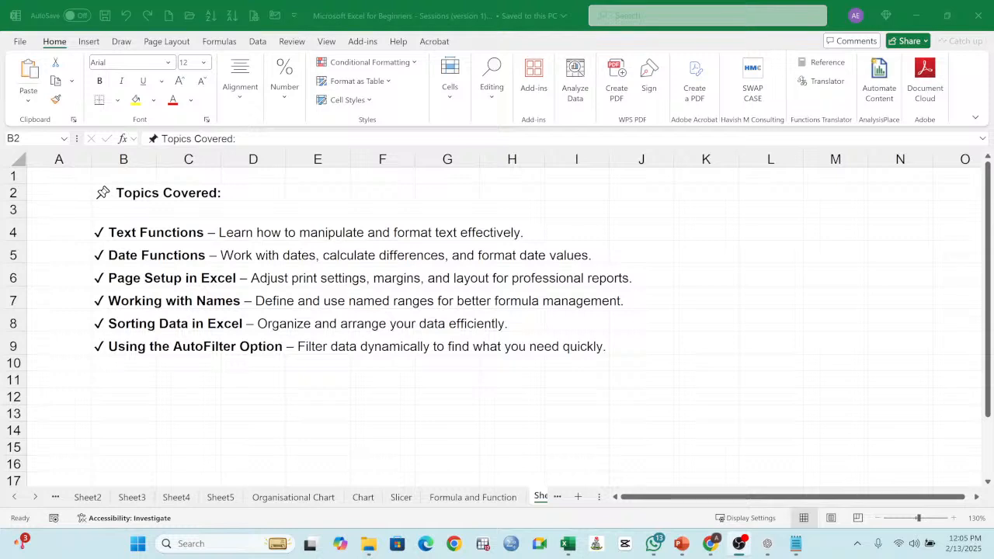
Step: Add a new blank worksheet after Sheet6
left_click(643, 374)
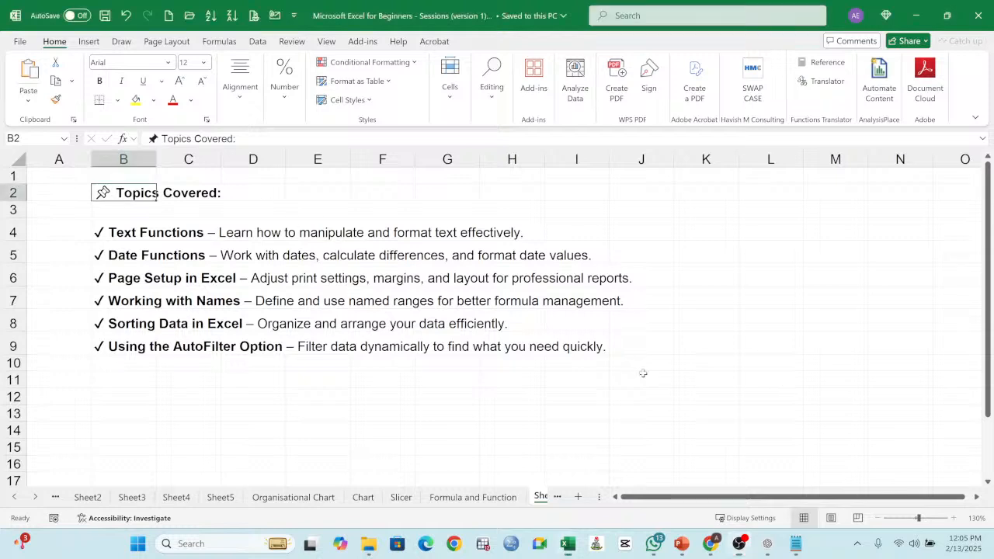
left_click(643, 374)
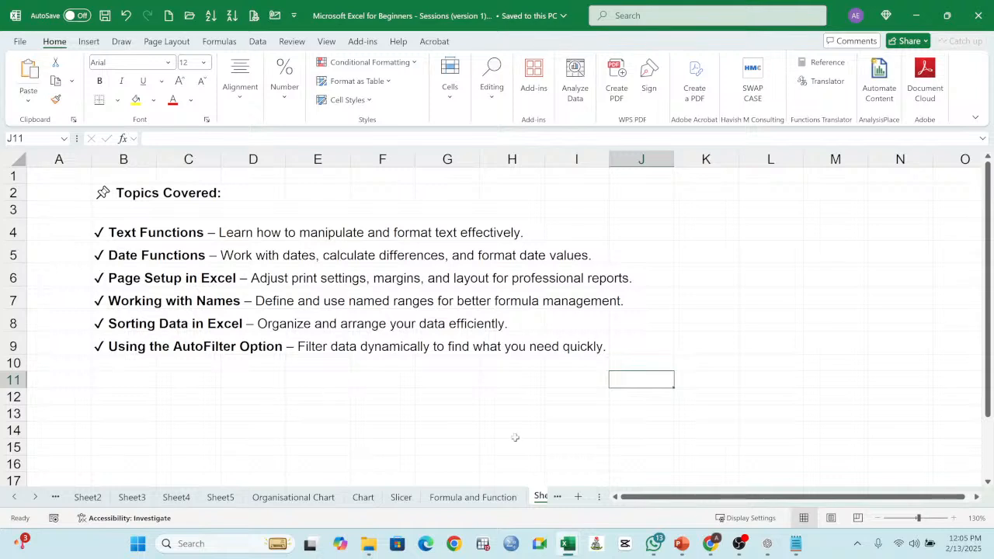
left_click(556, 496)
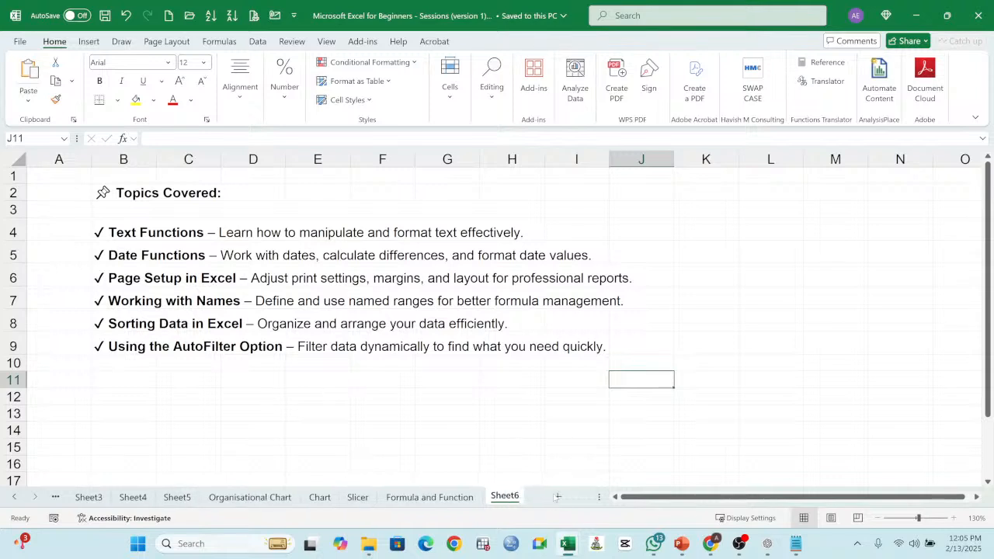
left_click(557, 496)
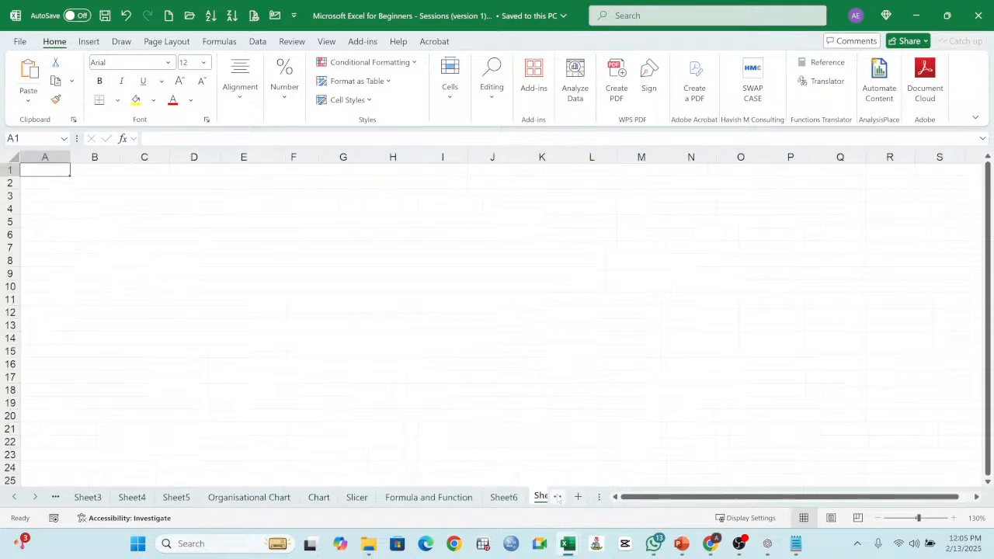
Step: List the text function names CONCATENATE, UPPER, LOWER and PROPER in cells B2 to B5
left_click(92, 181)
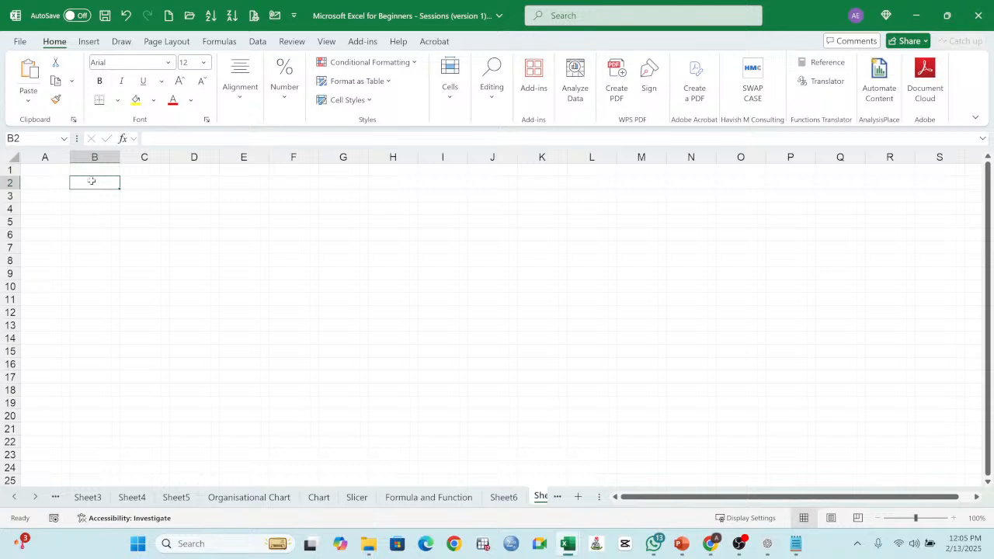
type("CON")
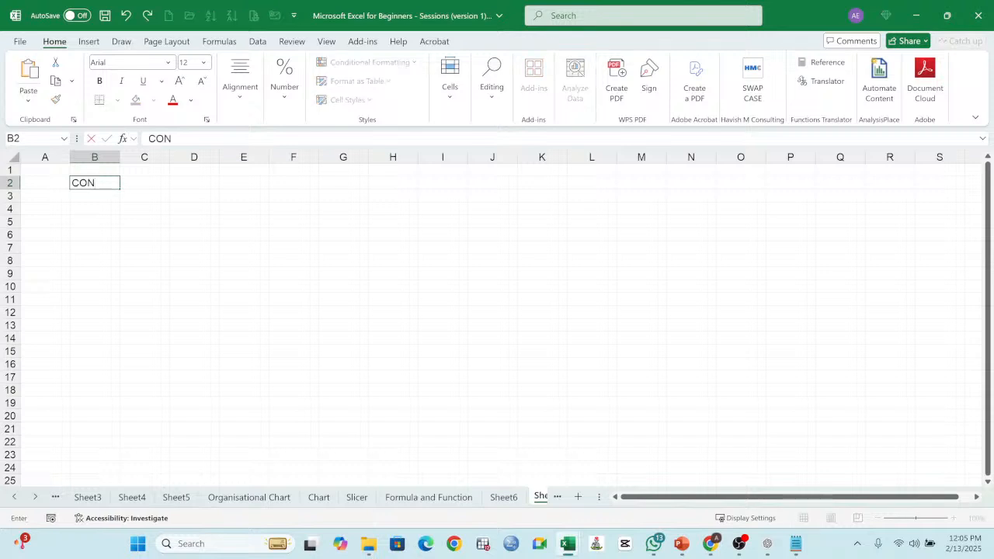
type("CATENA")
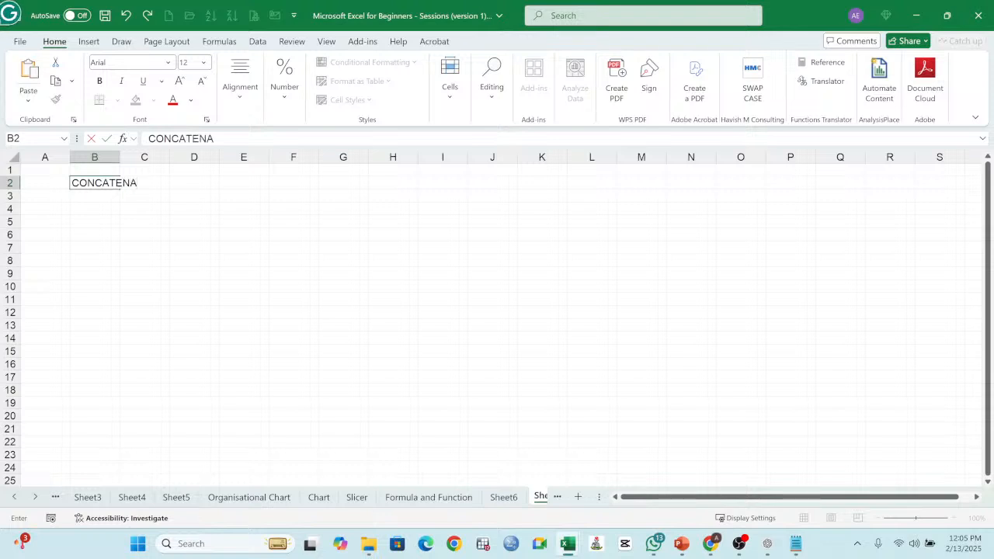
type("TE")
key("Return")
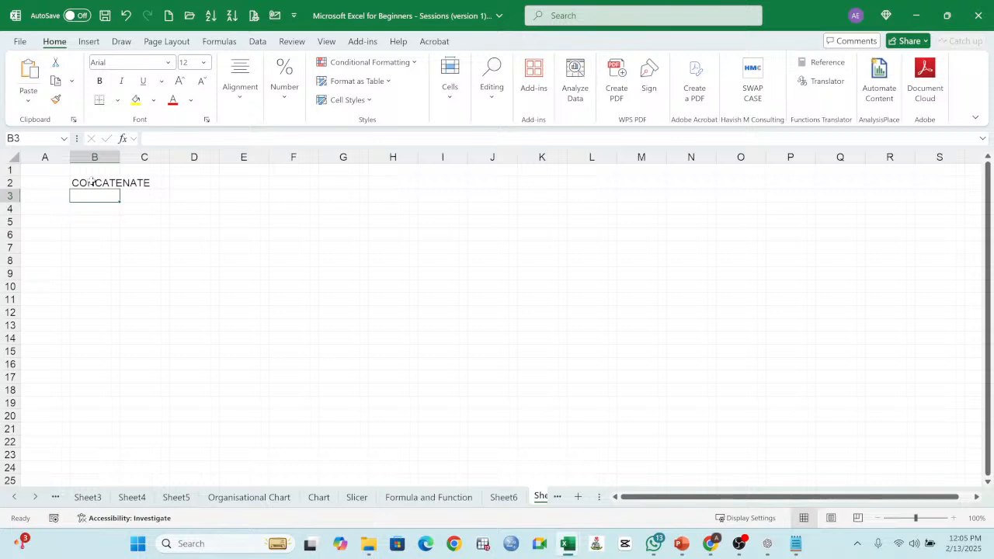
type("UPPER")
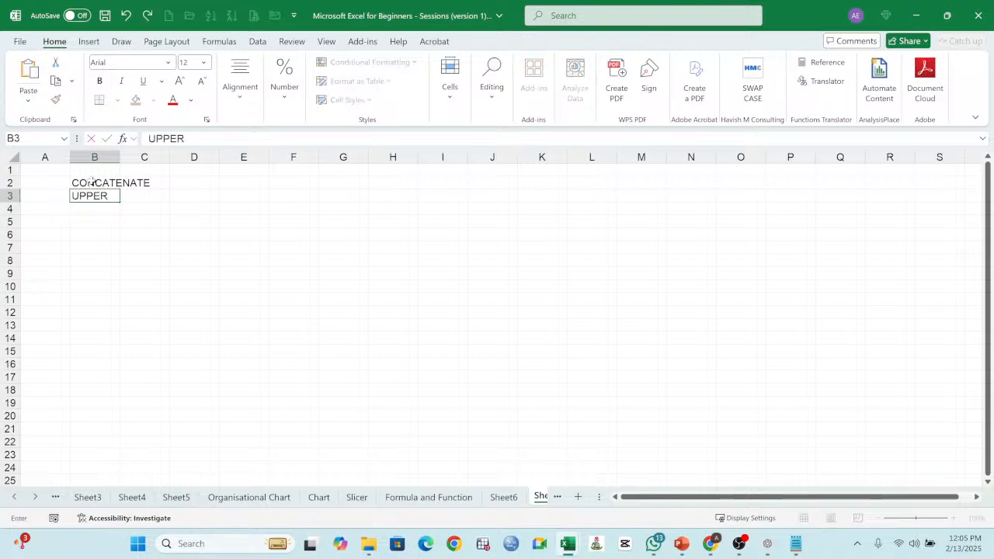
key("Return")
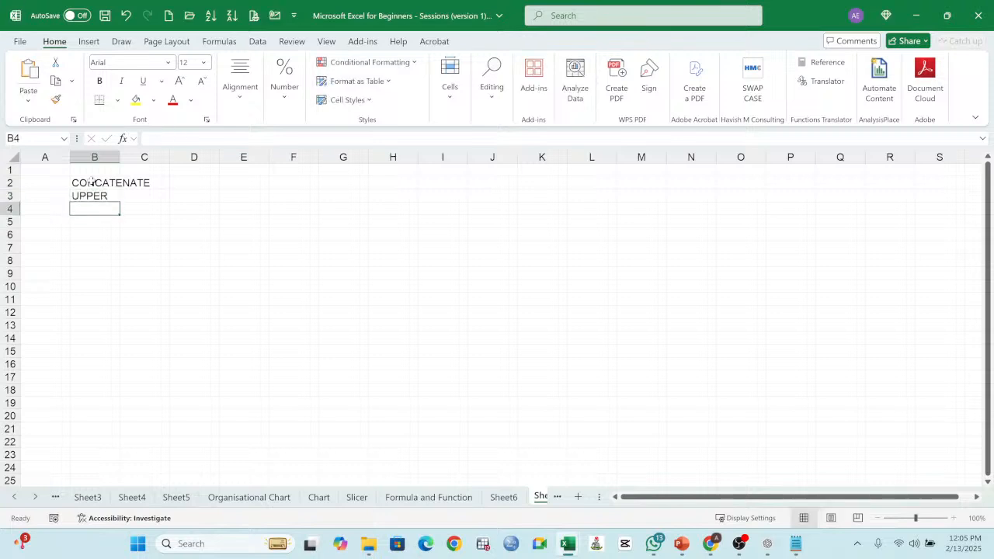
type("LOWER")
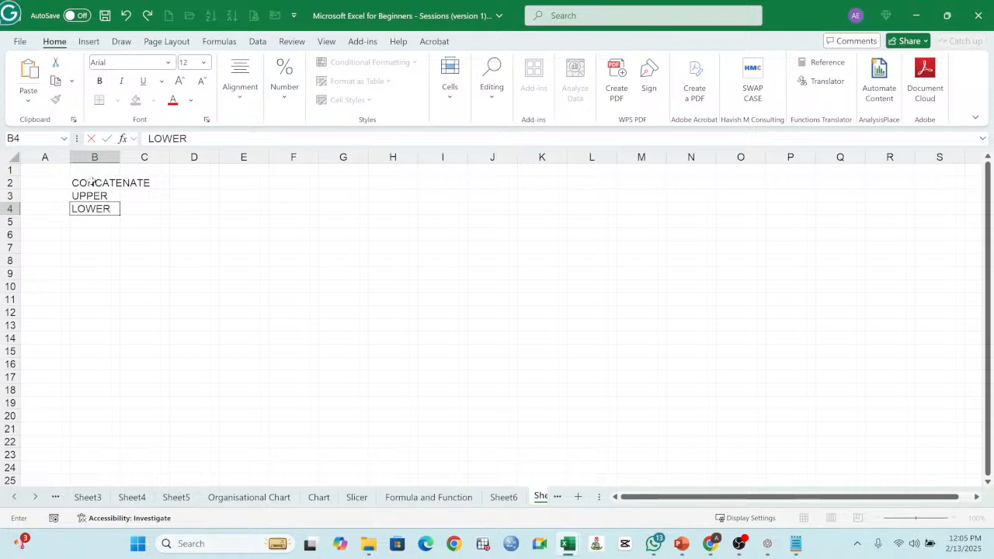
key("Return")
type("PROPER")
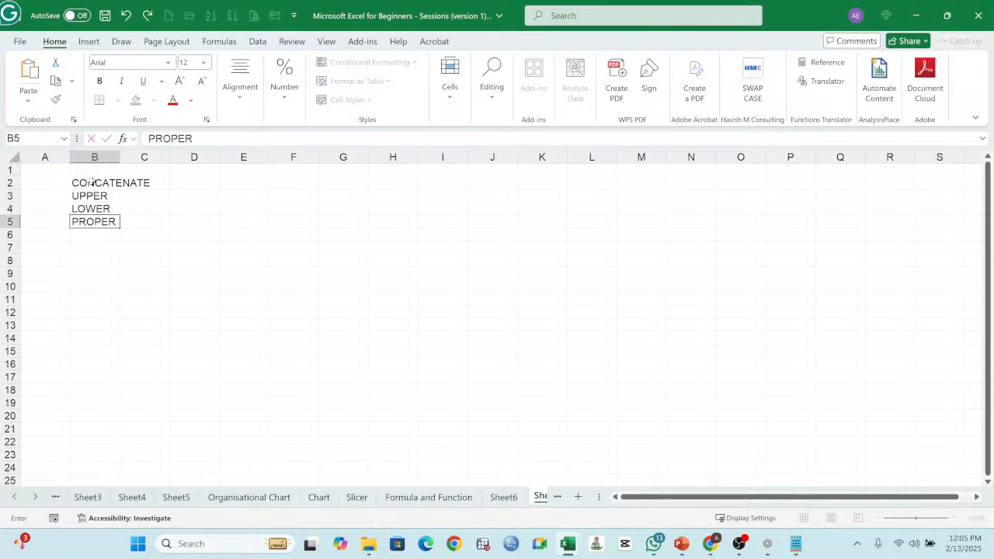
key("Return")
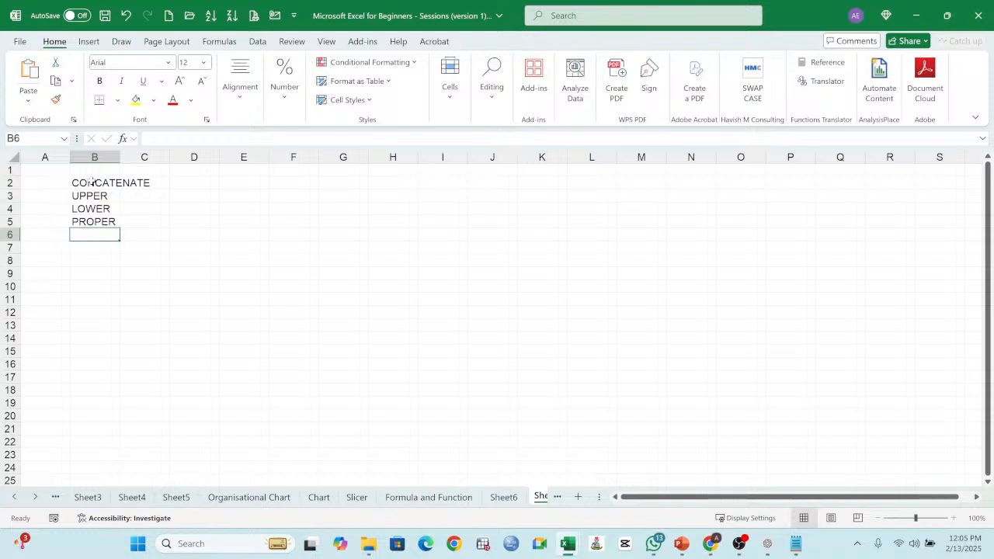
Step: Continue the function list with LEFT, RIGHT and MID in cells B6 to B8
type("LEFT")
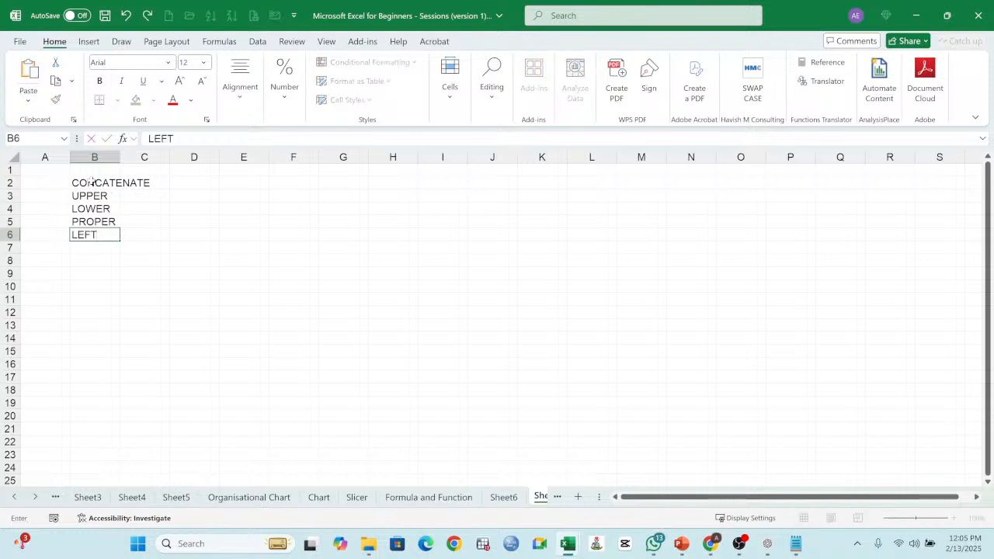
key("Return")
type("RIGHT")
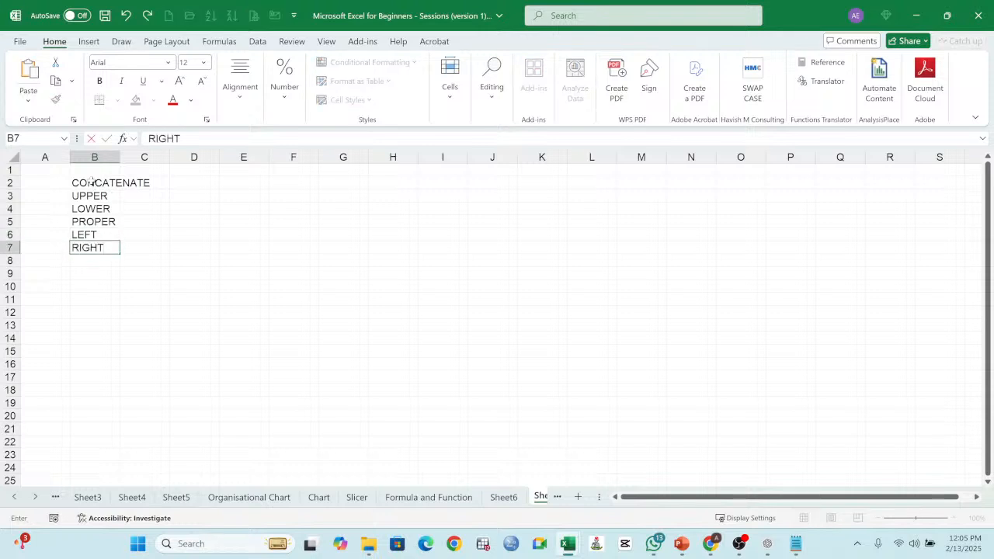
key("Return")
type("MID")
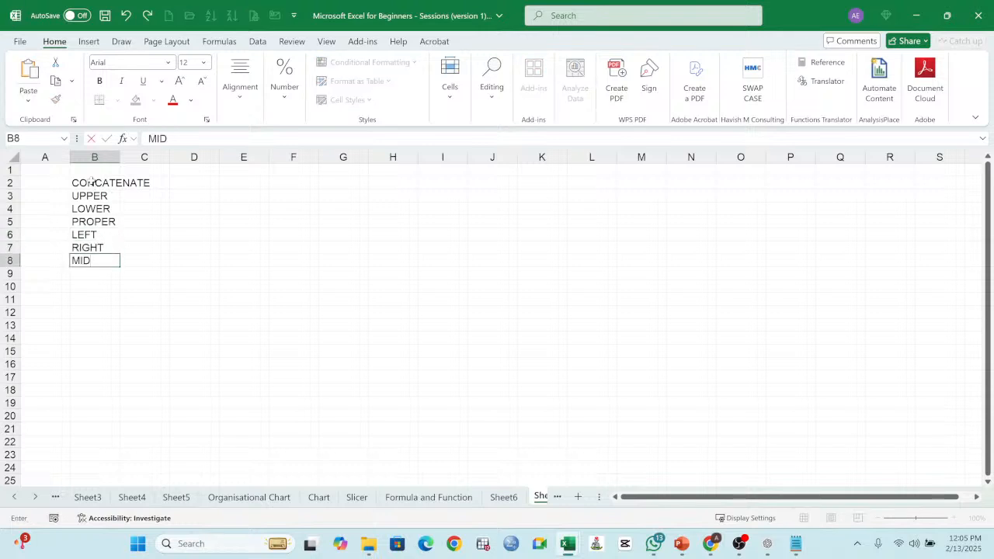
key("Return")
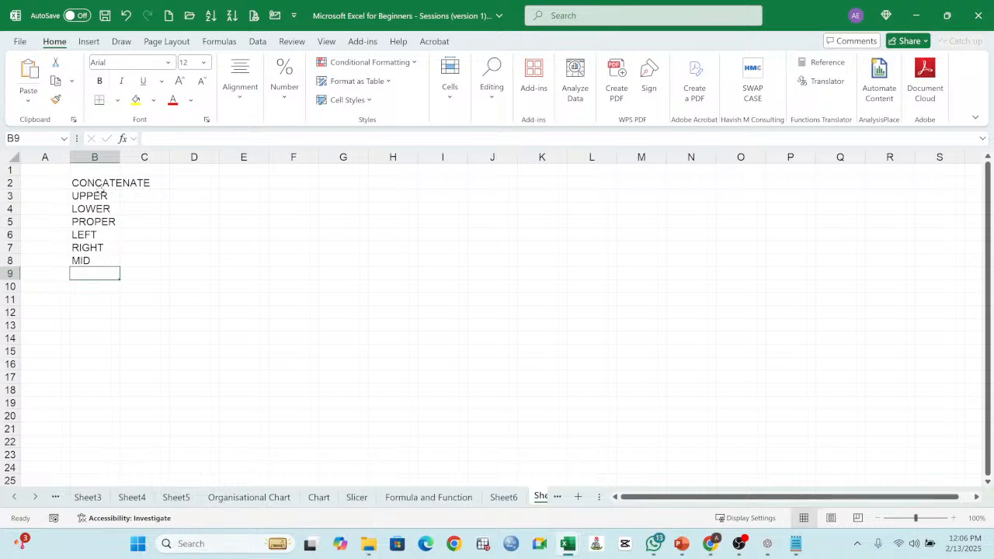
left_click(99, 184)
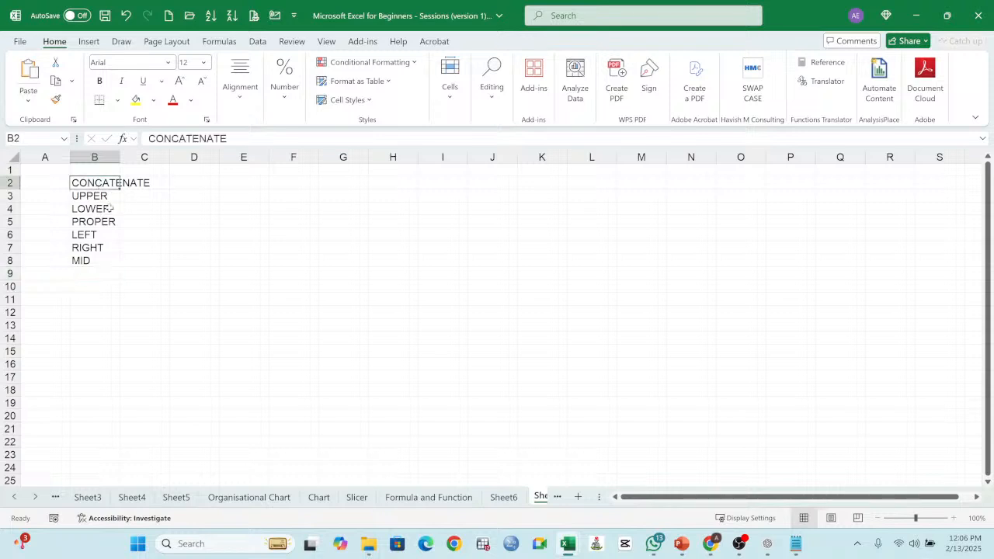
left_click(103, 198)
left_click(102, 210)
left_click_drag(103, 231, 103, 219)
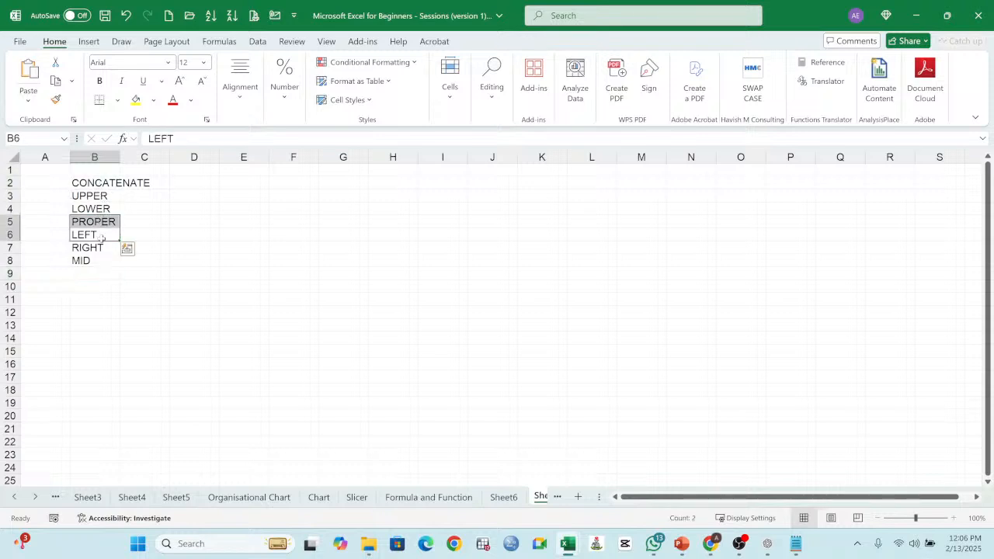
left_click(89, 262)
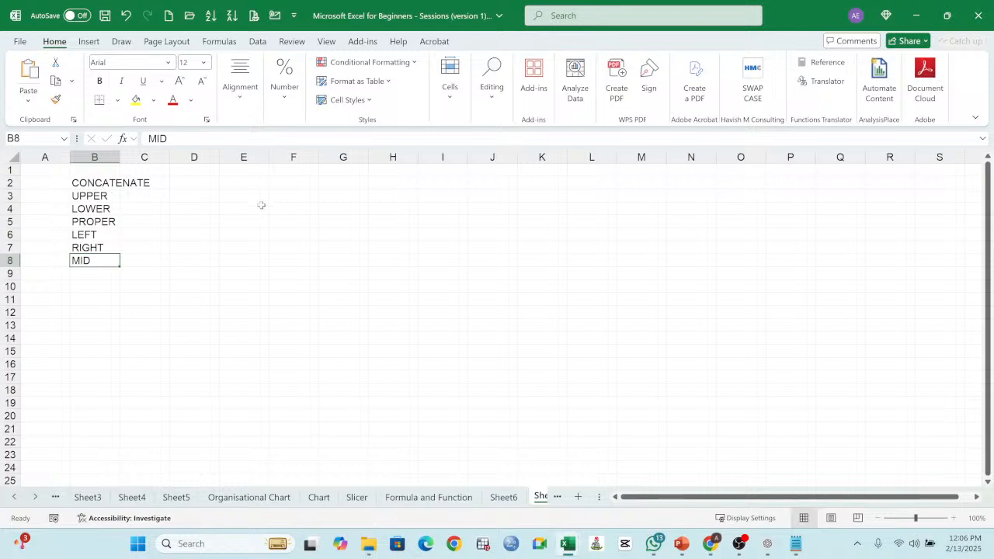
left_click(286, 197)
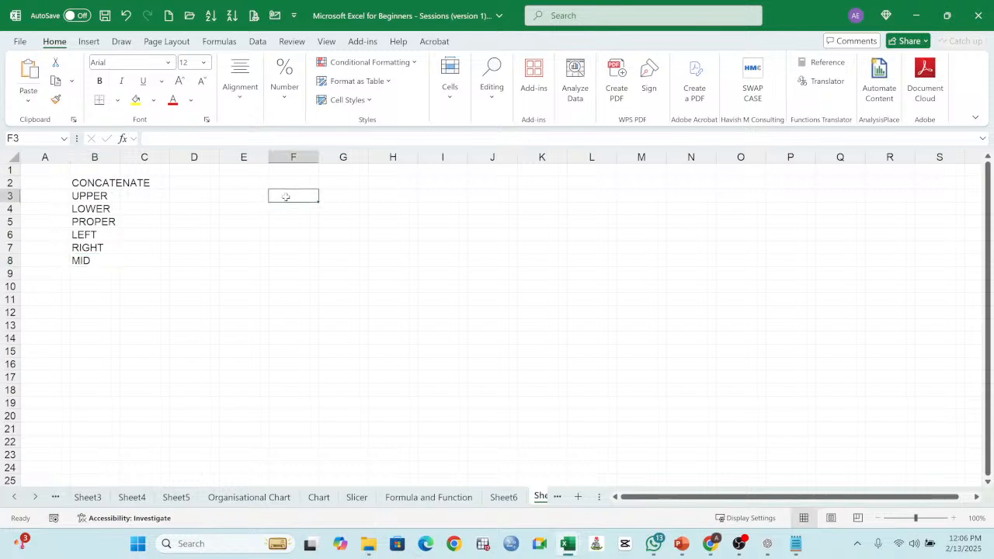
left_click_drag(93, 184, 111, 257)
left_click(259, 209)
Step: Enter three sample names in lowercase in cells E3 to E5
left_click(258, 199)
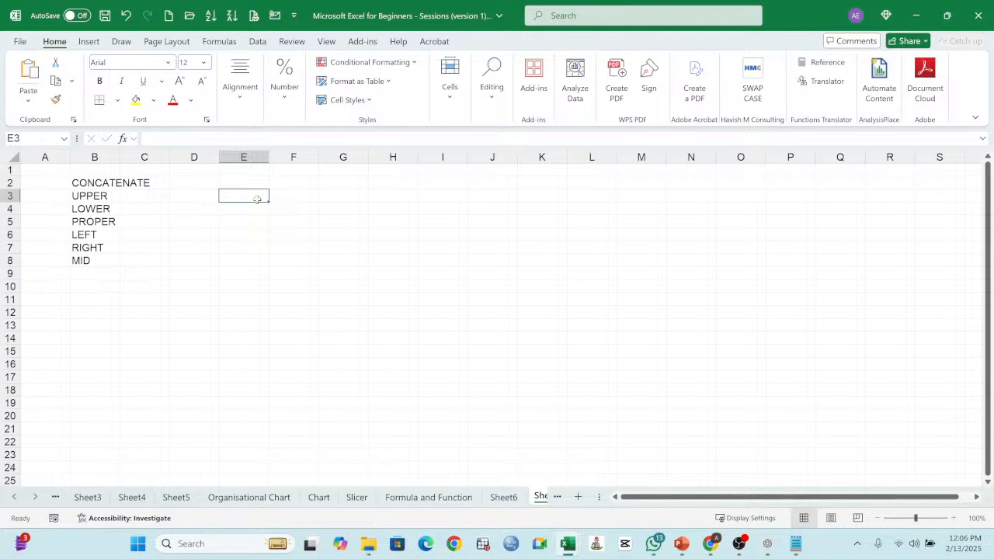
type("jam")
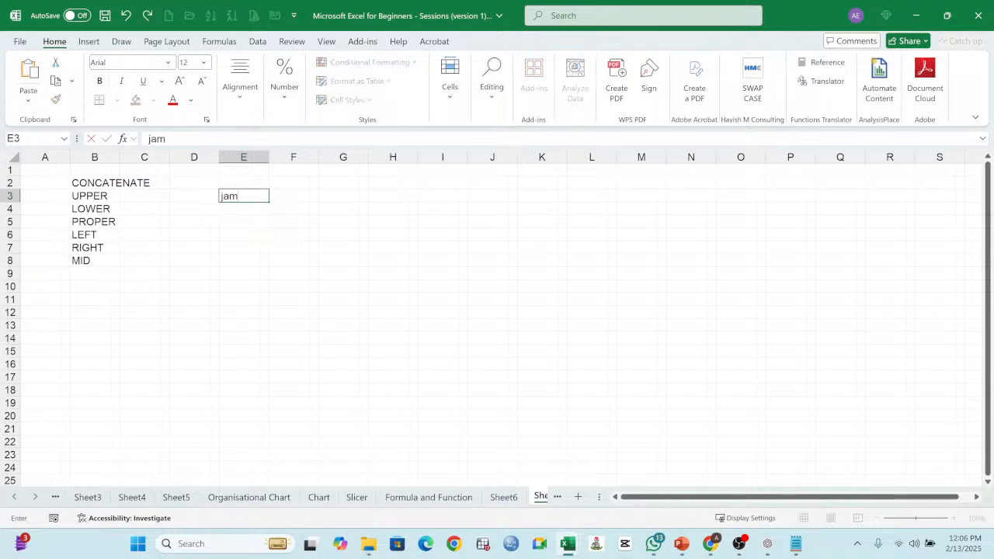
type("ee")
key("Return")
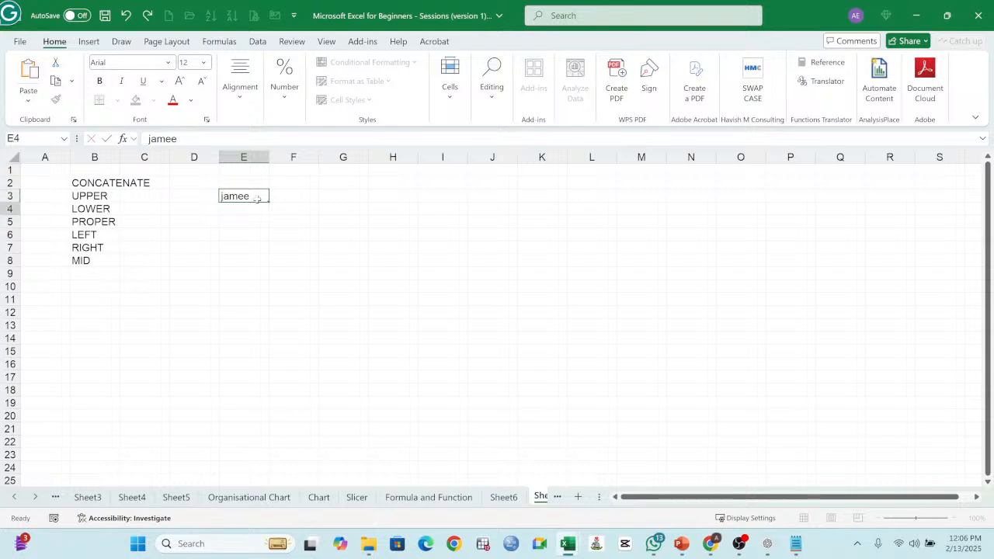
type("john")
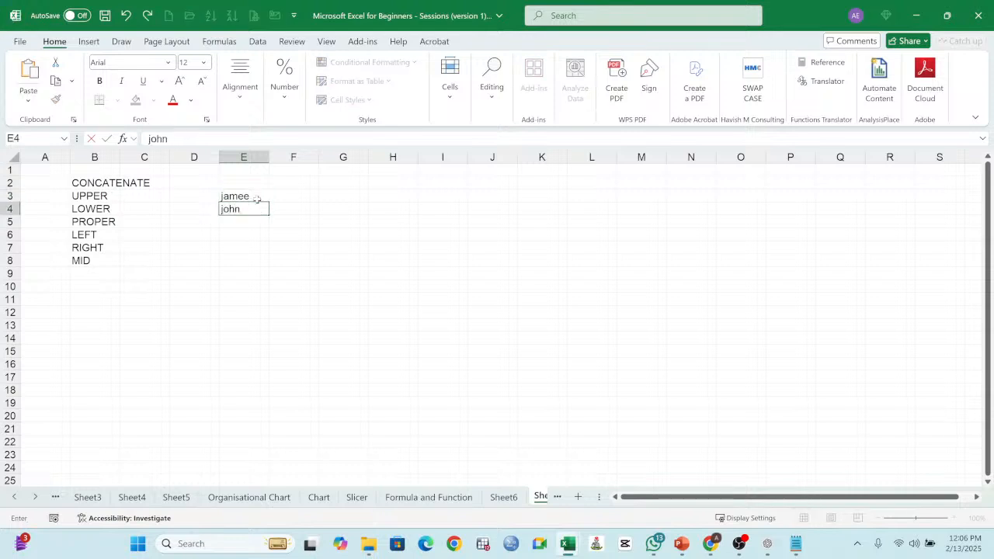
key("Return")
type("doe")
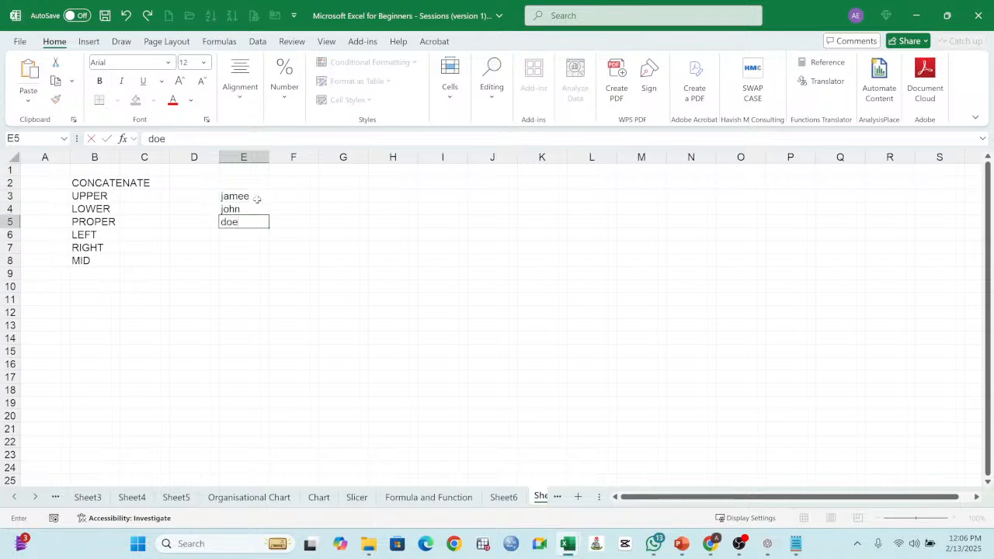
key("Return")
Step: Enter two more lowercase sample names in E6 and E7 and head the column "Names" in E2
type("maria")
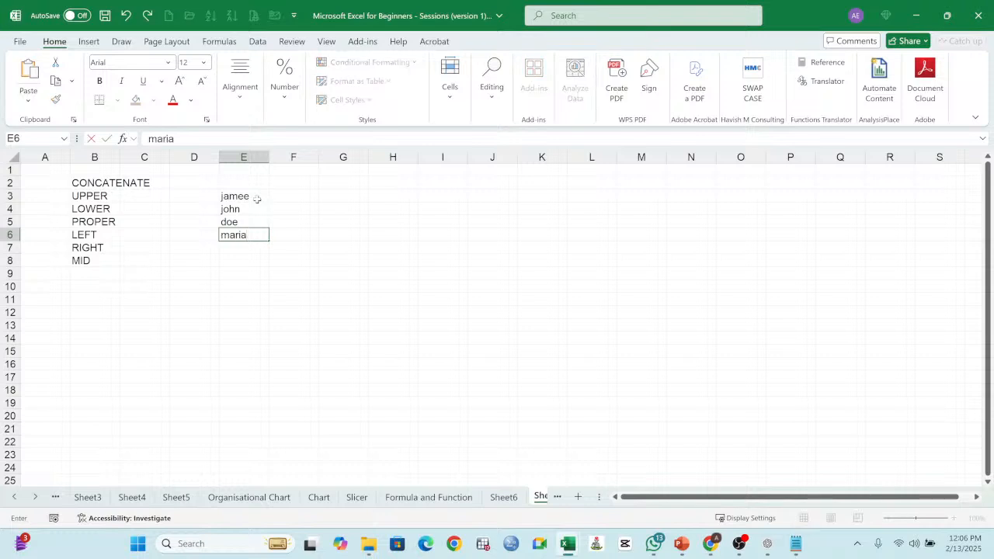
key("Return")
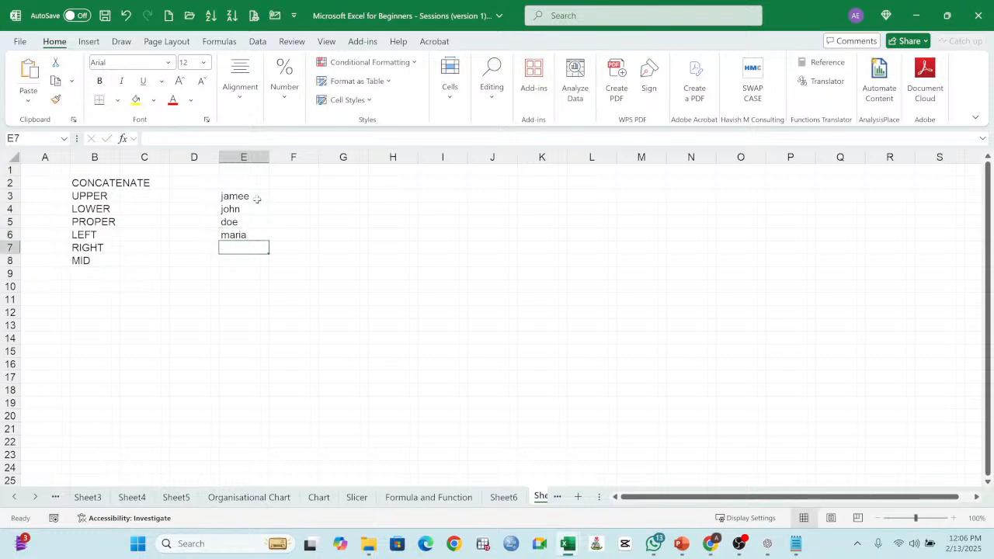
type("ko")
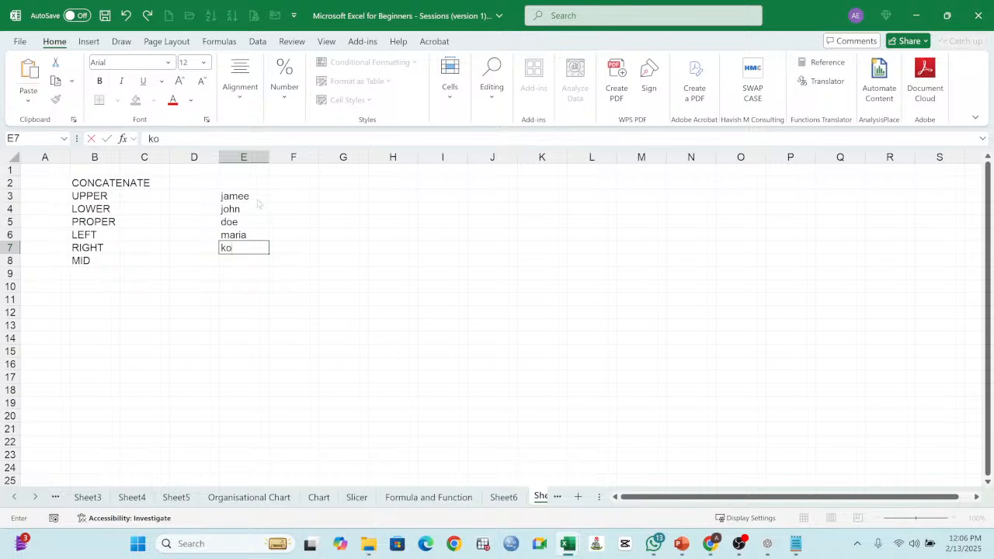
type("la")
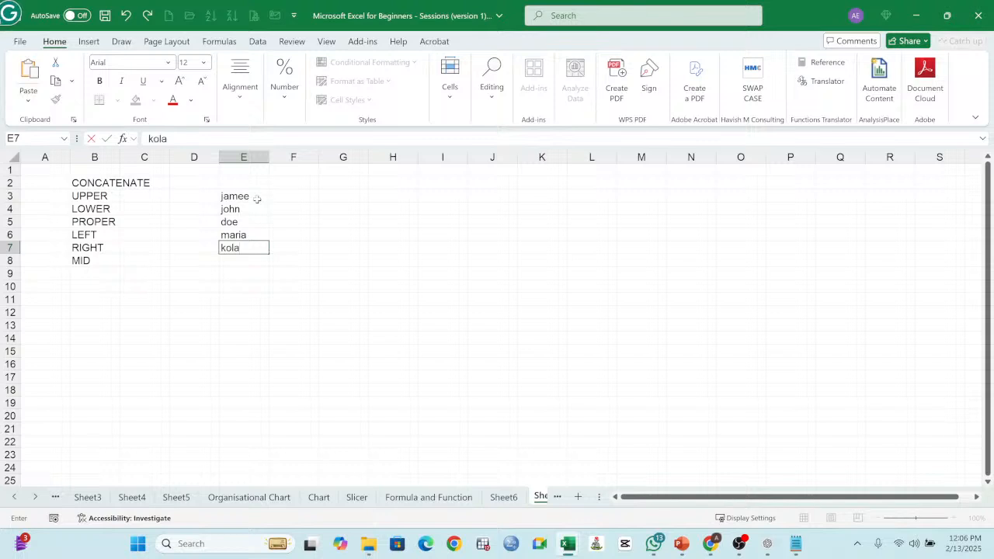
key("Return")
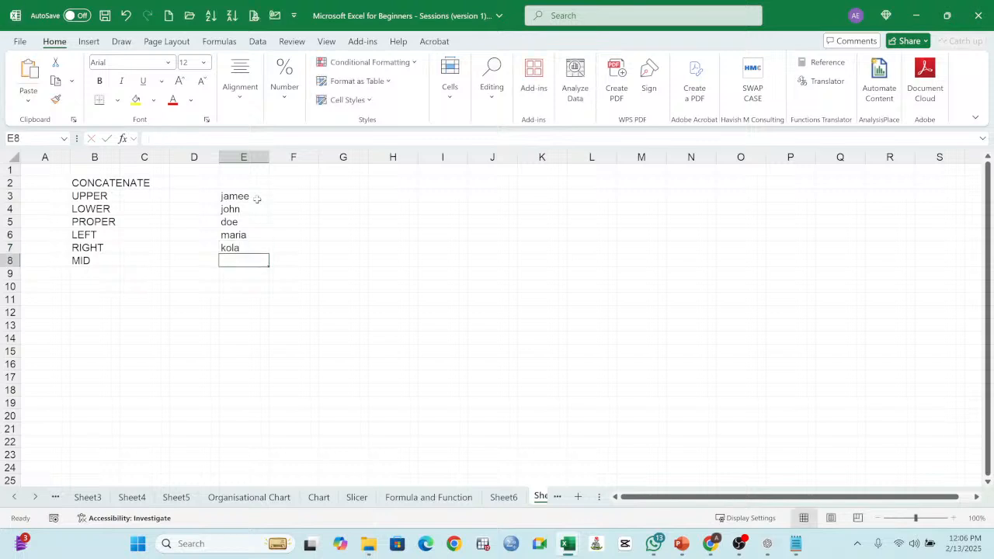
left_click(258, 180)
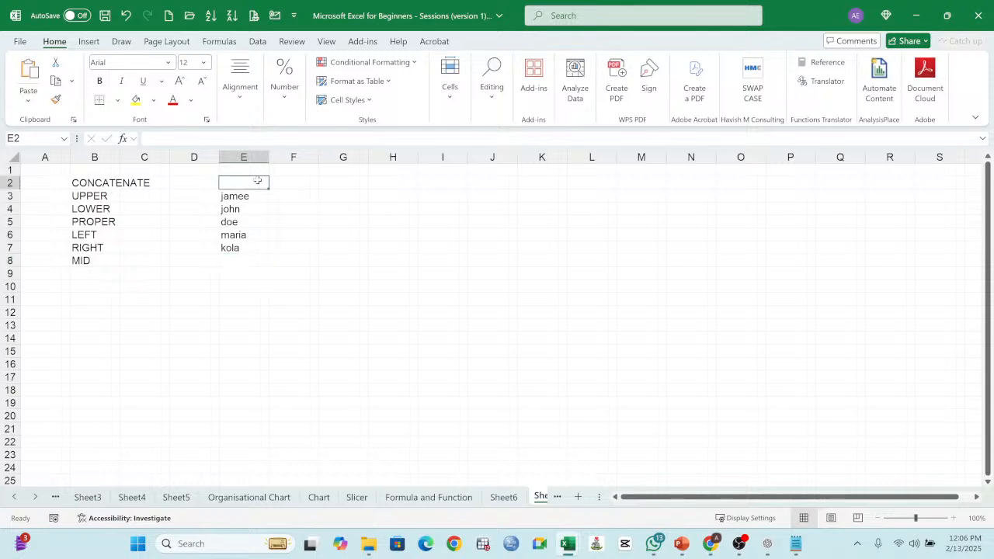
type("Names")
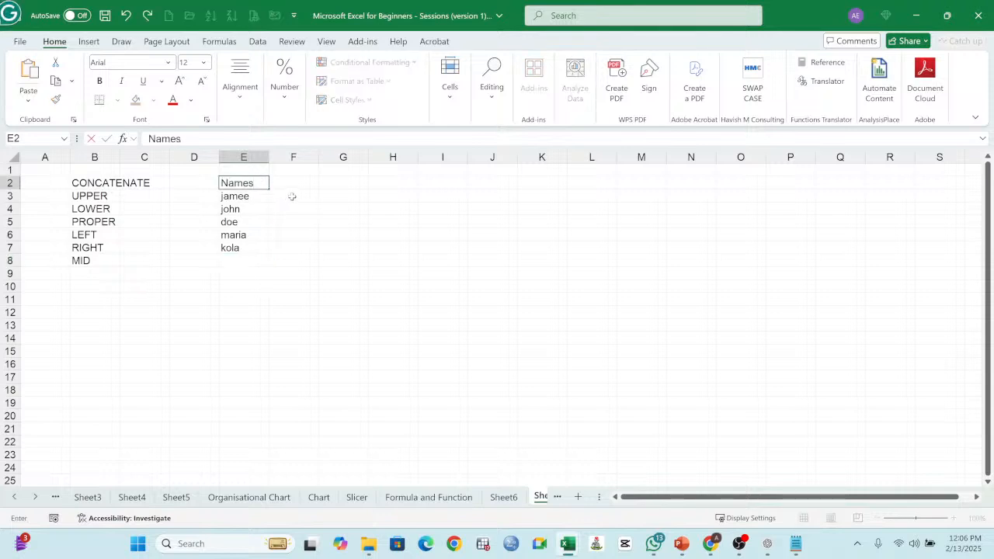
Step: Enter five lowercase sample surnames in cells F3 to F7
left_click(292, 197)
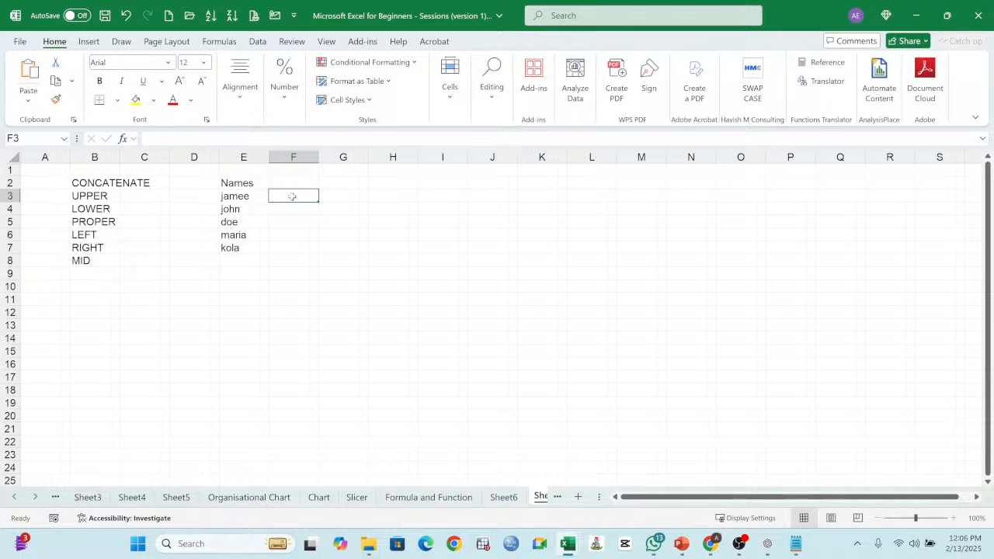
type("dee")
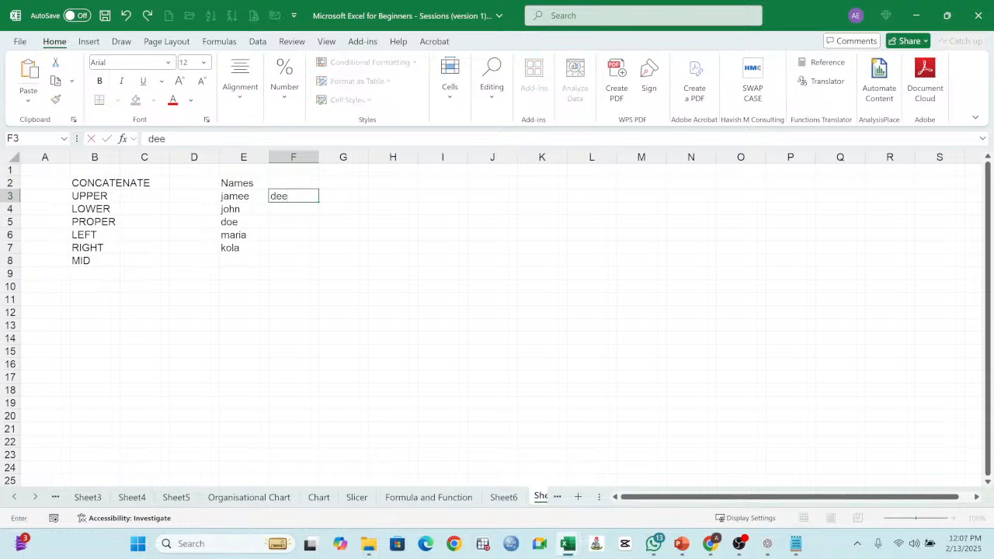
key("Return")
type("daa")
key("Return")
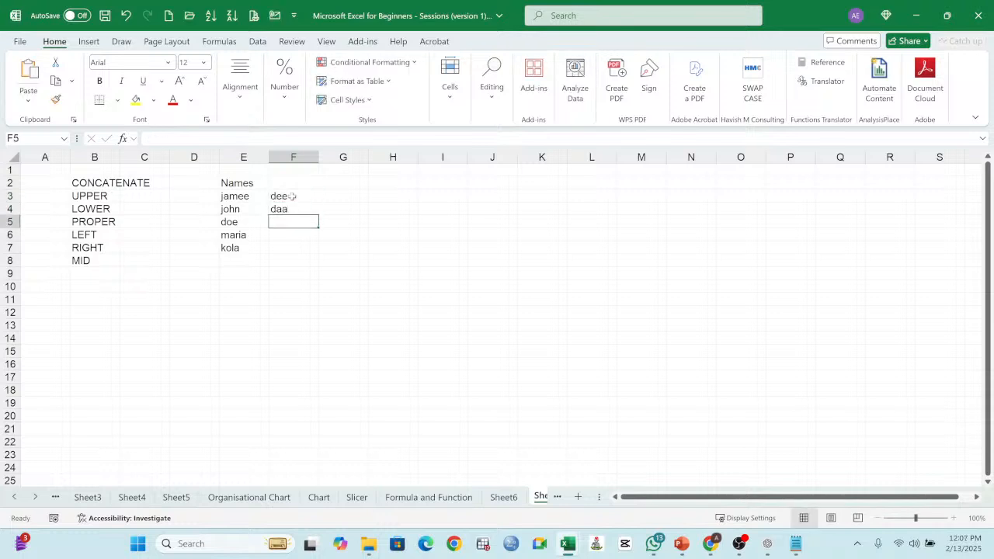
type("gee")
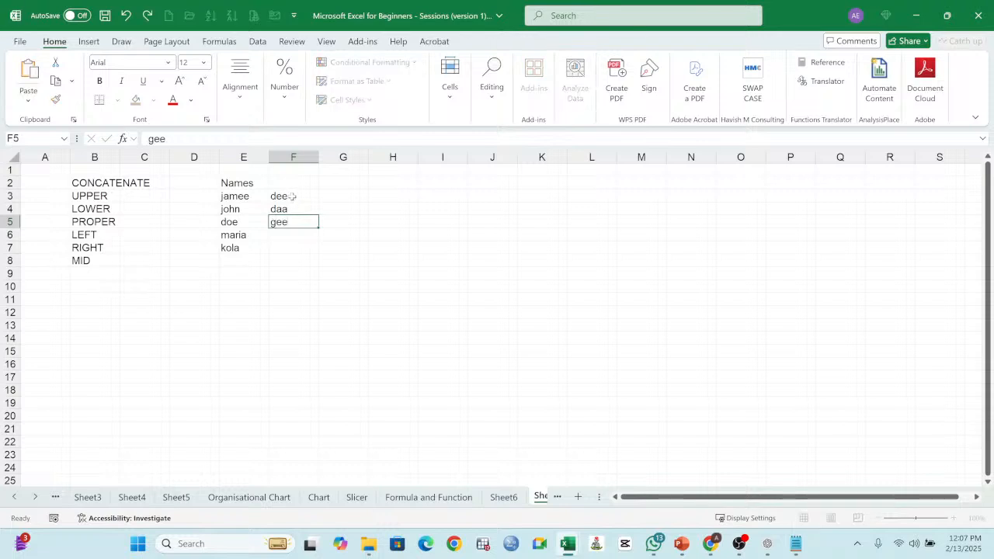
key("Return")
type("kee")
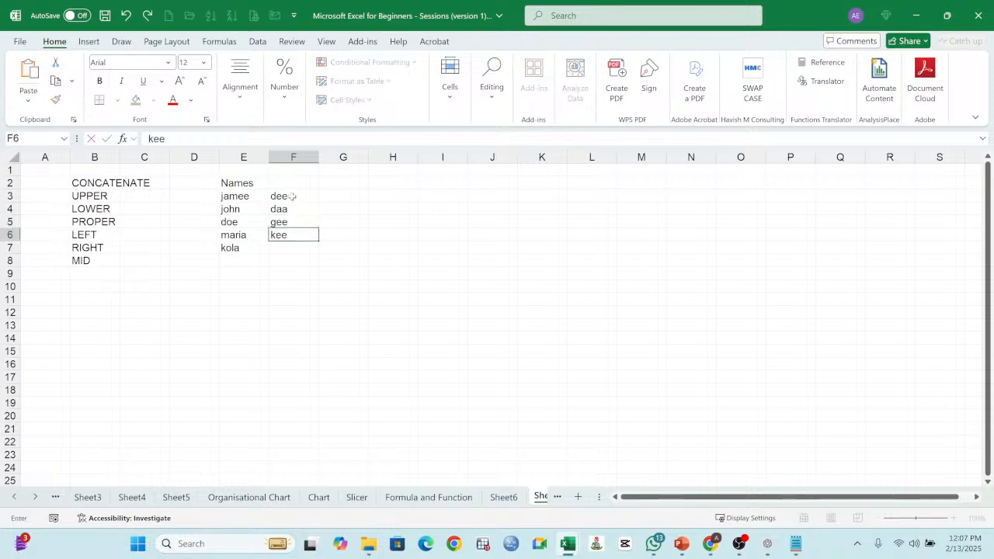
key("Return")
type("saa")
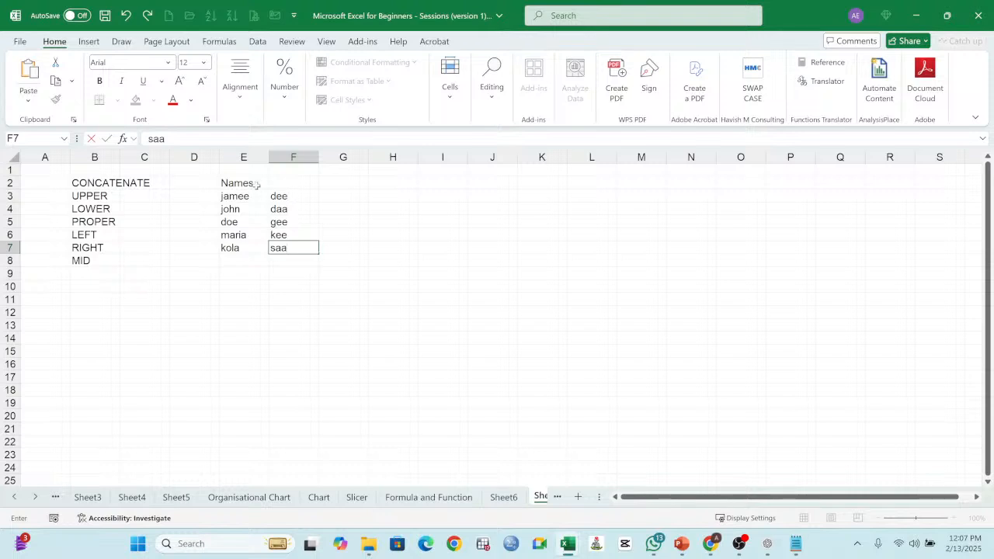
Step: Change the E2 heading to "First Name", enter "Surname" in F2, and widen columns E and F to fit
left_click(256, 184)
type("First")
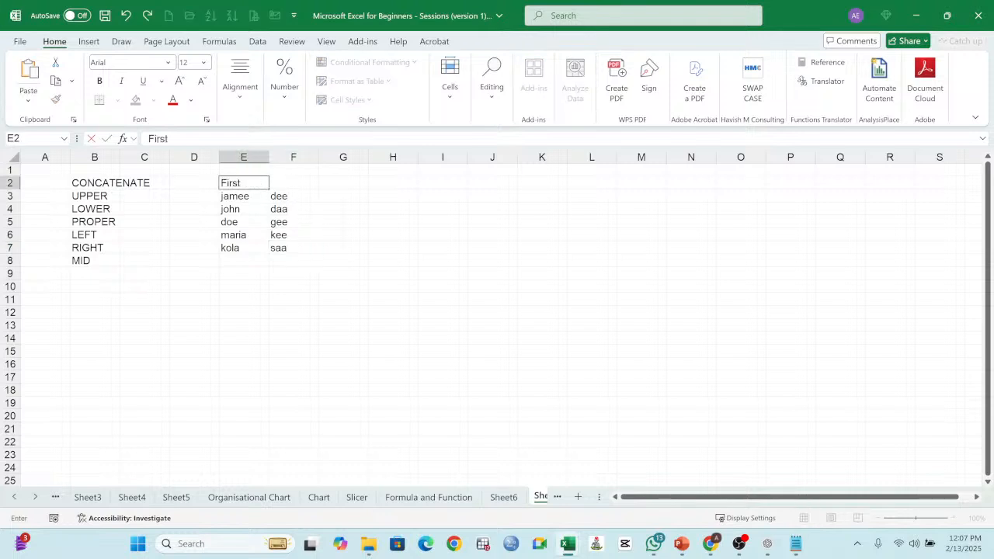
type(" Name")
key("Tab")
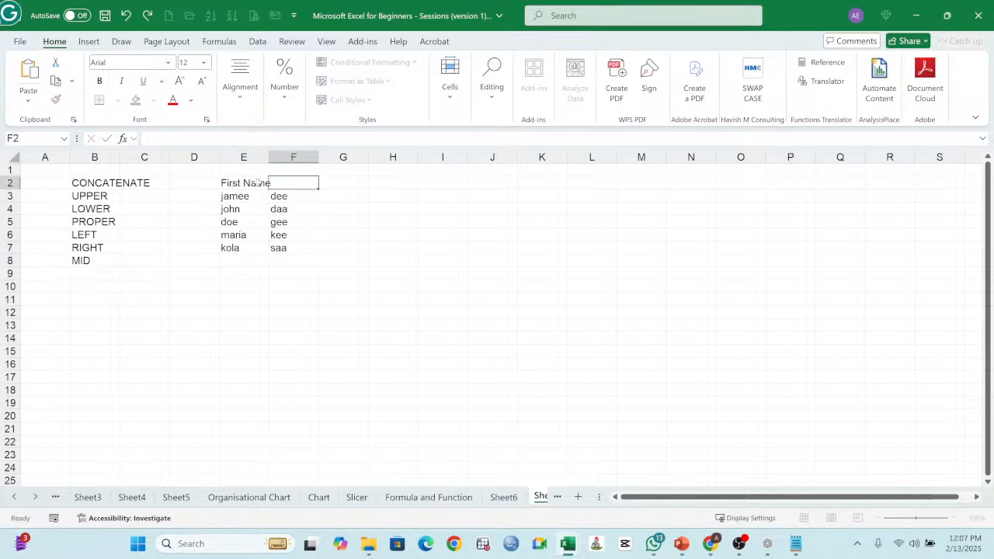
type("Surname")
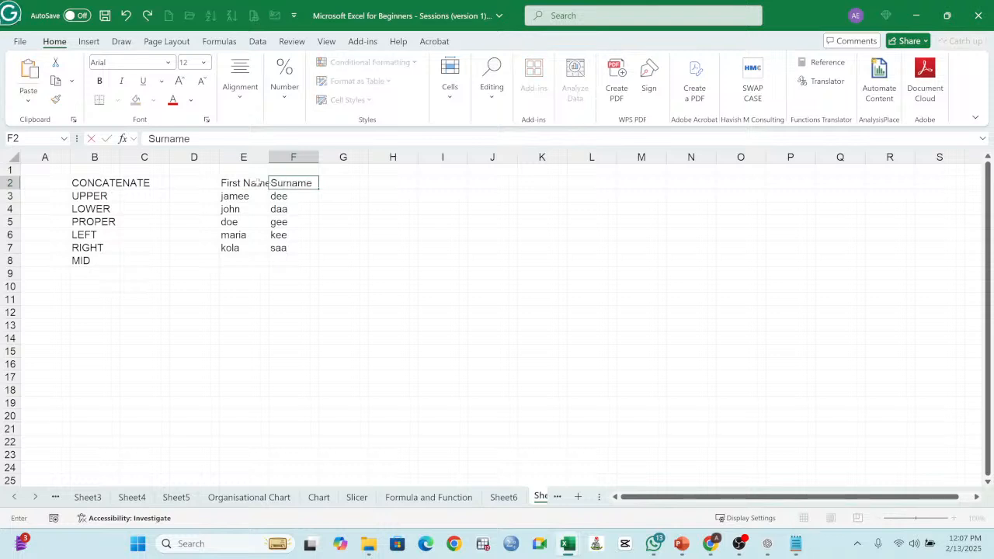
key("Return")
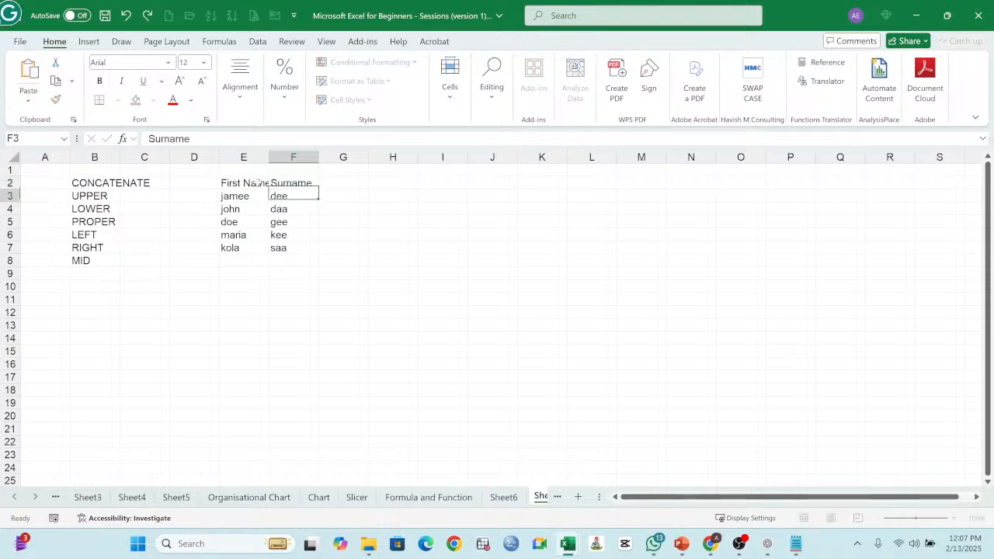
left_click_drag(269, 157, 340, 157)
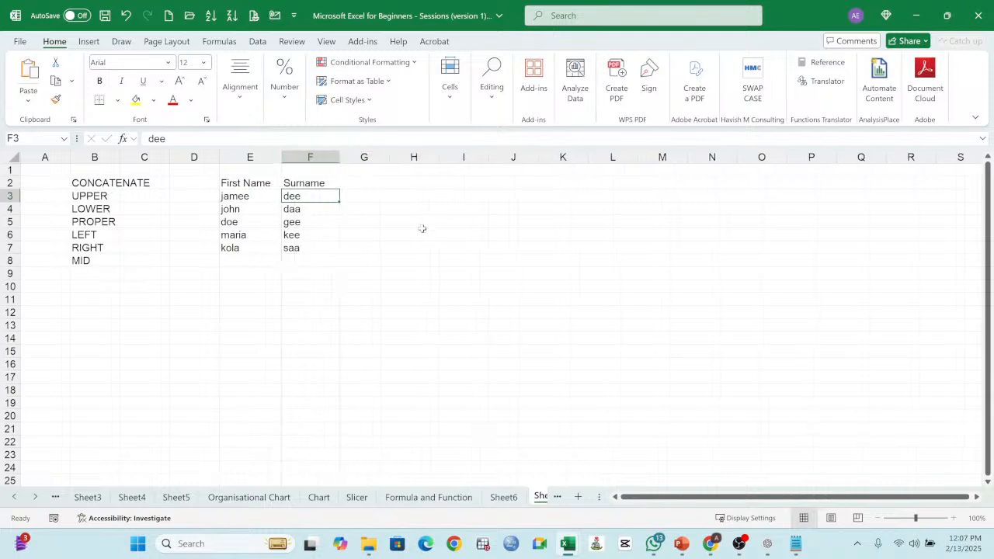
Step: Format the headings in E2:F2 as bold 12-point black text with a yellow fill
left_click(372, 198)
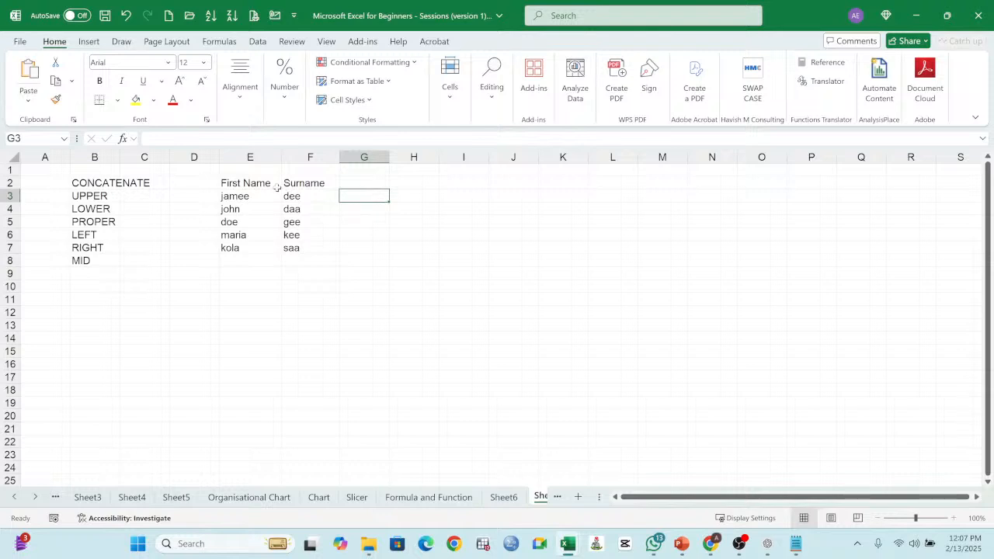
left_click_drag(253, 186, 334, 186)
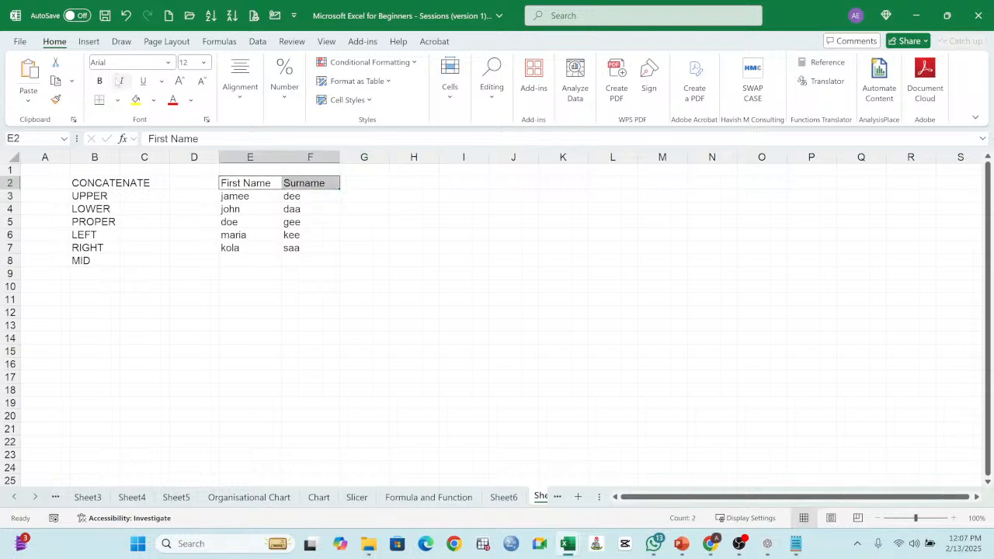
left_click(99, 81)
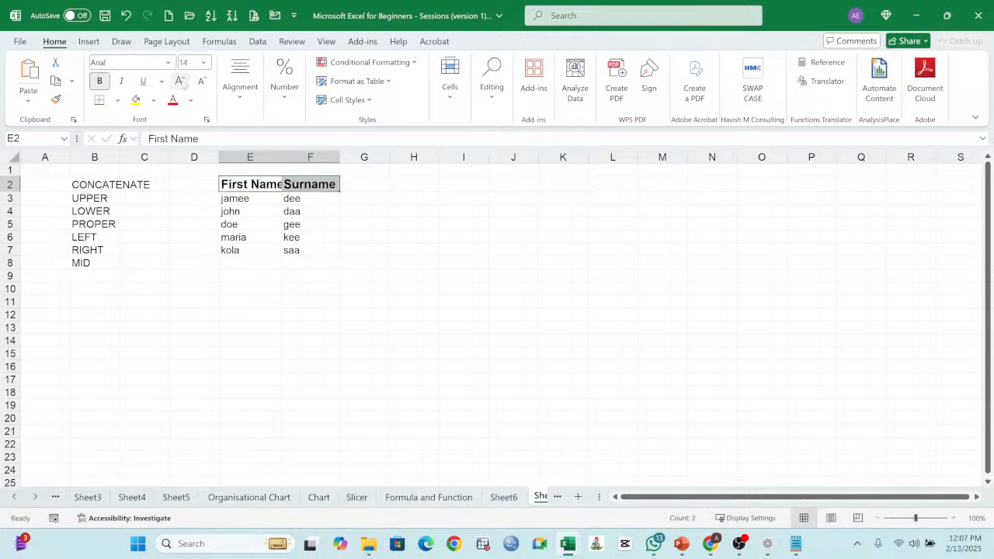
left_click(181, 82)
left_click(201, 82)
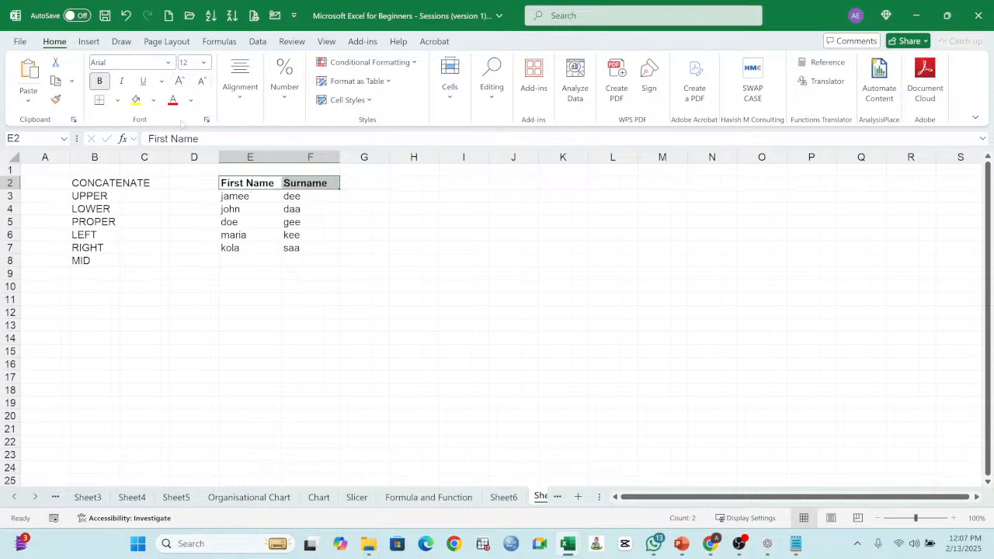
left_click(172, 101)
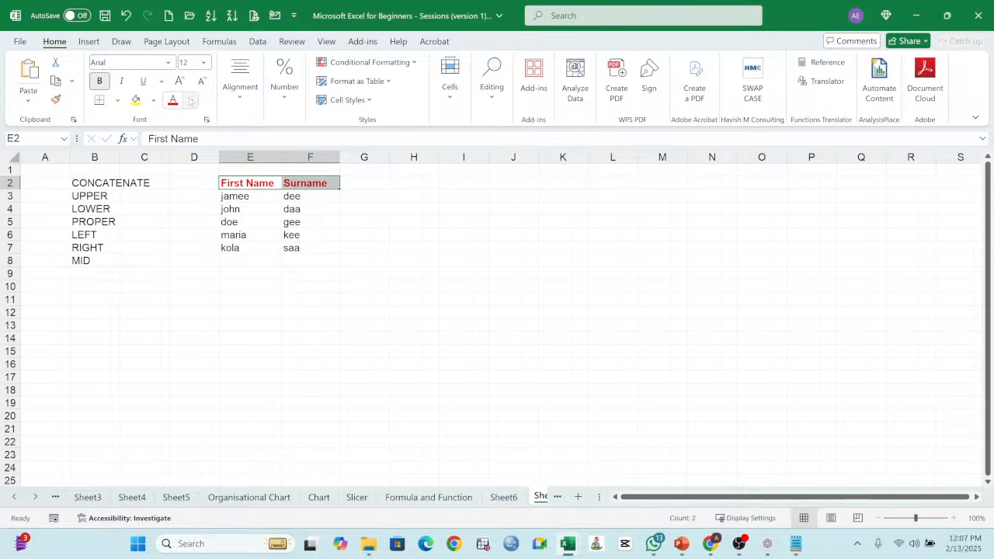
left_click(190, 100)
left_click(180, 144)
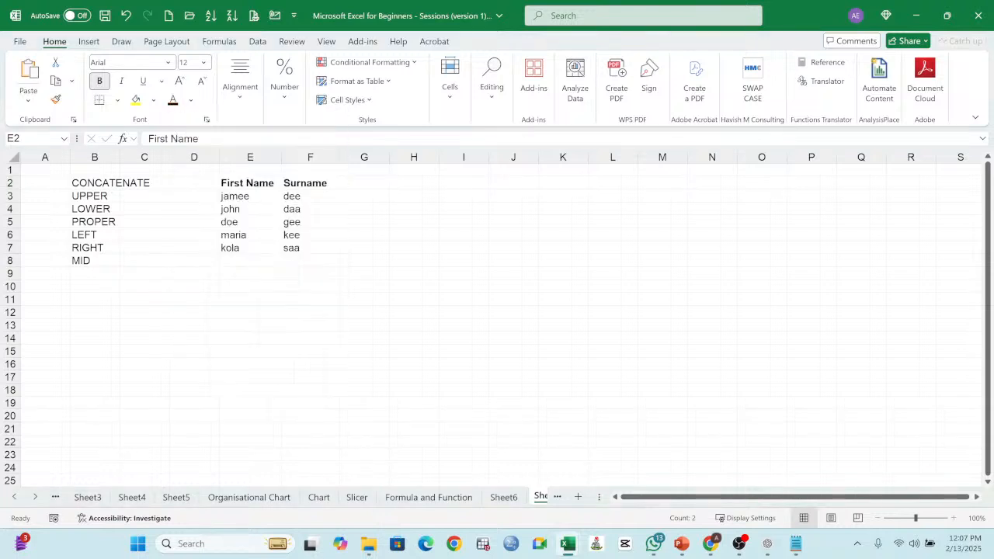
left_click(135, 100)
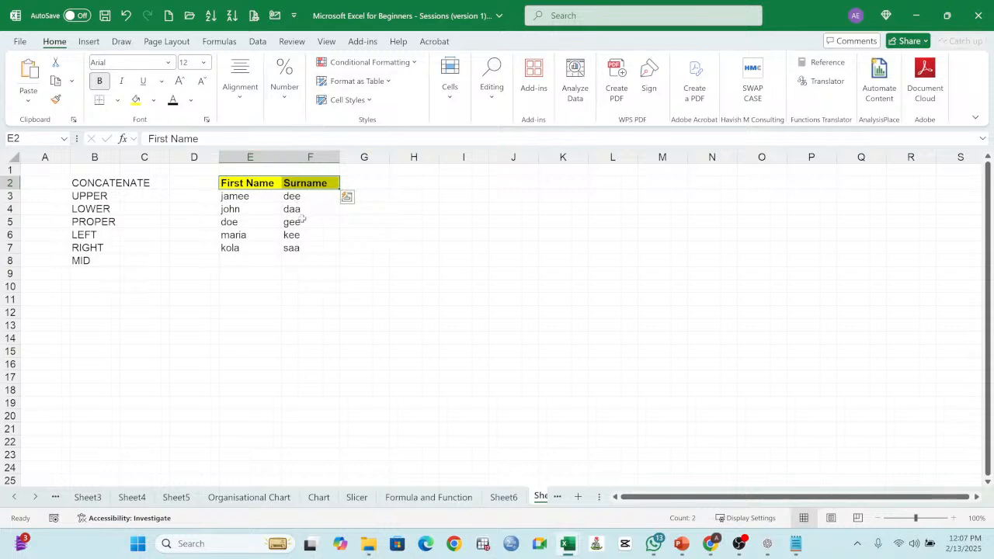
Step: Enter the formula =UPPER(E3) in G3 to convert the first name to uppercase
left_click(249, 197)
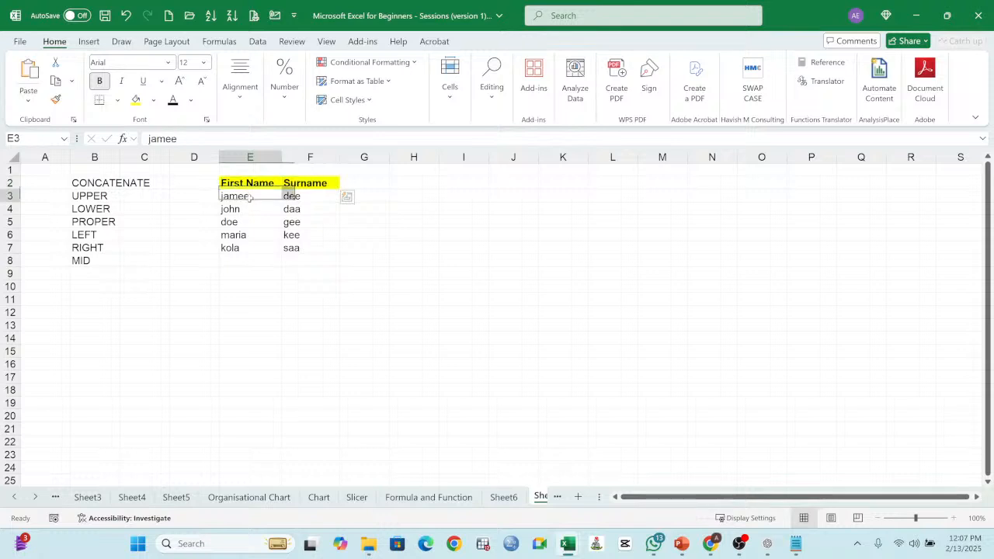
left_click(370, 193)
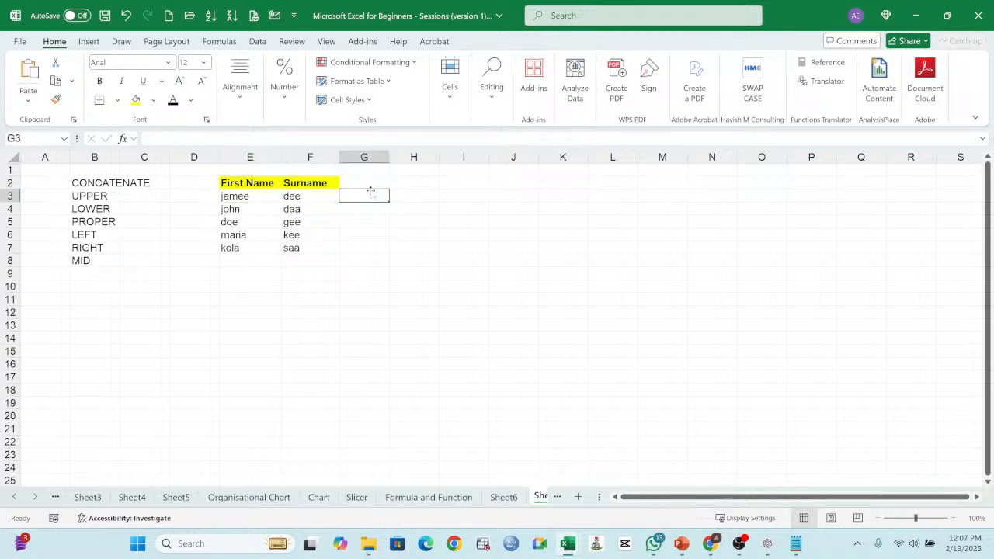
type("=")
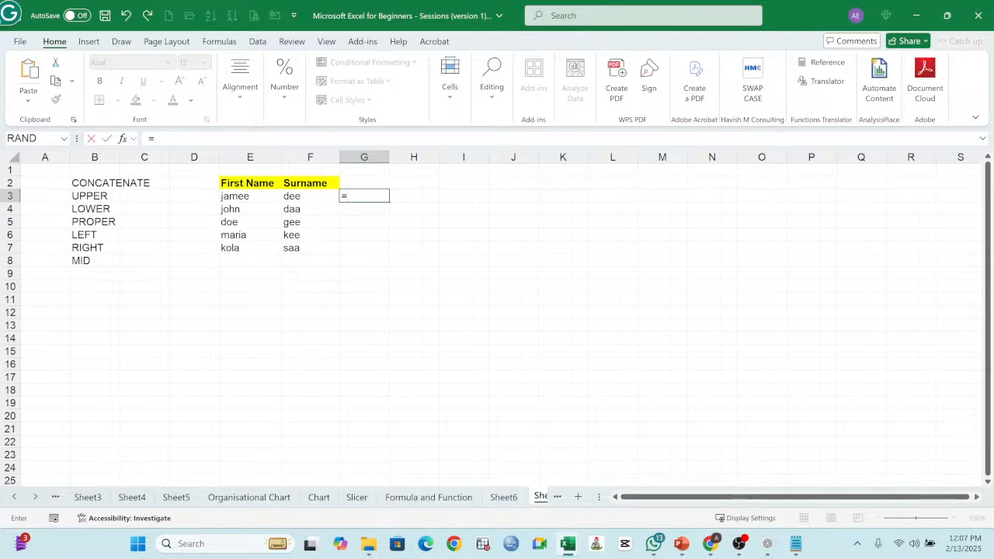
type("upper")
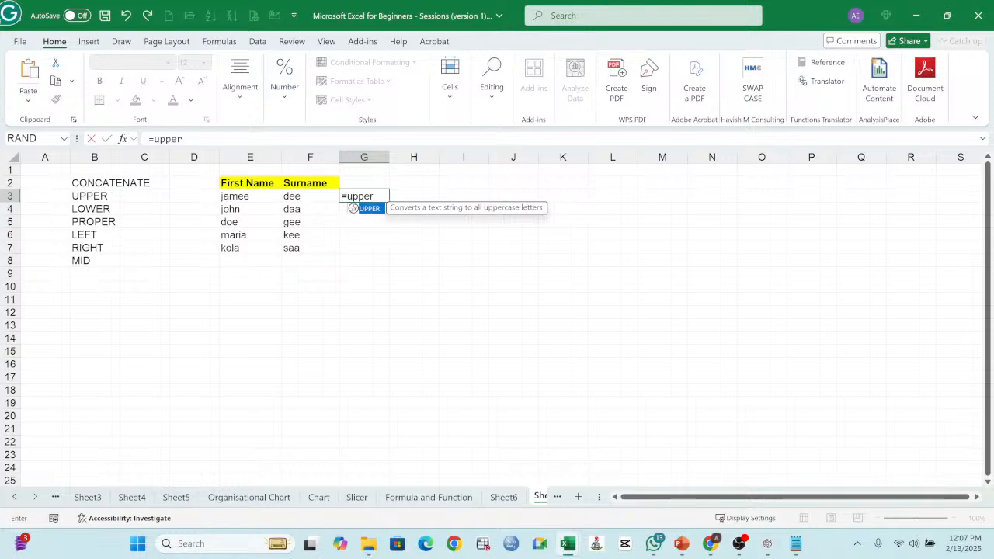
type("(")
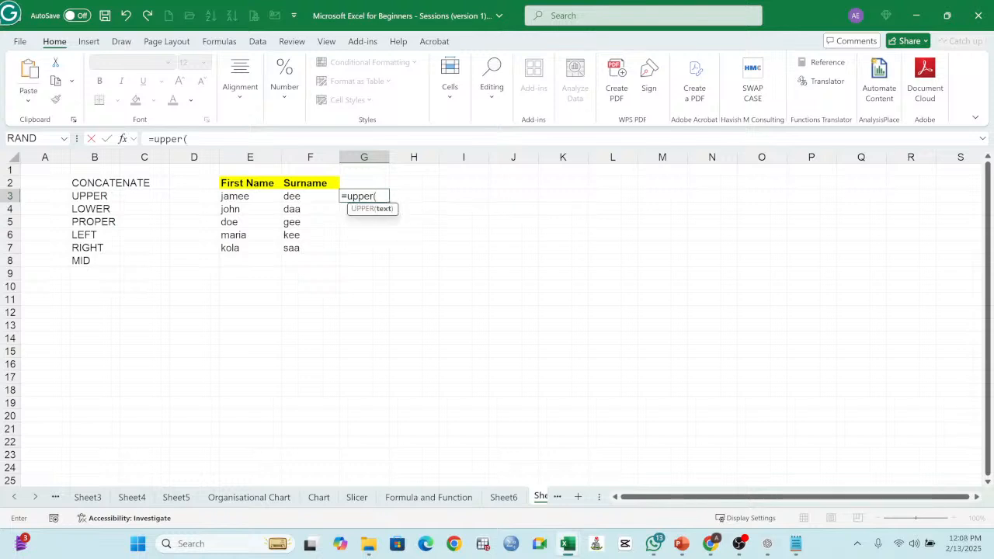
left_click(237, 198)
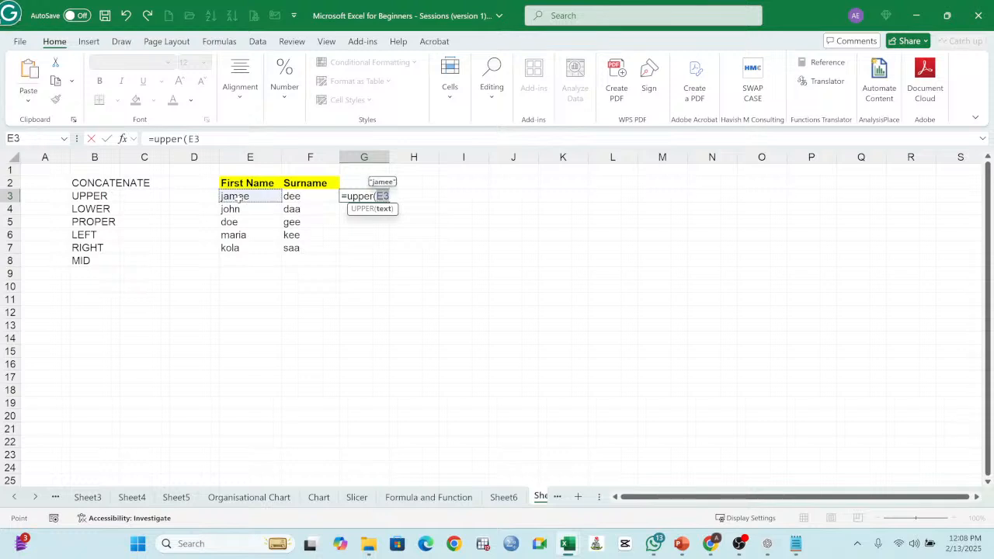
type(")")
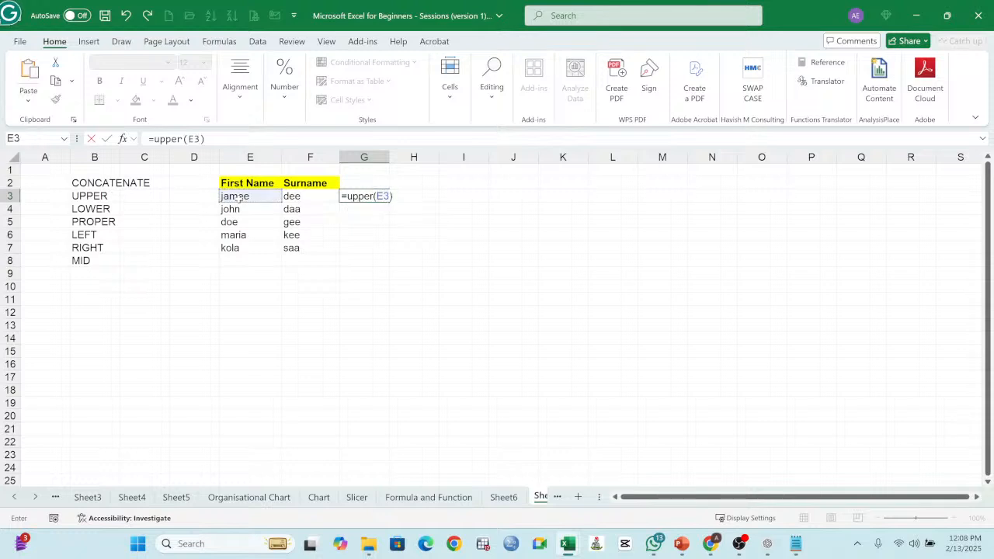
key("Return")
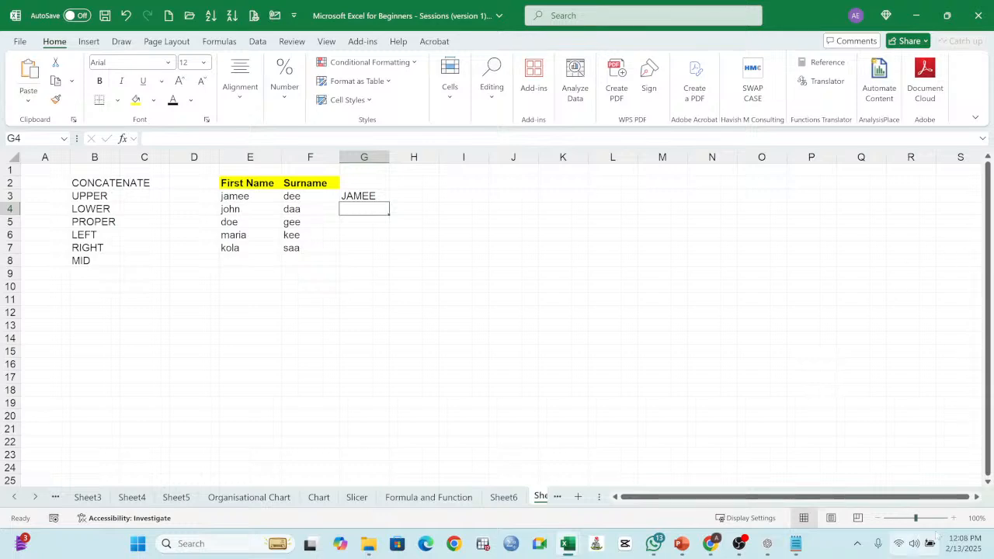
Step: Fill the UPPER formula from G3 across to H3 to convert the surname as well
left_click(953, 518)
left_click(953, 518)
left_click(953, 518)
left_click(953, 518)
left_click(953, 518)
left_click(953, 518)
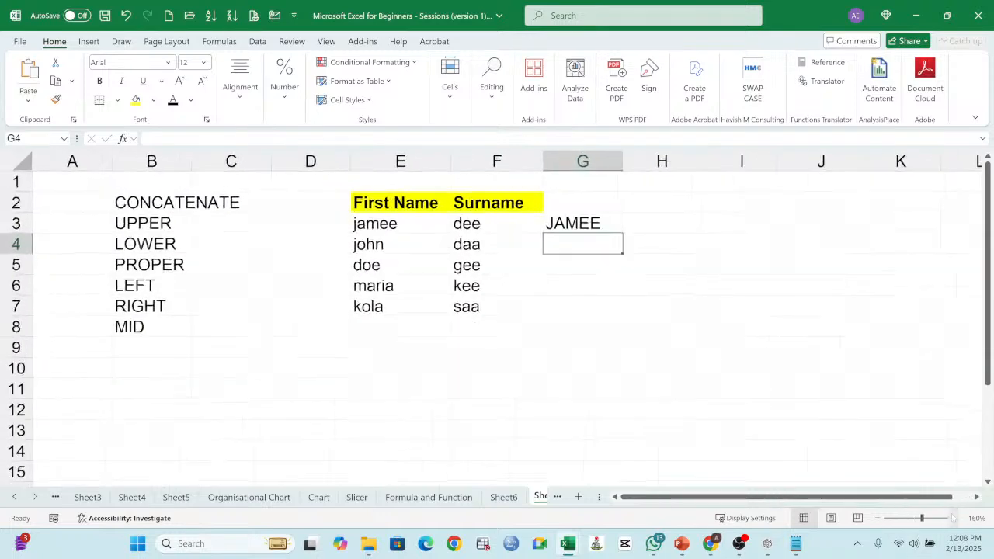
left_click(976, 497)
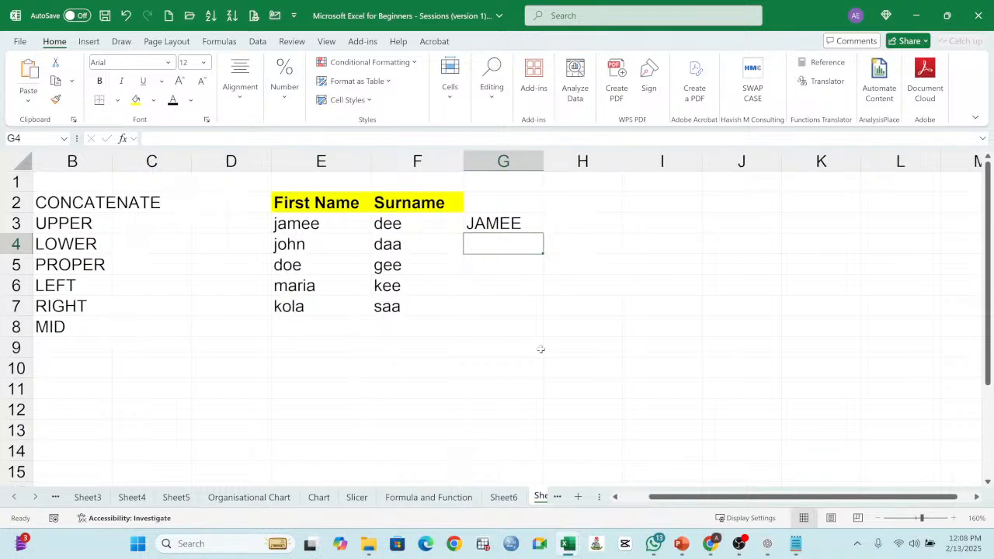
left_click(518, 226)
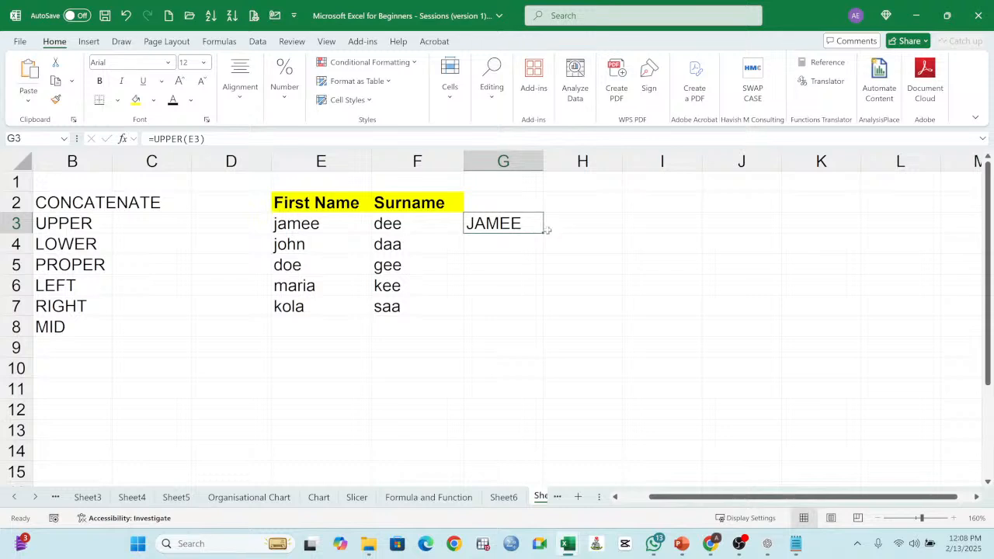
left_click_drag(544, 230, 590, 228)
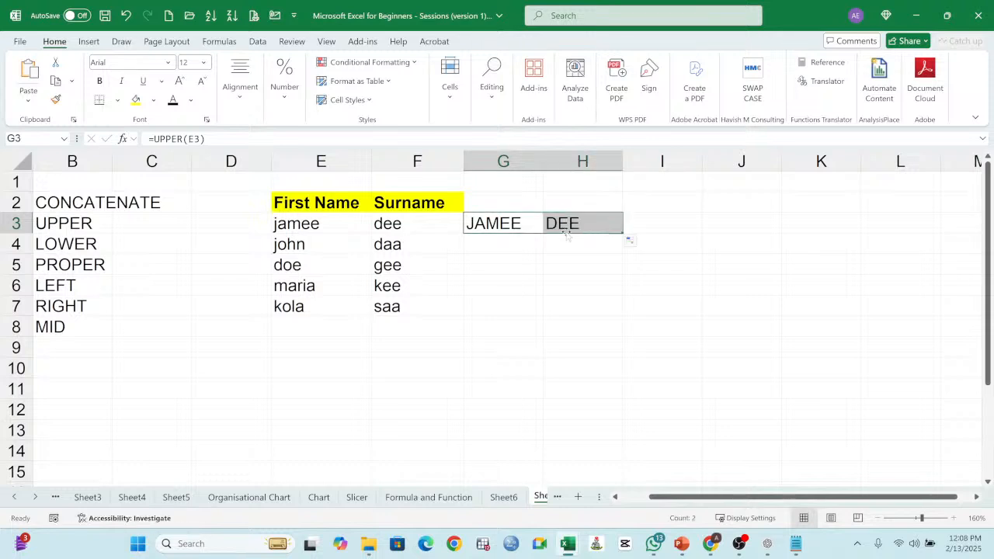
Step: Compare the UPPER formula cells G3 and H3 with the original names in E3 and F3
left_click(561, 226)
left_click(511, 225)
left_click(567, 226)
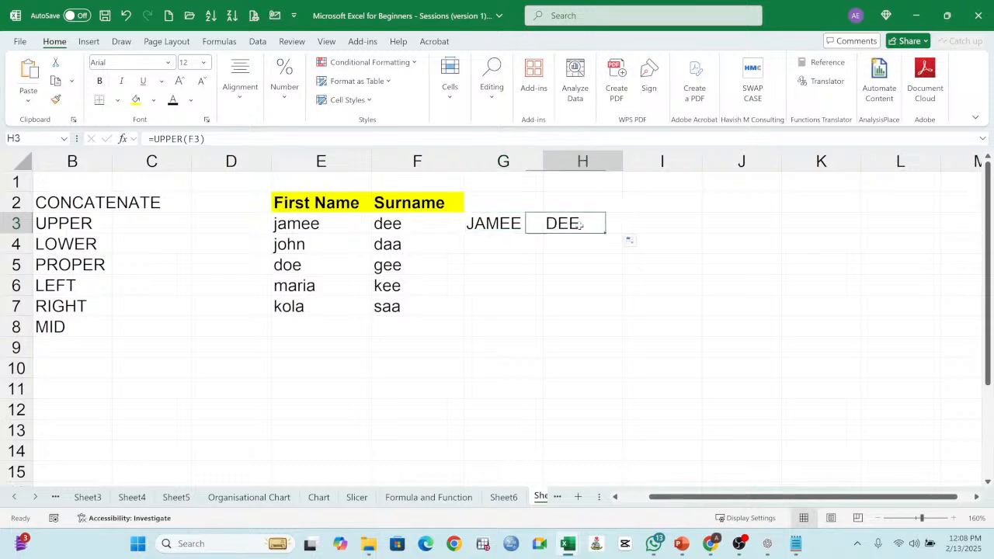
left_click(491, 229)
left_click(612, 229)
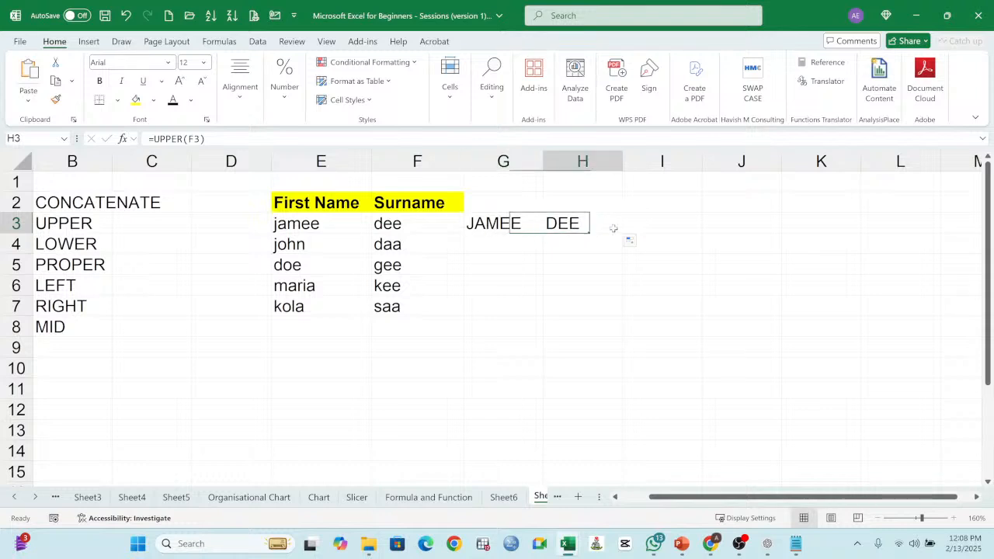
left_click(398, 227)
left_click(298, 227)
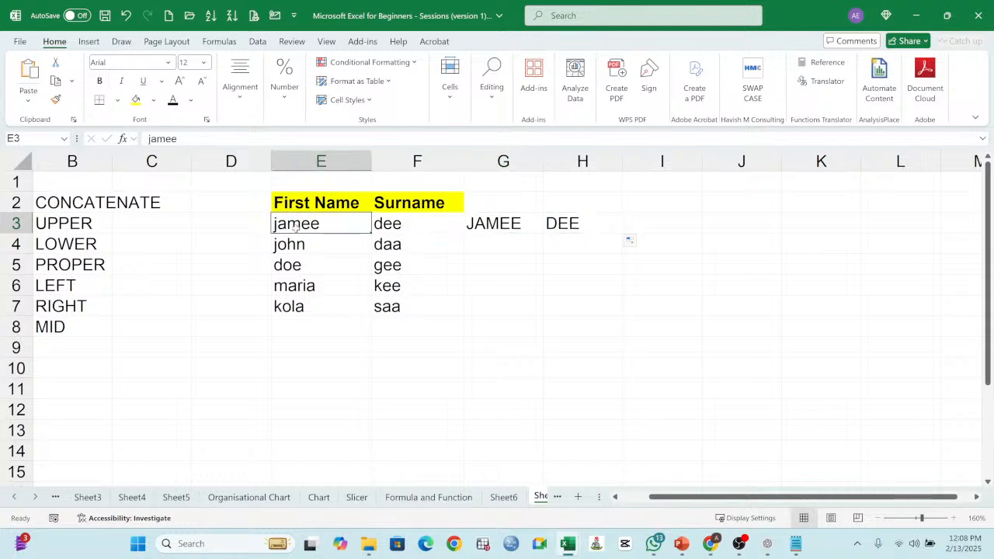
left_click(518, 225)
Step: Move the "First Name" and "Surname" headings from E2:F2 to G2:H2 and autofit column G
left_click_drag(335, 203, 549, 208)
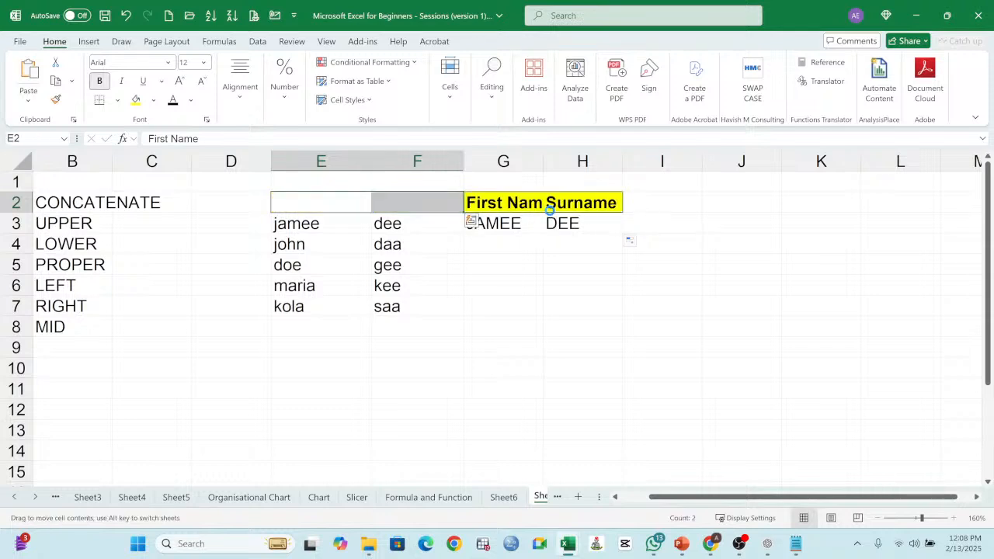
double_click(542, 161)
left_click(492, 249)
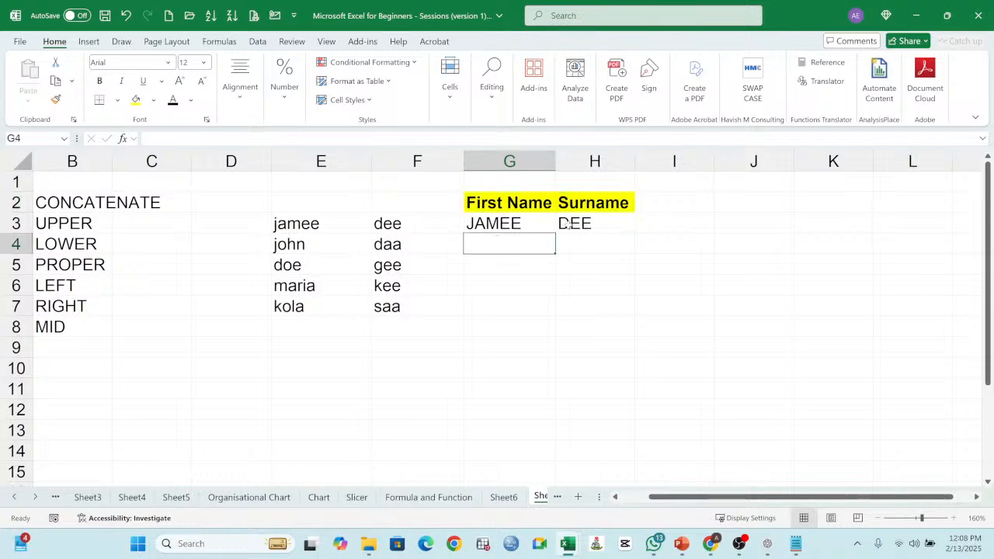
left_click(516, 223)
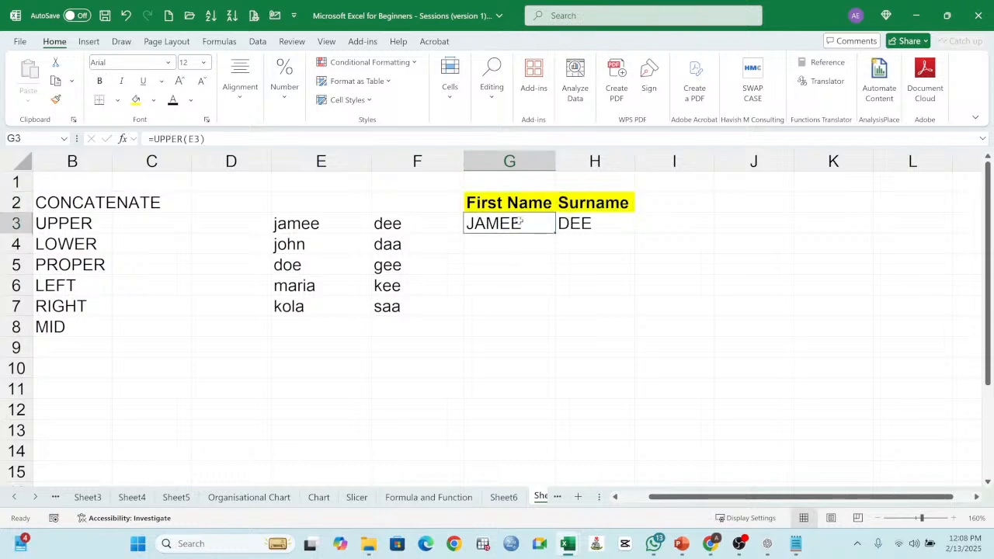
Step: Fill the UPPER formulas from G3:H3 down to row 7 to convert all the names
left_click_drag(556, 233, 644, 316)
left_click(498, 279)
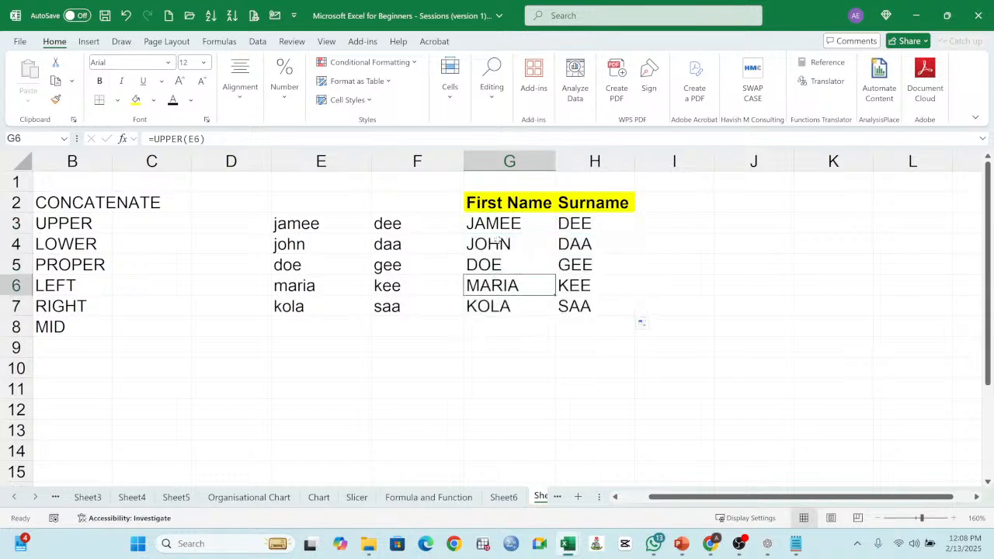
Step: Compare the uppercase names in G3:H7 and their formulas with the original names in E3:F7
left_click_drag(499, 225, 582, 303)
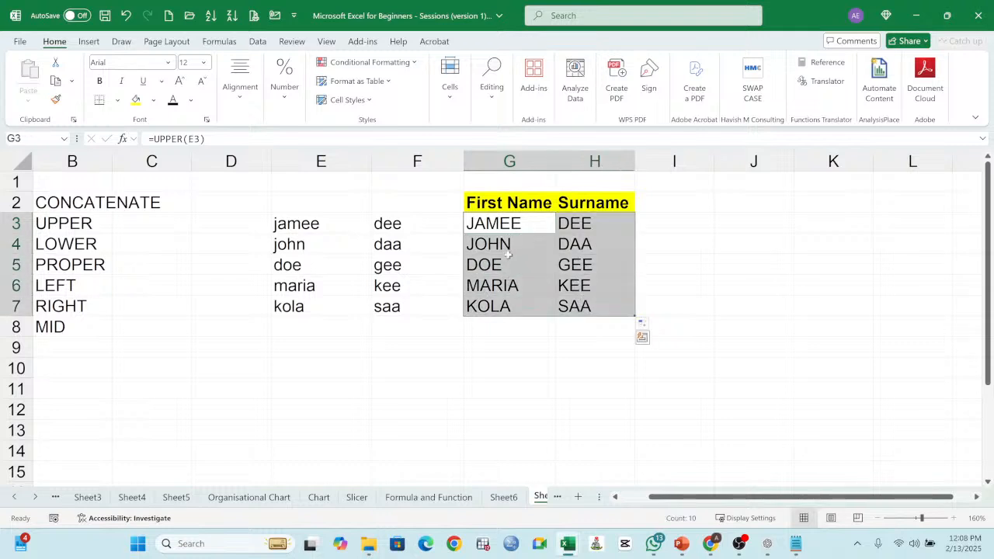
left_click(515, 222)
left_click(569, 224)
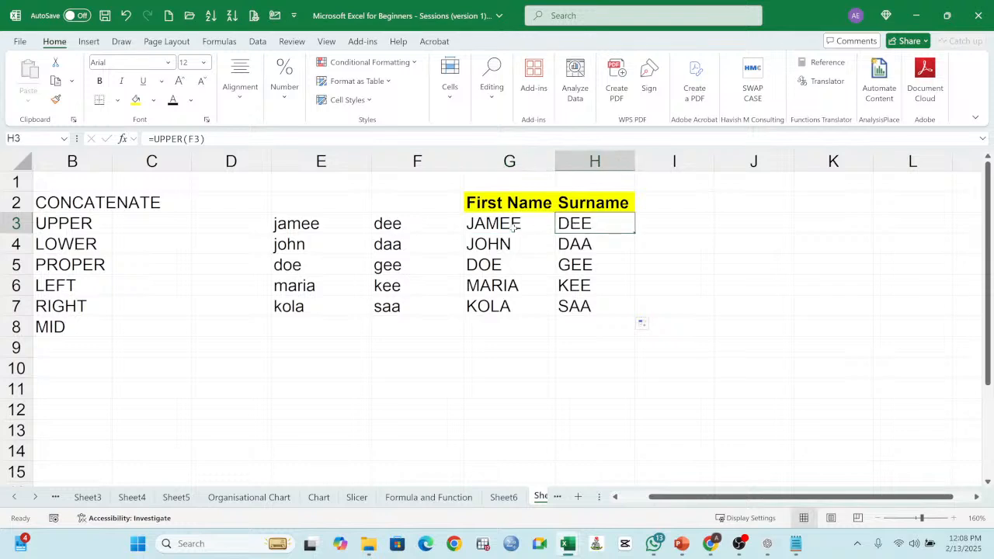
left_click(503, 229)
left_click(582, 238)
left_click(502, 249)
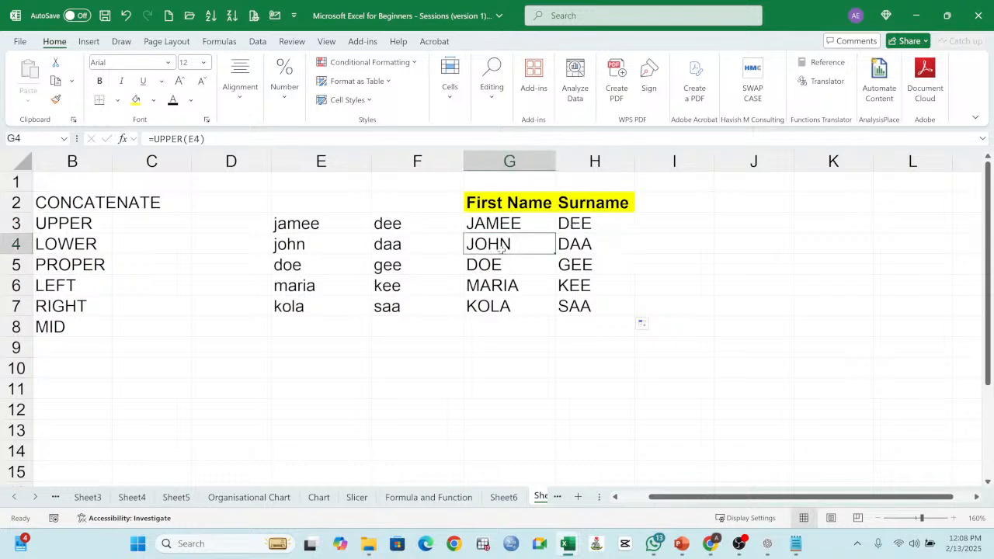
left_click_drag(317, 230, 420, 308)
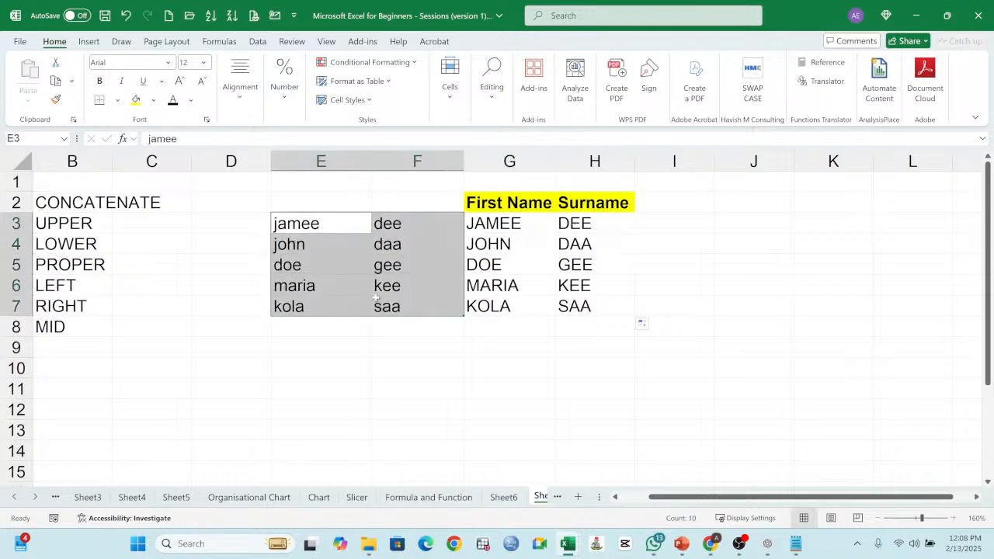
left_click_drag(506, 224, 575, 304)
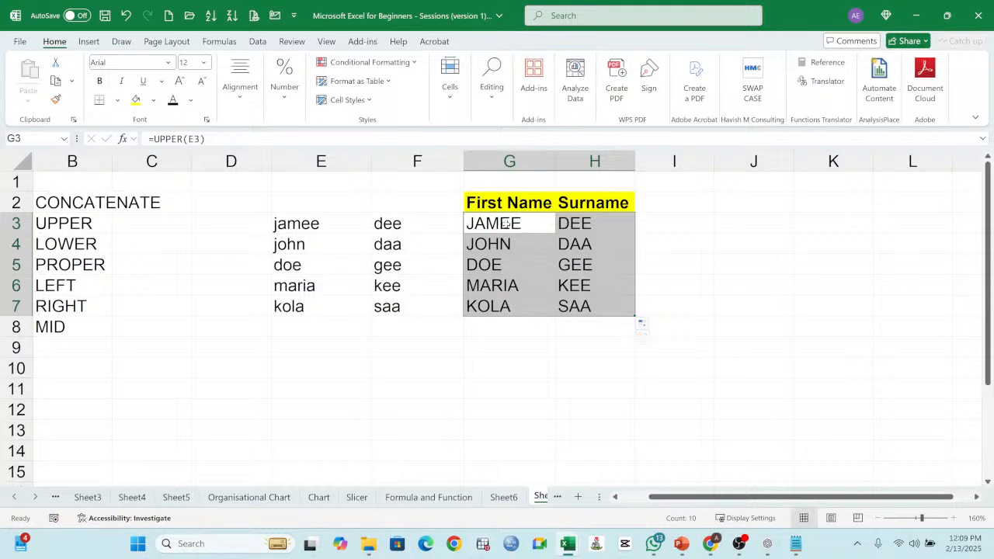
left_click_drag(505, 223, 630, 310)
left_click(598, 288, "shift")
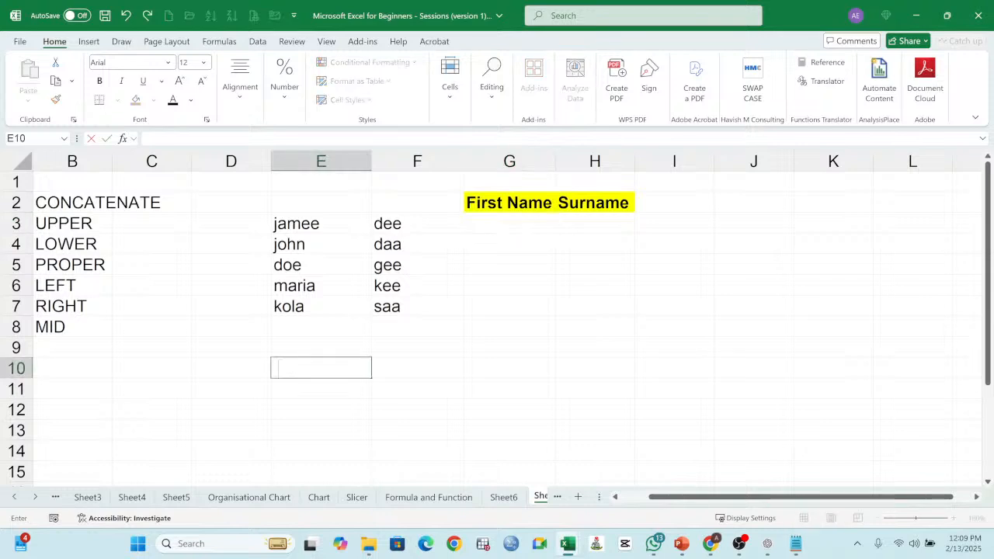
Step: Write =UPPER(E3) with a leading space in E10 so the formula is kept as a plain-text note
type("=UU")
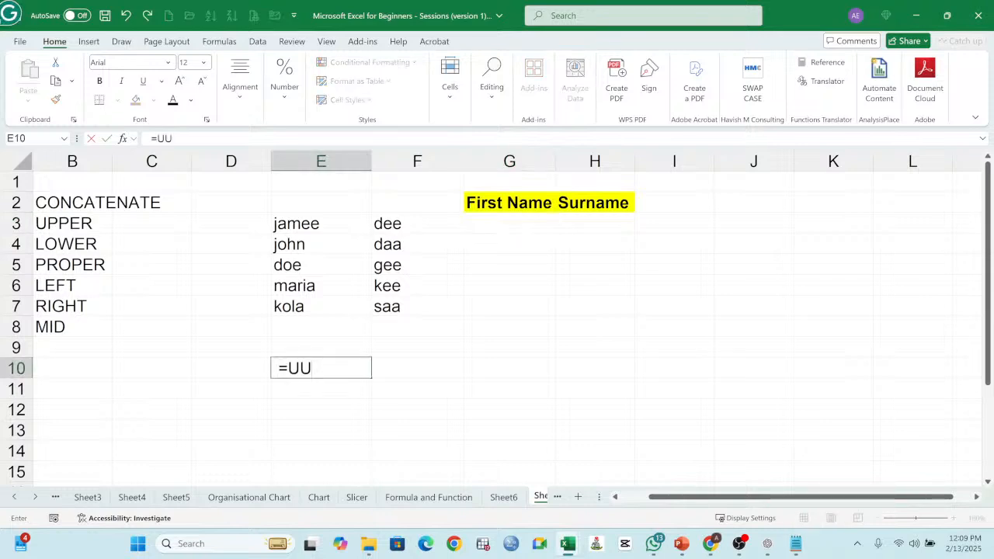
key("BackSpace")
type("PPER(")
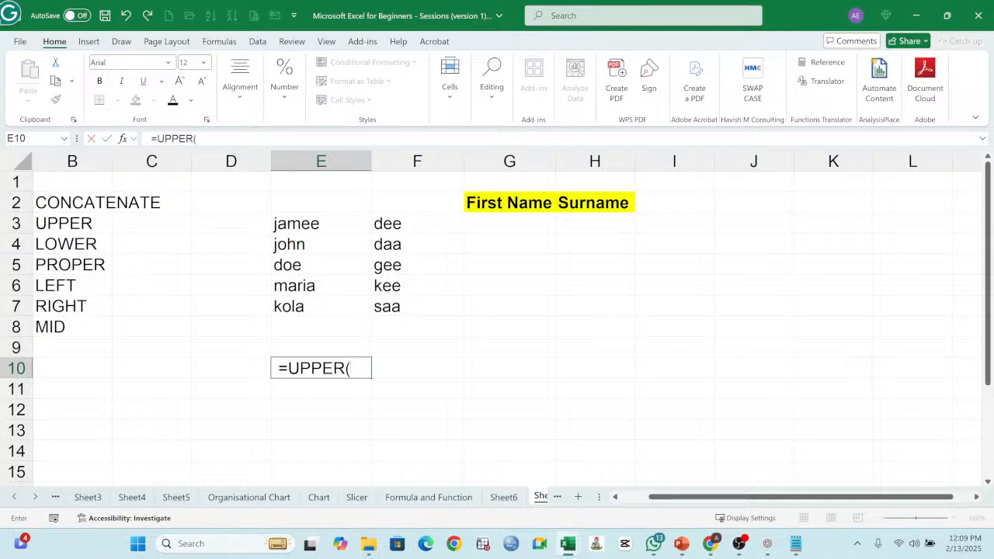
type("E")
type("3)(")
key("Return")
Step: Enter the formula =PROPER(E3) in G3 to capitalize the first letter of the first name
left_click(514, 226)
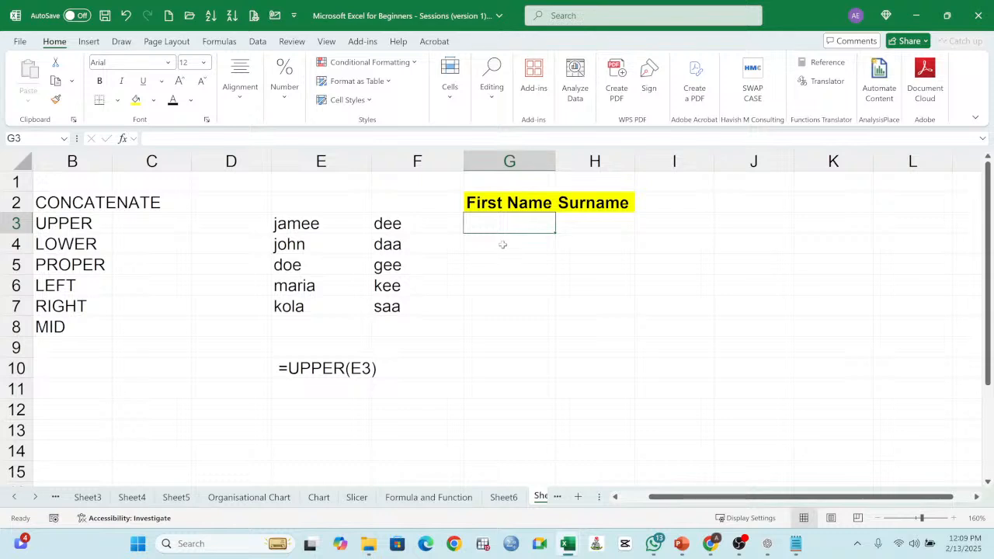
type("=PROPER(")
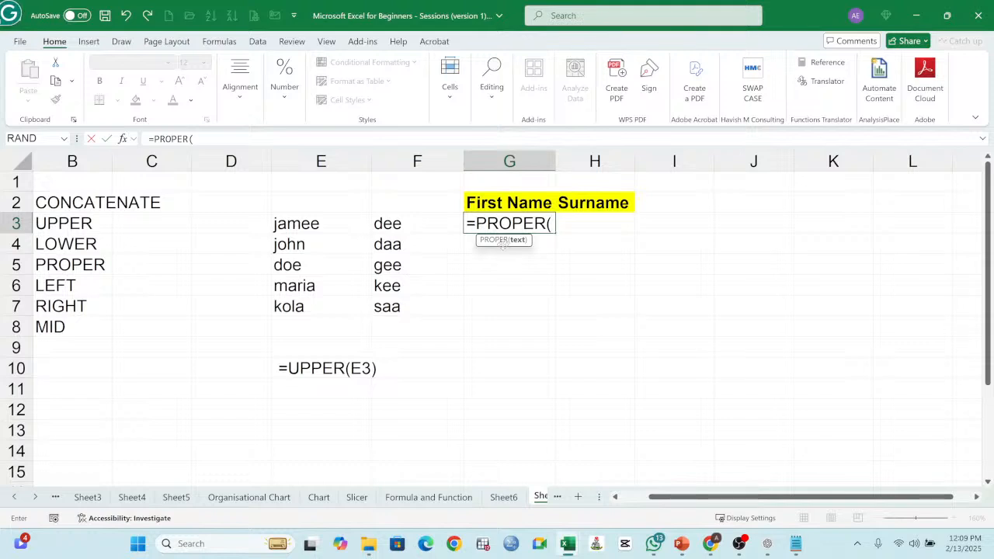
left_click(295, 223)
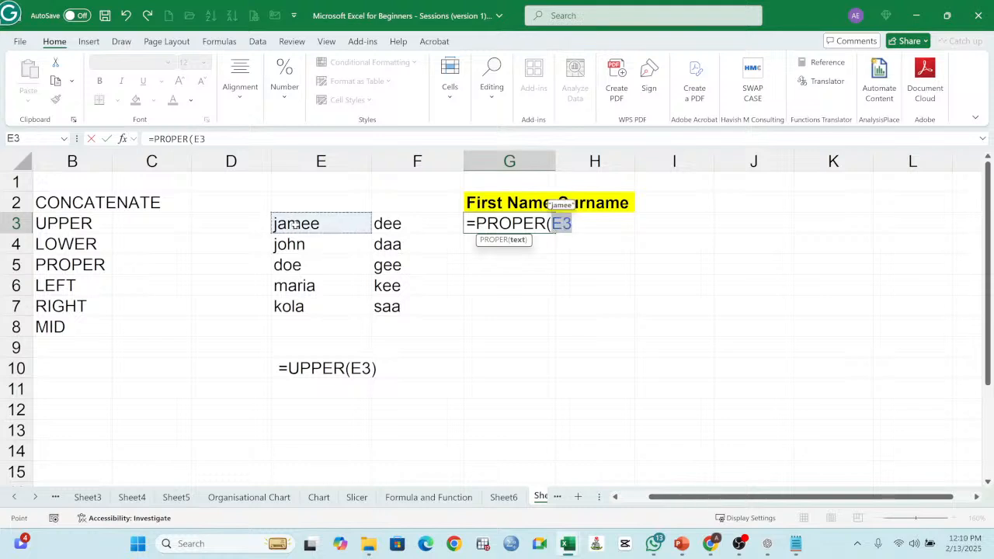
type(")")
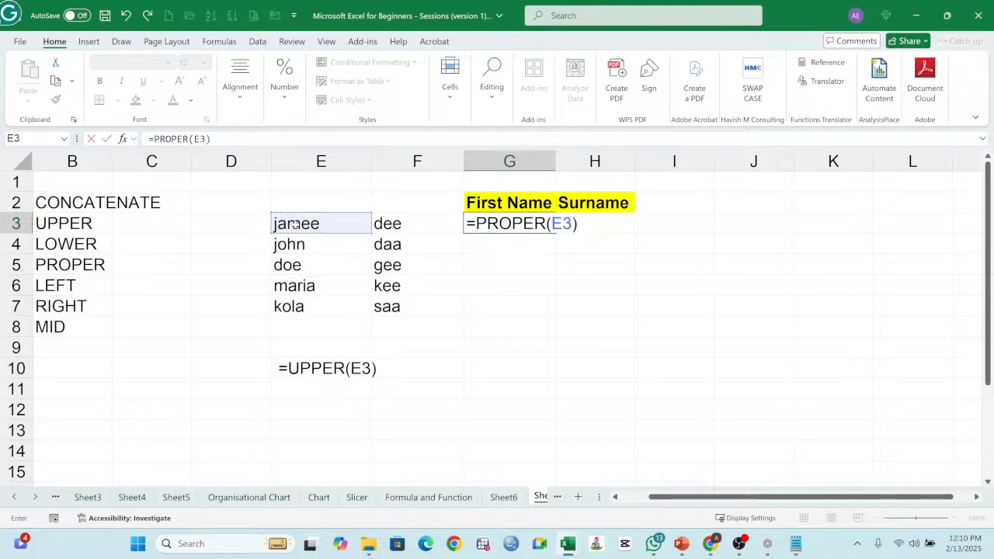
key("Return")
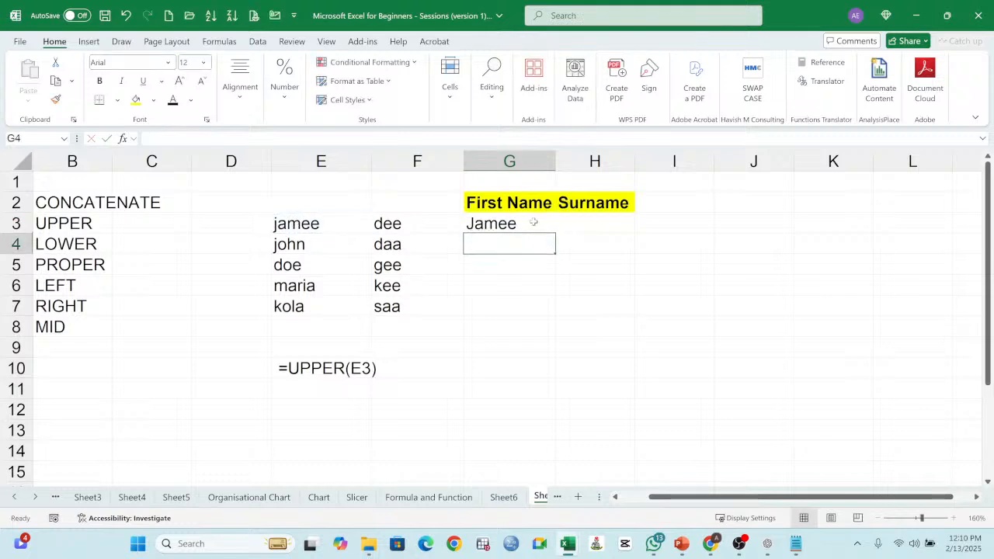
Step: Fill the PROPER formula from G3 across to H3 for the surname and check both cells
left_click(531, 223)
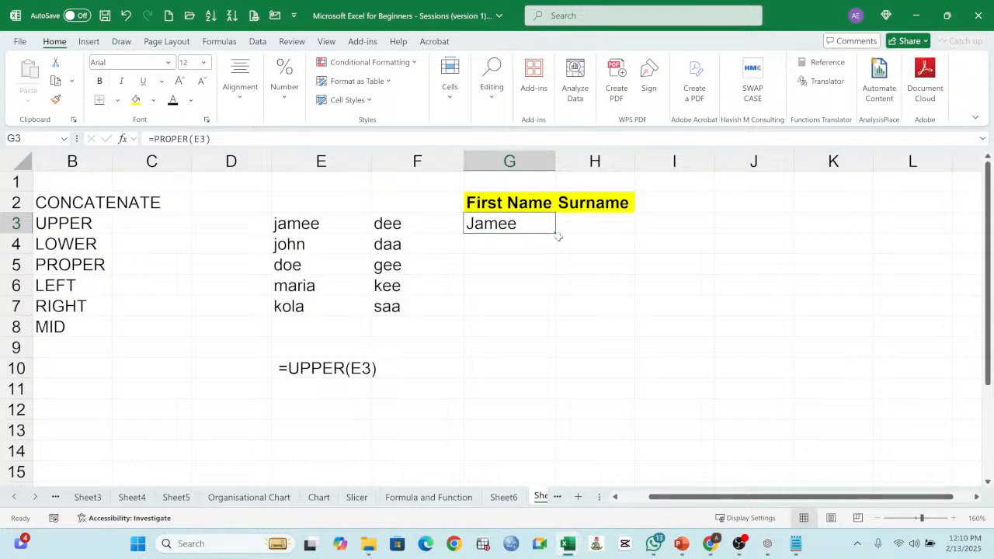
left_click_drag(554, 232, 611, 231)
left_click(512, 224)
left_click(610, 227)
left_click(520, 225)
left_click(575, 224)
left_click(508, 229)
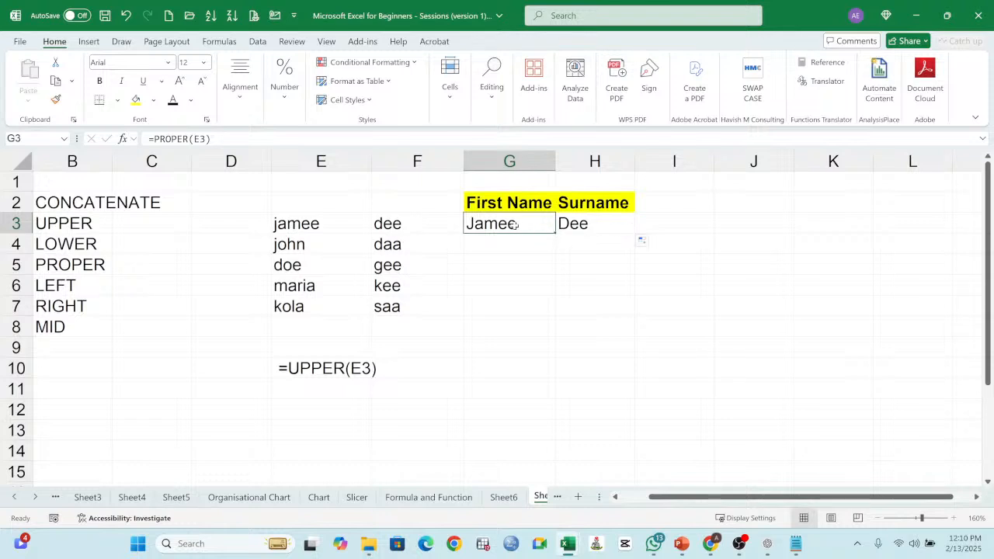
Step: Fill the PROPER formulas in G3:H3 down to row 7 and compare the results with the original names
left_click_drag(514, 225, 577, 224)
left_click_drag(634, 233, 634, 316)
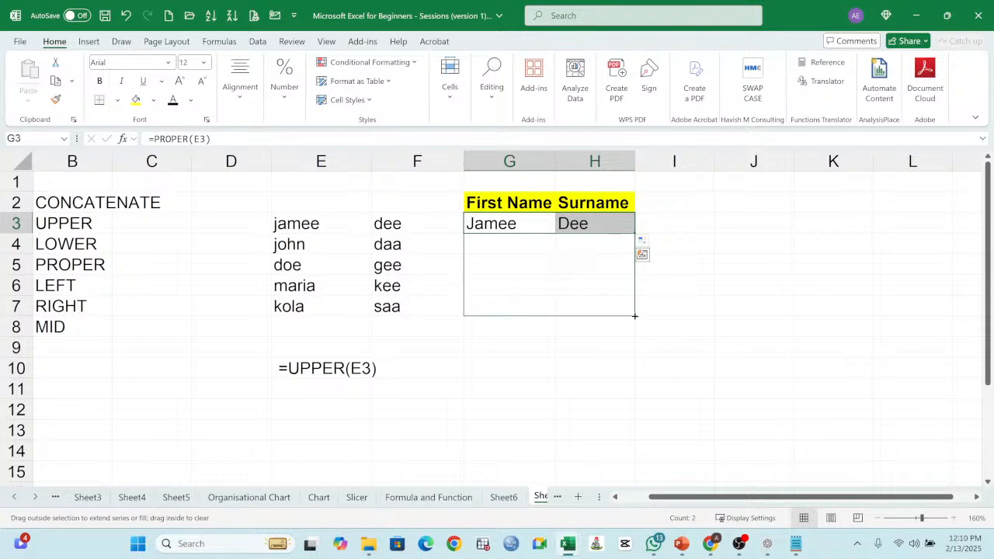
left_click_drag(634, 316, 634, 316)
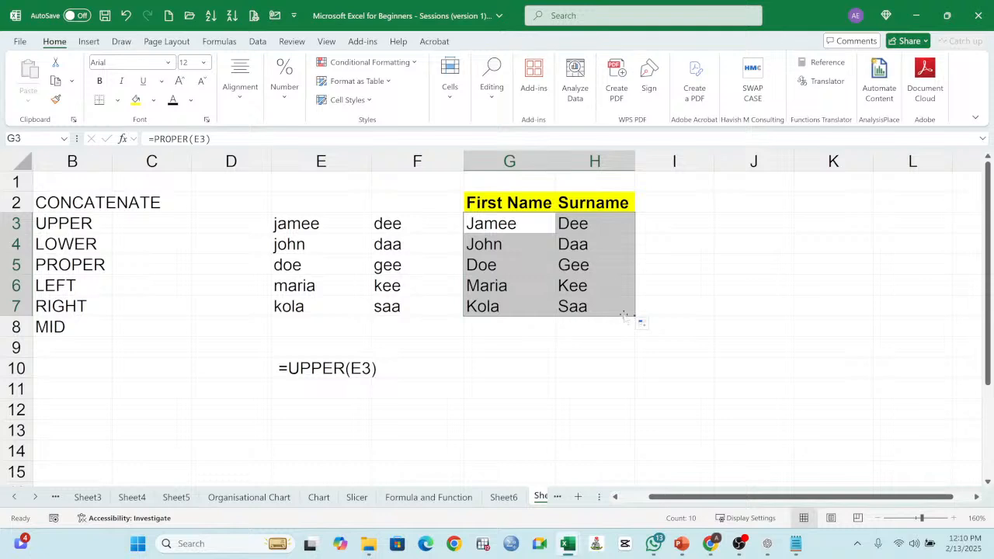
left_click(576, 247)
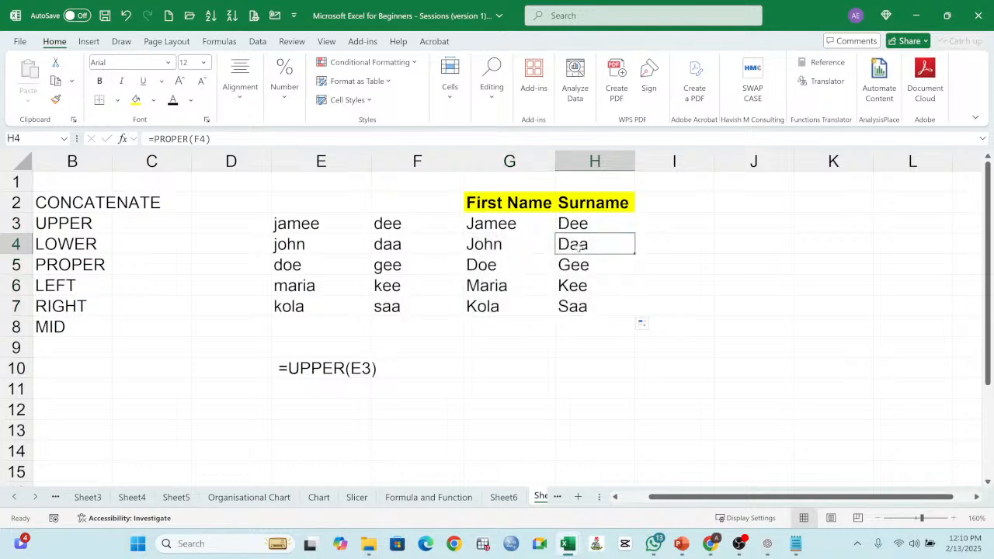
left_click_drag(488, 225, 577, 300)
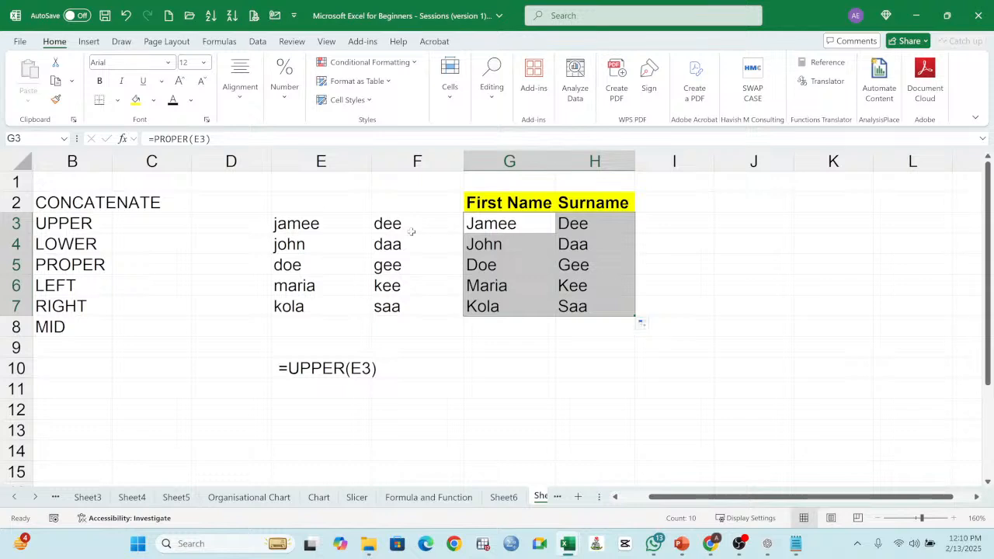
left_click(283, 224)
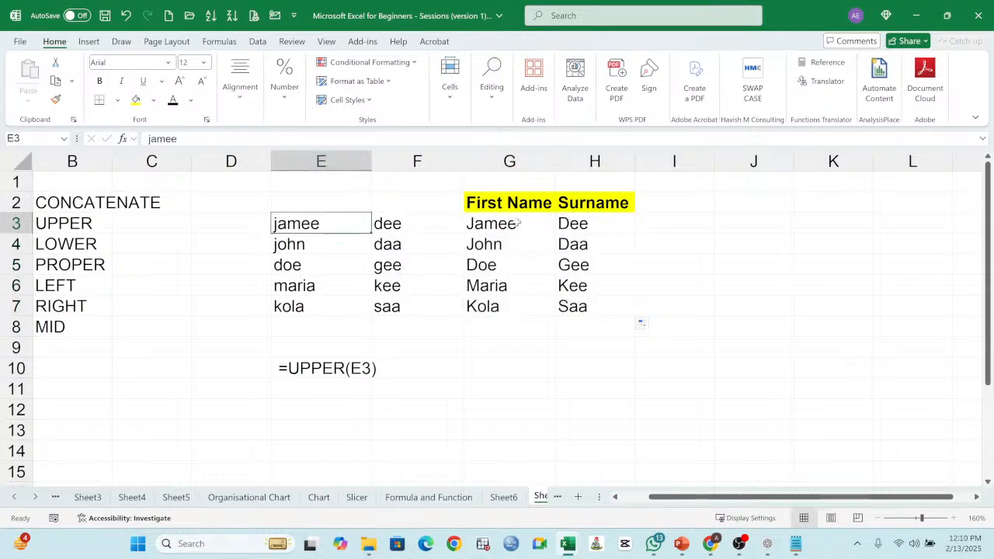
left_click_drag(501, 223, 573, 304)
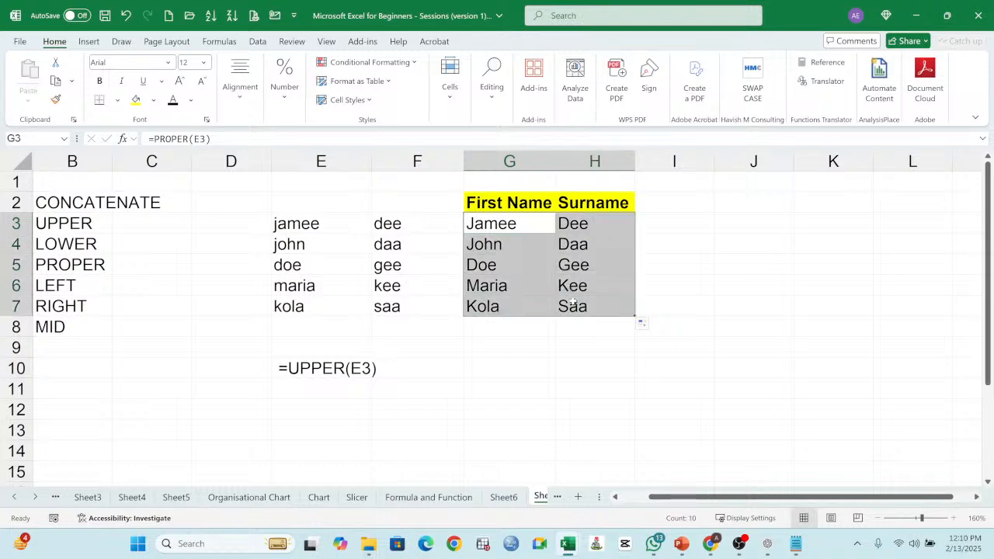
Step: Write =PROPER(E3) with a leading space in E11 as a plain-text note below the UPPER example
left_click(345, 387)
type("=")
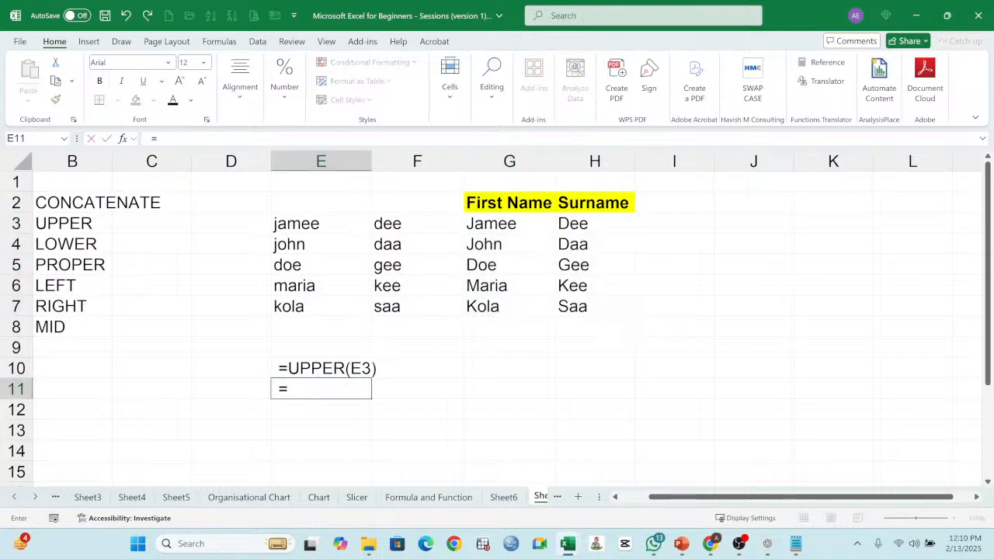
type("pro")
key("BackSpace")
type("PR")
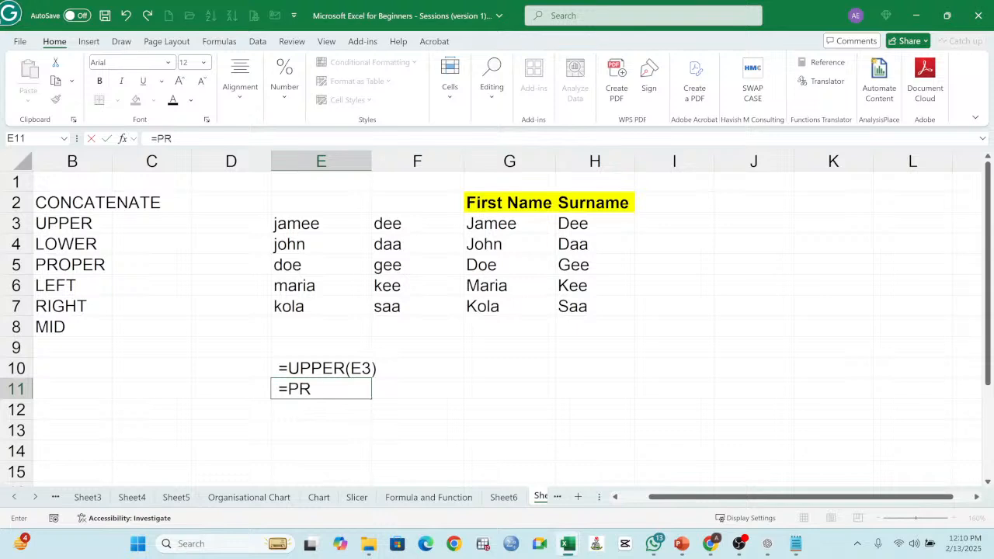
type("OPER(")
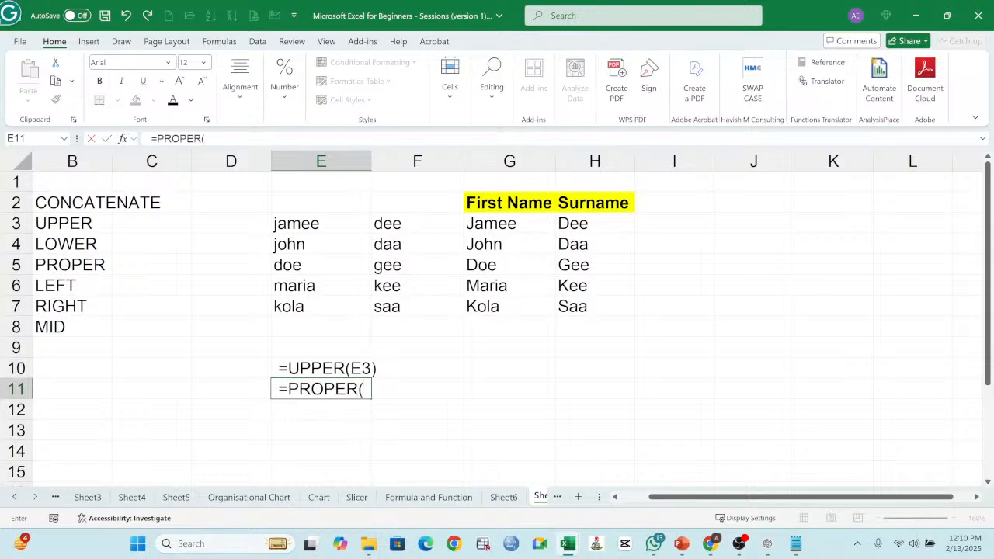
type("E3)")
key("Return")
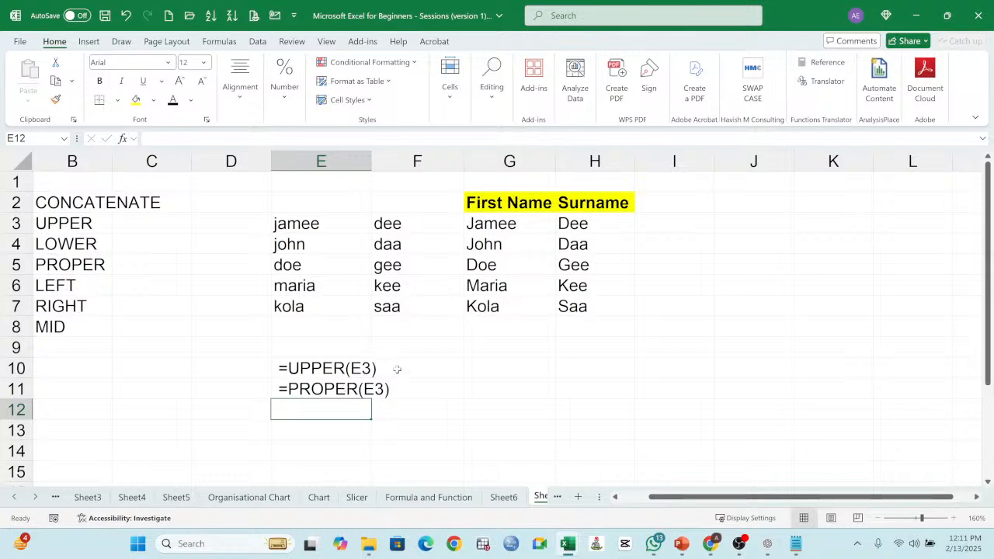
Step: Enter the first sample first name in capital letters in G10 as input for a lowercase example
left_click(490, 222)
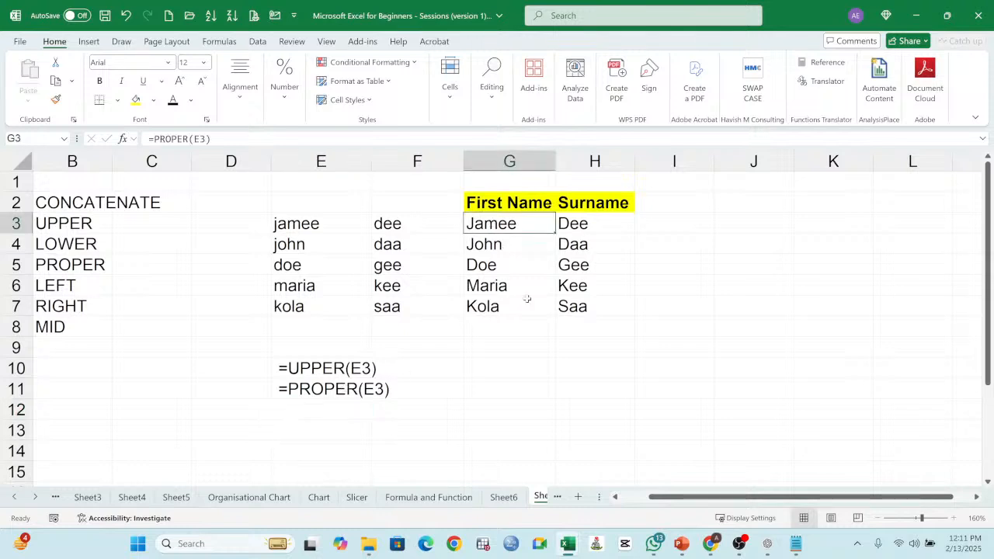
left_click(293, 225)
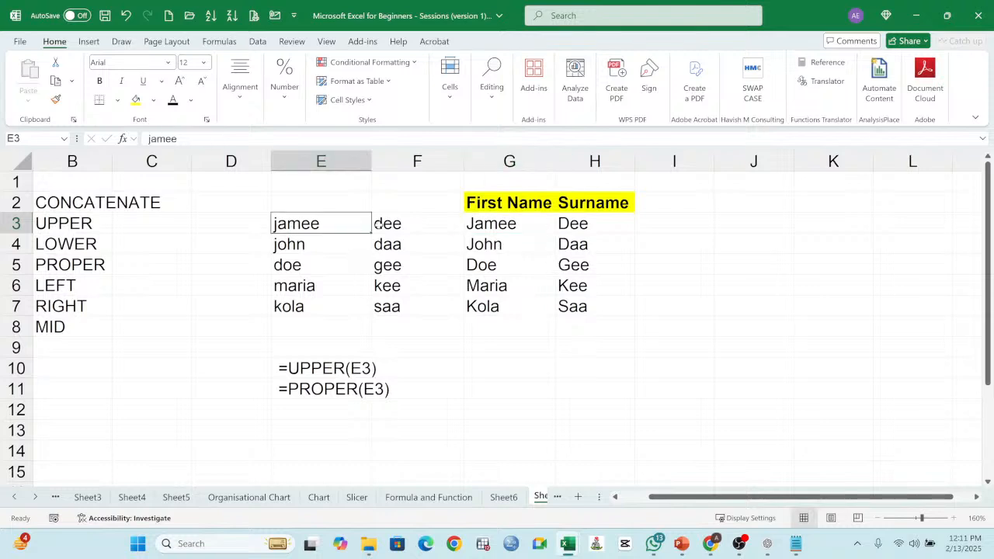
left_click(672, 226)
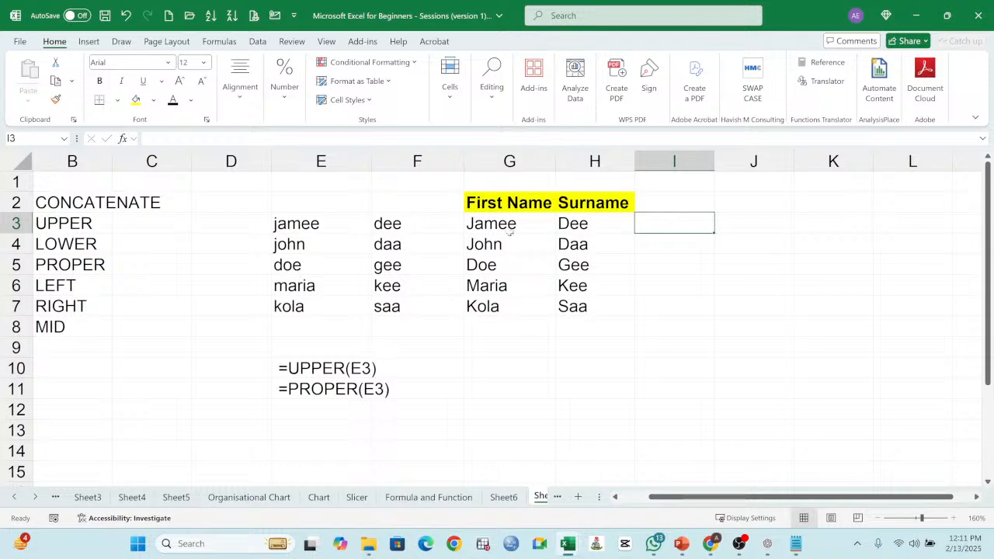
left_click(492, 369)
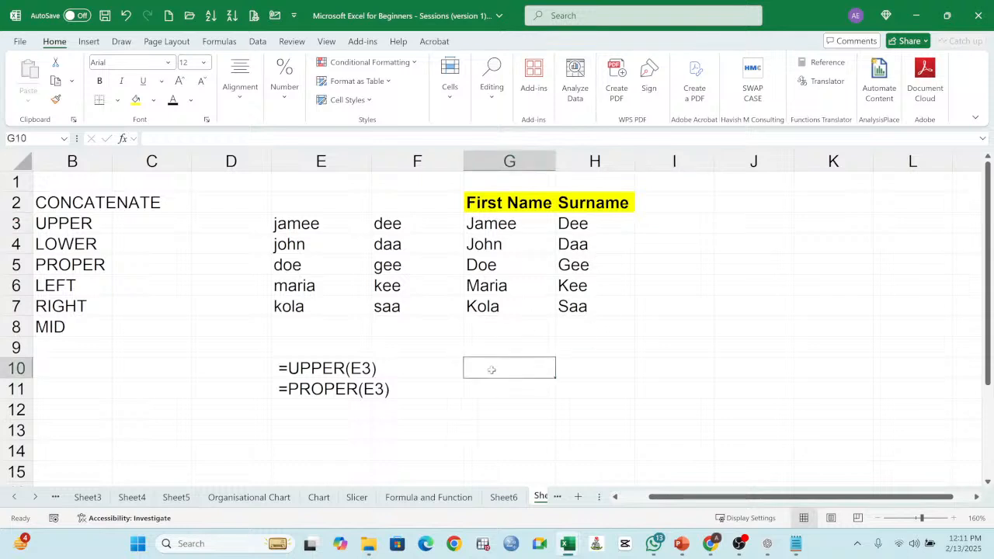
type("JAM")
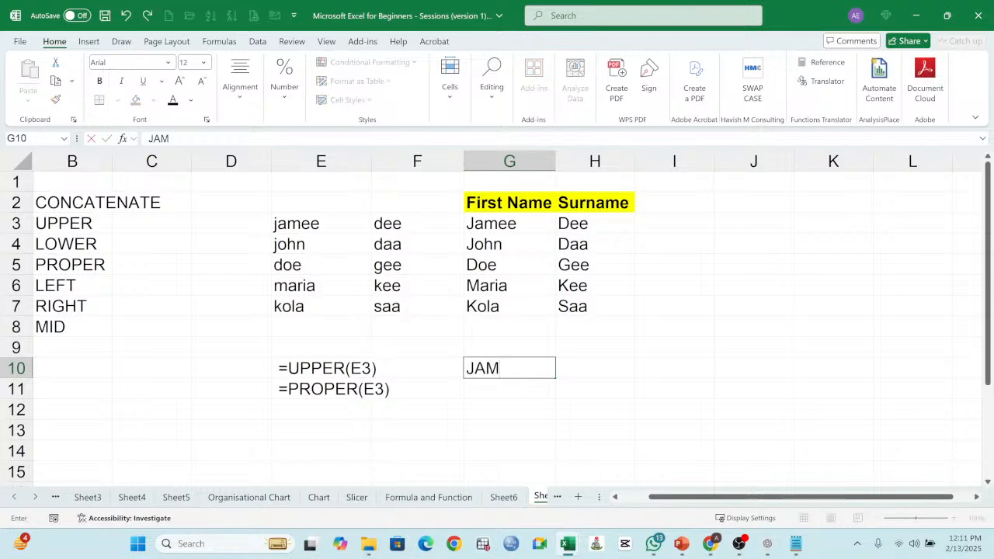
type("EE")
key("Tab")
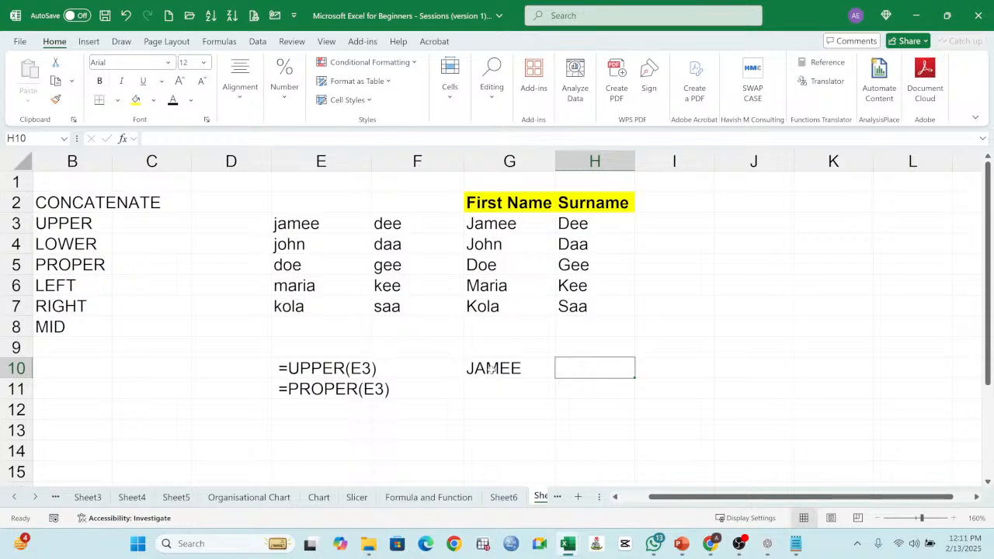
Step: Enter =LOWER(G10) in H10 and compare the result with the capitalised name in G10
type("=")
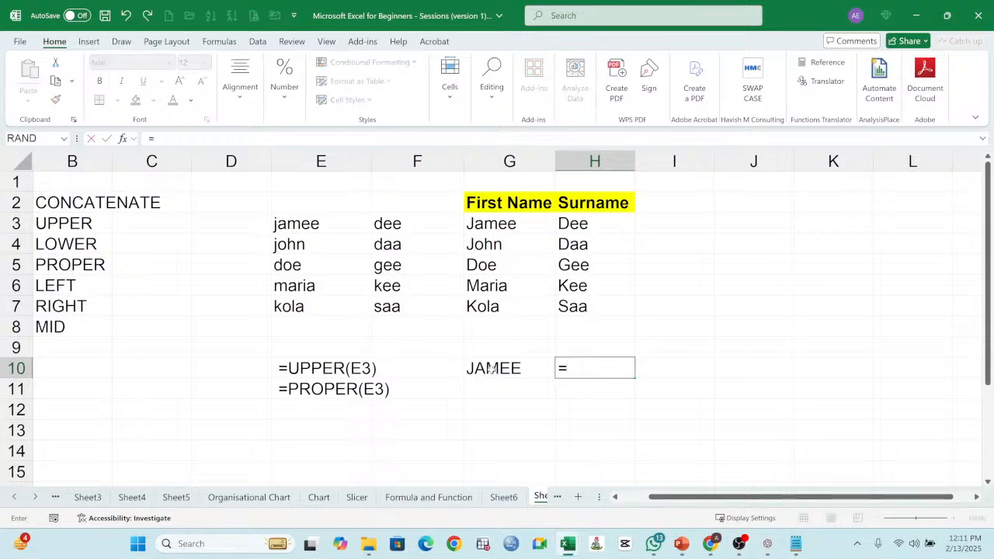
type("LOWE")
key("BackSpace")
type("WER")
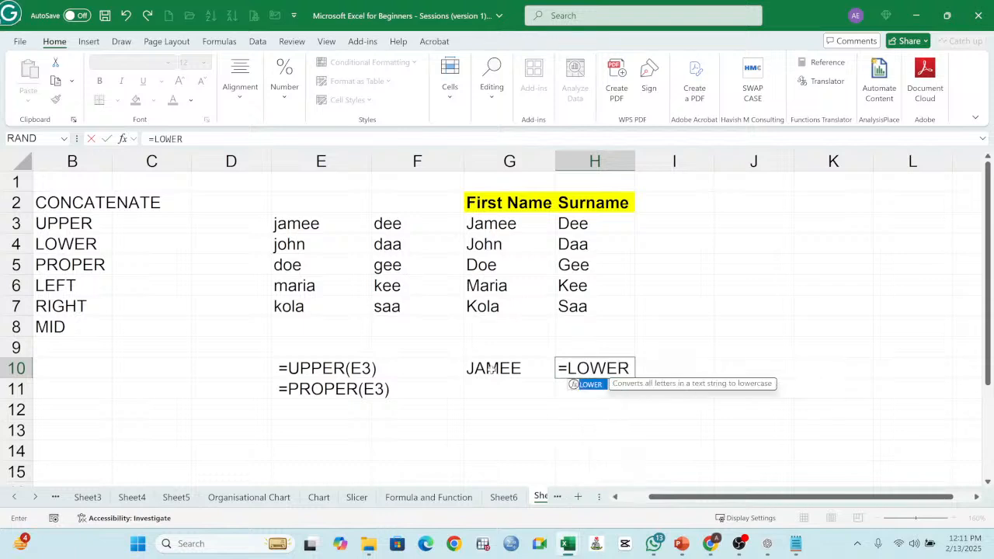
type("(")
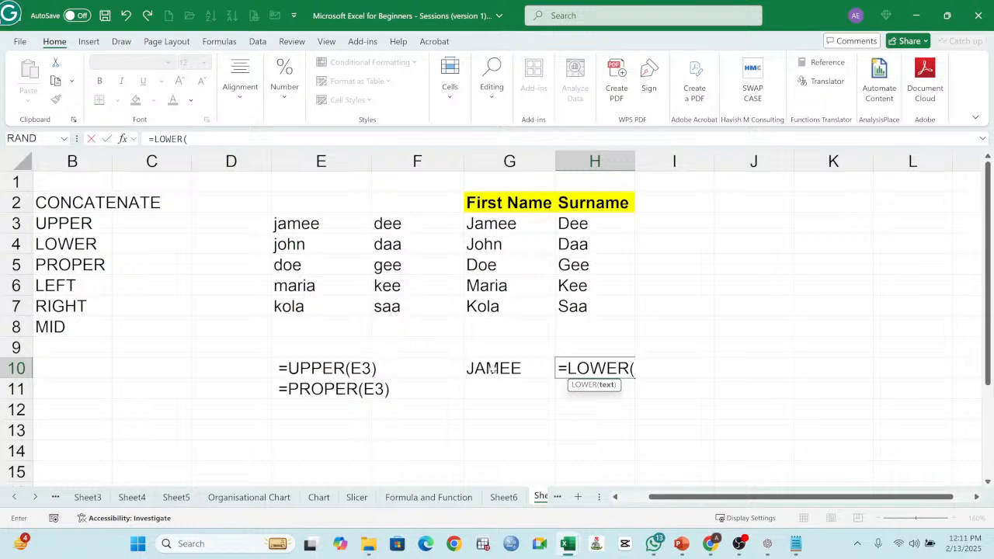
left_click(489, 370)
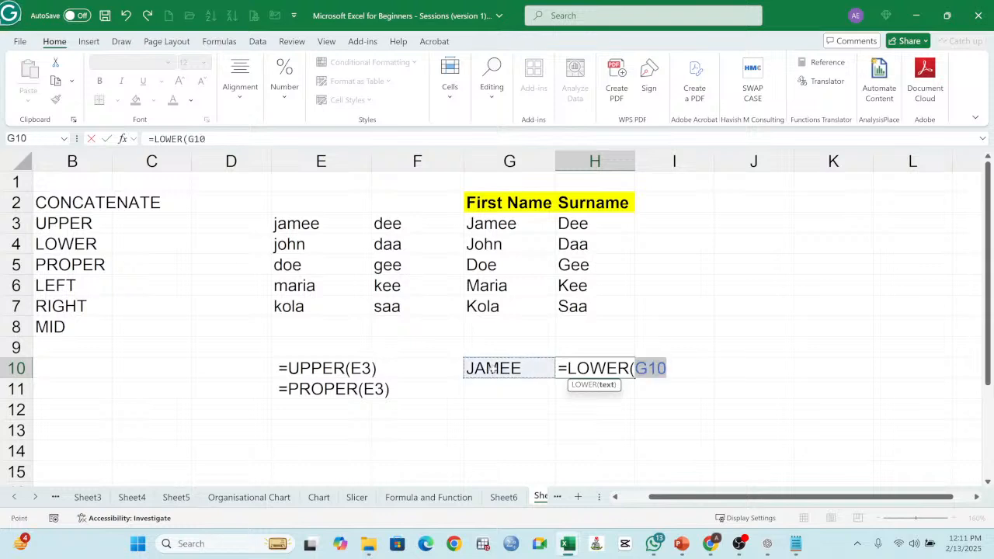
type(")")
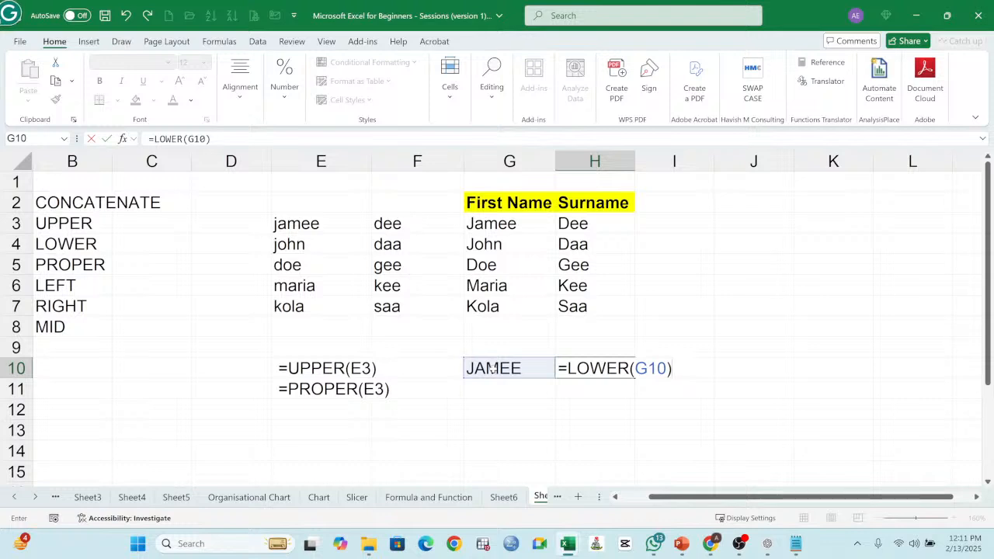
key("Return")
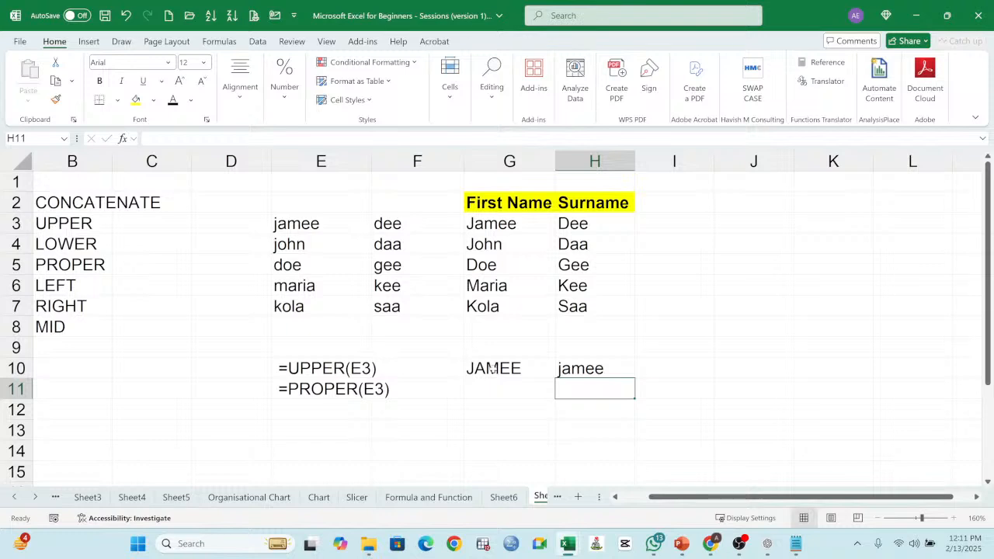
left_click(587, 366)
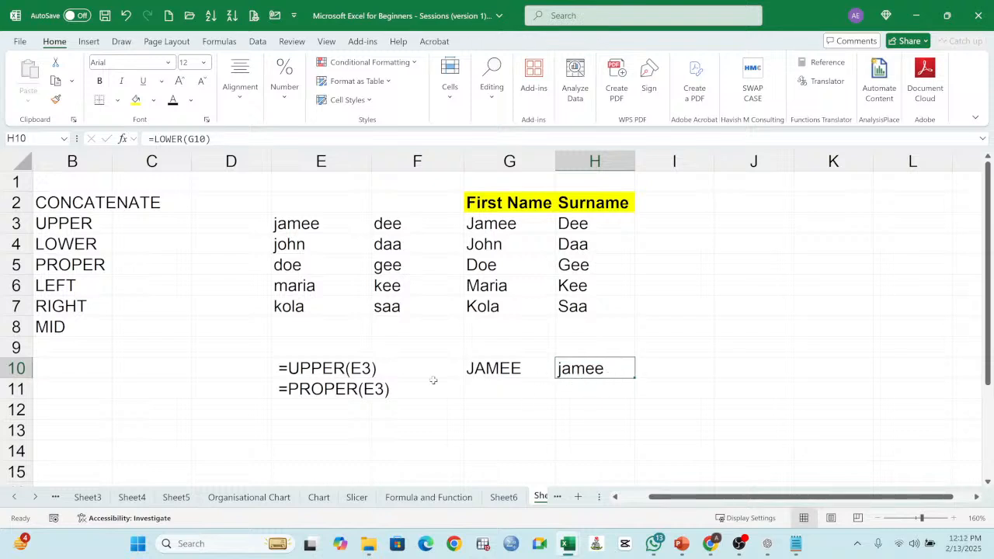
left_click(499, 371)
left_click(591, 370)
Step: Write =LOWER(E3) with a leading space in E12 as a plain-text note below the PROPER example
left_click(334, 412)
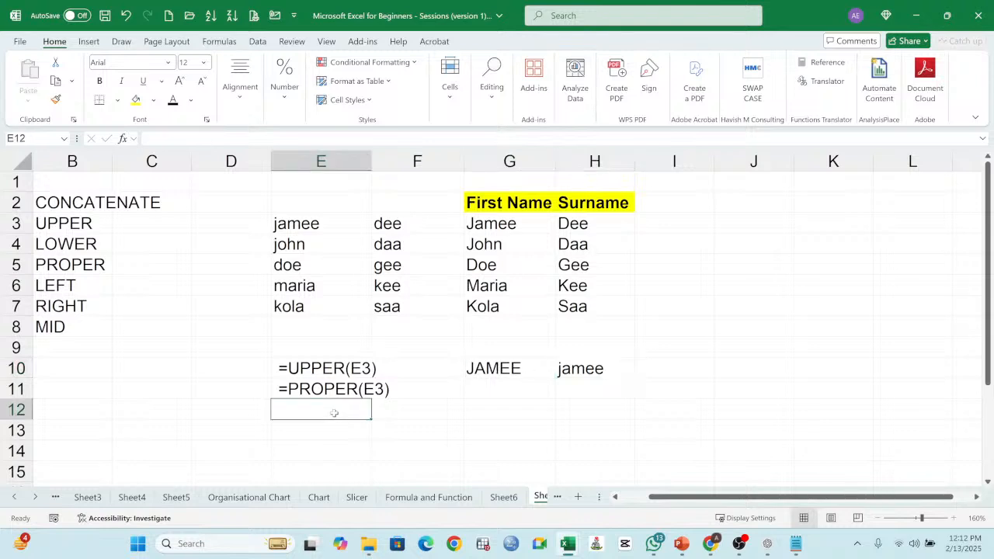
type("=")
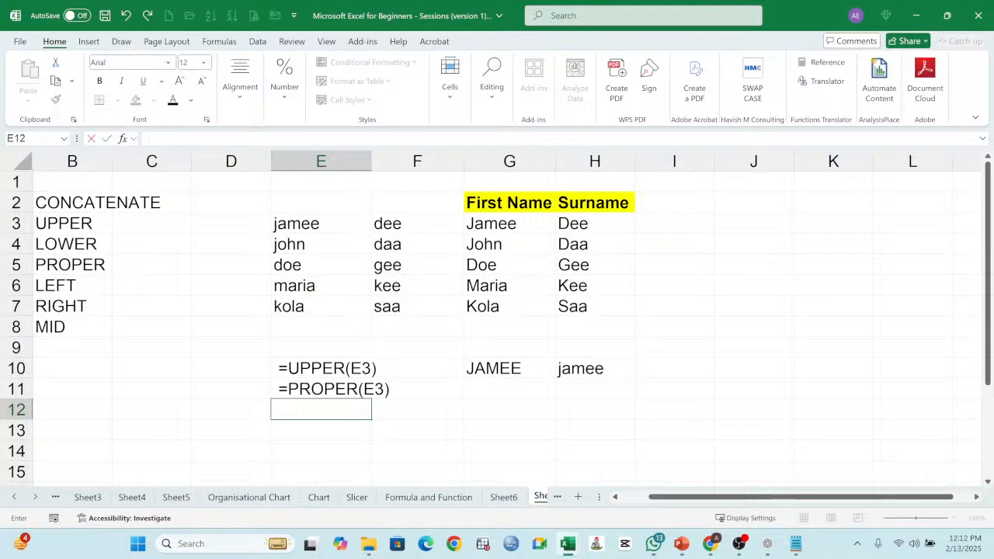
type("LOWER")
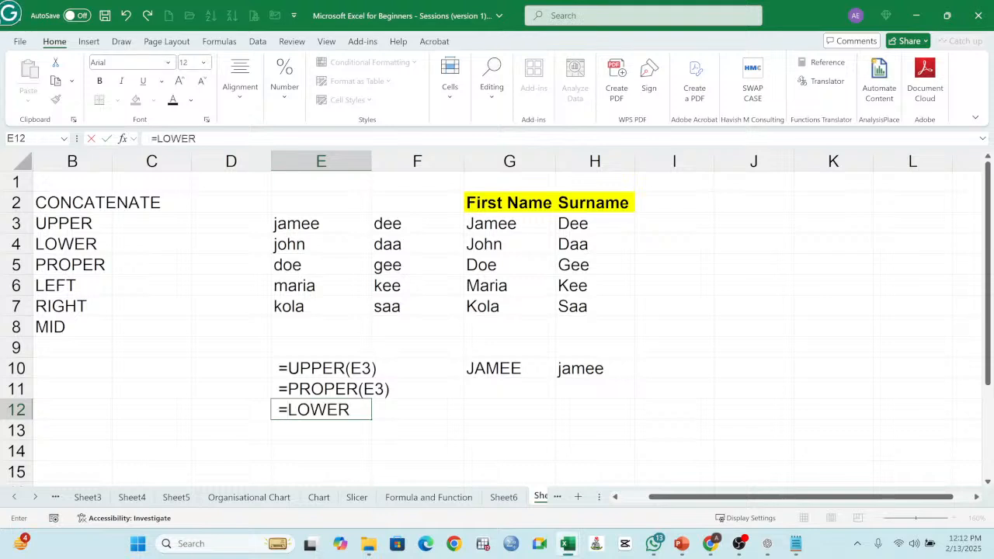
type("(E3)")
key("Return")
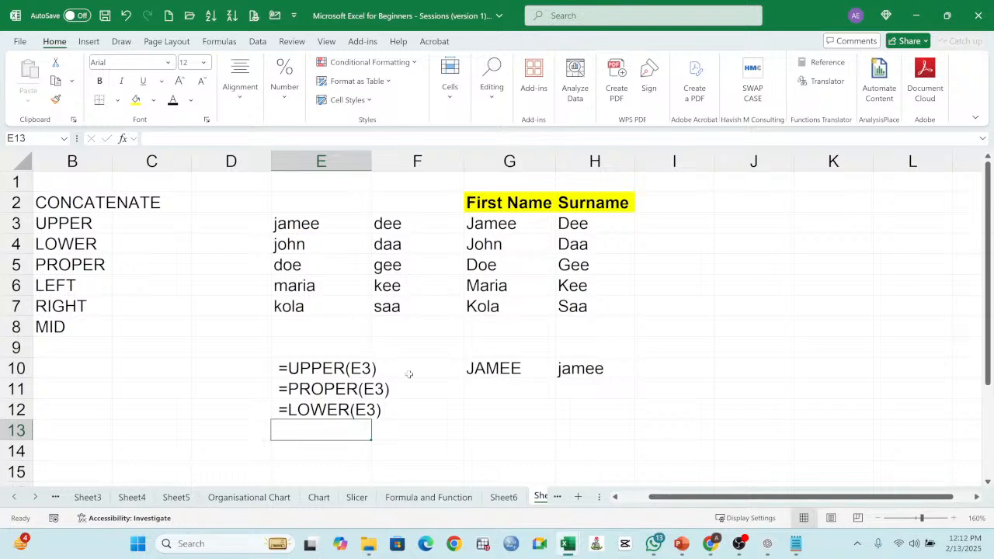
Step: Clear the PROPER results from G4:H7 and H3, keeping only the formula in G3
left_click(509, 226)
left_click_drag(505, 244, 578, 297)
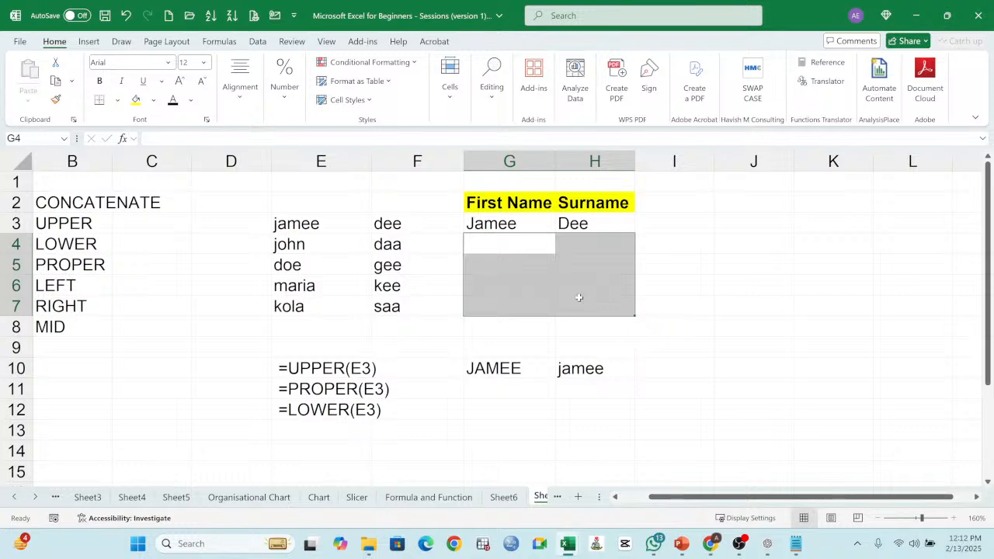
left_click(578, 227)
key("Delete")
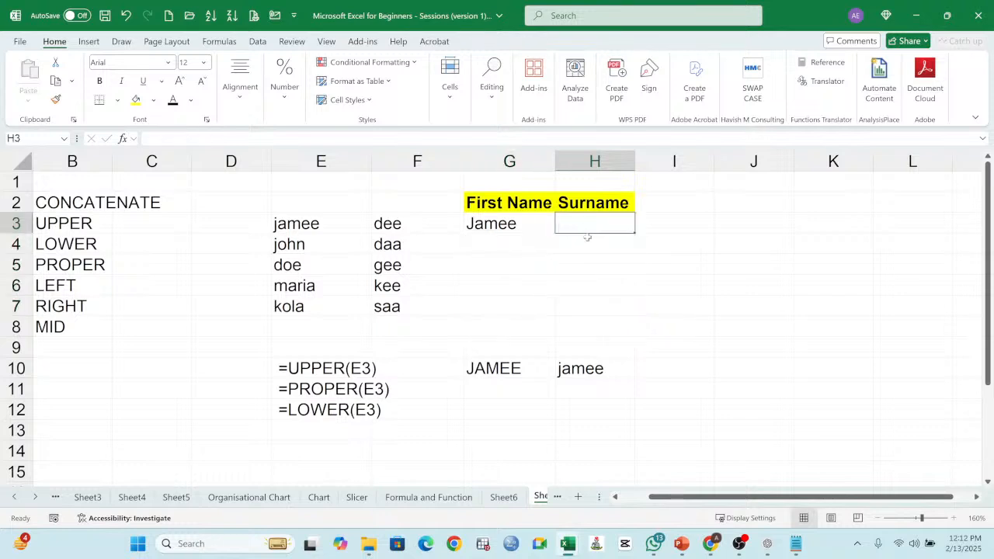
Step: Review the PROPER formula in G3, and refill it across to H3 and down through row 7
left_click(514, 223)
double_click(514, 224)
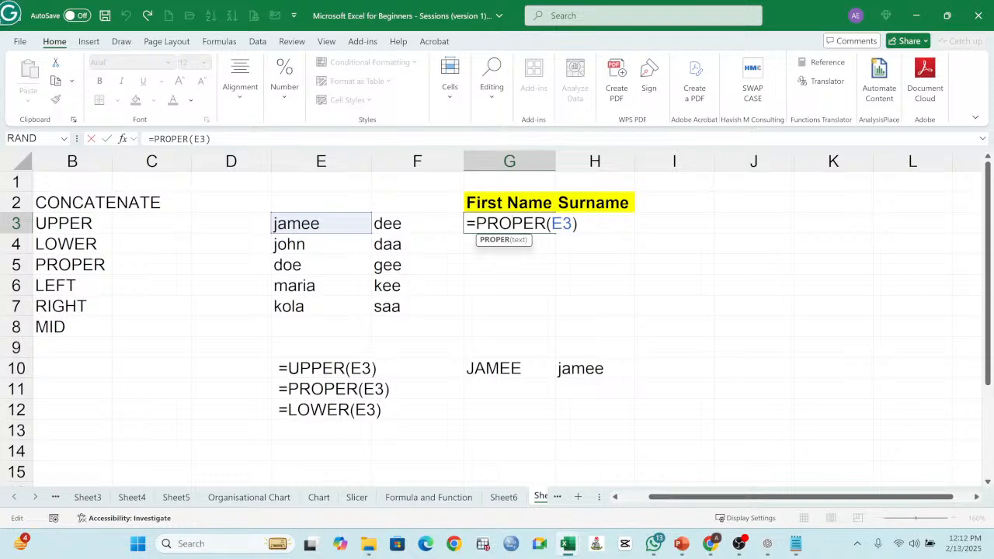
key("Return")
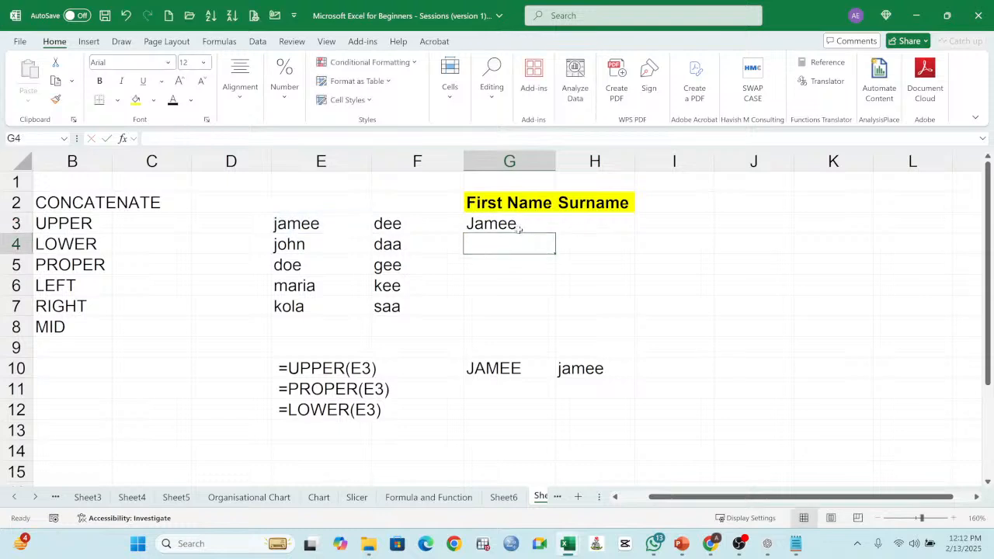
left_click(516, 225)
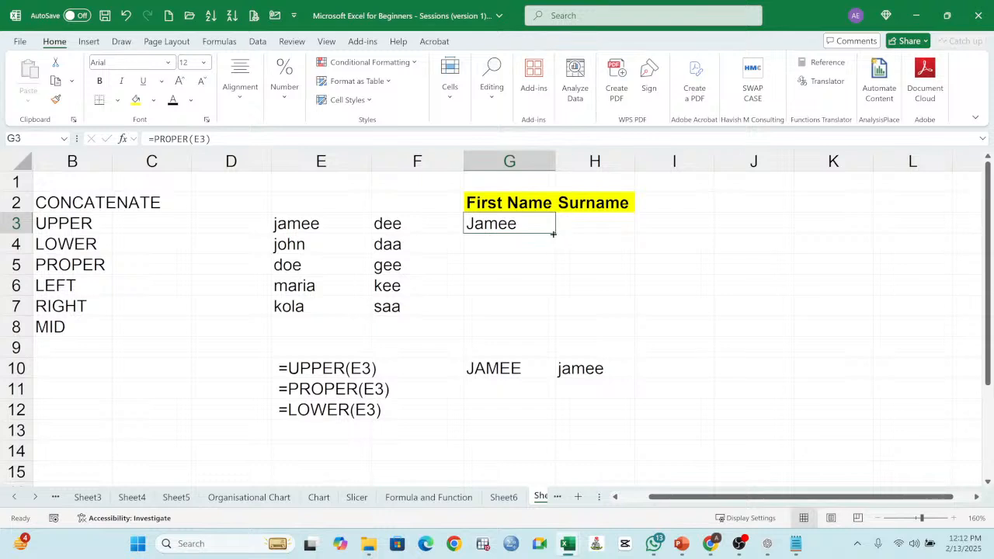
left_click_drag(557, 233, 612, 236)
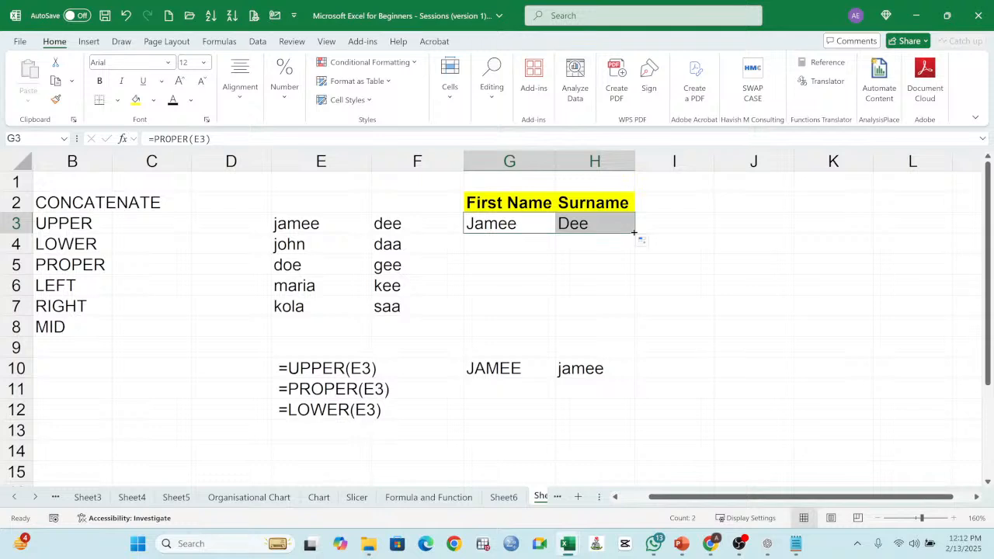
left_click_drag(634, 233, 638, 322)
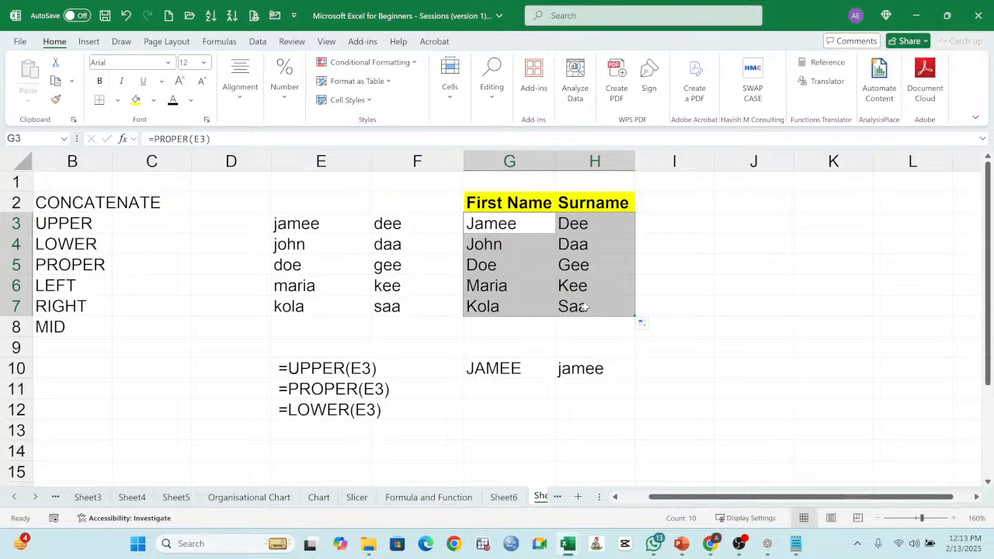
left_click(549, 282)
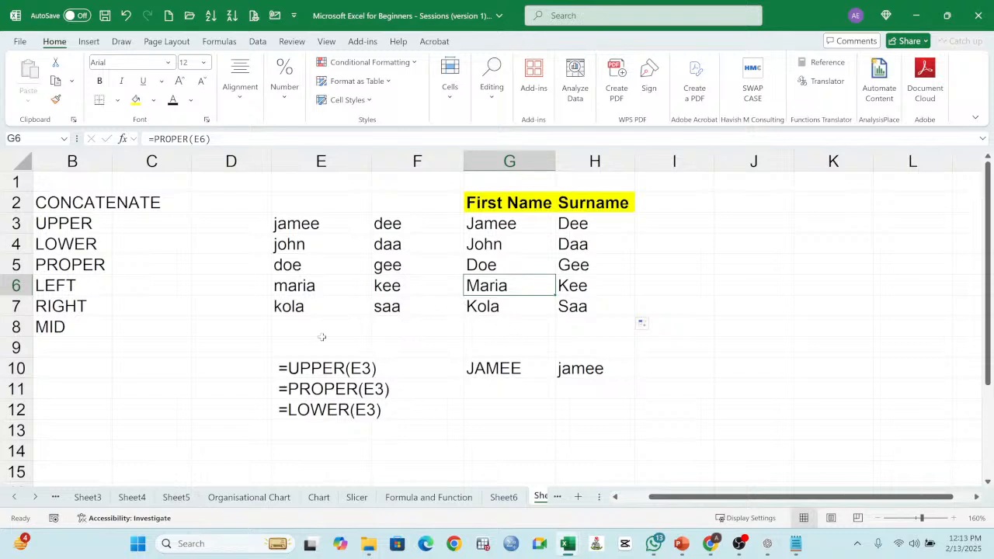
Step: Highlight the UPPER, LOWER and PROPER labels in B3:B5 in yellow and make them bold
left_click(78, 220)
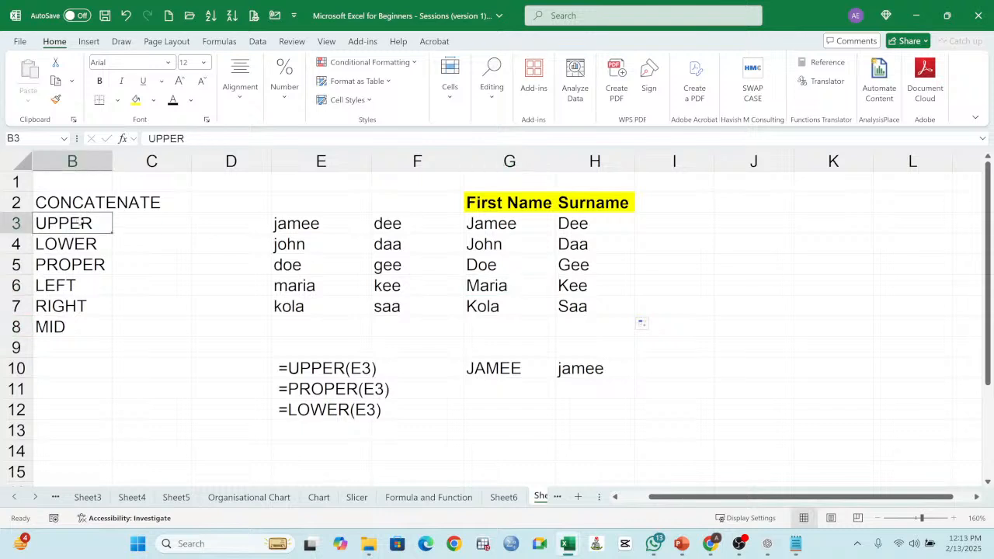
left_click(136, 100)
left_click(93, 244)
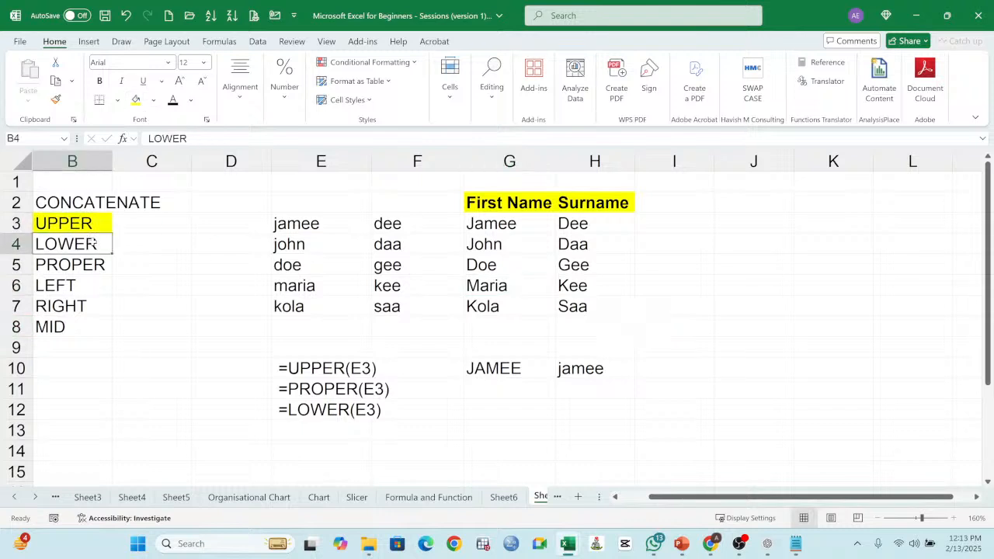
left_click(136, 100)
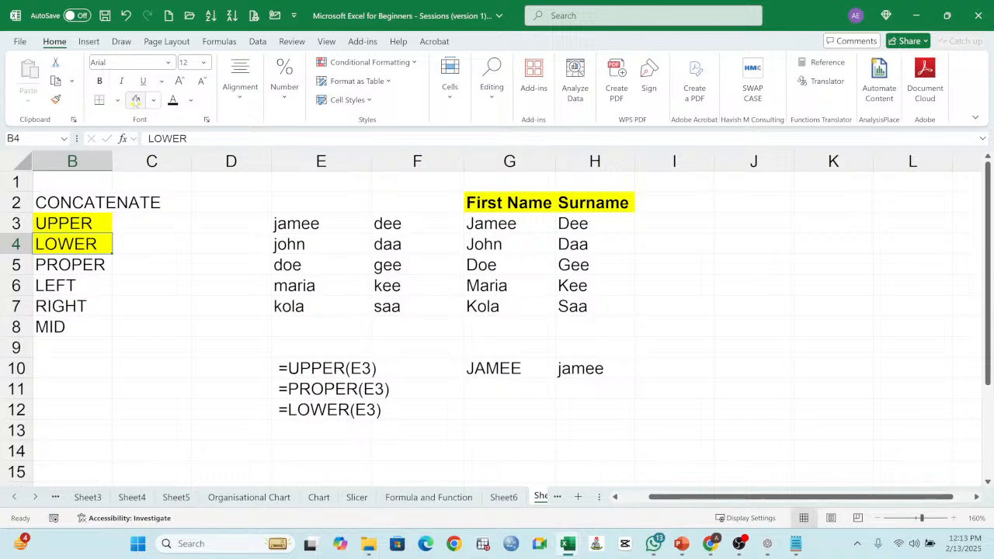
left_click(82, 268)
left_click(136, 100)
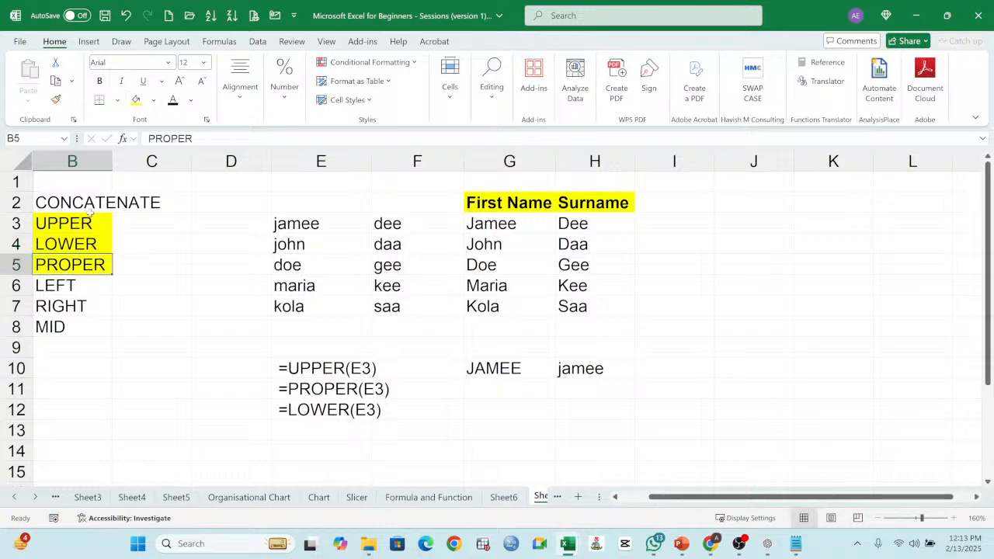
left_click_drag(90, 218, 86, 261)
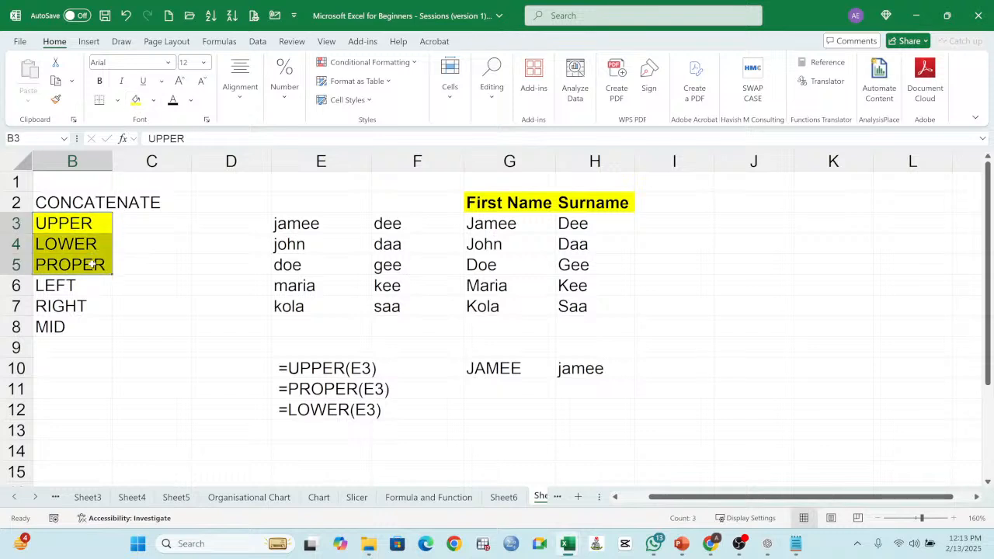
left_click(101, 82)
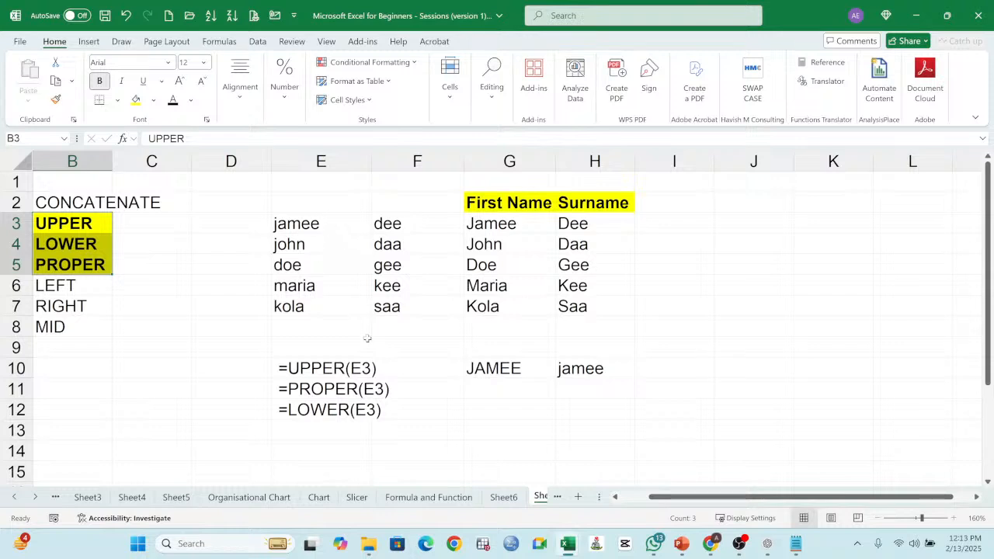
Step: Widen columns G and H slightly to give the First Name and Surname headers more room
left_click(86, 204)
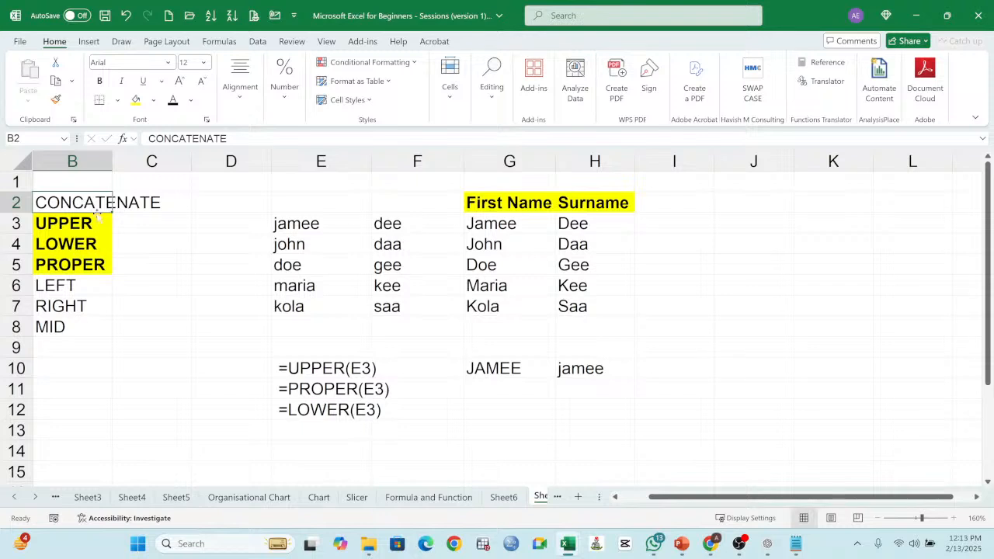
left_click_drag(557, 164, 568, 163)
left_click_drag(647, 160, 661, 160)
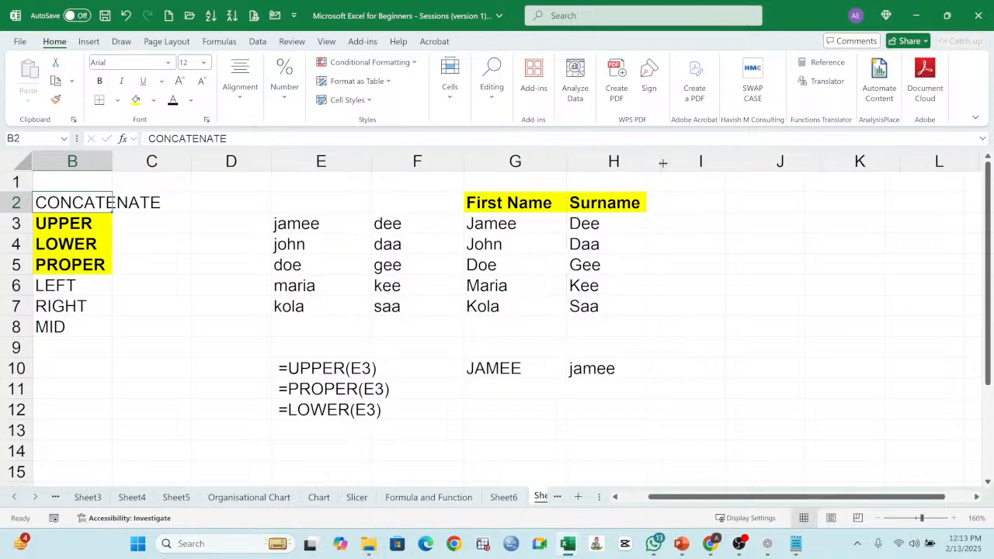
Step: Add the header Full Name in I2 beside Surname and widen column I
left_click(696, 204)
type("fU")
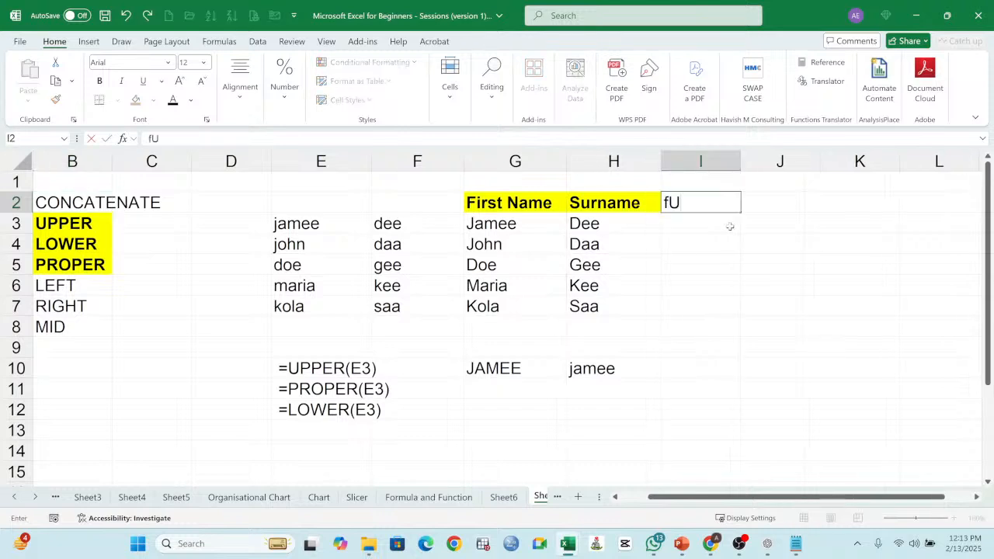
key("BackSpace")
key("BackSpace")
type("Full")
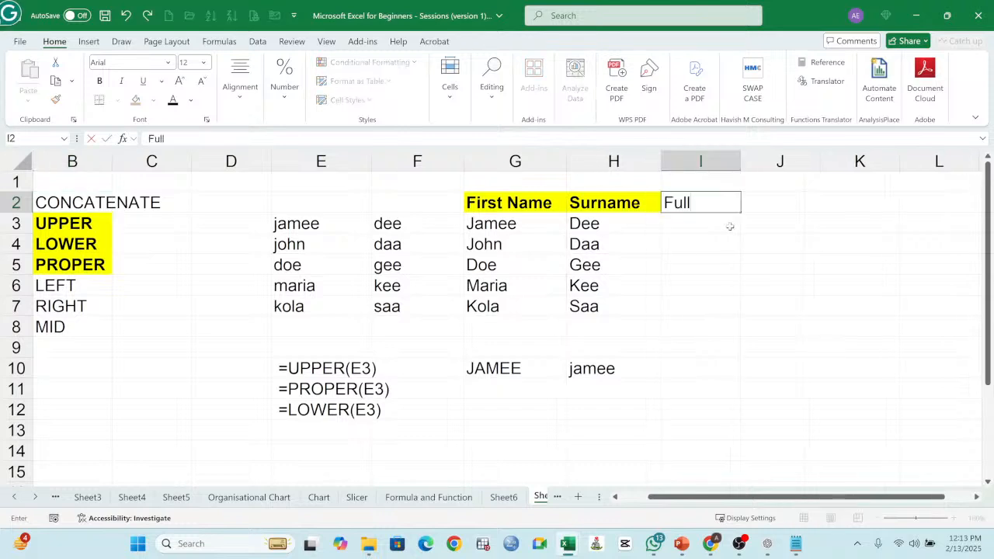
type(" Name")
key("Return")
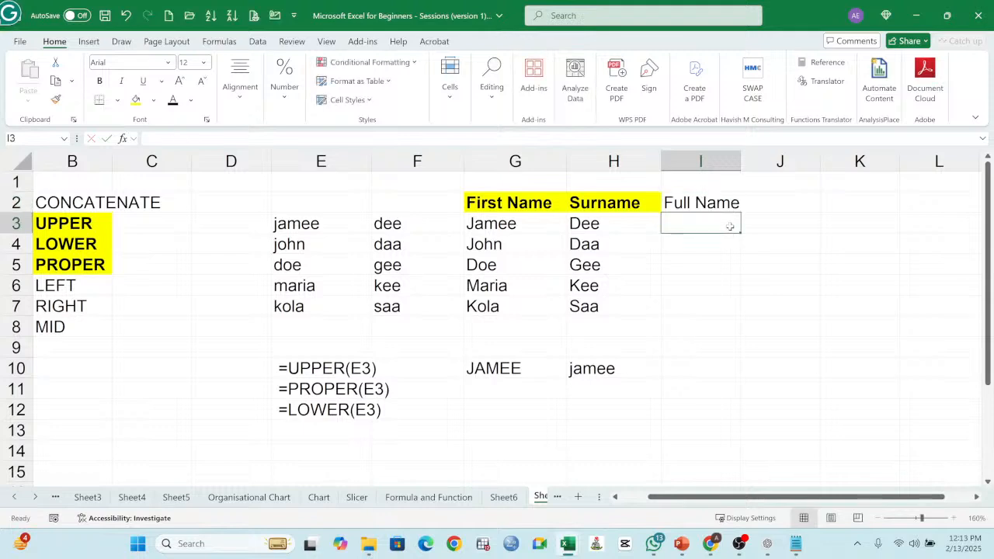
left_click_drag(741, 163, 778, 163)
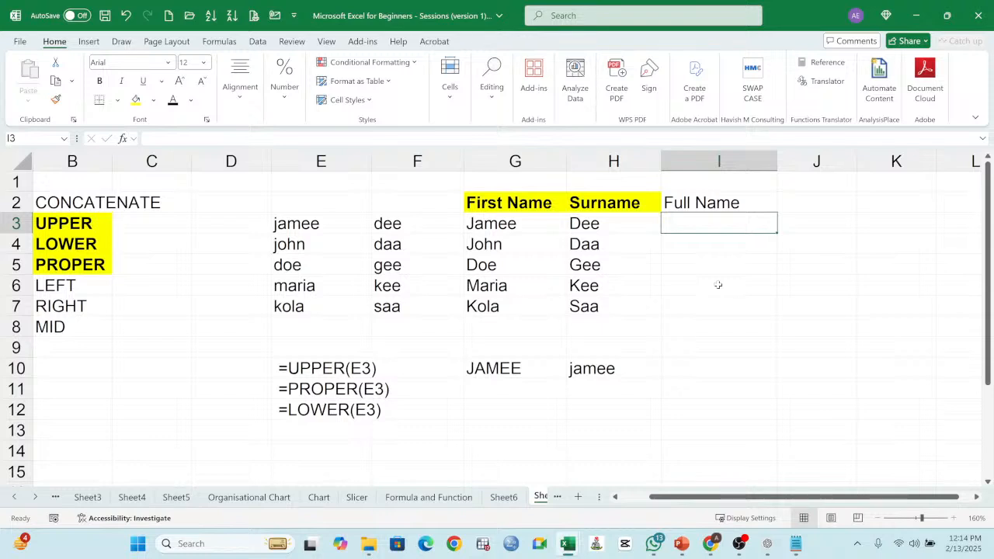
Step: Enter =CONCATENATE(G3,H3) in I3 to join the first name and surname under Full Name
type("=")
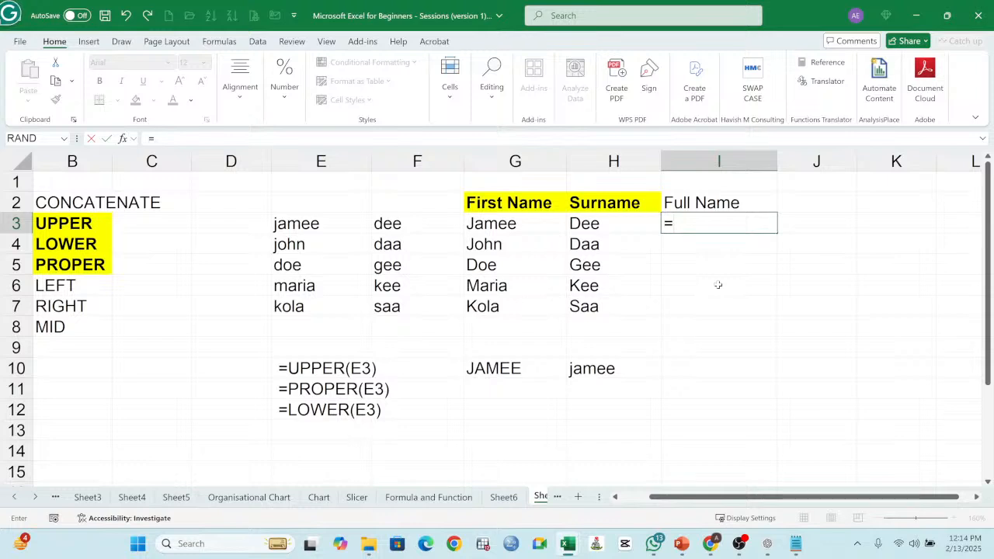
type("c")
key("BackSpace")
type("CON")
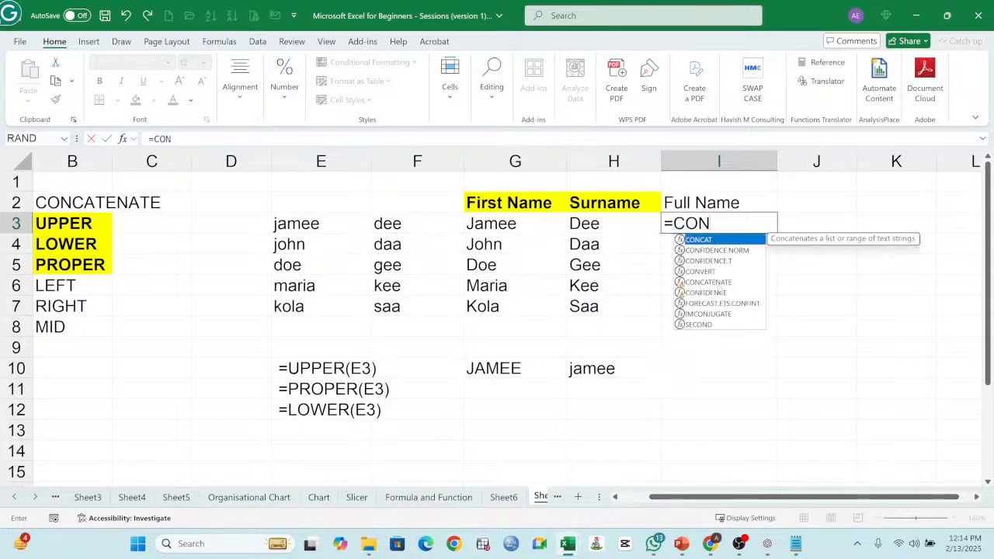
type("C")
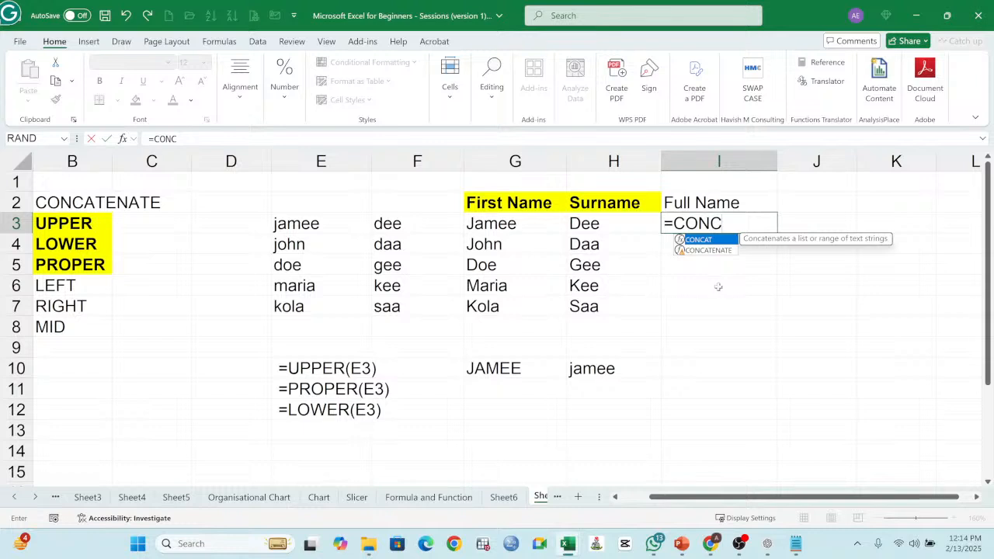
left_click(711, 256)
double_click(708, 251)
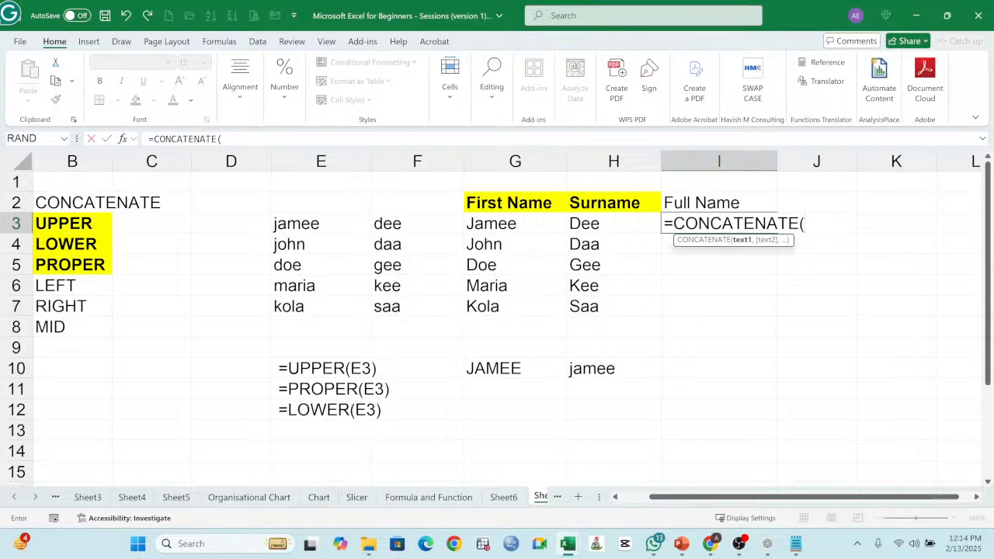
left_click(803, 225)
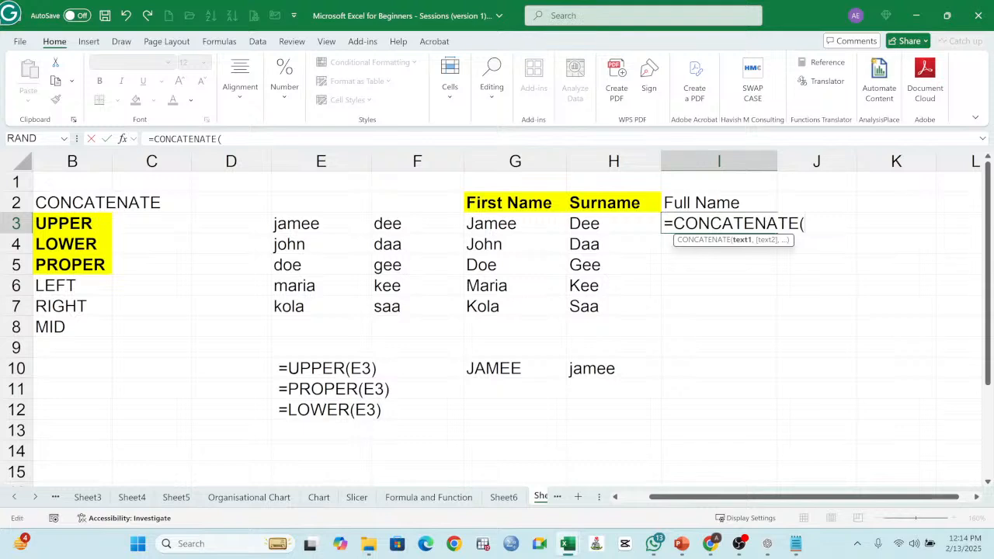
left_click(488, 226)
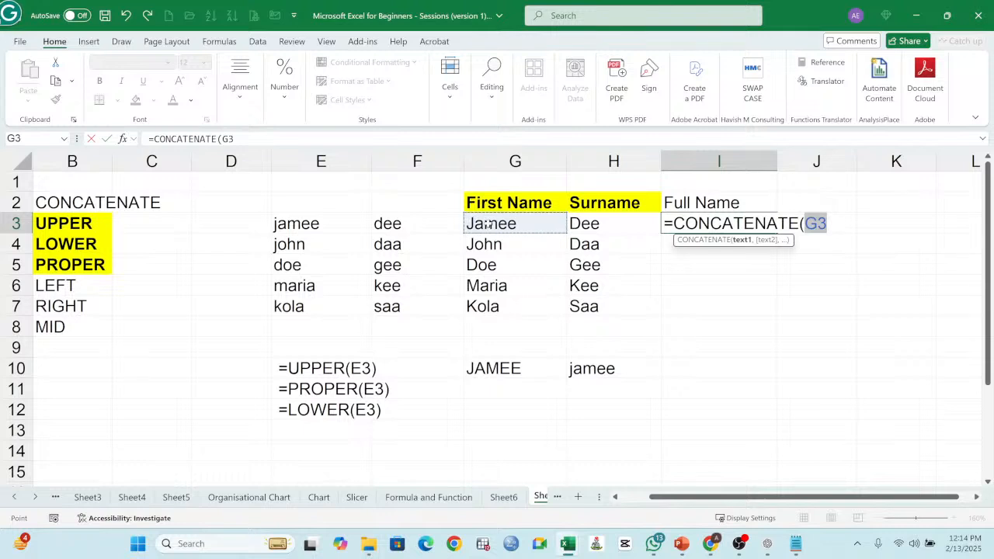
type(",")
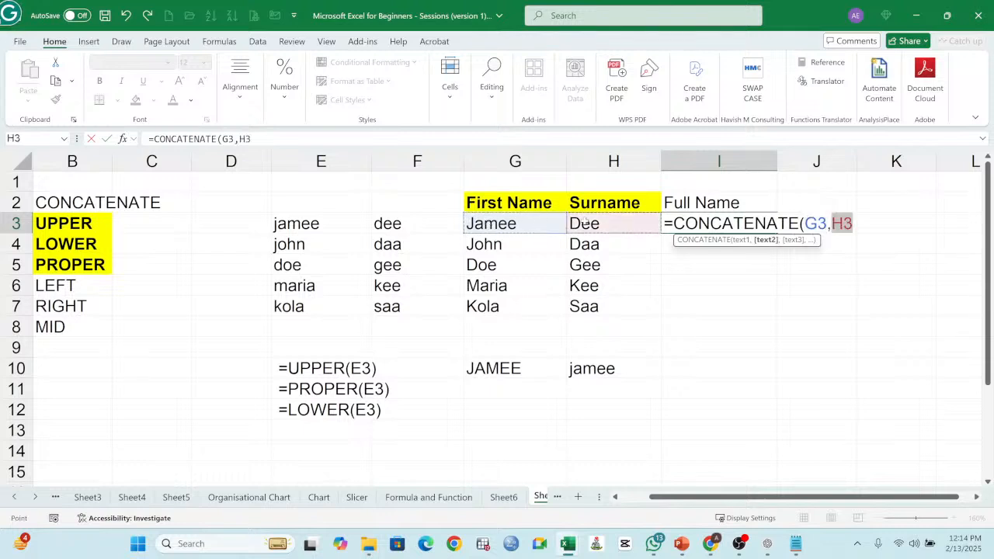
left_click(584, 223)
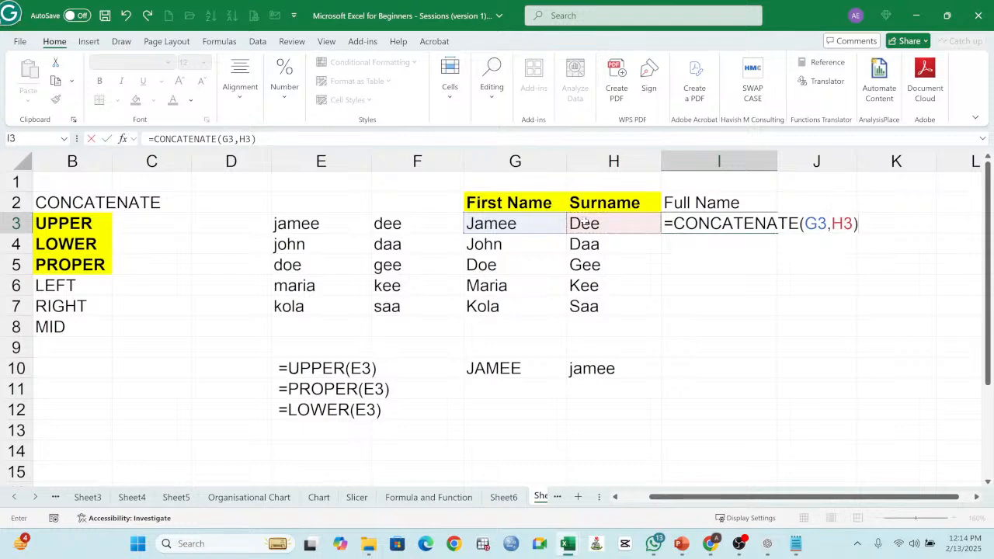
key("Return")
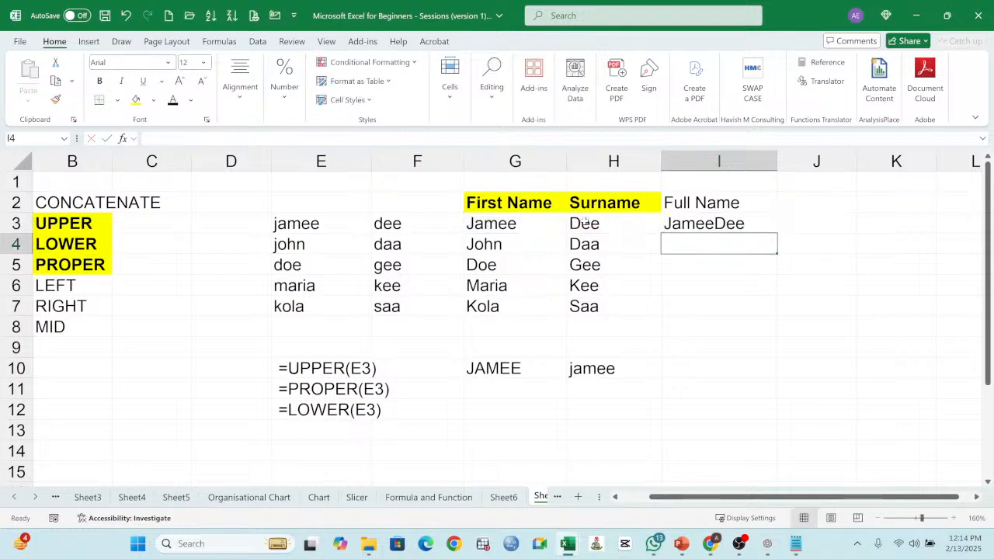
Step: Add an empty text argument between the two cell references in I3, making the formula =CONCATENATE(G3,"",H3)
left_click(721, 230)
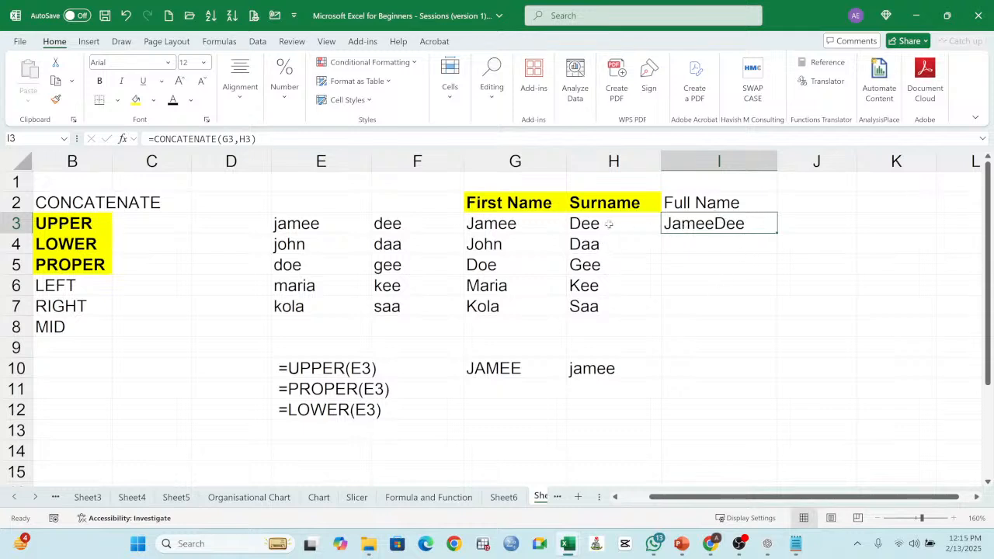
double_click(700, 224)
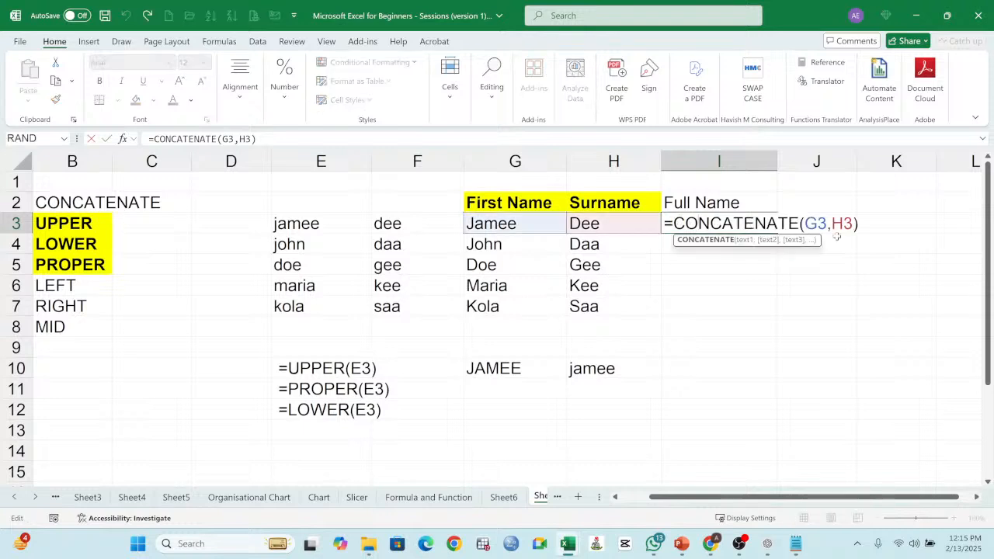
key("Left")
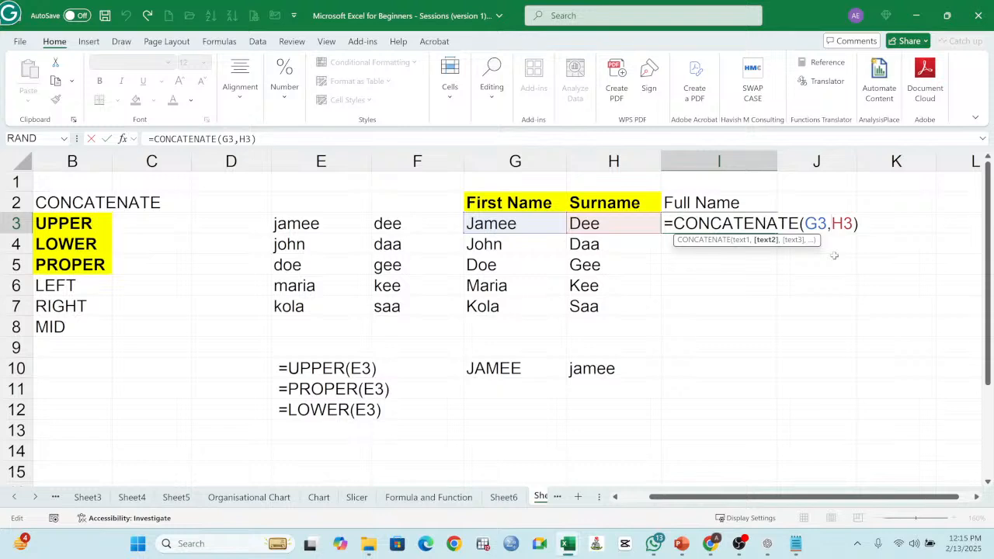
type("\"")
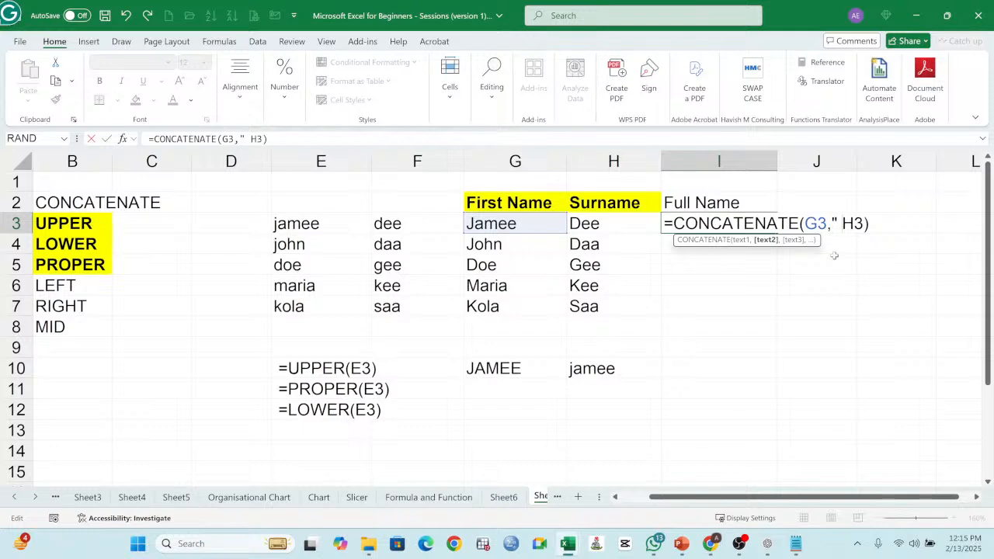
key("BackSpace")
type("\",")
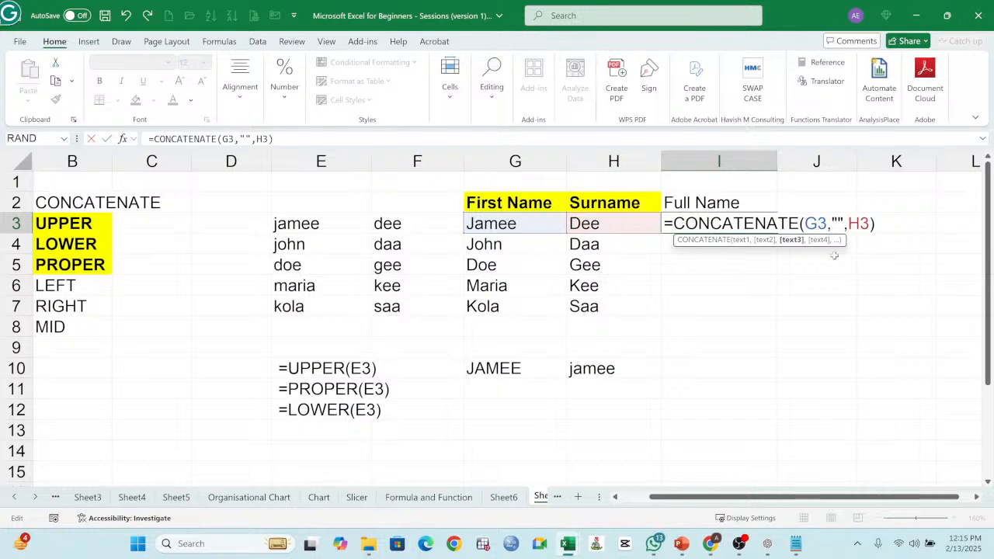
left_click_drag(804, 223, 827, 224)
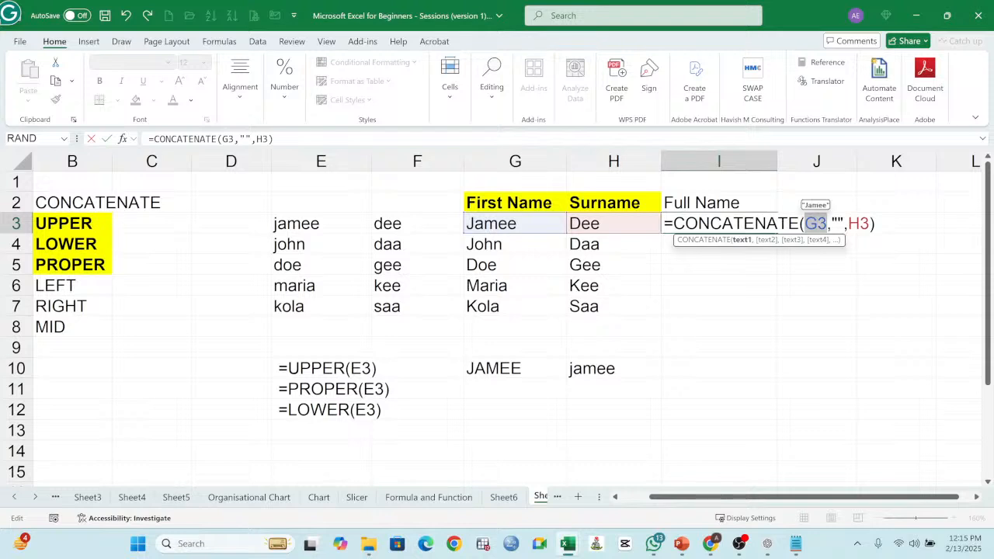
left_click(838, 224)
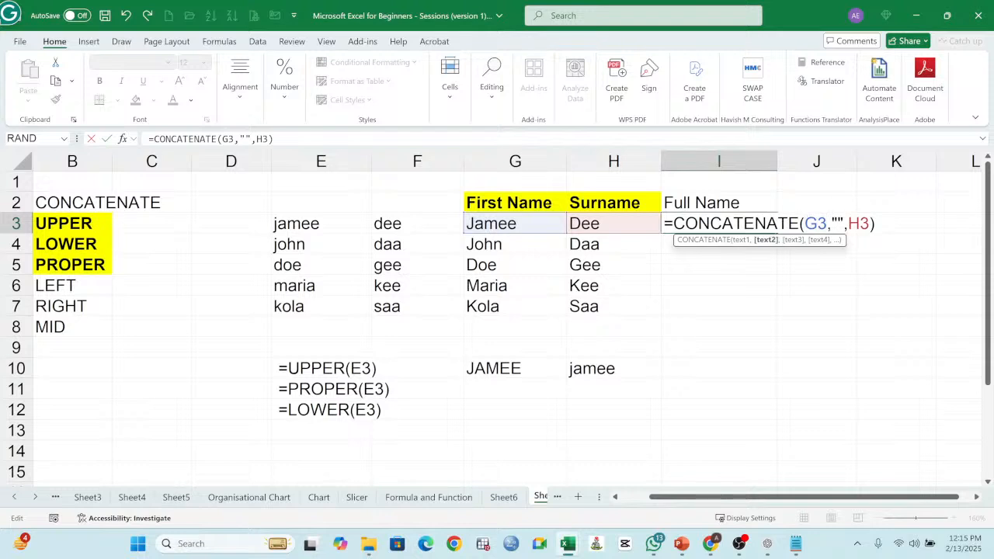
key("Return")
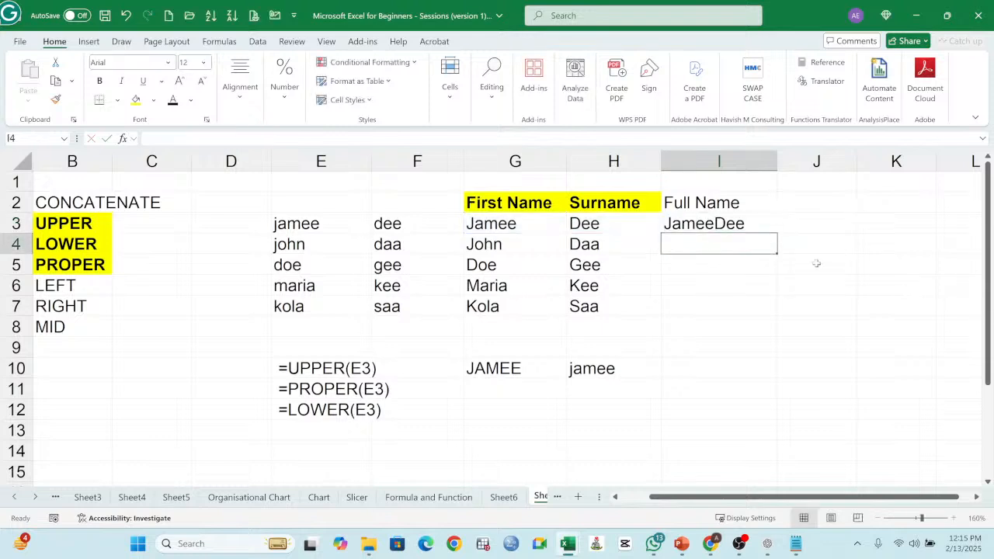
Step: Insert a space between the quotation marks in I3, making it =CONCATENATE(G3," ",H3), and review the formula's arguments
double_click(745, 227)
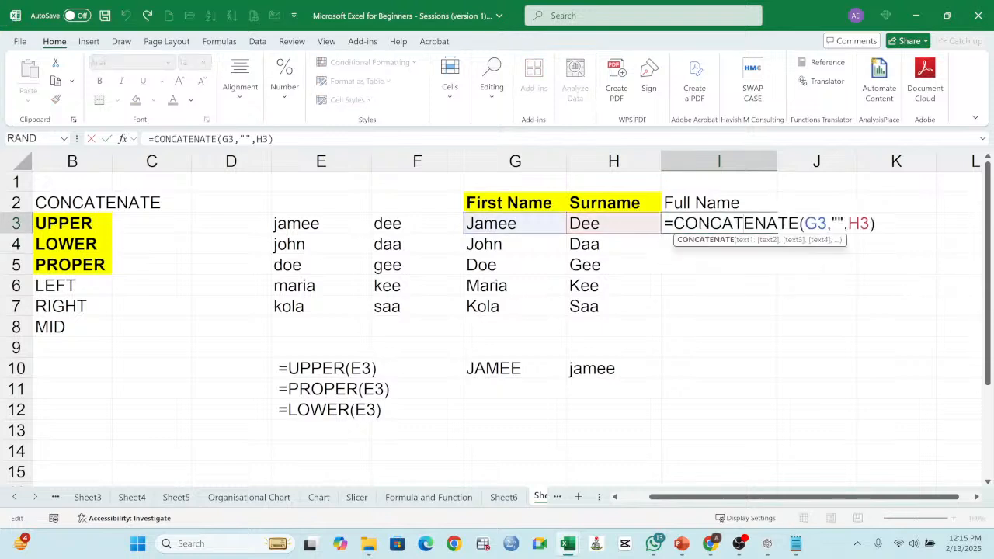
left_click(837, 224)
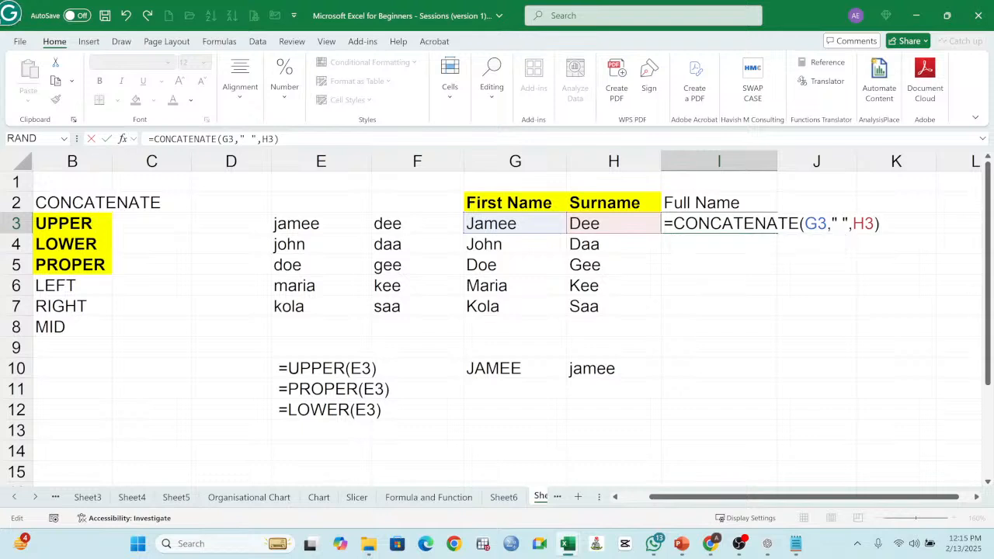
key("Return")
left_click(731, 225)
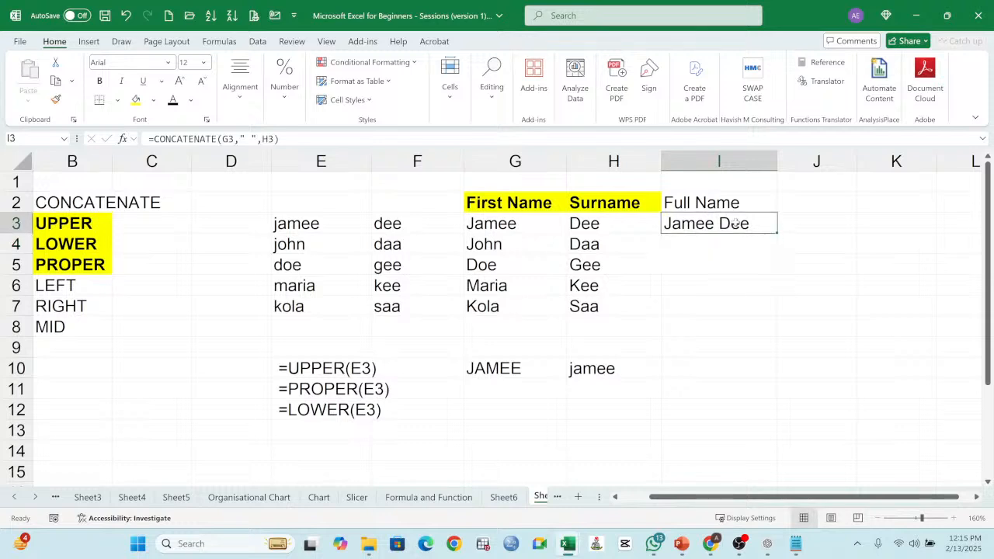
double_click(732, 225)
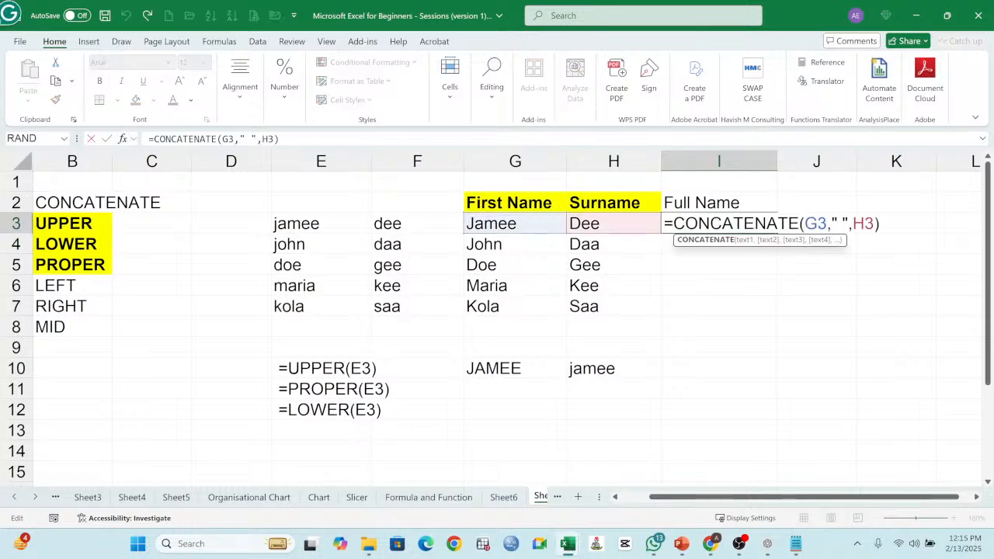
left_click(839, 223)
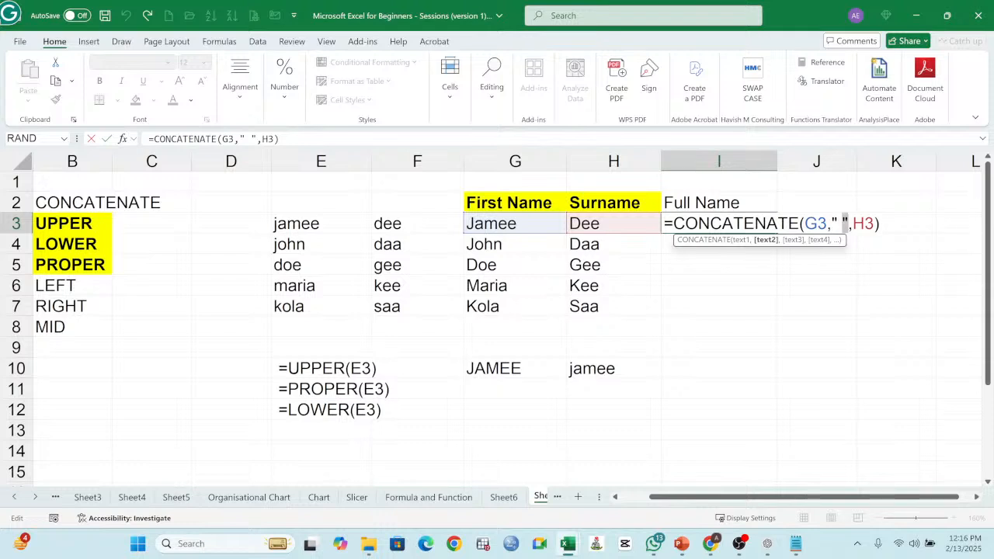
left_click(853, 226)
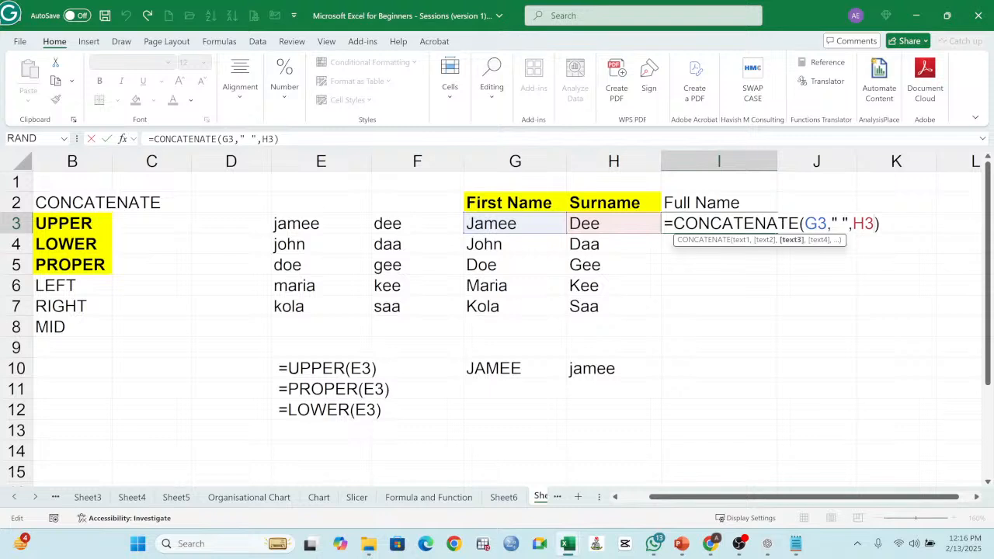
key("Return")
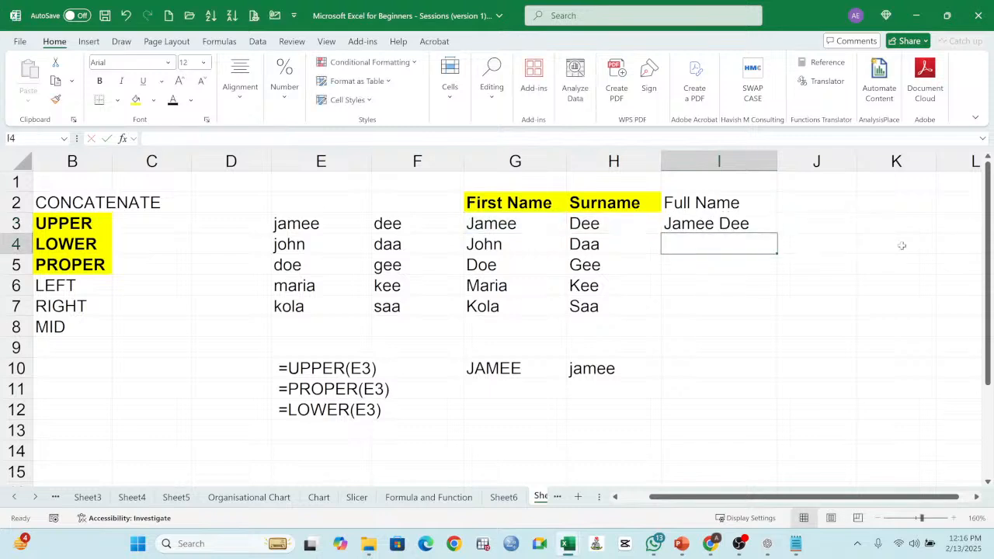
Step: Fill the CONCATENATE formula from I3 down through I7 and check the filled full-name cells
left_click(730, 220)
double_click(777, 233)
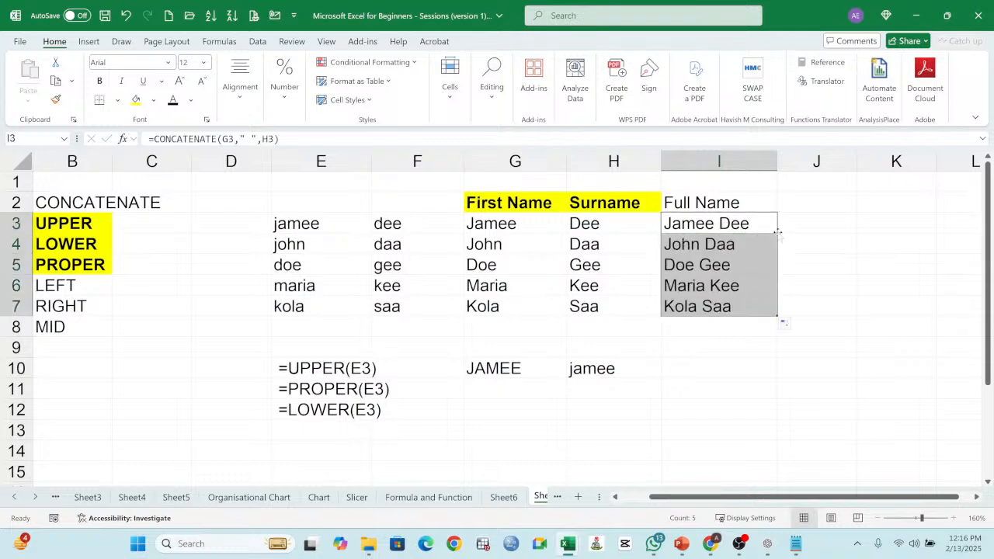
left_click(709, 245)
left_click(719, 222)
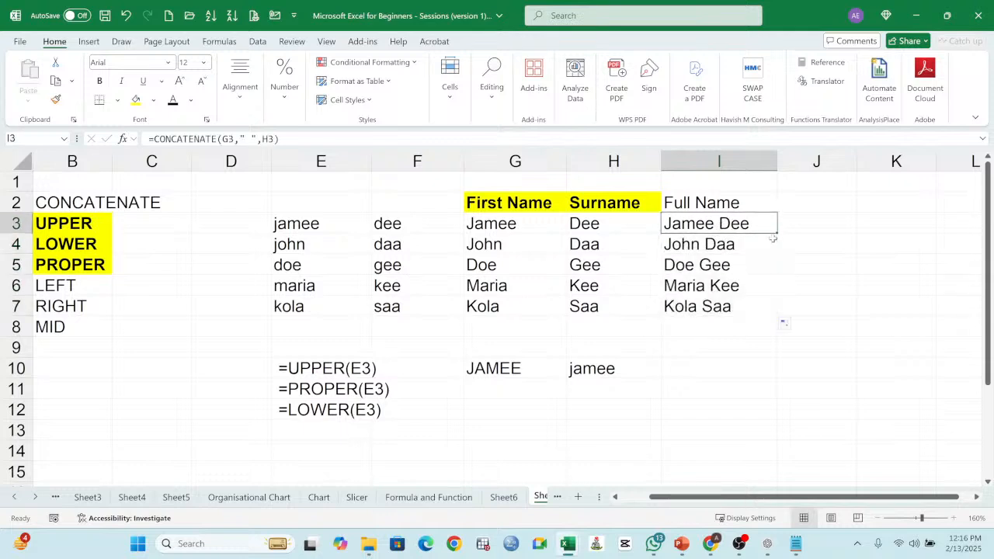
left_click_drag(774, 236, 780, 315)
left_click(721, 242)
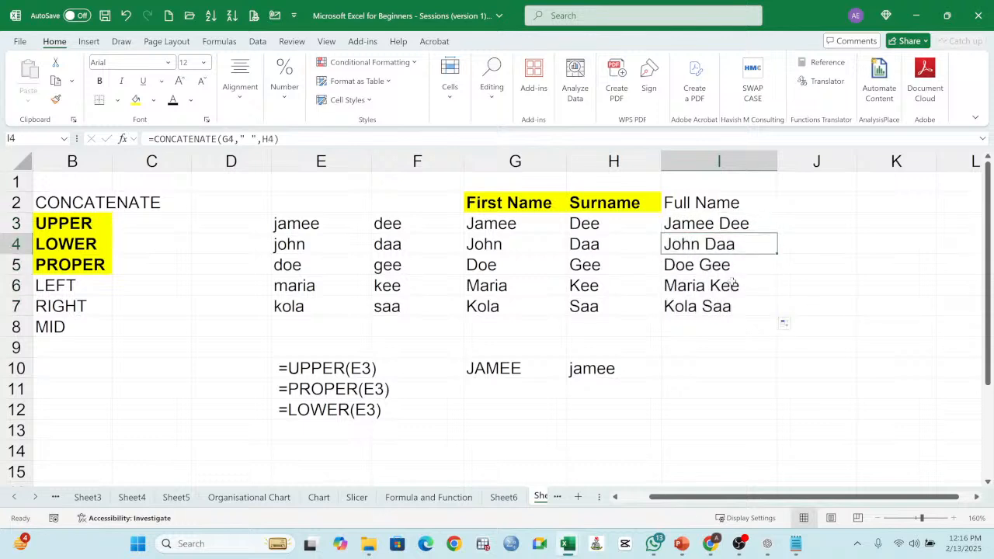
left_click(733, 283)
left_click(726, 309)
left_click_drag(710, 223, 725, 306)
Step: Copy the bold yellow formatting of the Surname header in H2 to the Full Name header in I2
left_click(644, 201)
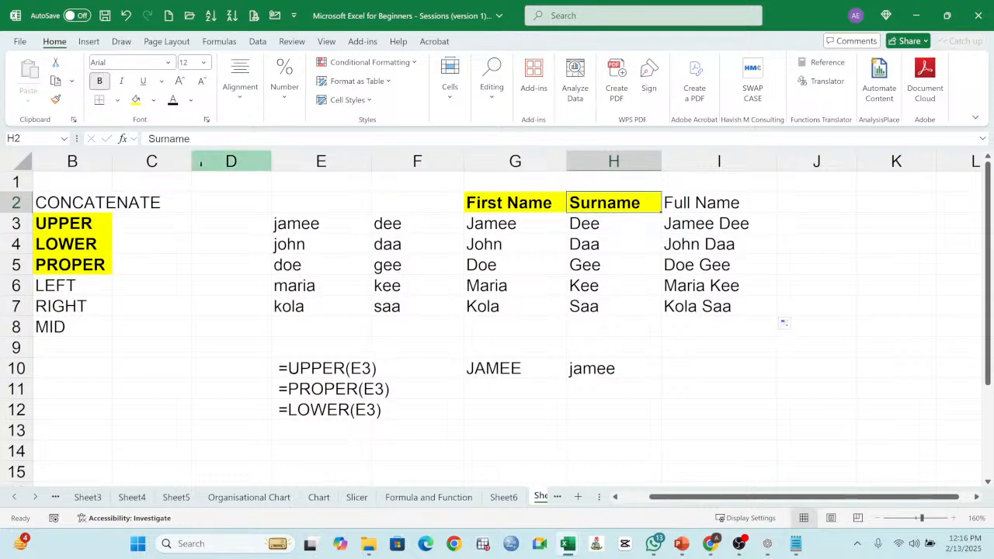
left_click(56, 99)
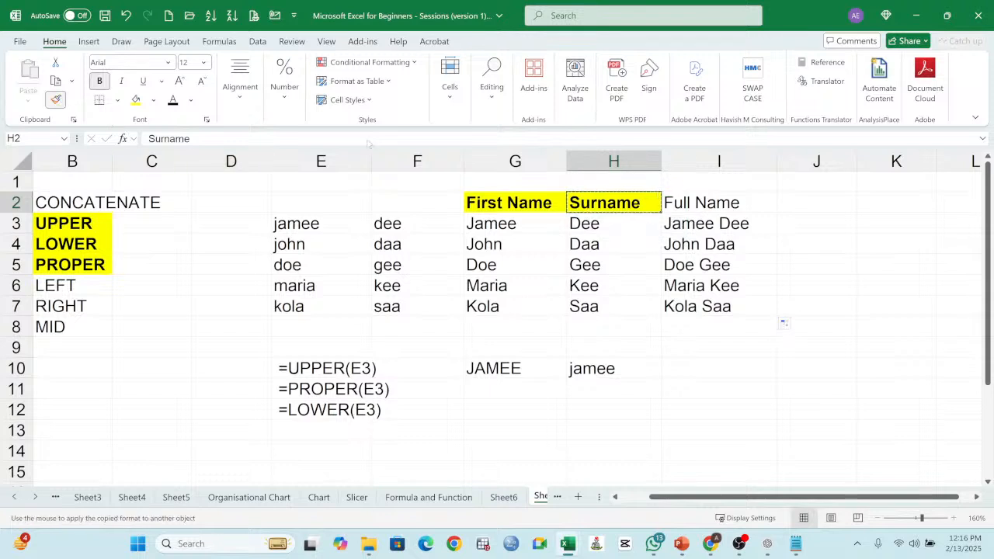
left_click(714, 203)
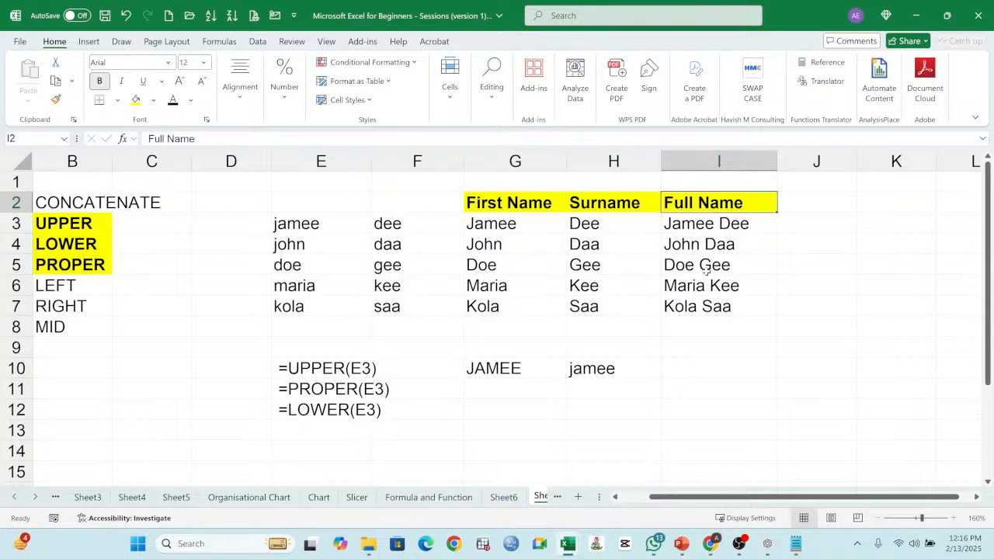
Step: Copy the formula text from I3 into E13 with a leading space, as the note =CONCATENATE(G3," ",H3)
double_click(716, 225)
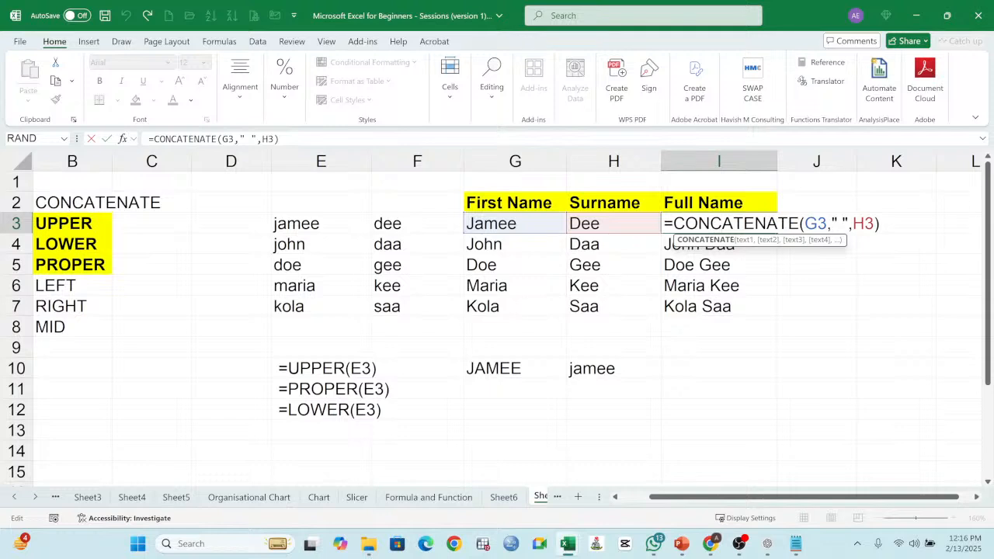
left_click_drag(665, 225, 880, 224)
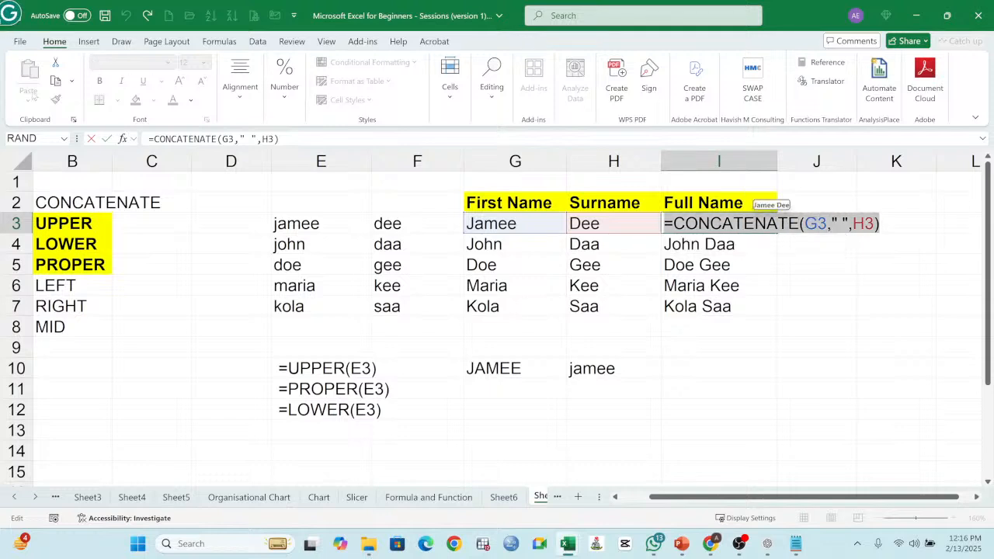
key("ctrl+c")
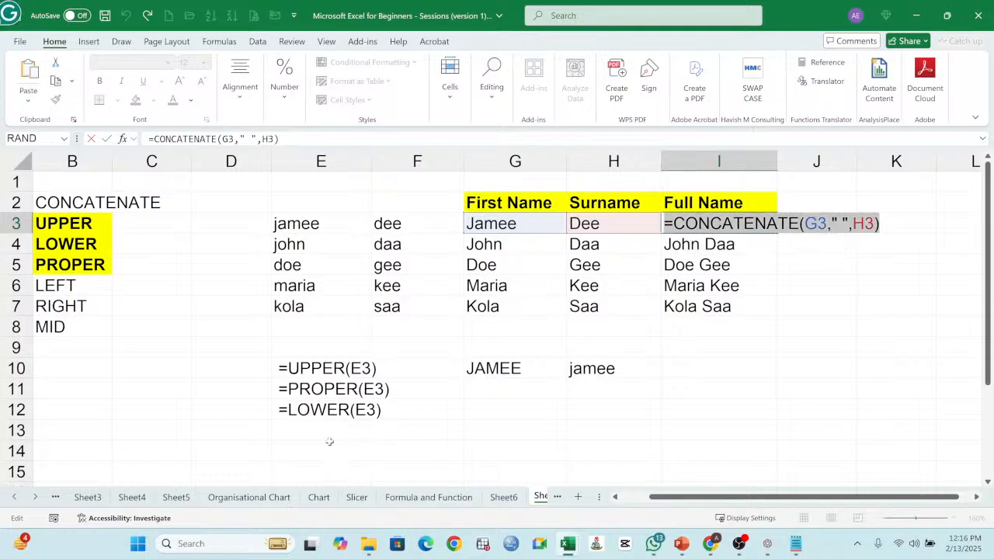
left_click(330, 431)
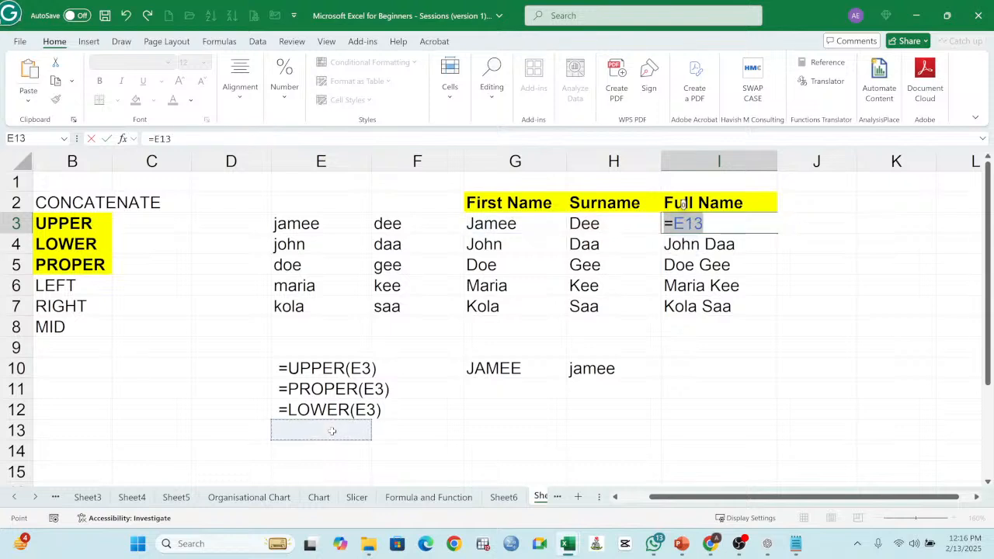
key("Escape")
left_click(329, 431)
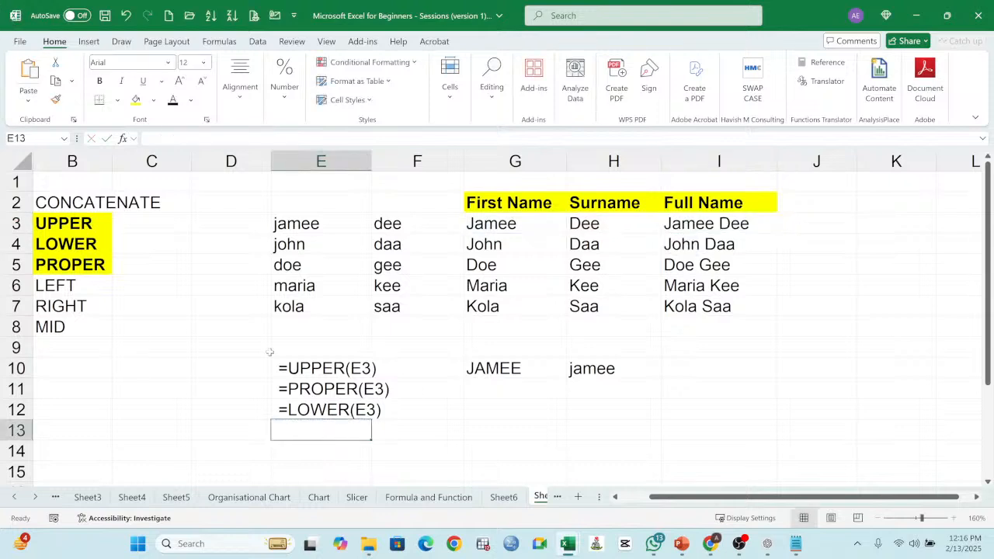
left_click(184, 138)
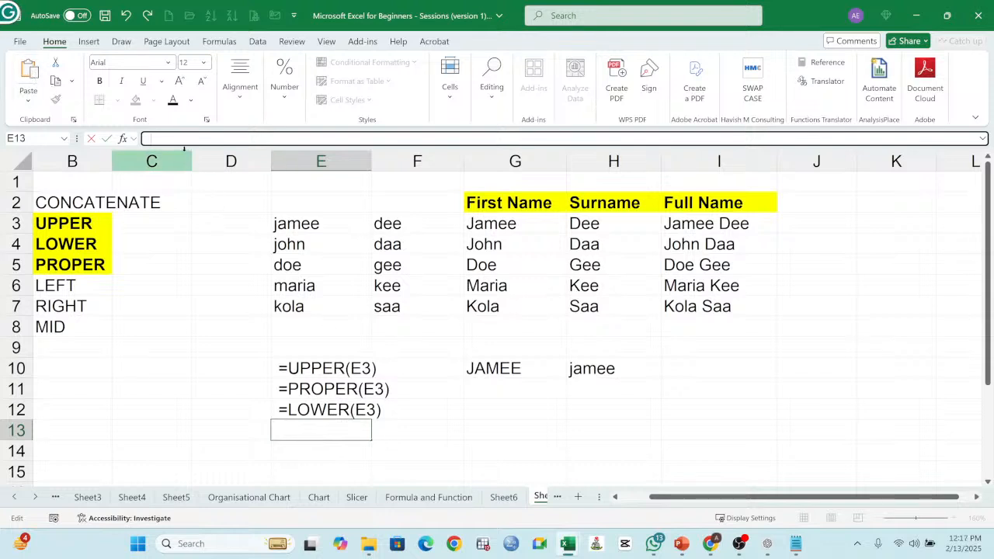
key("ctrl+v")
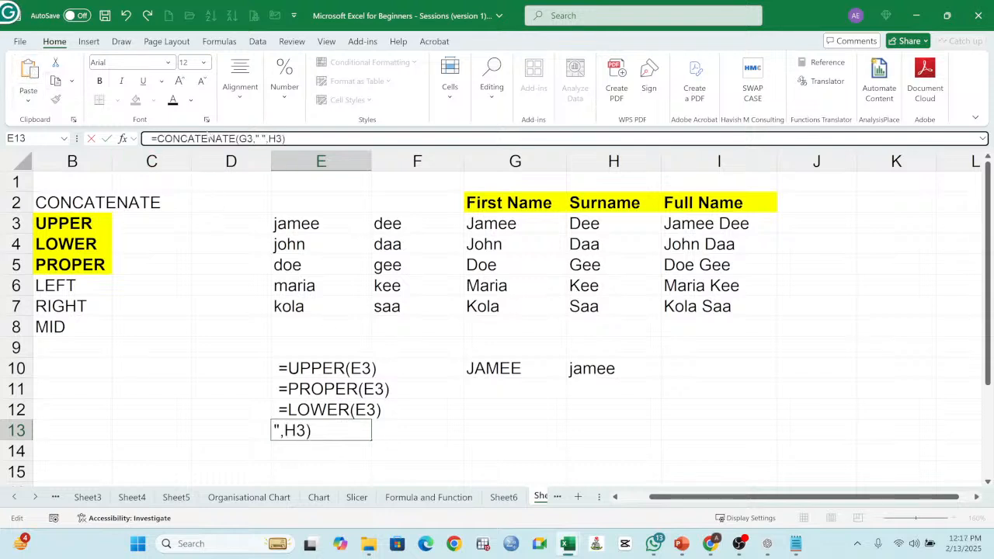
key("Return")
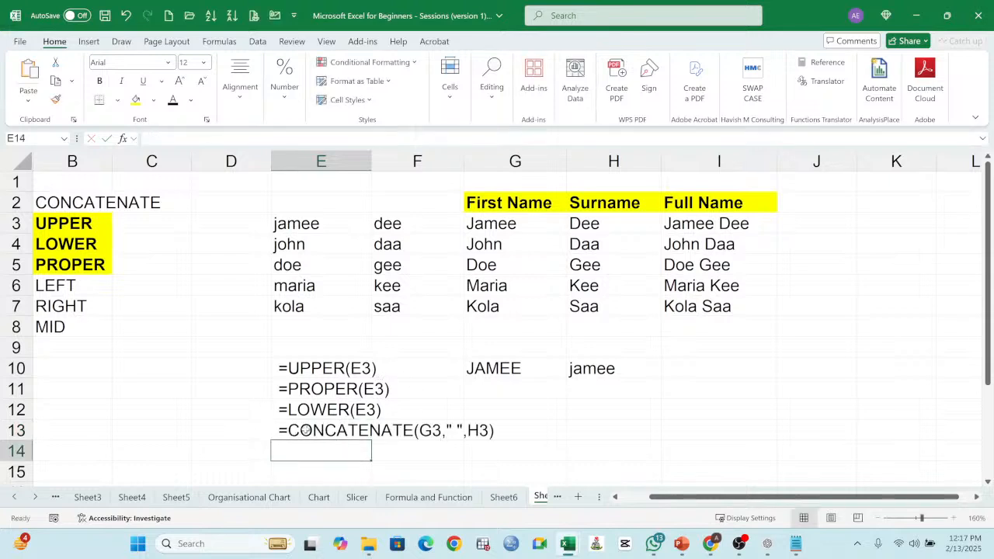
left_click(306, 430)
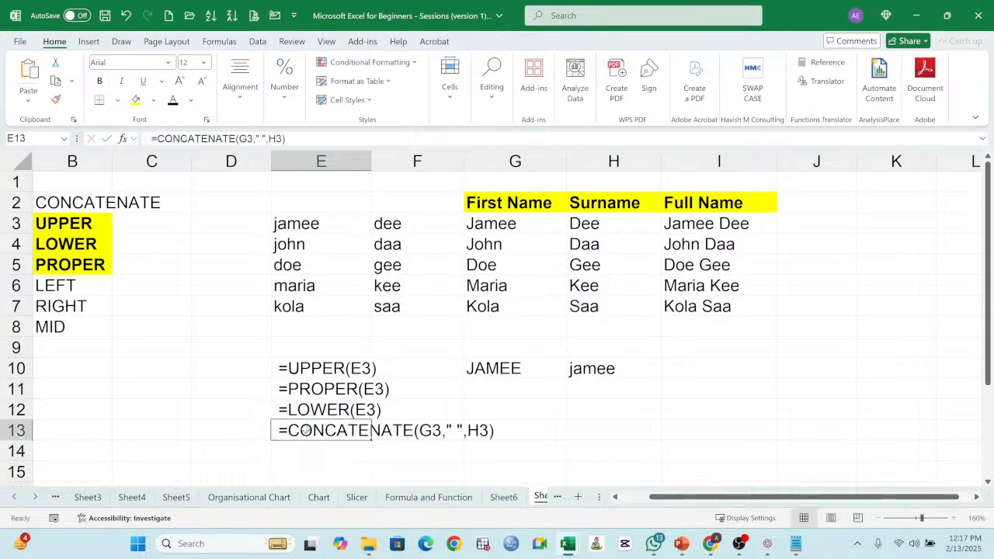
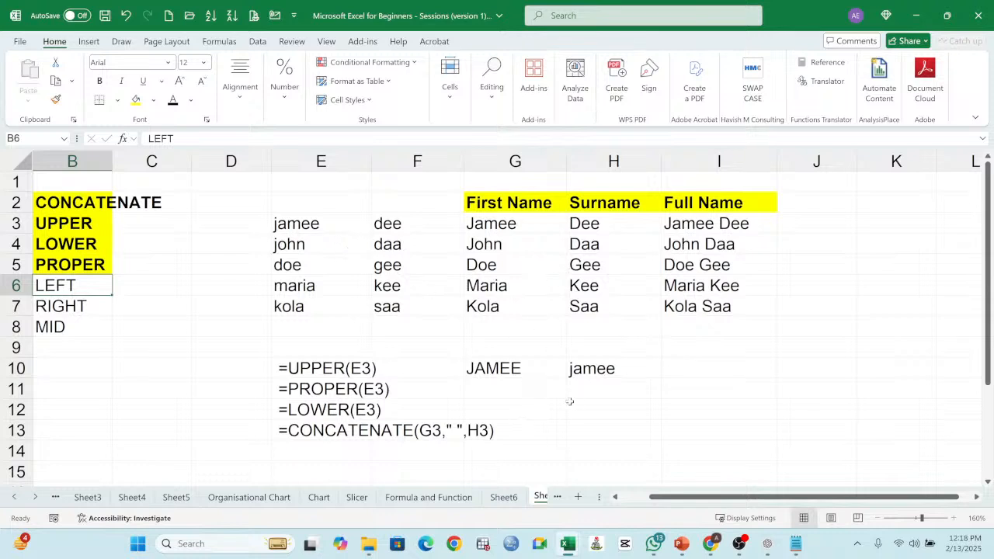
Step: Enter the heading Product Code in E15, below the formula notes, and widen column E to fit it
scroll(428, 390, "down", 2)
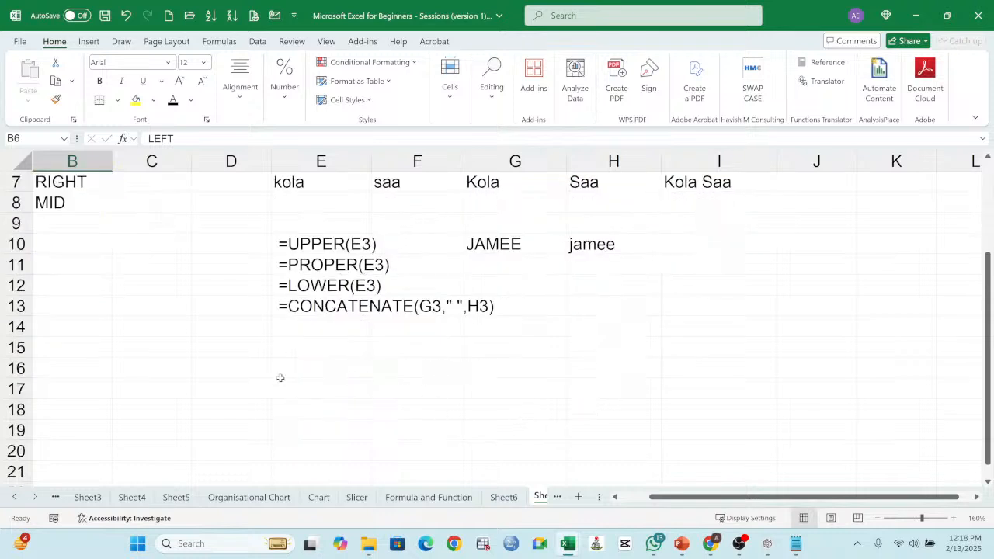
left_click(316, 351)
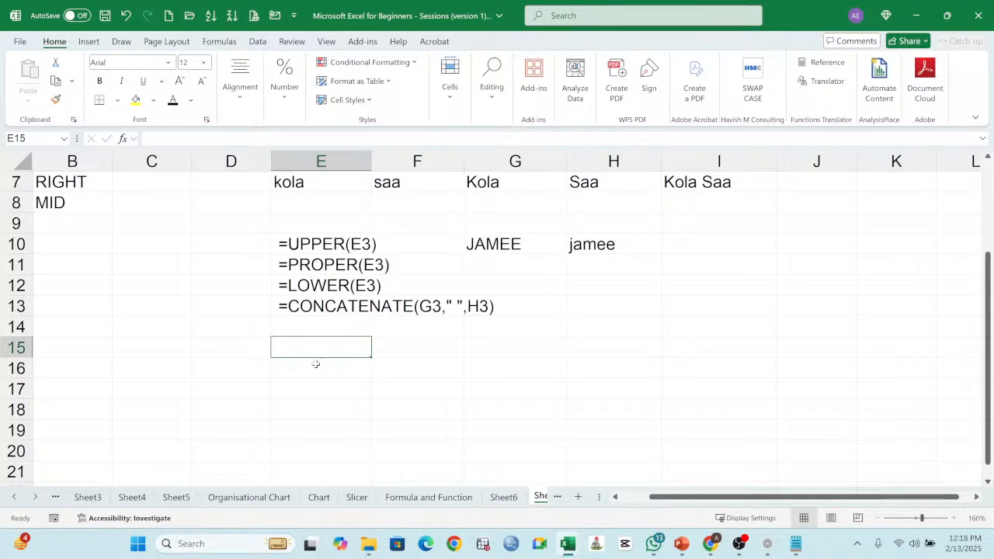
type("pRODU")
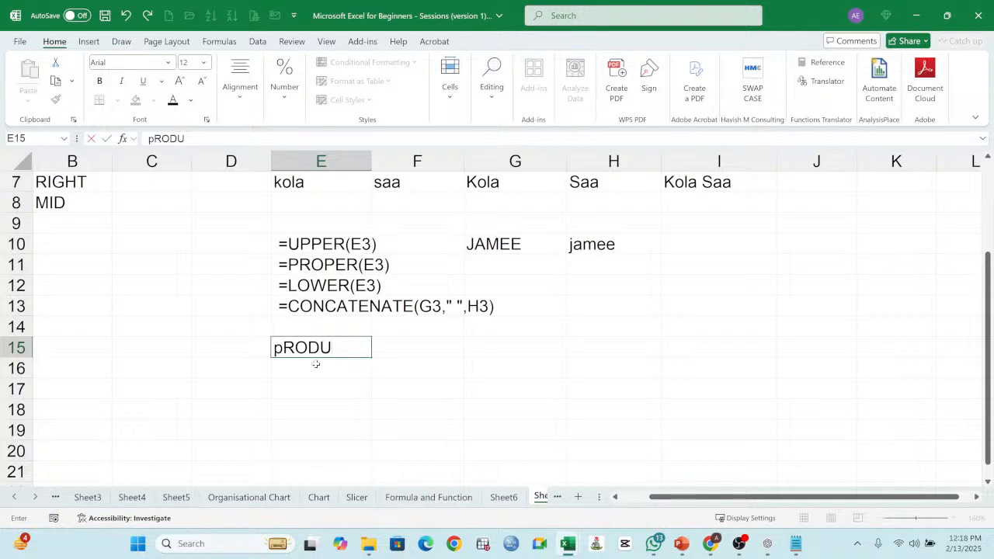
key("BackSpace")
key("BackSpace")
key("BackSpace")
key("BackSpace")
key("BackSpace")
type("Prdo")
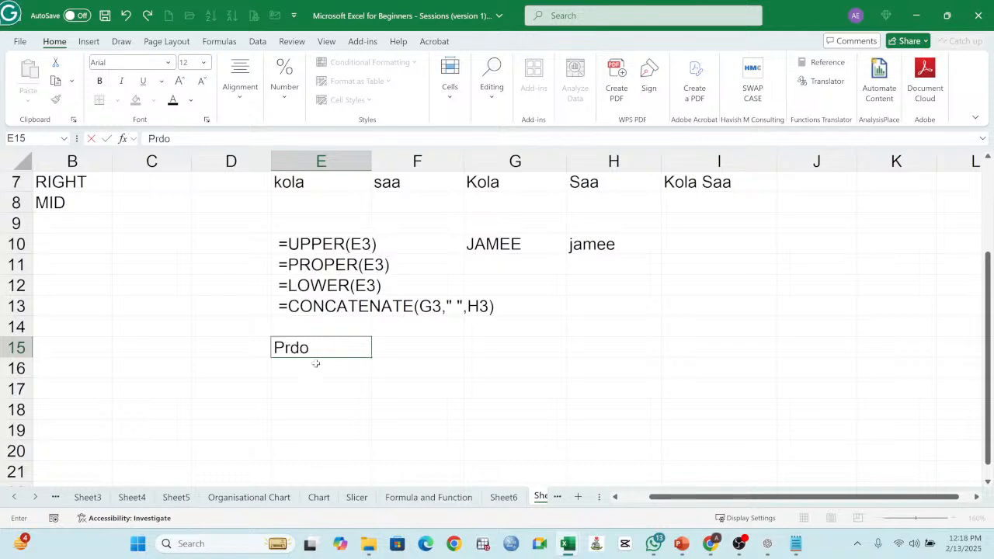
key("BackSpace")
type("oduct Code")
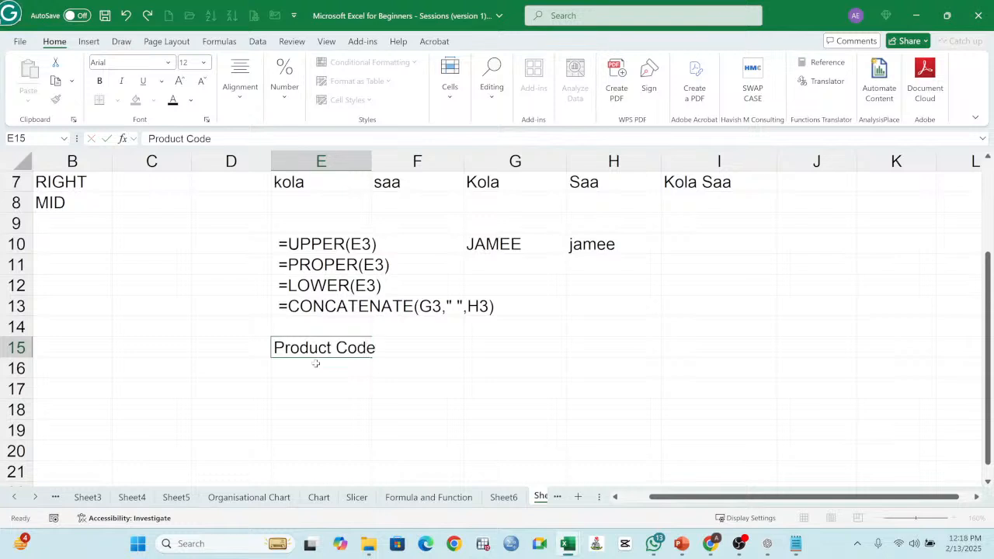
key("Return")
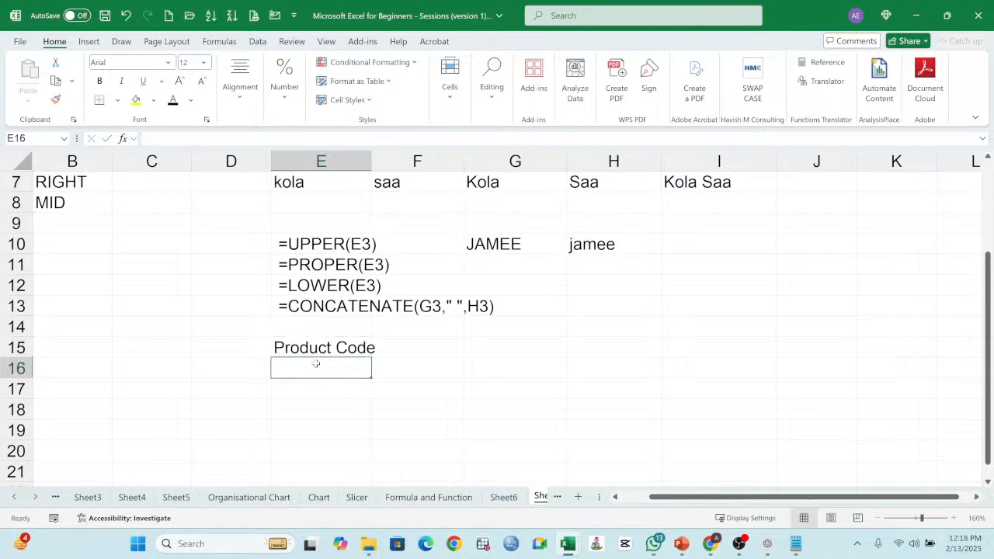
left_click(416, 350)
left_click_drag(362, 161, 370, 162)
type("Batch")
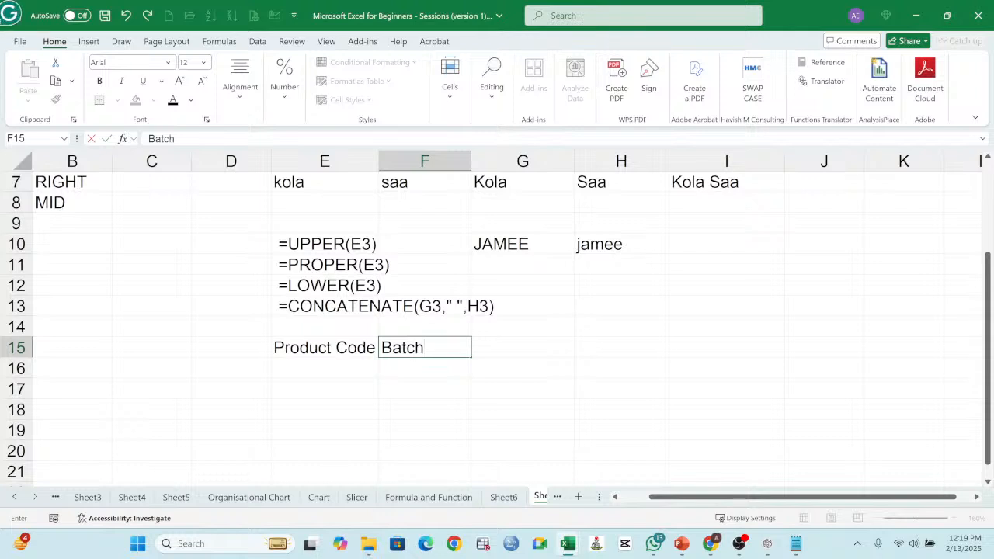
key("BackSpace")
key("BackSpace")
key("BackSpace")
key("BackSpace")
key("BackSpace")
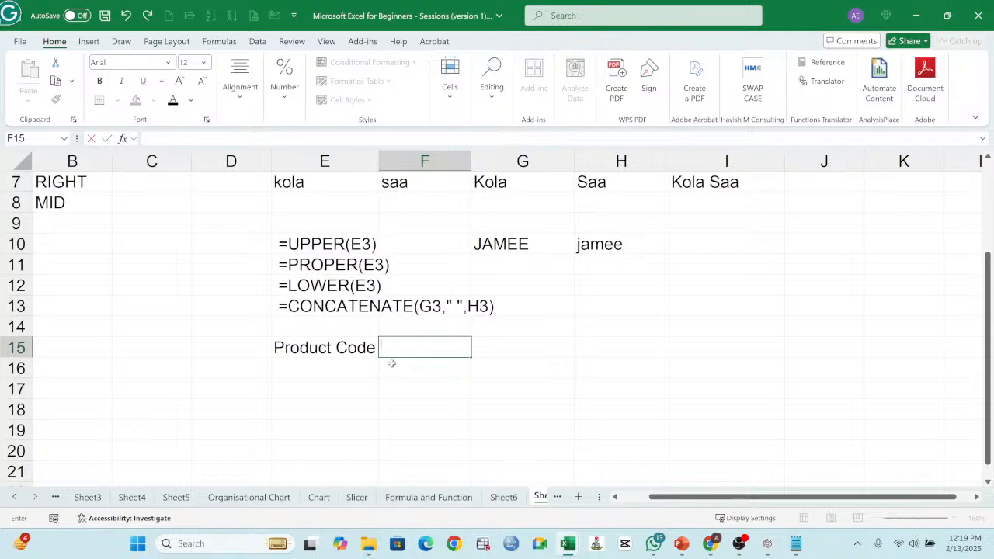
Step: Enter the product codes ASD-677894, EDE-877473 and RID-567384 in cells E16 to E18
left_click(344, 367)
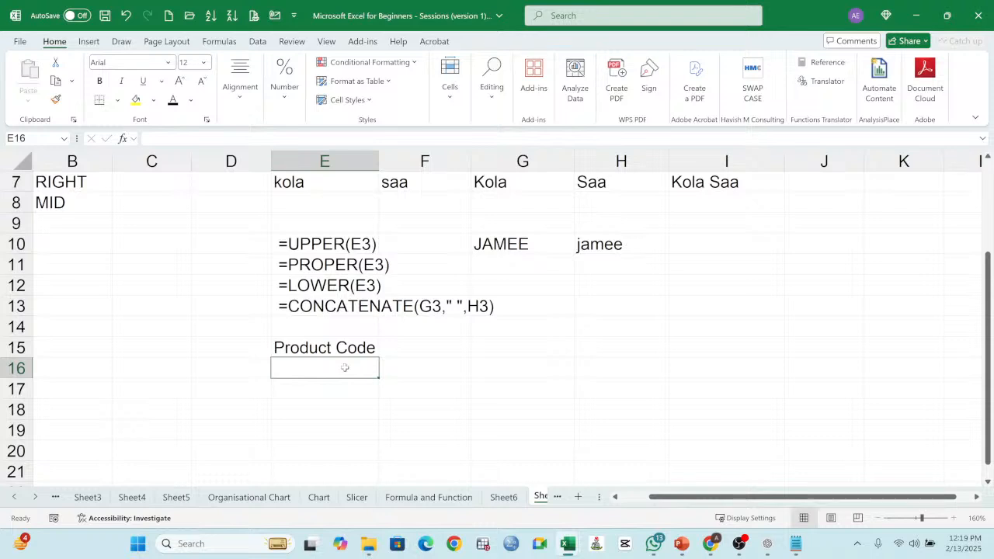
type("ASD")
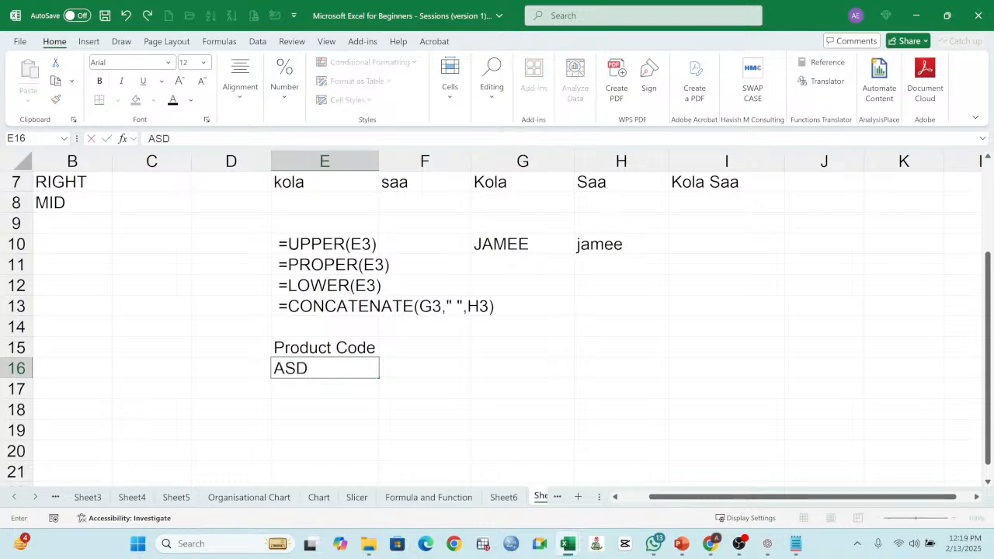
type("-")
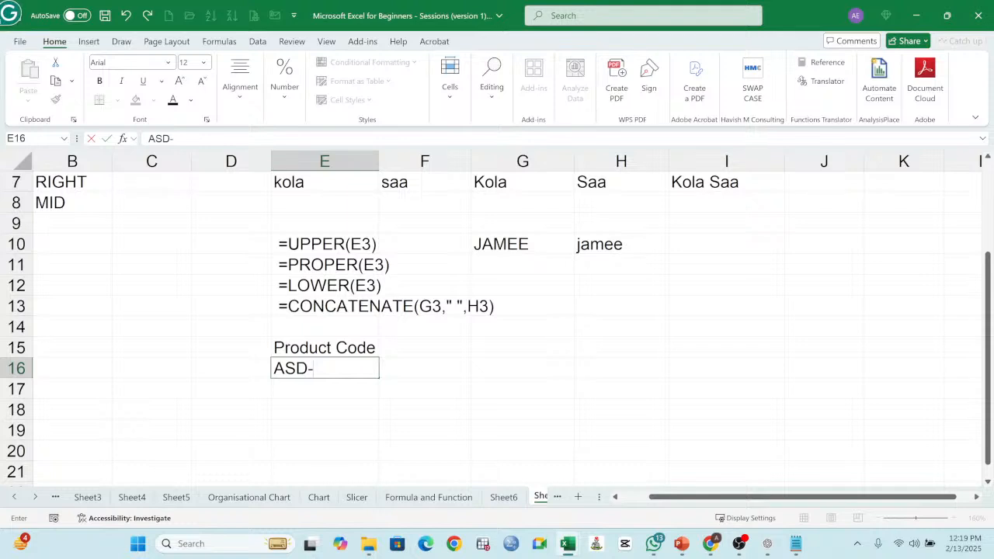
type("677894")
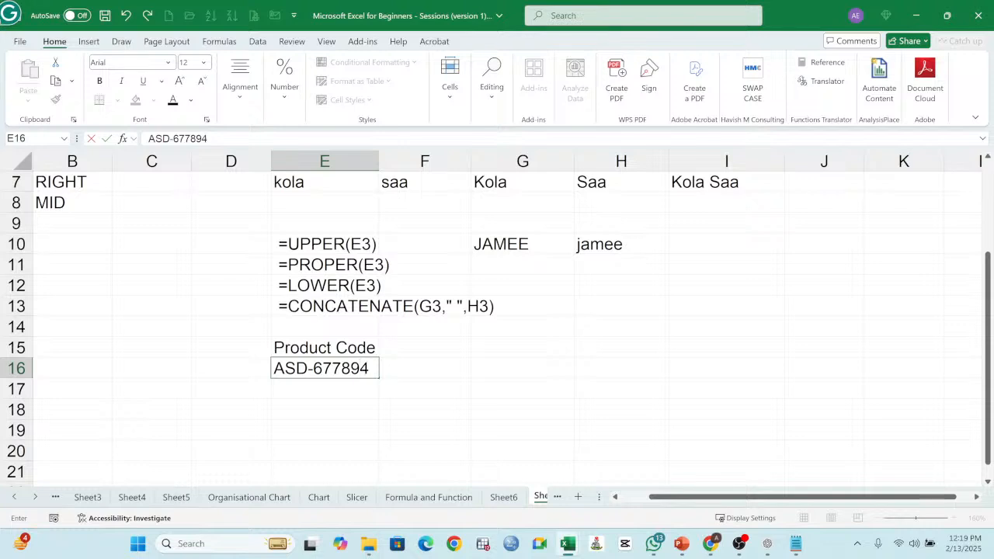
key("Return")
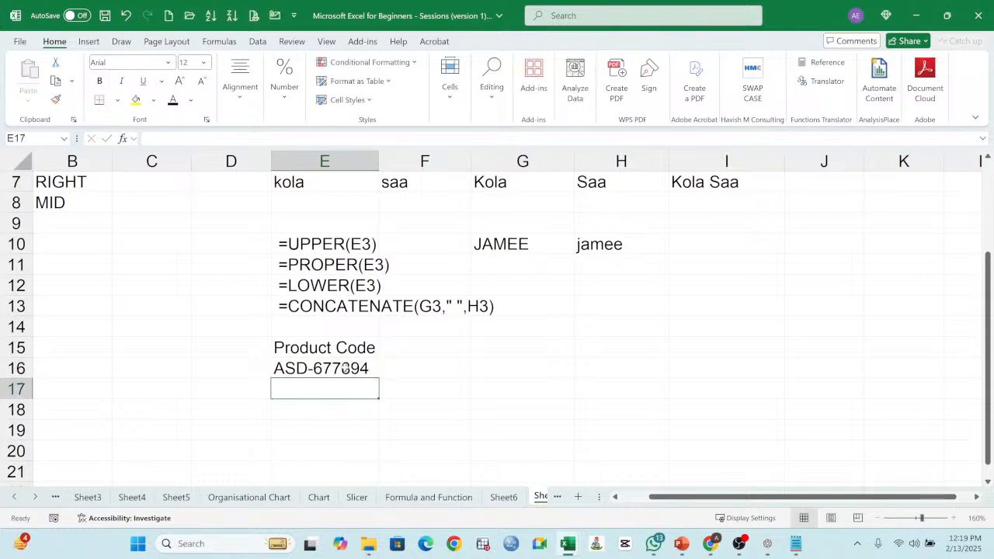
type("EDE")
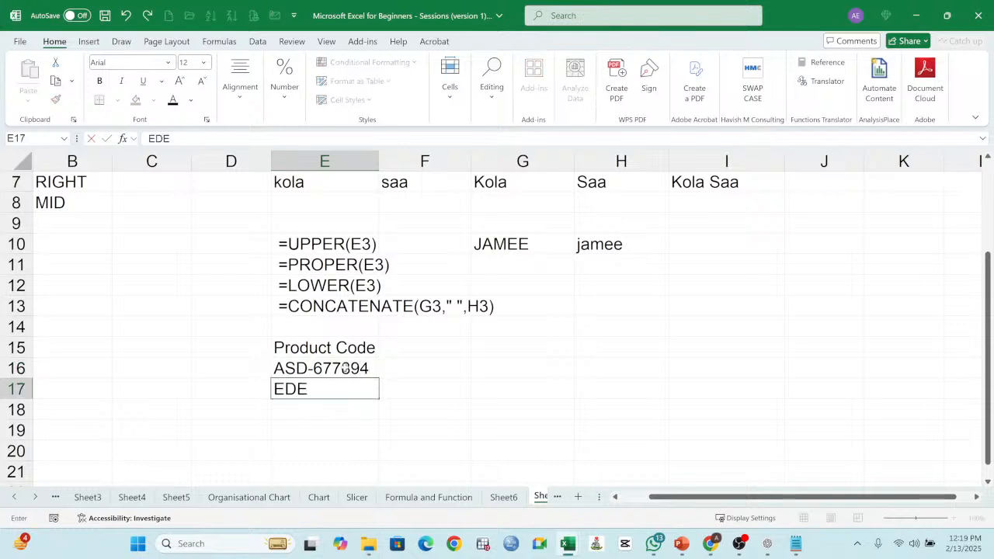
type("-877473")
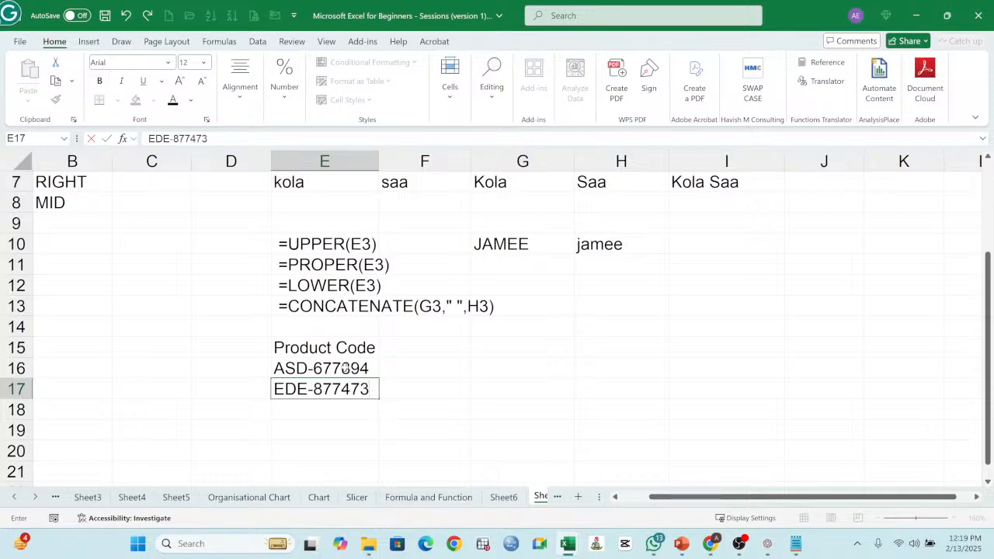
key("Return")
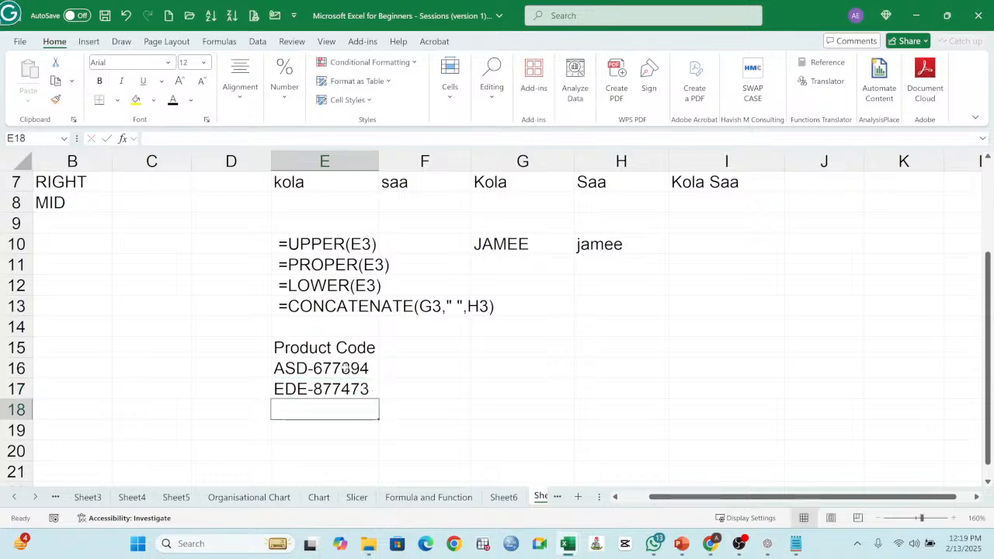
type("R")
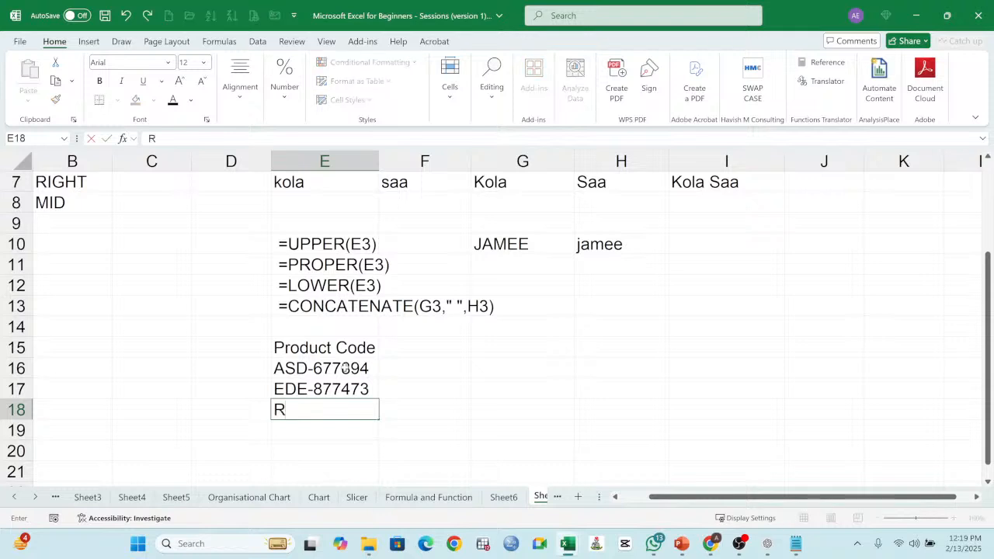
type("ID-")
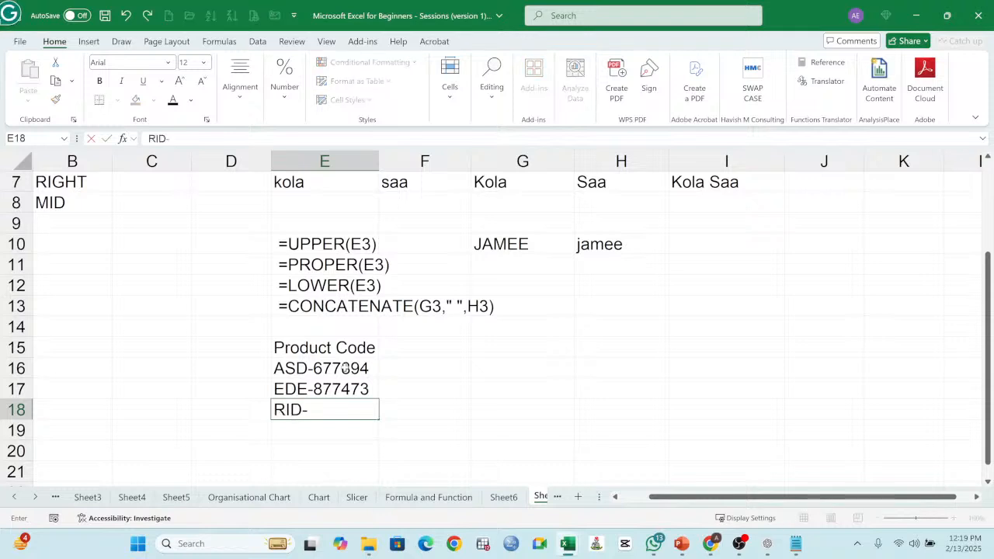
type("567384")
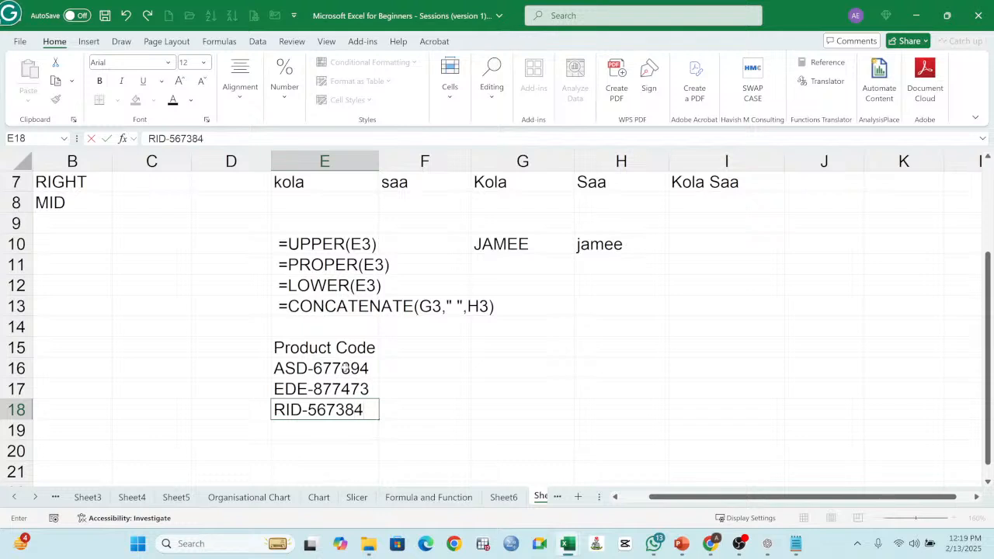
key("Return")
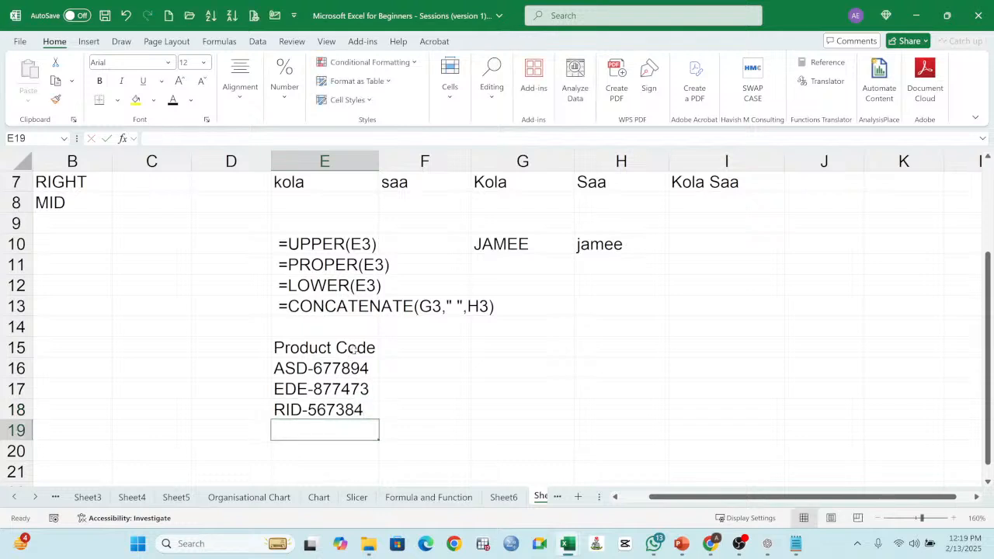
Step: Make the Product Code heading in E15 bold and widen column E to fit the bold text
left_click(350, 353)
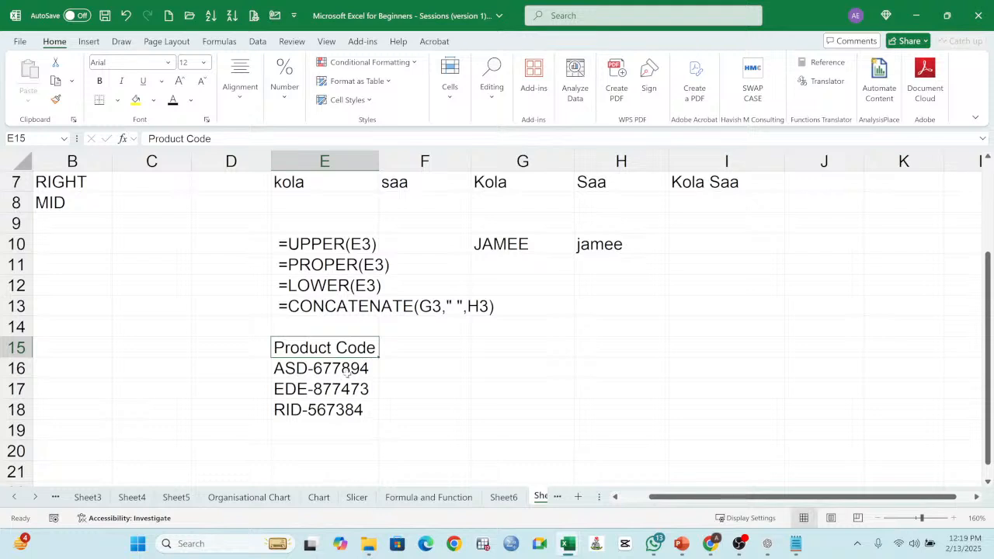
left_click(99, 82)
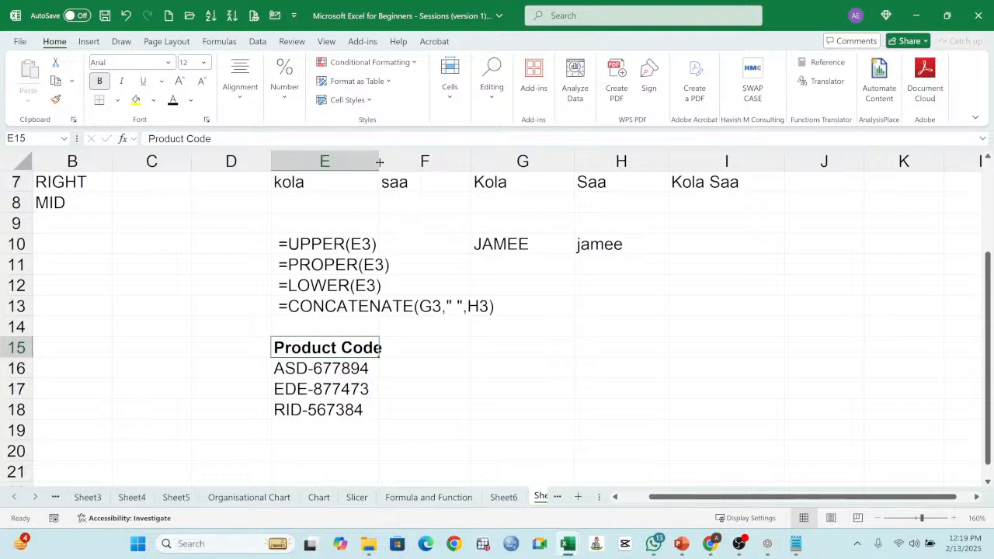
left_click_drag(379, 161, 388, 161)
left_click(334, 371)
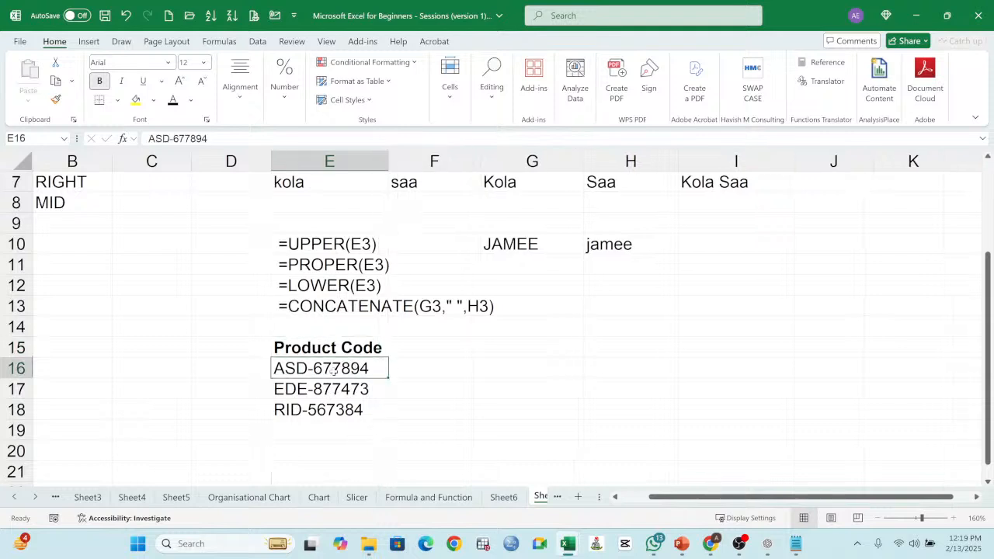
left_click(334, 393)
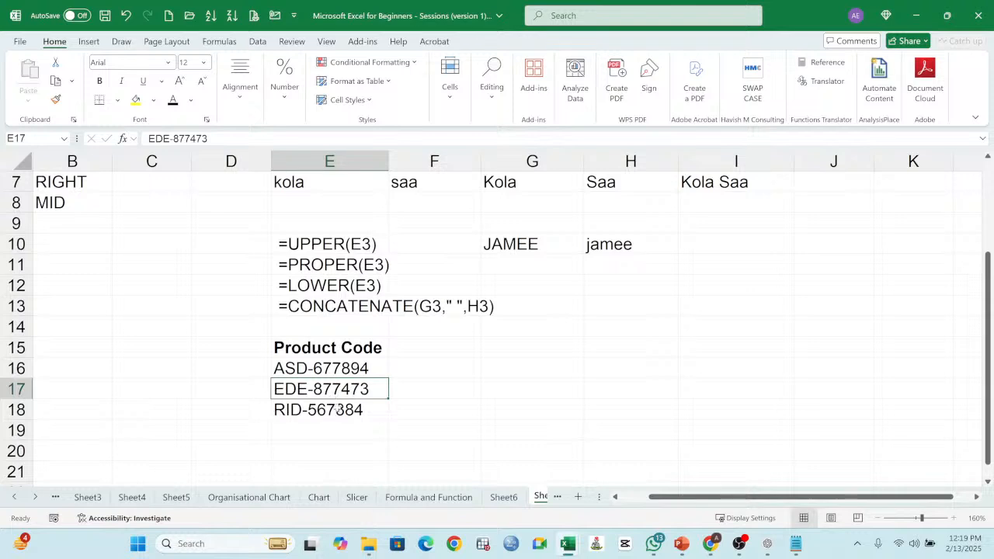
left_click(336, 412)
left_click(426, 351)
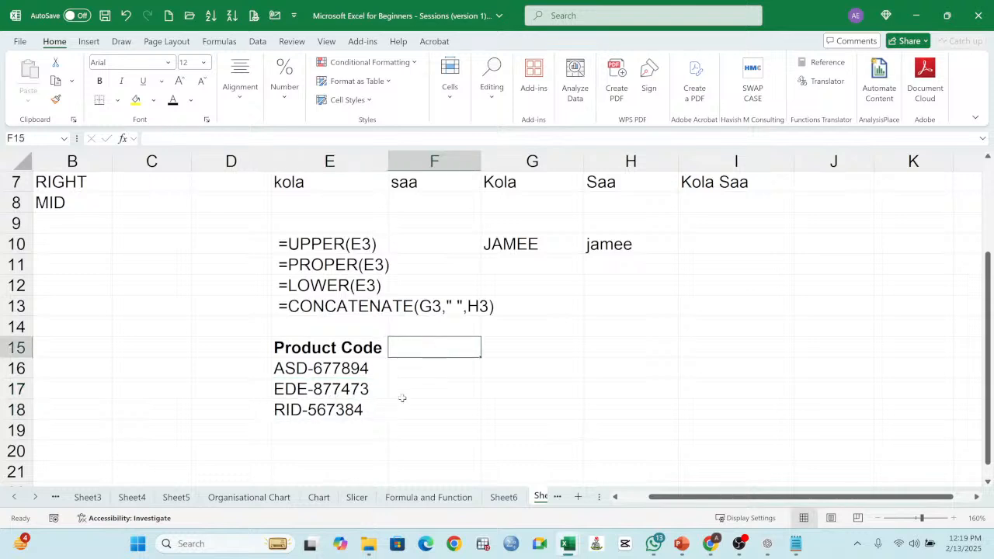
left_click(347, 372)
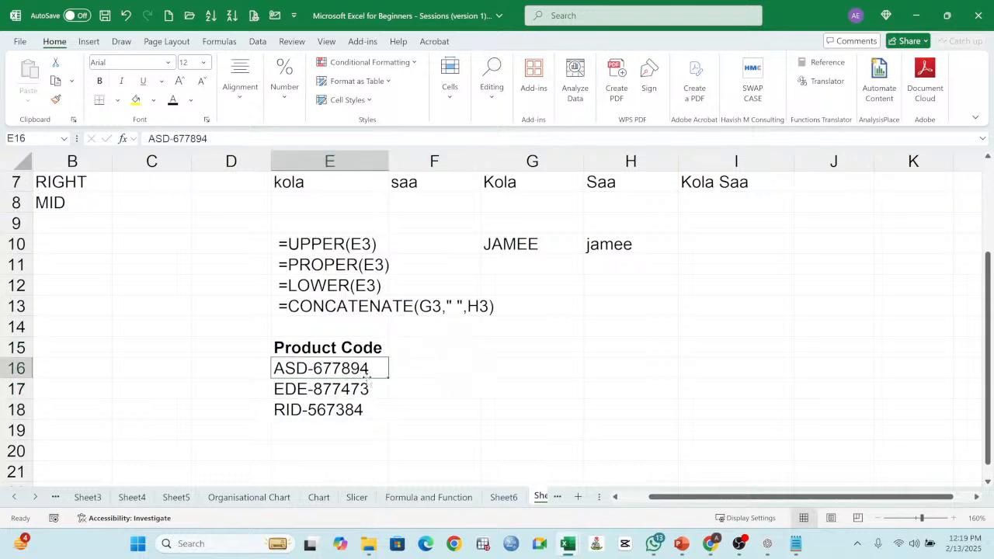
Step: Enter =LEFT(E16,3) in F16 to extract the first three characters of the first product code
left_click(433, 371)
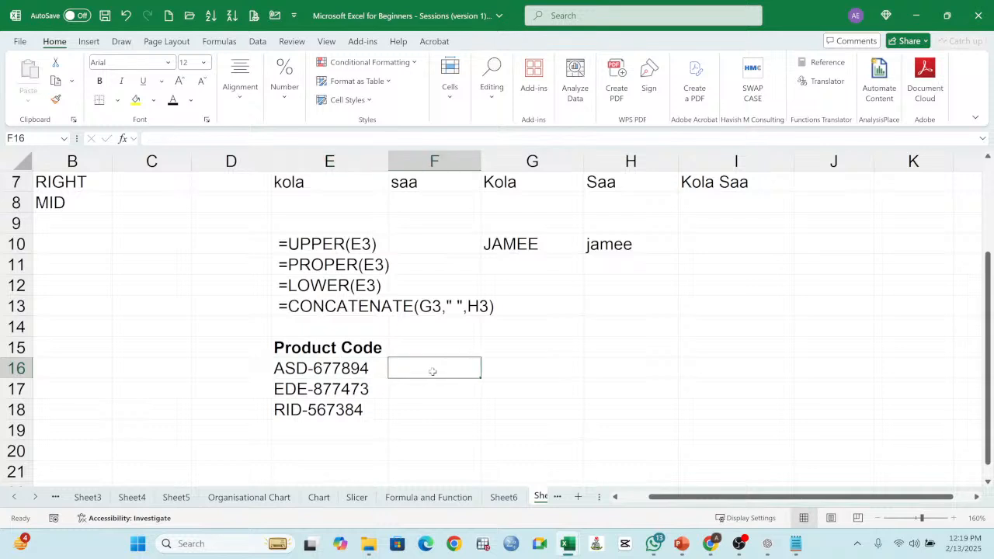
type("=l")
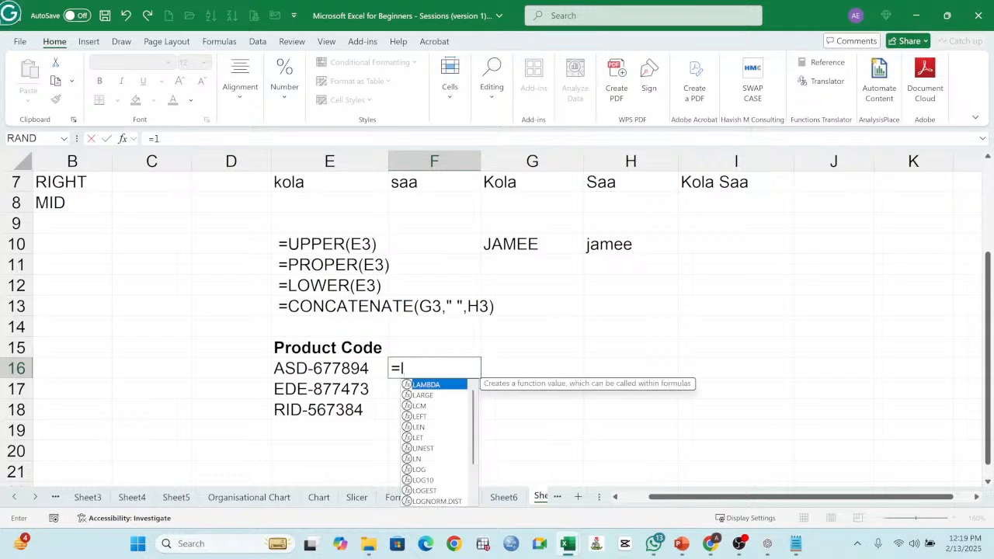
key("BackSpace")
type("l")
key("BackSpace")
type("LE")
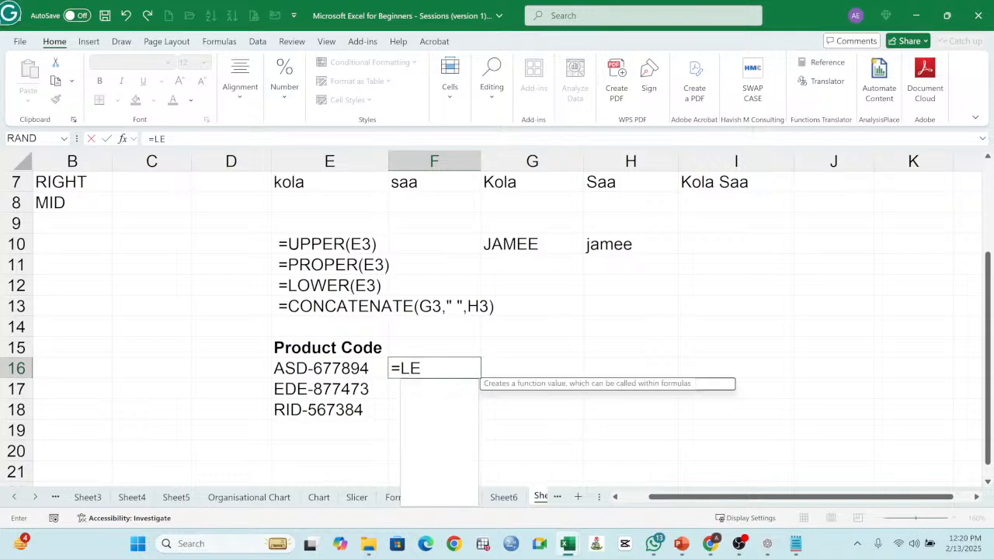
type("FT(")
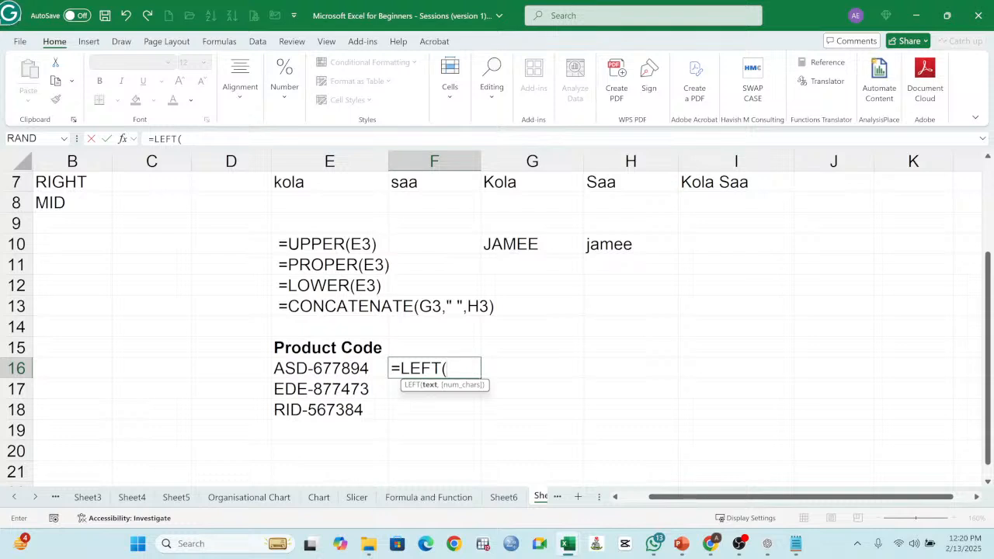
left_click(344, 371)
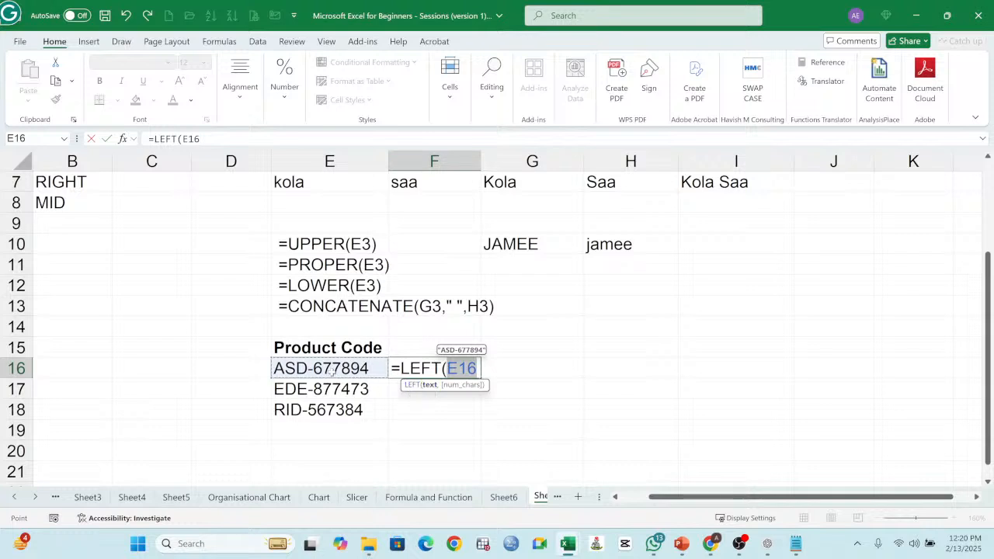
left_click(477, 369)
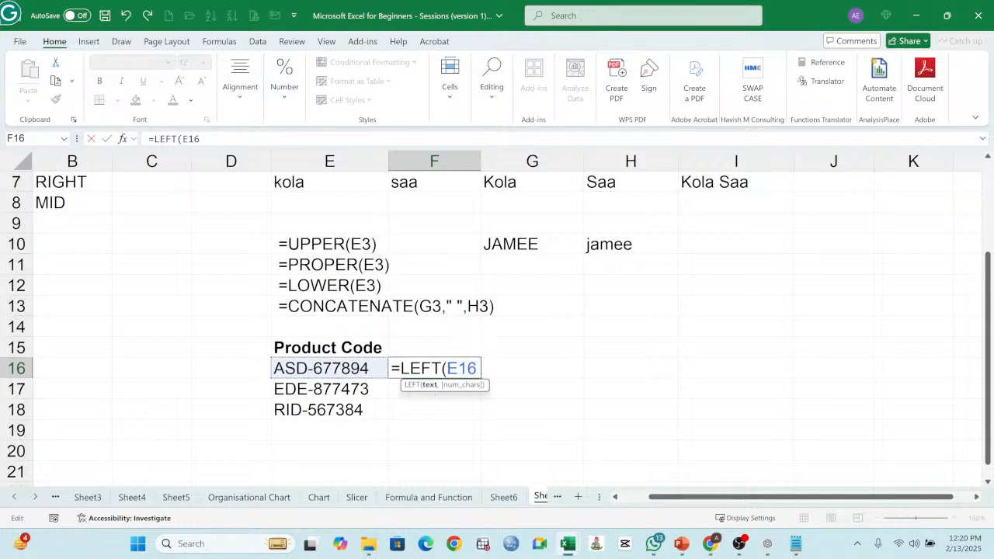
type(",3")
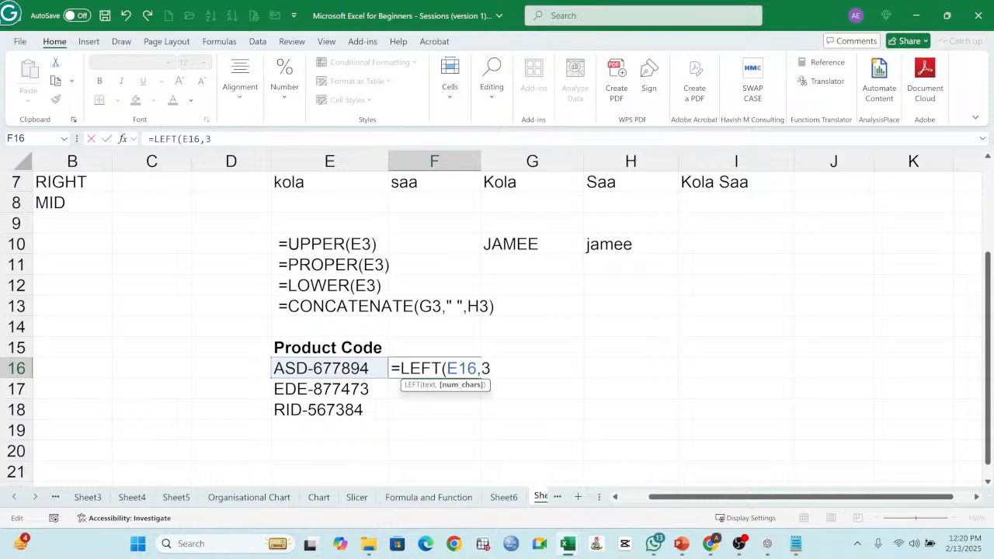
type(")")
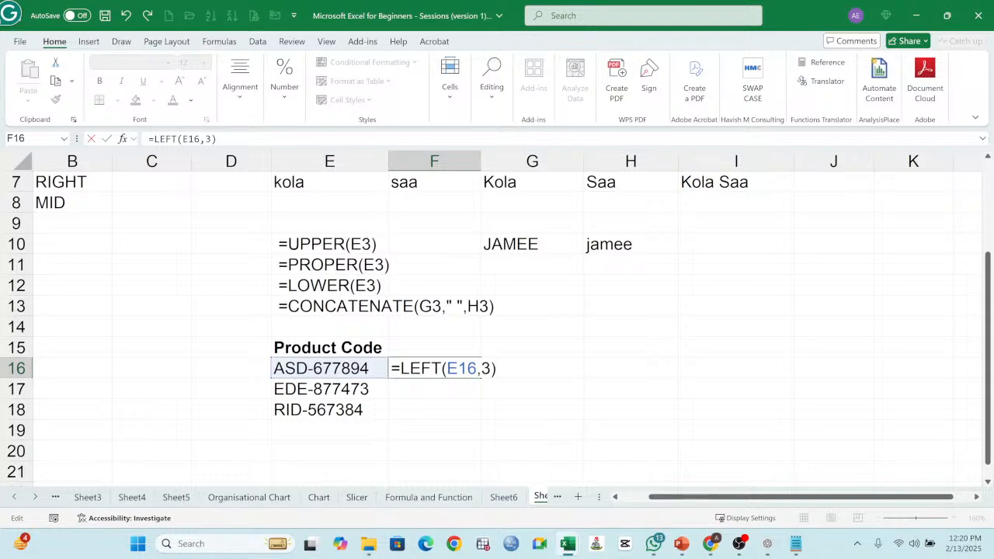
key("Return")
left_click(441, 364)
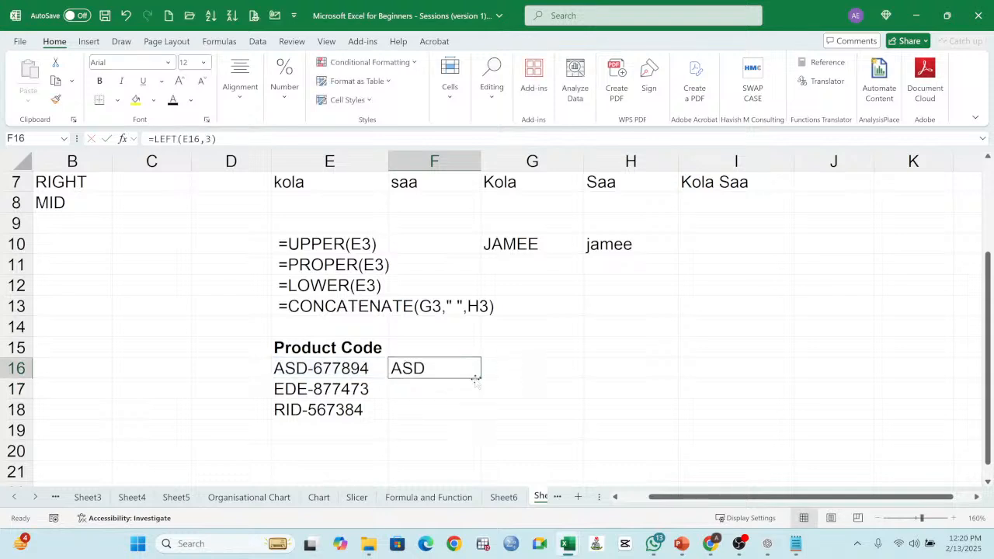
Step: Fill the LEFT formula from F16 down to F18 and review the formula in F16
left_click_drag(479, 378, 477, 424)
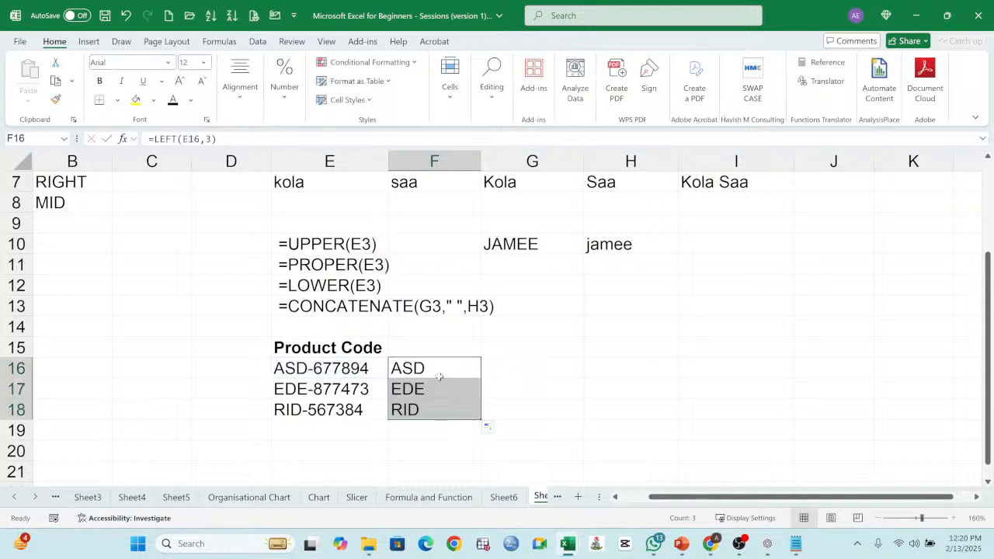
left_click(436, 345)
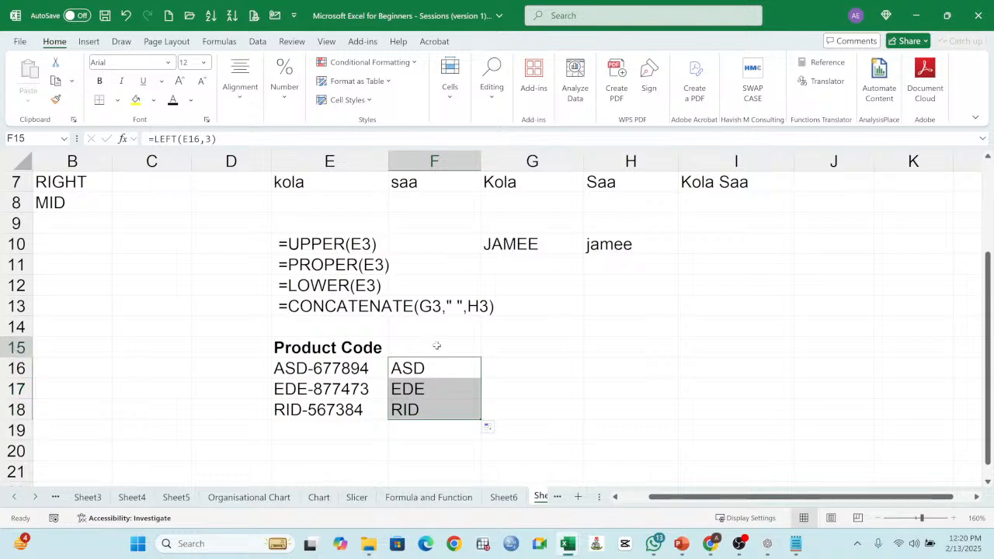
left_click(429, 370)
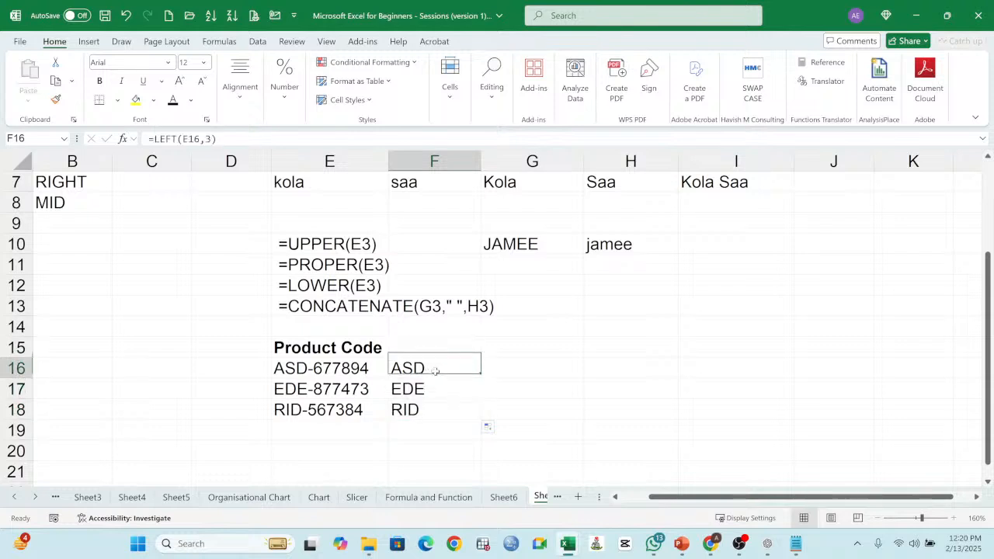
double_click(442, 365)
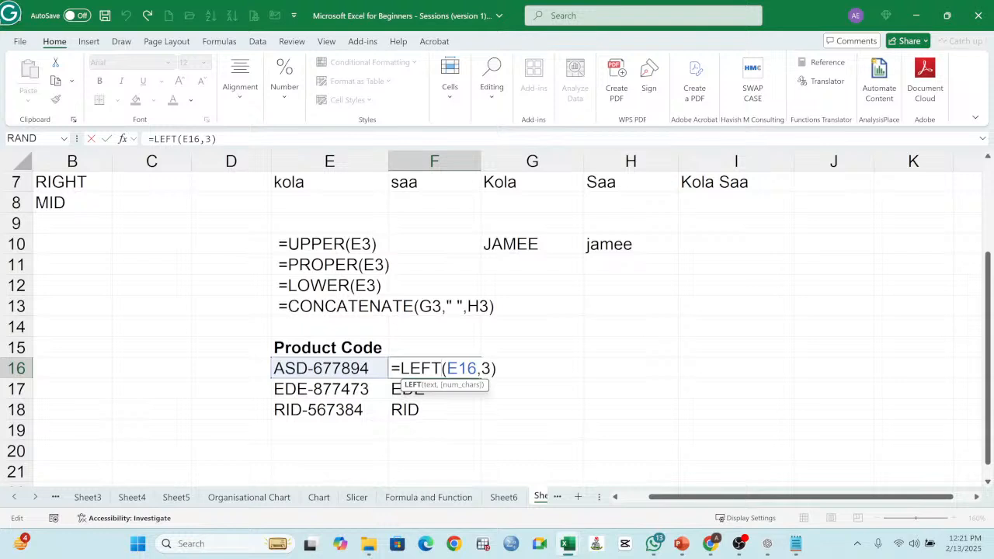
key("Return")
Step: Enter the headings LEFT in F15 and RIGHT in G15, beside the Product Code heading
left_click(428, 350)
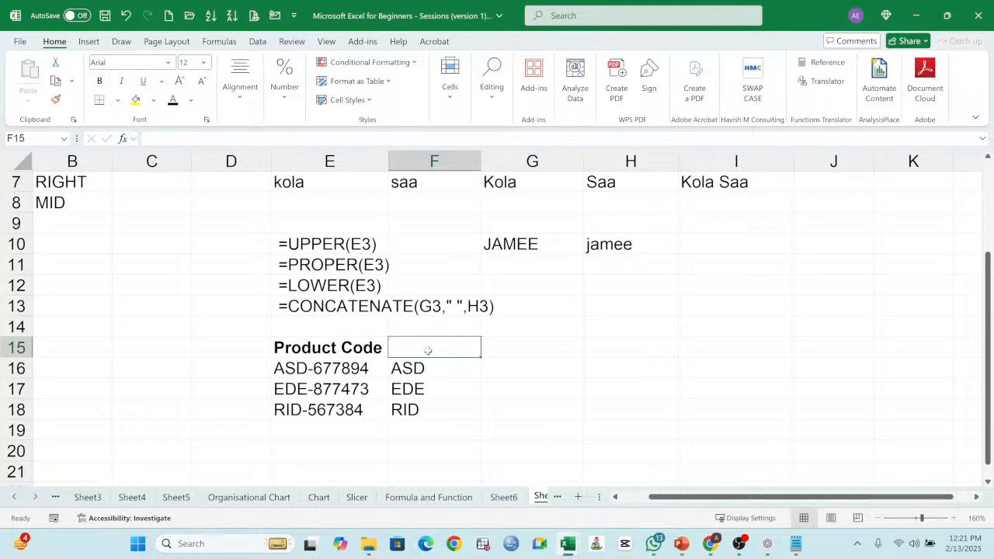
type("LEFT")
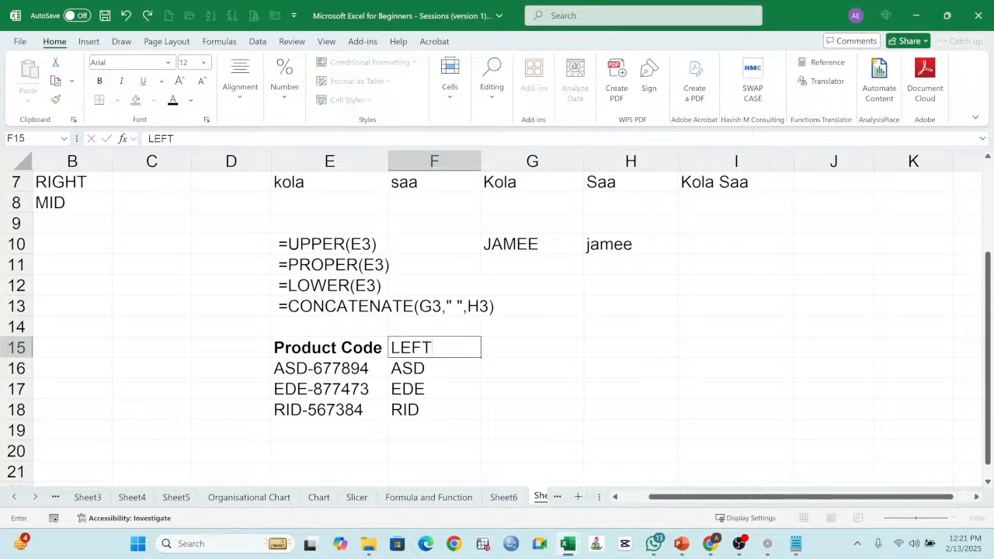
key("Tab")
type("RIGHT")
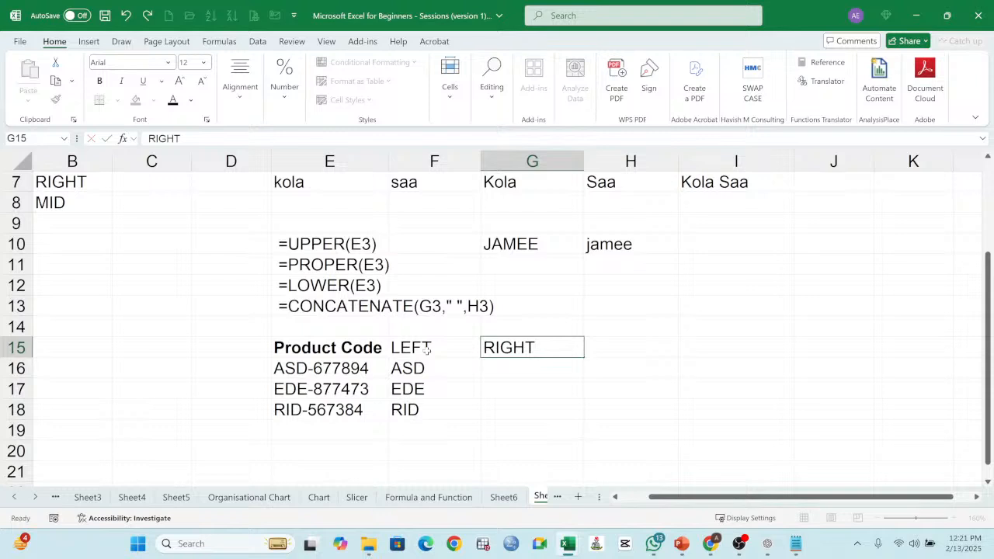
key("Return")
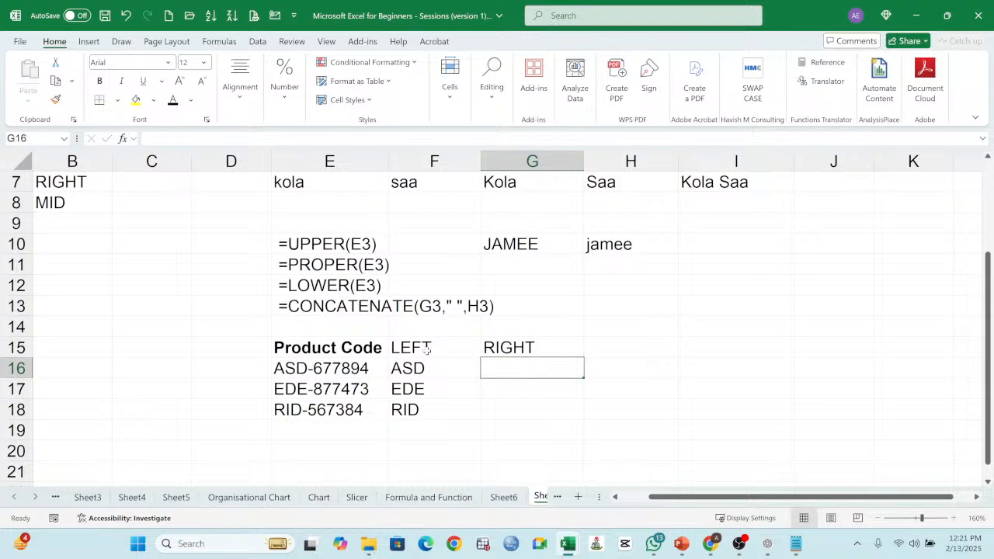
Step: Enter =RIGHT(E16,6) in G16 to extract the last six characters of the product code, and fill it down to G18
type("=RIGHT")
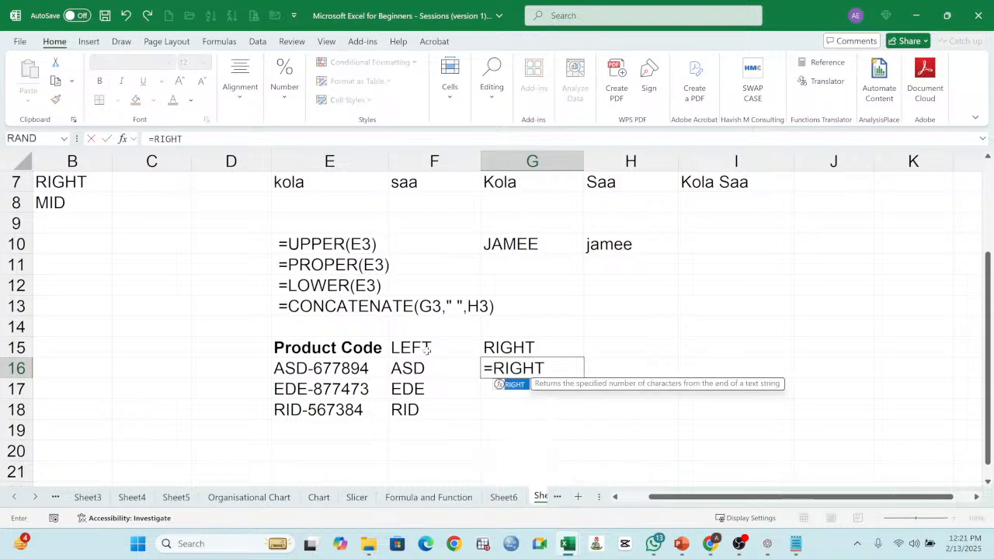
type("(")
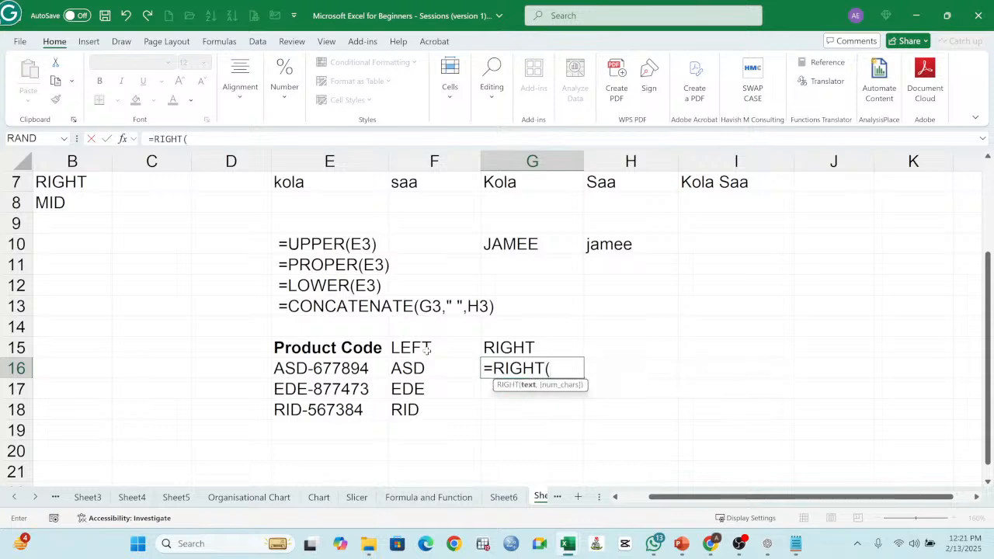
left_click(330, 372)
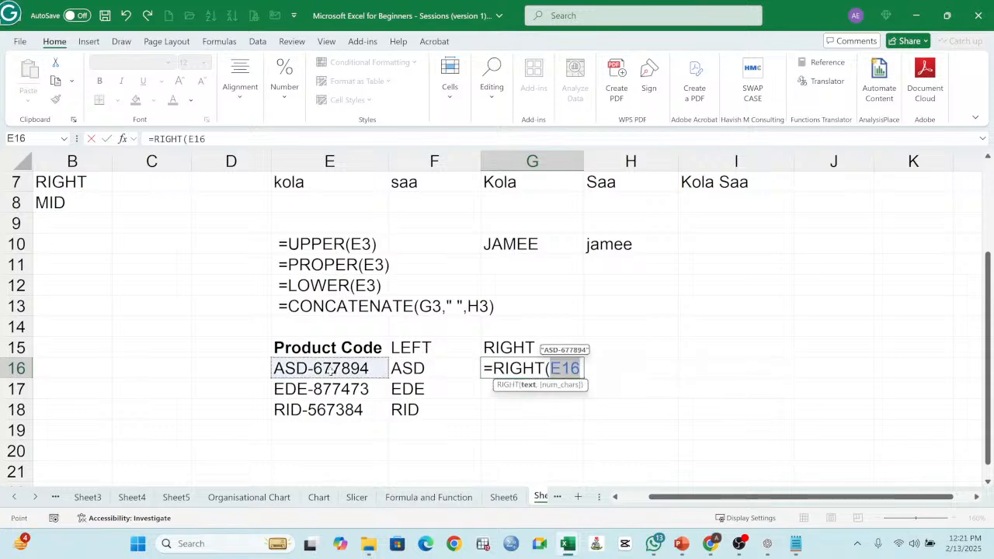
type(",")
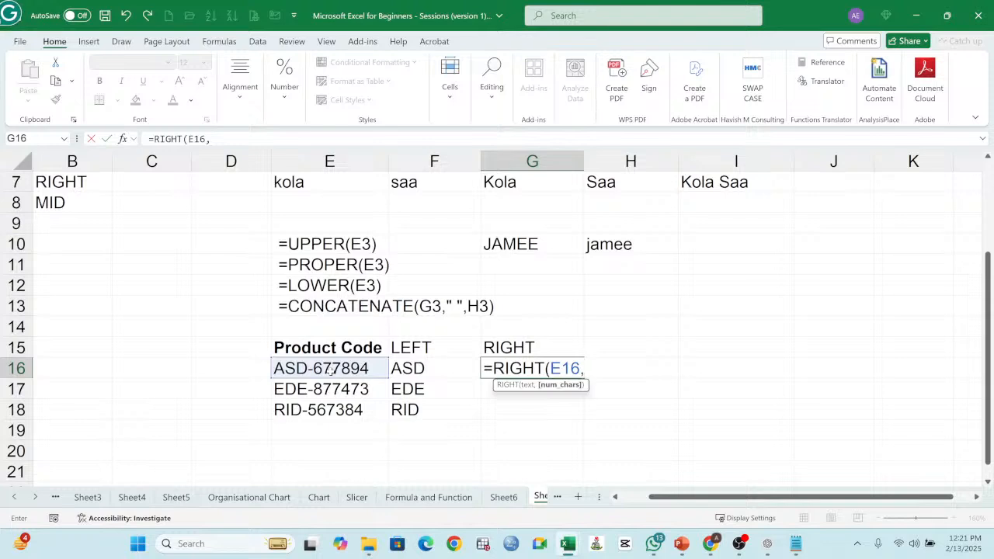
type("6)")
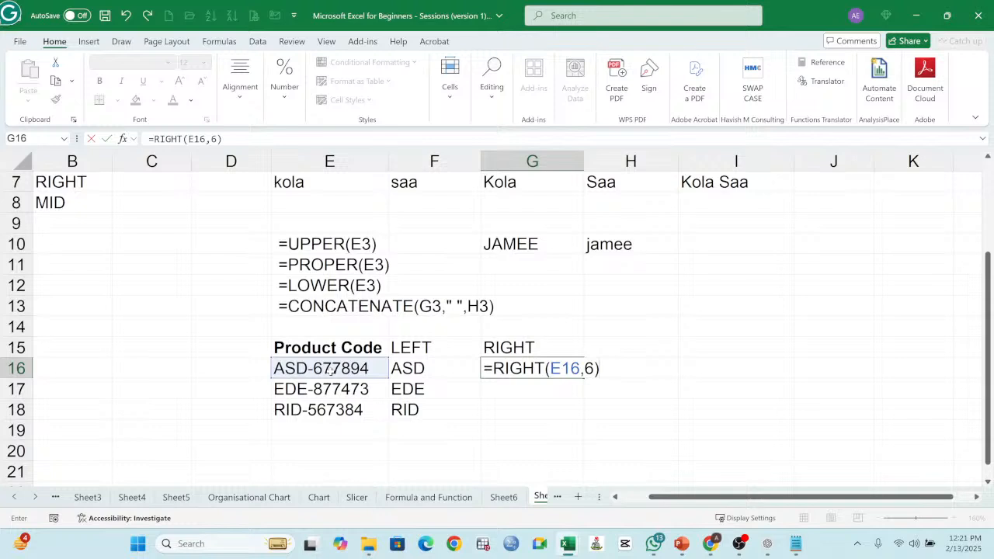
key("Return")
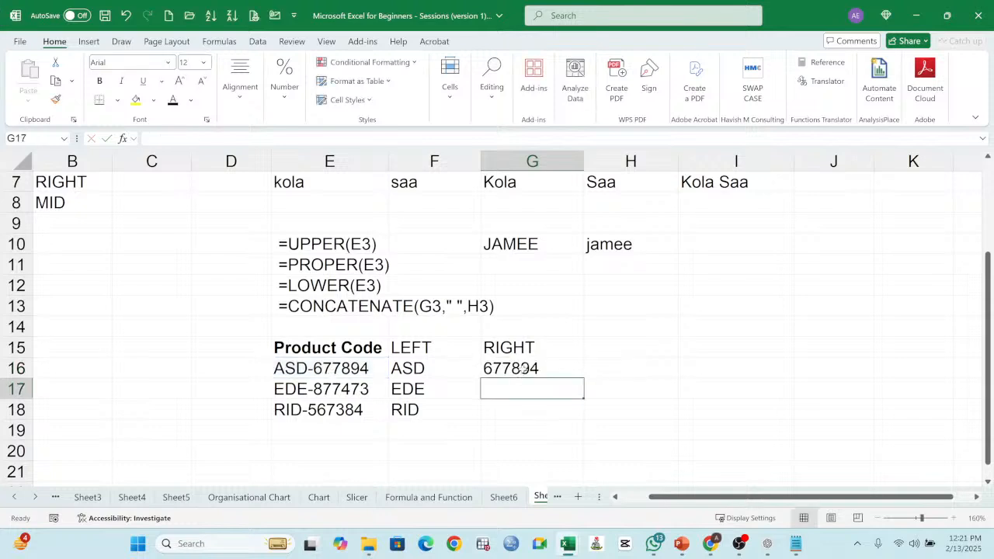
left_click(530, 370)
left_click_drag(578, 379, 585, 413)
Step: Make the LEFT and RIGHT headings in F15 and G15 bold
left_click_drag(416, 351, 523, 349)
left_click(100, 80)
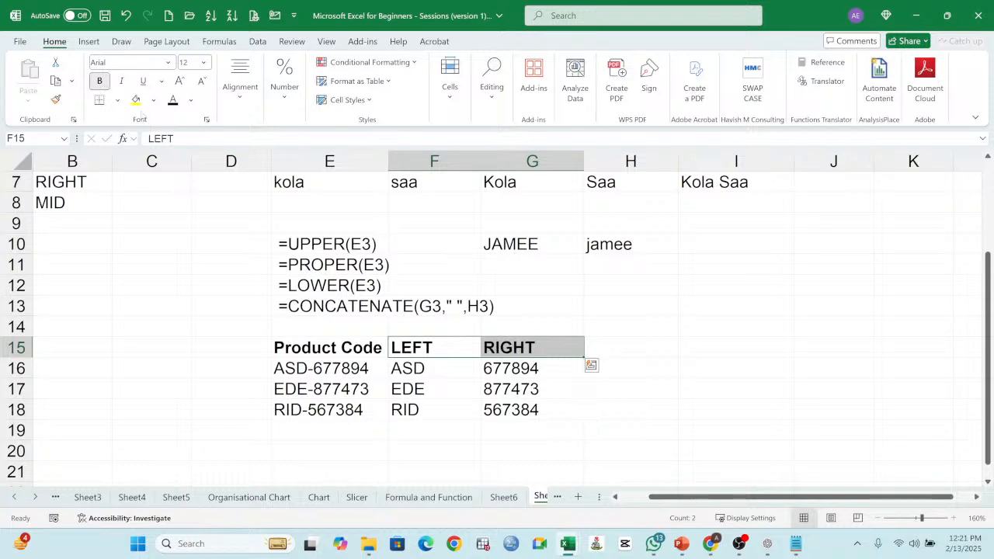
left_click(649, 370)
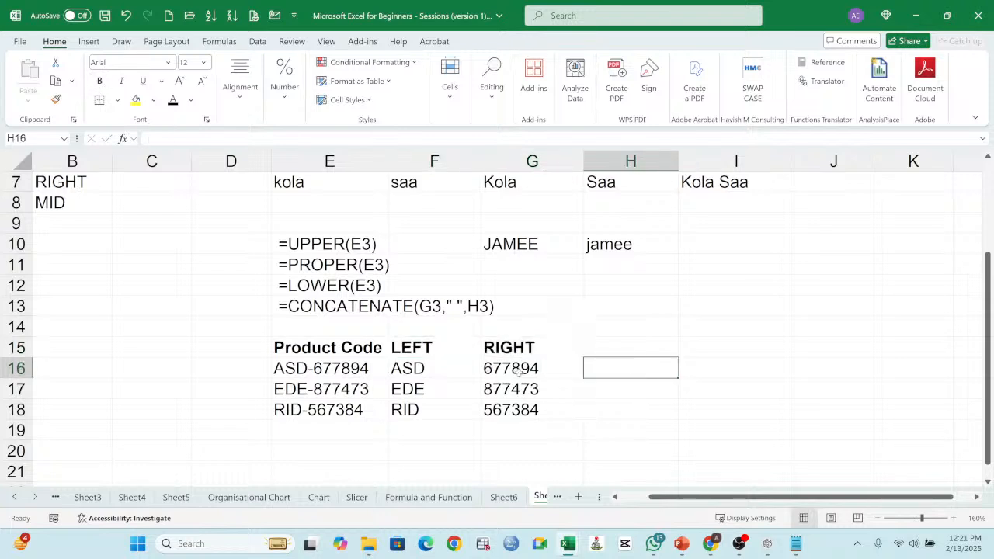
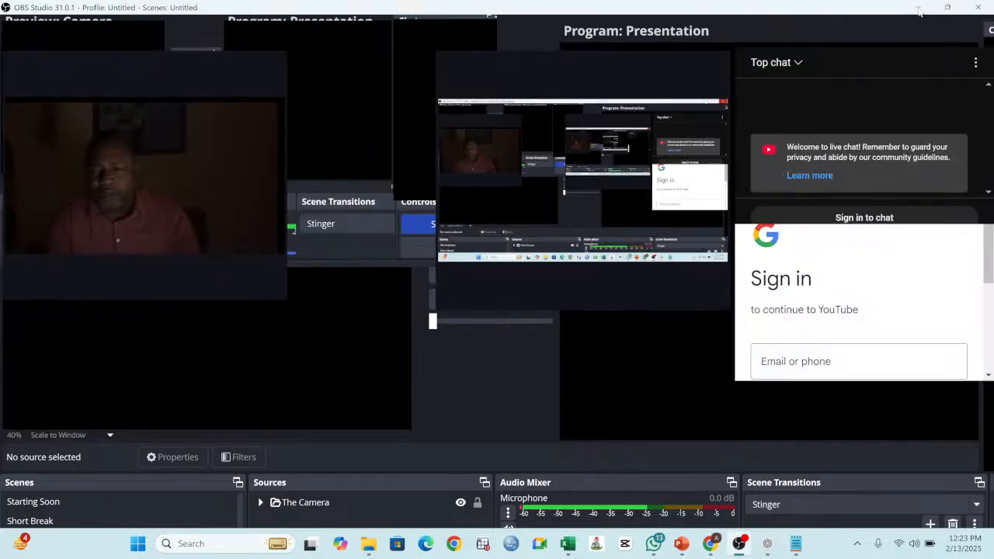
Step: Switch back to the Excel workbook and enter the heading MID in H15, beside the RIGHT heading
left_click(919, 9)
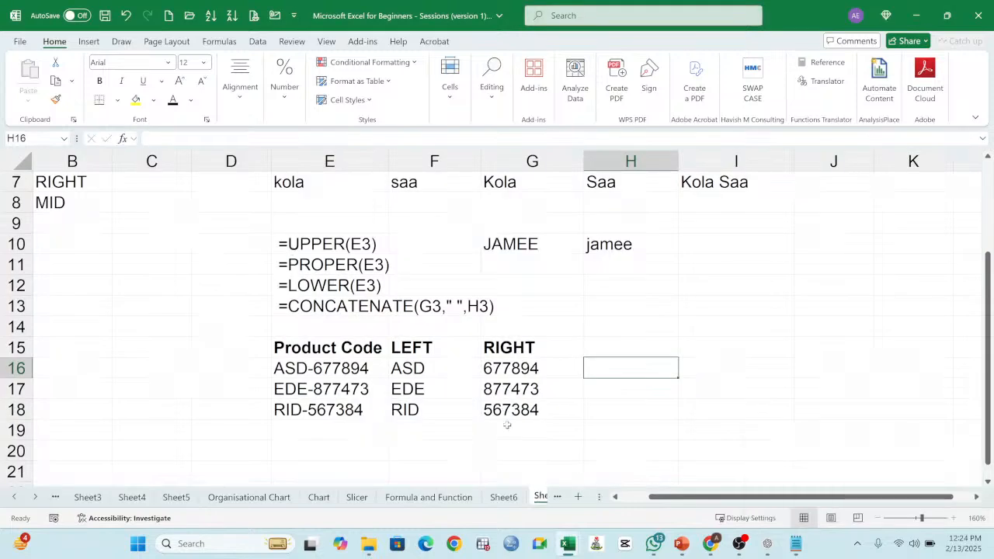
left_click(293, 428)
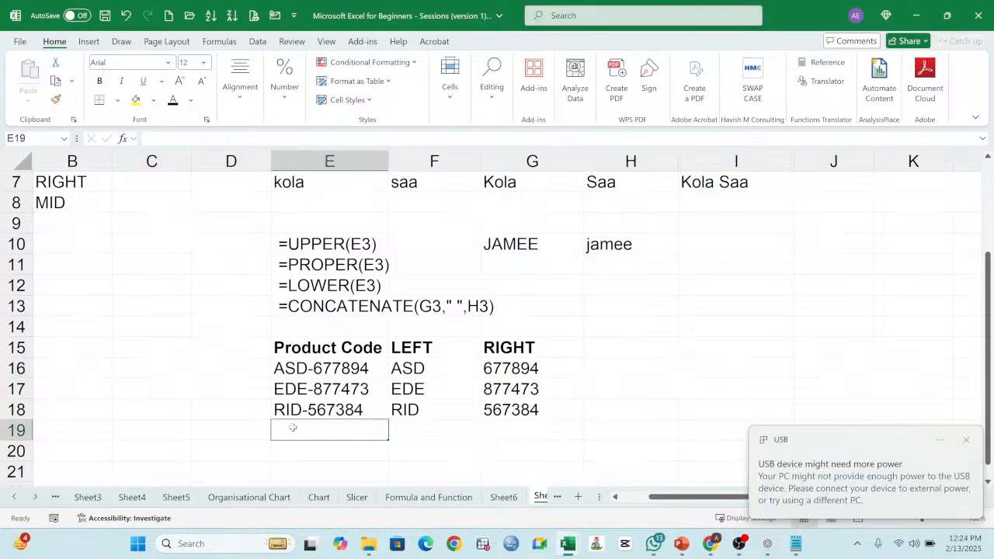
left_click(967, 440)
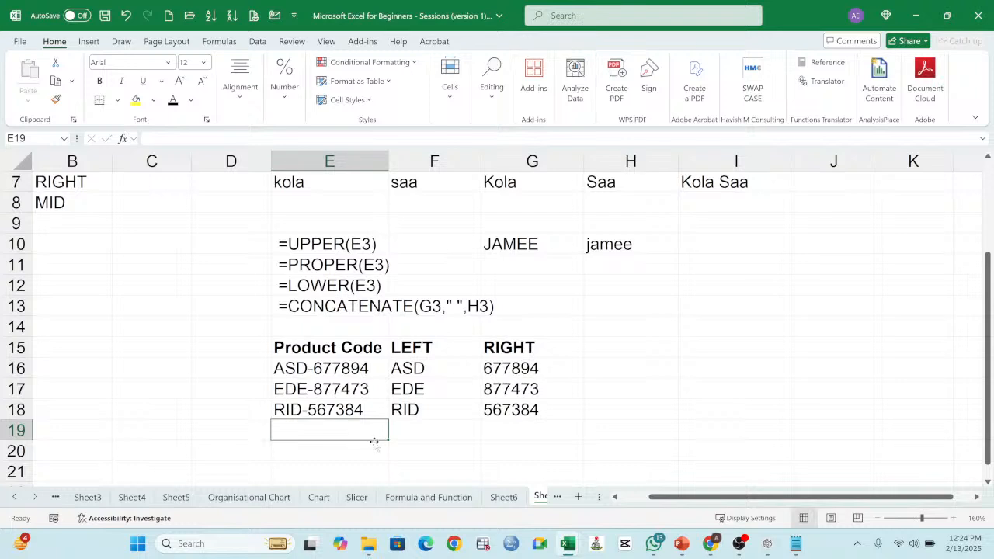
left_click(613, 351)
type("MID")
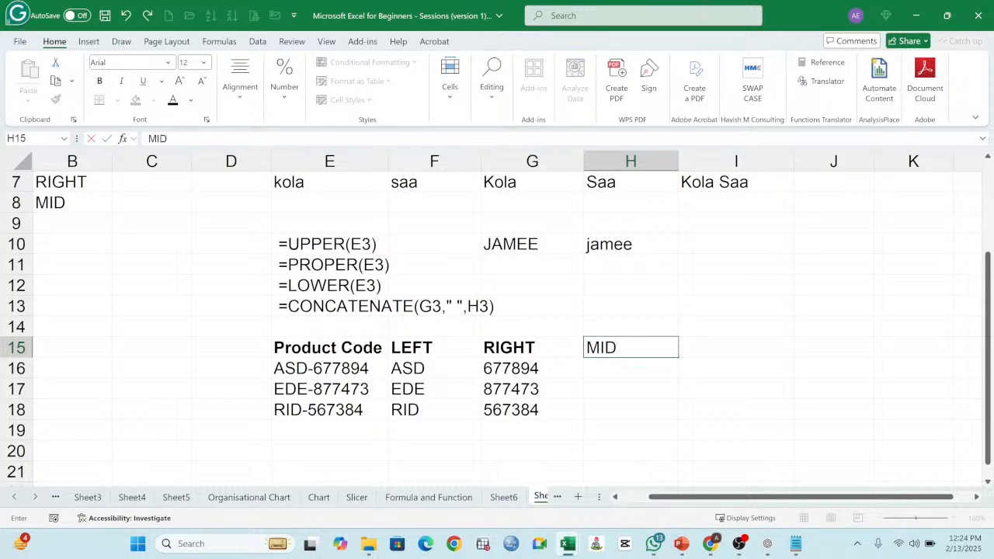
key("Return")
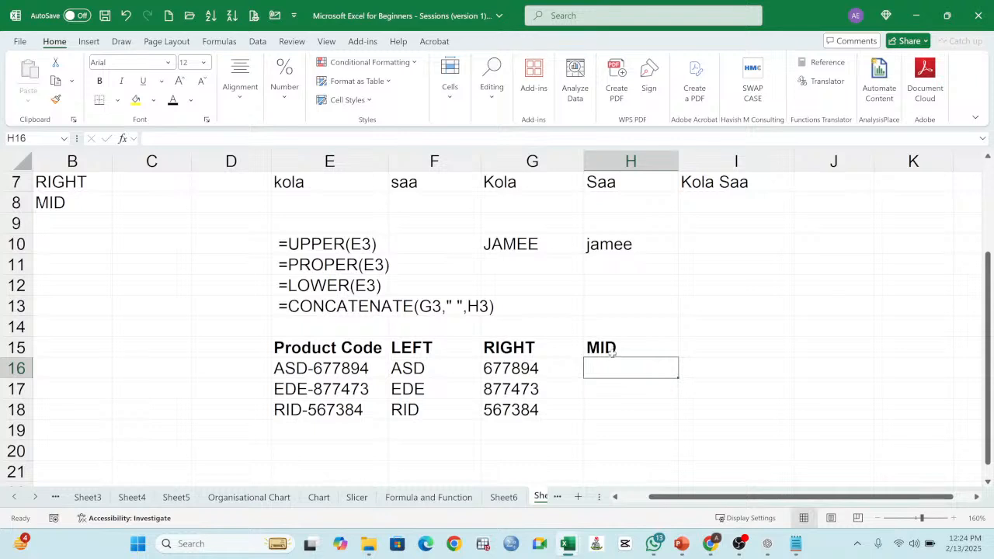
Step: Begin a MID formula in H16, beneath the MID heading
left_click(966, 439)
type("=MID")
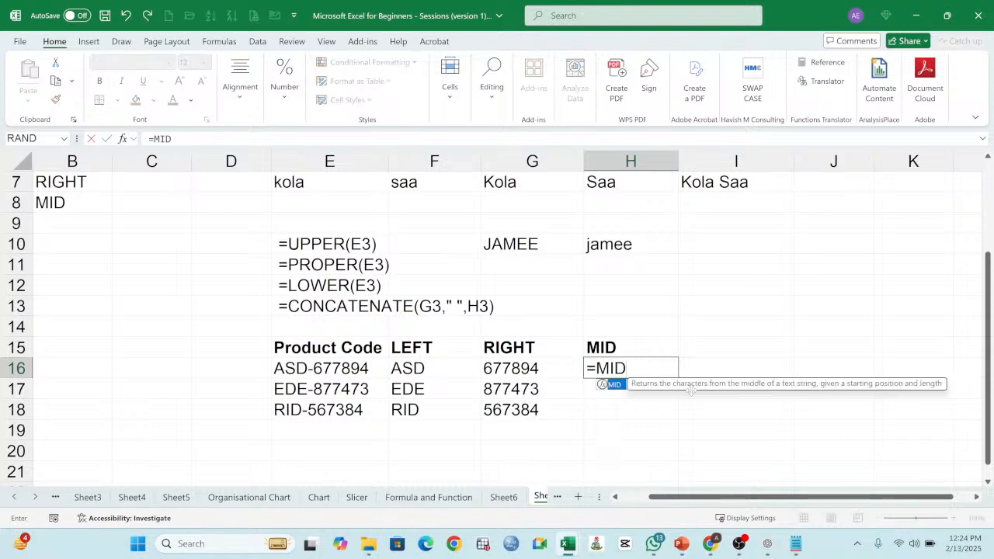
type("(")
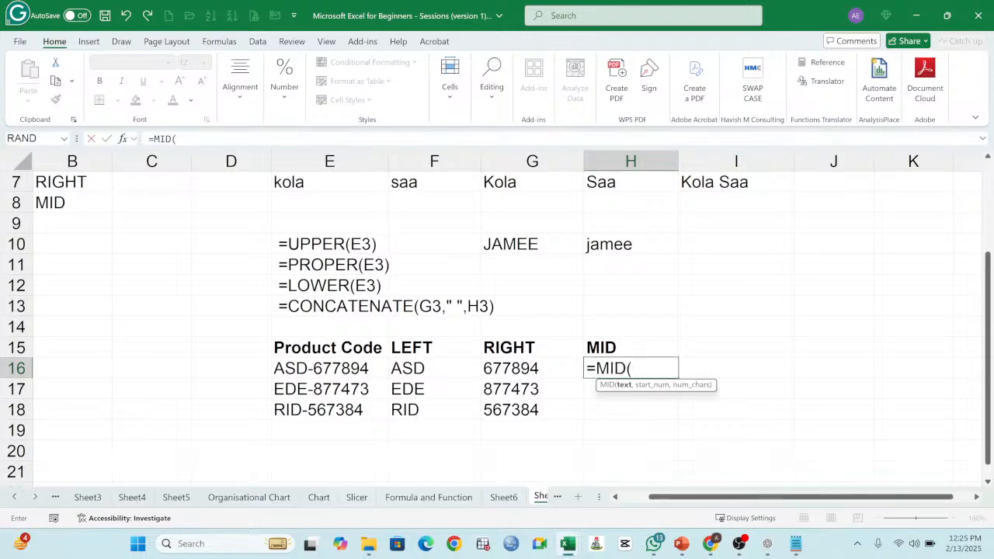
key("F2")
left_click(634, 404)
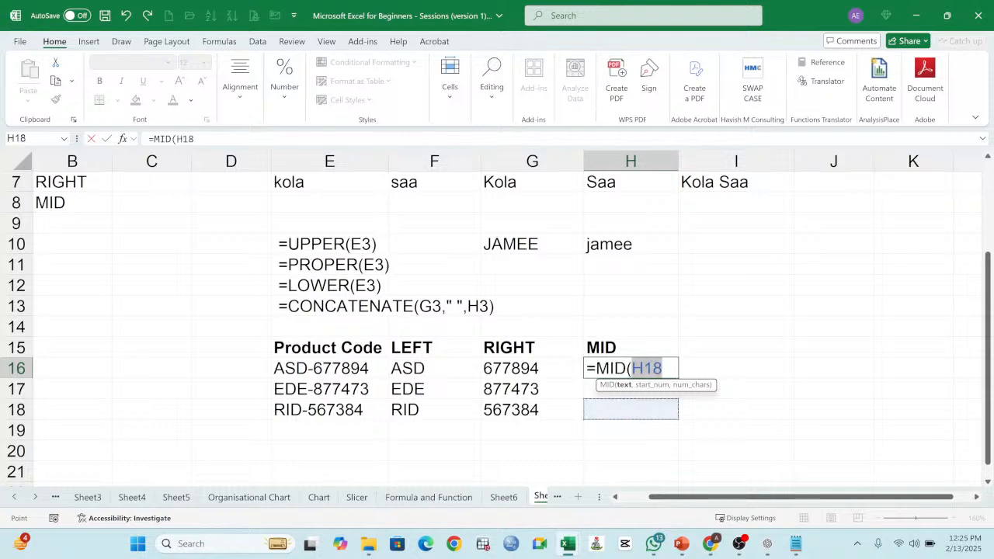
left_click(664, 369)
key("BackSpace")
key("BackSpace")
key("BackSpace")
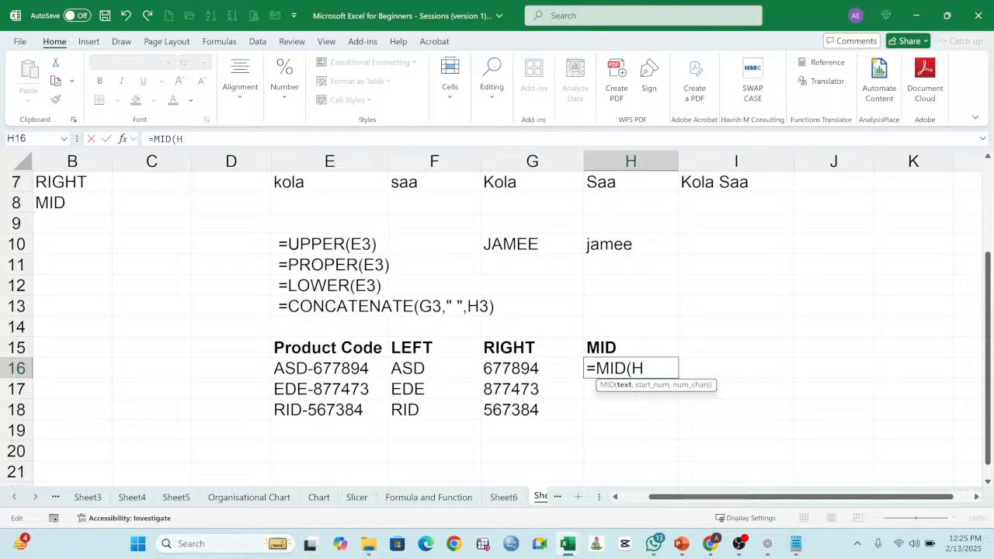
Step: Complete the formula in H16 as =MID(E16,4,3), taking three characters of the product code from the fourth position
left_click(327, 369)
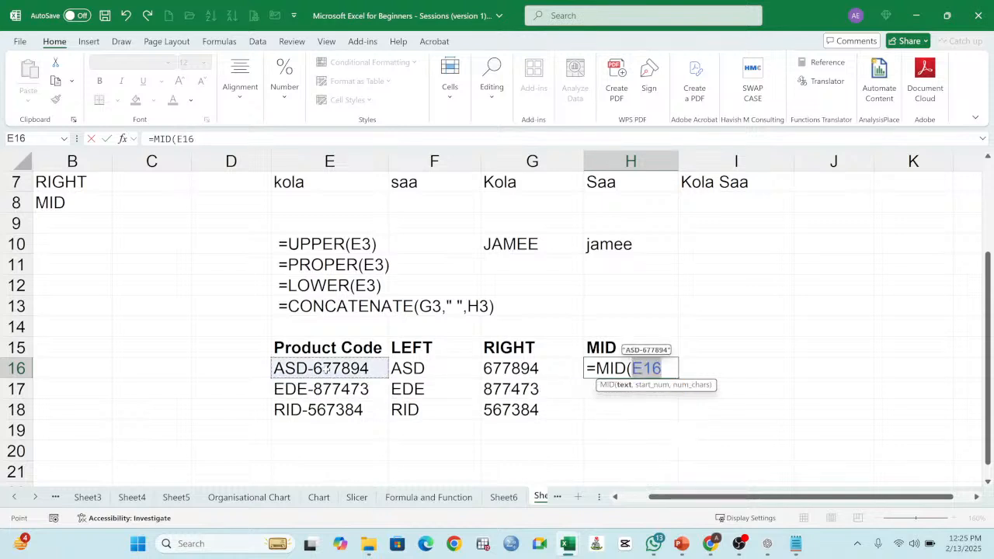
left_click(665, 368)
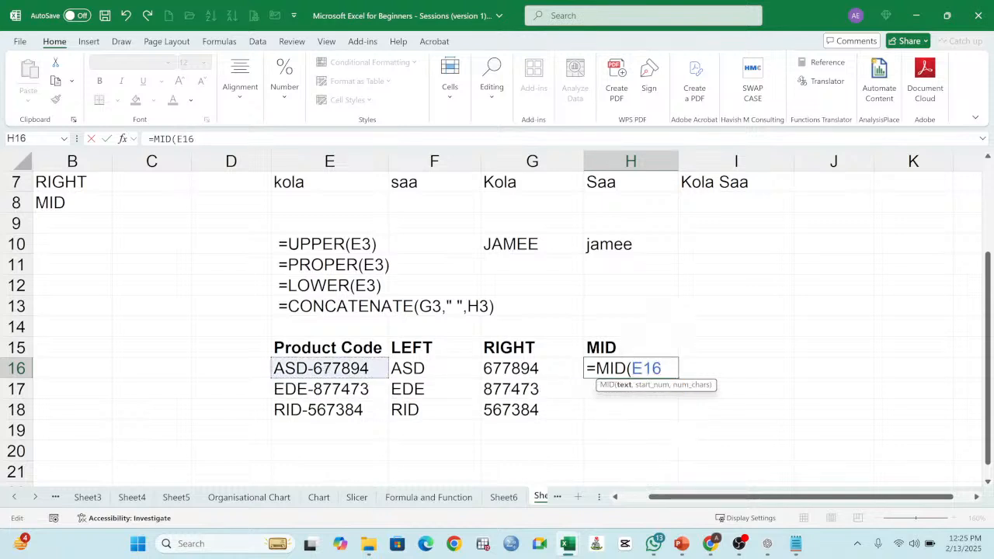
type(",")
type("4")
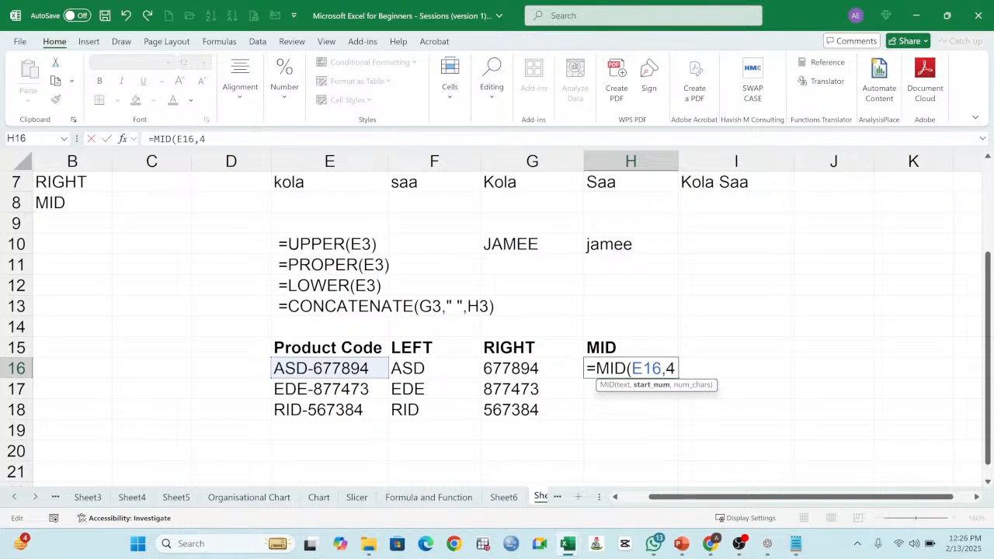
type(",3)")
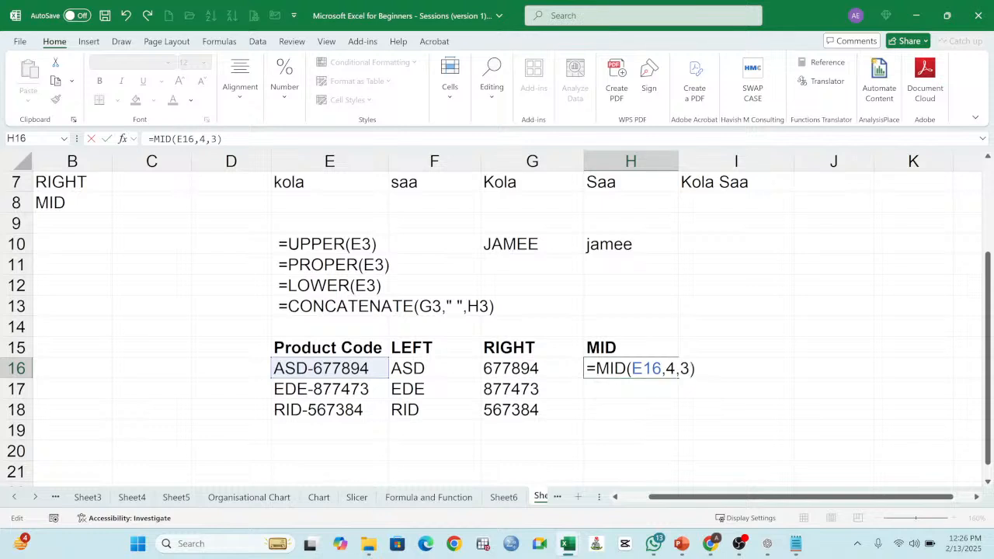
key("Return")
Step: Set the start position in H16's MID formula to 5 so that extraction begins after the hyphen
left_click(658, 366)
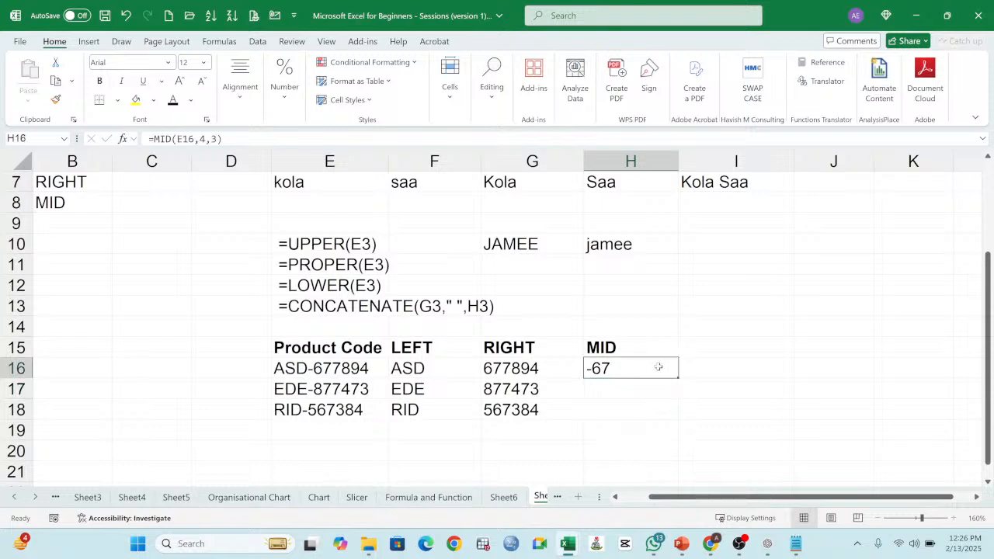
double_click(658, 366)
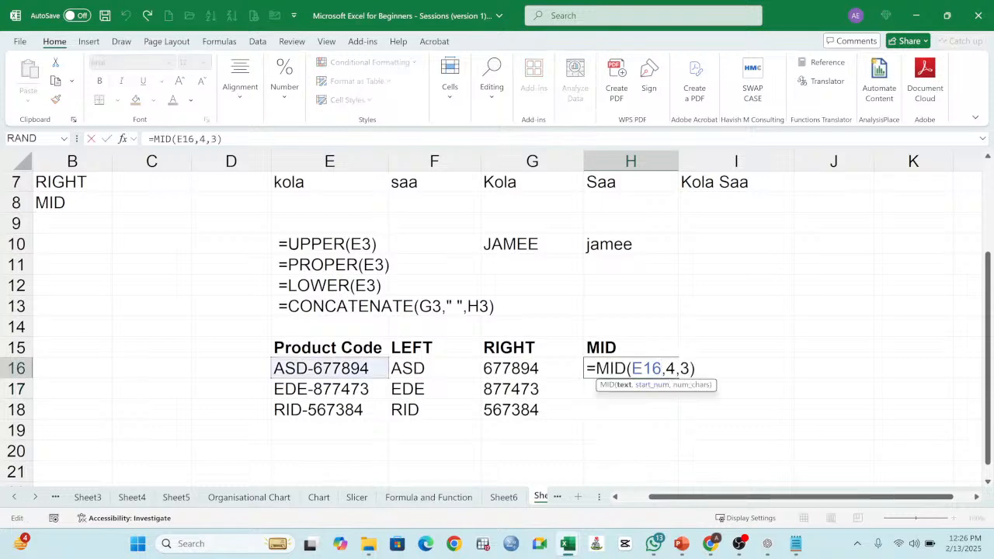
left_click(675, 369)
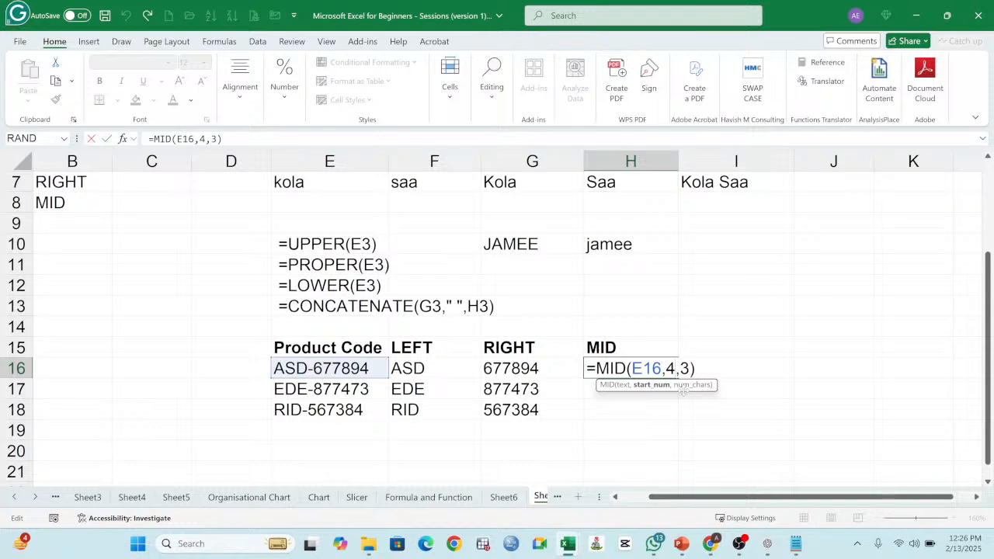
key("BackSpace")
type("5")
key("Return")
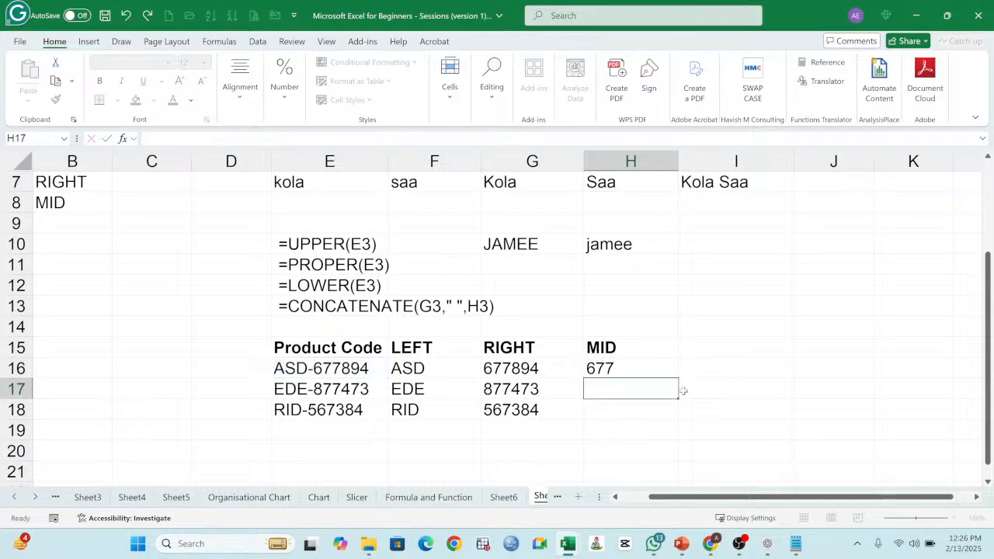
Step: Review the MID formula in H16 and fill it down to H18
double_click(650, 372)
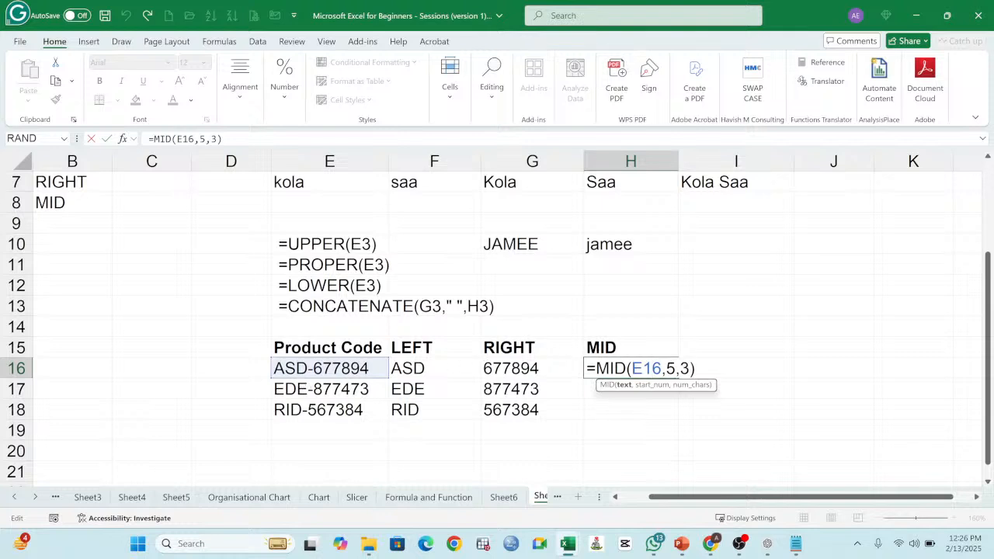
left_click(697, 369)
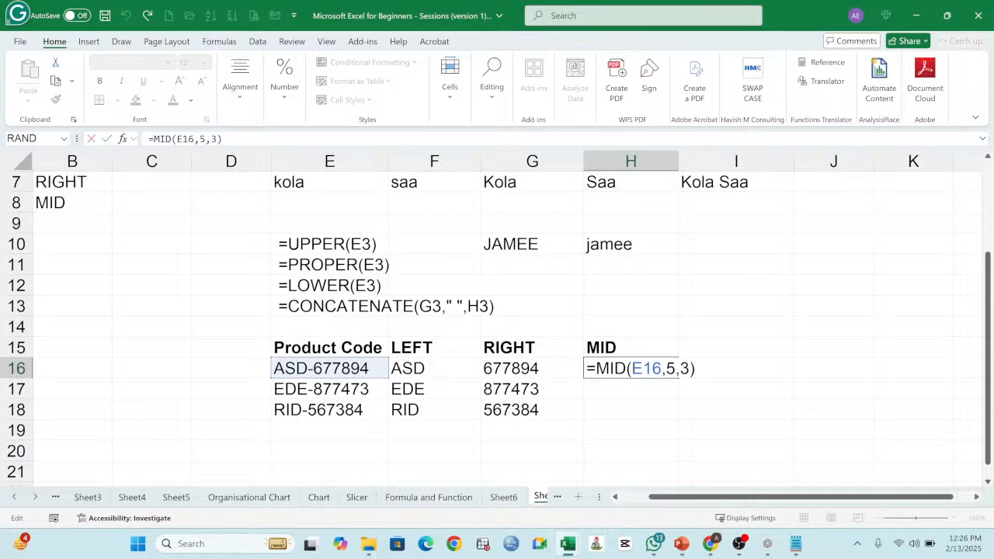
key("Return")
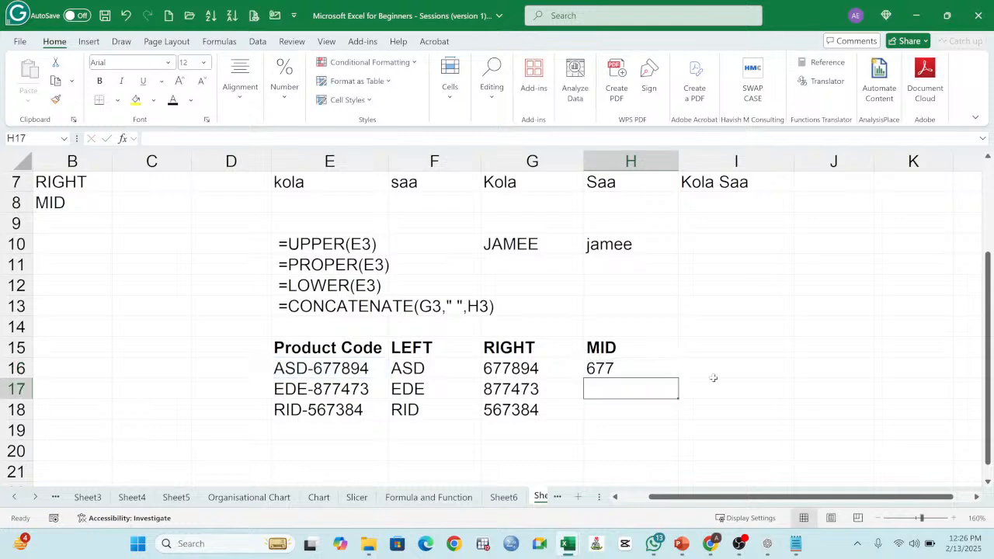
left_click(626, 365)
left_click_drag(679, 380, 678, 416)
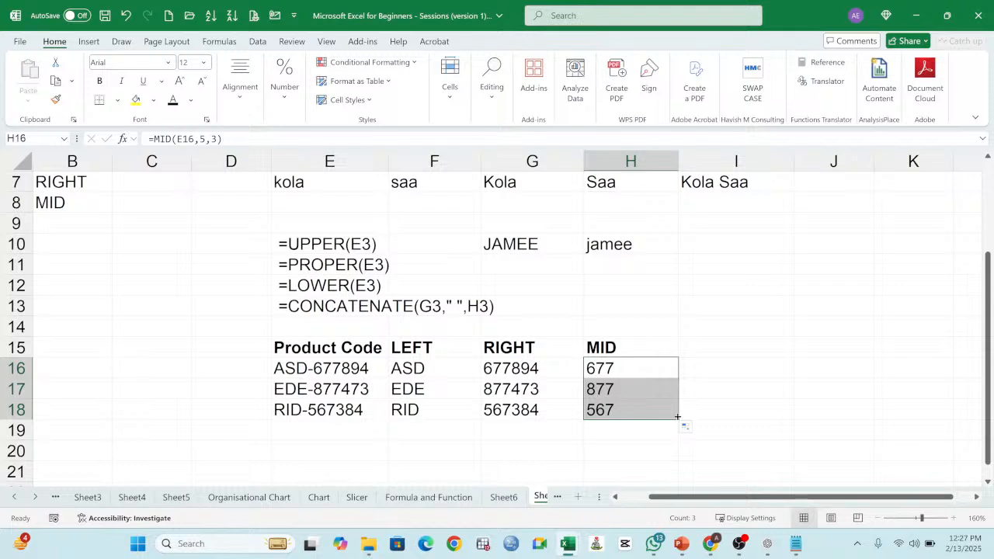
Step: Review the LEFT, RIGHT and MID formulas in F16, G16 and H16 without changing them
double_click(429, 371)
left_click(483, 369)
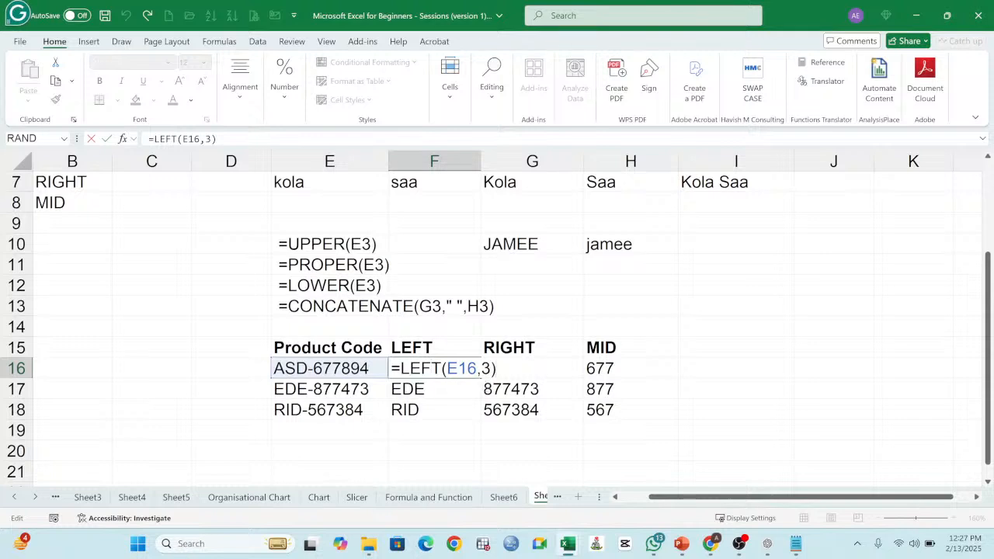
key("Return")
left_click(509, 370)
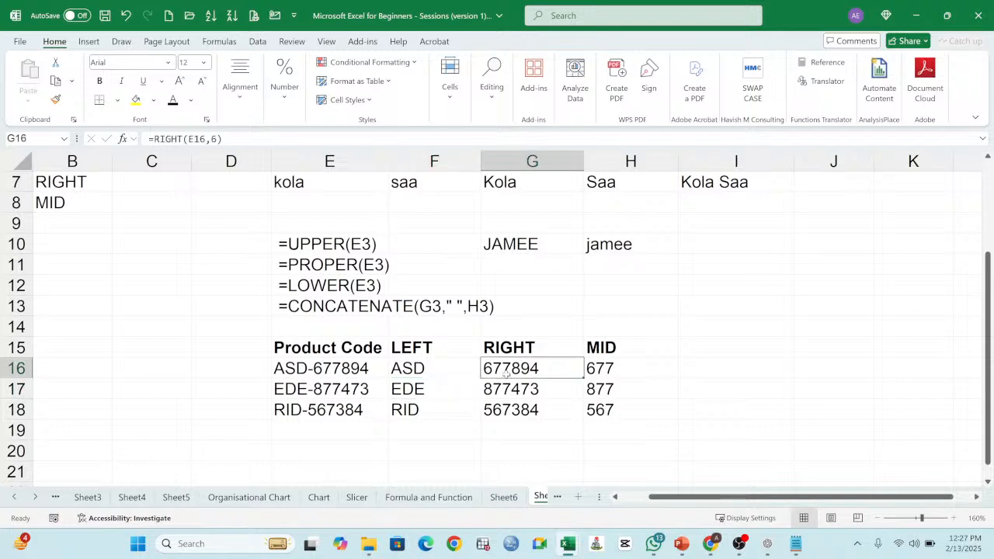
double_click(512, 368)
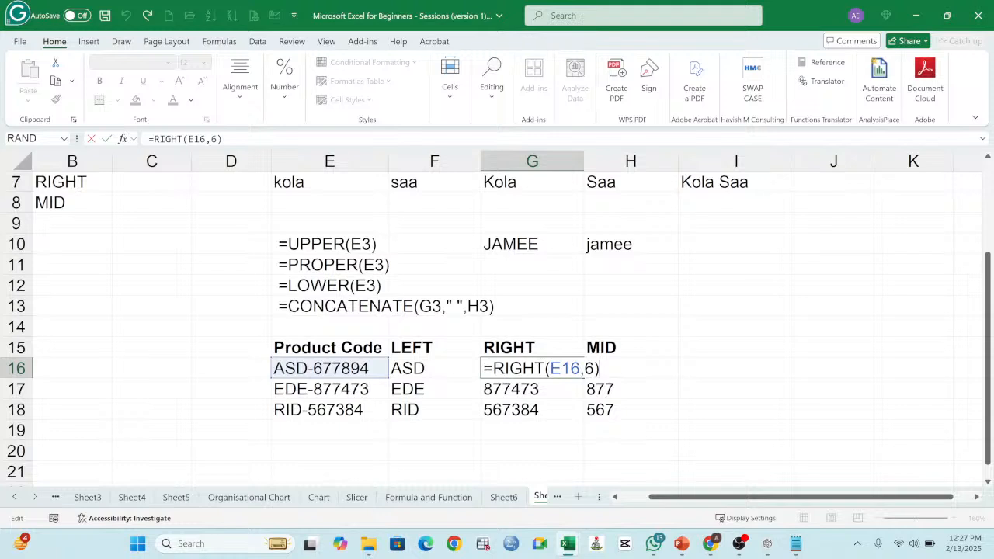
key("Return")
left_click(608, 371)
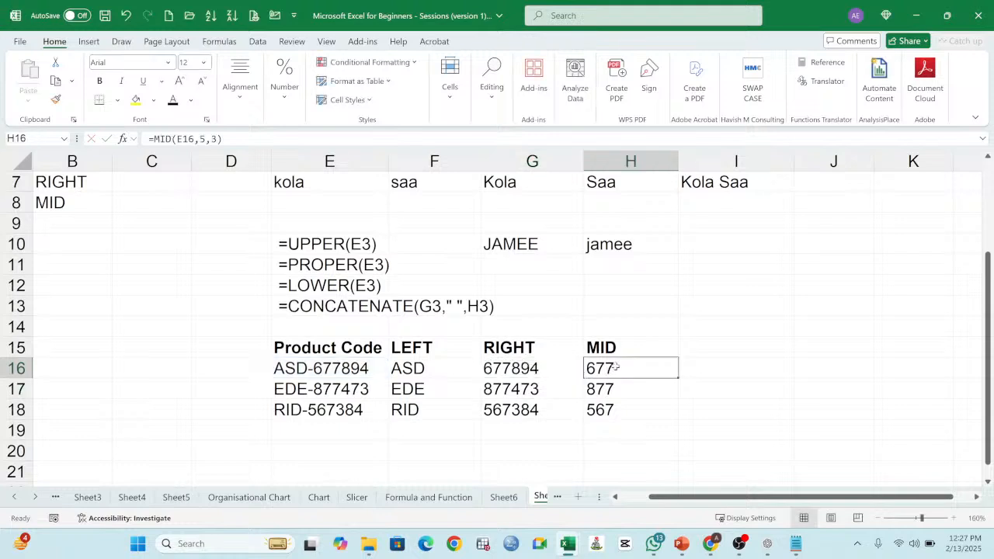
double_click(615, 366)
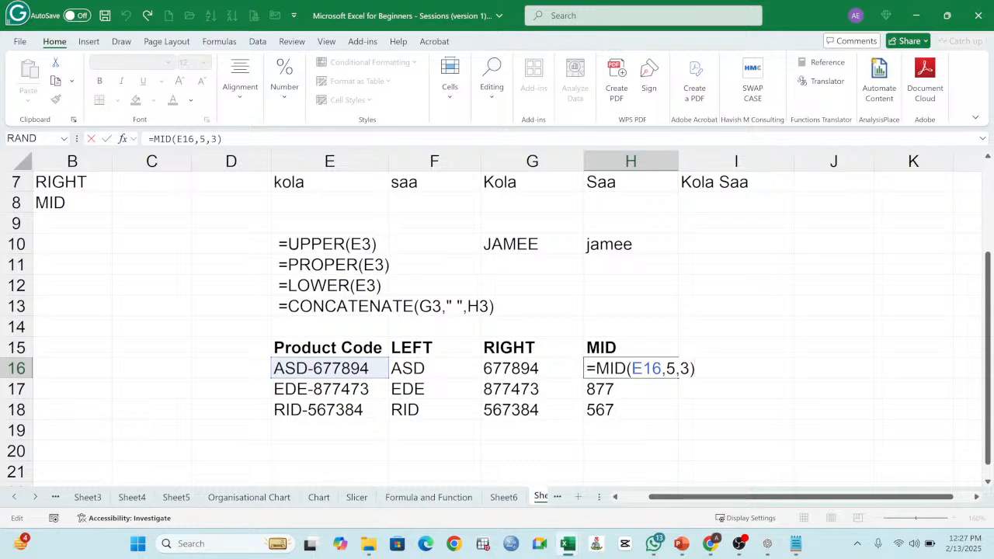
key("Return")
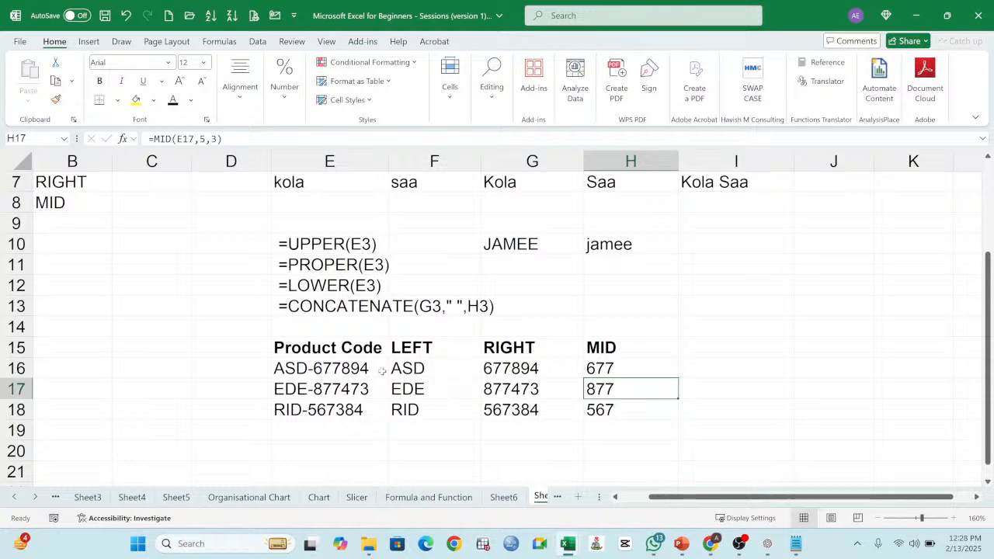
Step: Copy the bold yellow formatting of B2 to LEFT, RIGHT and MID in B6:B8, and widen column B to fit CONCATENATE
scroll(380, 371, "up", 2)
scroll(385, 365, "down", 1)
scroll(163, 362, "up", 1)
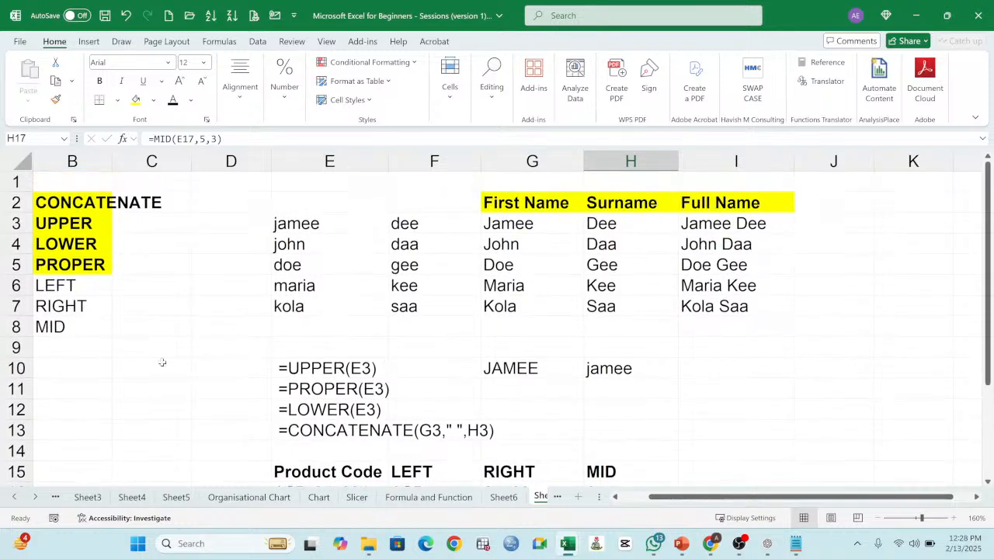
left_click(80, 202)
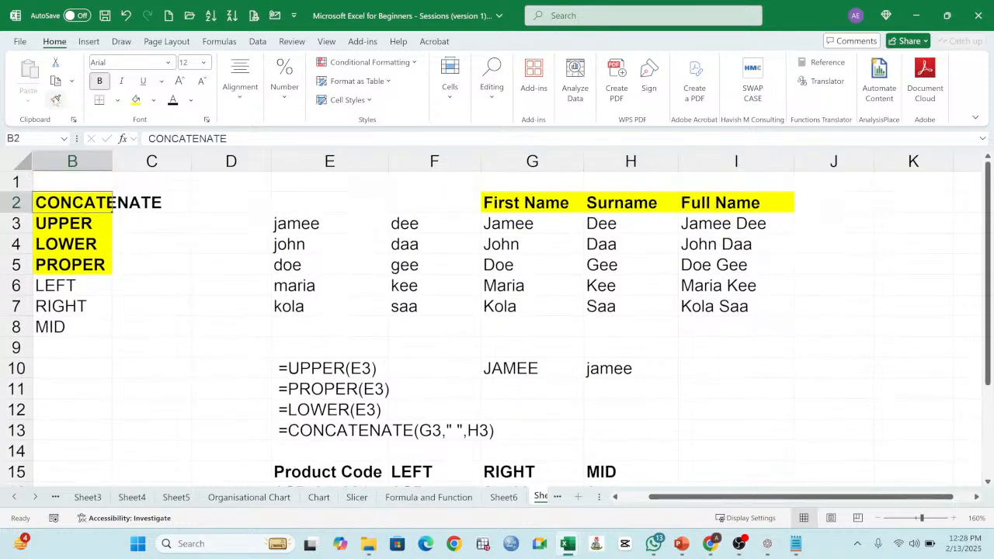
left_click(56, 98)
left_click_drag(75, 284, 76, 326)
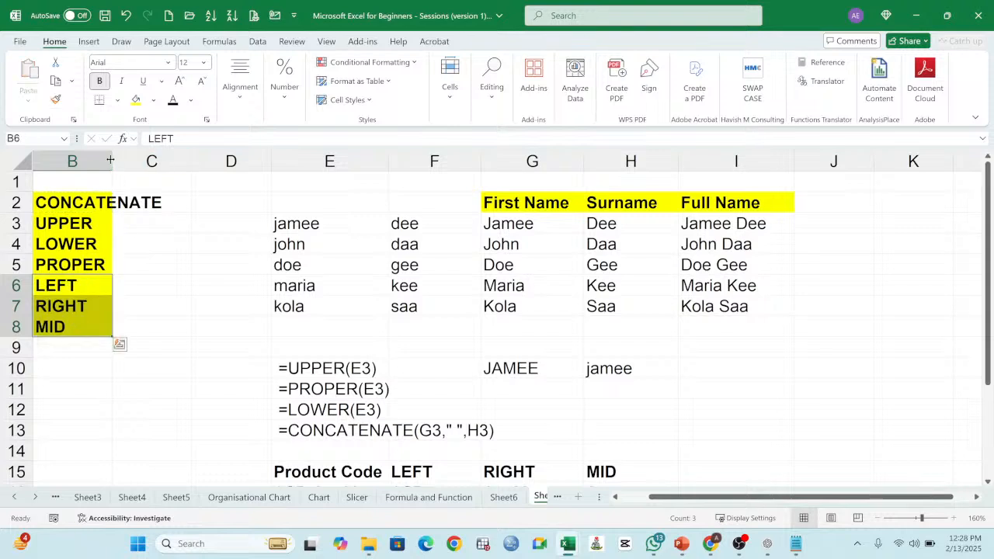
left_click_drag(112, 161, 164, 166)
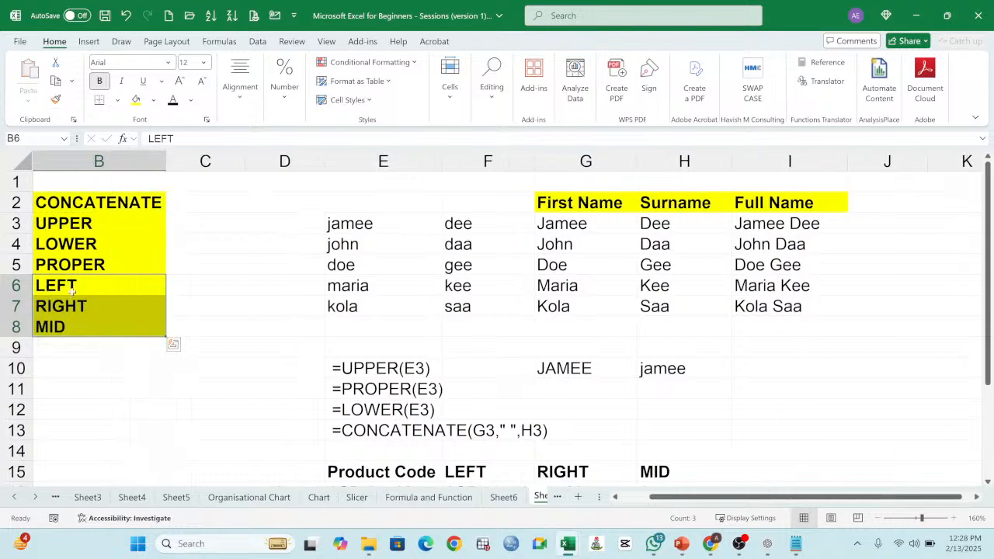
Step: Review the completed text function list in B2:B8, from CONCATENATE down to MID
left_click(91, 202)
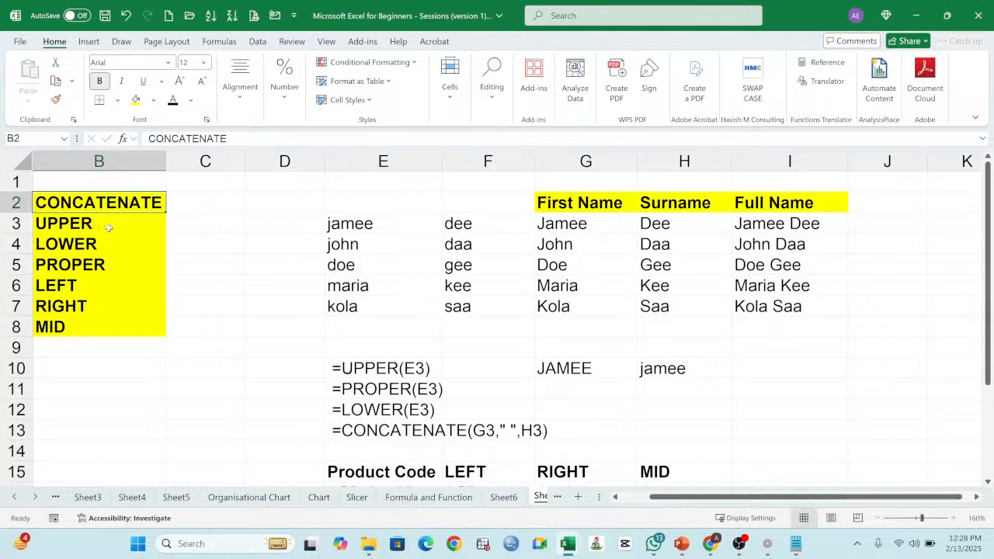
left_click(109, 225)
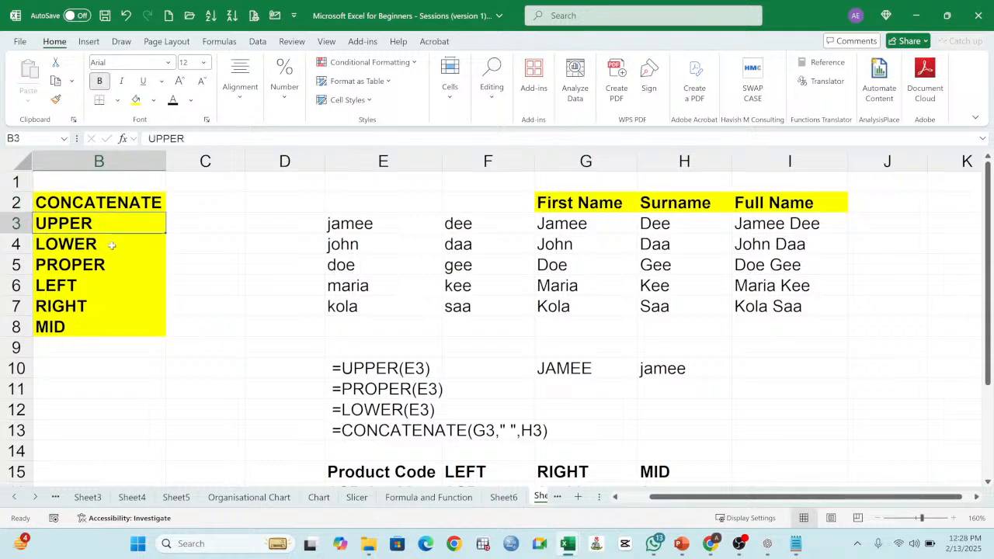
left_click(112, 246)
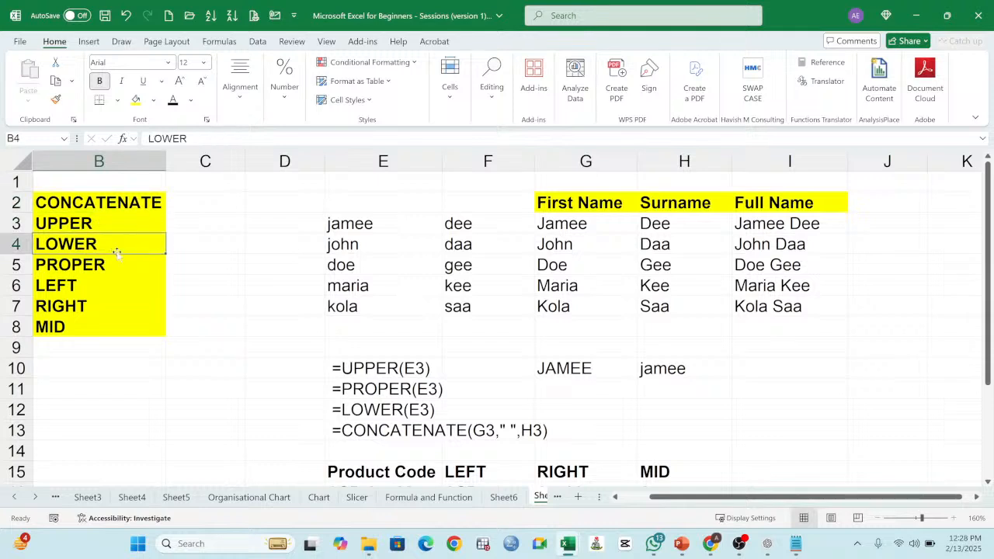
left_click(110, 266)
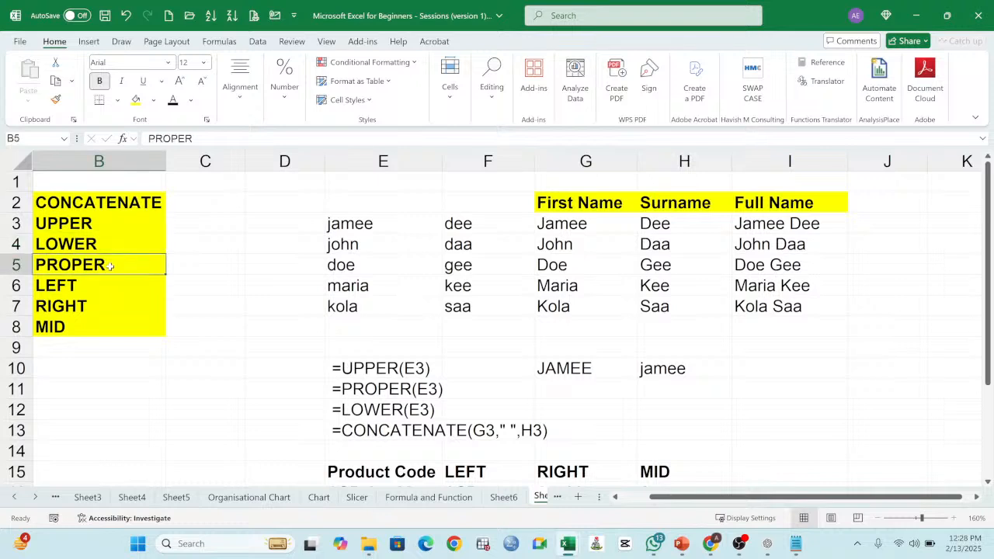
left_click(100, 286)
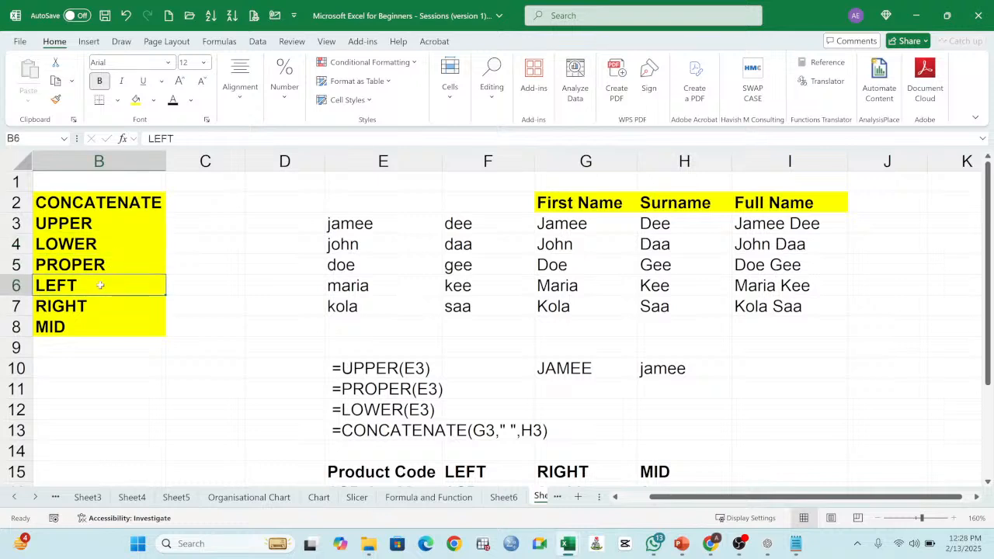
left_click(106, 307)
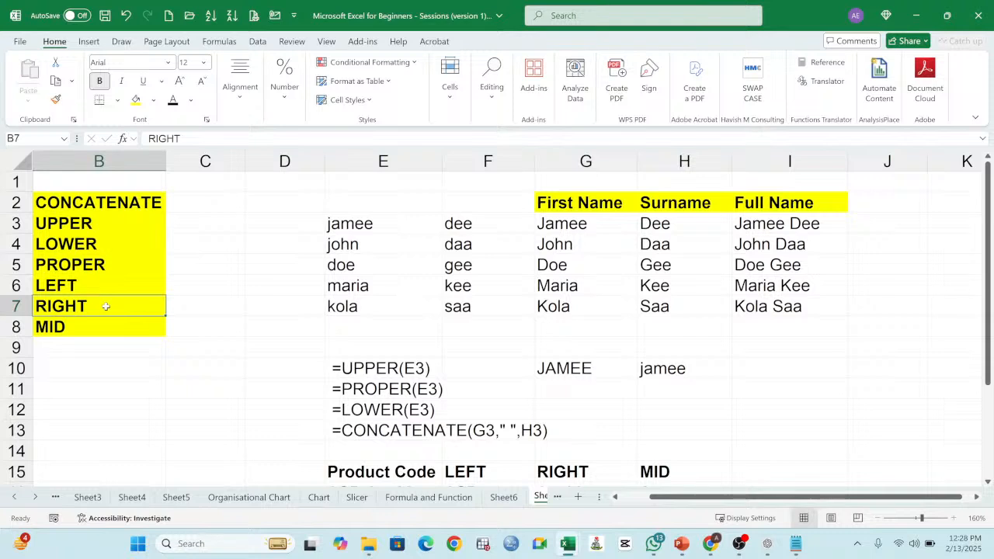
left_click(101, 328)
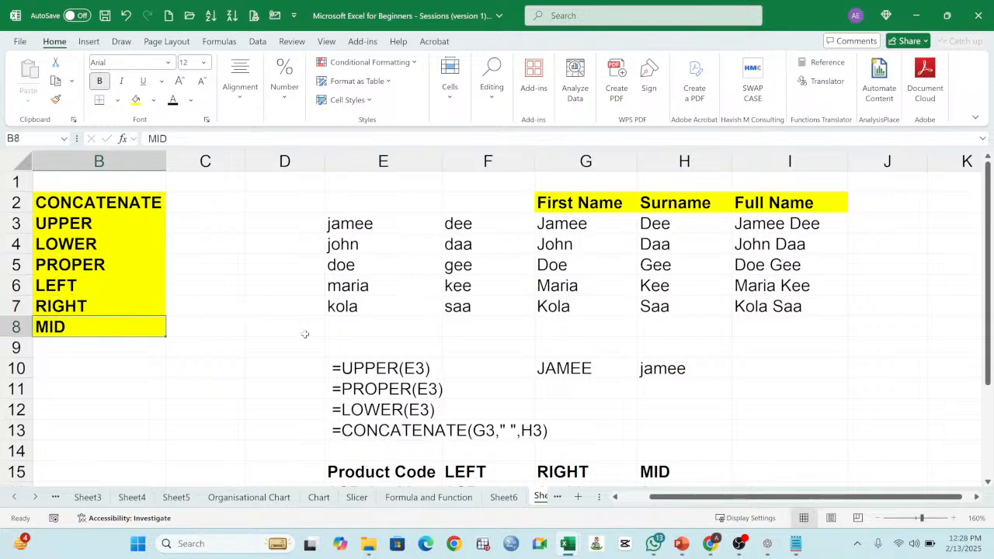
scroll(304, 318, "down", 2)
scroll(306, 318, "up", 2)
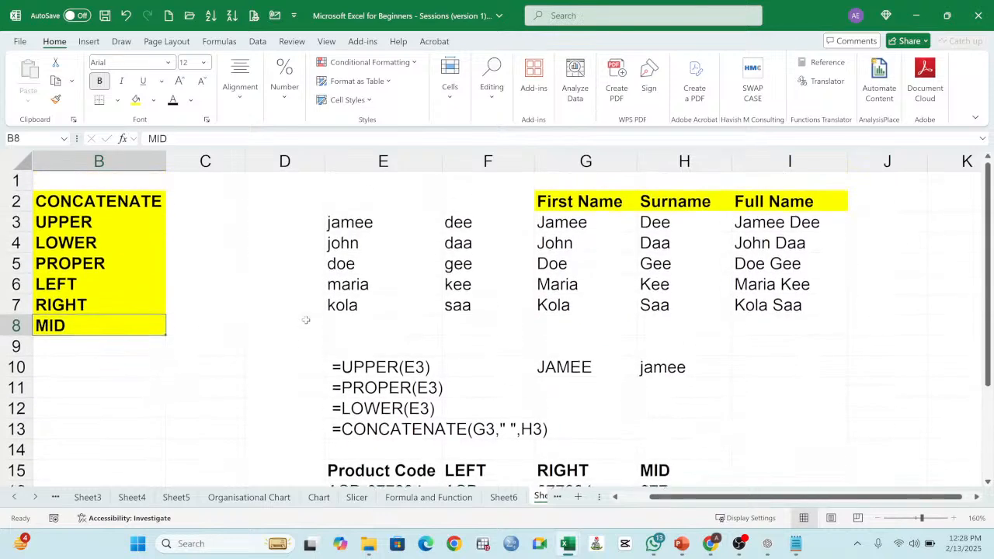
Step: Highlight the Text Functions and Date Functions topics in B4 and B5 of Sheet6 with yellow fill
left_click(511, 502)
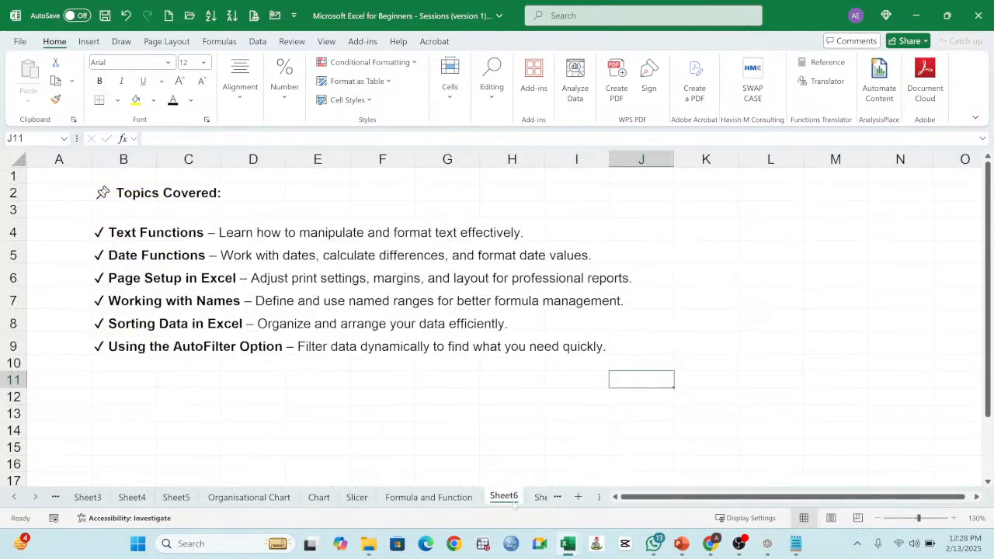
left_click(130, 234)
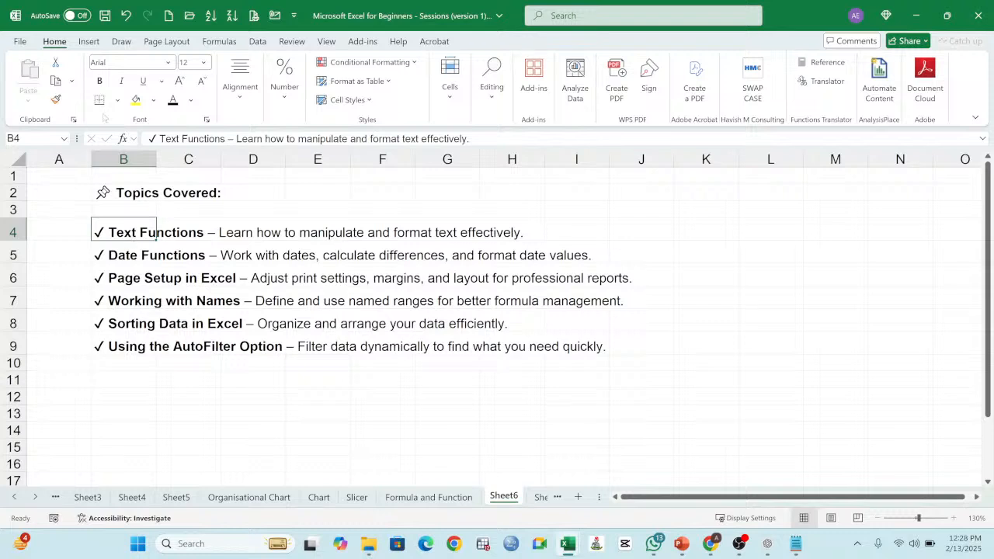
left_click(136, 99)
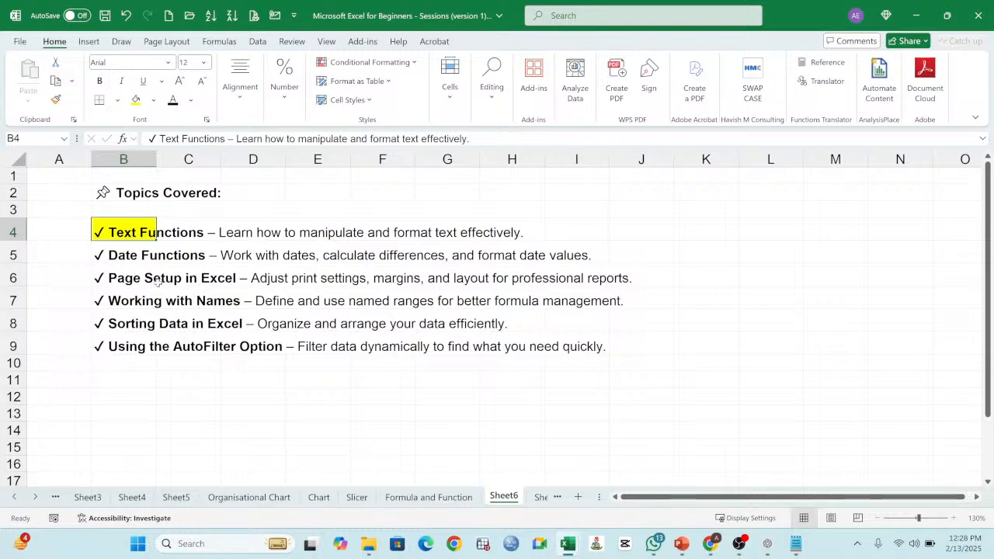
left_click(122, 260)
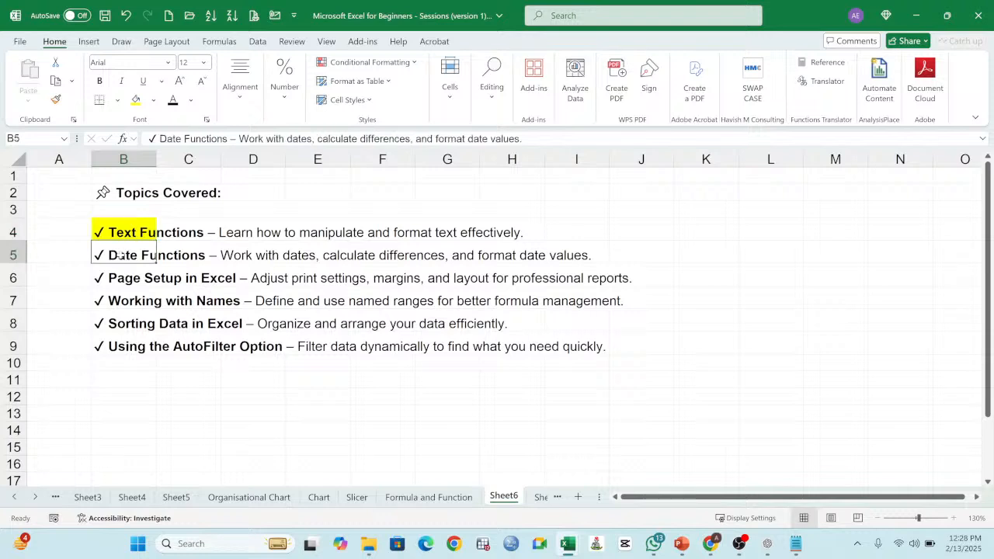
left_click(136, 101)
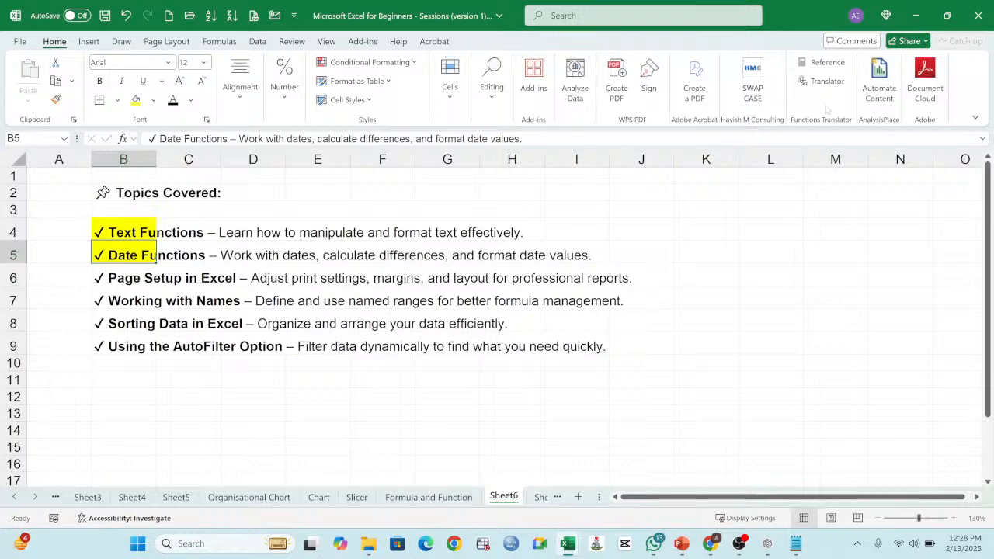
Step: Rename Sheet7, the sheet with the text function examples, as "TEXT Function"
left_click(540, 497)
double_click(503, 496)
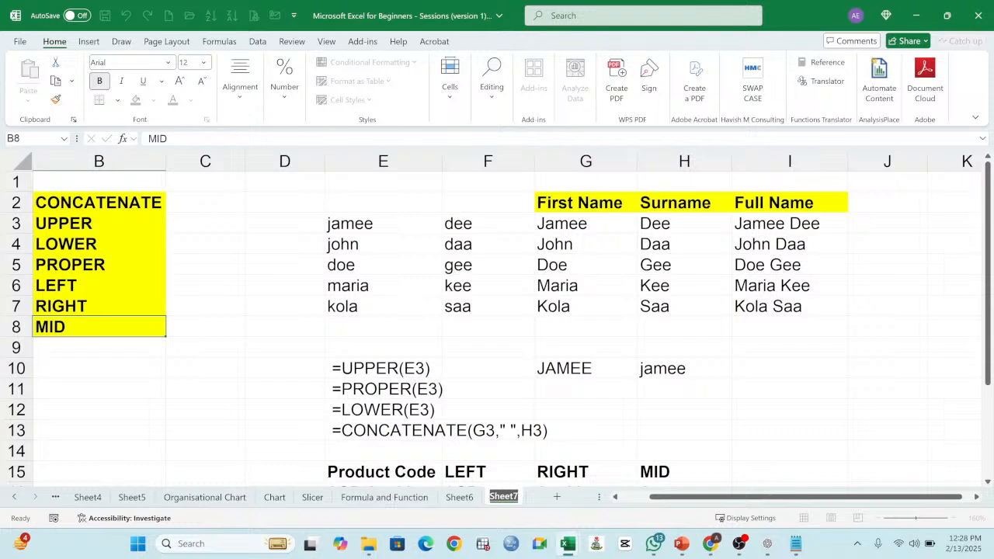
type("TEXT Function")
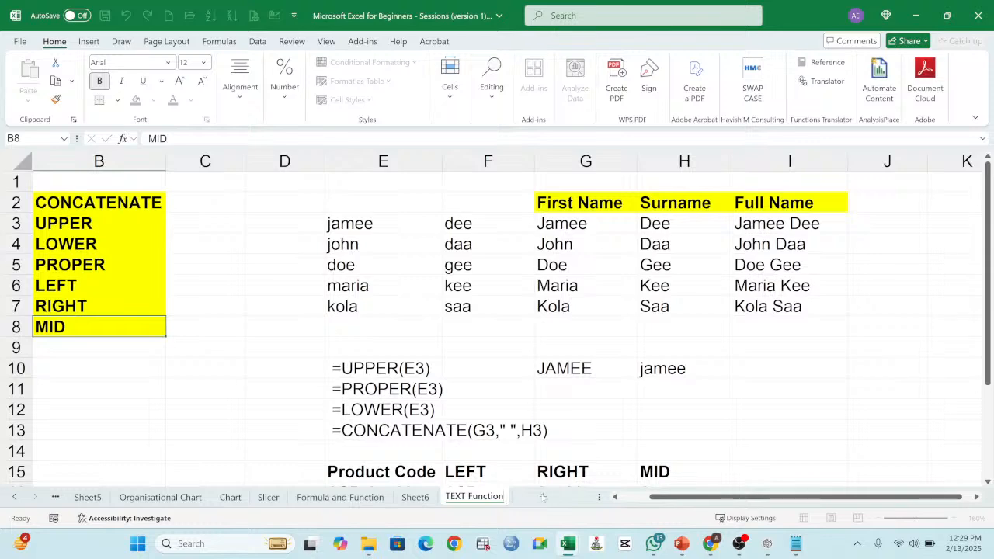
Step: Add a new worksheet after TEXT Function and name it "DATE Functions"
left_click(542, 497)
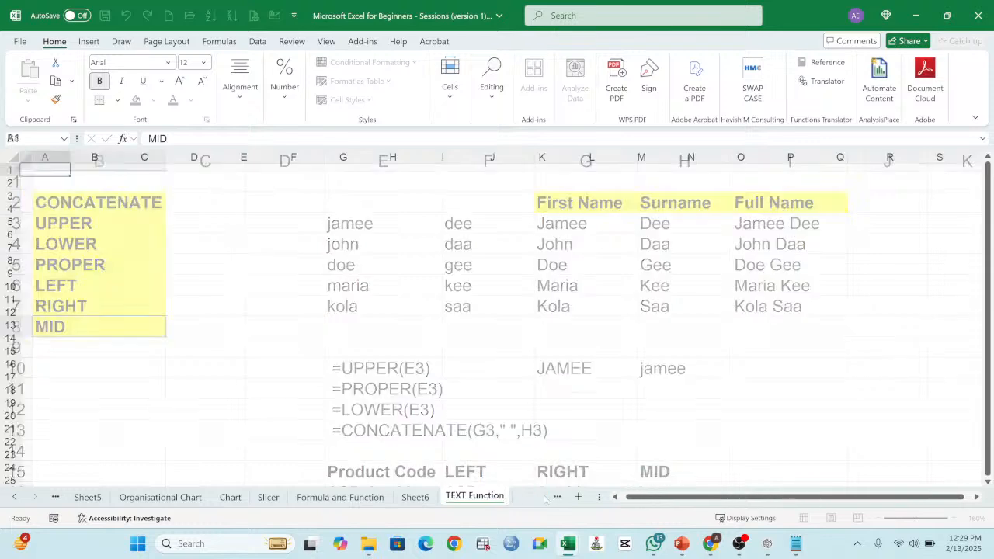
double_click(480, 497)
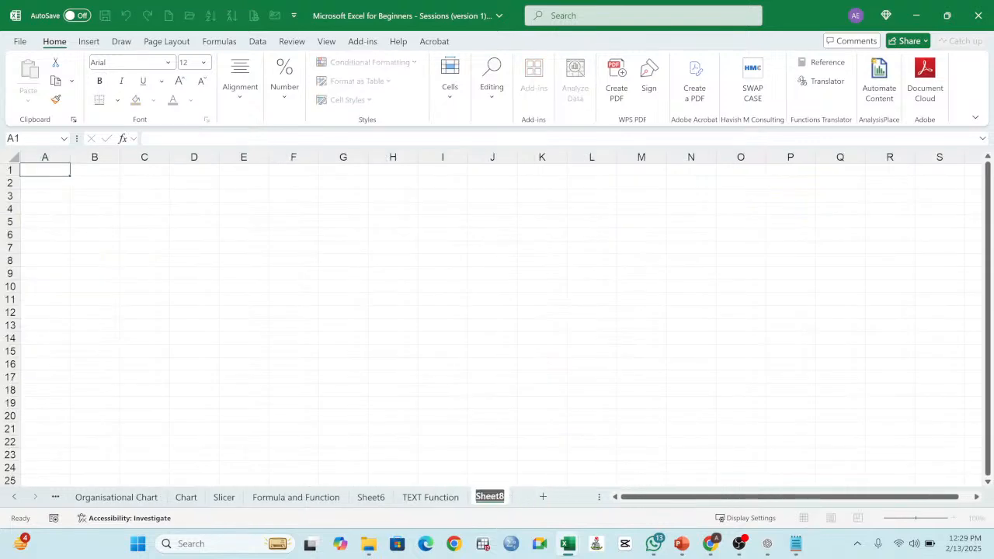
type("DATE Functions")
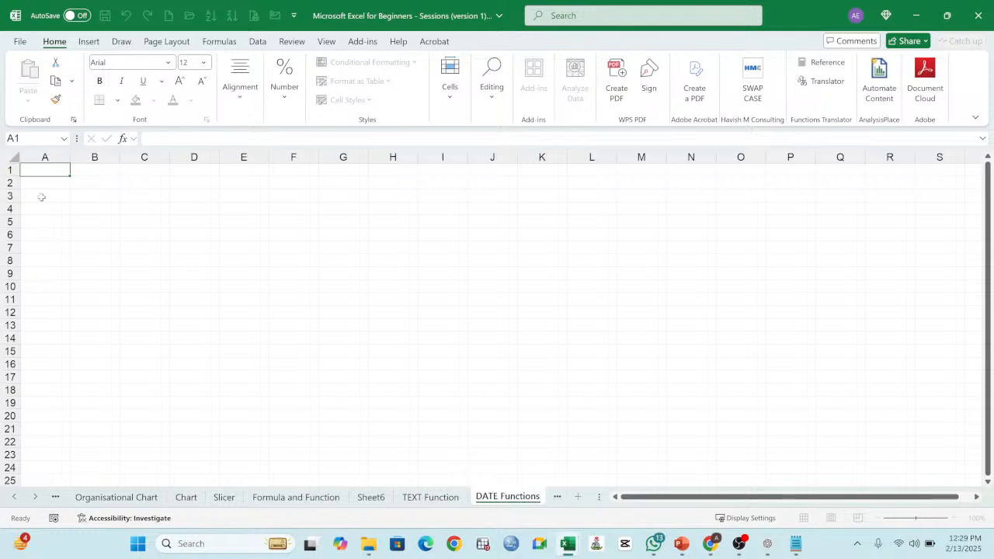
Step: Start the date function list on the DATE Functions sheet by entering TODAY in cell B2
left_click(86, 187)
double_click(952, 519)
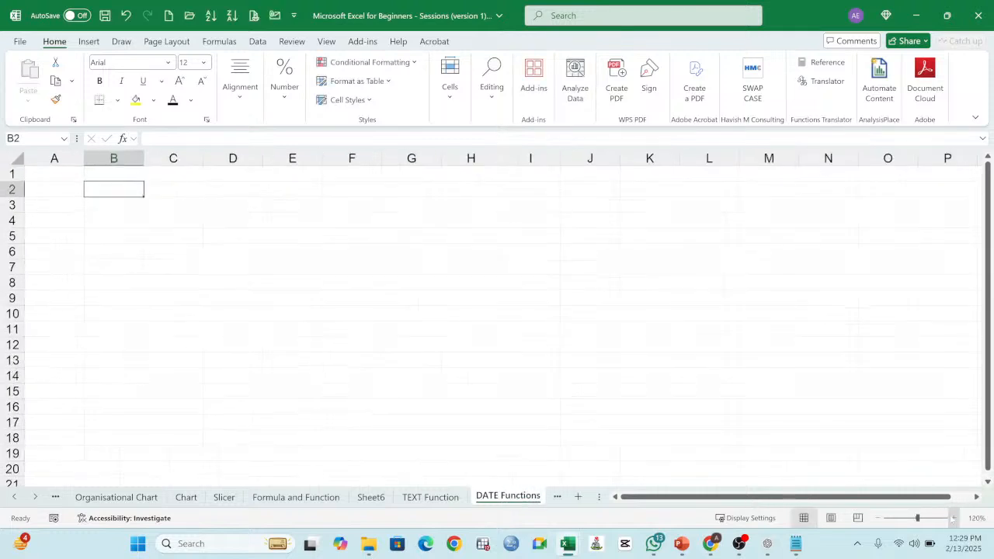
double_click(952, 519)
triple_click(952, 518)
double_click(952, 519)
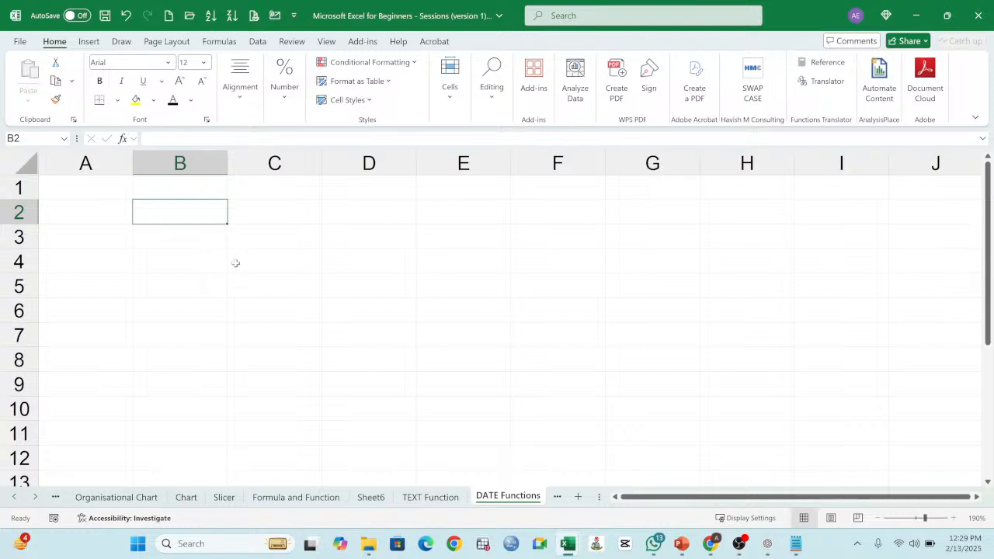
type("toda")
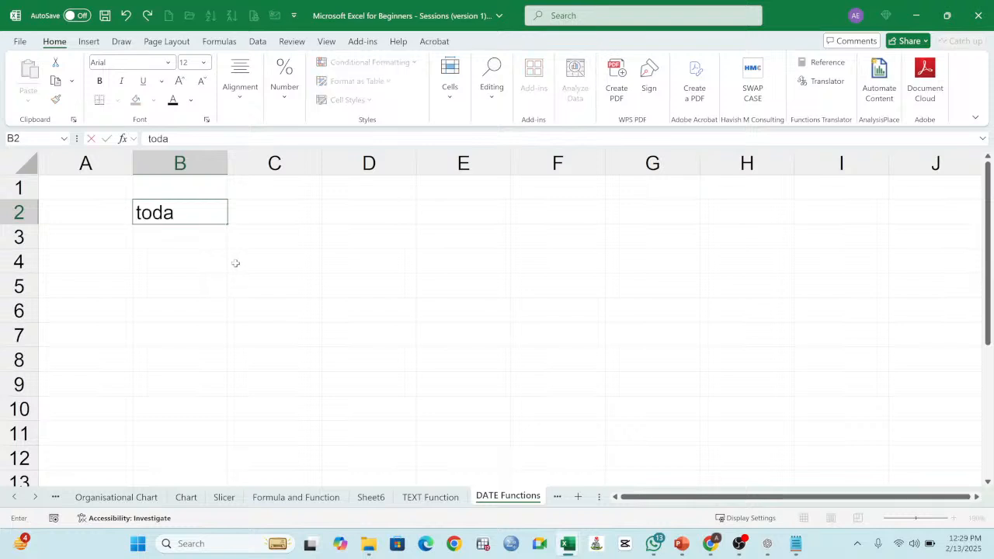
key("BackSpace")
key("BackSpace")
key("BackSpace")
key("BackSpace")
type("TODY")
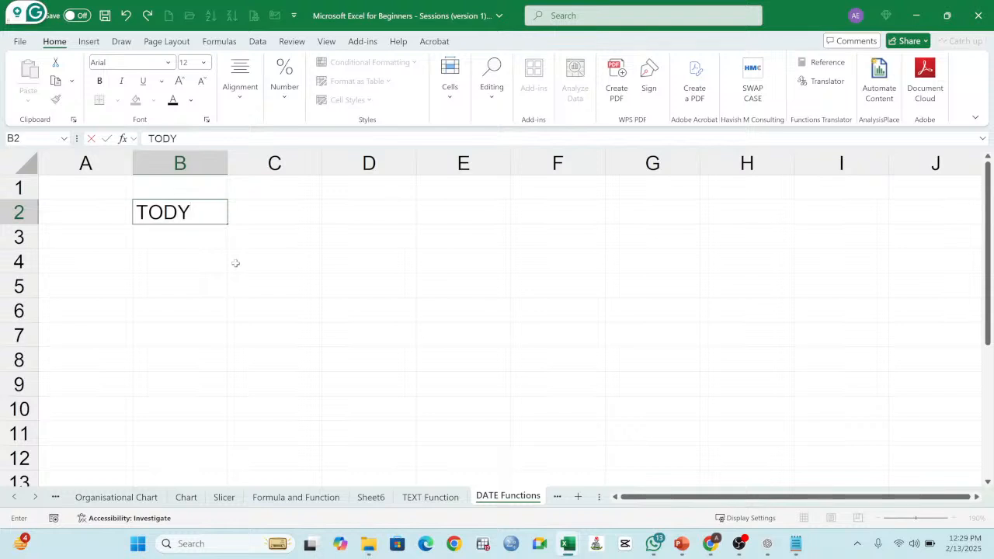
key("BackSpace")
type("AY")
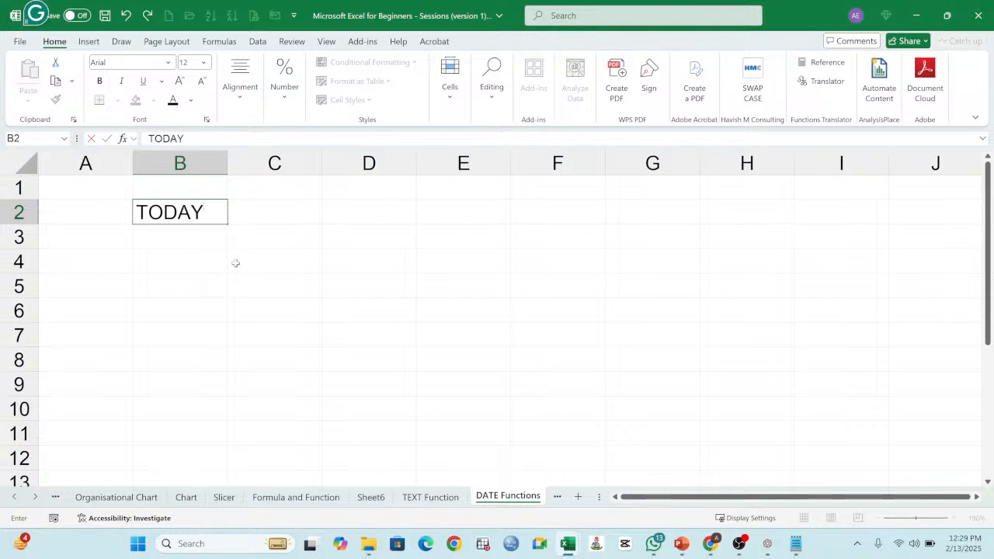
key("Return")
Step: Add NOW in B3 and EOMONTH in B4 to the date function list
type("NOW")
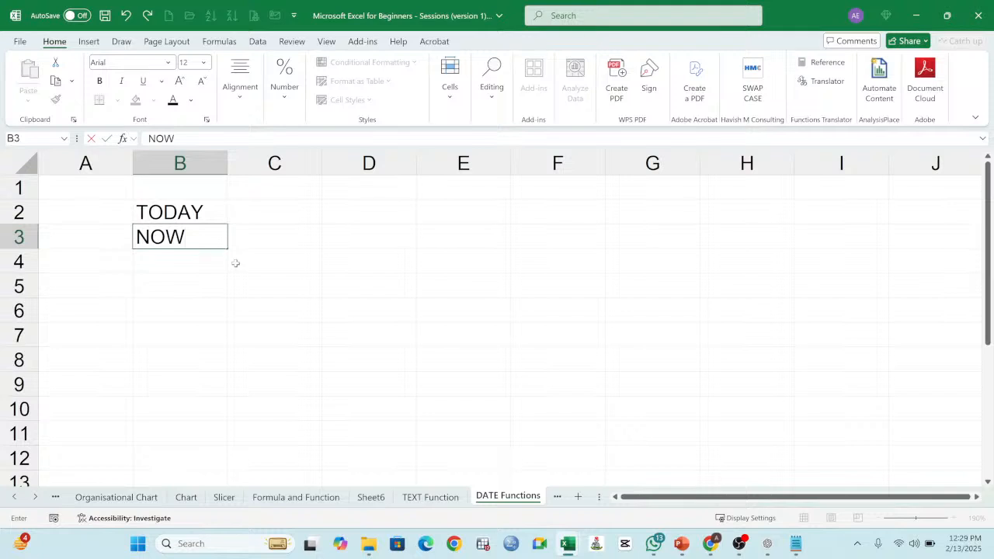
key("Return")
type("EOM")
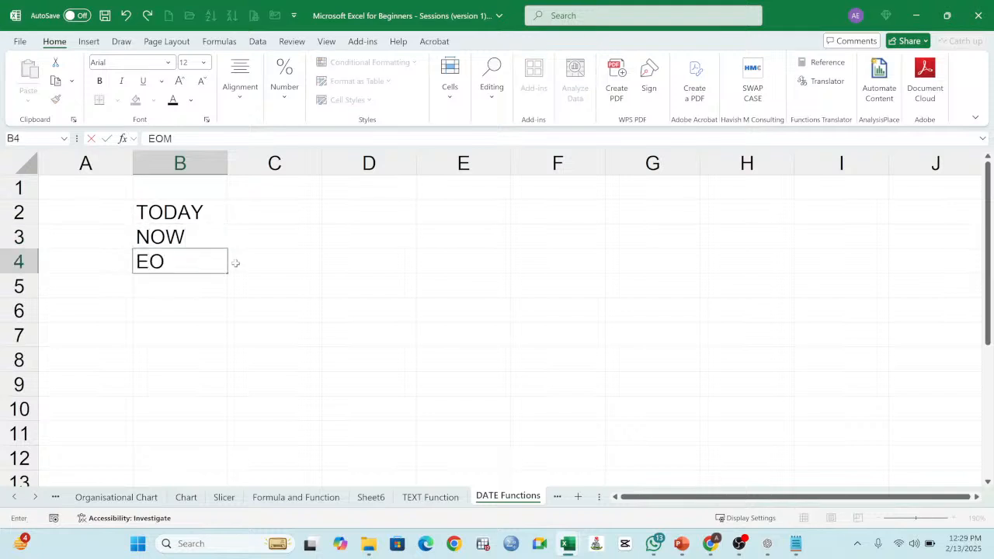
type("ONTH")
key("Return")
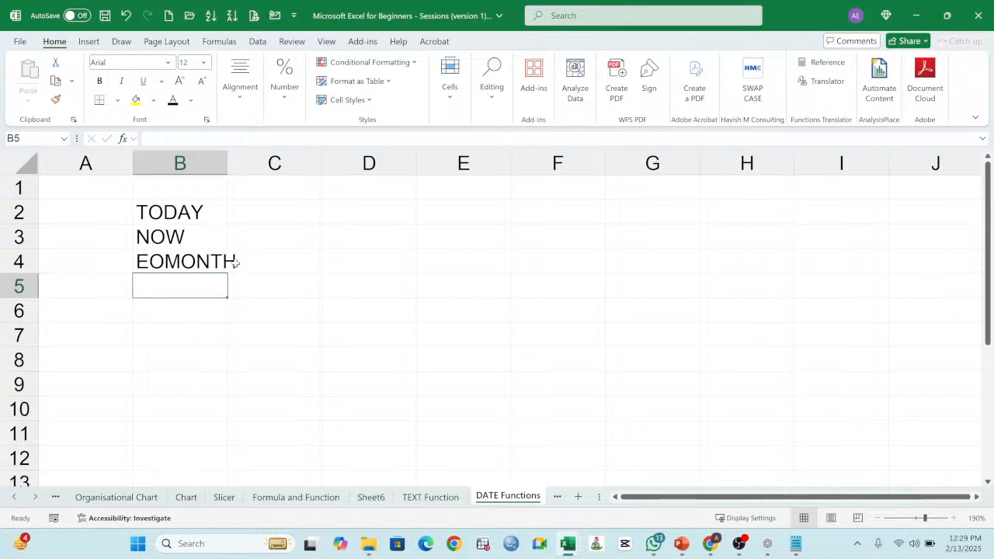
Step: Add YEAR in B5 and MONTH in B6 to the date function list
type("W")
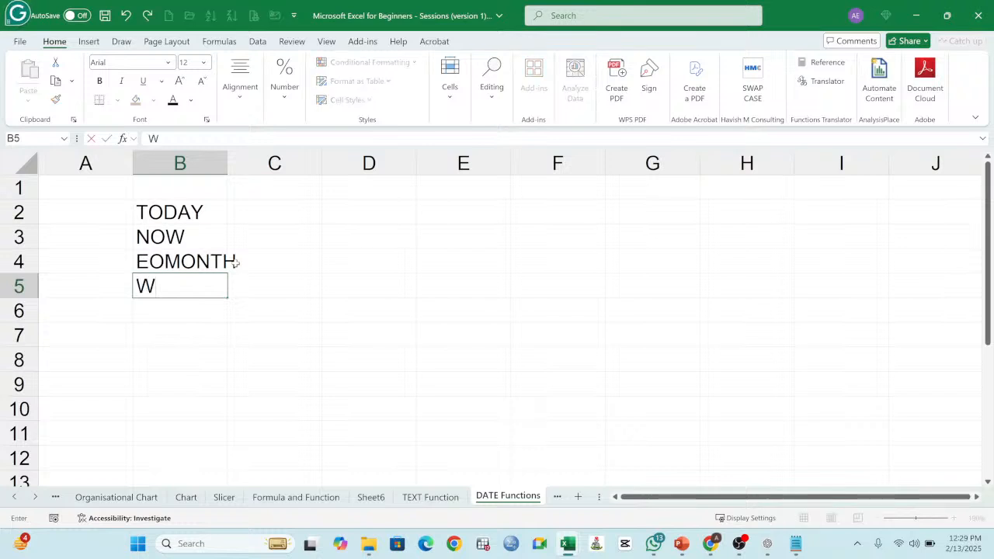
key("BackSpace")
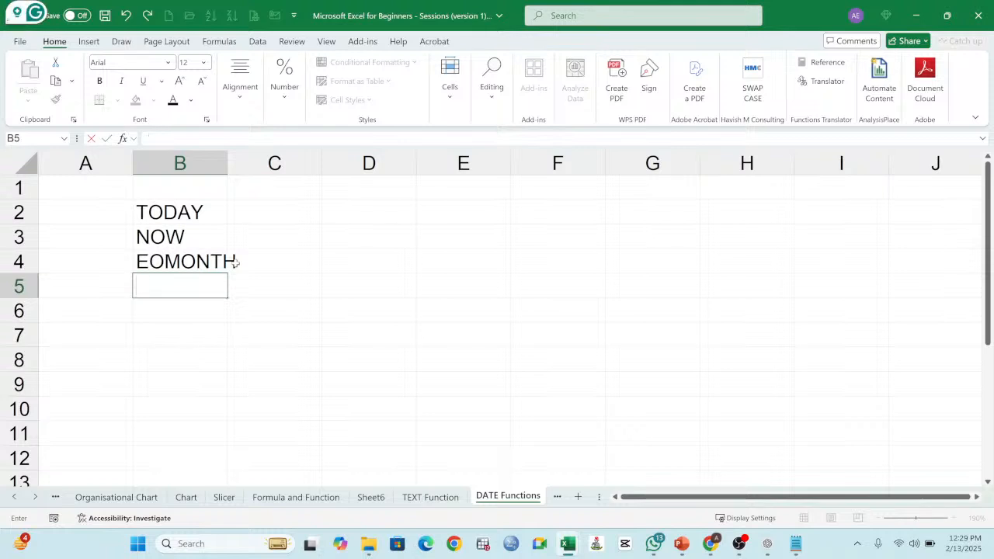
type("YEAR")
key("Return")
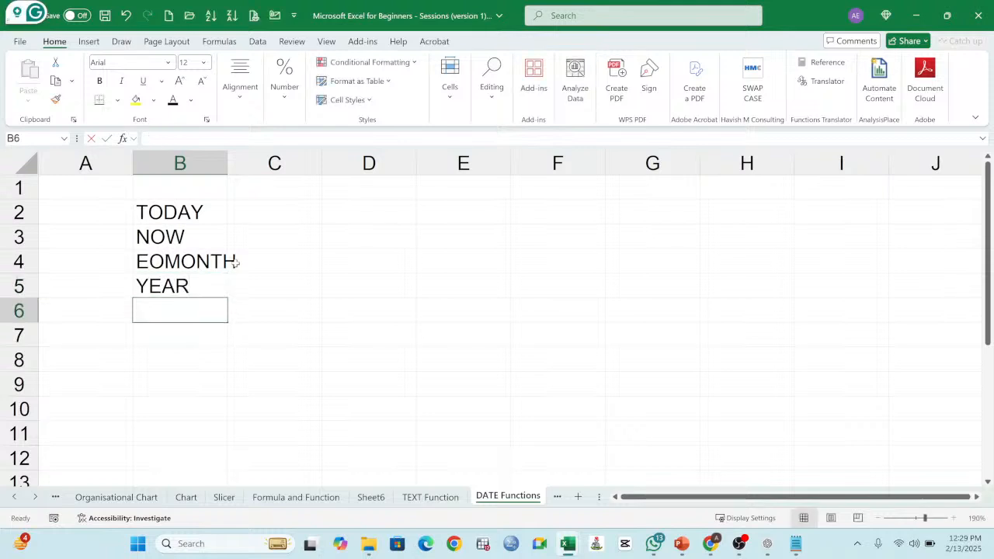
type("MONTGH")
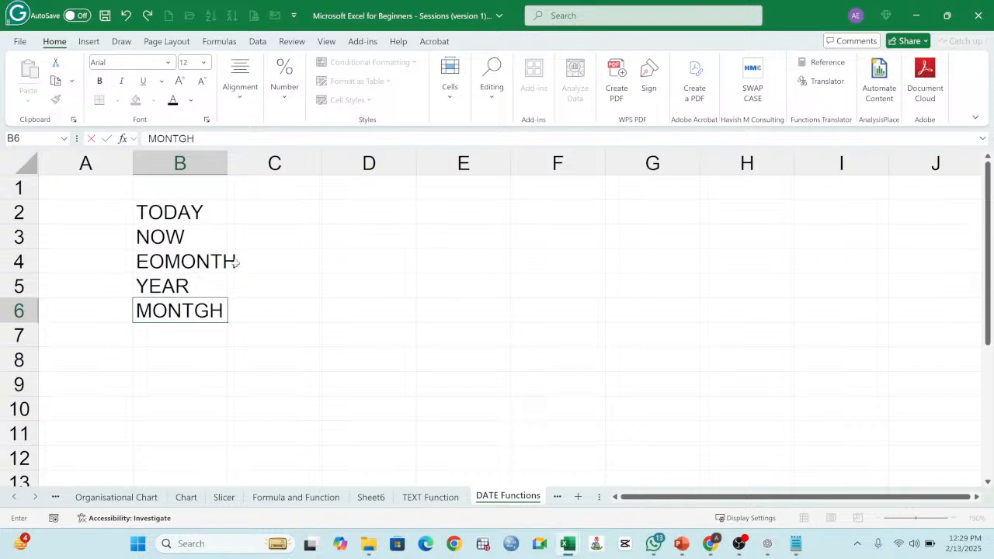
key("BackSpace")
key("BackSpace")
type("H")
key("Return")
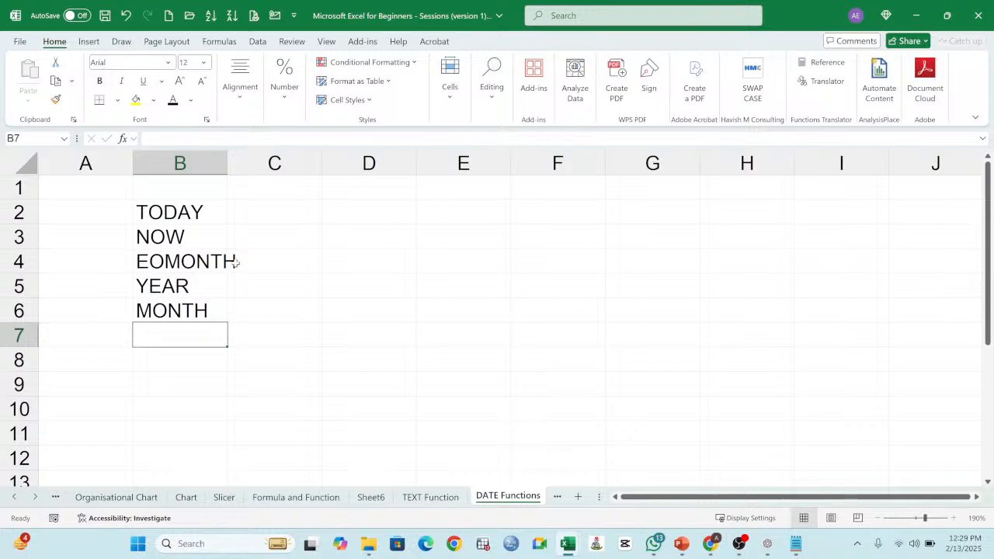
Step: Add NETWORKDAY in B7 and WORKDAY in B8 to the date function list
type("NETWO")
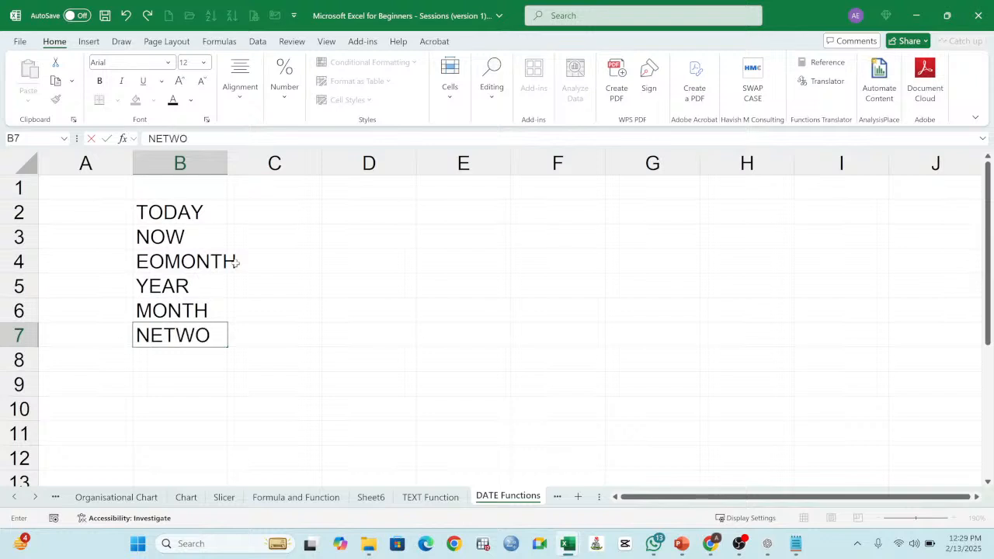
type("RKDAY")
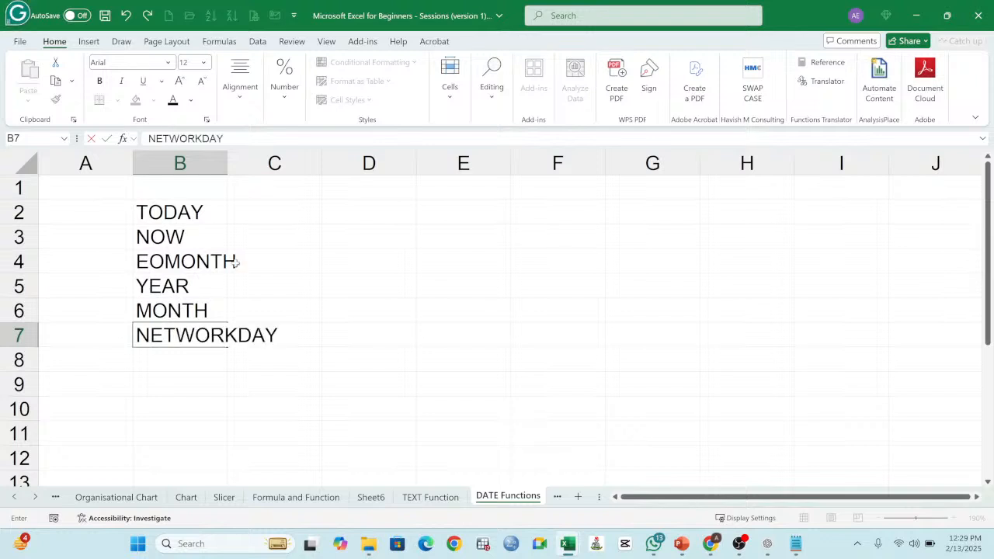
key("Return")
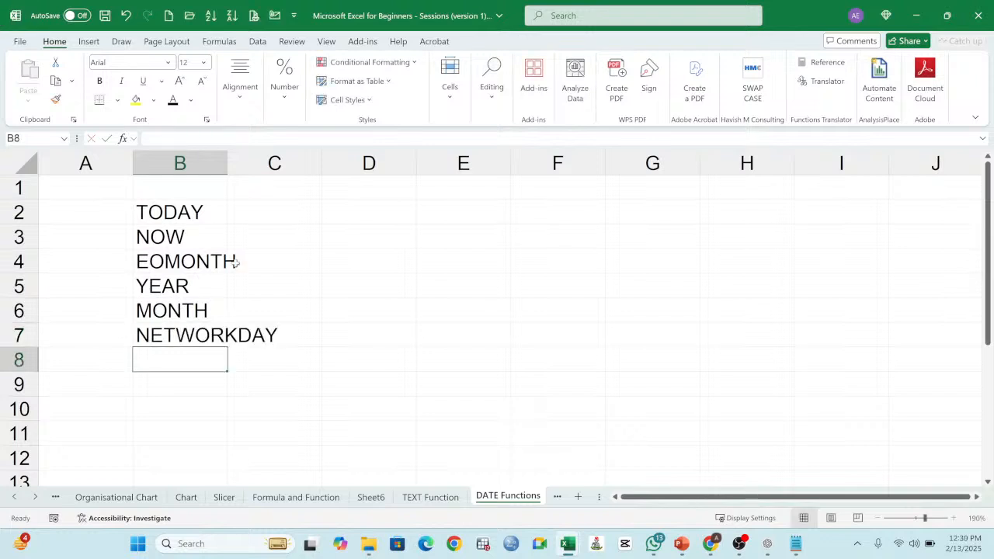
type("WORK")
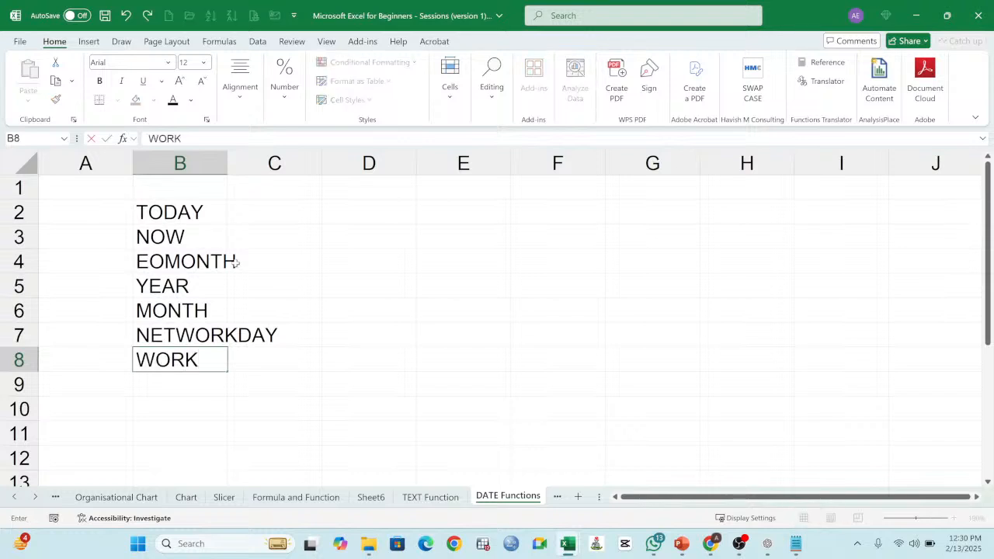
type("DAY")
key("Return")
Step: Add WEEKDAY in B9 and widen column B so that the longest function name fits
type("WEE")
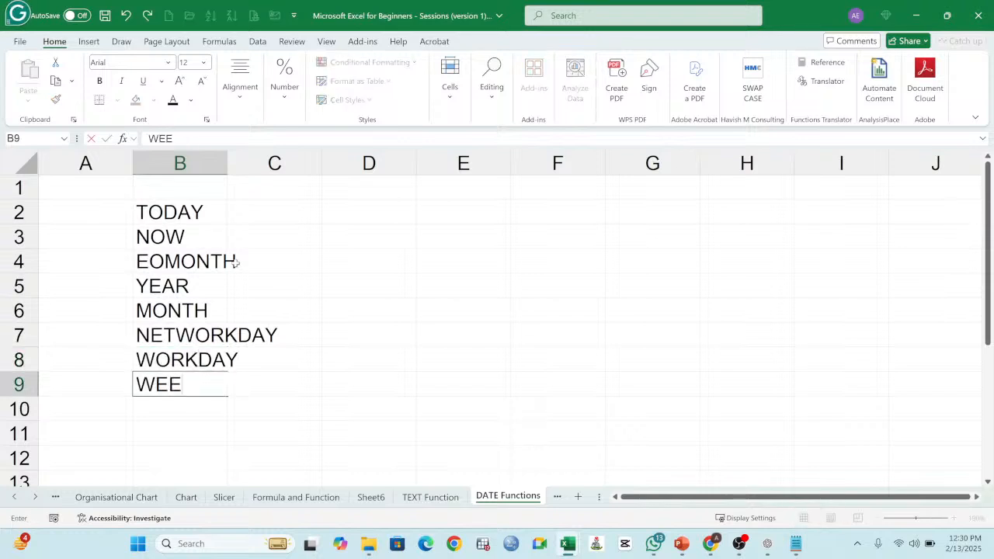
type("KDAY")
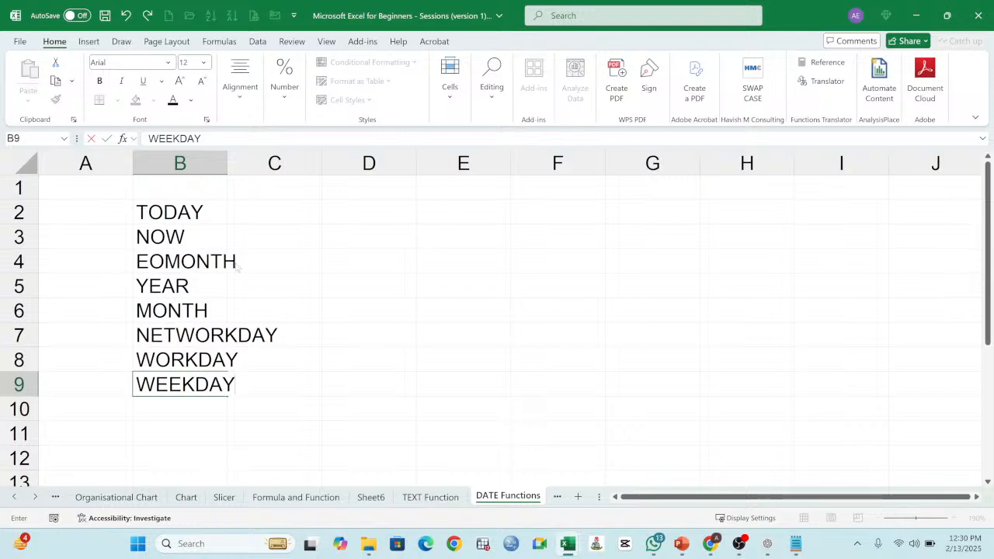
left_click(231, 225)
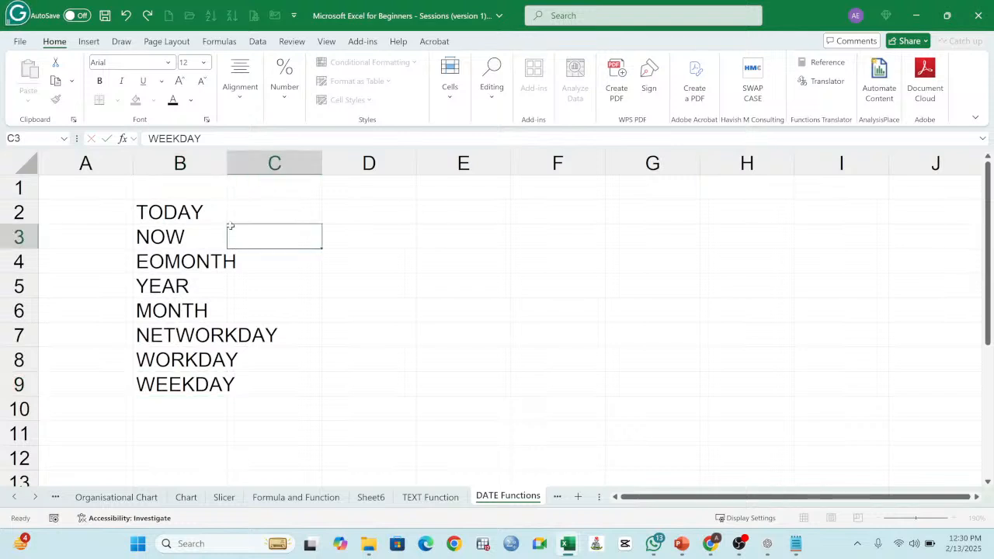
left_click_drag(226, 163, 285, 163)
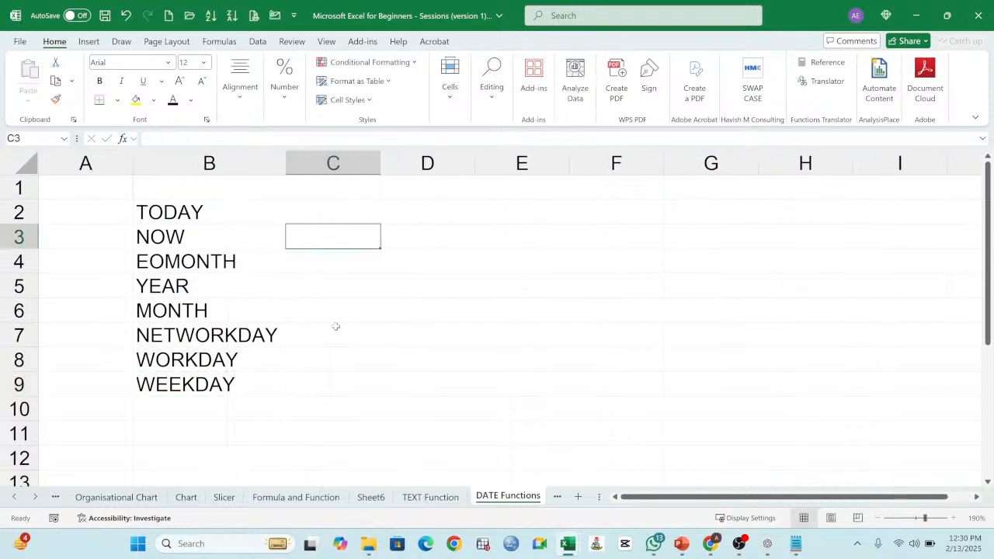
Step: Enter the formula =TODAY() in cell D2 to return the current date
left_click(407, 212)
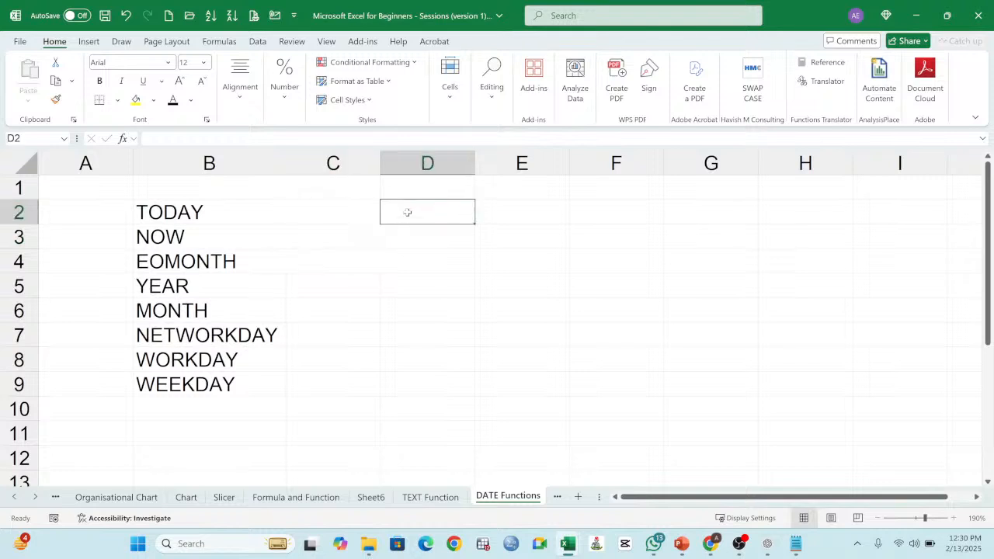
left_click(326, 214)
left_click(409, 212)
type("=")
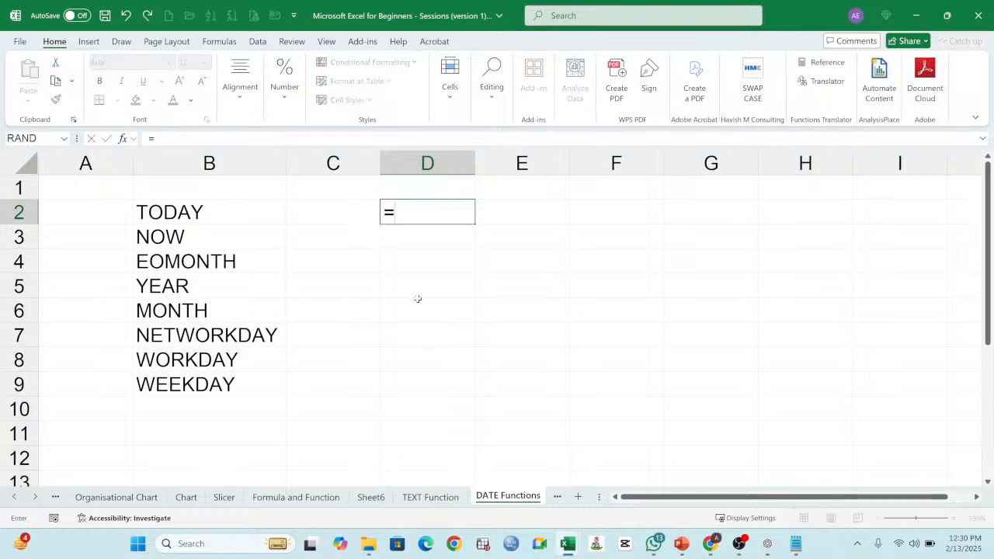
type("TODAY()")
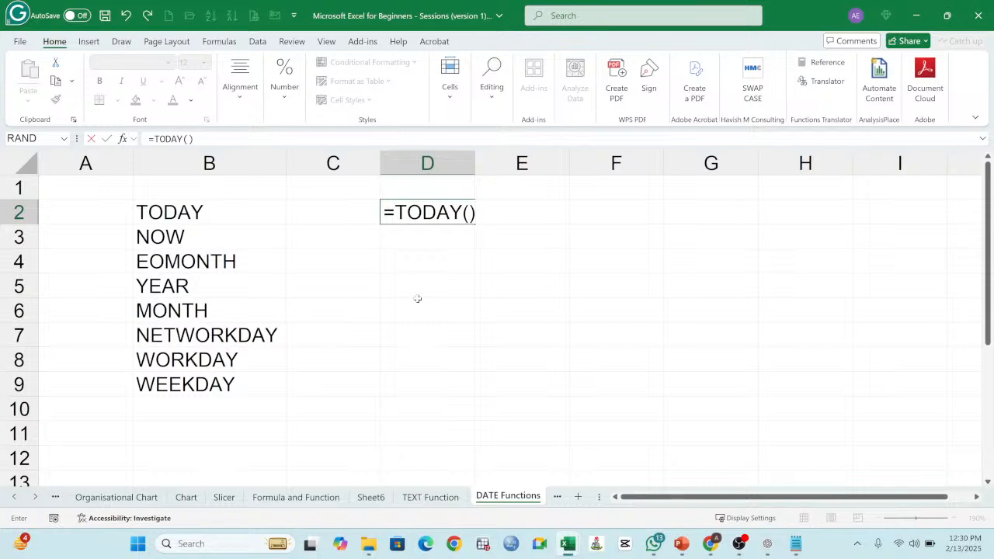
key("Return")
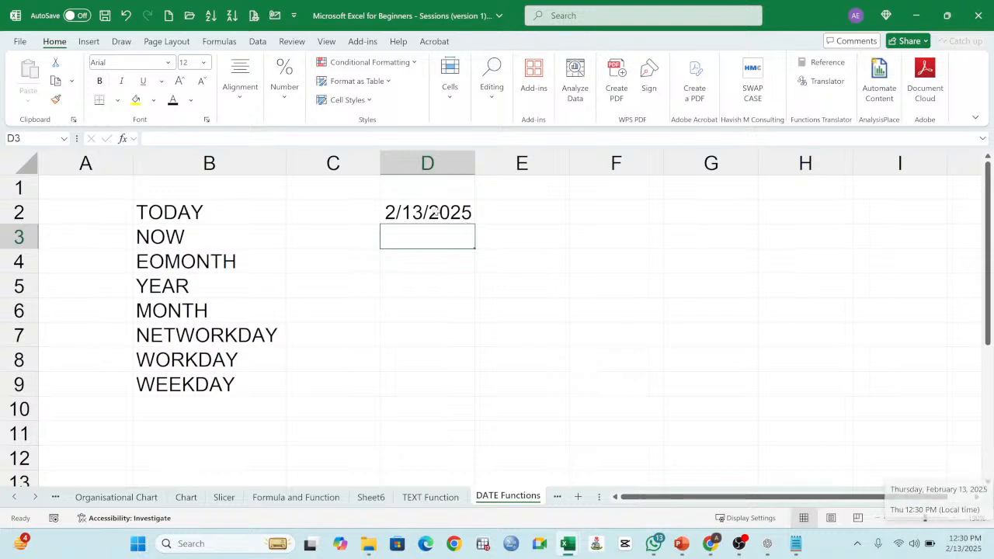
Step: Examine the TODAY formula and its result in D2, comparing the date with the system clock
left_click(437, 213)
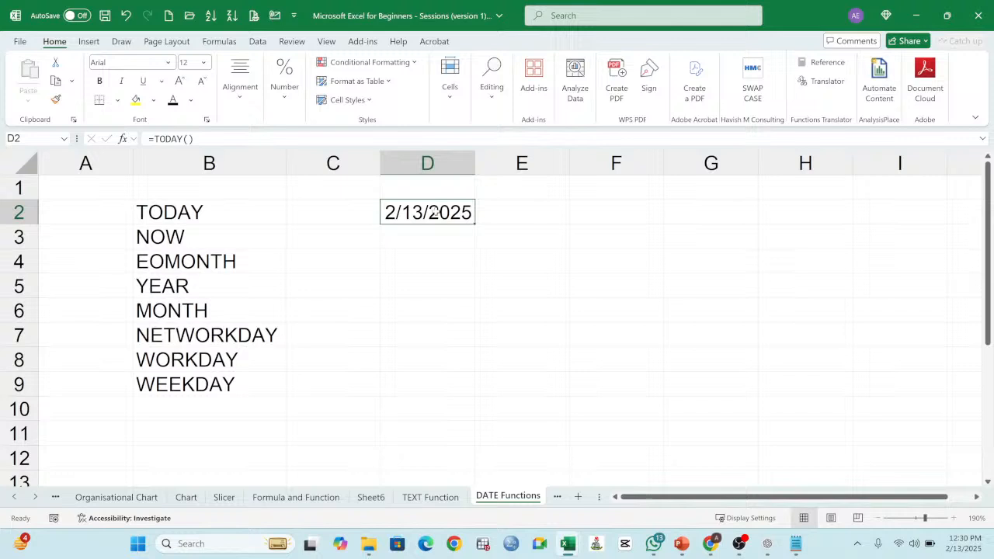
left_click(405, 190)
left_click(437, 217)
left_click(432, 190)
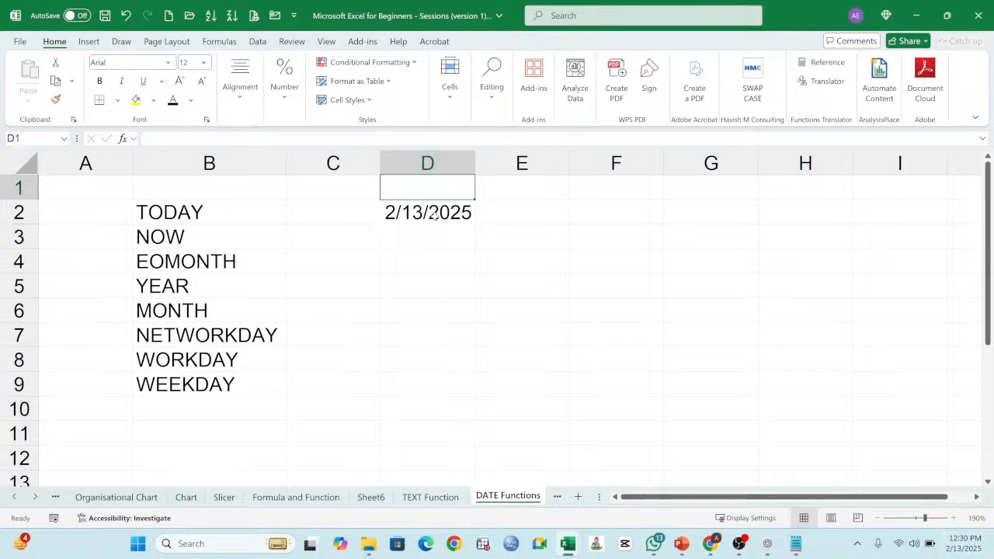
left_click(436, 217)
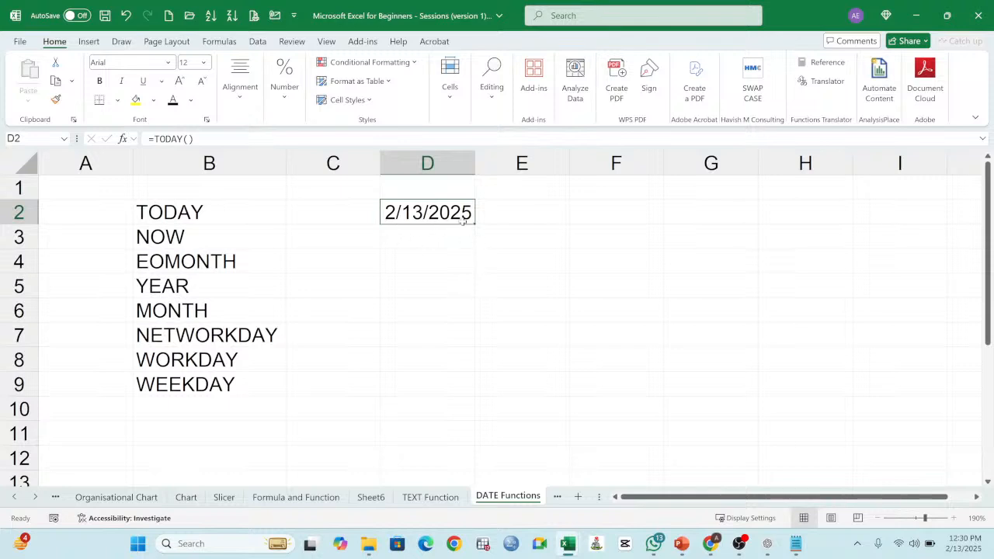
left_click(434, 194)
left_click(433, 215)
mouse_move(969, 548)
left_click(402, 193)
left_click(414, 215)
double_click(441, 208)
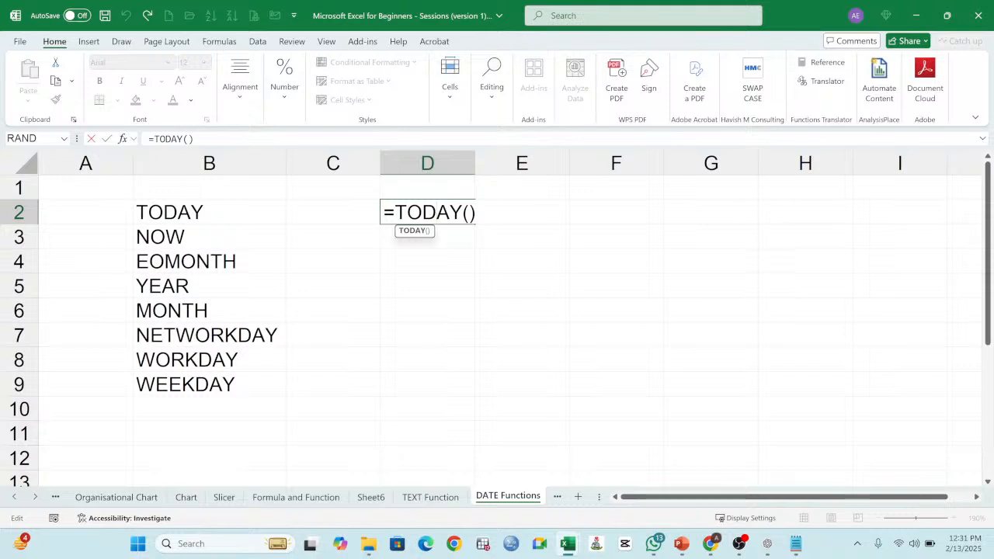
key("Return")
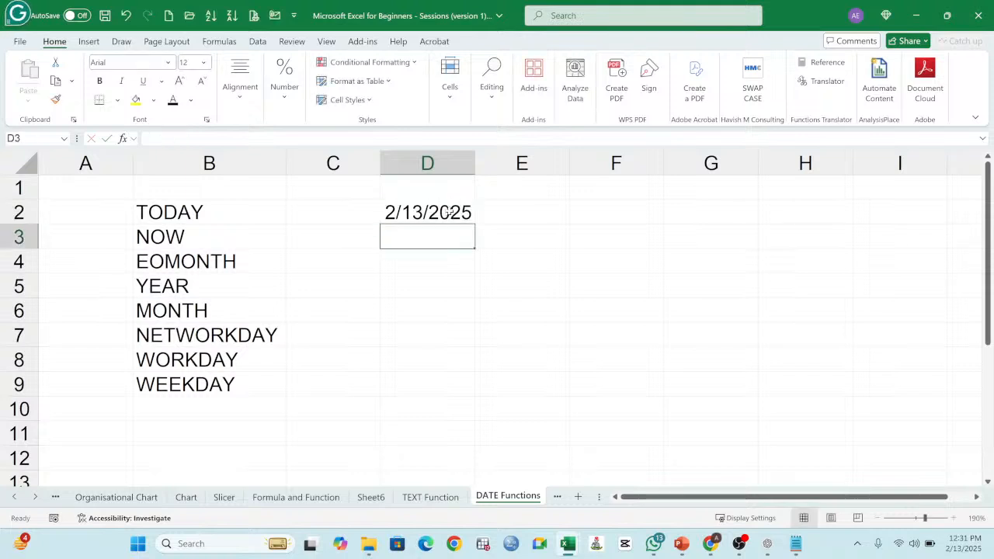
left_click(449, 212)
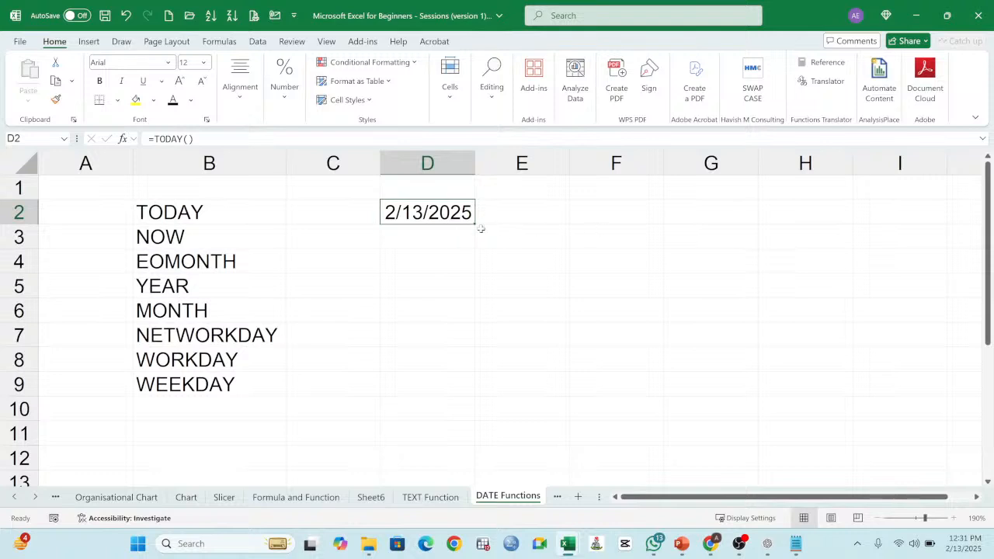
left_click(519, 212)
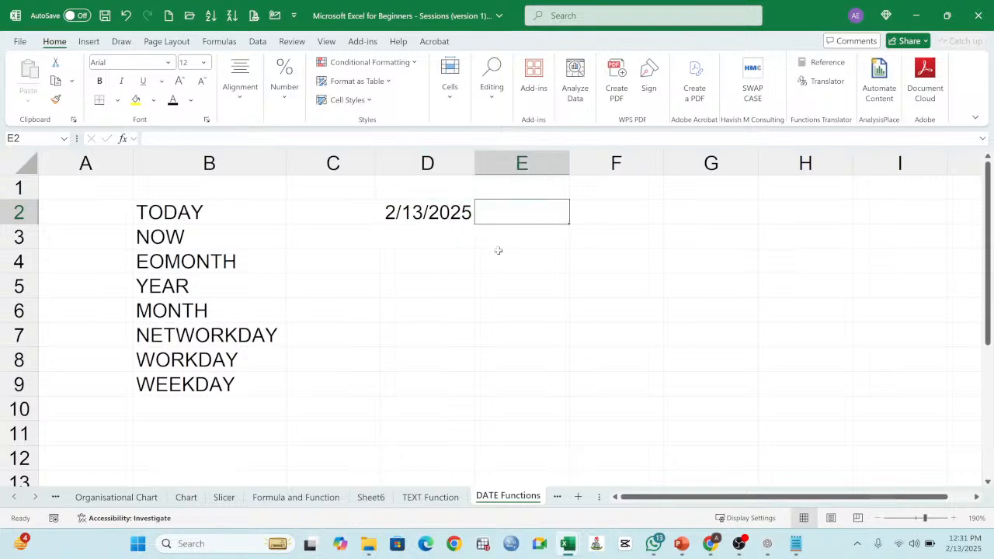
Step: Extend the formula in D2 to =TODAY()+1 to return tomorrow's date, and review it
left_click(448, 216)
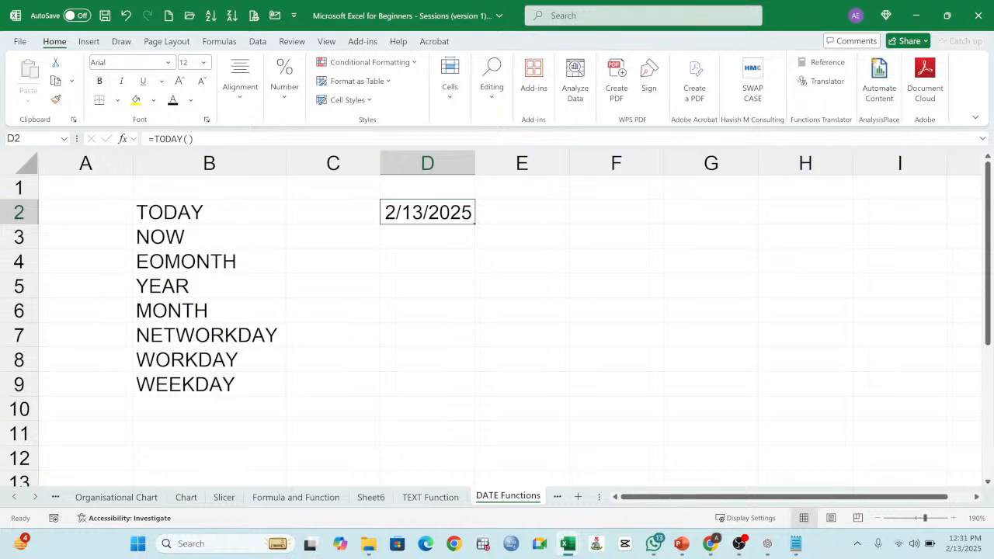
key("F2")
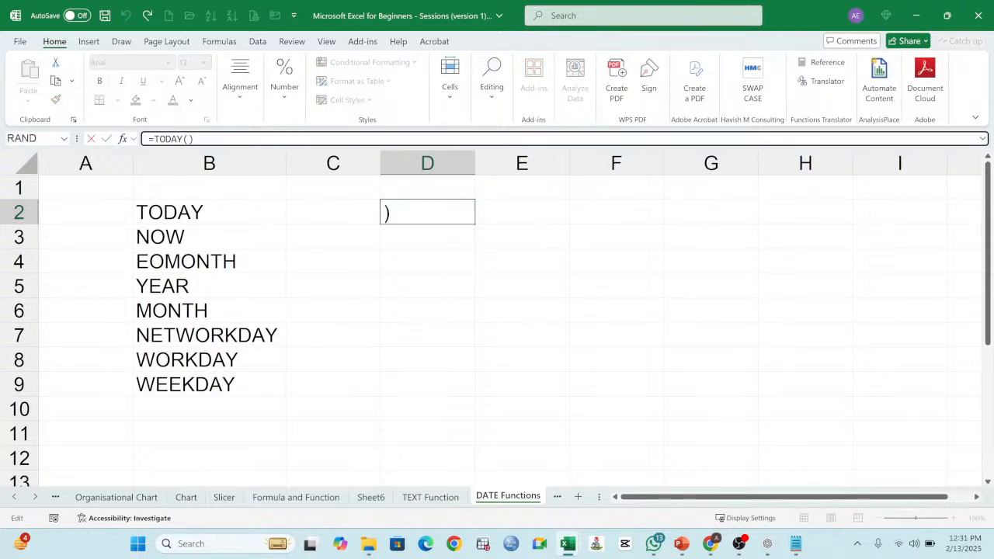
type("+1")
key("Return")
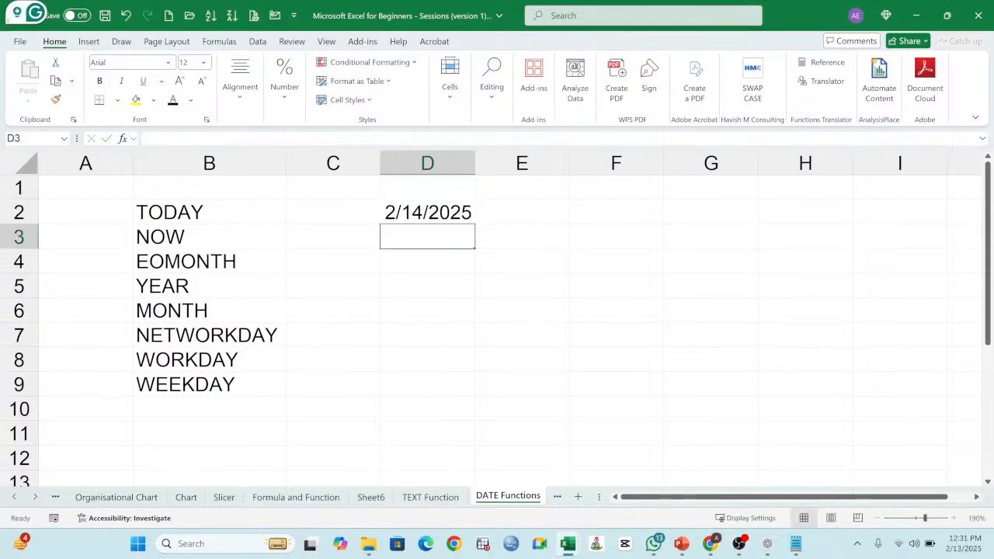
double_click(421, 212)
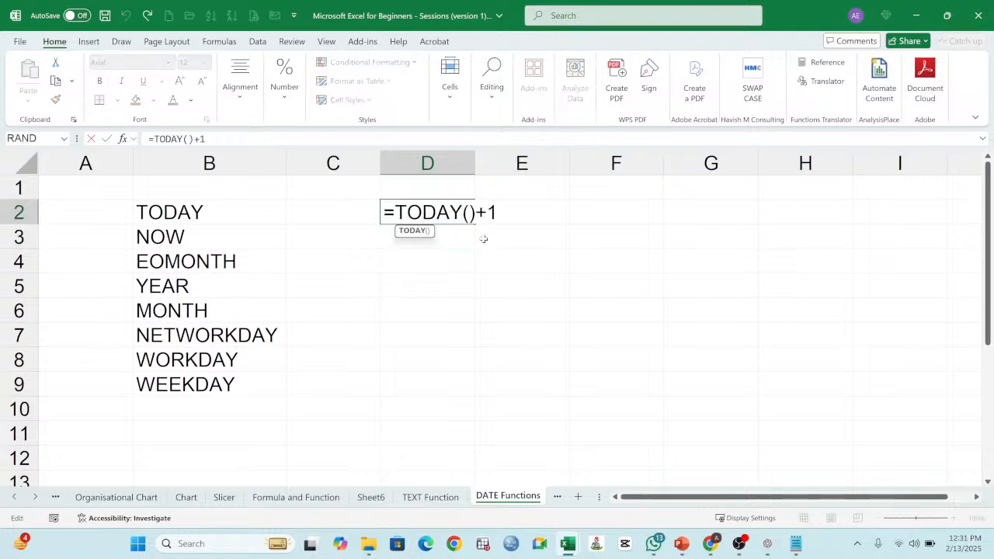
key("Return")
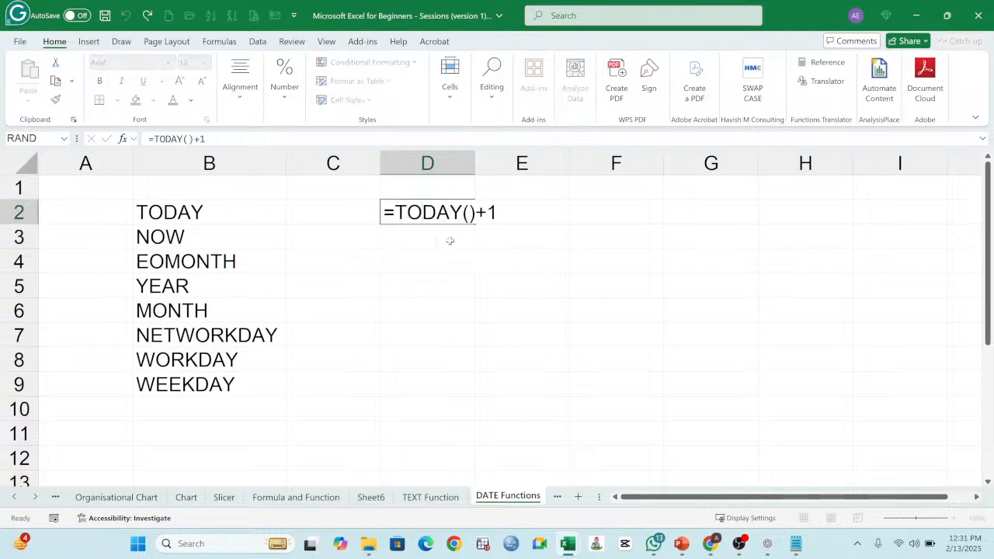
Step: Change the formula in D2 to =TODAY()-1 to return yesterday's date, and review it
double_click(427, 212)
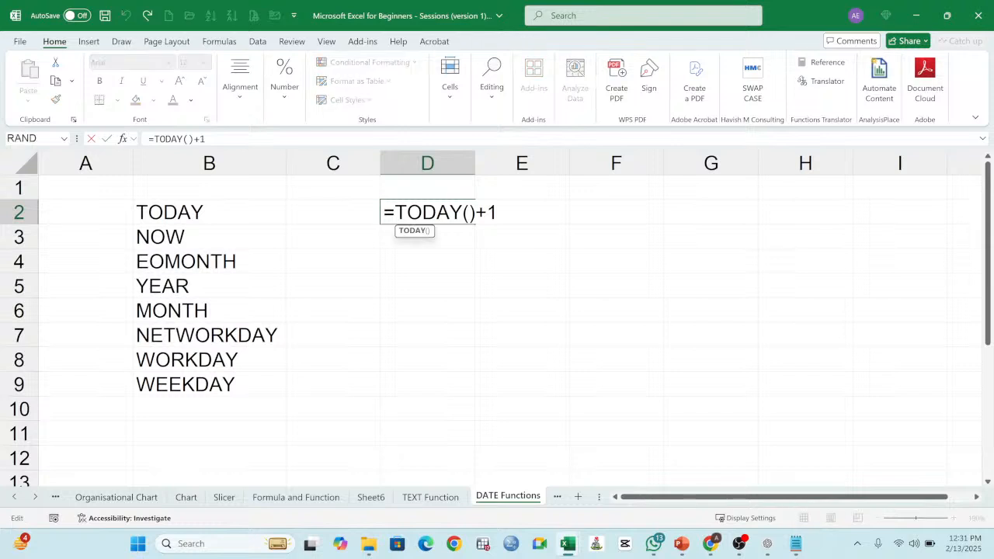
left_click(487, 212)
key("BackSpace")
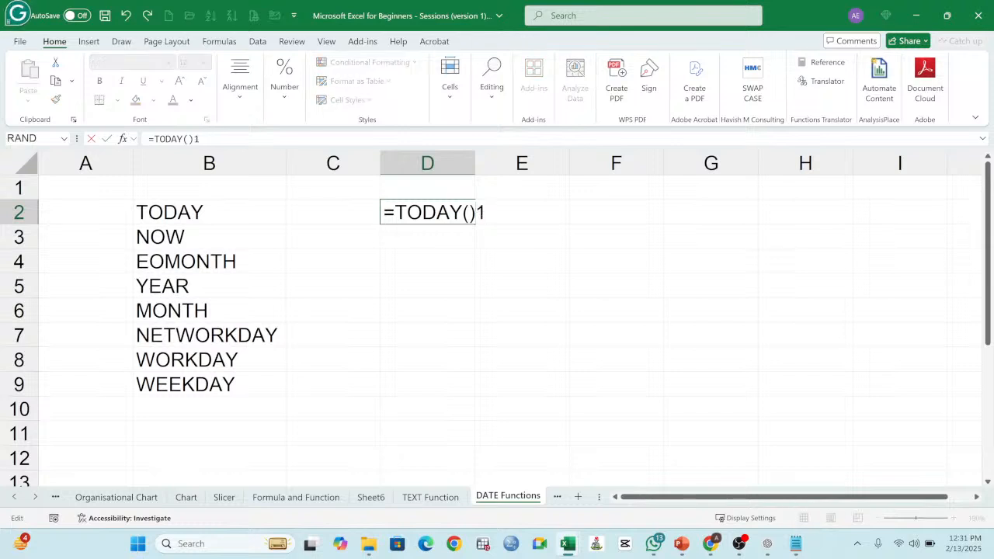
type("-")
key("Return")
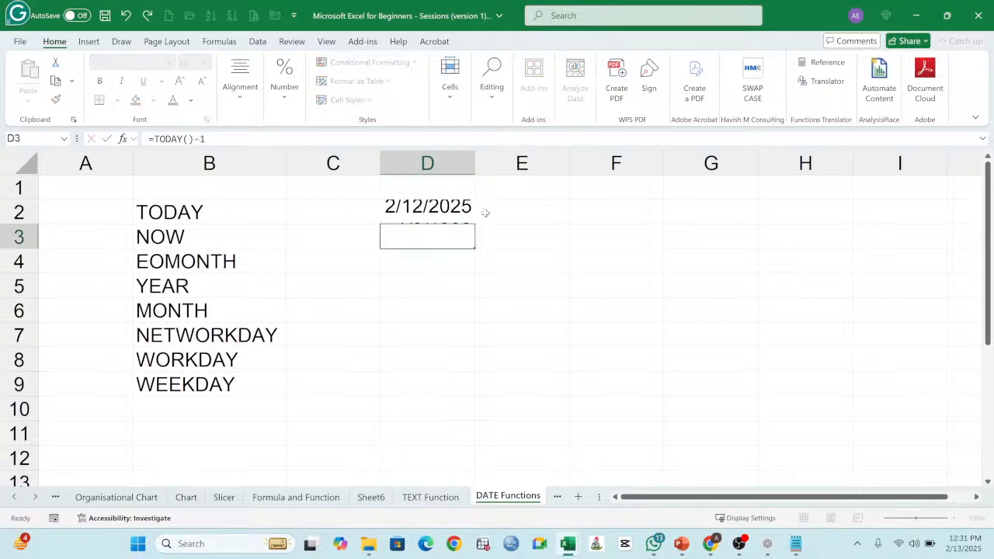
left_click(442, 212)
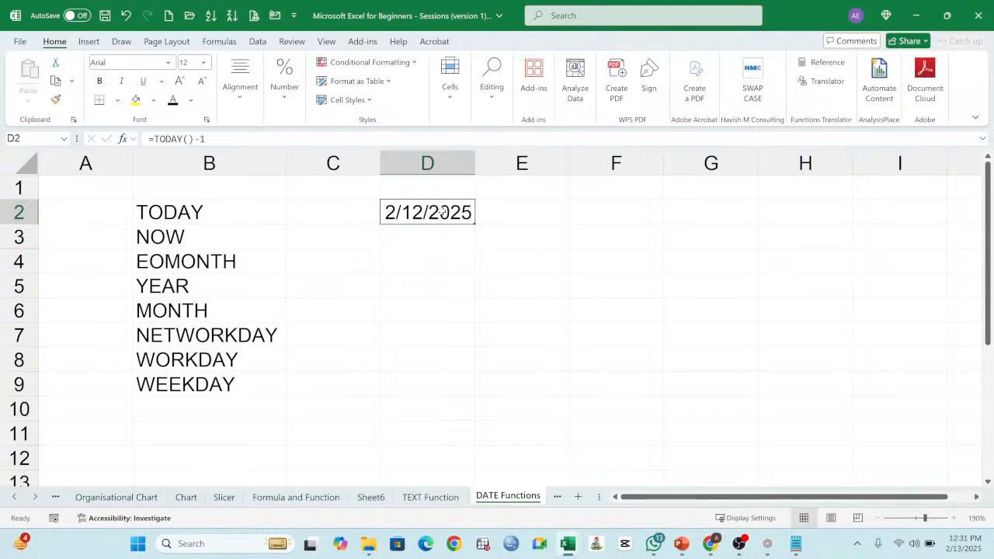
double_click(439, 213)
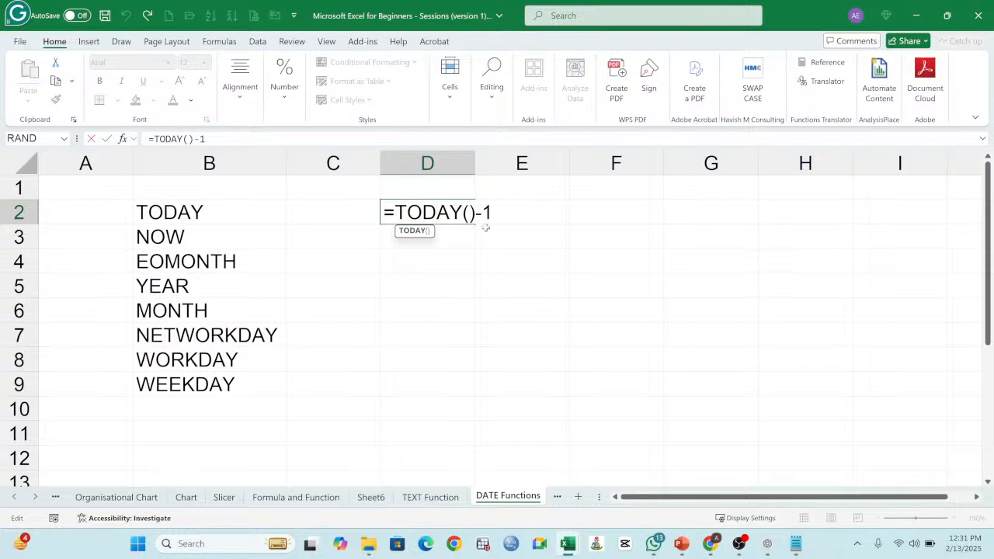
key("Return")
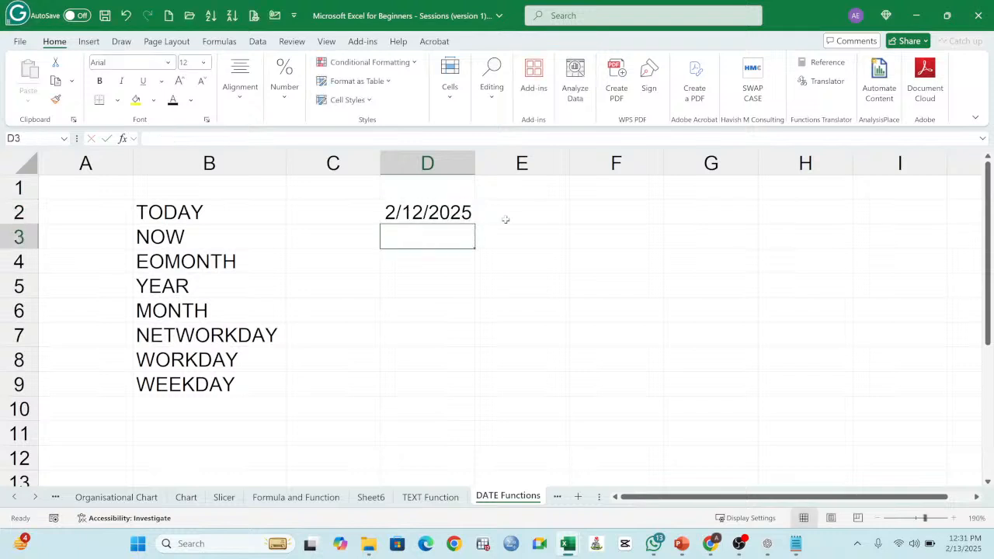
Step: Enter =TODAY()+10 in cell E2 to return the date ten days ahead, and check the formula
left_click(523, 216)
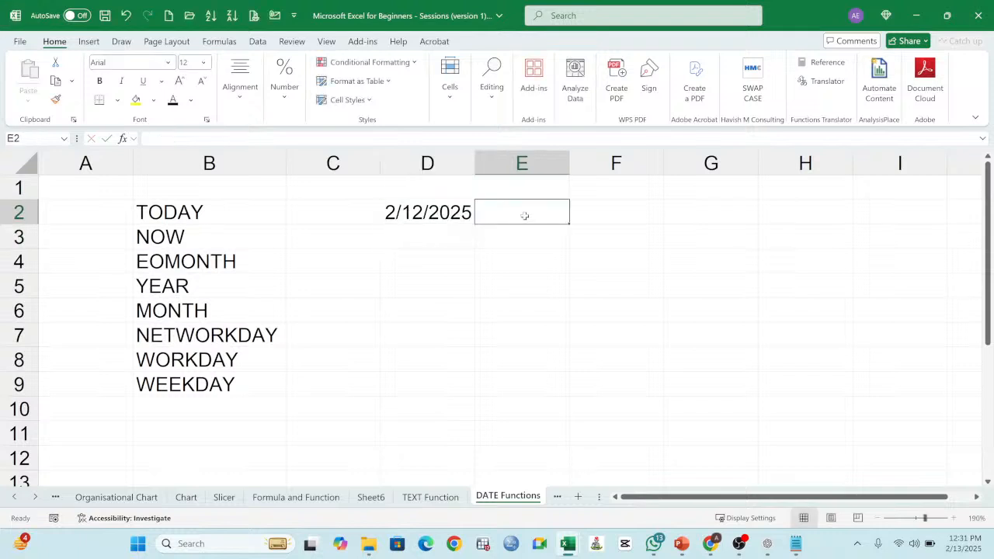
type("=TODAY")
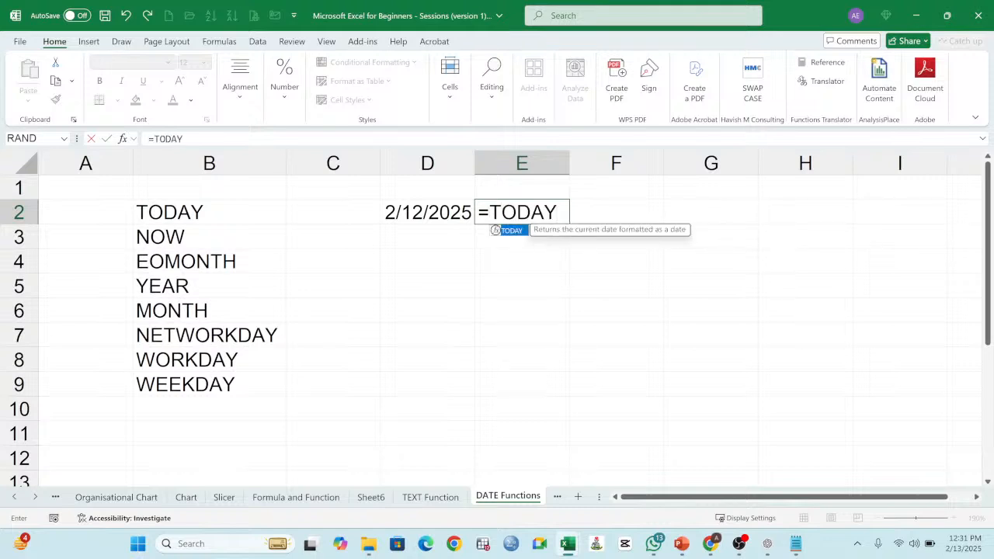
type("()+")
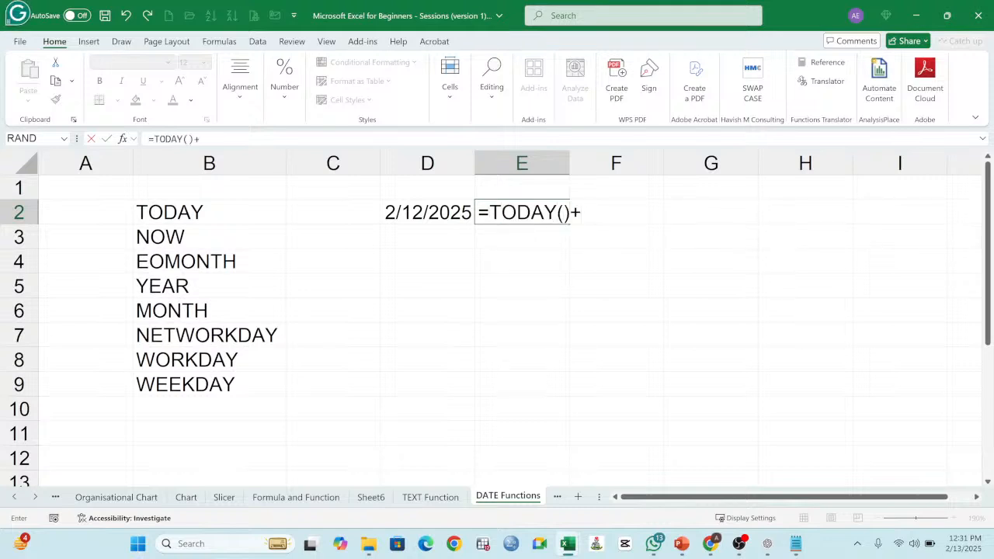
type("10")
key("Return")
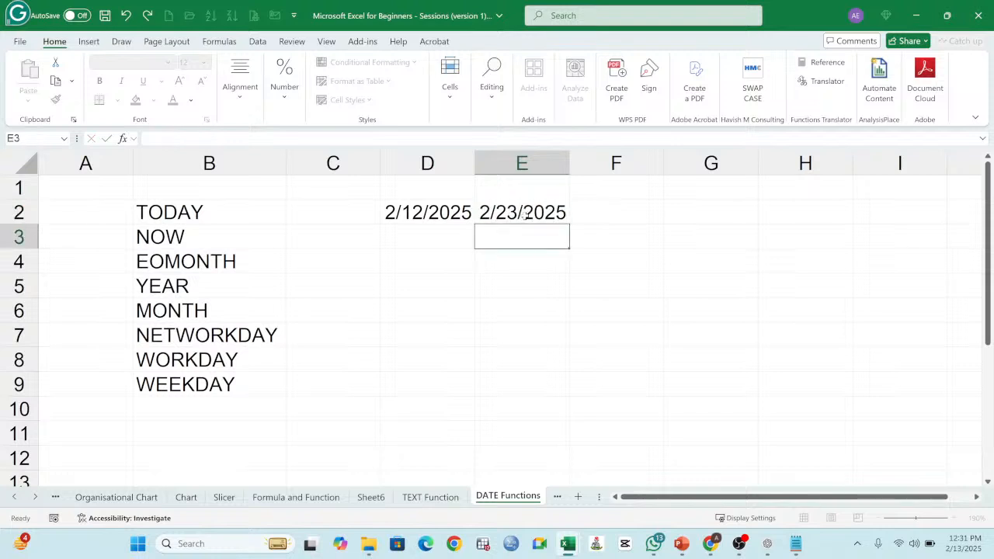
left_click(526, 216)
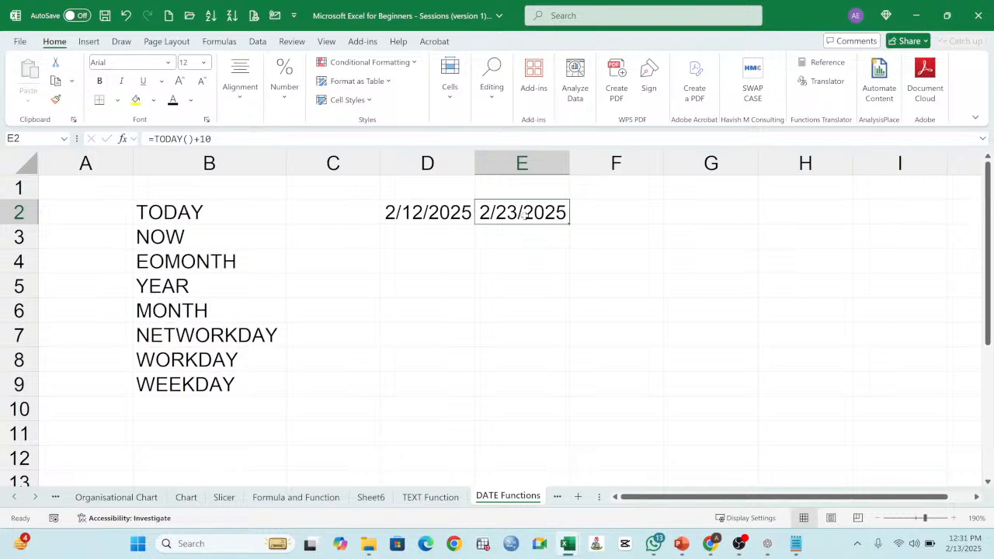
Step: Change the formula in E2 to =TODAY()-10 to return the date ten days ago, and review it
left_click(506, 234)
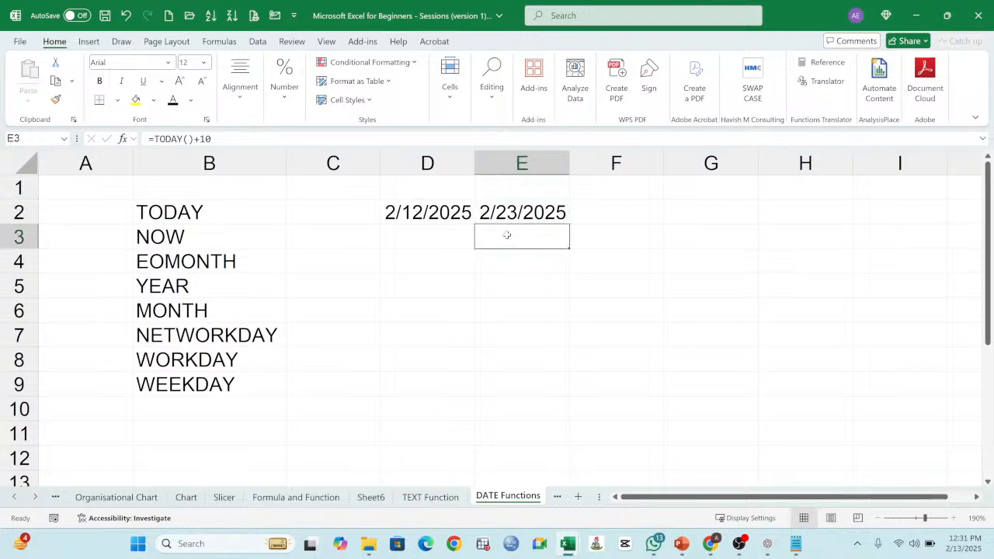
left_click(521, 212)
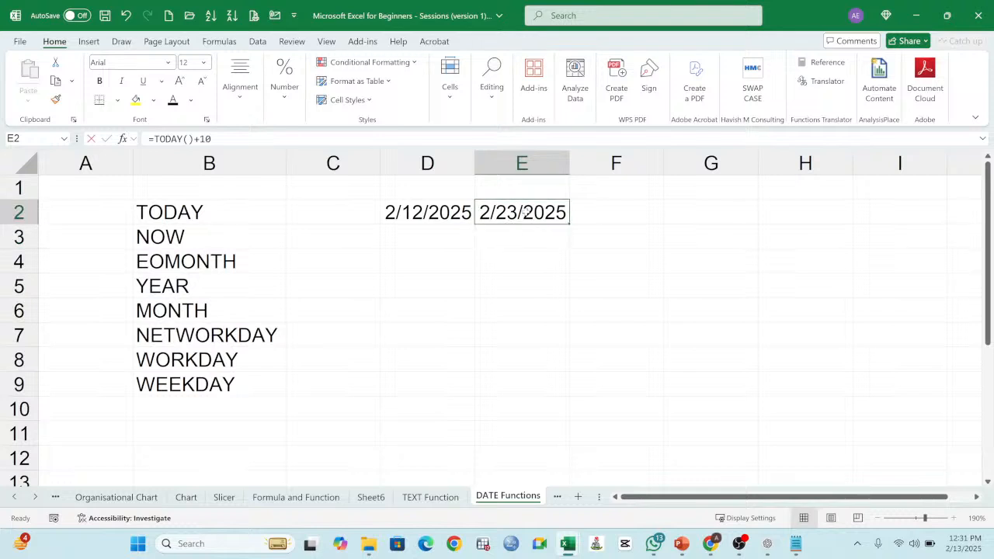
double_click(525, 211)
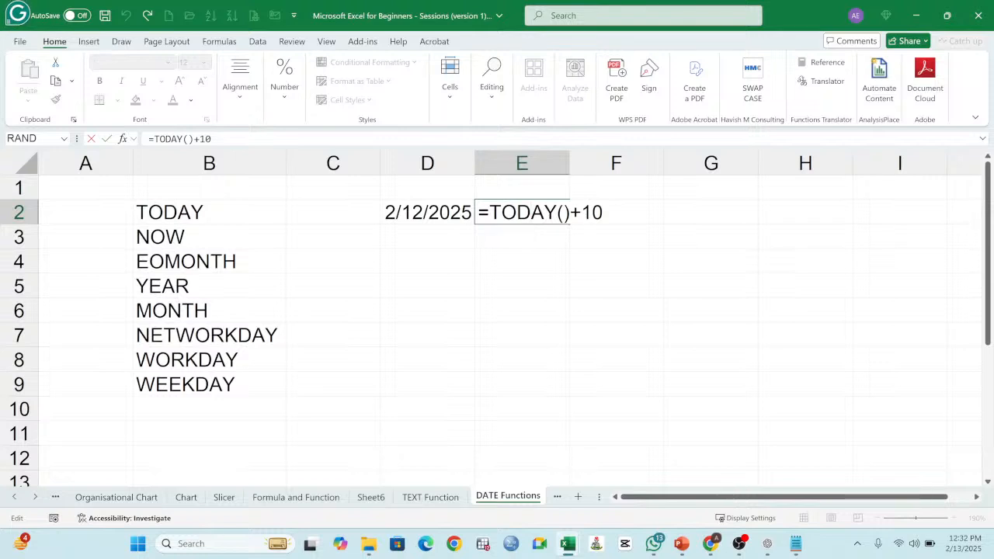
key("BackSpace")
type("-")
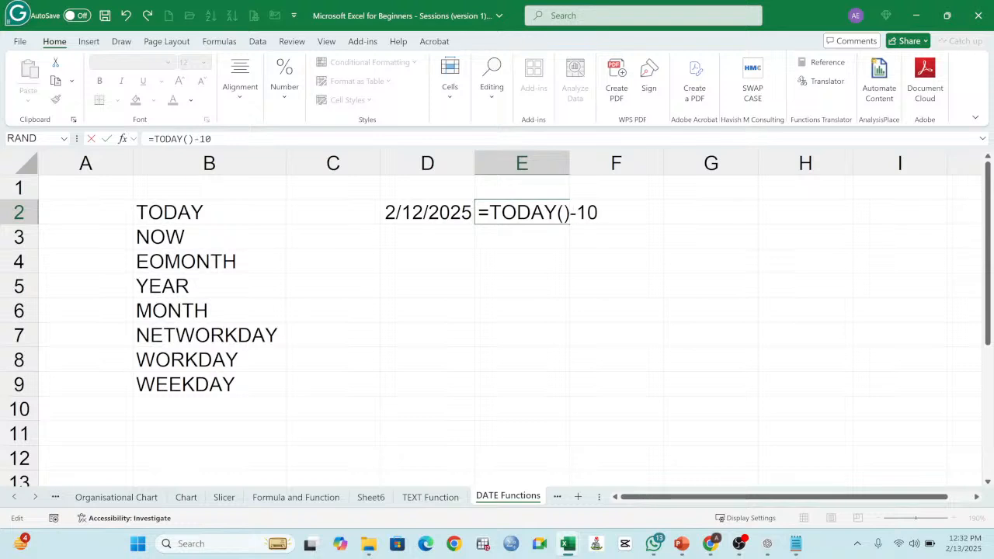
key("Return")
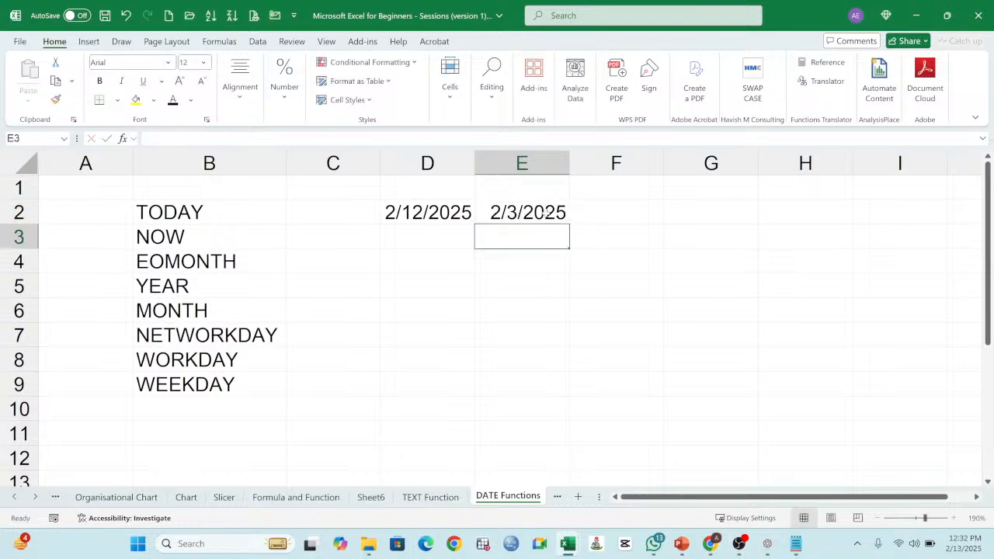
double_click(546, 214)
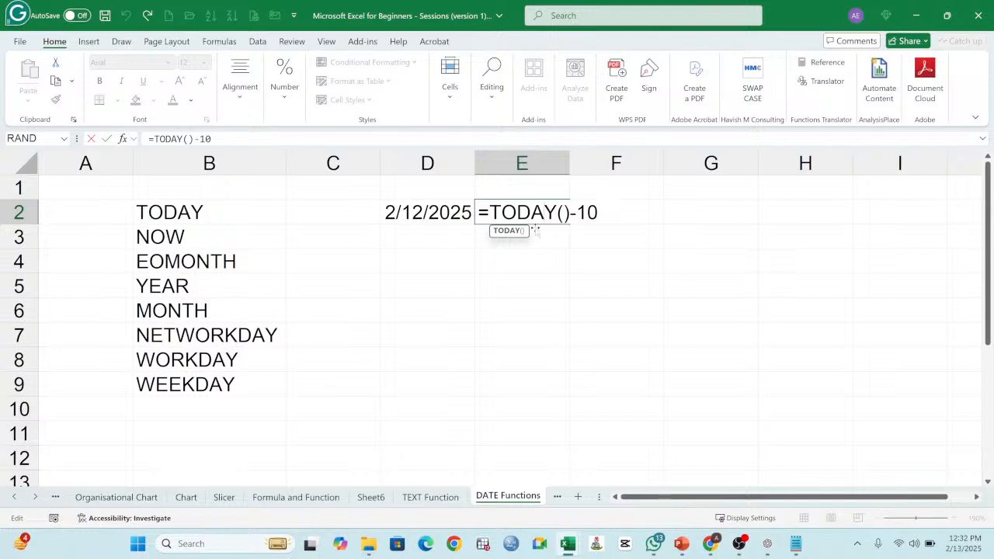
key("Return")
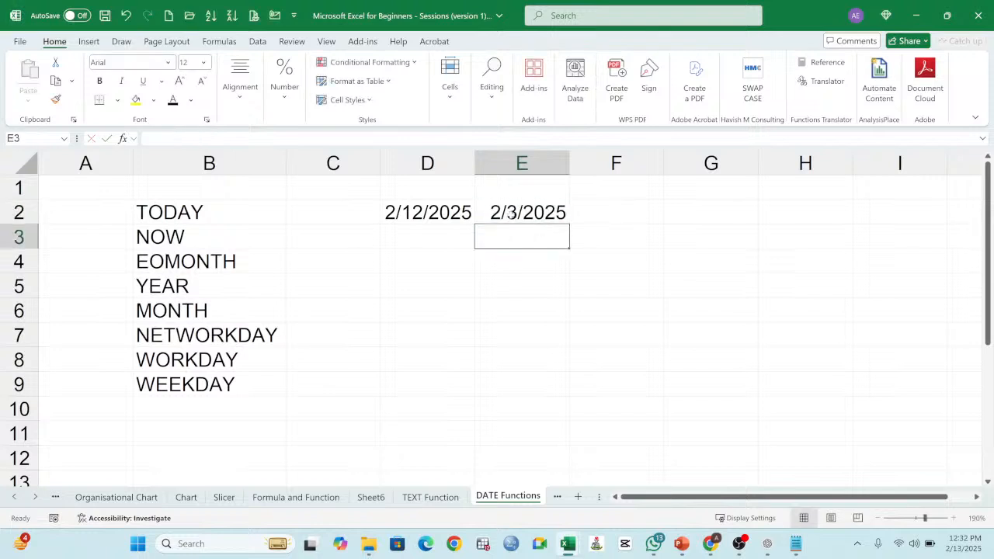
double_click(513, 212)
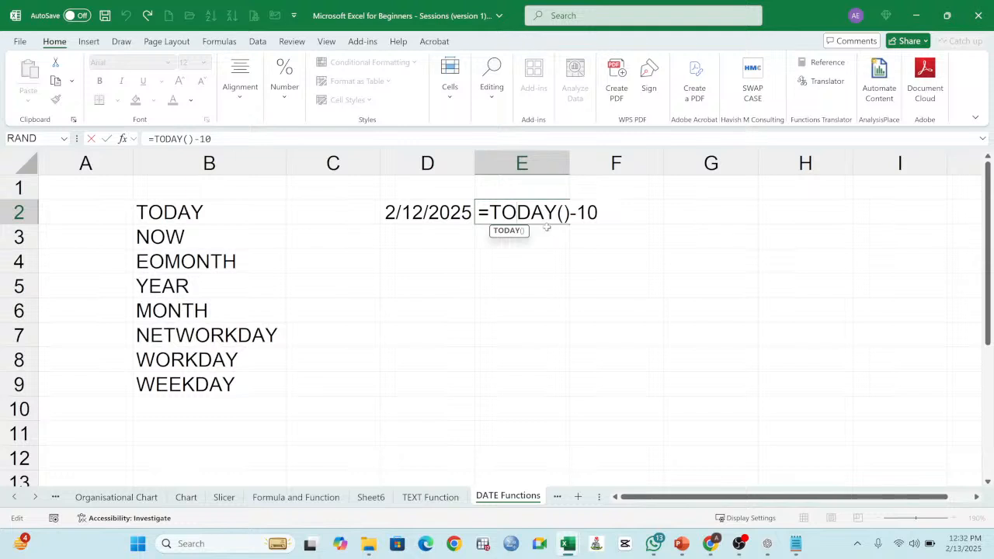
key("Return")
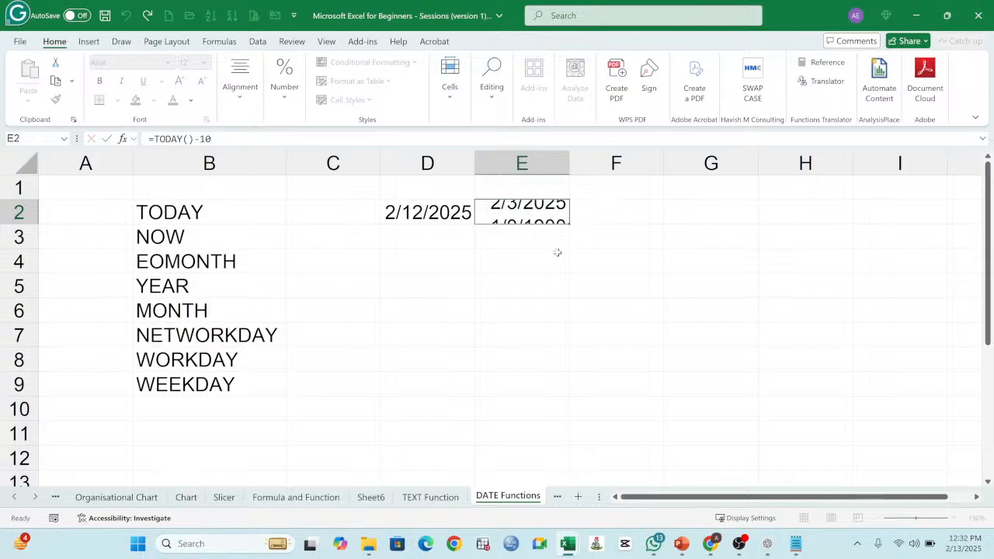
Step: Reset the formula in D2 to plain =TODAY() and compare it with the formula in E2
left_click(449, 213)
double_click(449, 213)
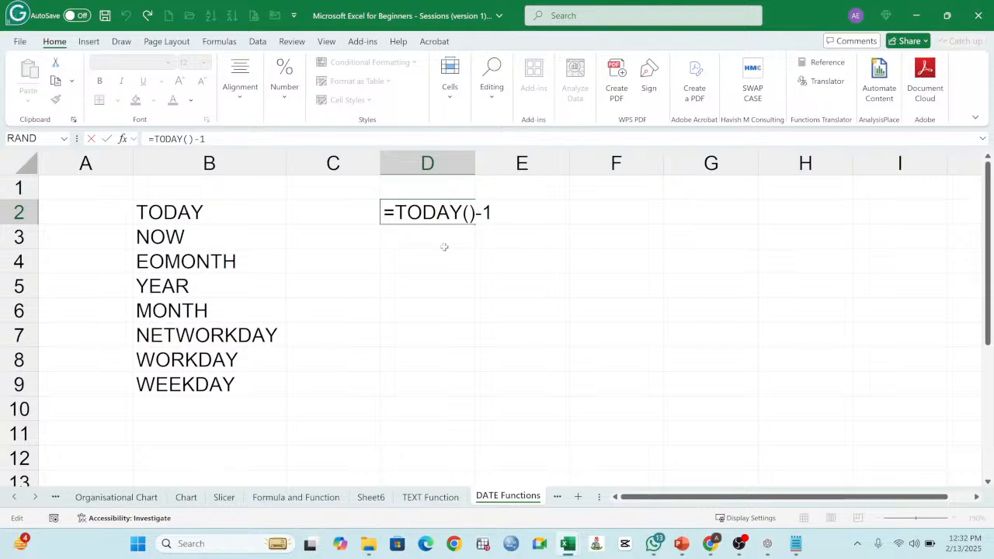
key("Return")
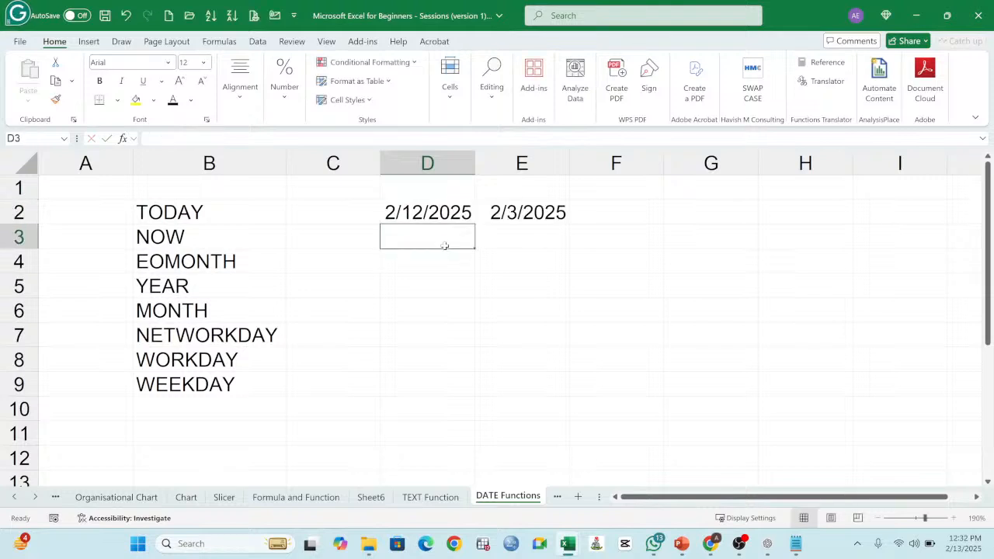
double_click(441, 215)
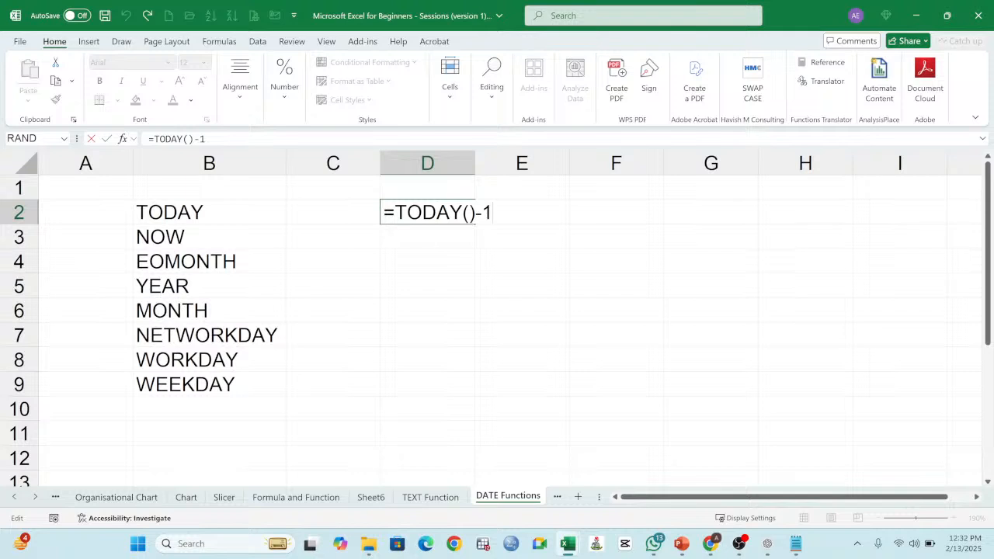
key("BackSpace")
key("BackSpace")
key("Return")
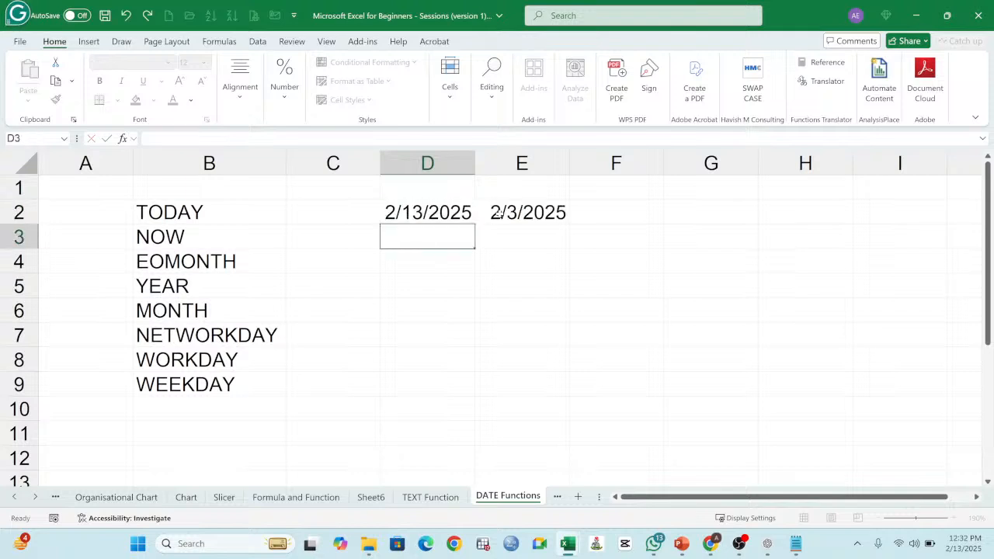
left_click(438, 217)
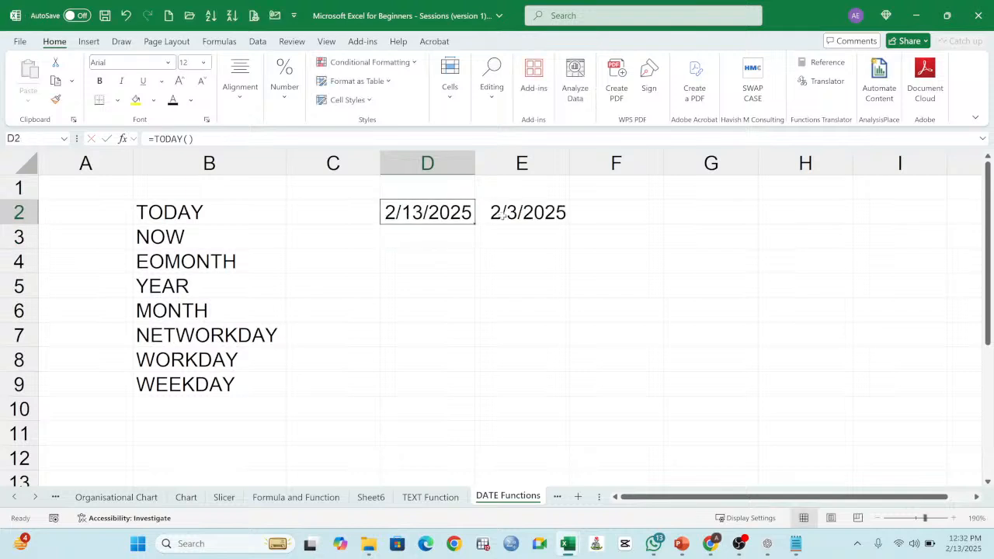
double_click(503, 216)
left_click(578, 217)
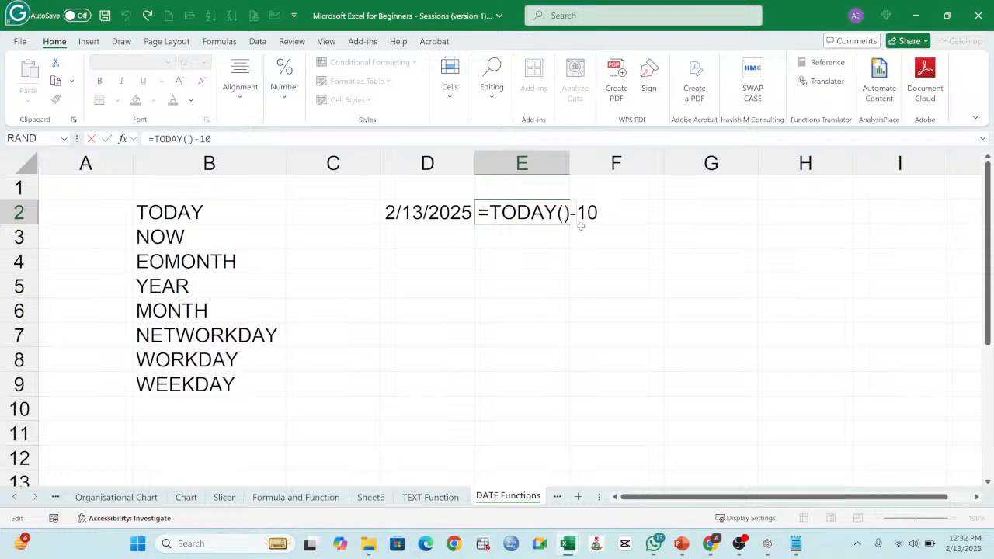
key("Return")
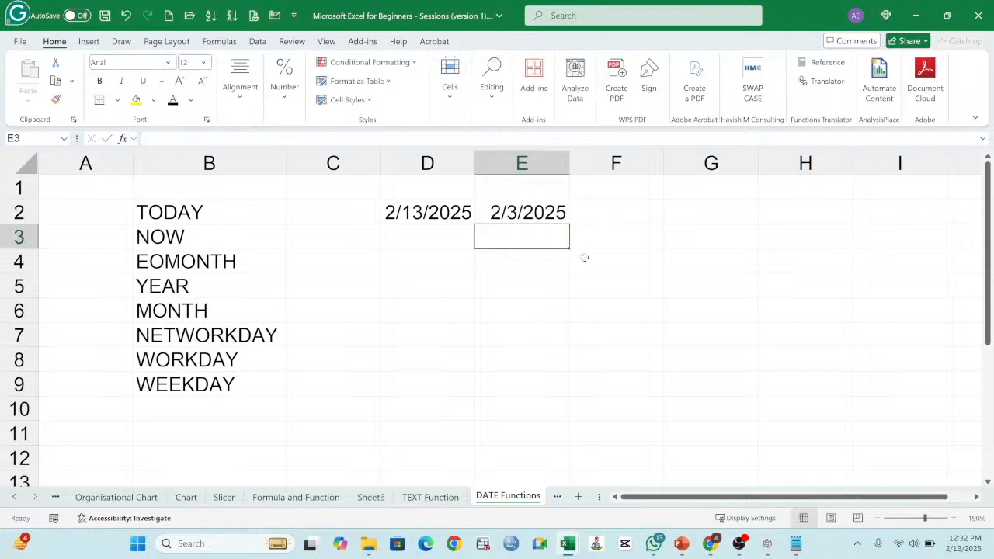
Step: Enter =NOW() in cell D3 to return the current date and time, and compare it with the TODAY formula in D2
left_click(429, 243)
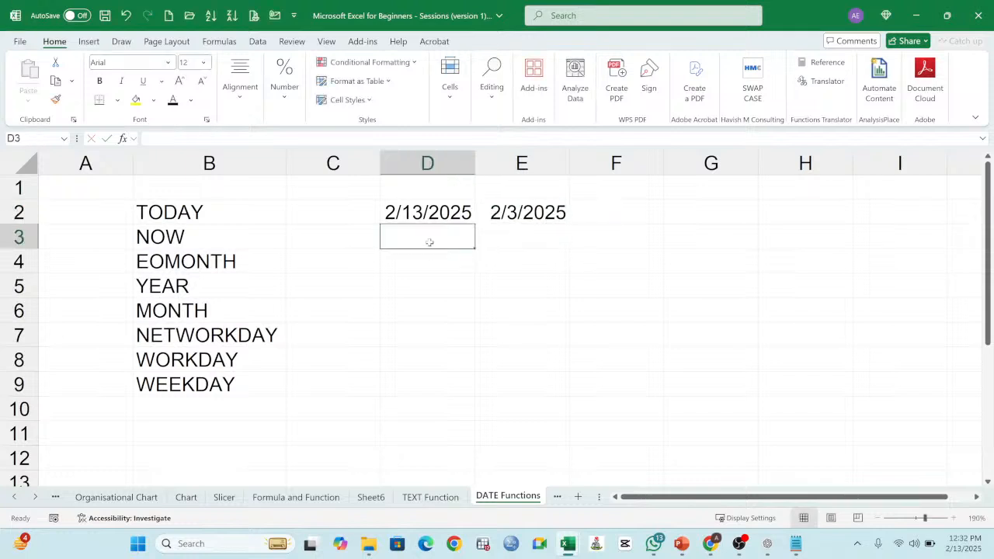
type("=")
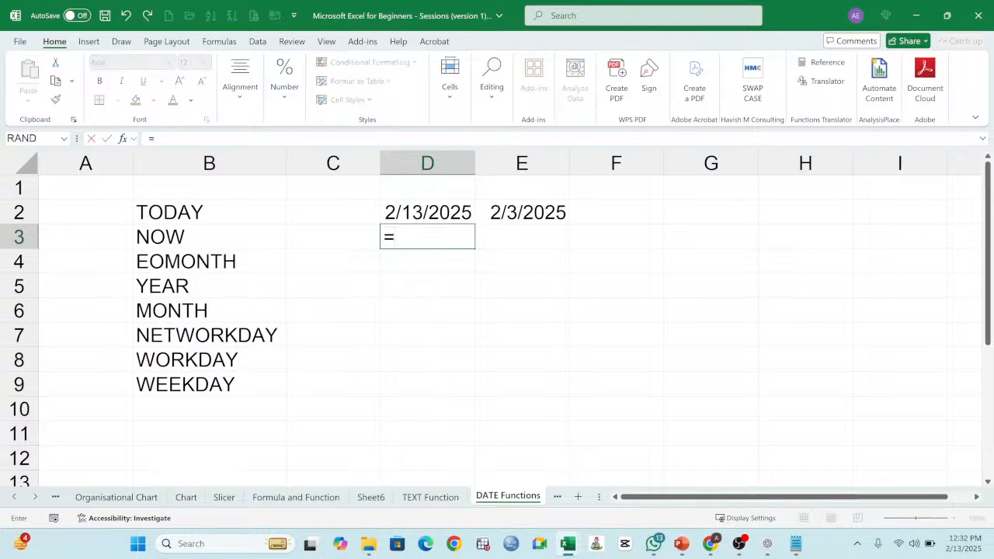
type("NOW")
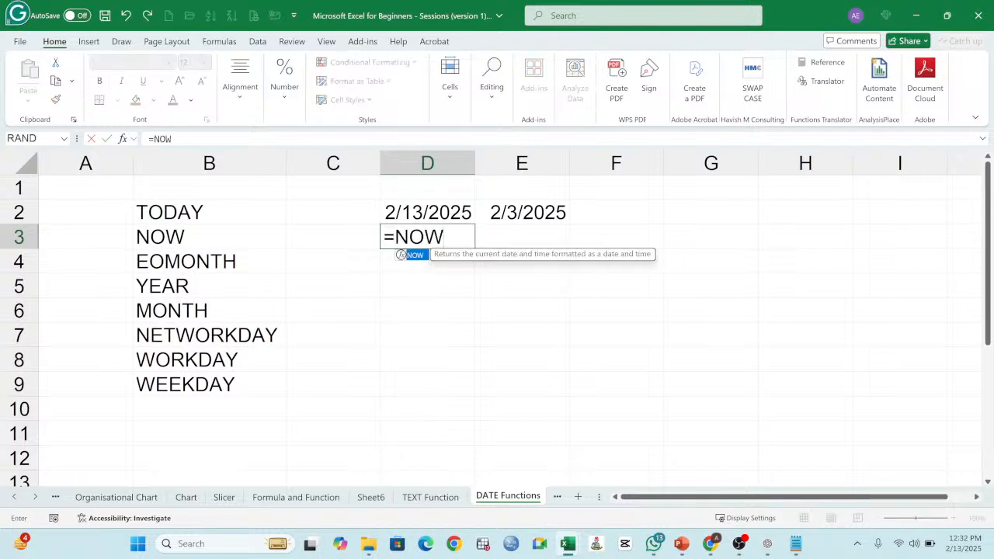
type("()")
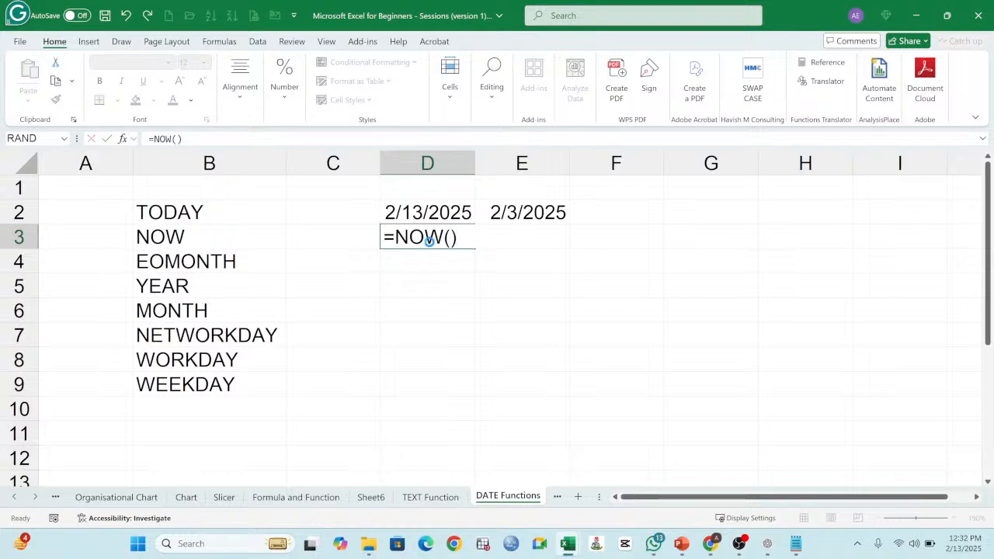
key("Return")
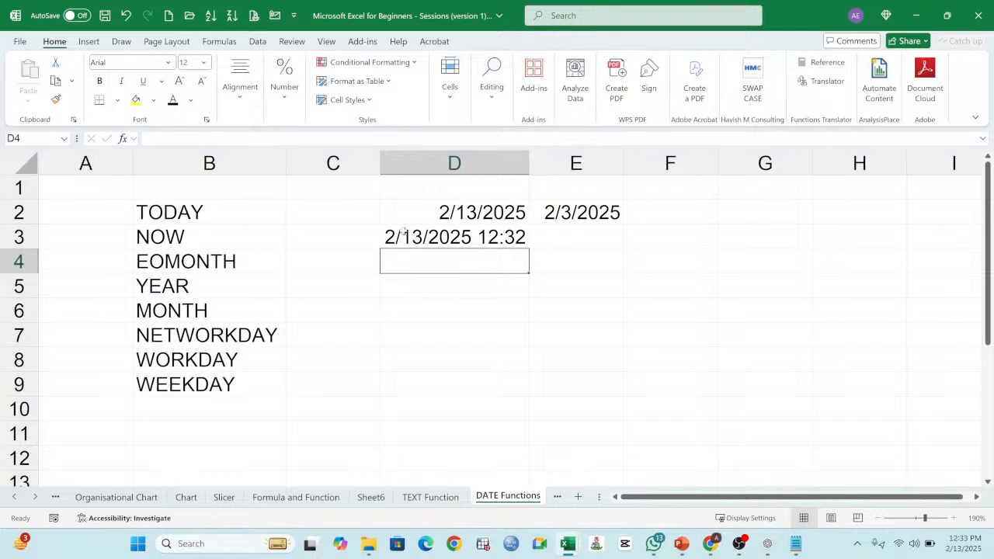
left_click(481, 241)
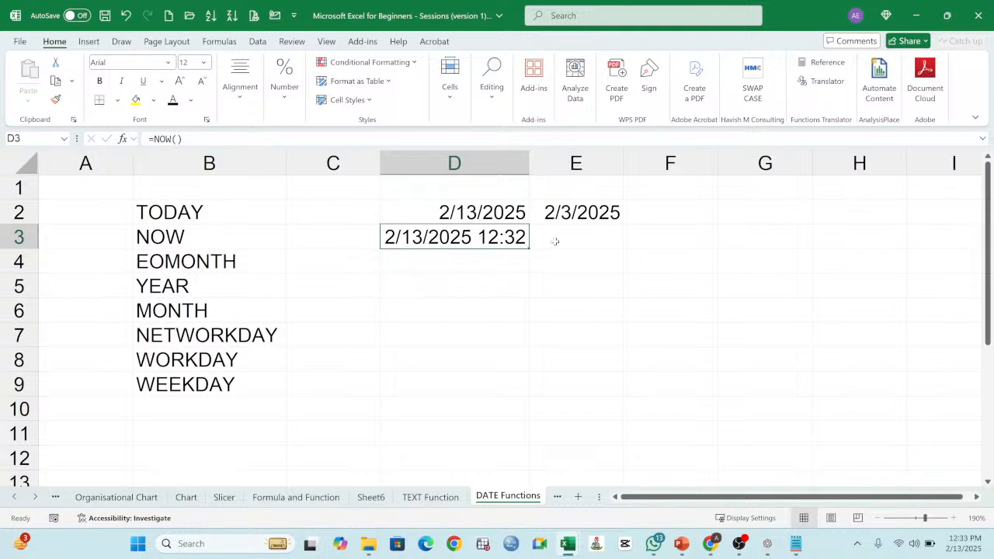
left_click(495, 215)
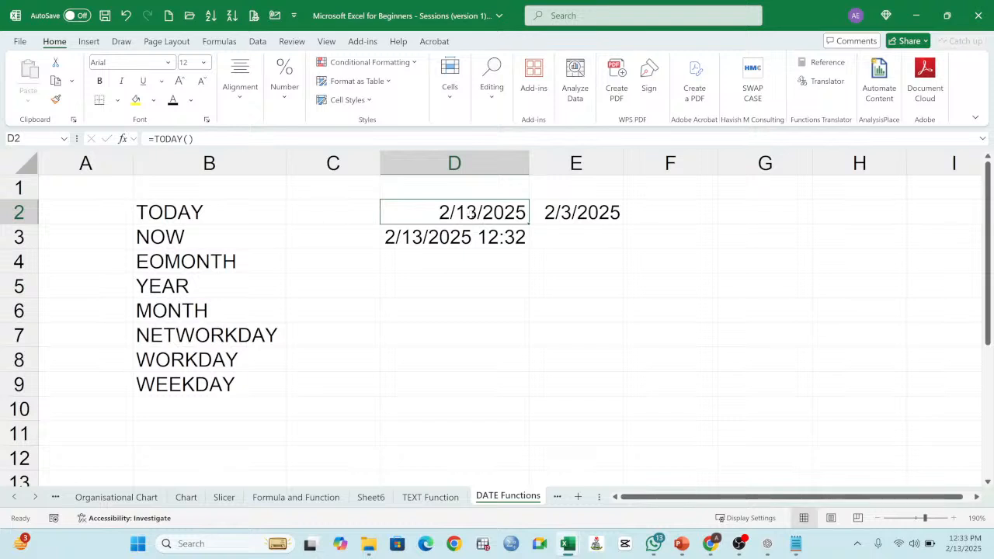
double_click(479, 213)
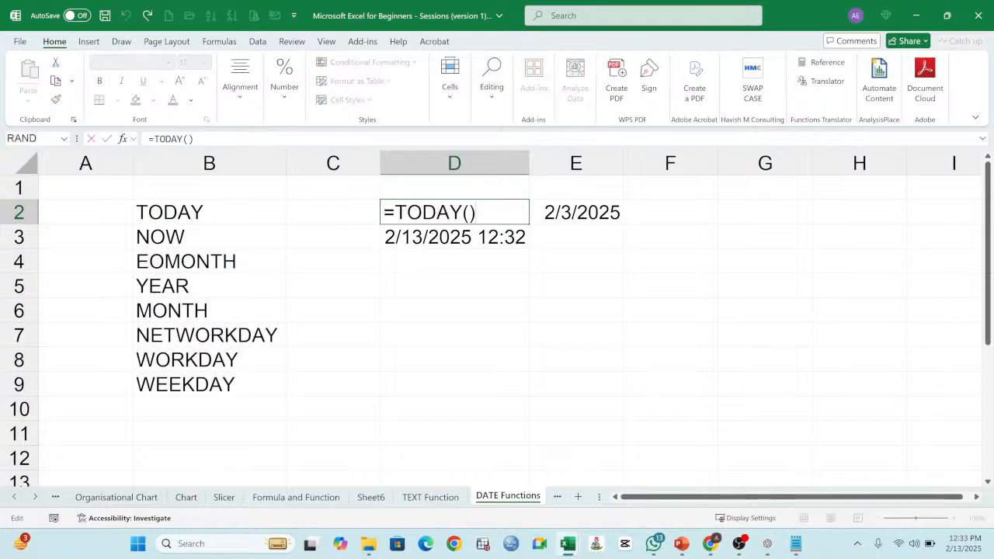
key("Return")
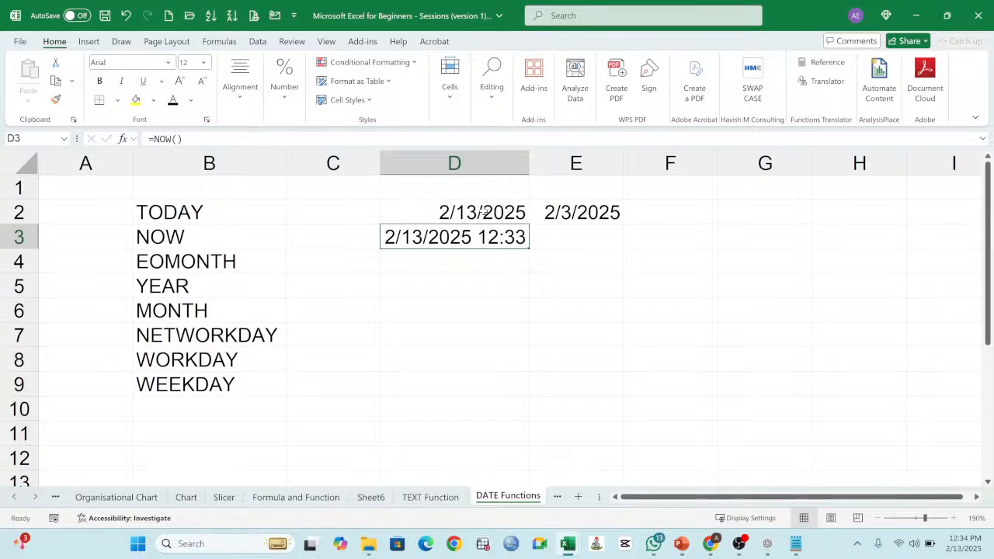
Step: Enter =EOMONTH(D2,0) in cell D4 to return the last day of the current month, and check the formula
key("Down")
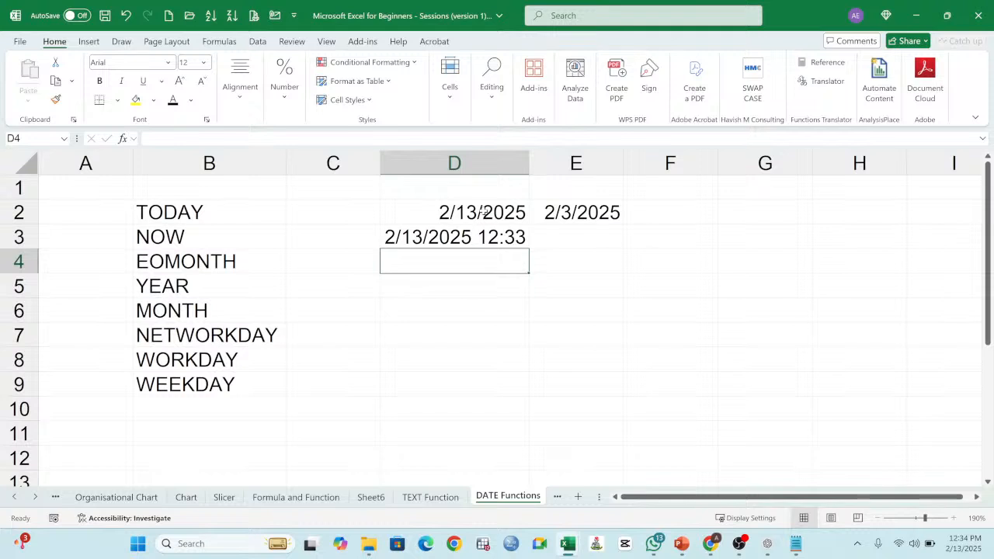
type("=")
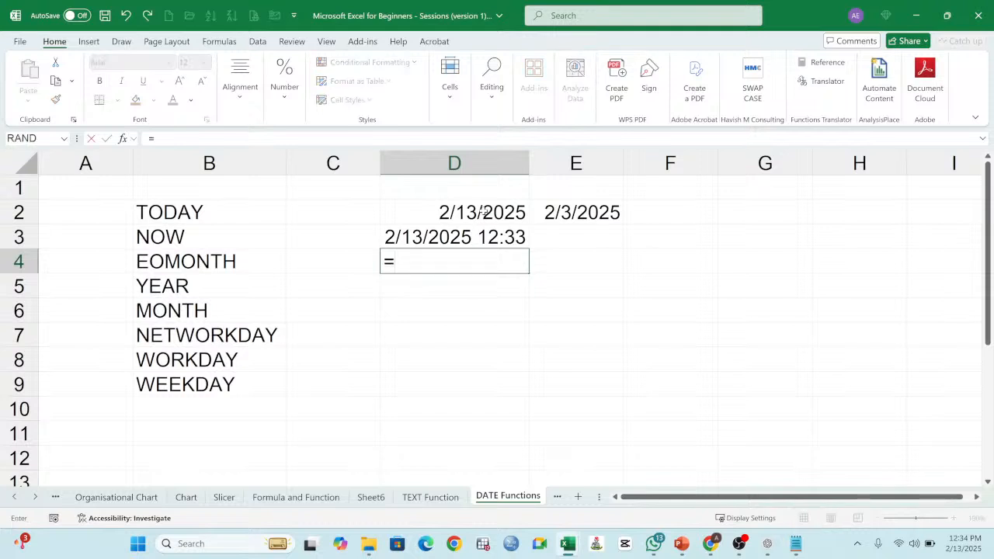
type("EOM")
key("BackSpace")
type("OM")
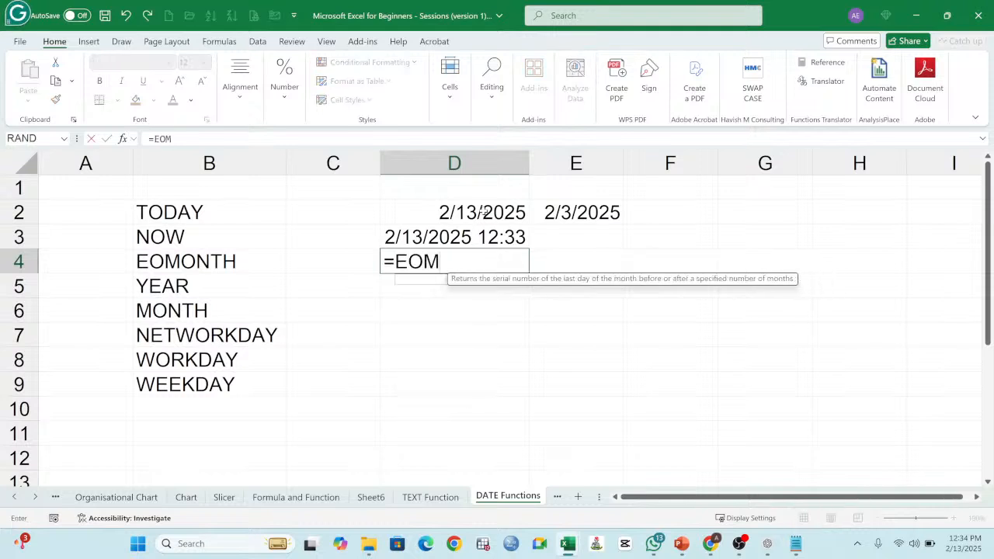
type("ONTH")
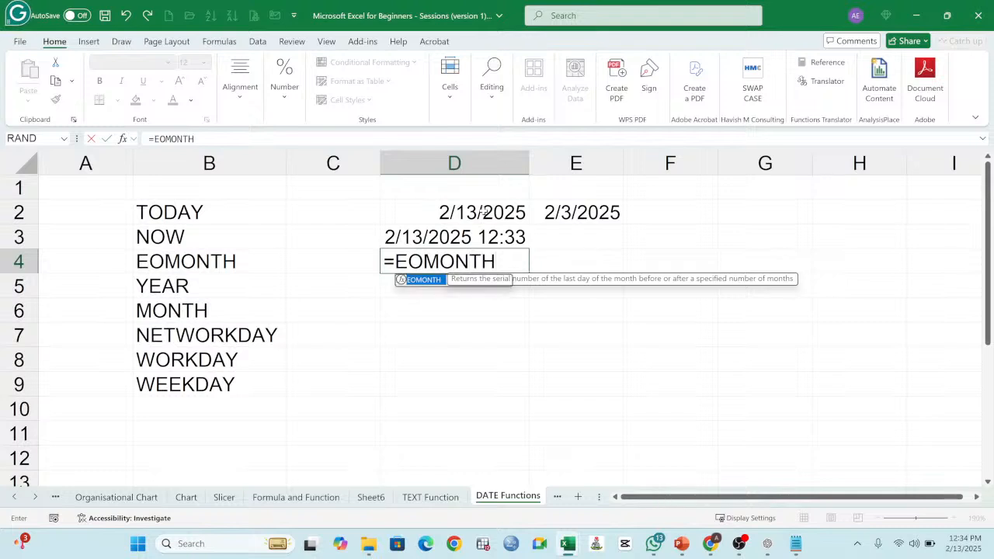
type("(")
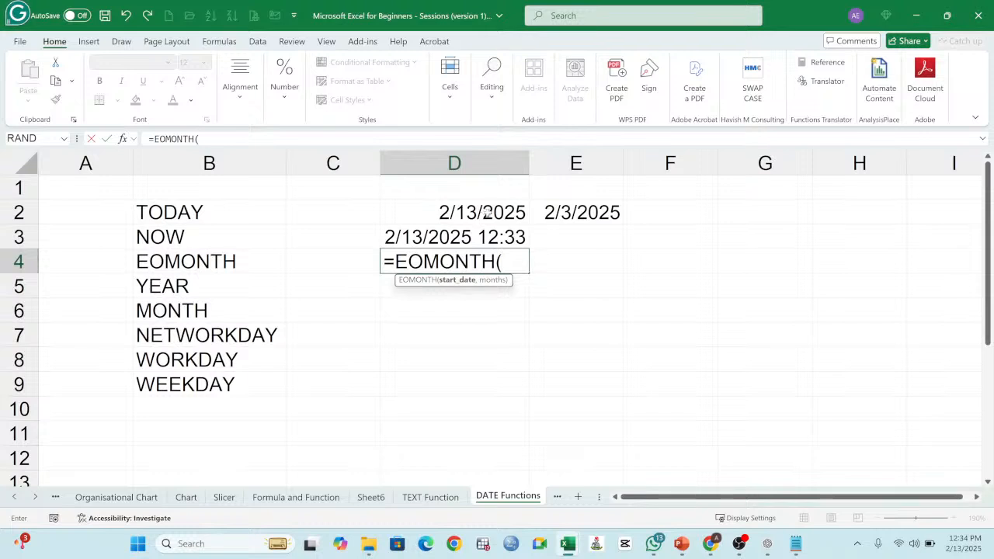
left_click(483, 212)
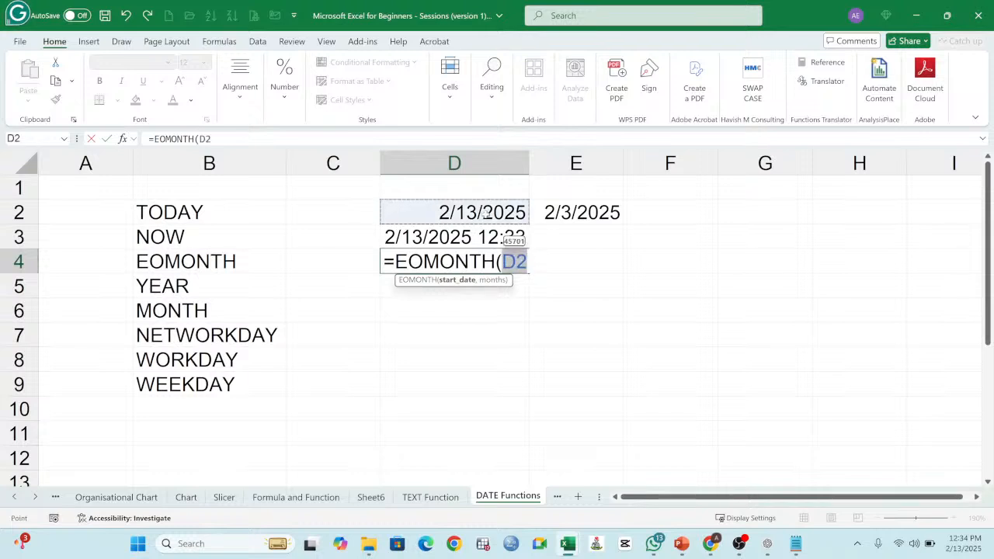
type(",")
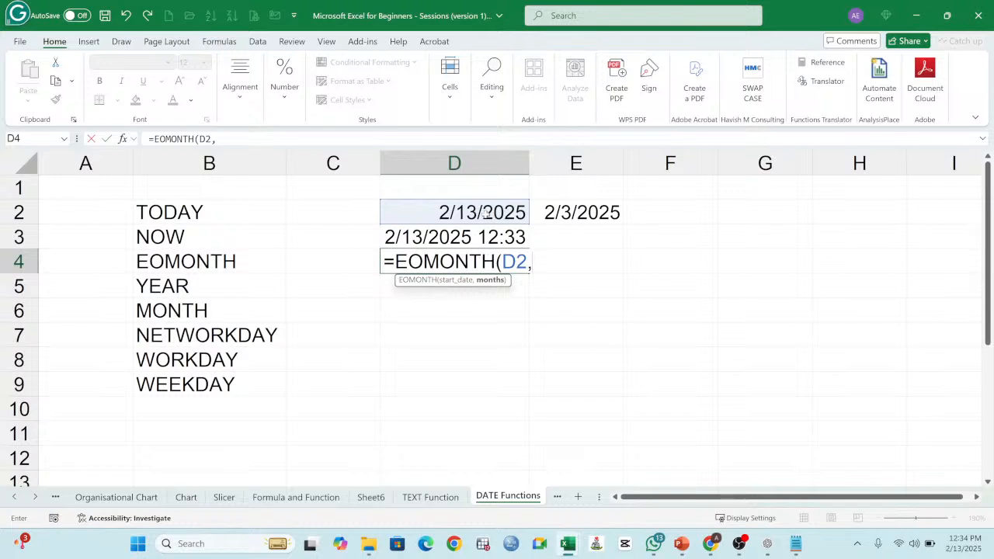
type("0)")
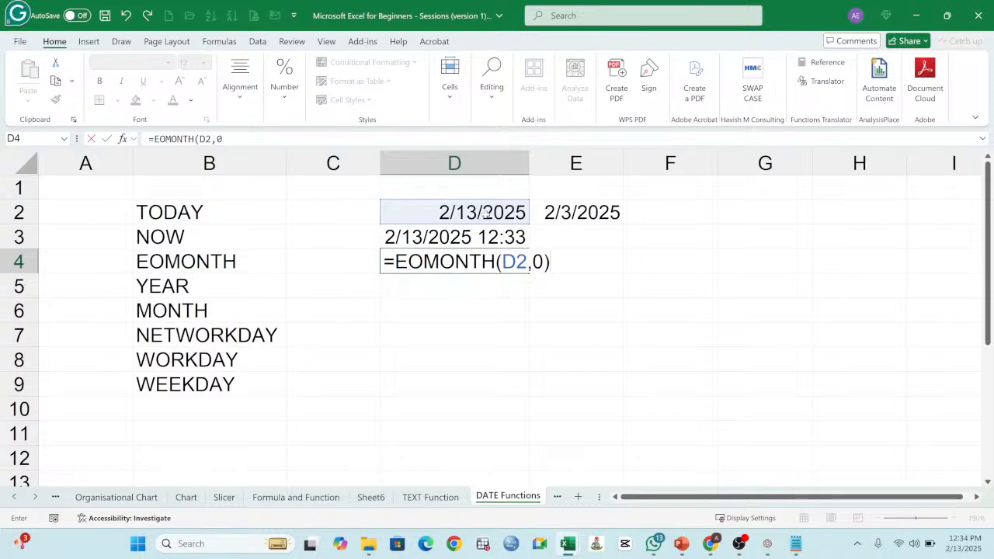
key("Return")
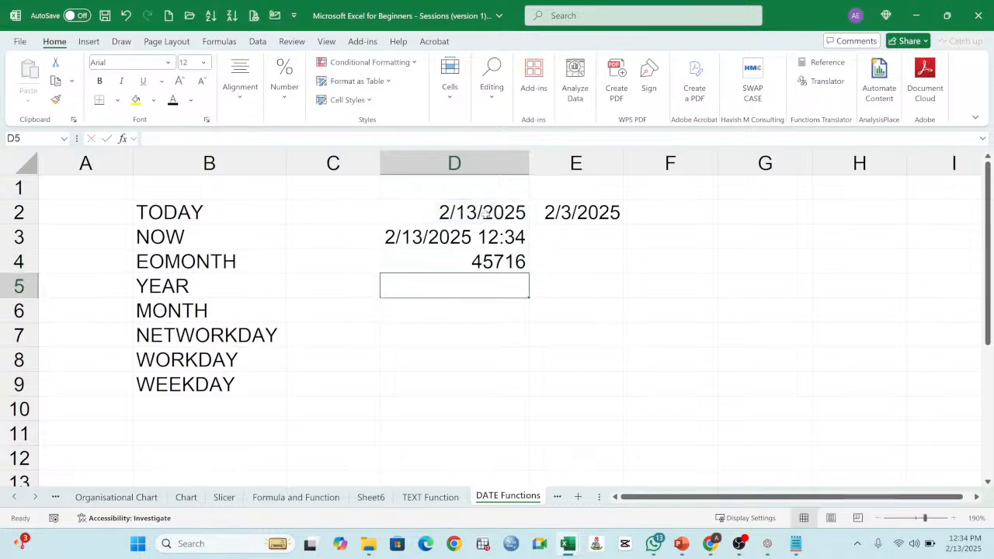
left_click(475, 261)
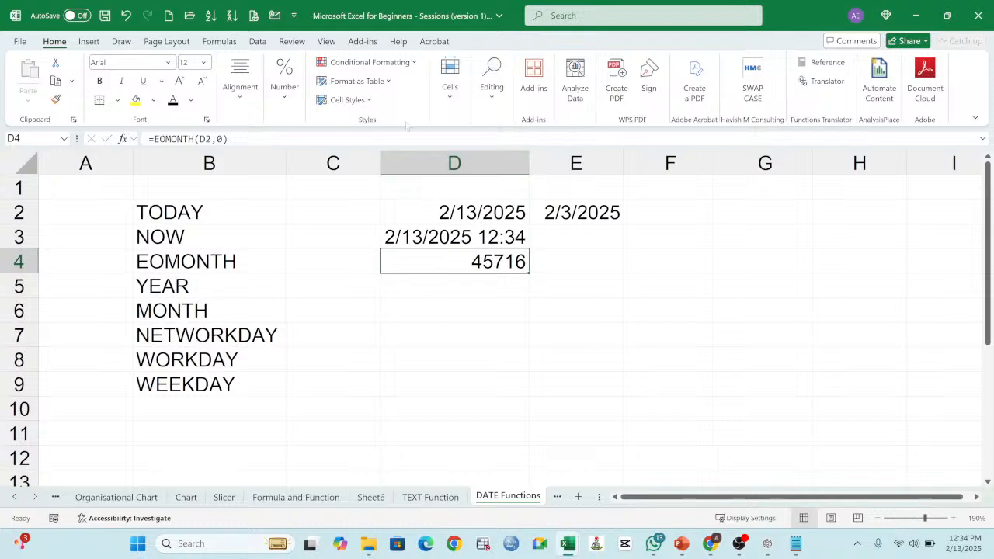
Step: Format the EOMONTH result in D4 as Short Date, and compare its formula with the date in D2
left_click(285, 87)
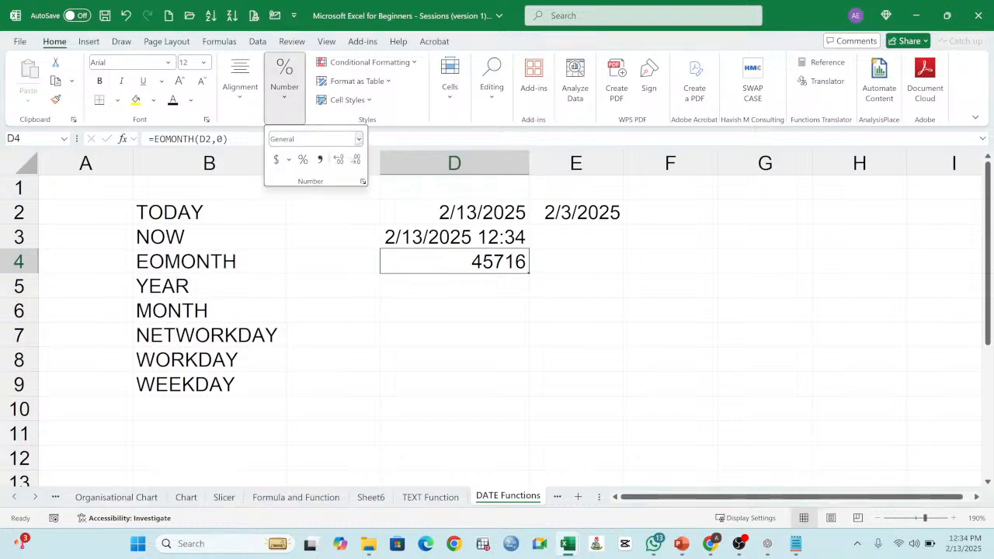
left_click(358, 138)
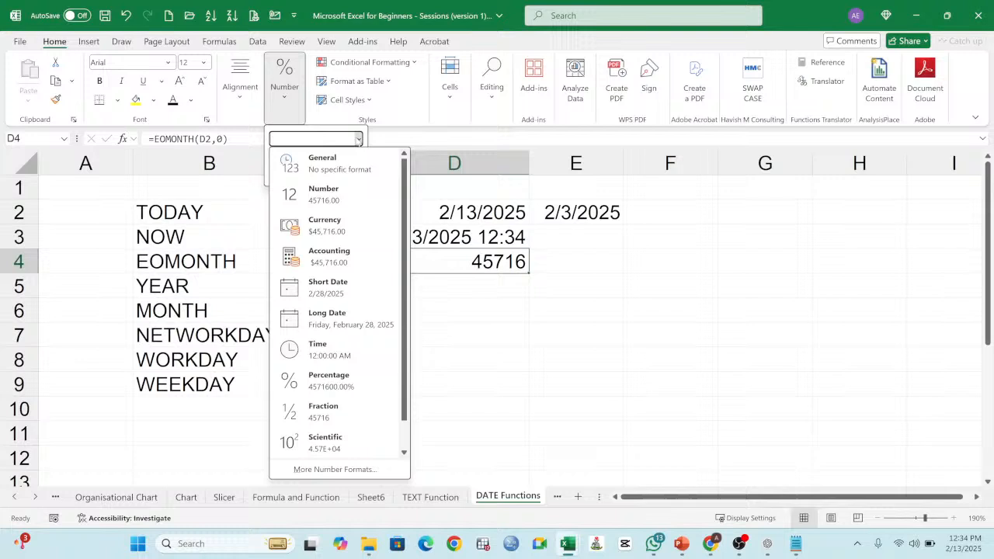
left_click(341, 293)
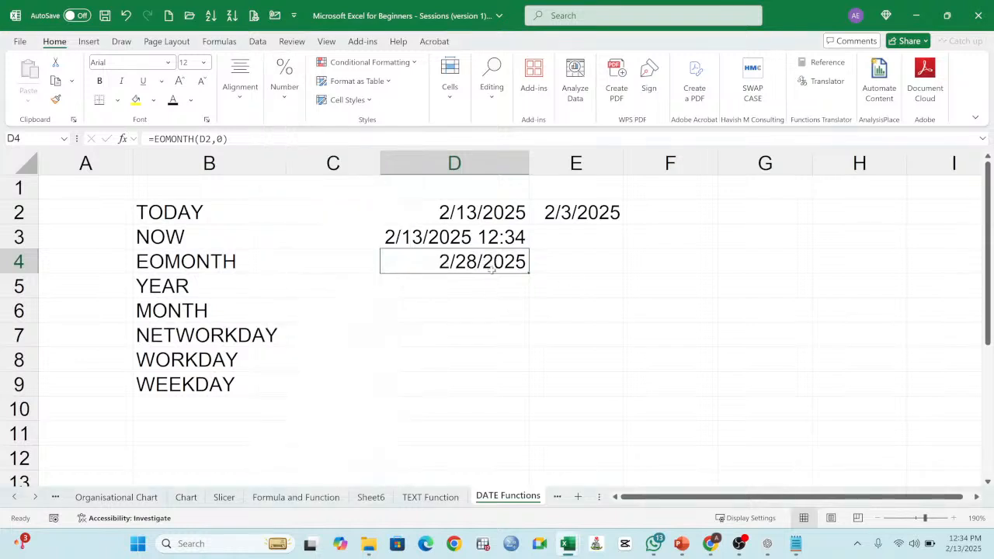
left_click(491, 284)
left_click(490, 264)
left_click(485, 215)
double_click(480, 269)
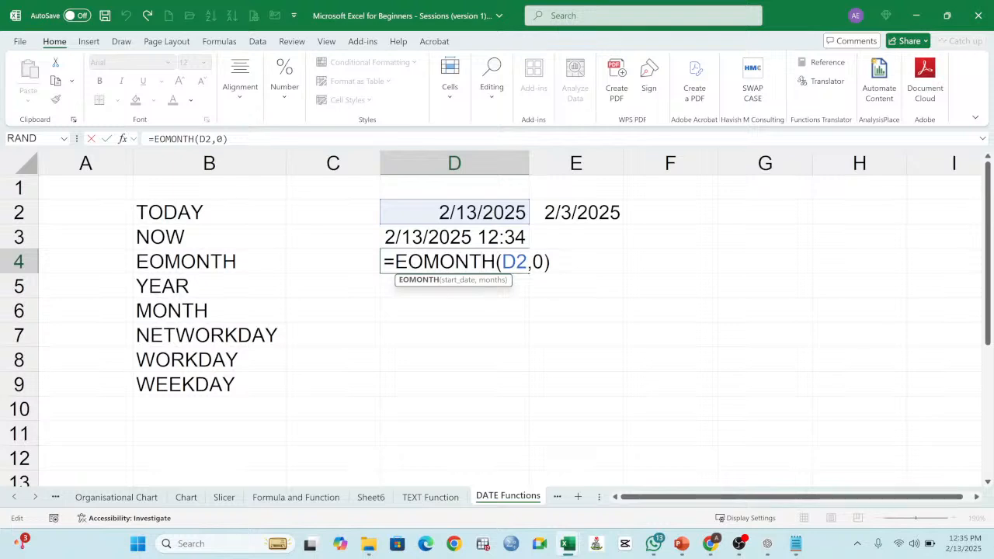
key("Return")
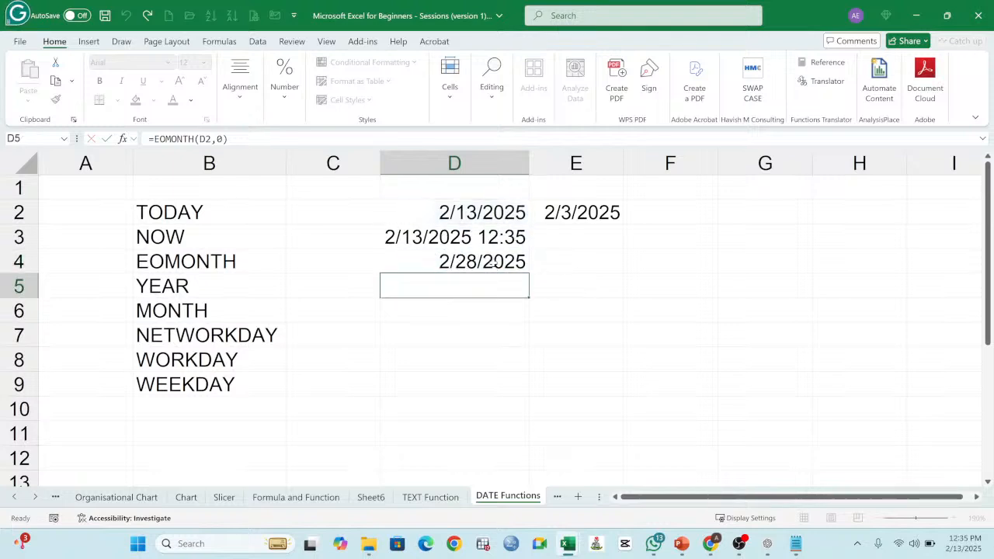
Step: Set the months argument of the EOMONTH formula in D4 to 1 to return the end of next month
left_click(493, 264)
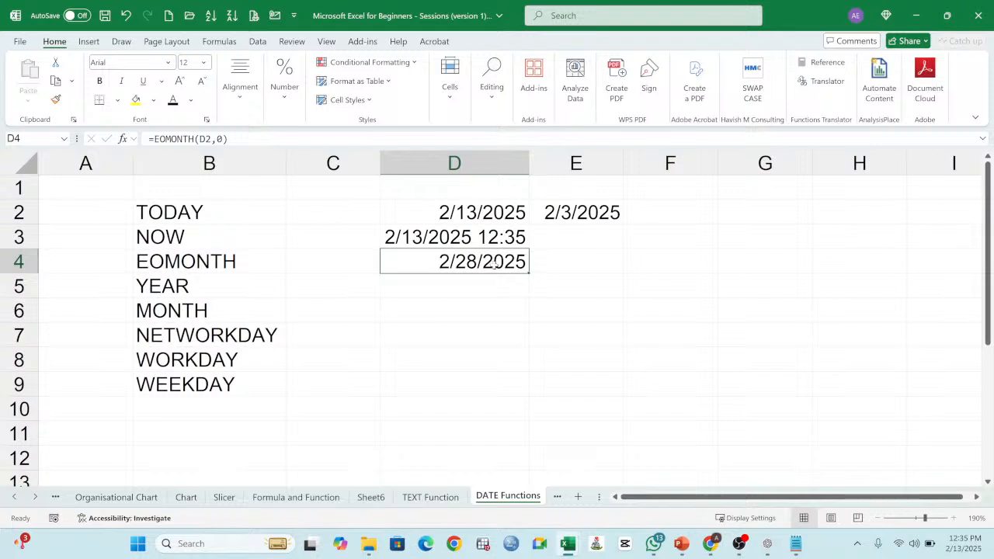
double_click(500, 264)
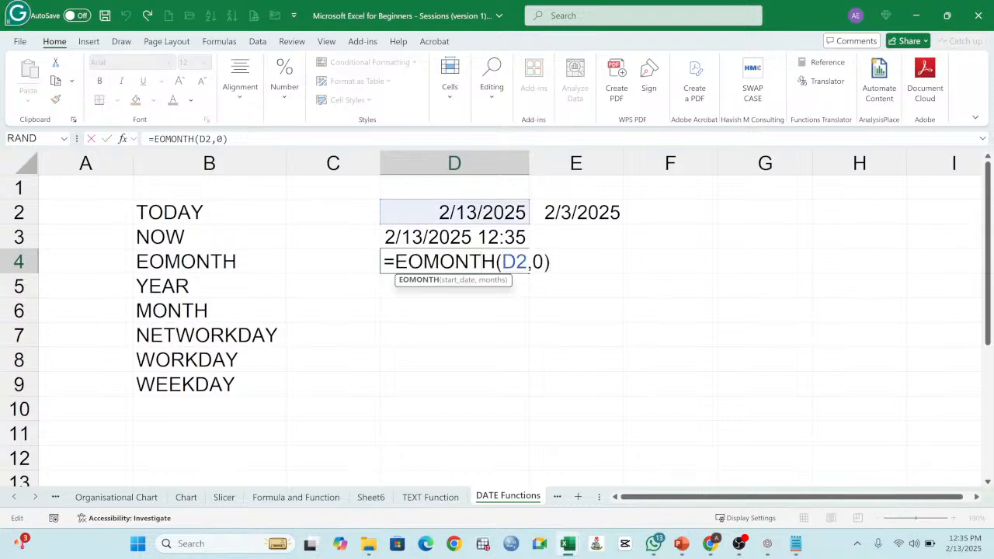
double_click(515, 262)
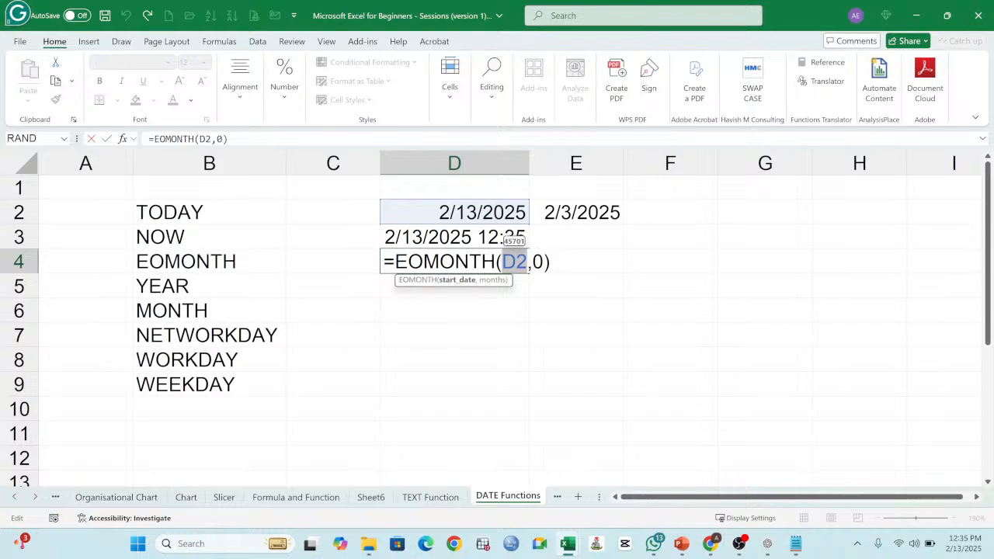
double_click(538, 262)
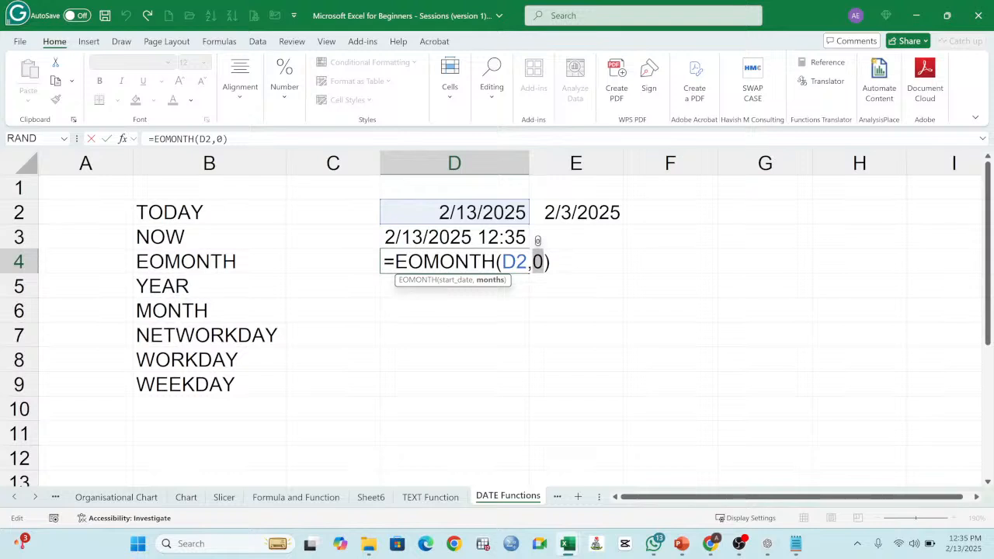
type("1")
key("Return")
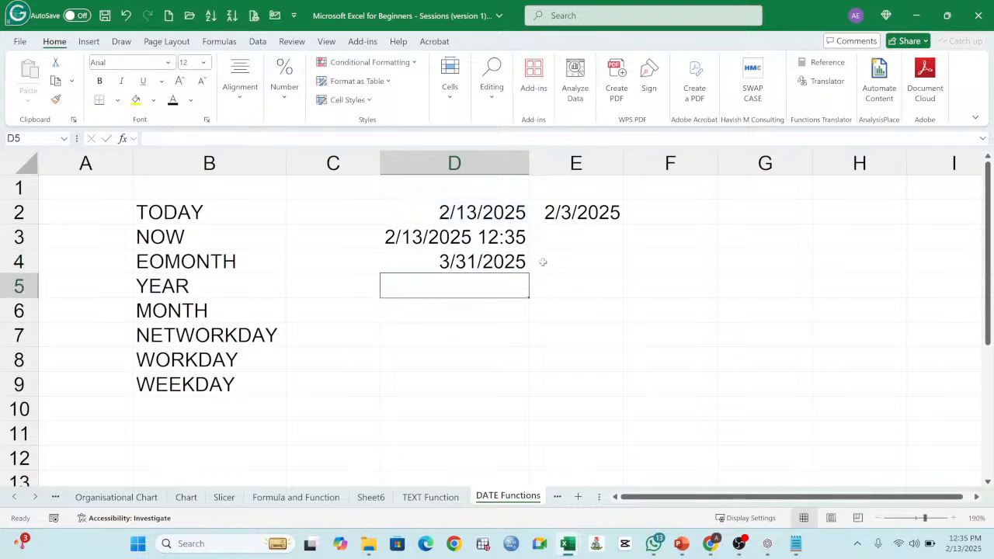
Step: Set the months argument in D4 to 2 so the formula reads =EOMONTH(D2,2)
double_click(503, 263)
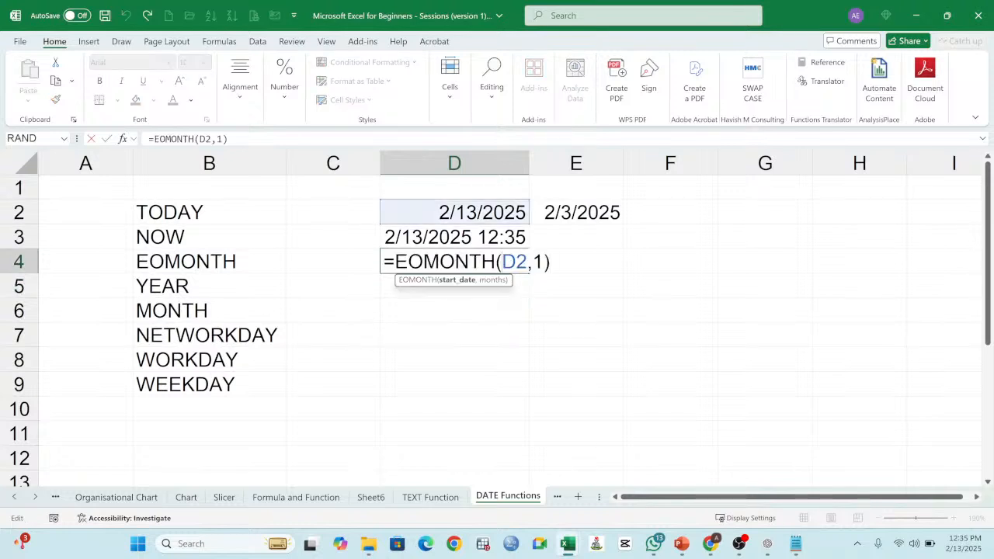
double_click(538, 262)
type("2")
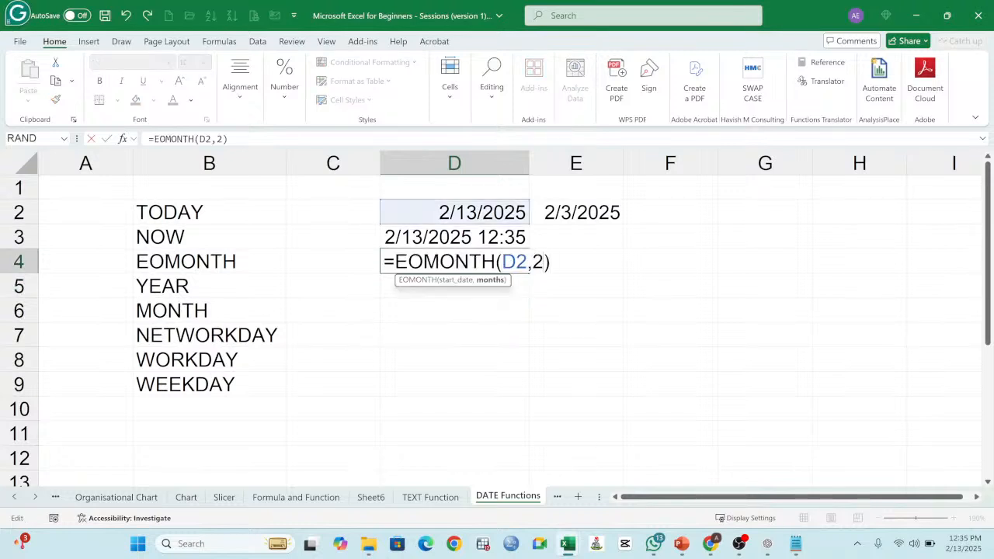
key("Return")
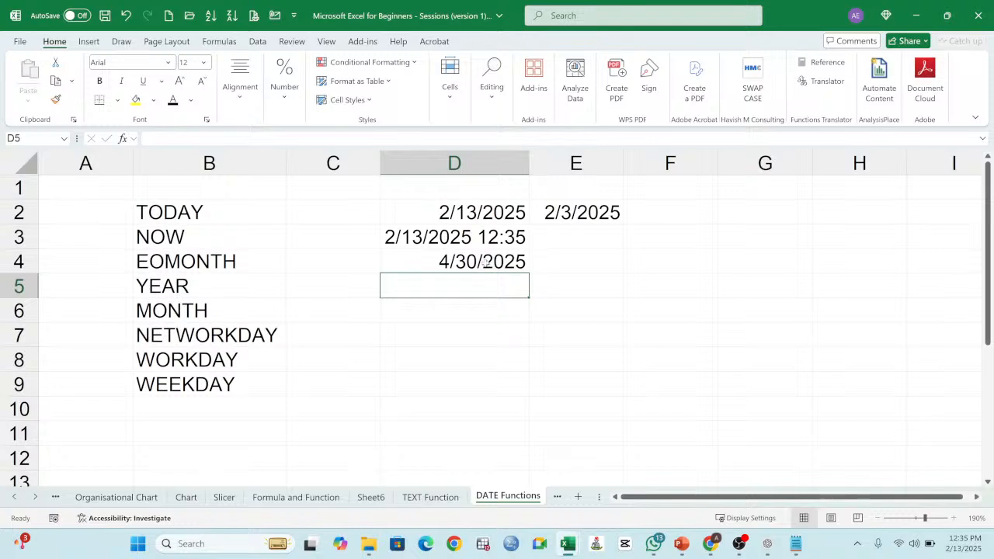
Step: Change the formula in D4 to =EOMONTH(D2,3) to return the month end three months ahead, and review it
double_click(486, 263)
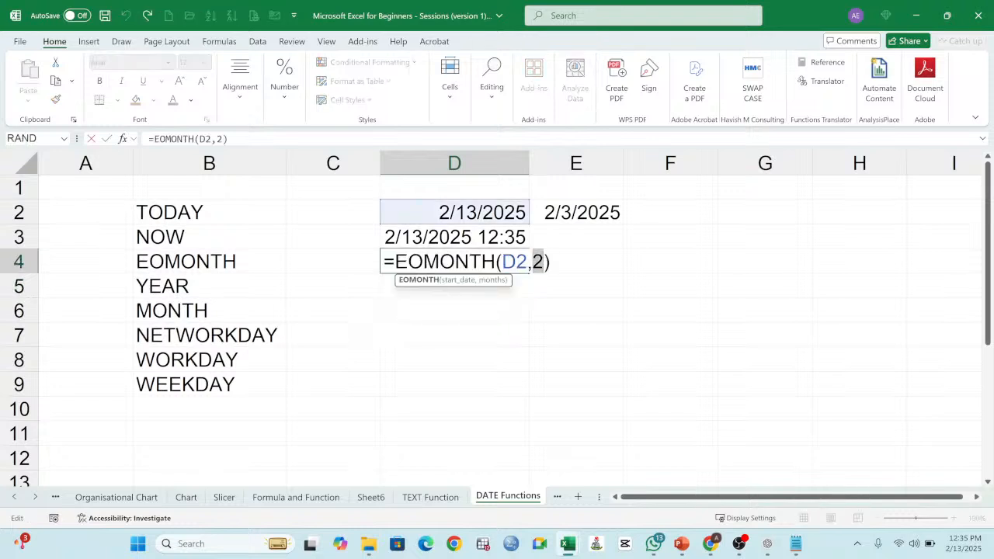
type("3")
key("Return")
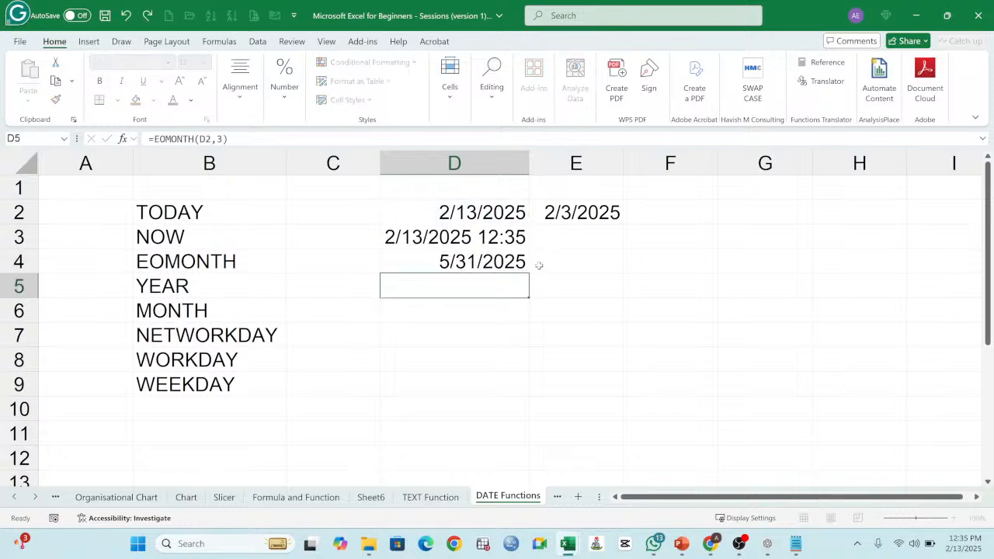
double_click(508, 262)
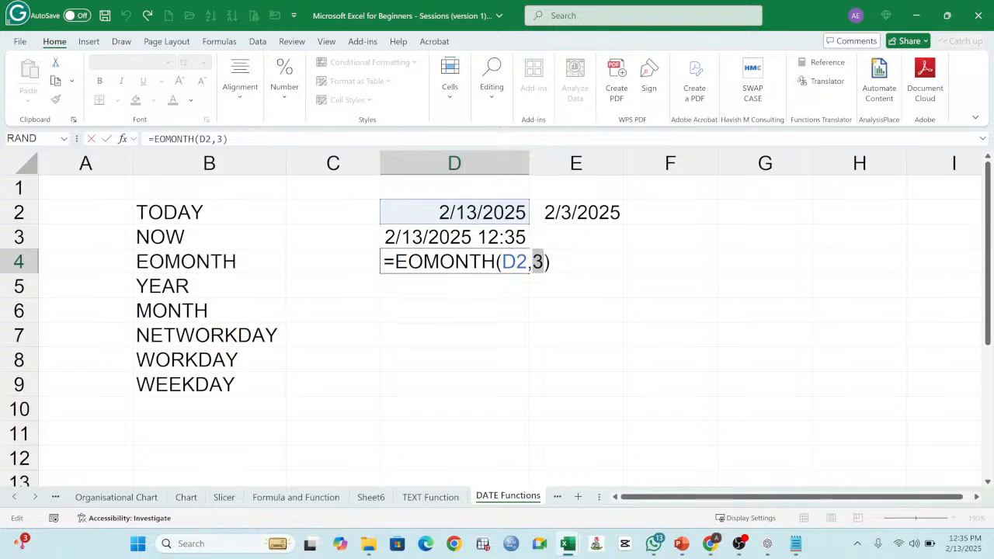
key("Return")
Step: Enter =EOMONTH(TODAY(),0) in cell D7 to get the current month's end without a cell reference
left_click(458, 338)
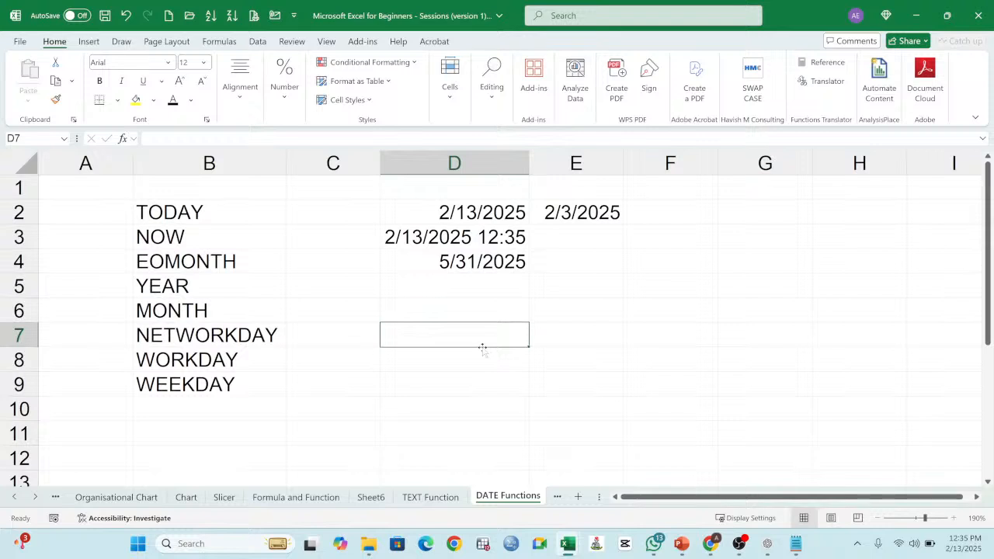
type("=")
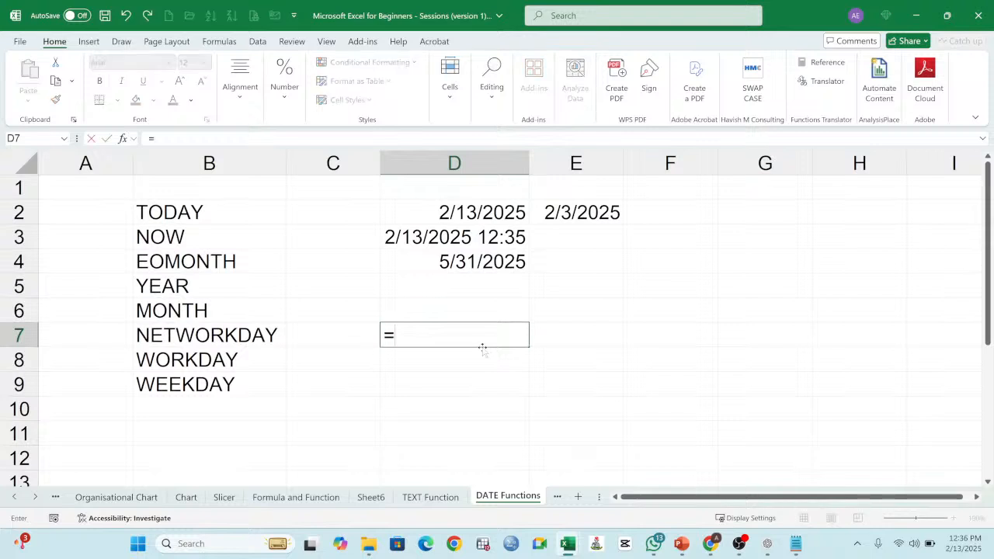
type("EOMONT")
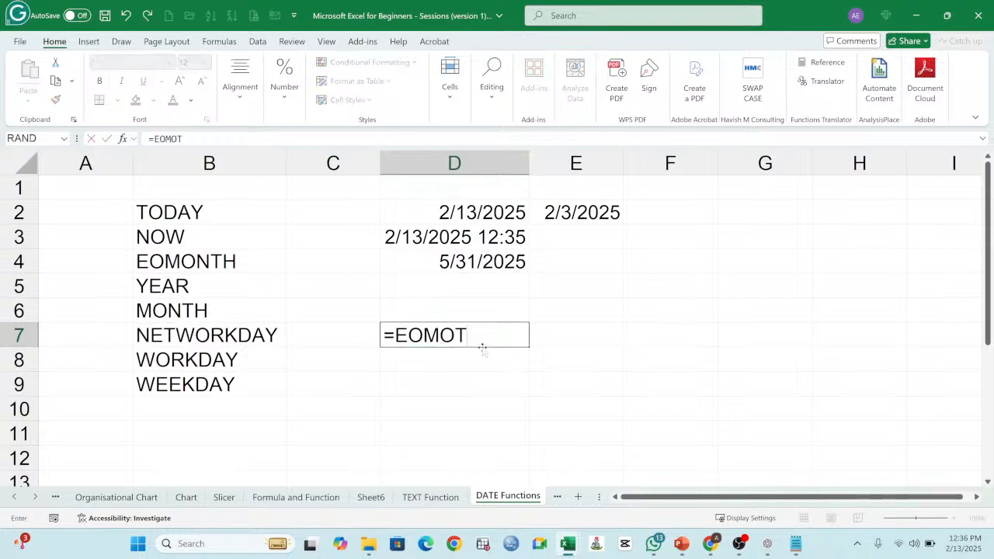
key("BackSpace")
type("NTH")
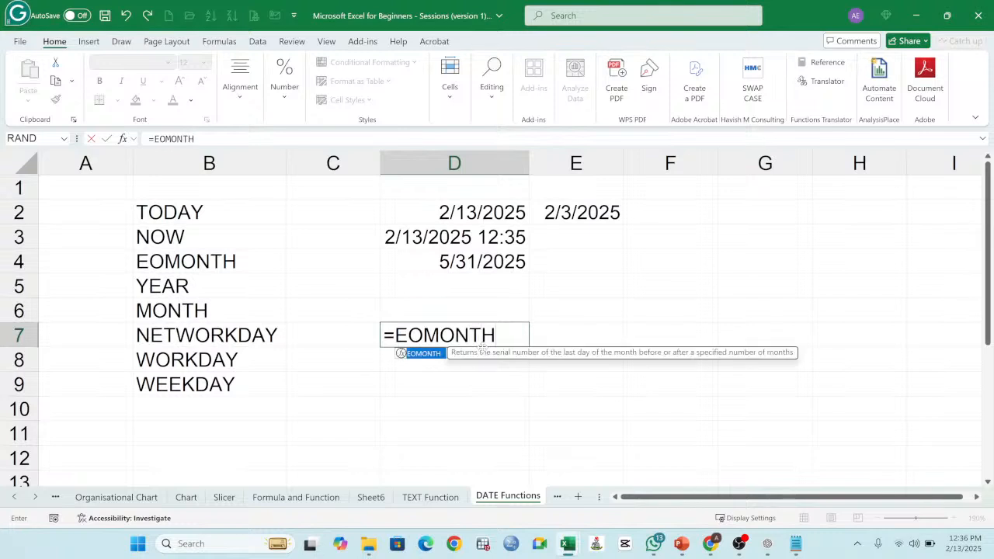
type("(TODAY")
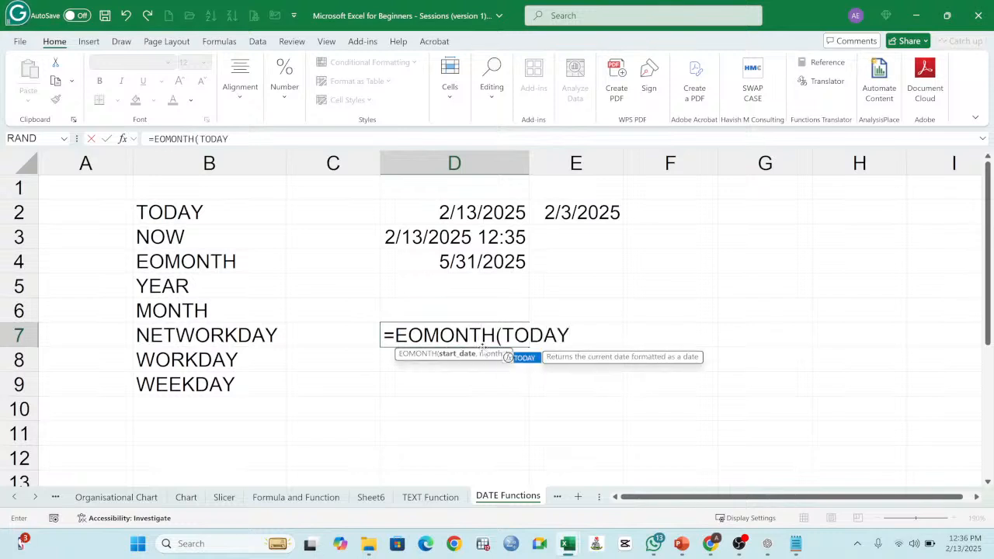
type("(),")
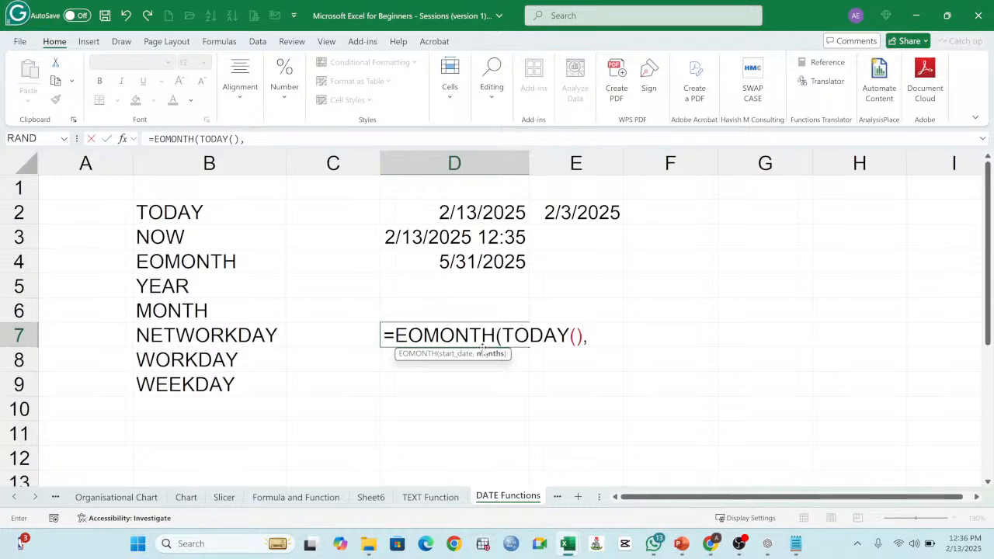
type("0)")
key("Return")
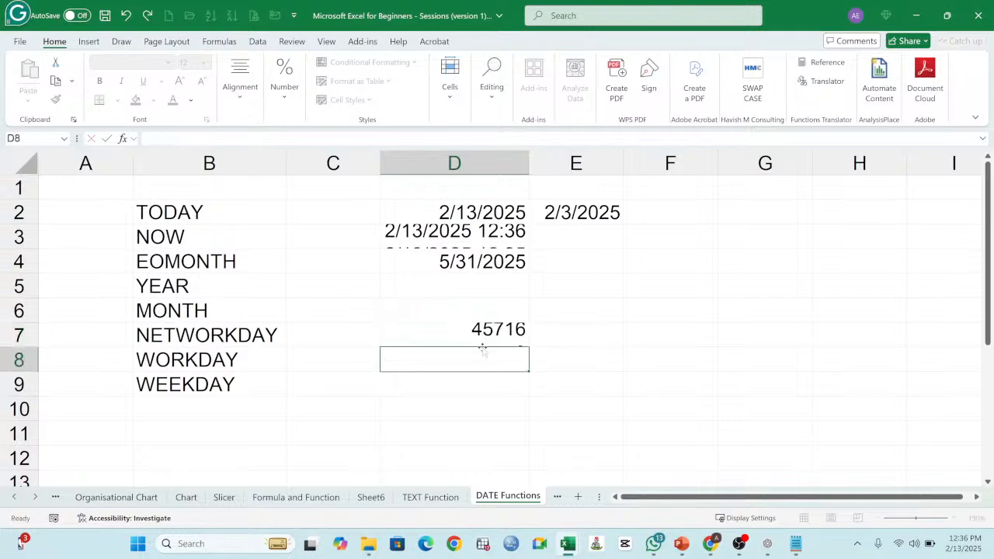
Step: Format D7 as Short Date, and check the nested TODAY() start date in its formula
left_click(498, 341)
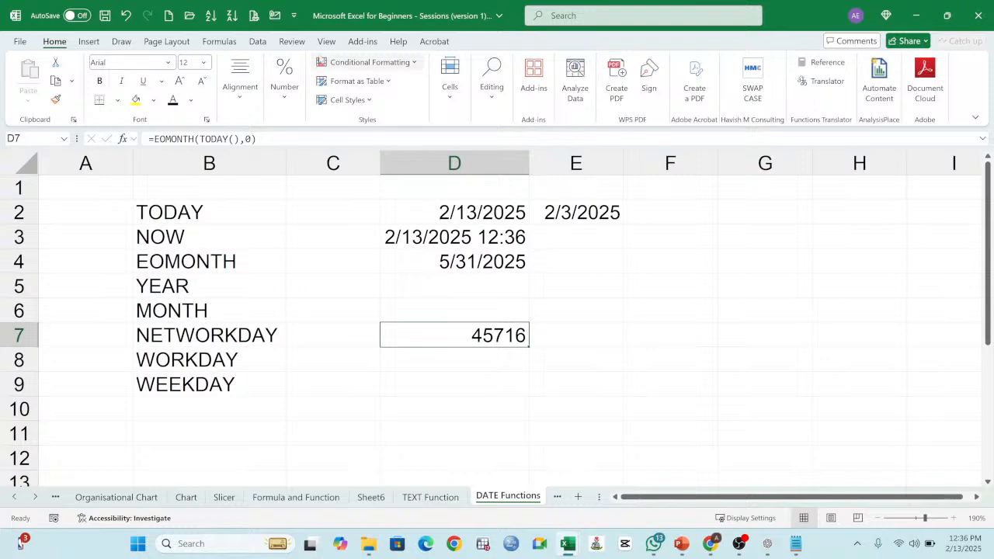
left_click(284, 101)
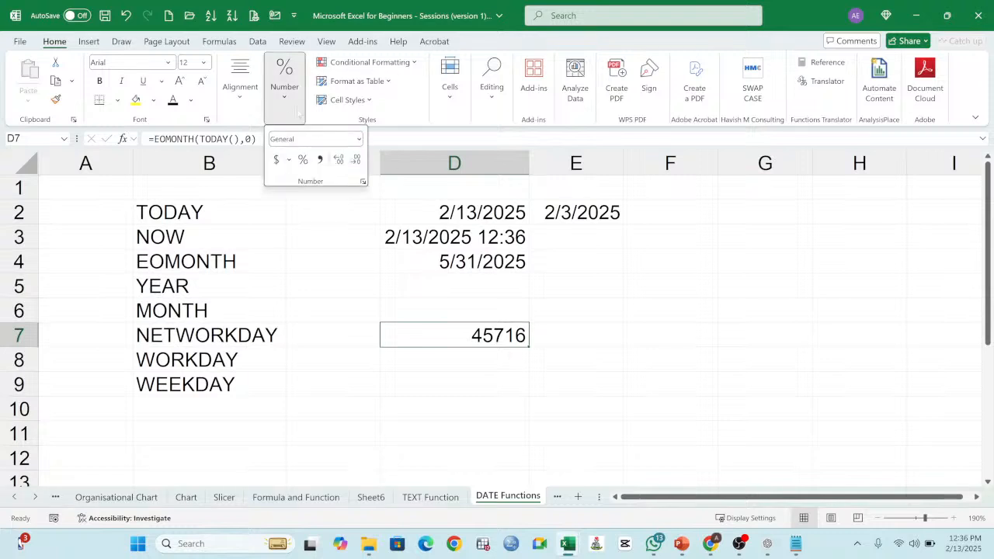
left_click(358, 139)
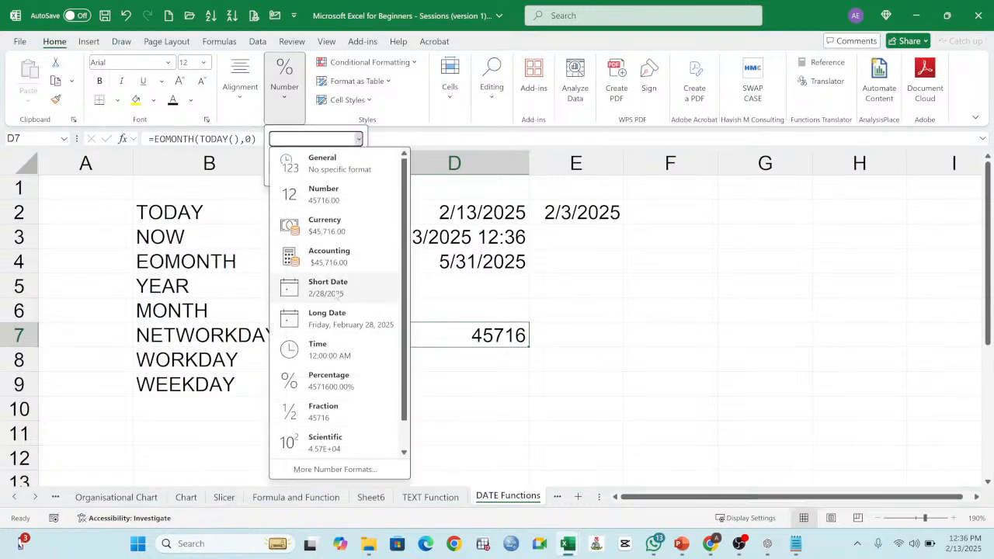
left_click(310, 284)
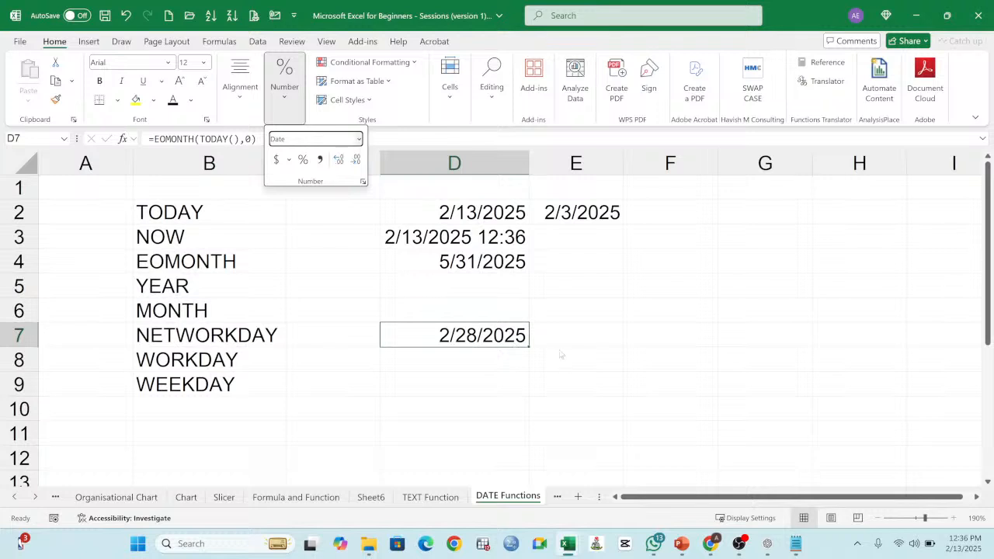
left_click(478, 357)
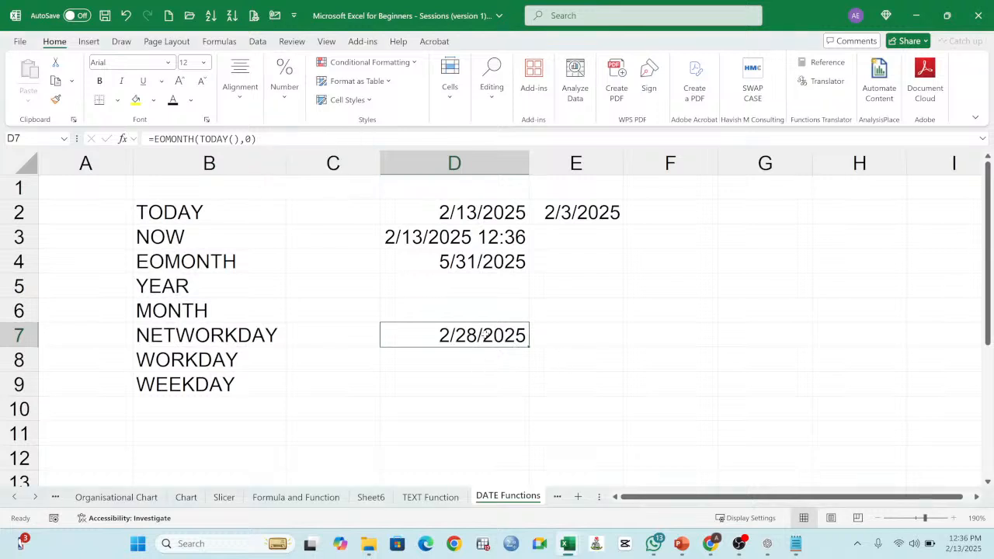
double_click(483, 336)
left_click_drag(502, 336, 583, 335)
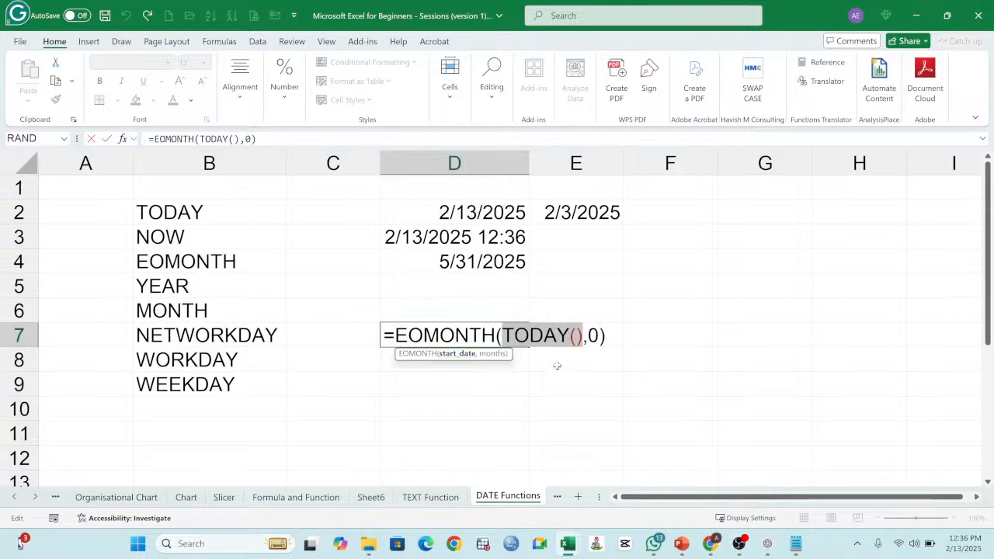
key("ctrl+Return")
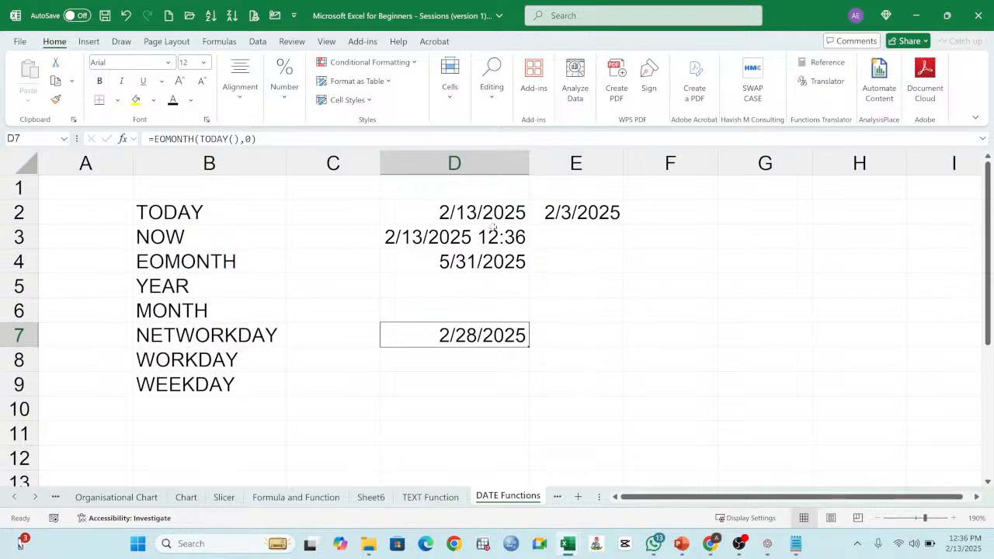
Step: Copy the TODAY result from D2 and paste it into G2 as values only
left_click(487, 217)
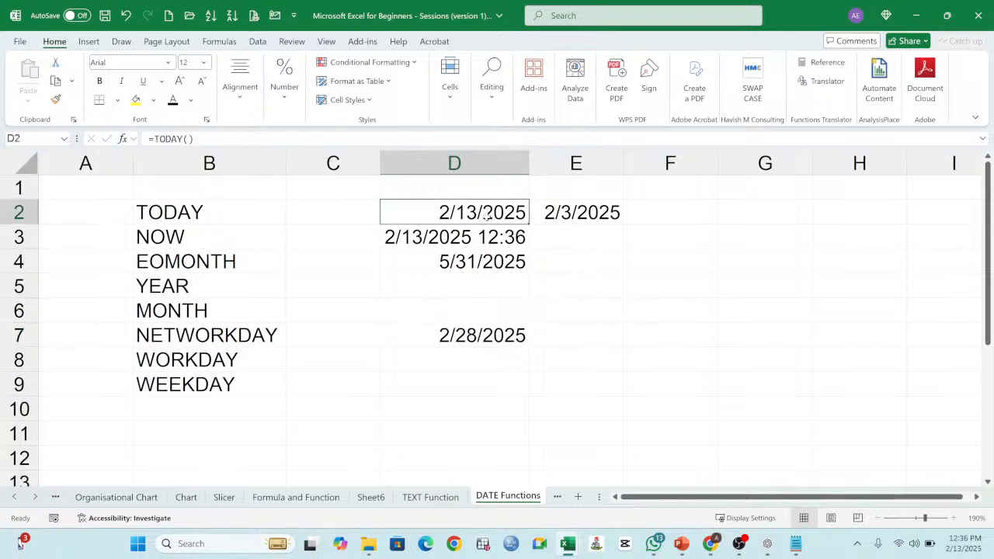
left_click(55, 81)
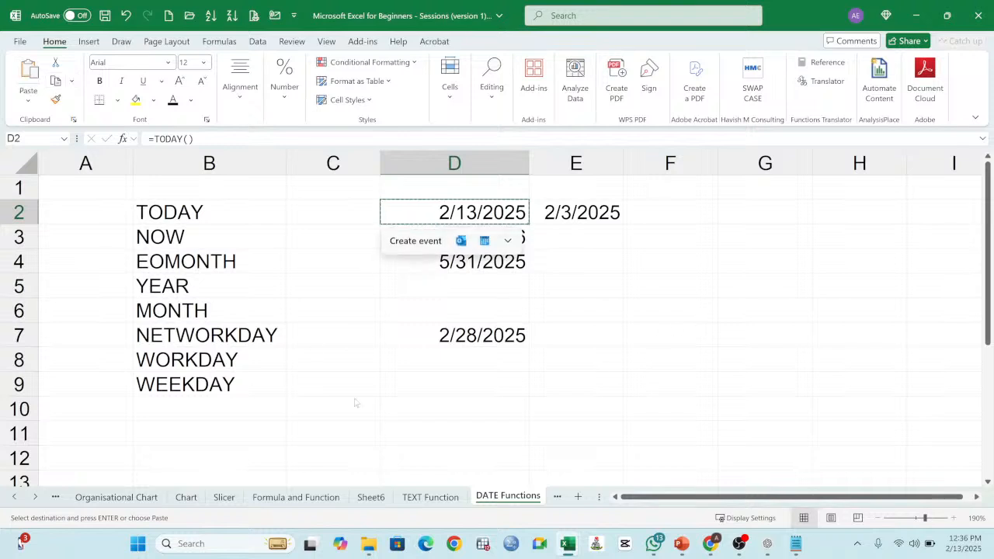
left_click(738, 212)
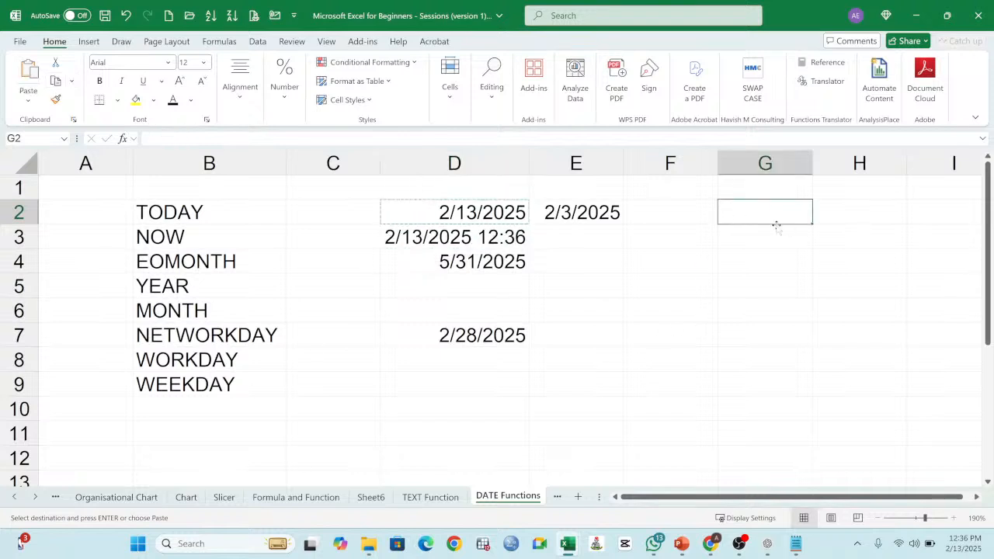
left_click(28, 99)
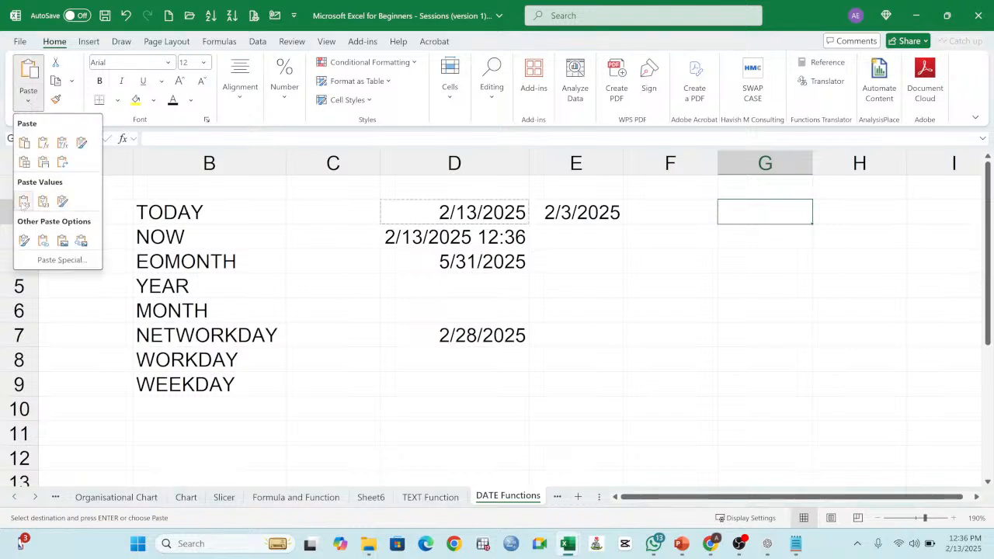
left_click(25, 202)
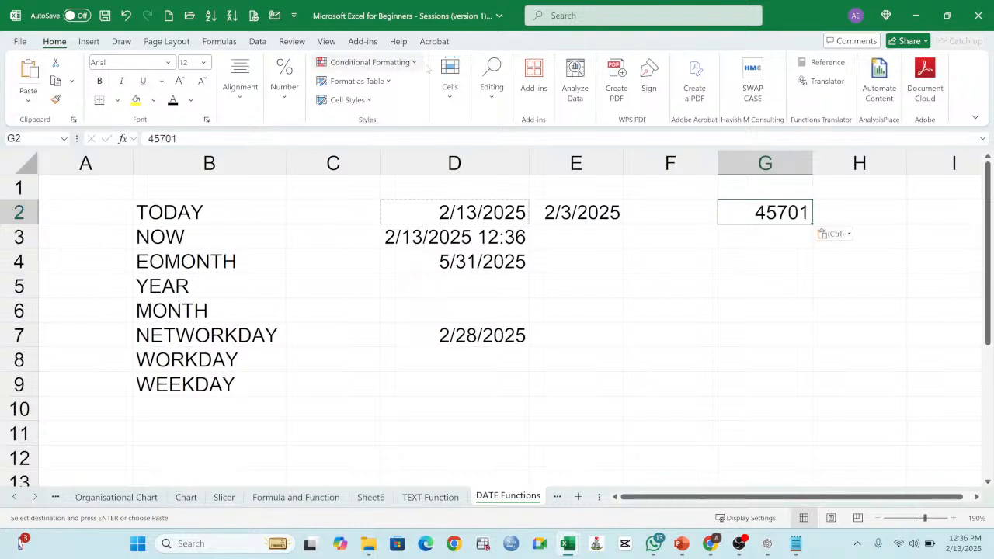
Step: Format G2 as a short date and fill consecutive daily dates down column G to row 57
left_click(277, 108)
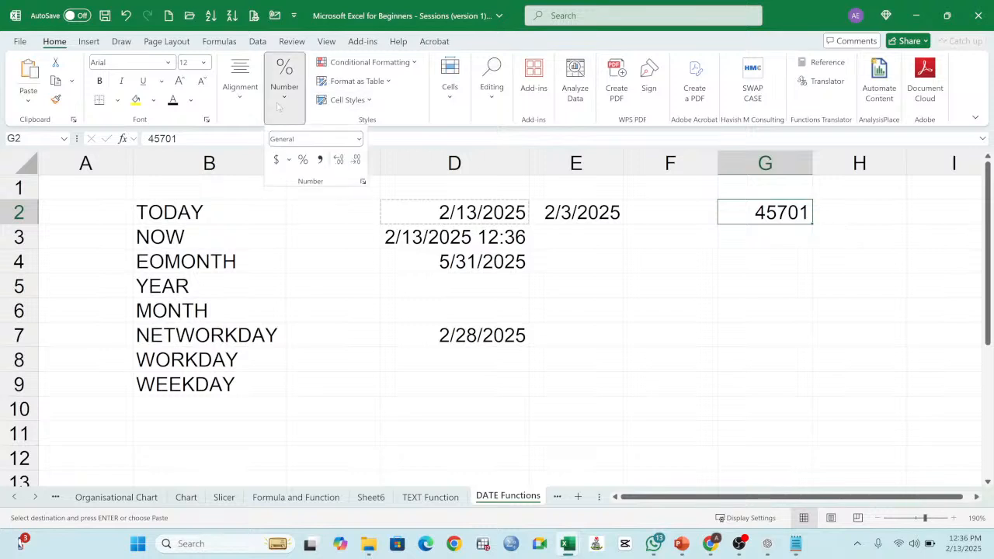
left_click(359, 139)
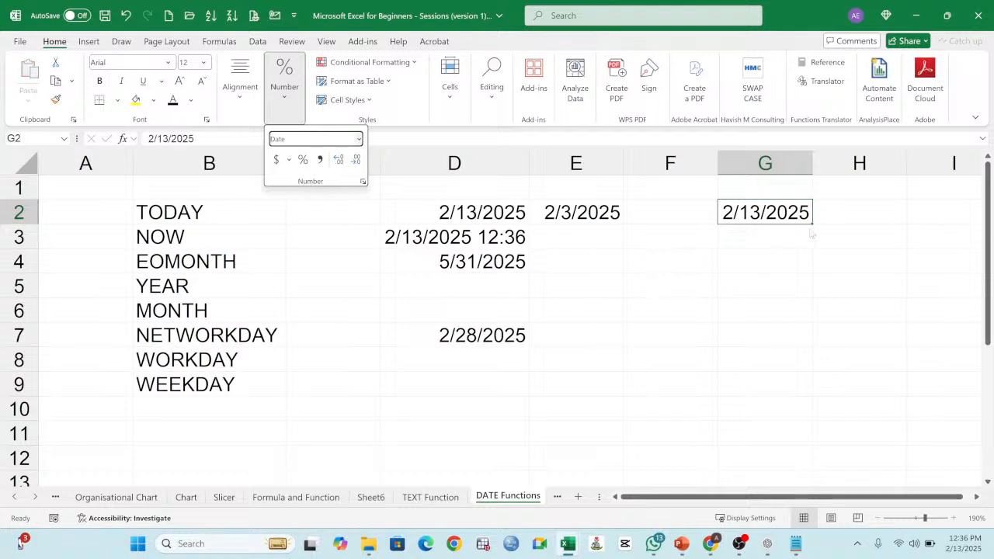
left_click(769, 217)
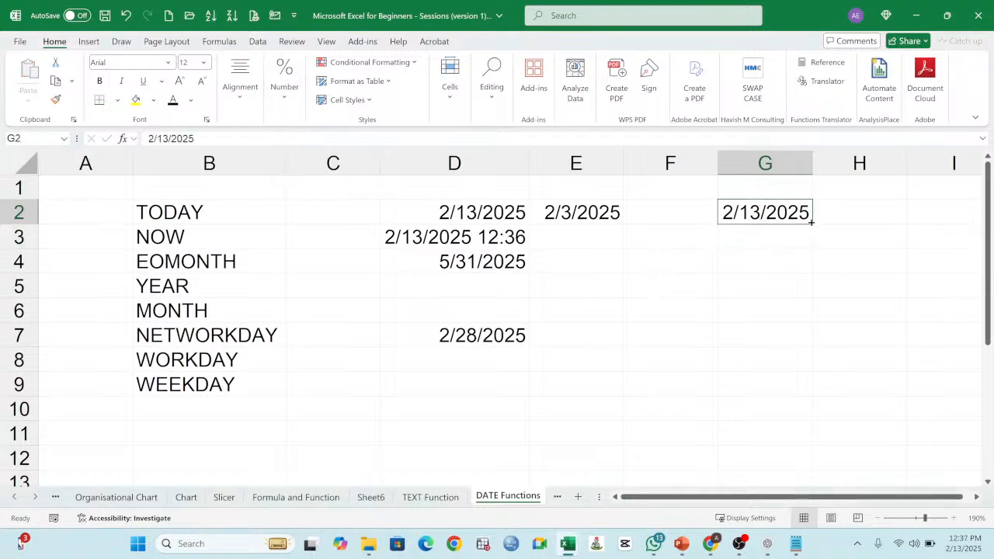
left_click_drag(810, 222, 800, 466)
scroll(781, 342, "up", 7)
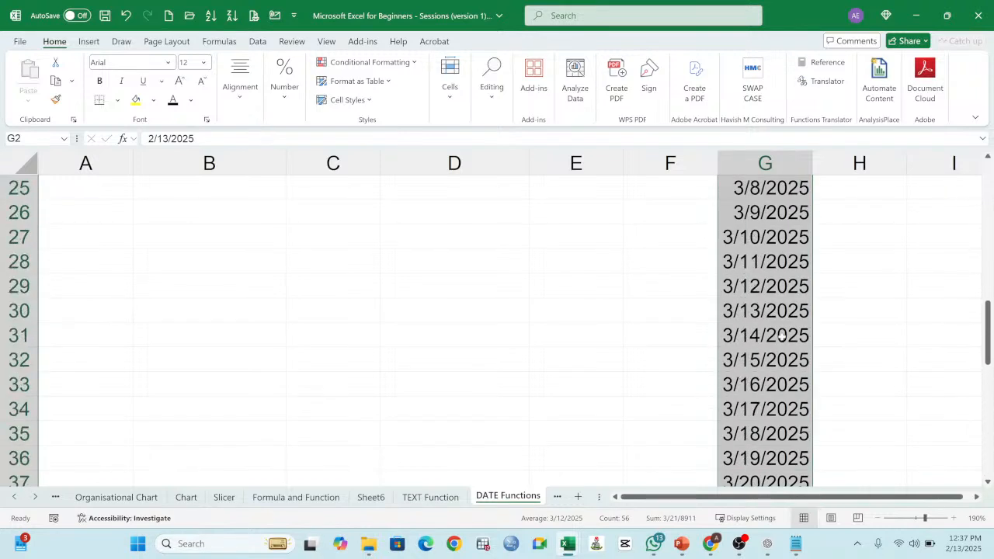
scroll(781, 335, "up", 8)
Step: Enter the header Date in G1 above the date list and make it bold
left_click(754, 191)
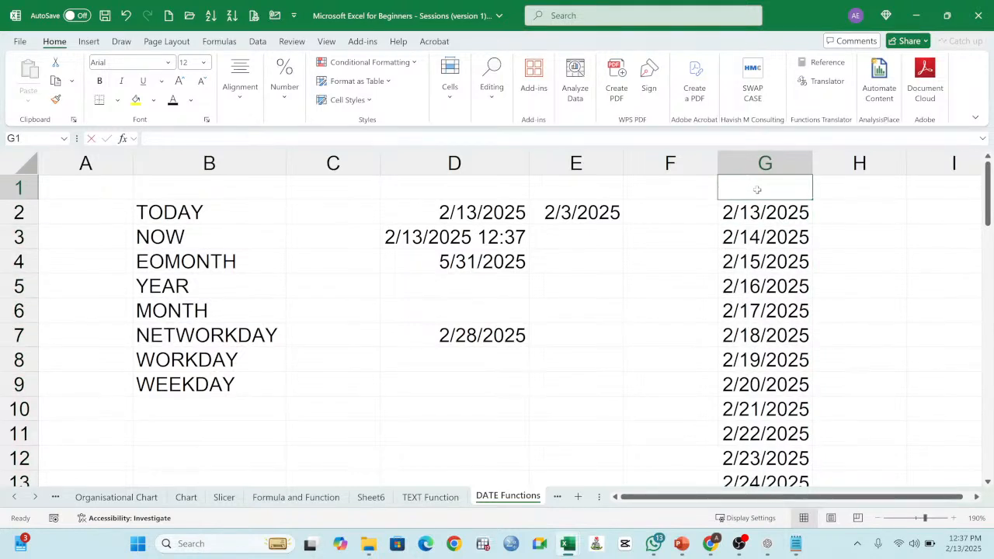
type("dATE")
key("Return")
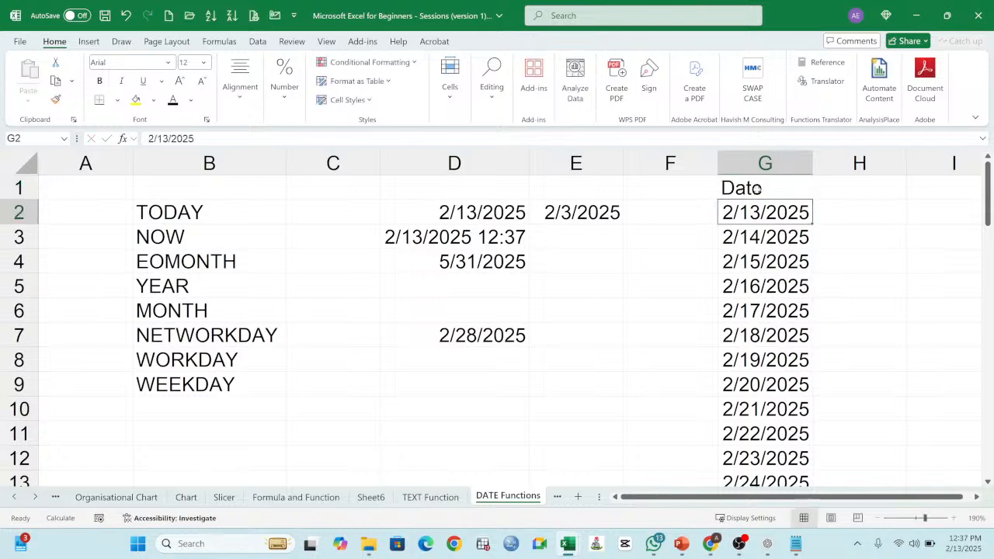
key("Up")
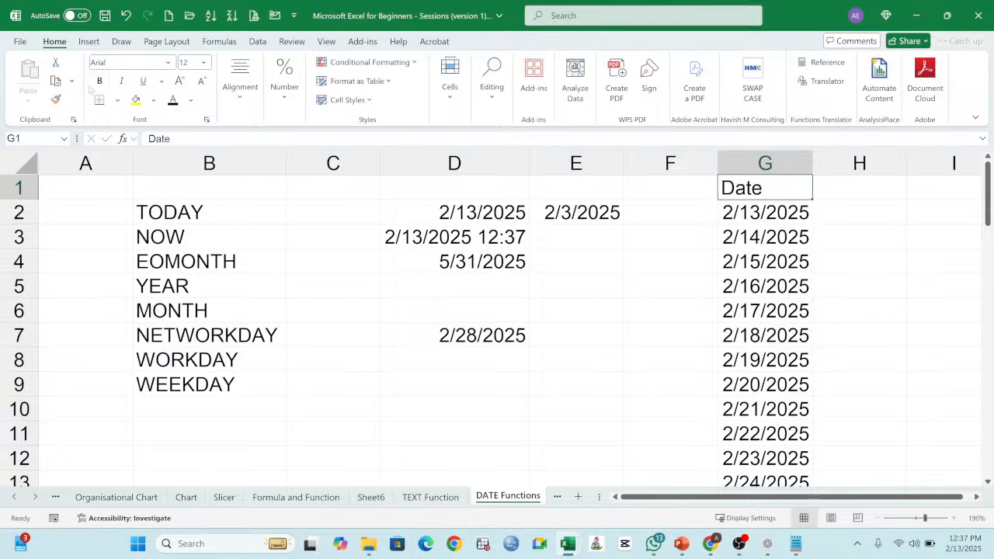
left_click(100, 81)
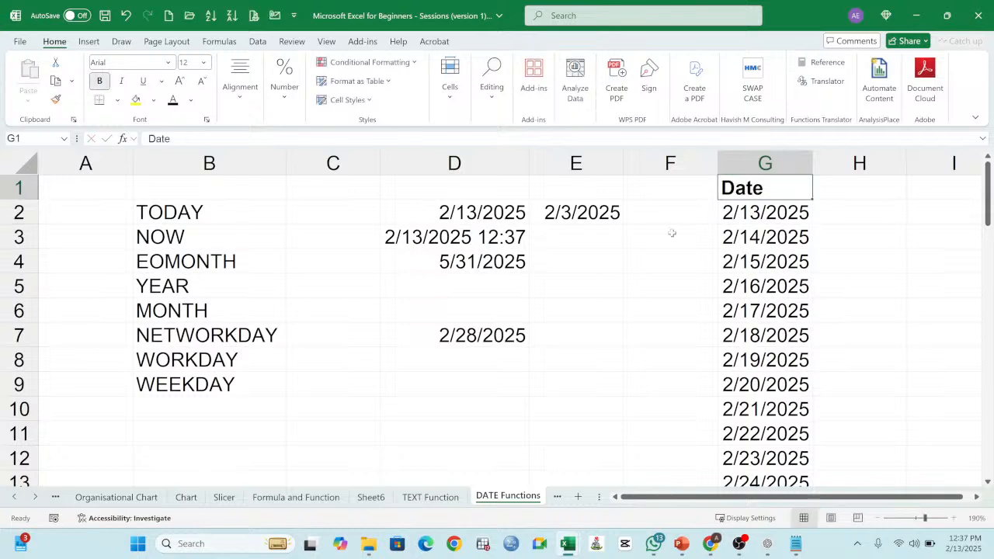
Step: Change the header in G1 to Invoice Date and widen column G to fit it
double_click(757, 189)
left_click(653, 309)
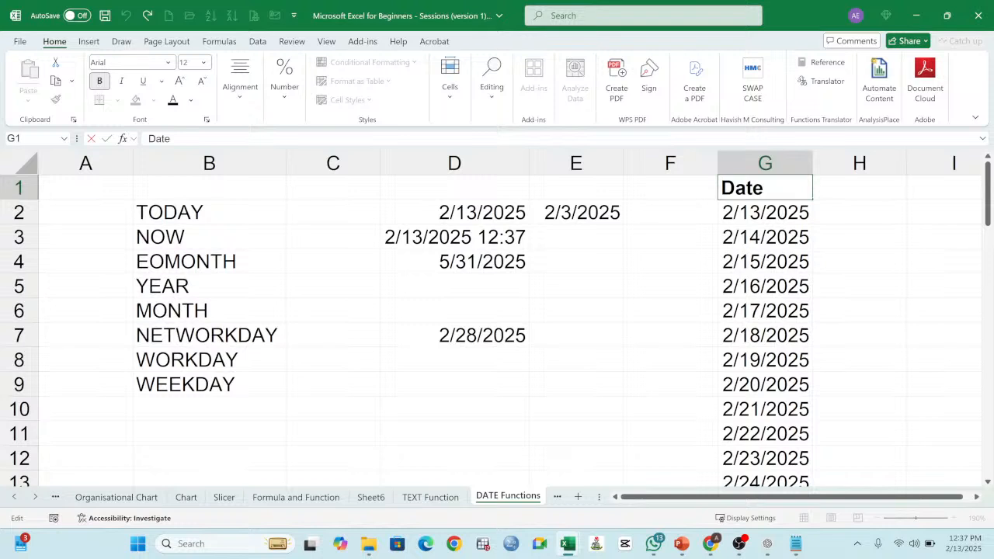
type("Ino")
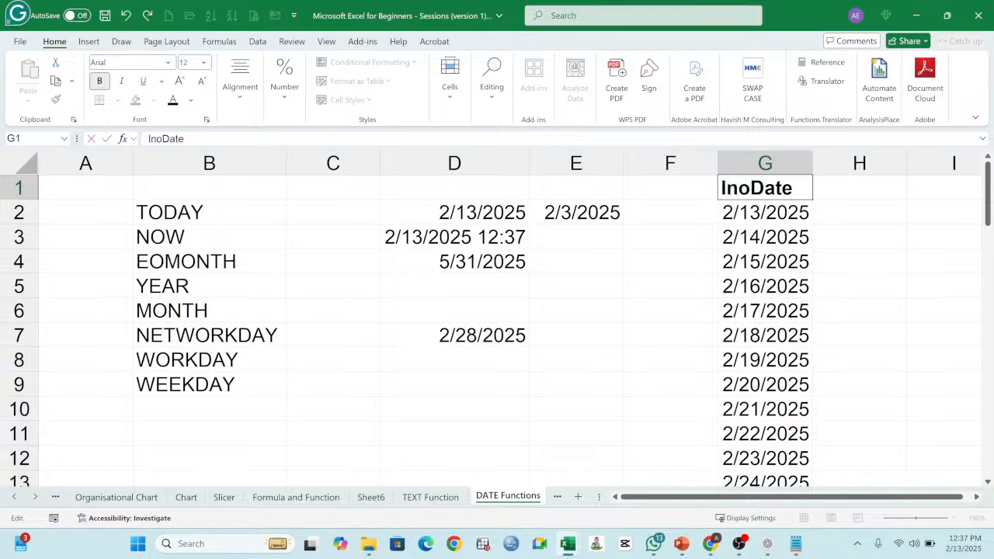
key("BackSpace")
type("voice")
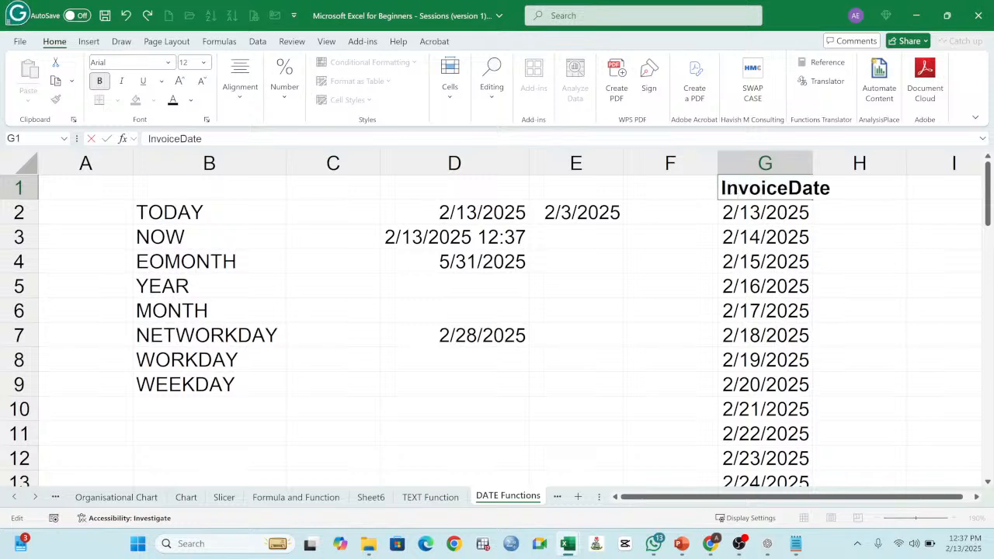
key("Return")
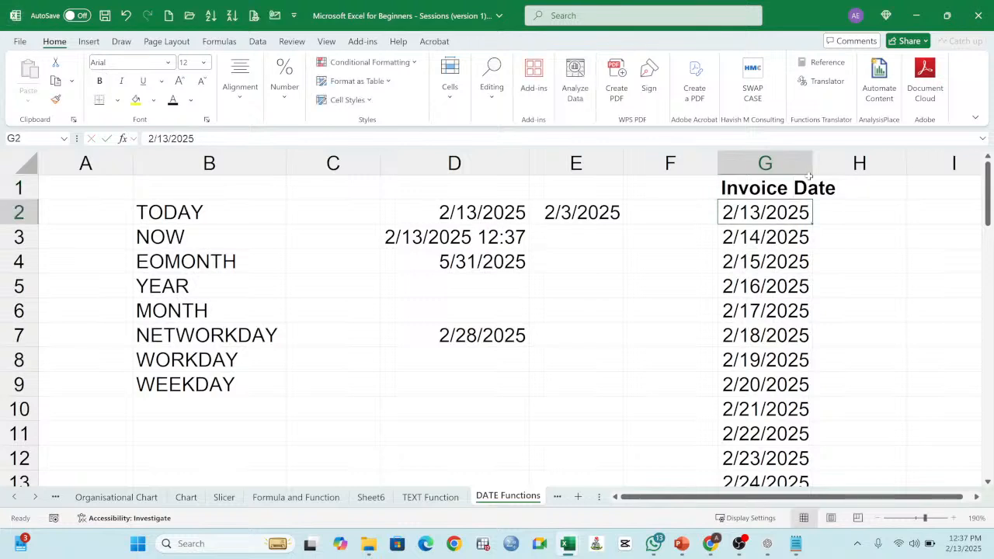
left_click_drag(813, 168, 847, 168)
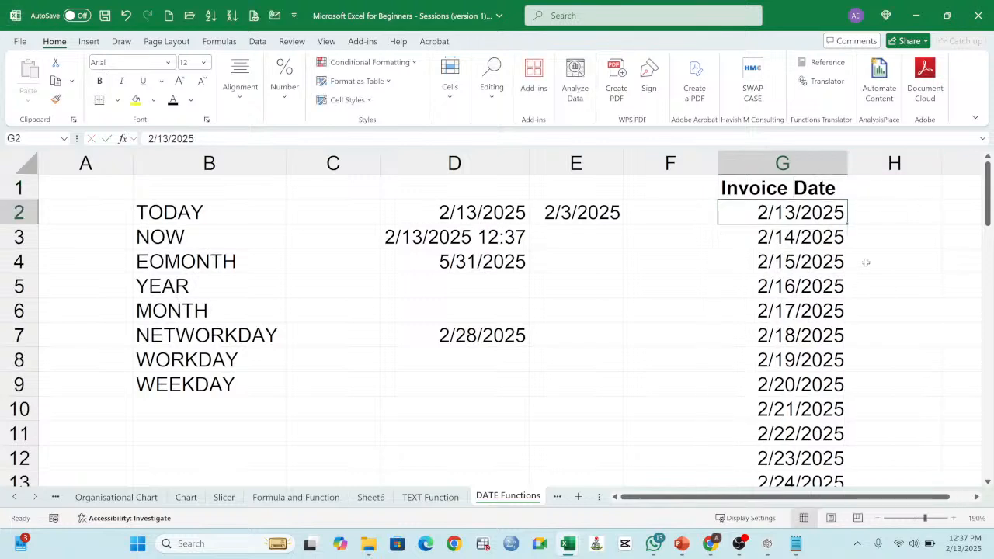
Step: Enter the header End of Month in H1 beside the Invoice Date header
left_click(875, 188)
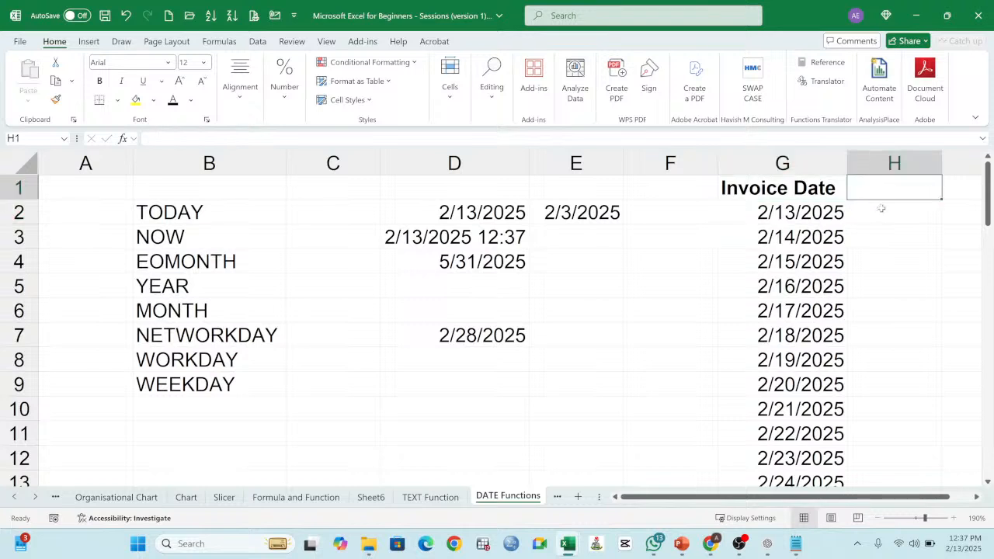
type("30")
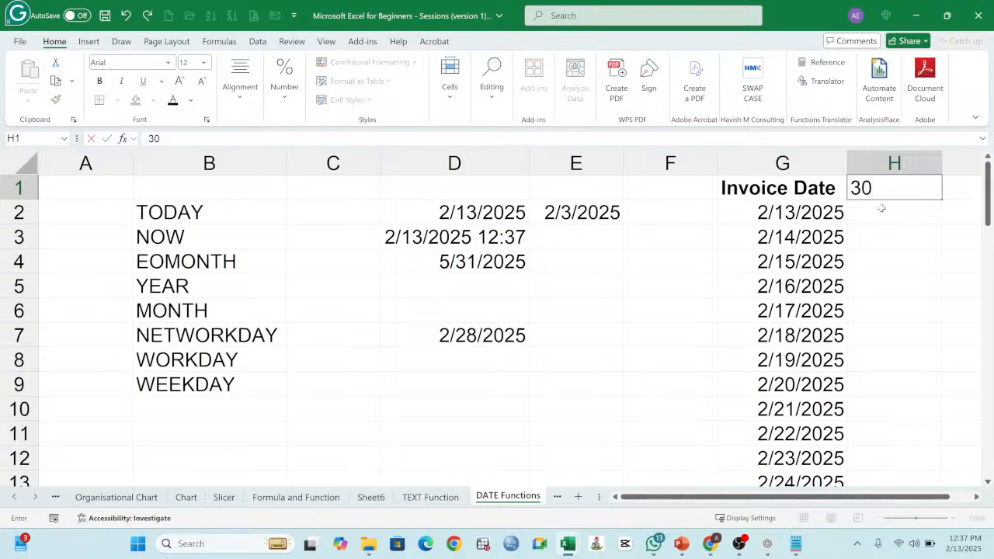
key("BackSpace")
key("BackSpace")
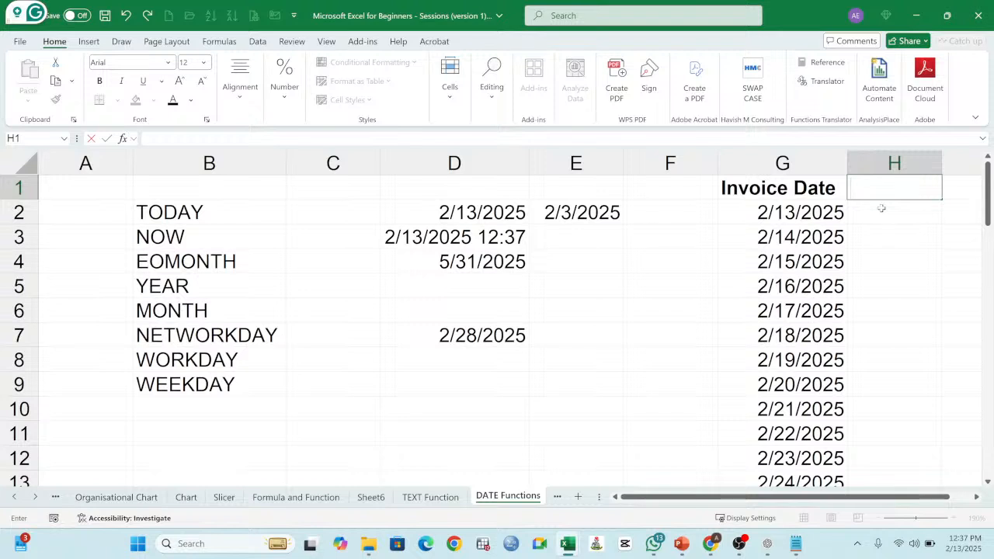
type("En")
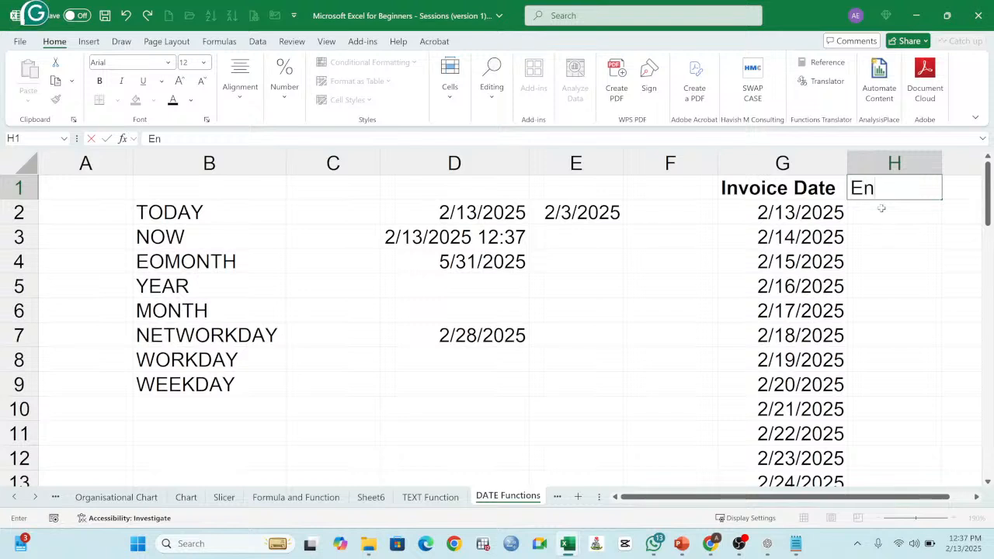
type("d")
type("of Month")
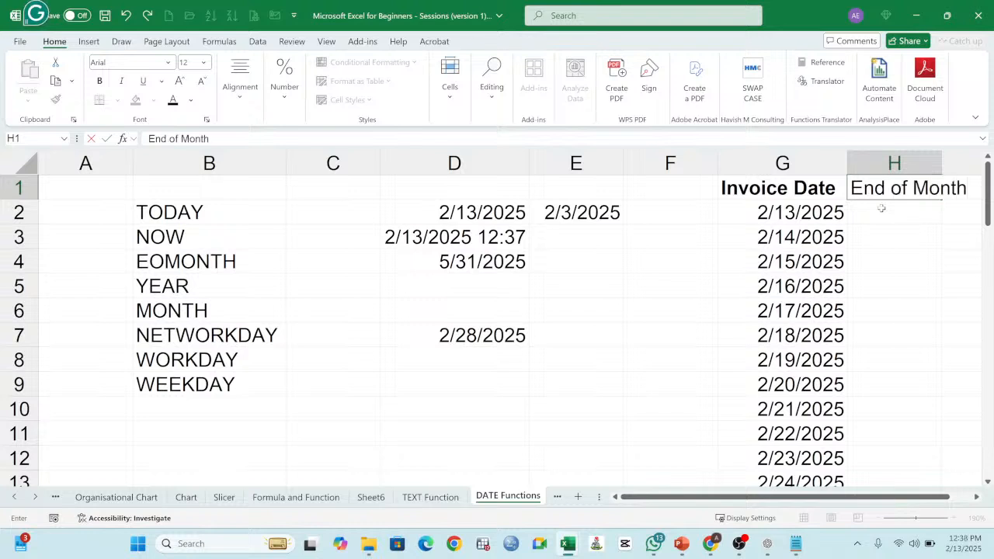
key("Return")
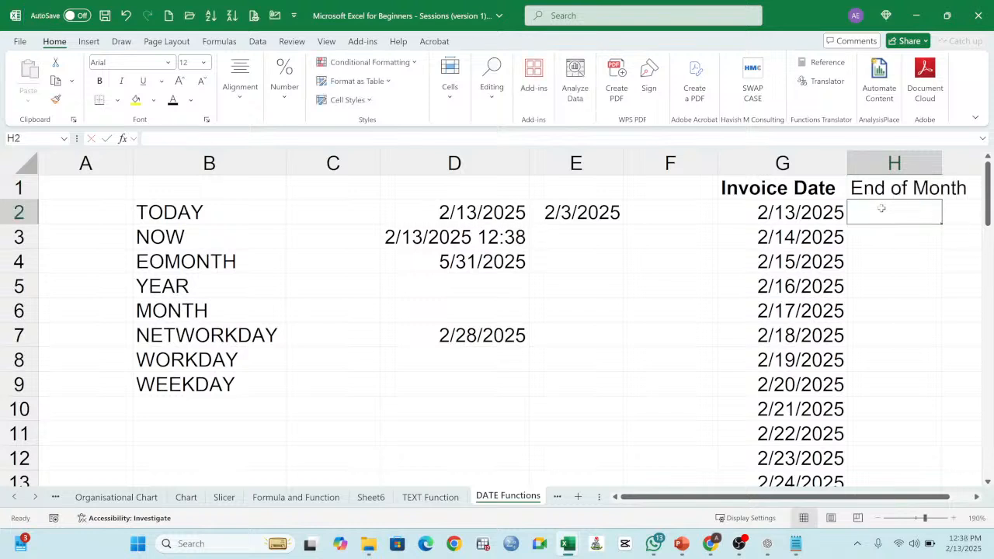
Step: Widen column H to fit the End of Month header and make the header bold
left_click_drag(942, 163, 972, 164)
left_click(899, 187)
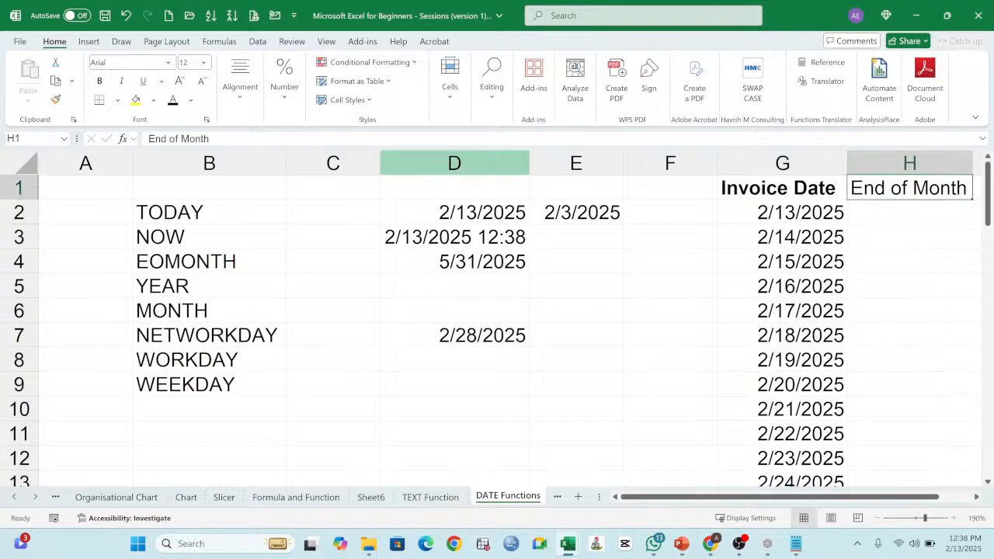
left_click(102, 82)
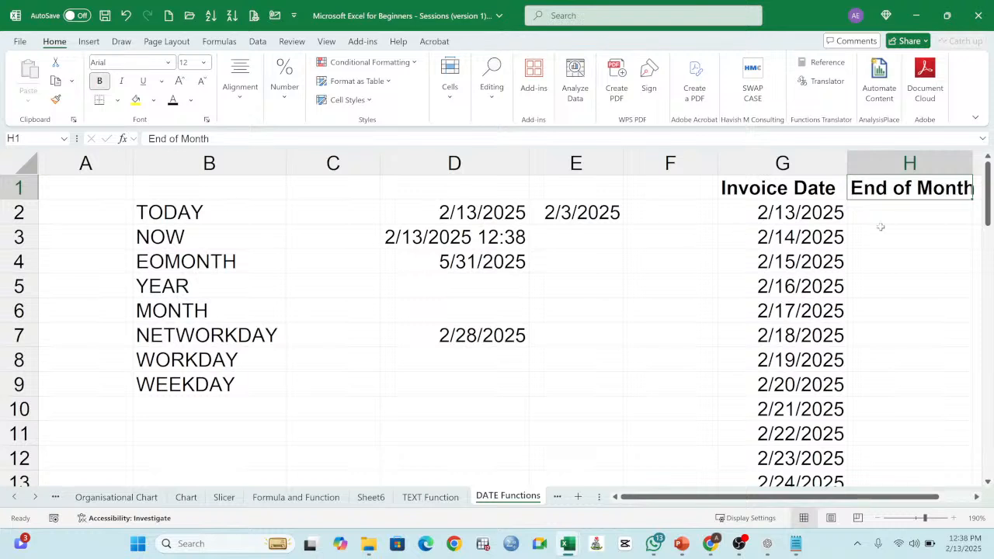
Step: Enter =EOMONTH(G2,0) in H2 to return the month end of the first invoice date
left_click(896, 213)
type("=")
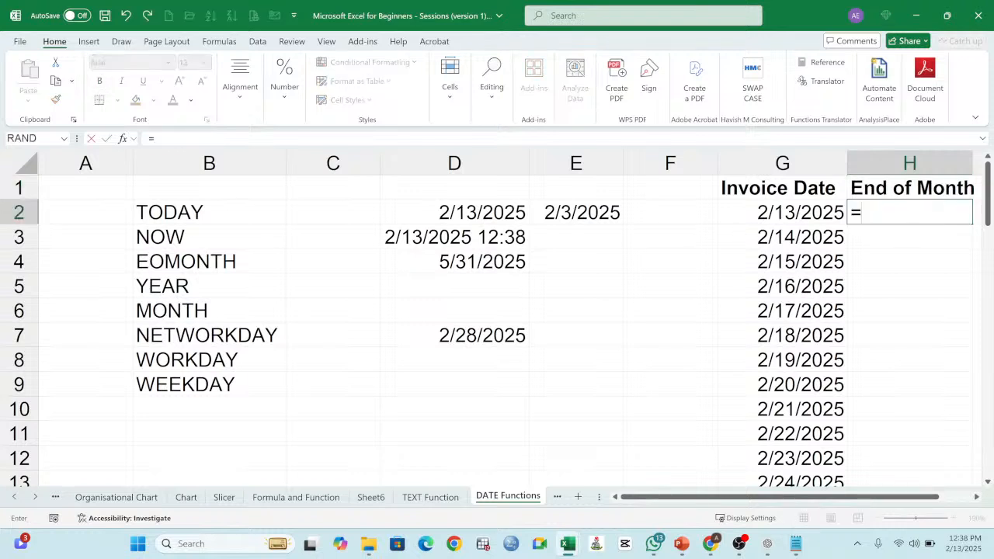
type("e")
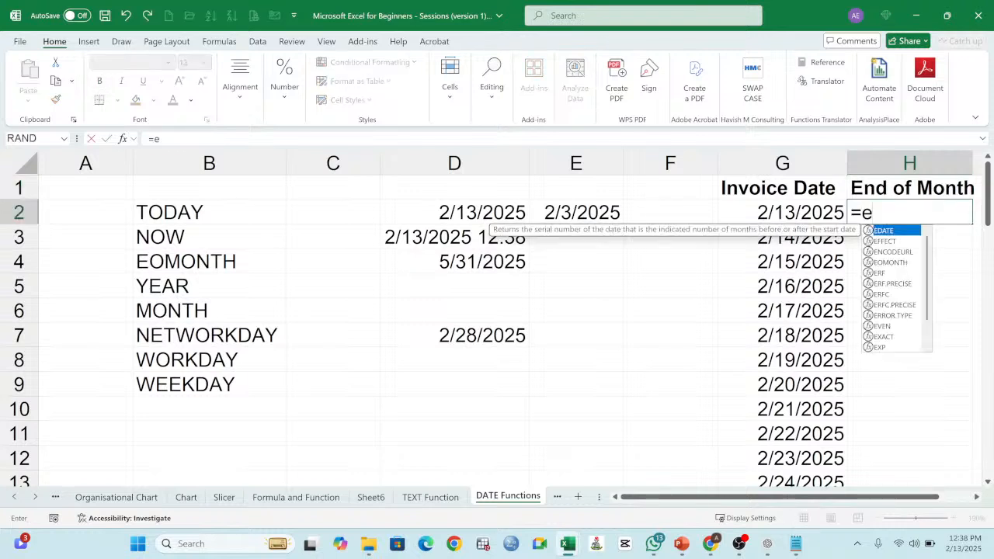
type("omonth")
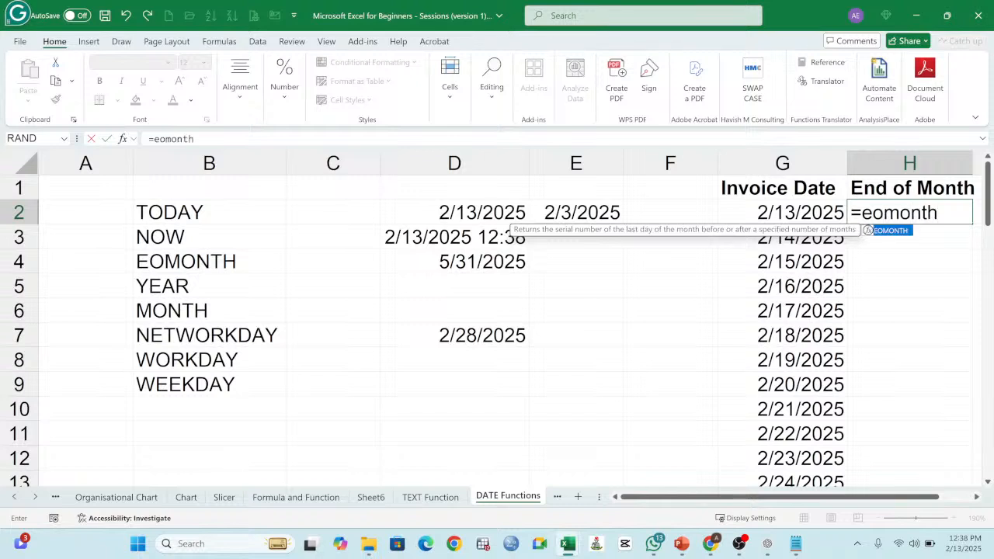
type("(")
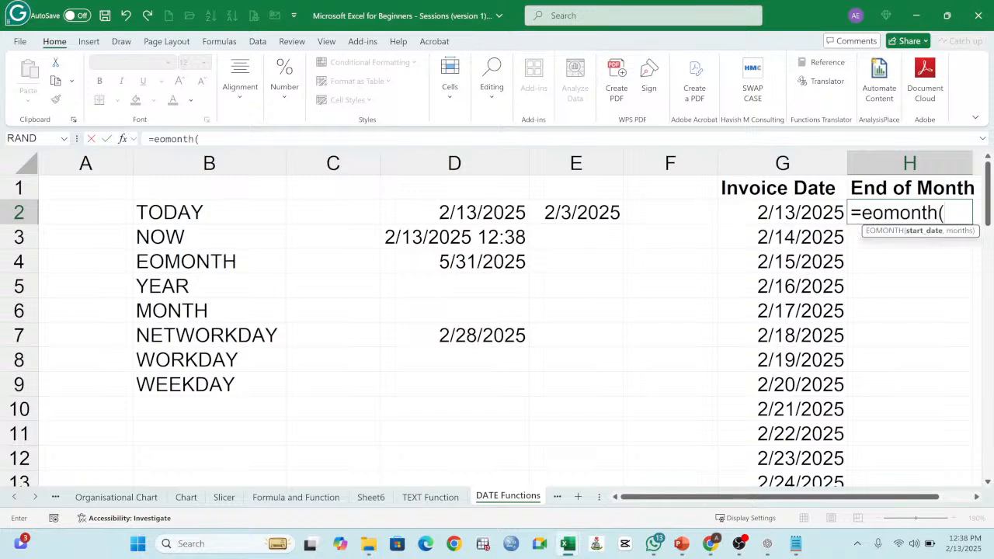
left_click(773, 213)
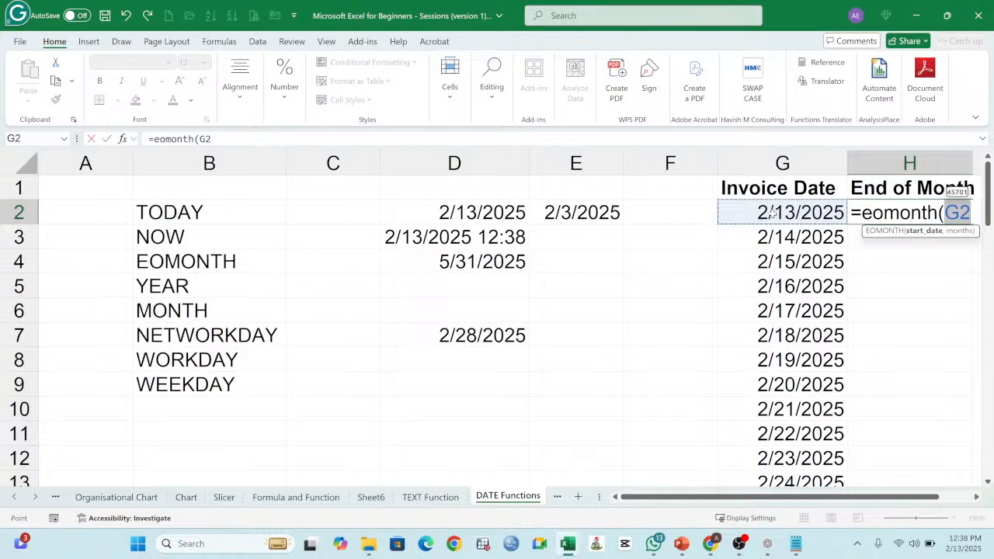
type(",")
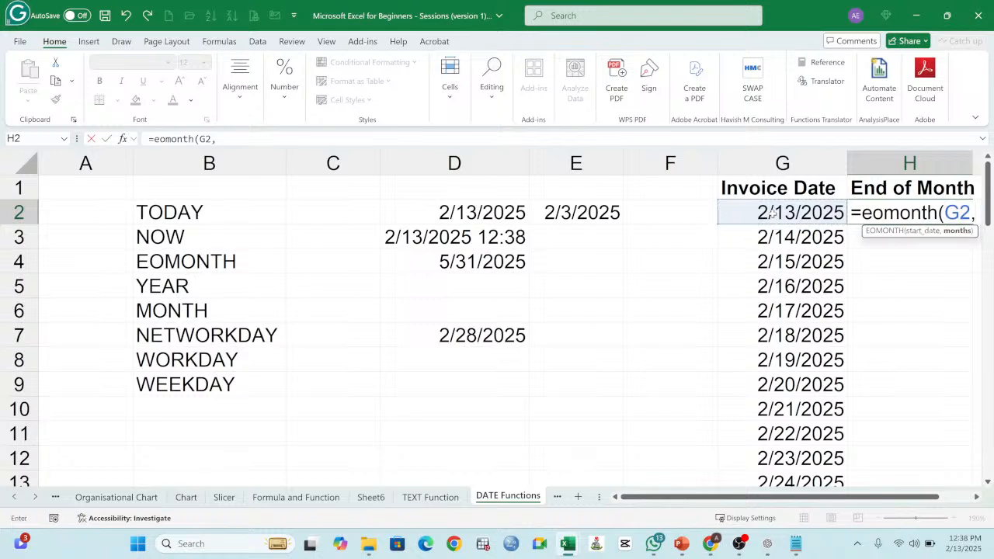
type("0")
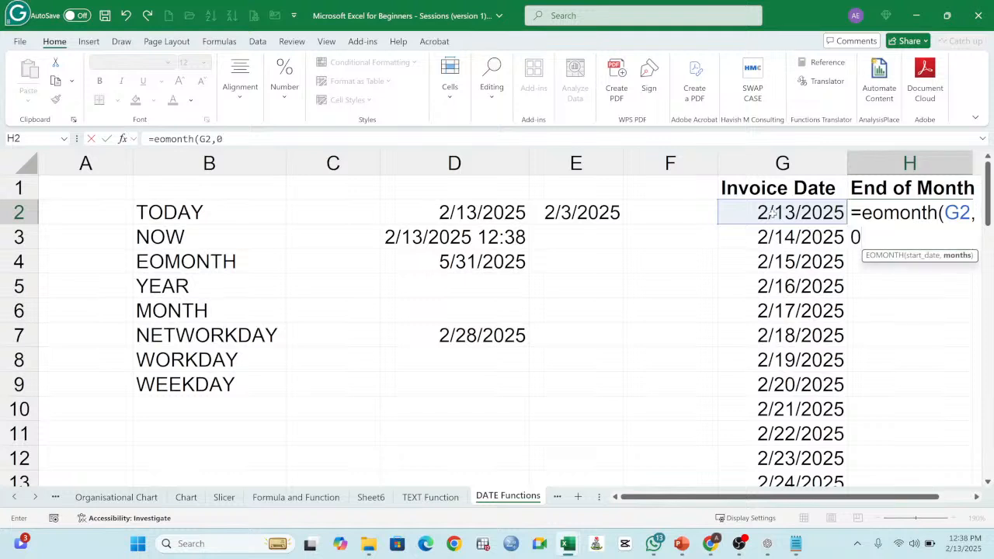
type(")")
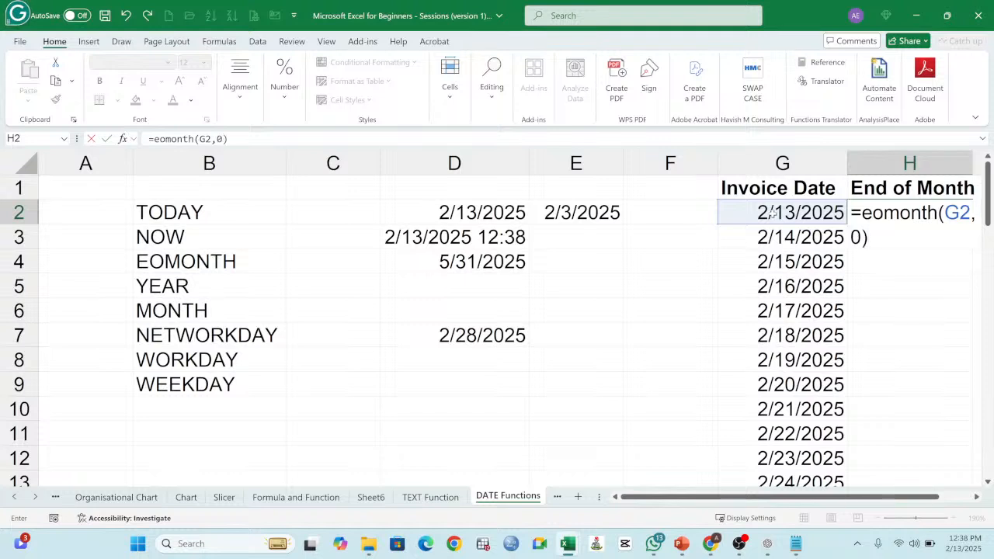
key("Return")
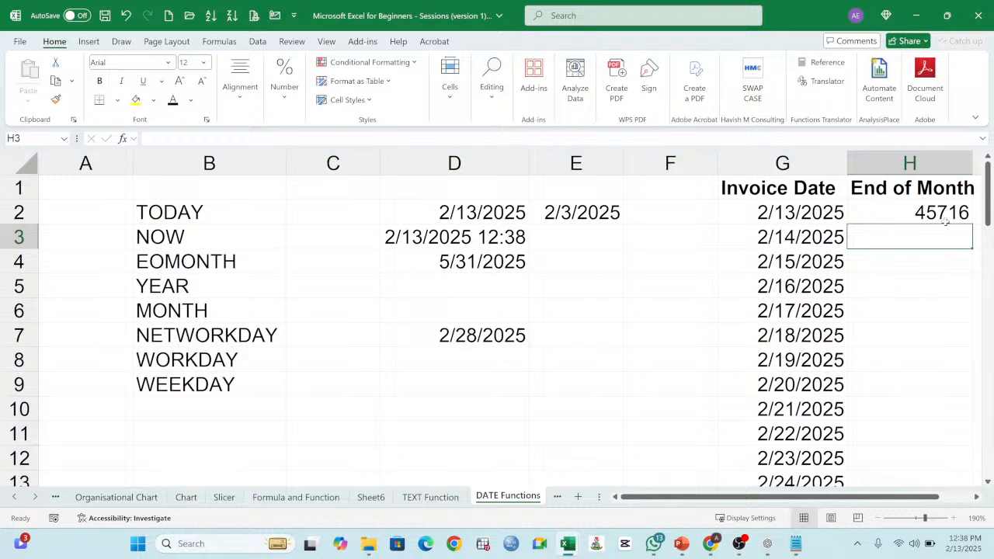
Step: Format the End of Month cells H2:H57 as Short Date
left_click_drag(938, 213, 904, 438)
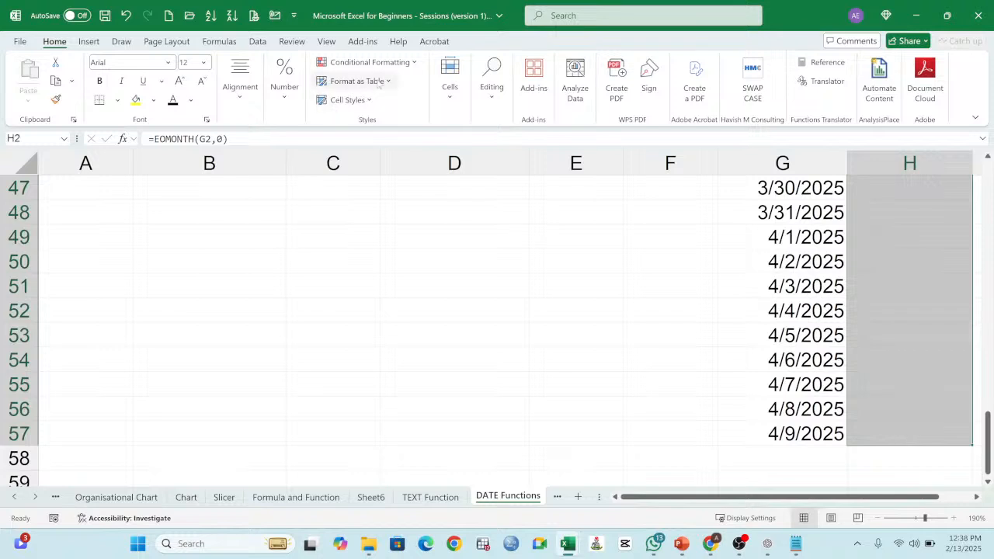
left_click(285, 104)
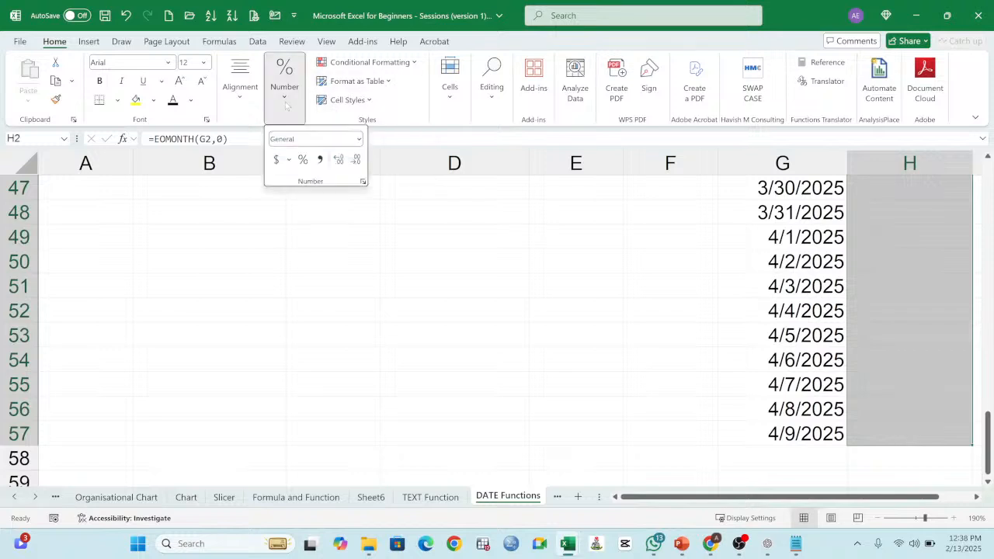
left_click(358, 140)
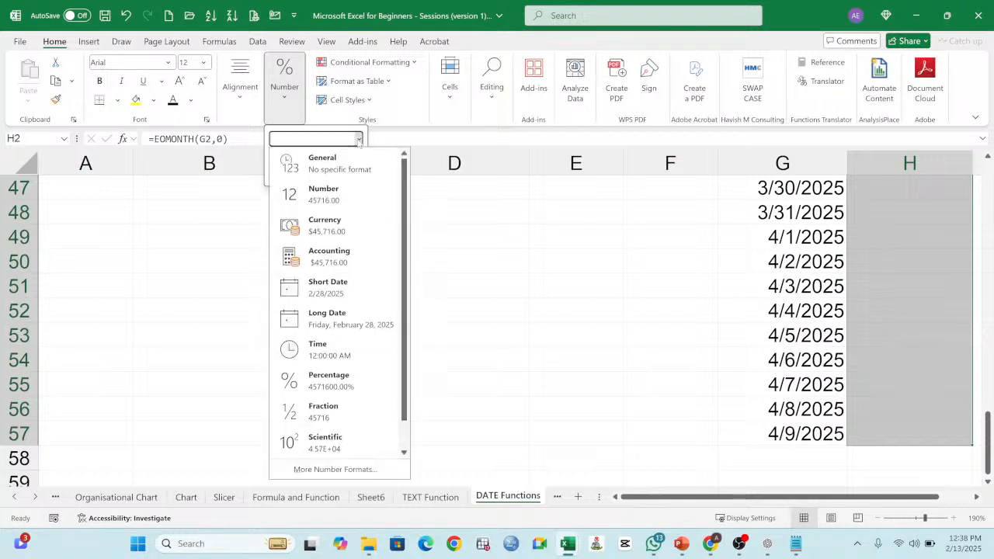
left_click(355, 299)
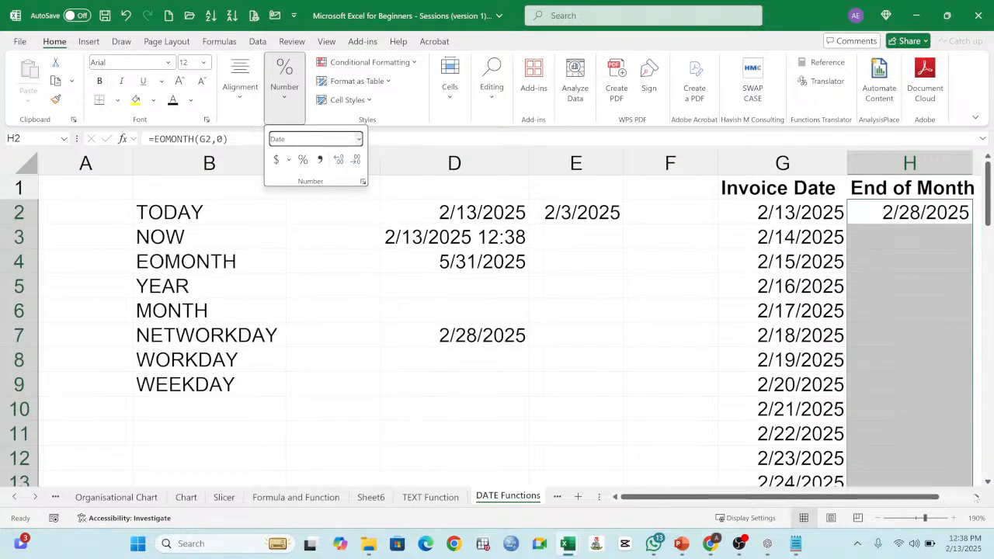
left_click(976, 497)
left_click(976, 498)
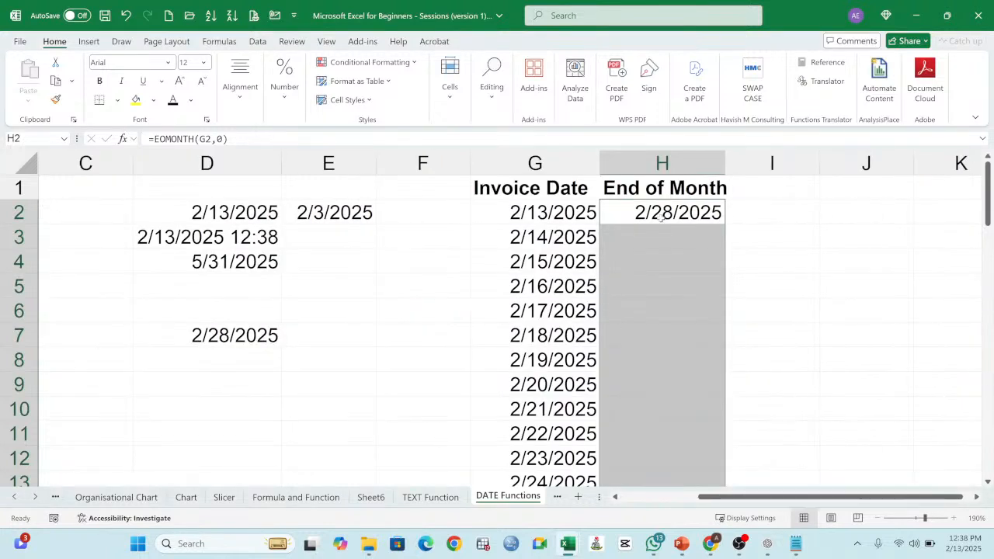
Step: Fill the EOMONTH formula from H2 down through H57 for all invoice dates
left_click(644, 216)
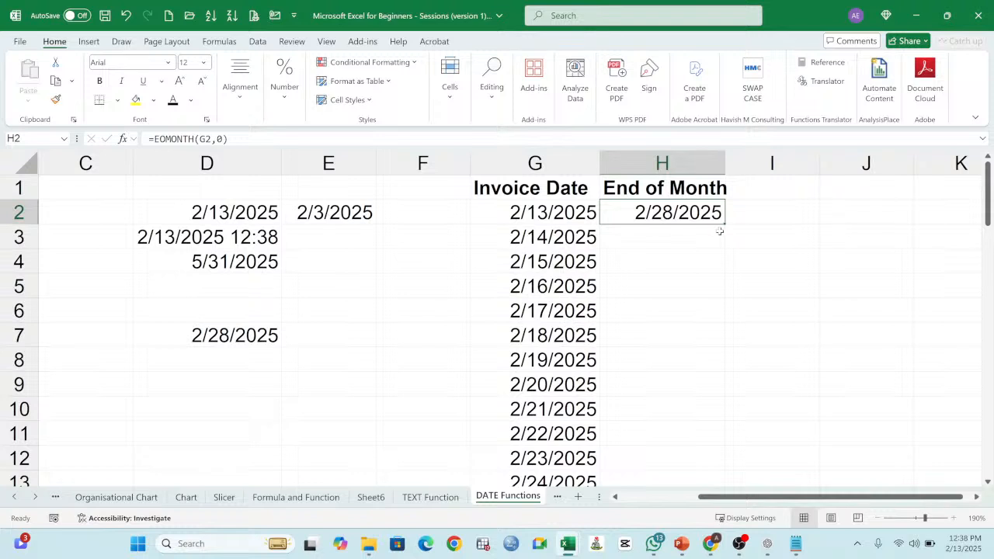
left_click_drag(725, 225, 699, 432)
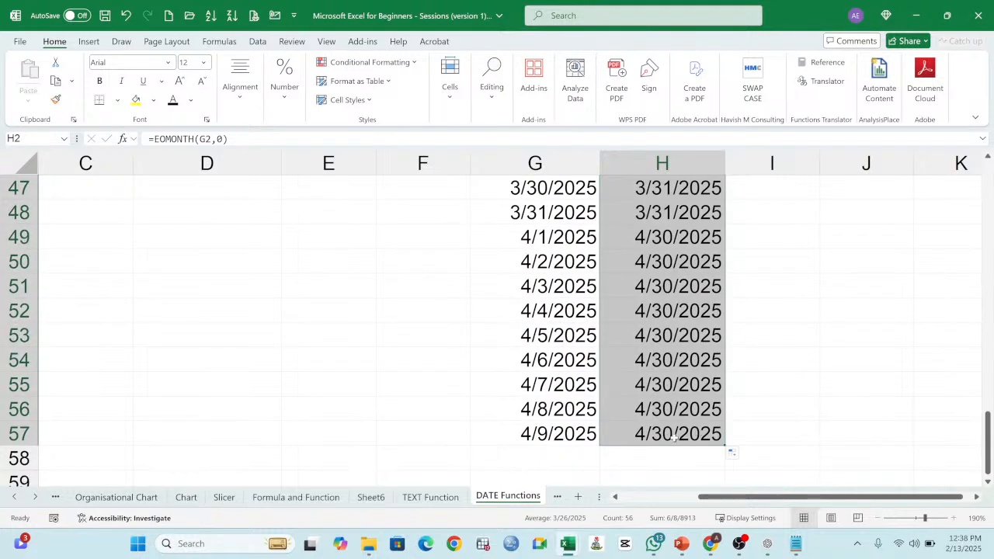
Step: Compare the End of Month results with their invoice dates in the last rows and around the February–March changeover
left_click(673, 436)
left_click(539, 436)
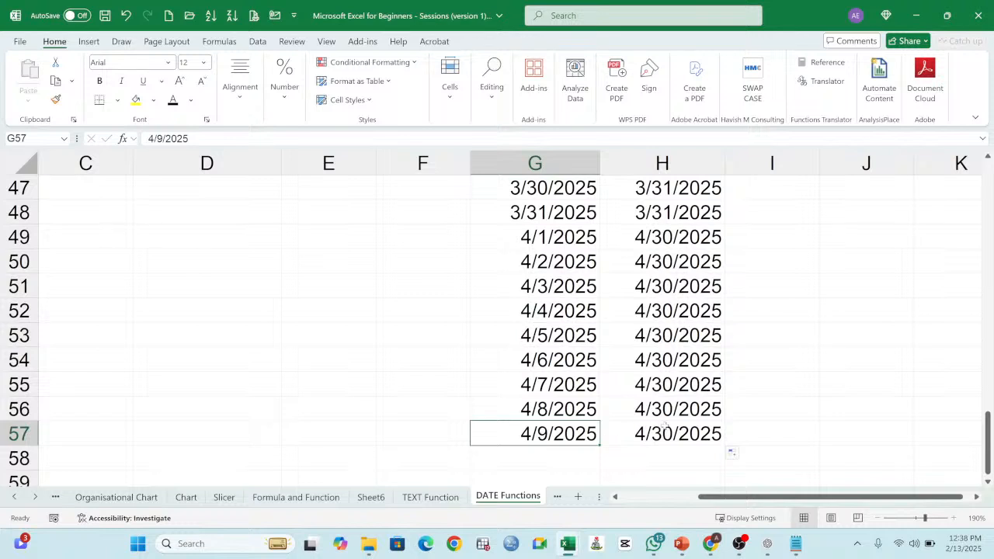
left_click(672, 410)
left_click(548, 410)
left_click(670, 410)
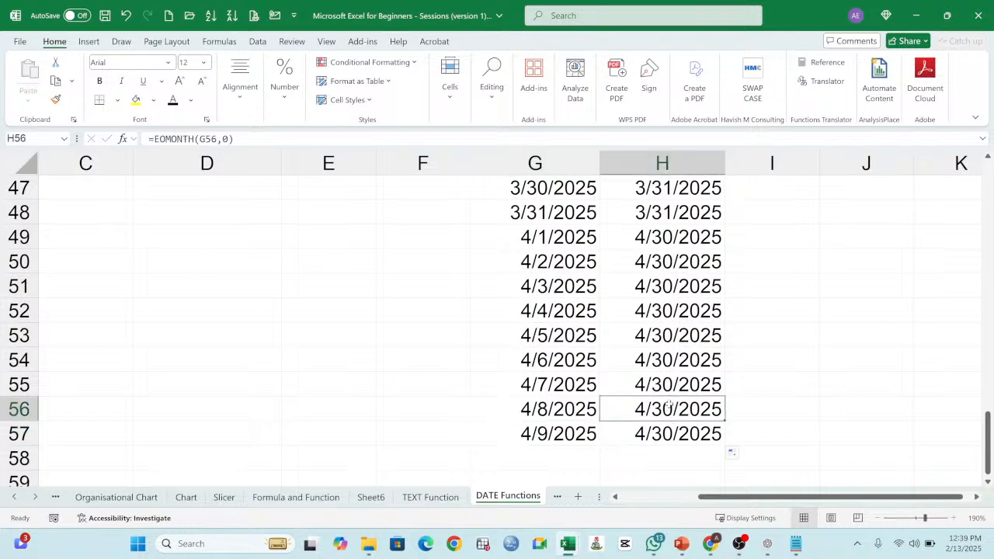
left_click(661, 381)
left_click(545, 384)
left_click(657, 359)
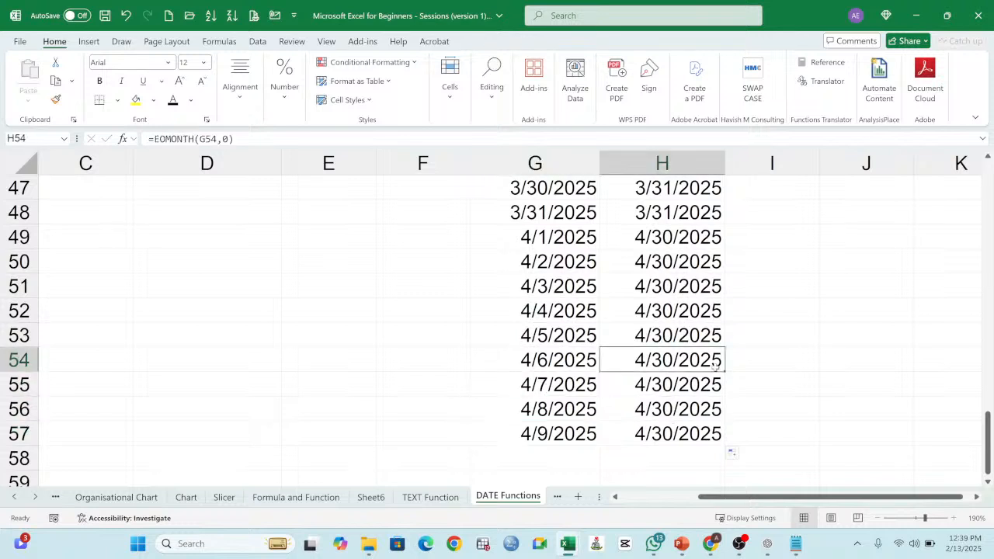
scroll(684, 357, "up", 15)
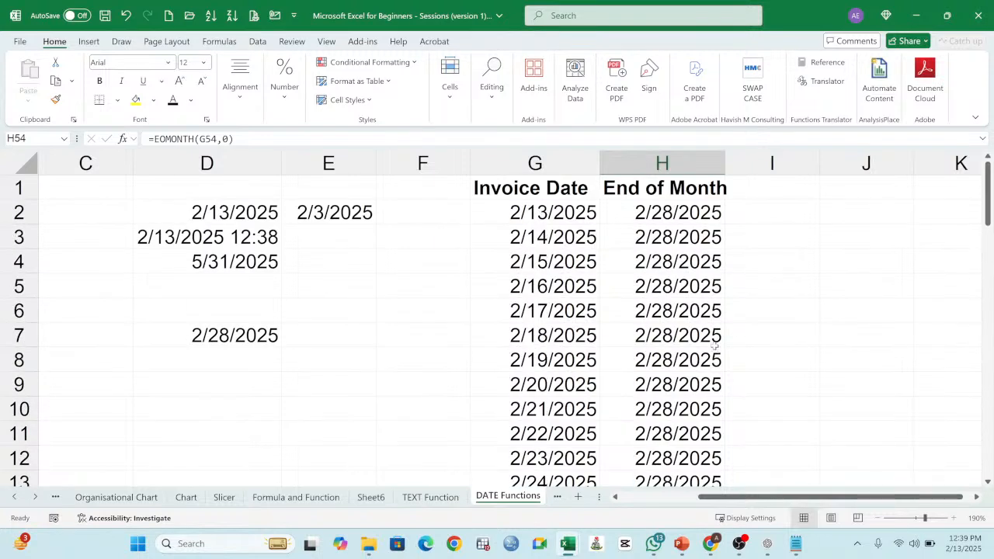
scroll(660, 385, "down", 2)
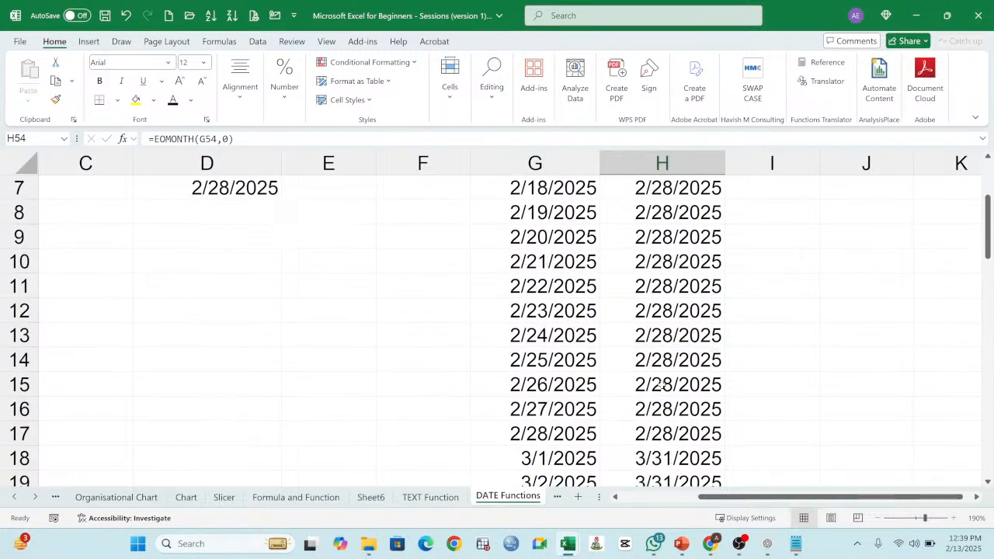
left_click(602, 437)
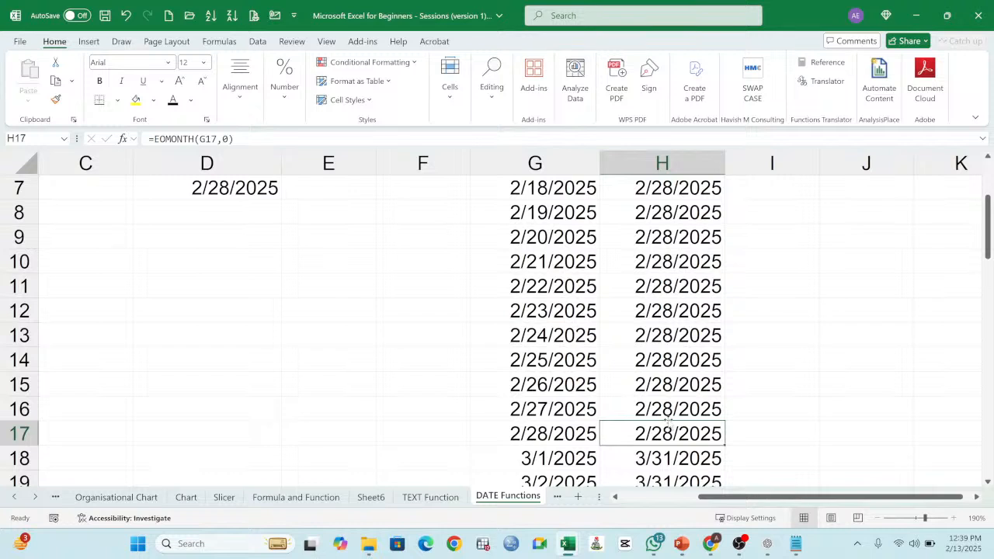
scroll(667, 419, "up", 2)
Step: Widen column H slightly so the End of Month header fits inside it
left_click(759, 216)
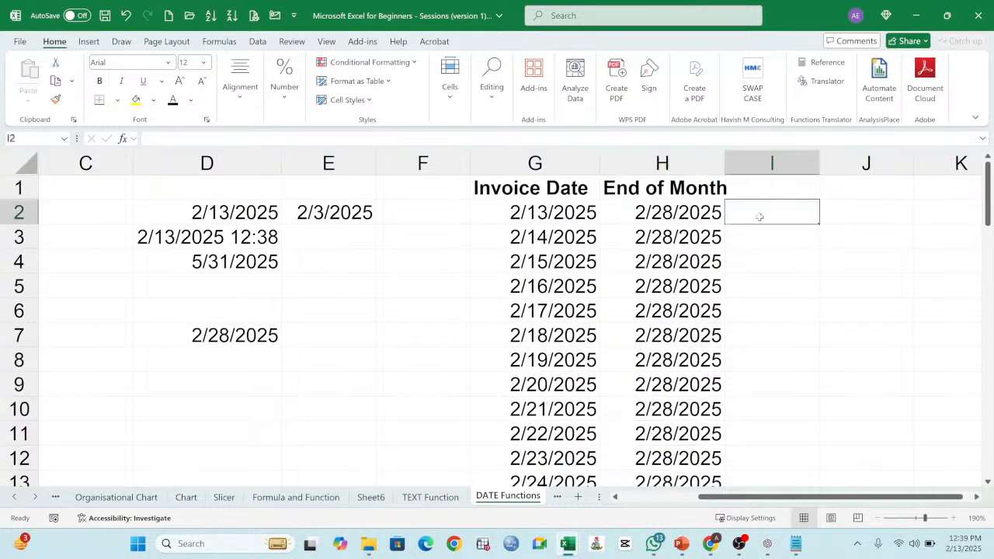
left_click_drag(729, 157, 738, 159)
left_click(710, 212)
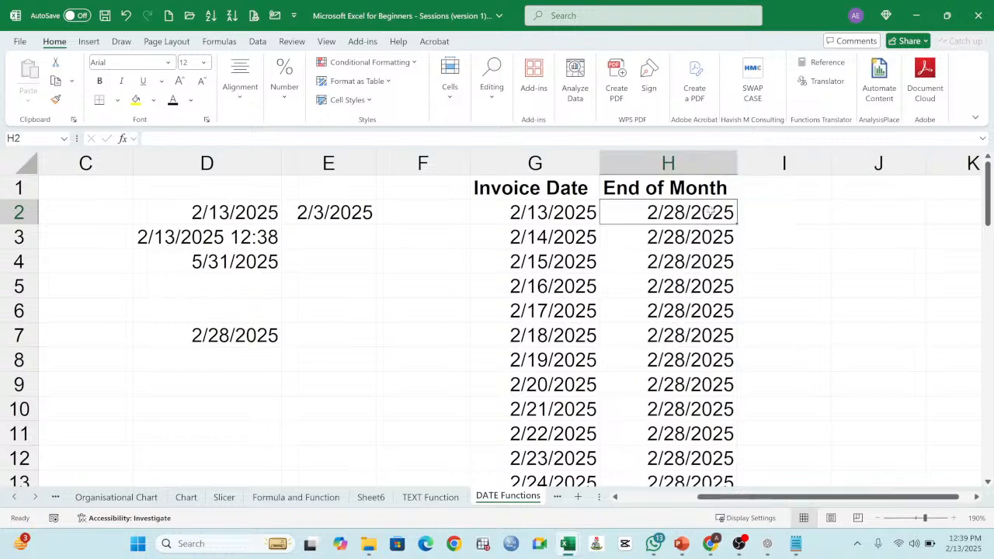
Step: Enter =H2-G2 in I2 to calculate the days from the first invoice date to its month end
left_click(773, 220)
type("=")
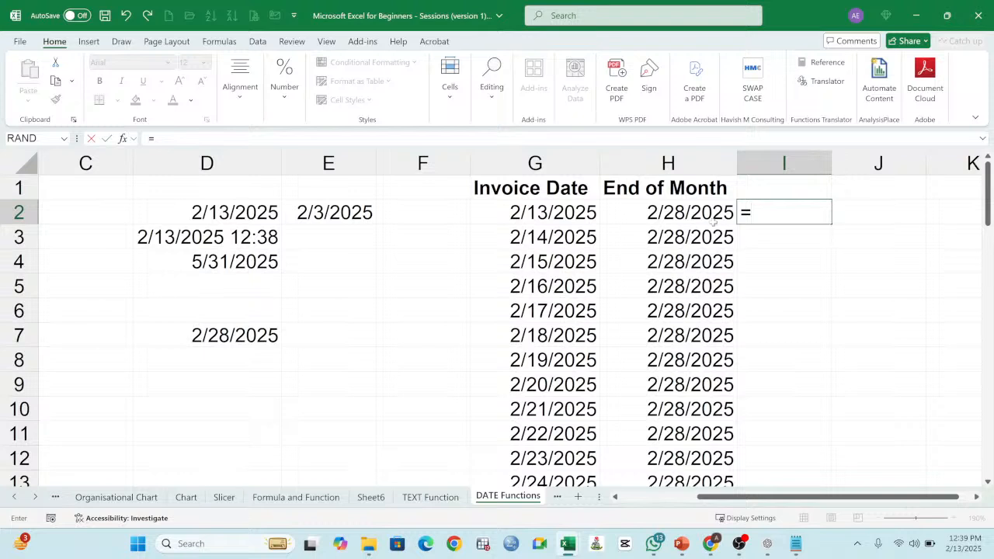
left_click(701, 217)
type("-")
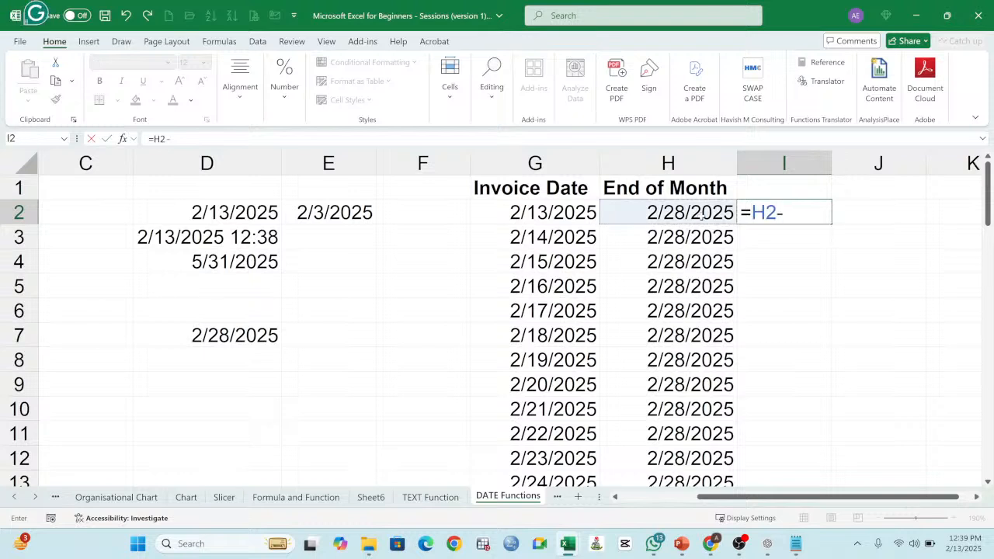
left_click(574, 212)
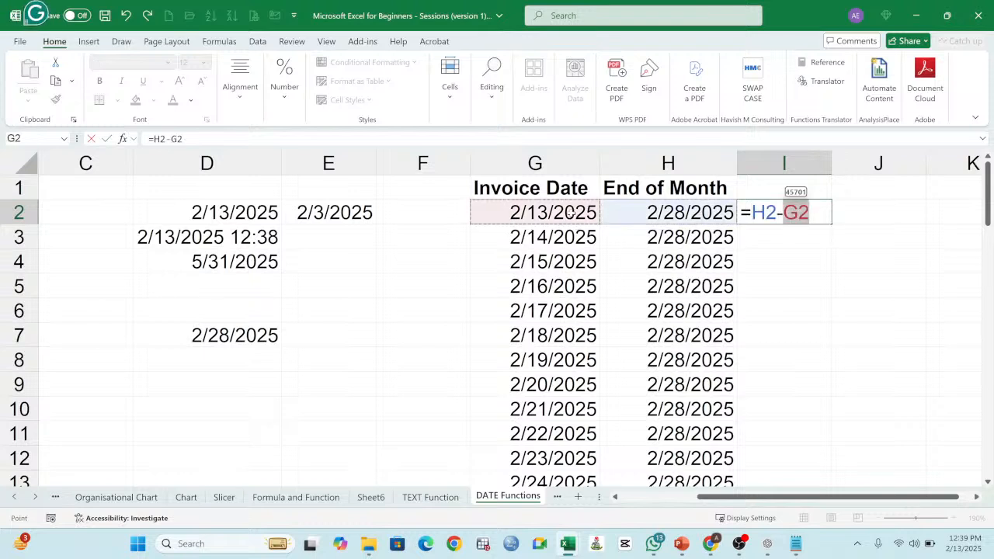
key("Return")
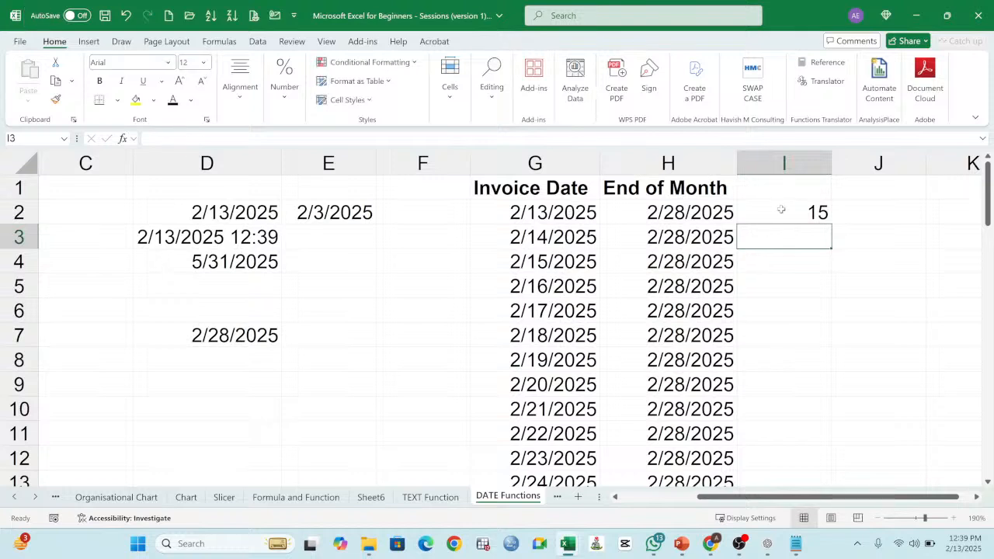
Step: Fill the day-difference formula from I2 down through I57 and check the rows for the 2/27/2025 and 2/28/2025 invoices
left_click(781, 210)
left_click_drag(832, 224, 813, 442)
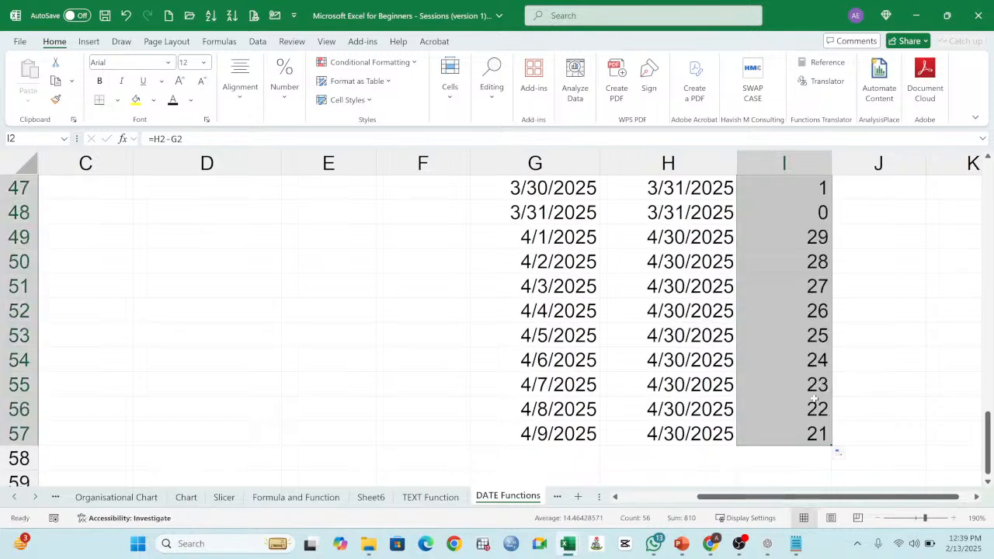
scroll(808, 350, "up", 15)
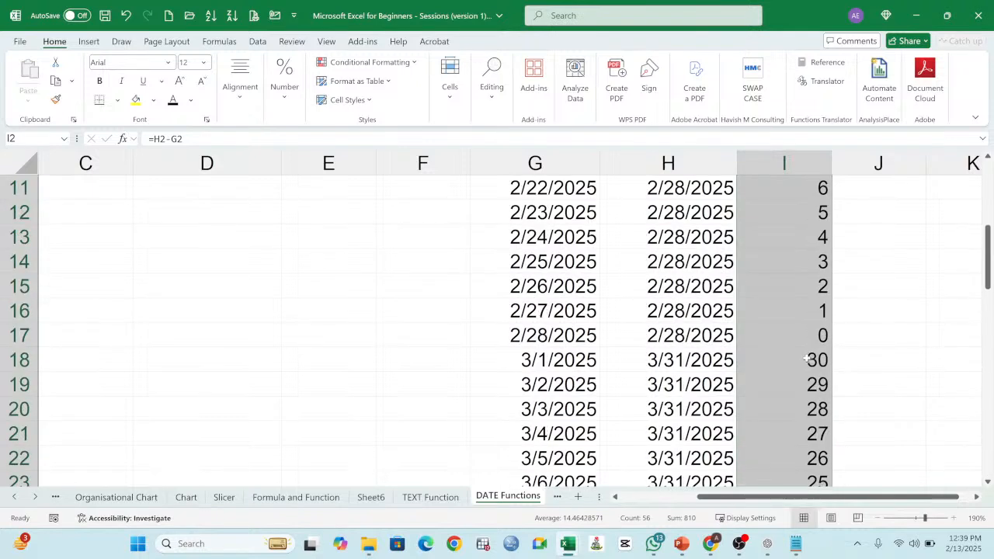
scroll(828, 417, "down", 2)
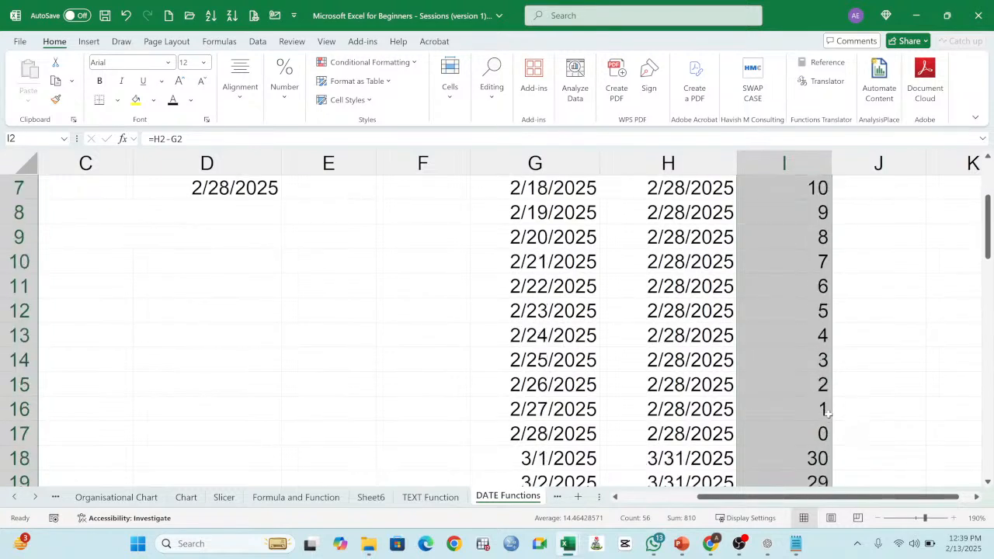
left_click(541, 412)
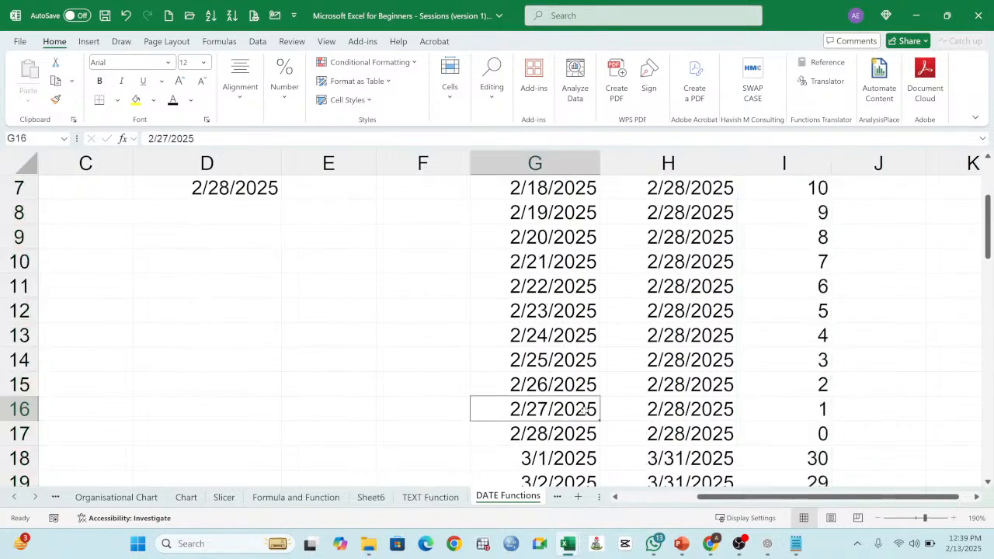
left_click_drag(584, 412, 777, 410)
left_click_drag(546, 433, 811, 434)
scroll(746, 337, "up", 2)
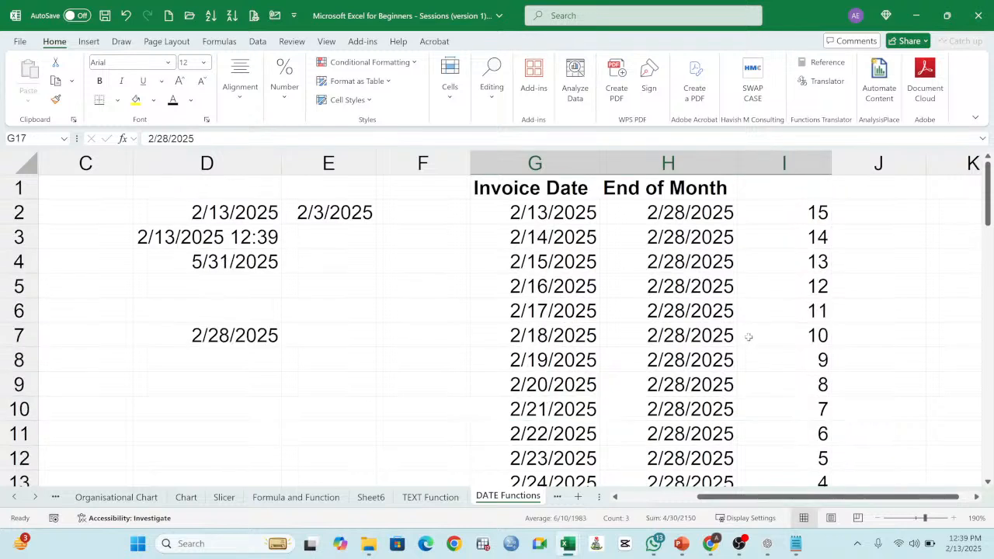
Step: Enter the header Nos of Days in I1 above the day differences
left_click(787, 188)
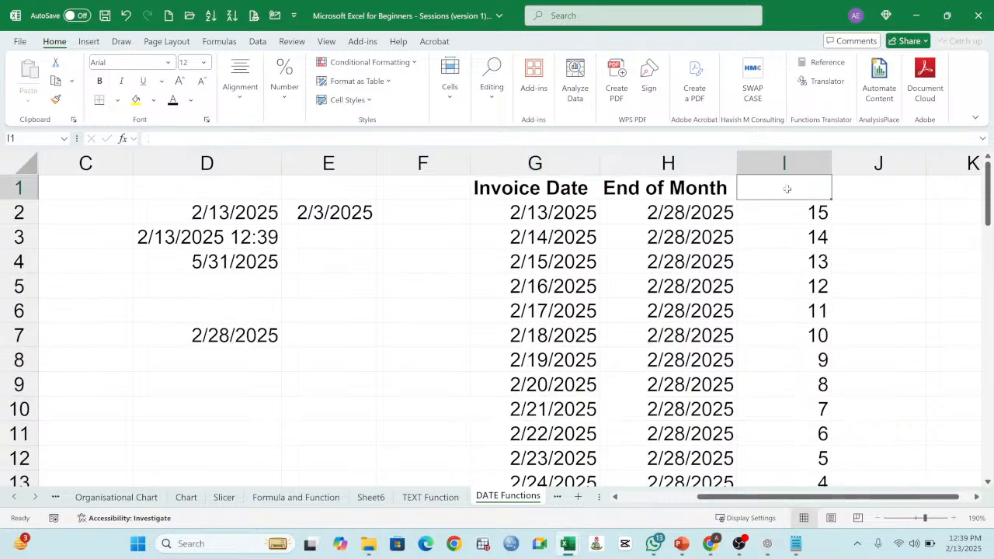
type("n")
key("BackSpace")
type("N")
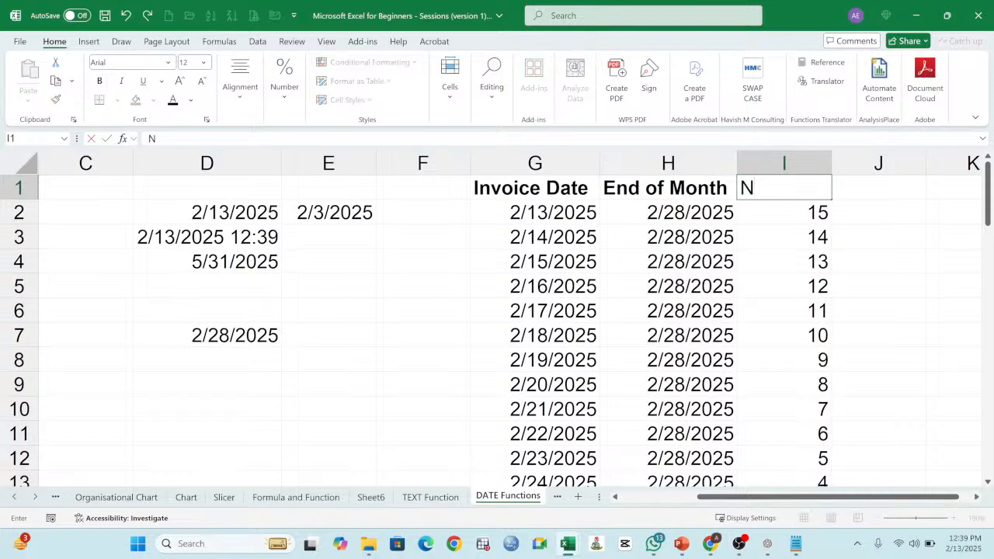
type("os of Days")
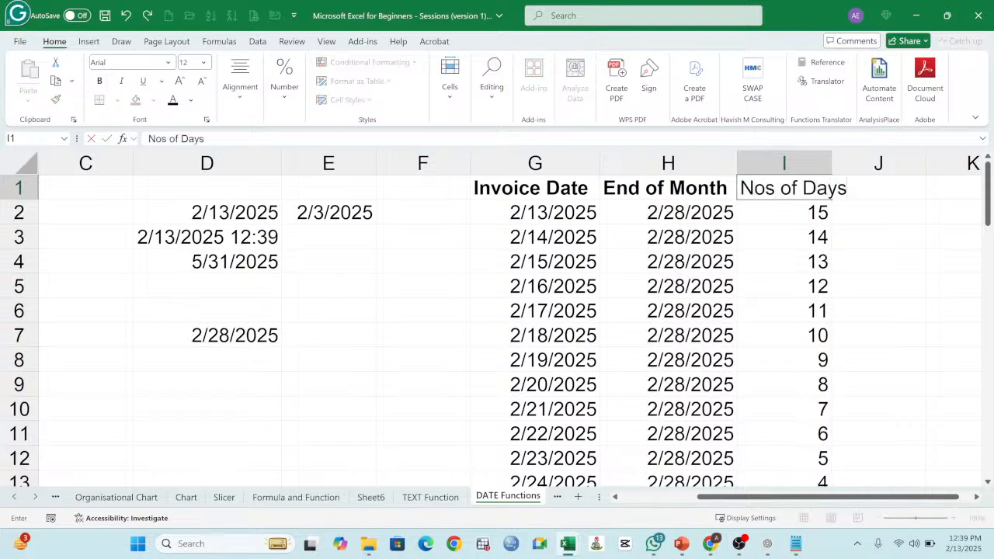
key("Return")
Step: Make the Nos of Days header bold, widen column I to fit it, and widen column H slightly
left_click(786, 188)
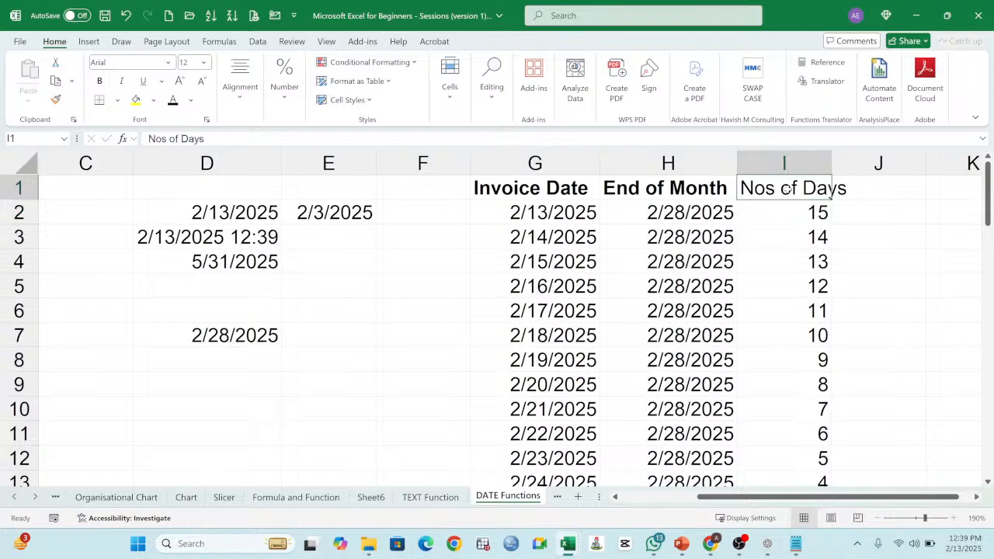
left_click(100, 82)
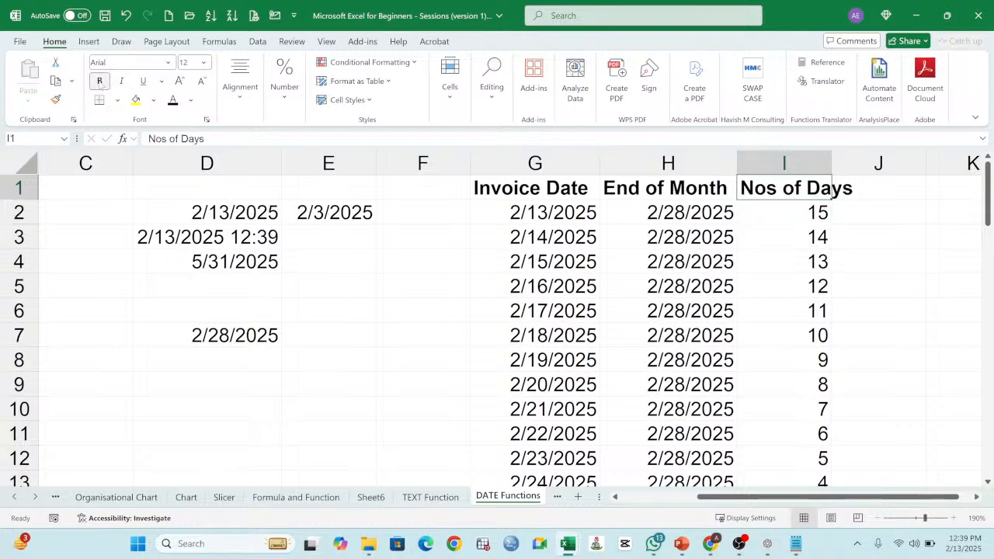
left_click_drag(831, 167, 857, 167)
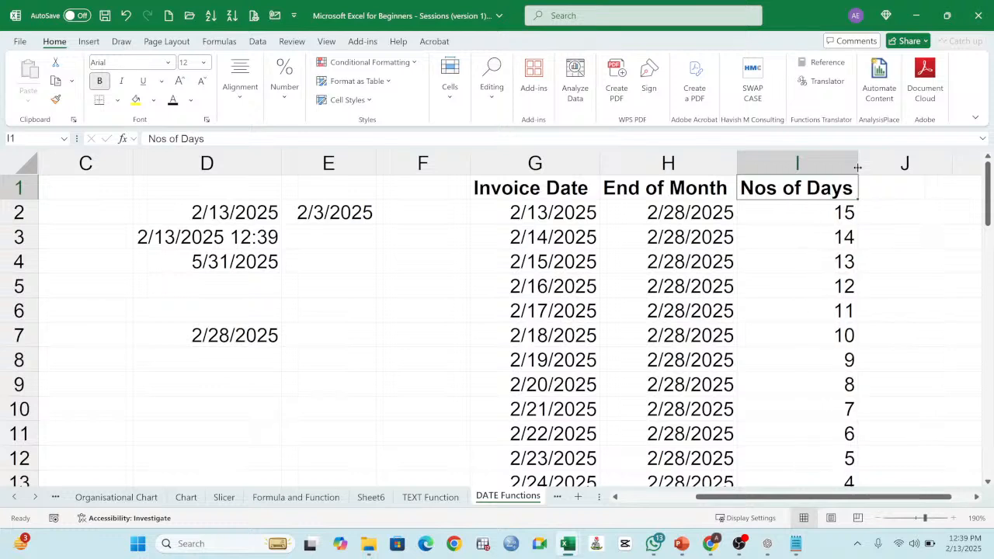
left_click(808, 270)
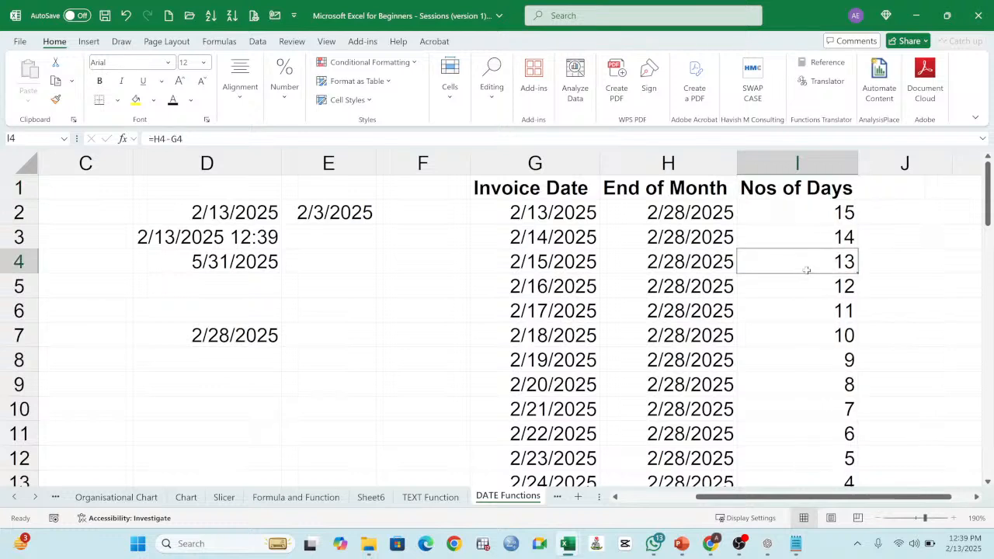
left_click_drag(738, 161, 742, 161)
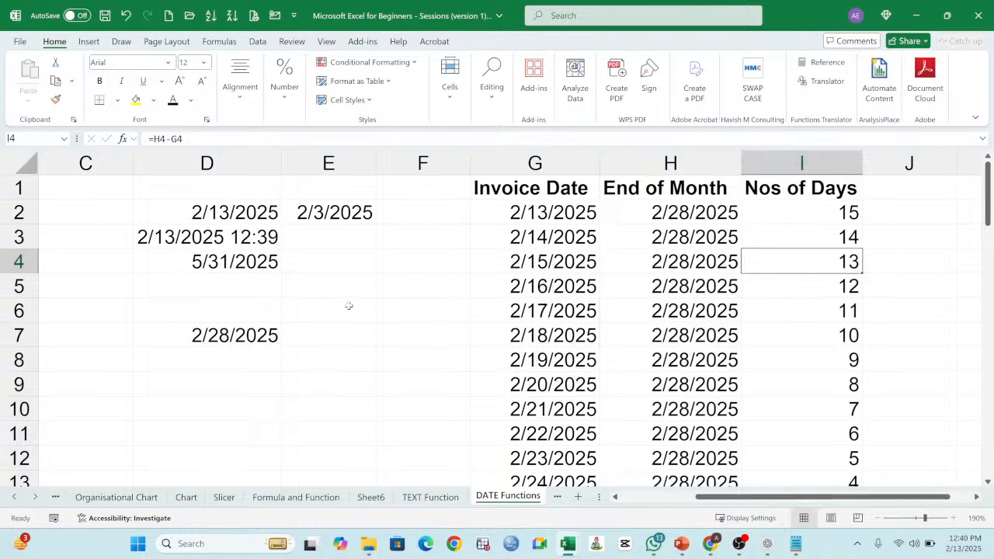
Step: Check the function list in column B, and enter the header Year in J1 beside Nos of Days
scroll(399, 286, "down", 2)
scroll(399, 286, "up", 2)
left_click(634, 500)
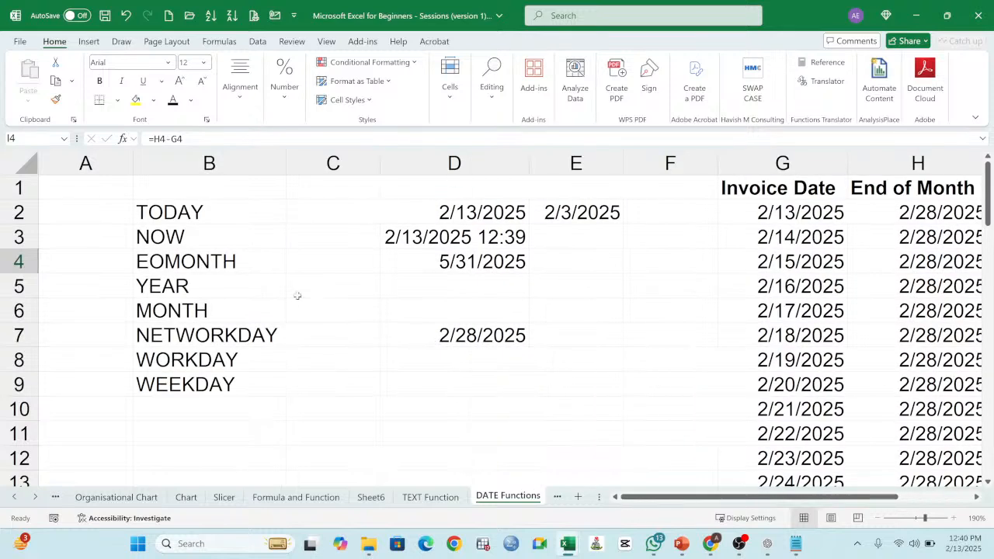
left_click_drag(200, 212, 200, 262)
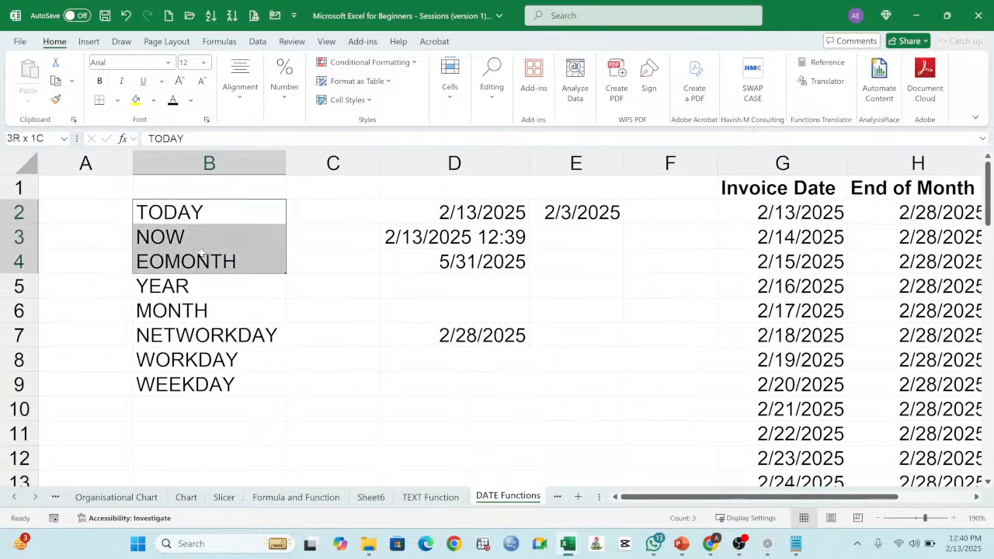
left_click_drag(823, 497, 895, 498)
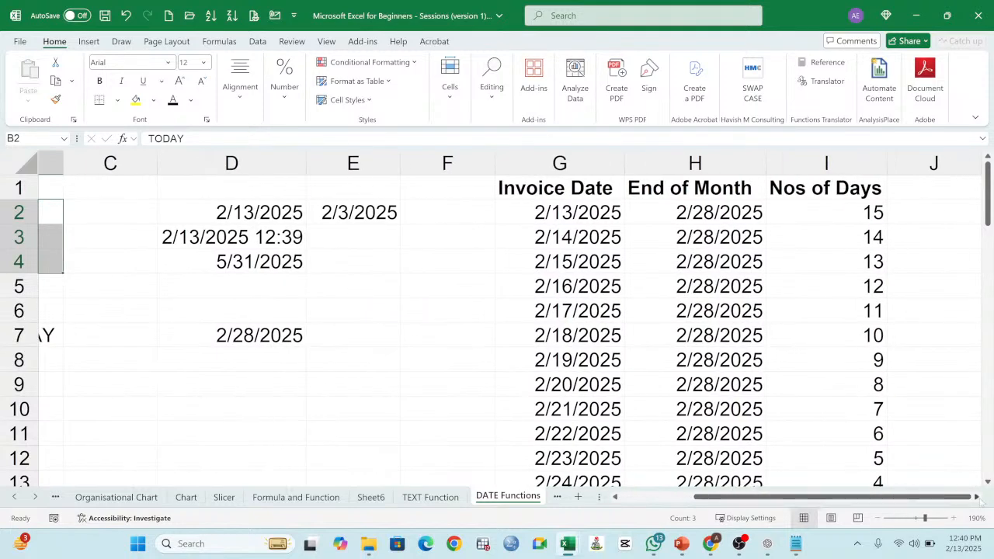
left_click(979, 500)
left_click(826, 181)
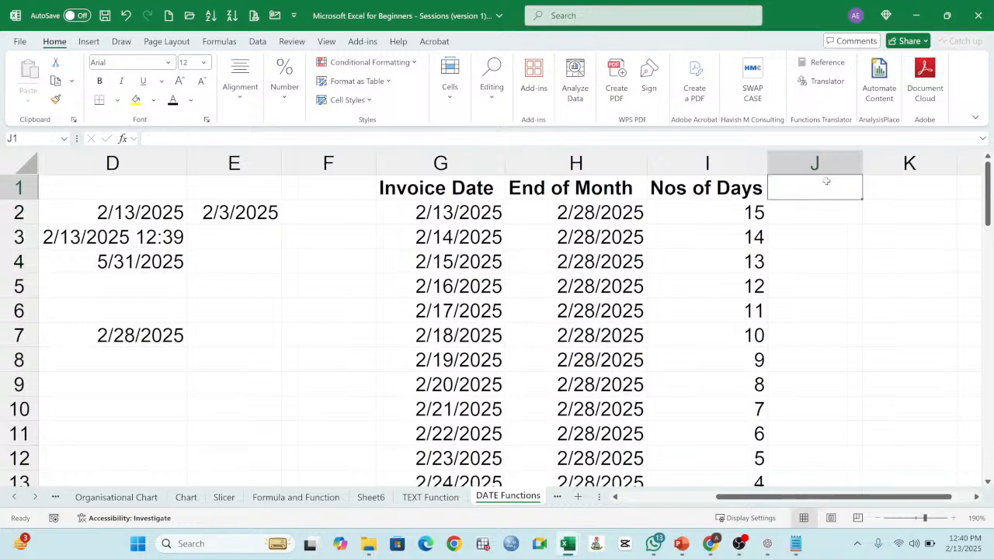
type("YE")
key("BackSpace")
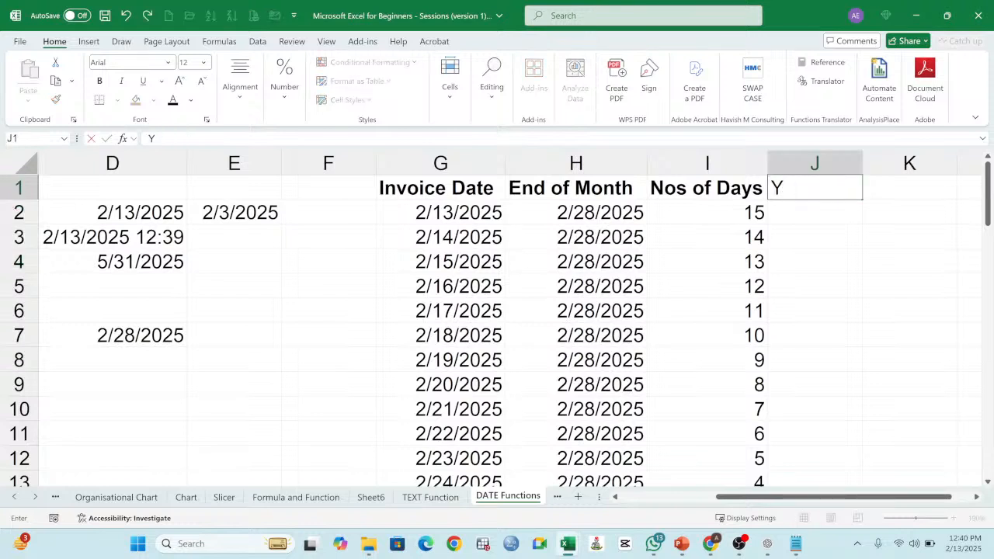
type("ear")
key("Return")
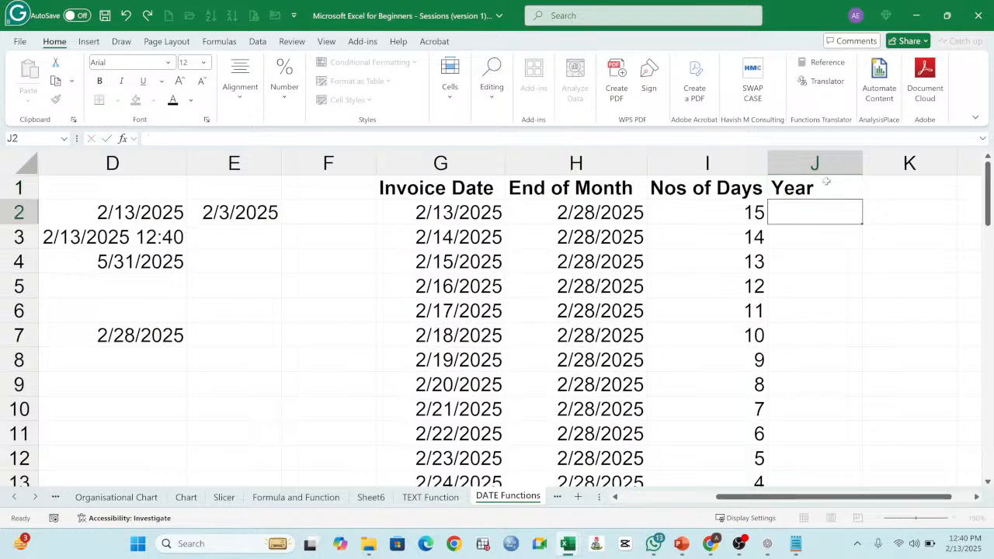
Step: Enter the formula =YEAR(G2) in J2 to extract the year from the first invoice date
type("=")
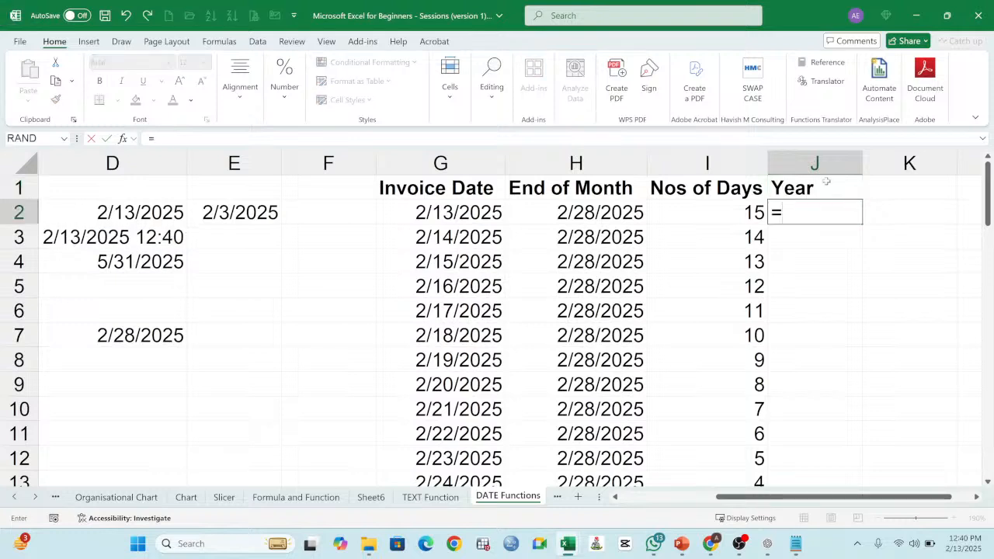
type("ye")
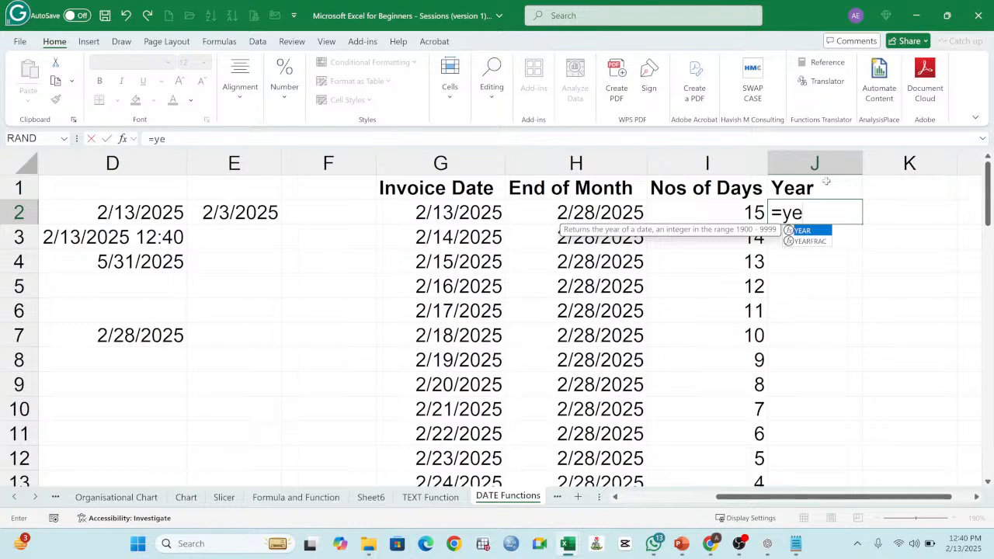
key("BackSpace")
key("BackSpace")
type("YEAR(")
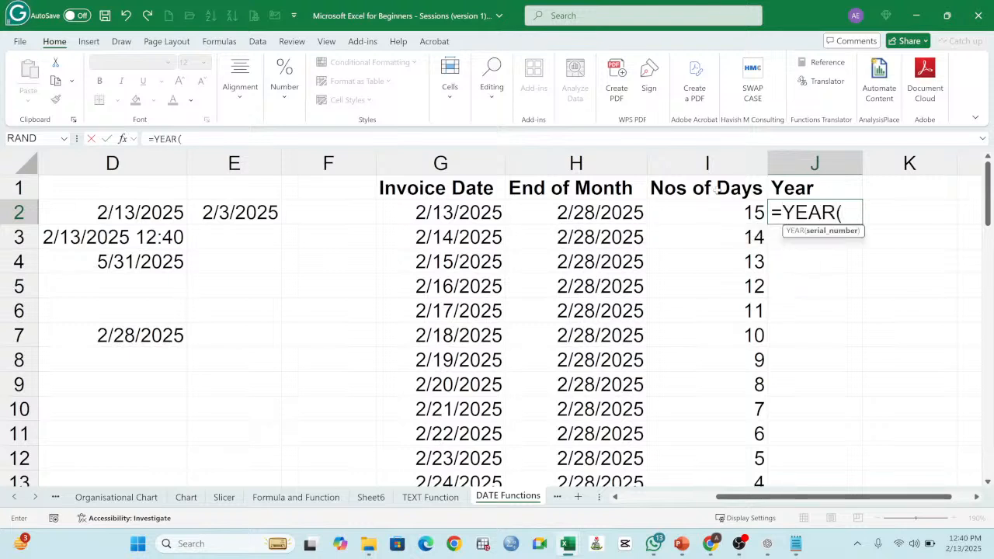
left_click(480, 214)
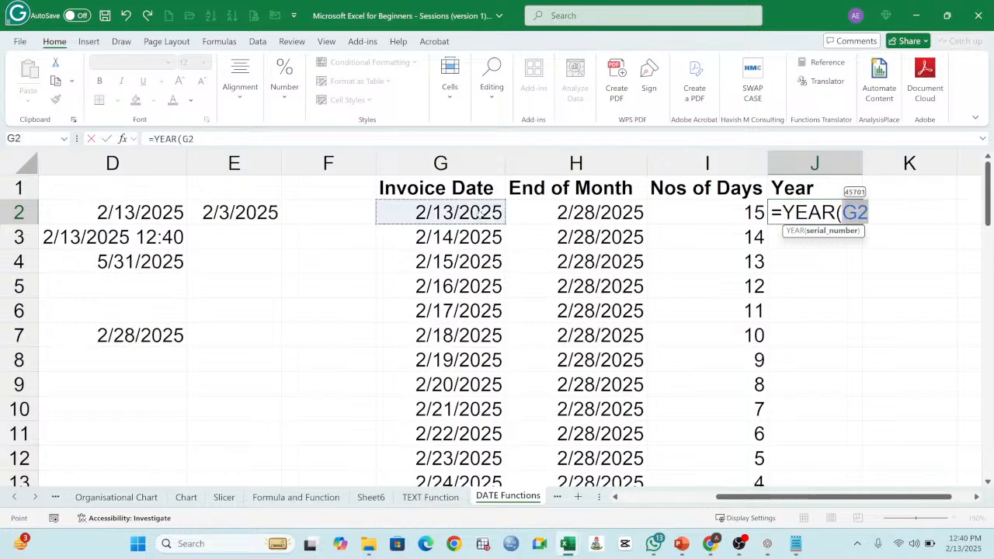
type(")")
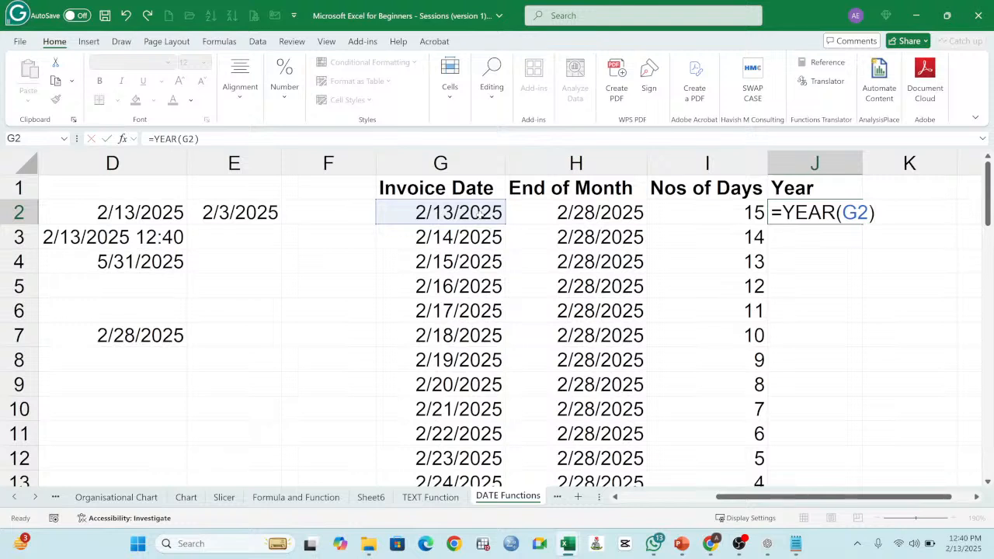
key("Return")
Step: Fill the YEAR formula from J2 down through J57 and check the filled rows
left_click(837, 217)
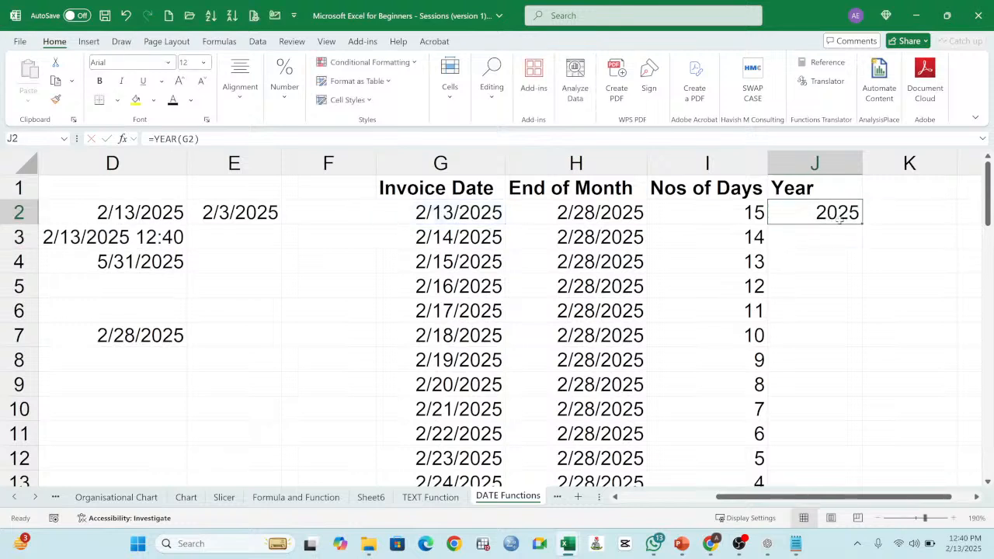
double_click(859, 224)
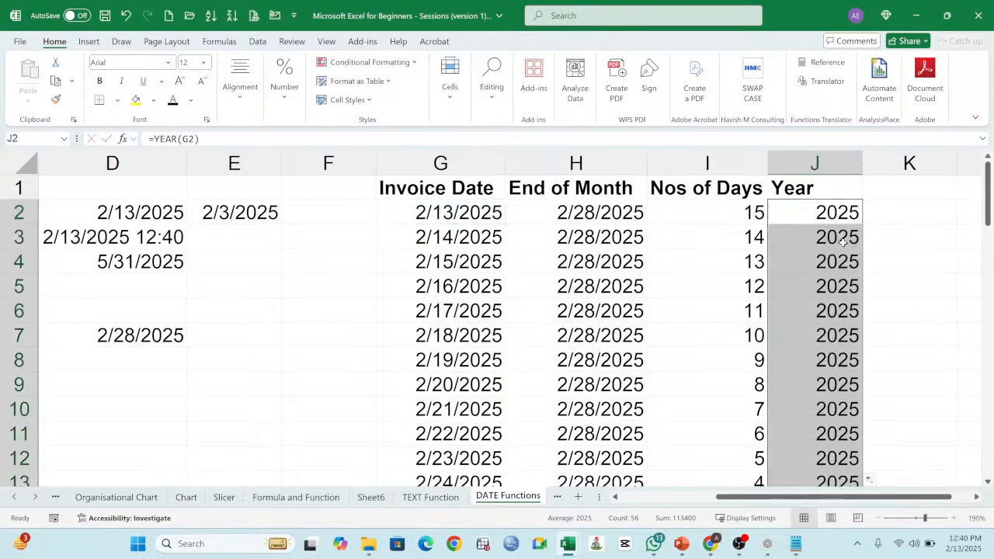
left_click(836, 241)
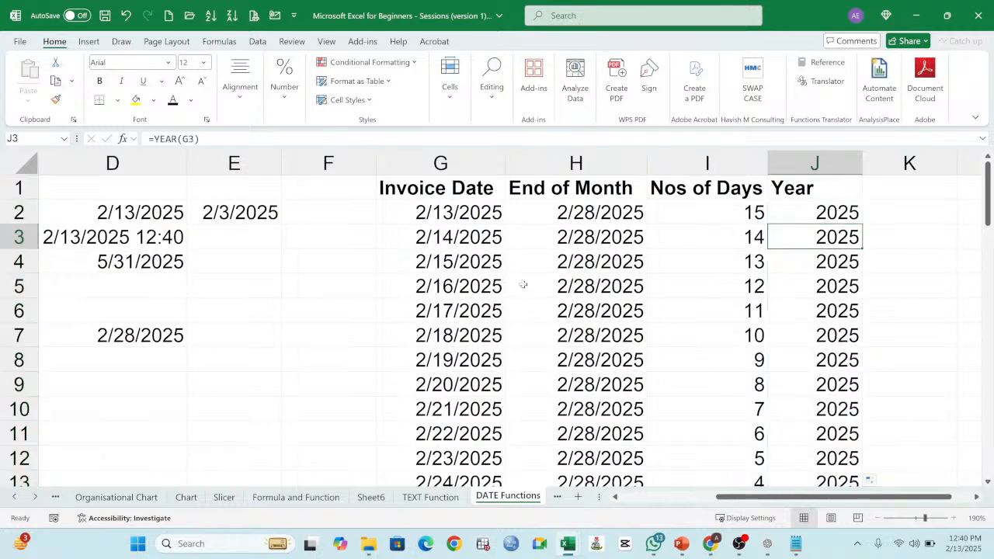
left_click(834, 214)
scroll(834, 263, "down", 16)
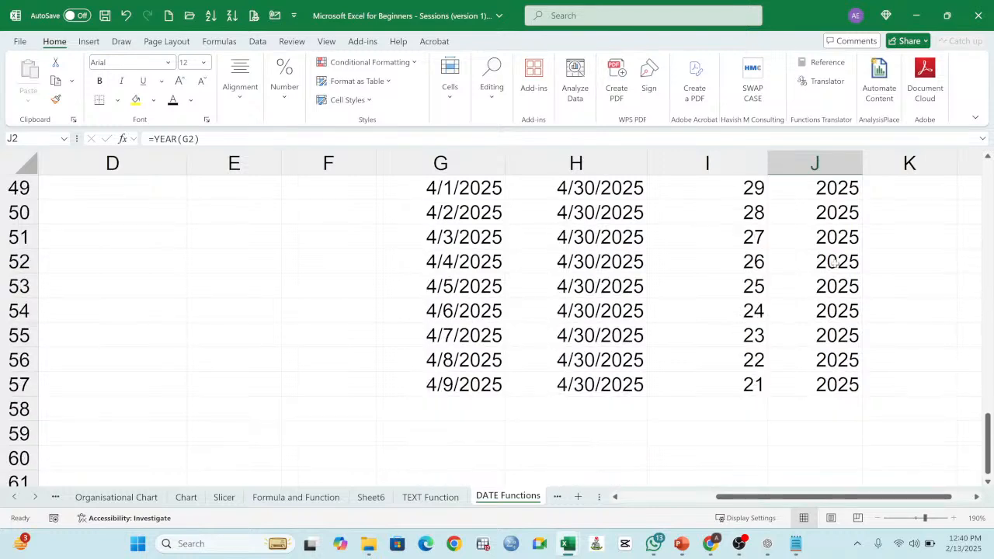
scroll(834, 262, "up", 16)
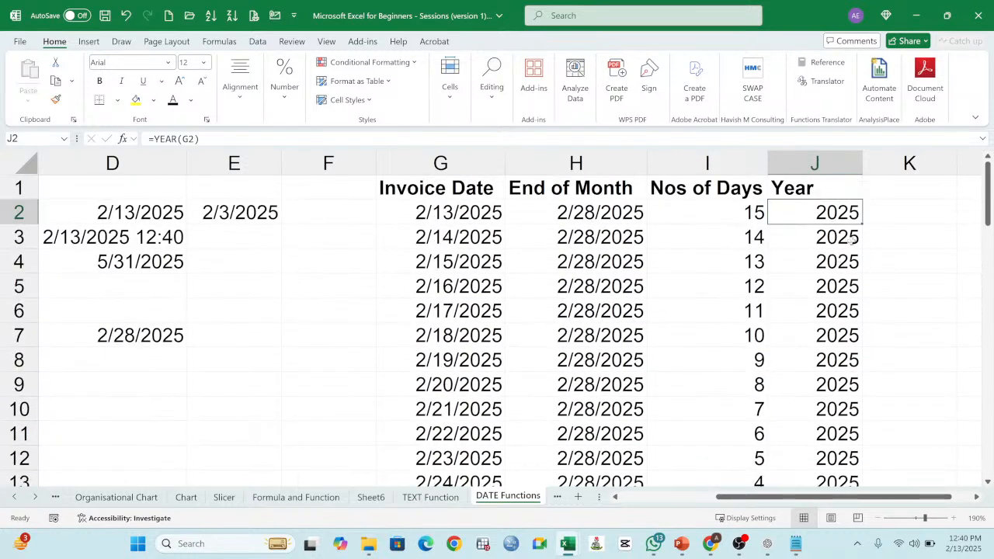
Step: Enter the header Month in K1 beside Year
left_click(822, 196)
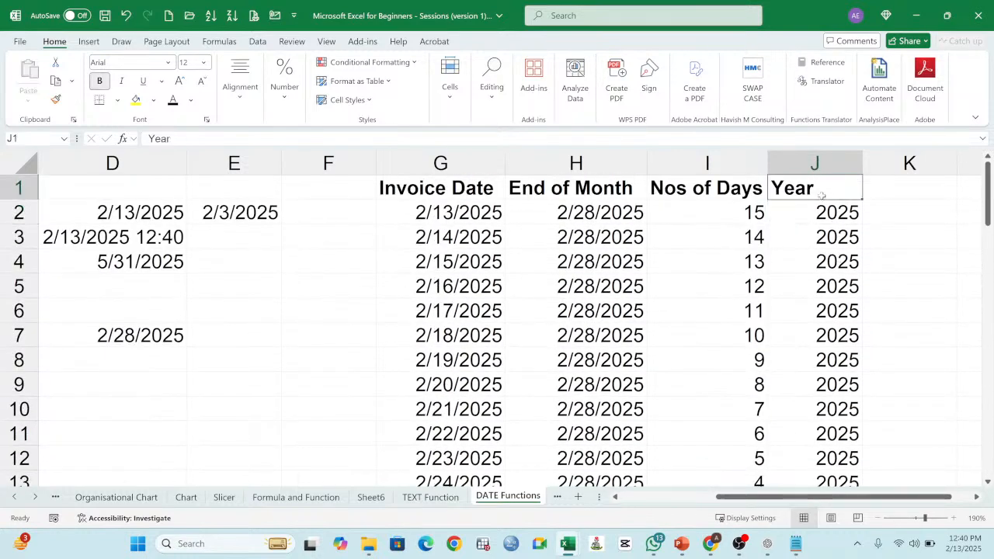
left_click(892, 192)
type("mO")
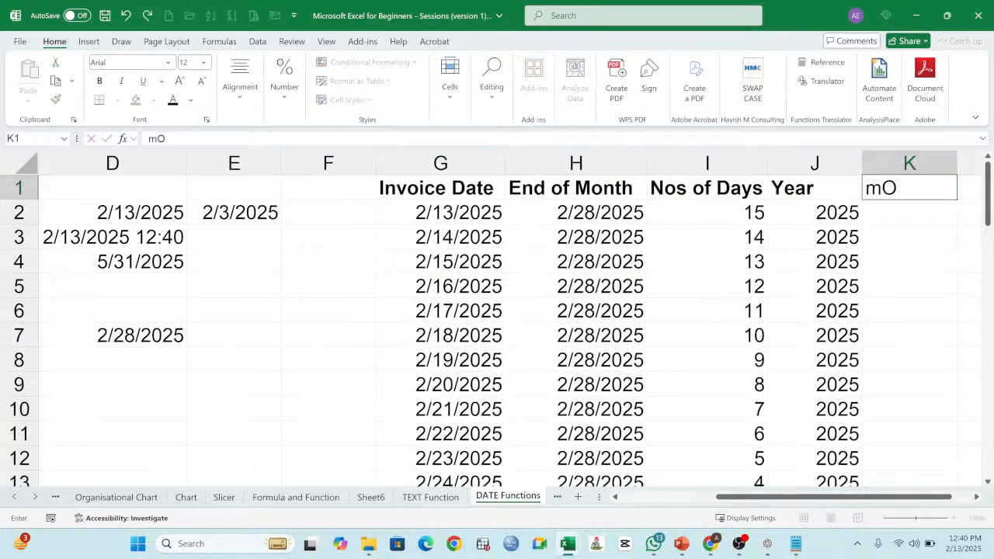
key("BackSpace")
key("BackSpace")
type("Month")
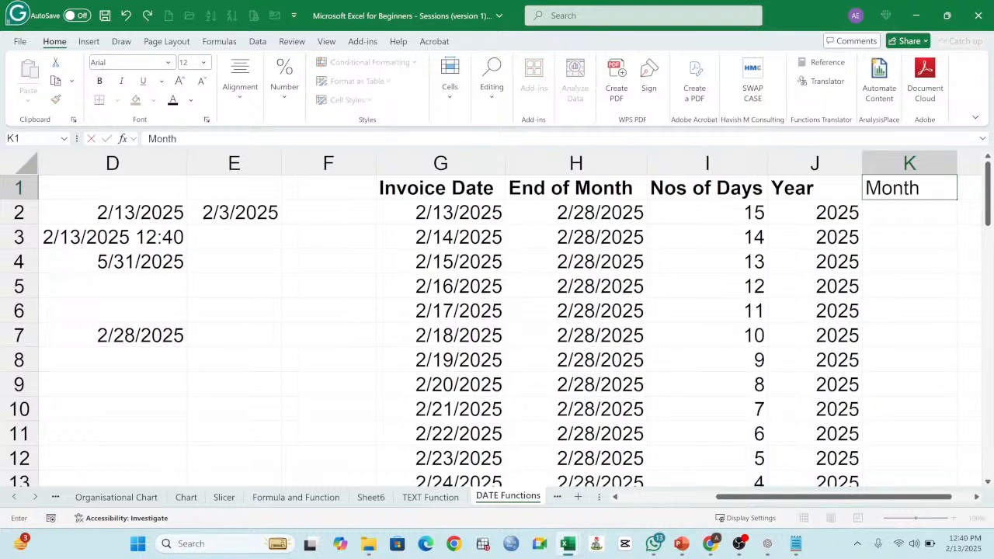
key("Return")
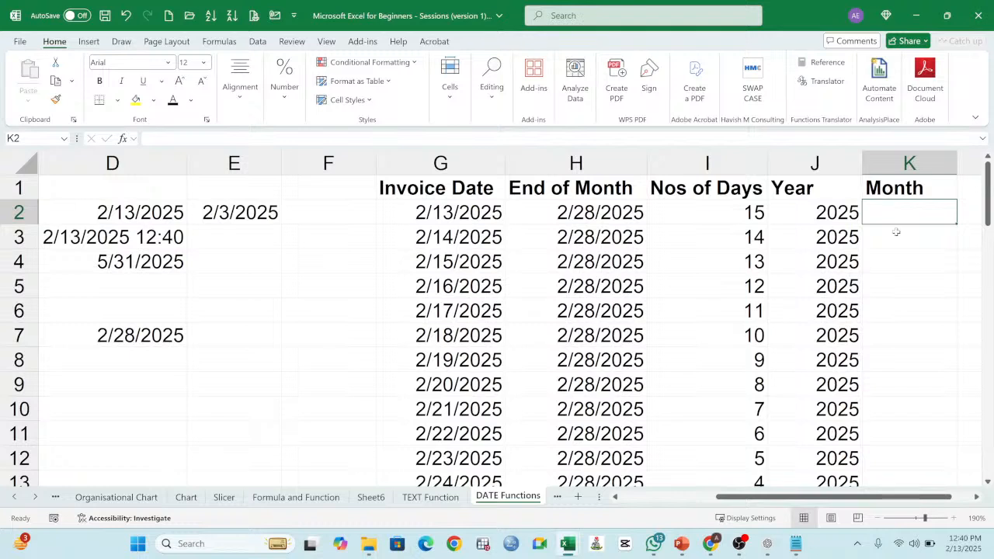
Step: Enter the formula =MONTH(G2) in K2 to extract the month number from the first invoice date
type("=")
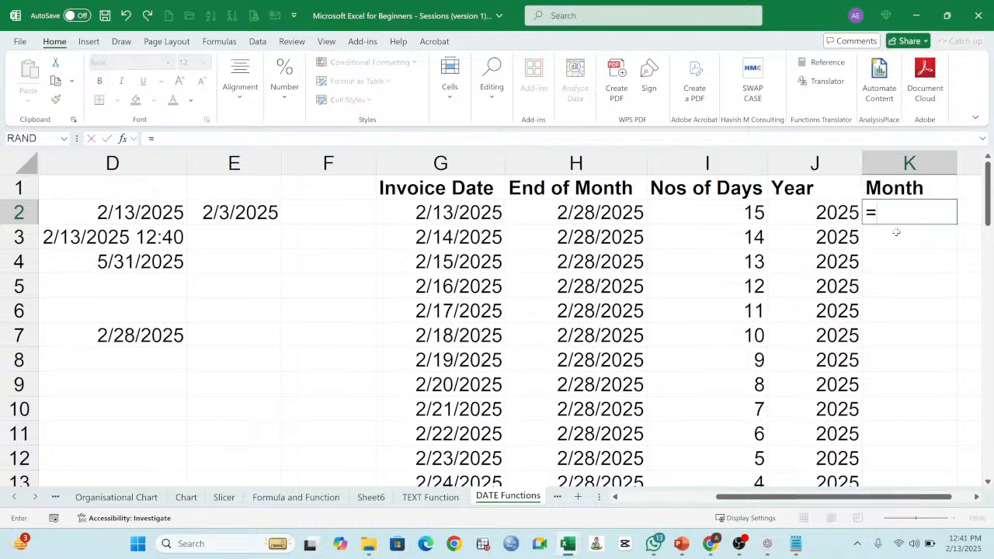
type("month")
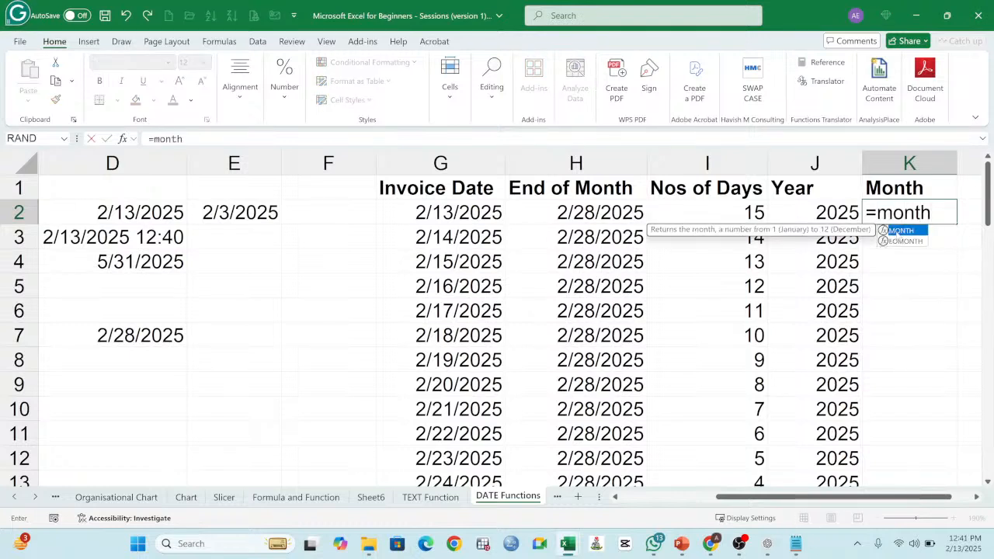
type("(")
left_click(468, 215)
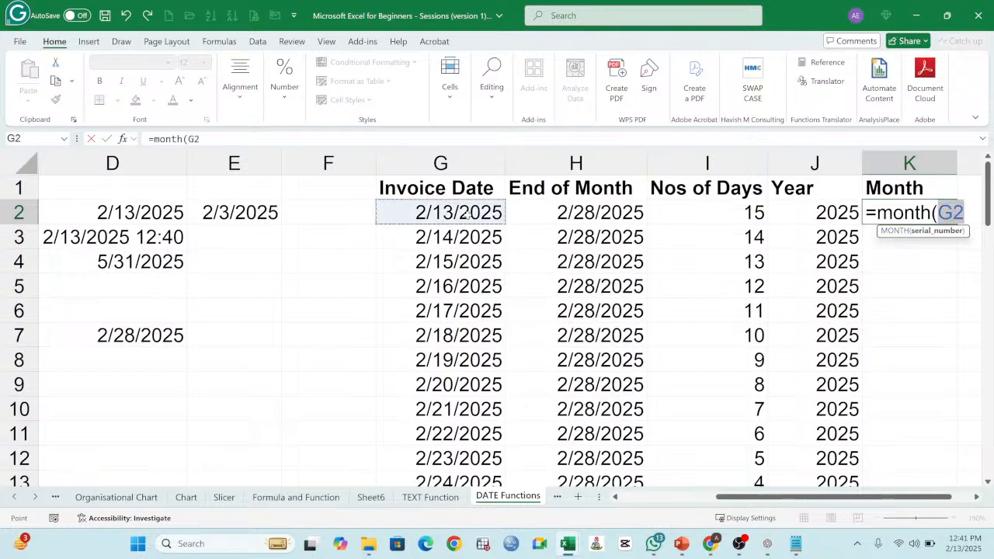
key("Return")
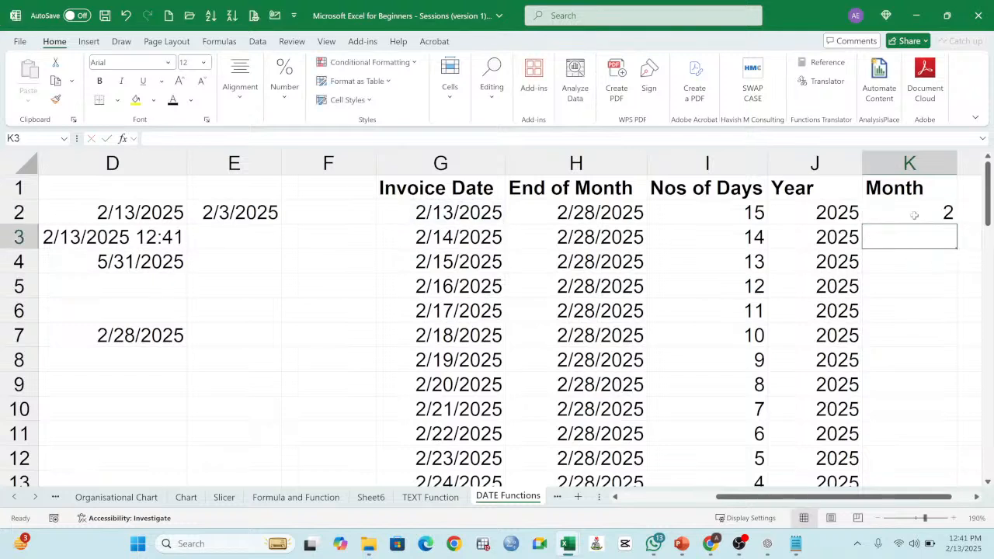
Step: Fill the MONTH formula from K2 down through K57 and check the filled month rows and the Year column
left_click(914, 215)
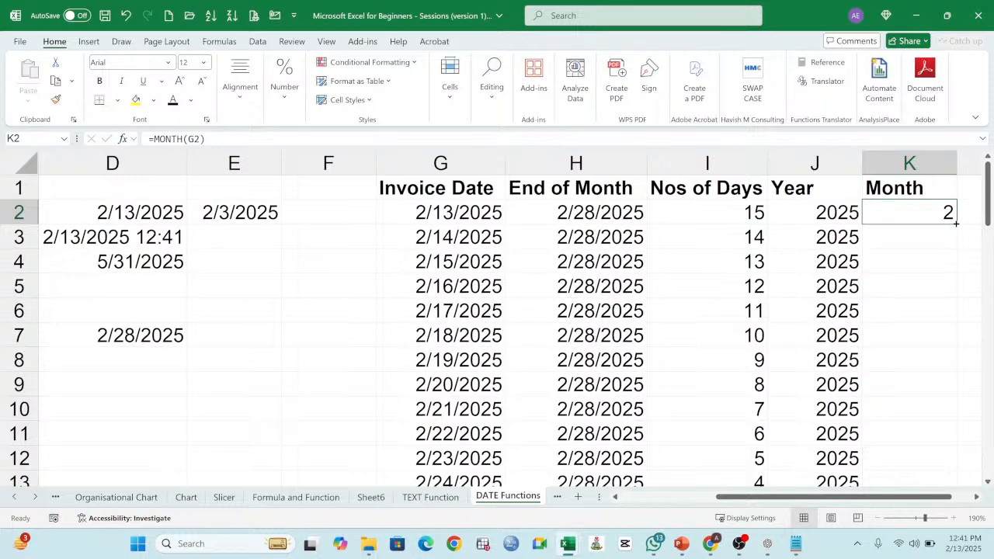
double_click(956, 223)
scroll(932, 287, "down", 8)
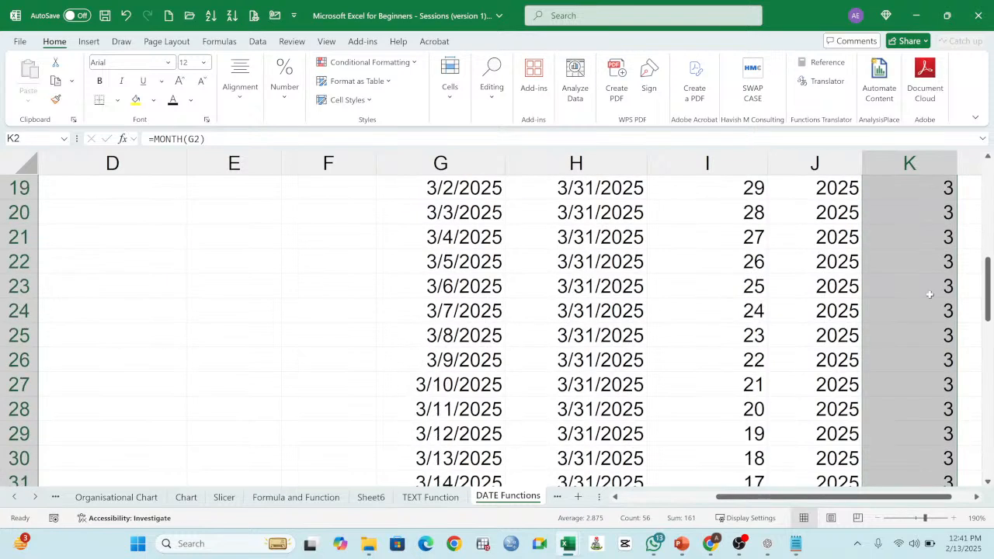
scroll(934, 285, "down", 10)
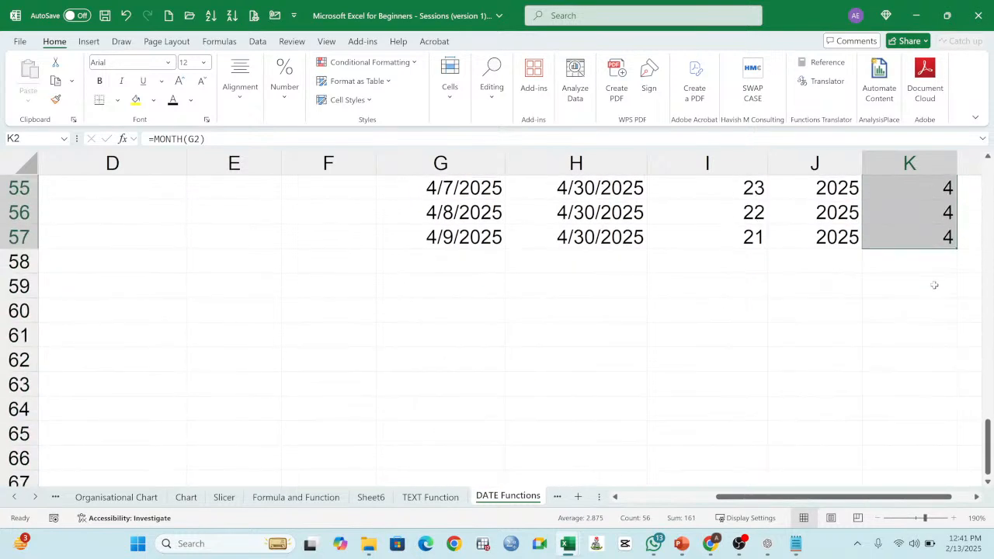
scroll(936, 285, "up", 9)
scroll(936, 285, "up", 9)
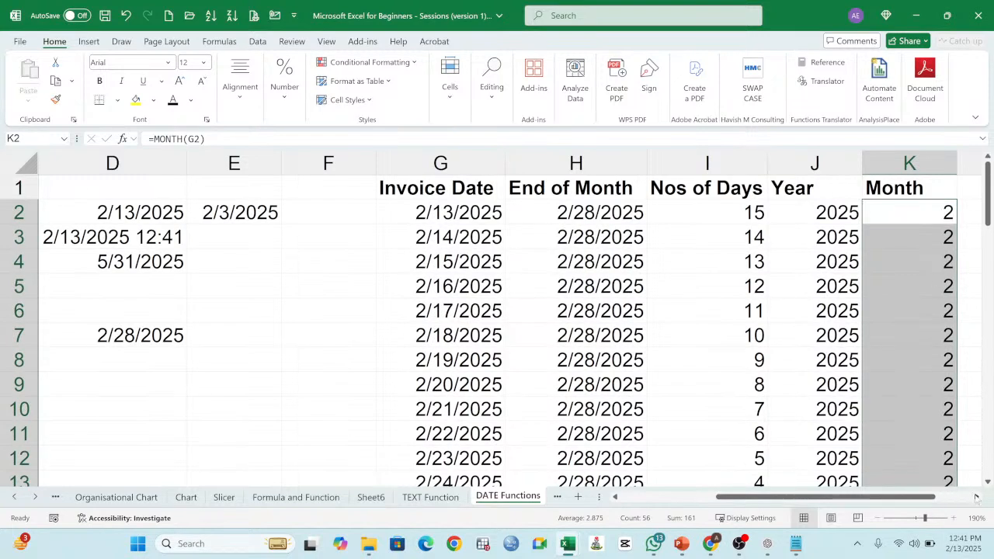
left_click(977, 498)
left_click(976, 497)
left_click(679, 278)
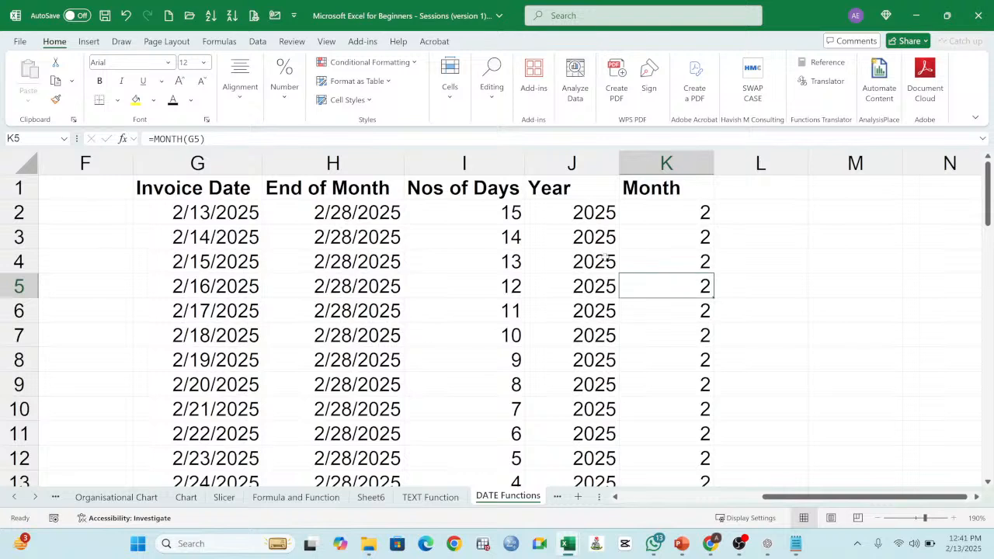
left_click(650, 213)
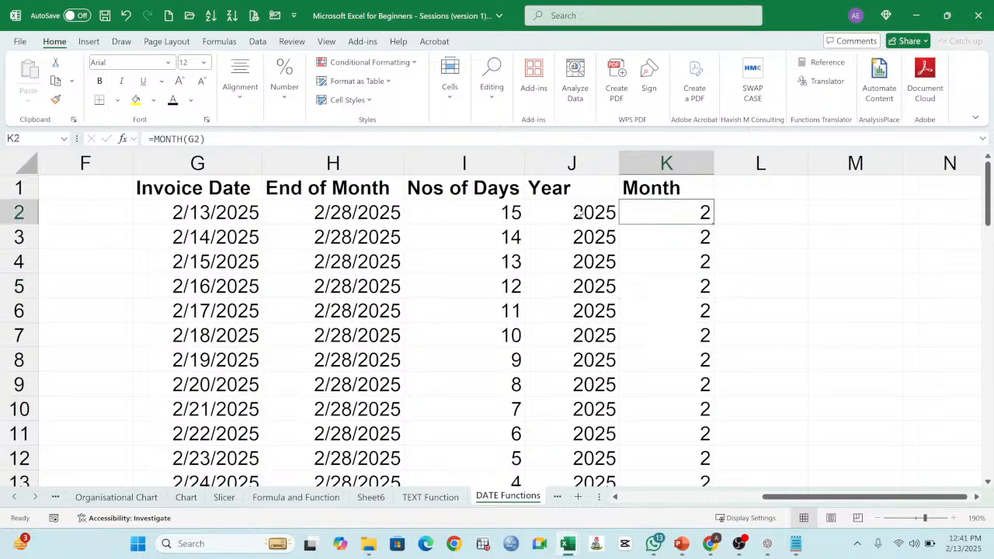
left_click(544, 210)
Step: Enter the header Date in L1 beside Month
left_click(733, 188)
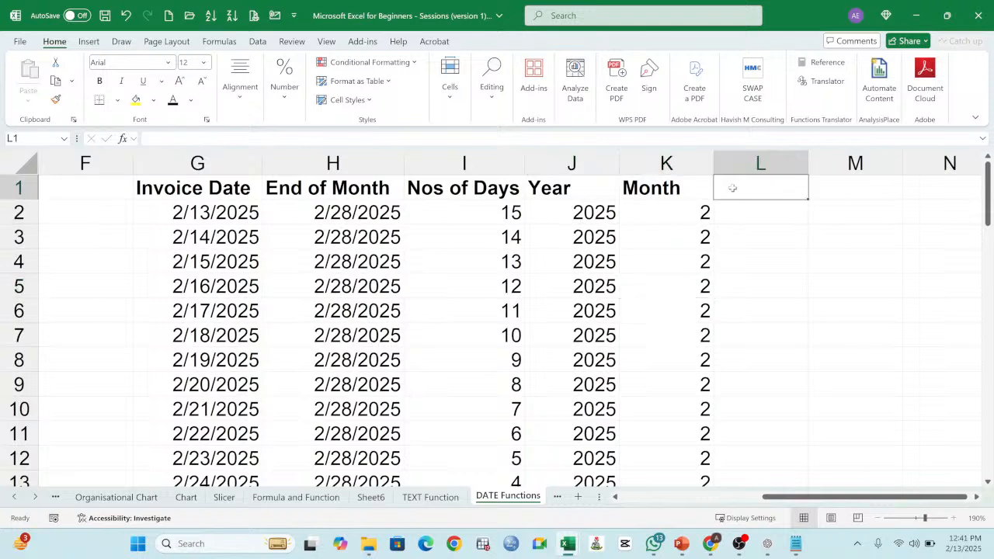
type("Date")
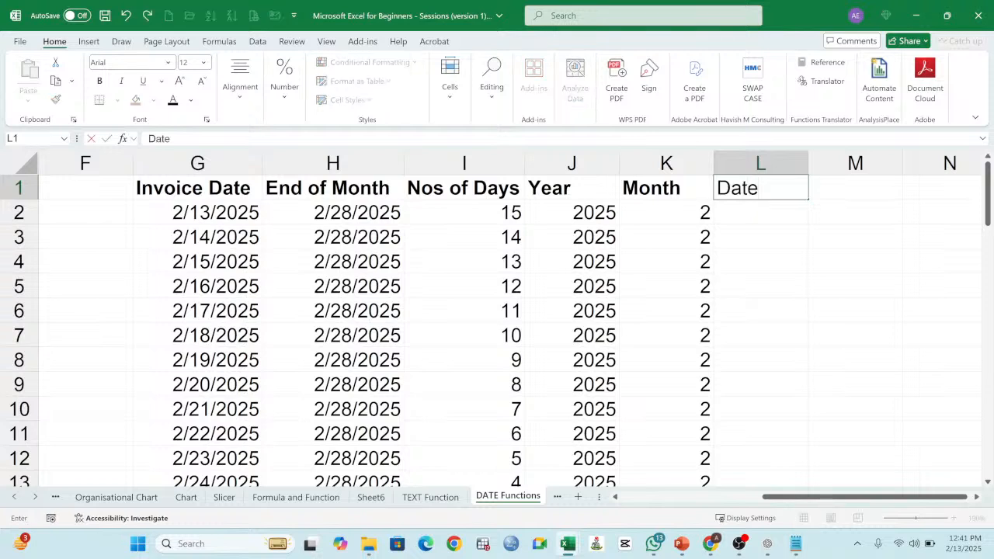
key("Return")
Step: Begin a DATE function formula in L2 under the Date header
type("=date")
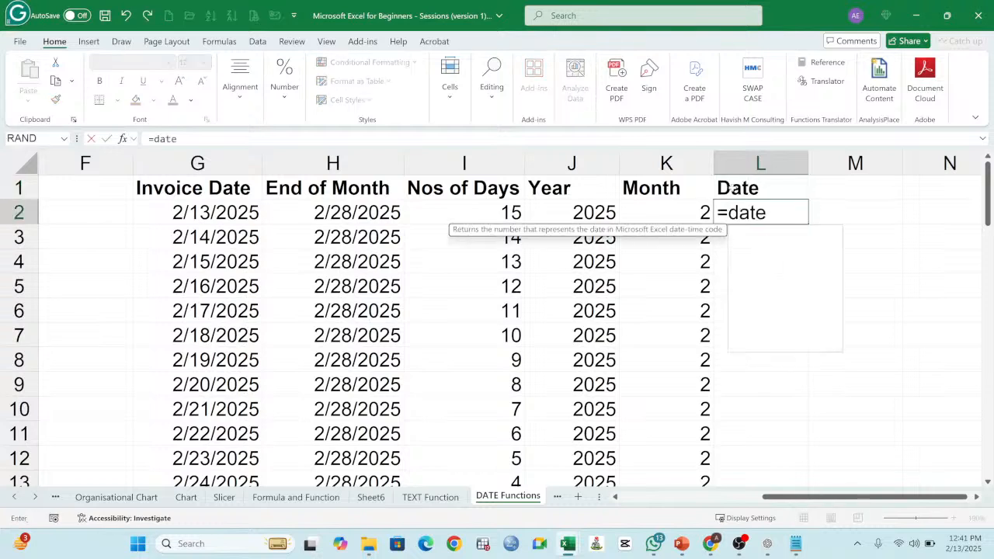
type("(")
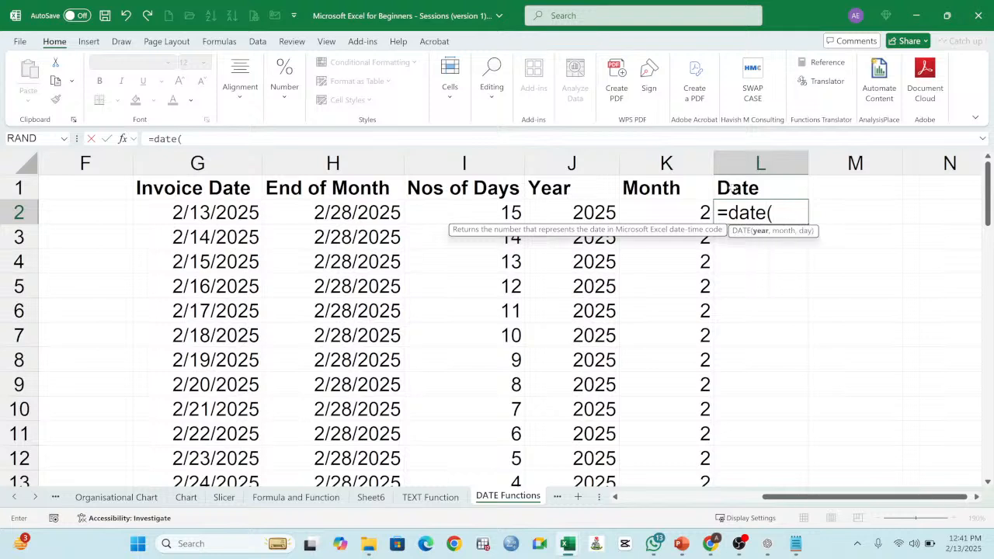
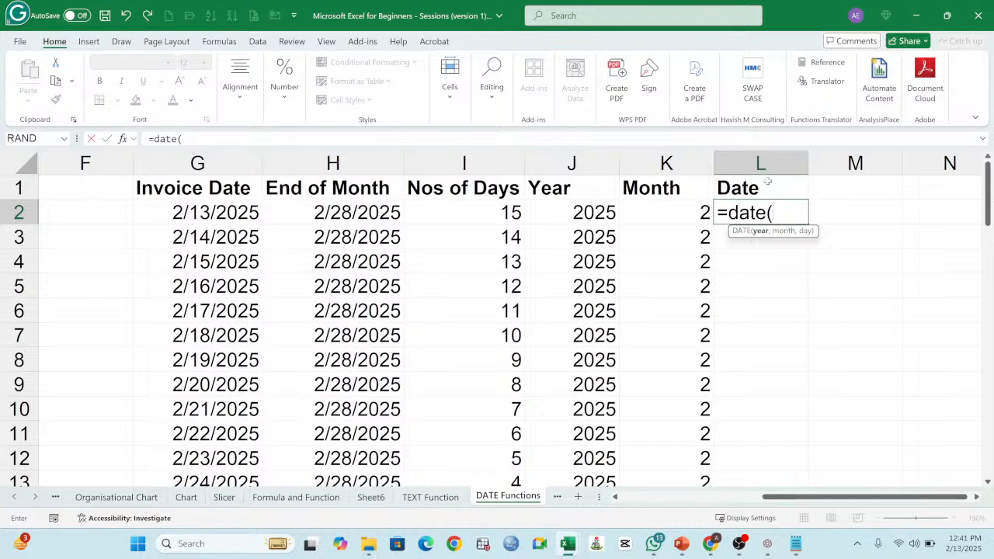
Step: Change the unfinished formula in L2 to =DAY(G2) to extract the day number from the first invoice date
left_click(768, 212)
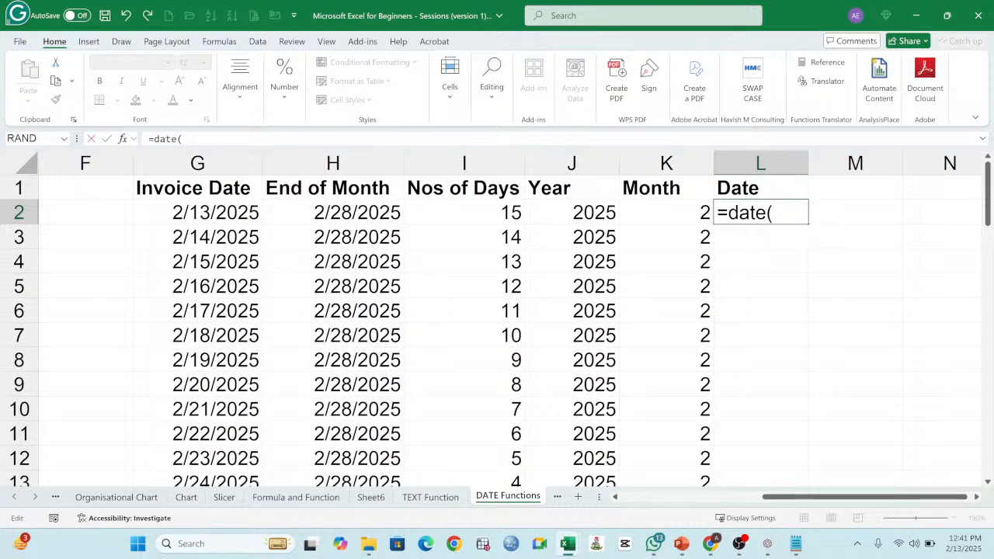
key("BackSpace")
key("BackSpace")
type("y")
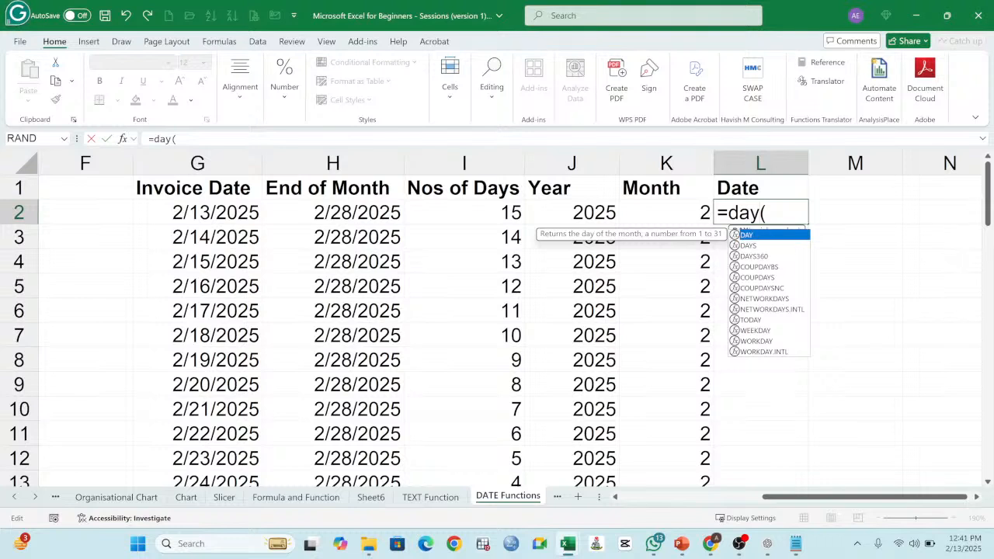
left_click(751, 230)
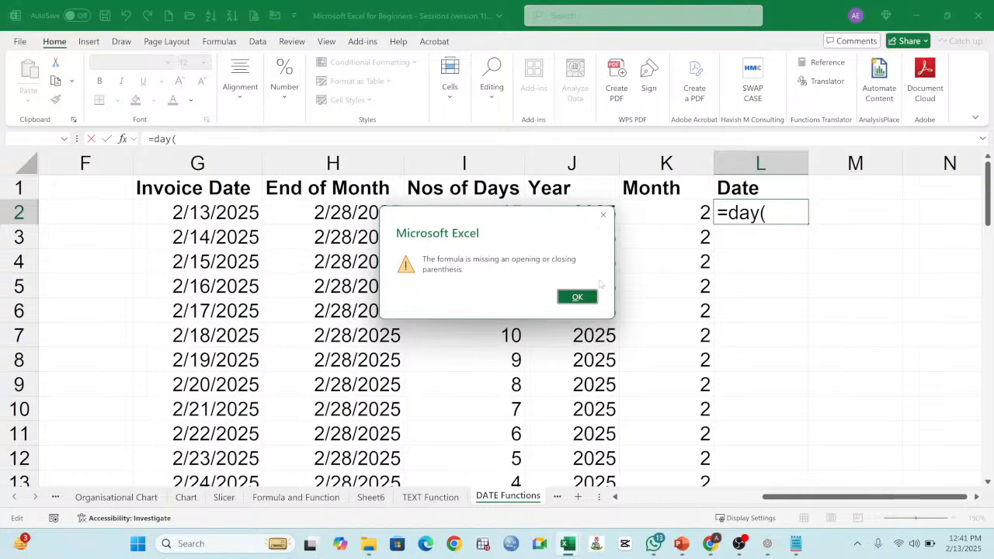
left_click(590, 296)
left_click(766, 213)
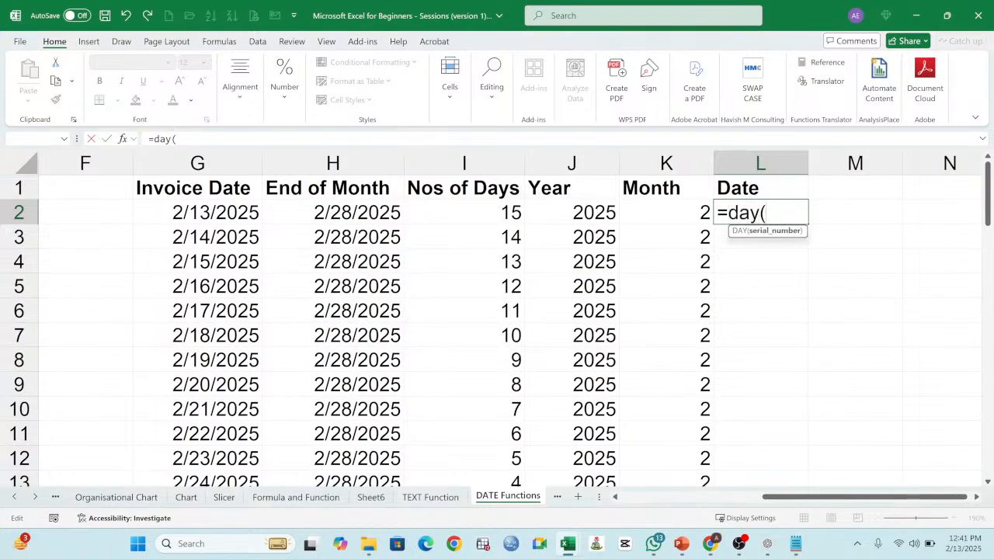
left_click(211, 213)
type(")")
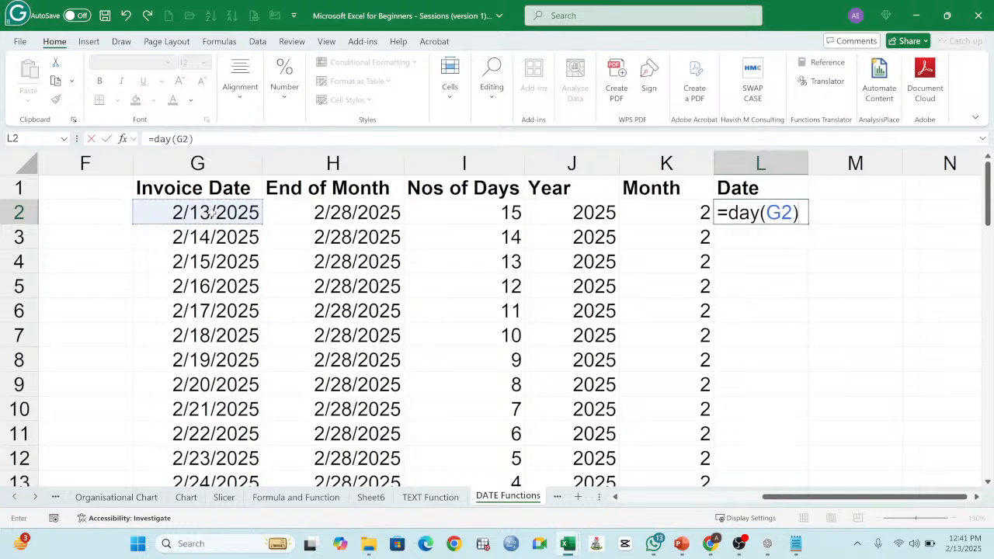
key("Return")
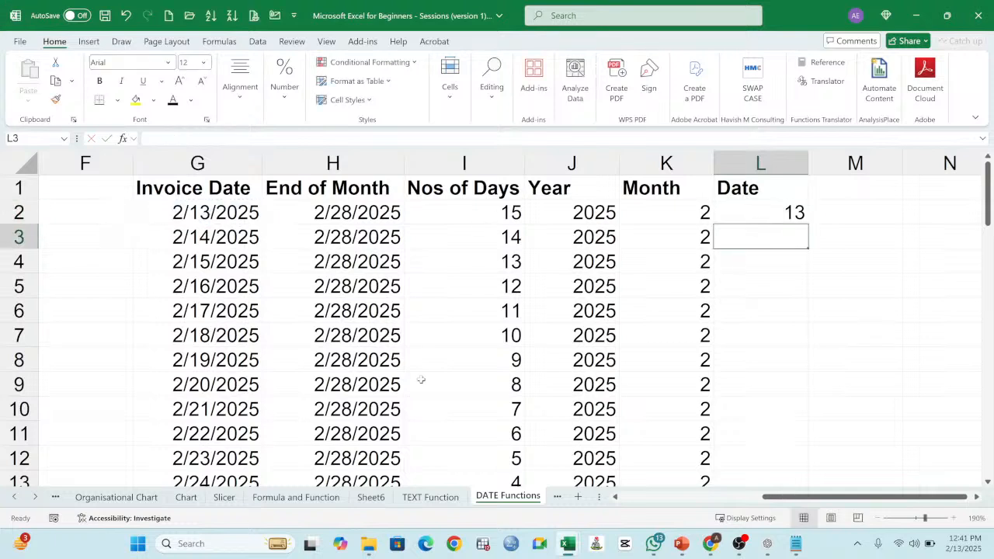
Step: Fill the DAY formula from L2 down through L57 and check the filled day rows
left_click(763, 212)
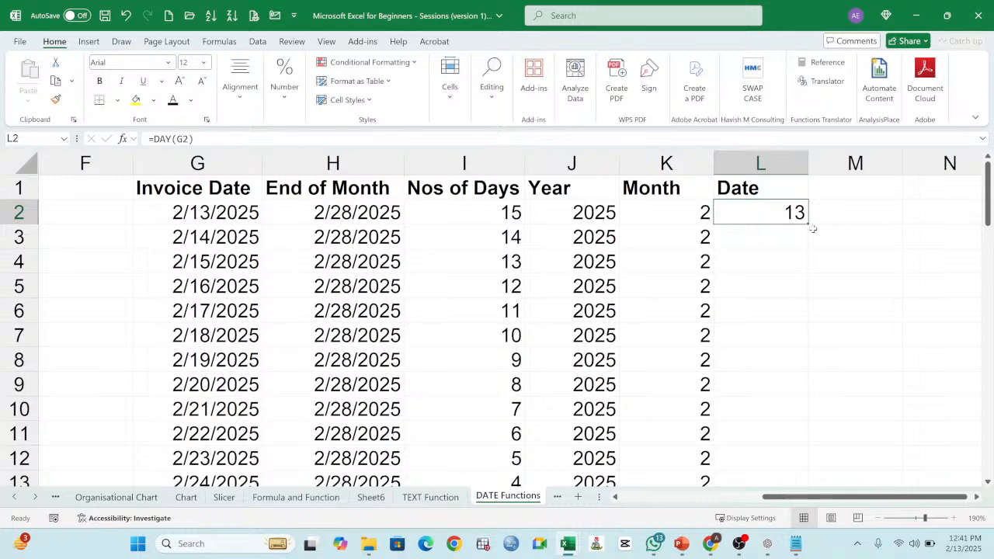
double_click(808, 223)
scroll(775, 299, "down", 3)
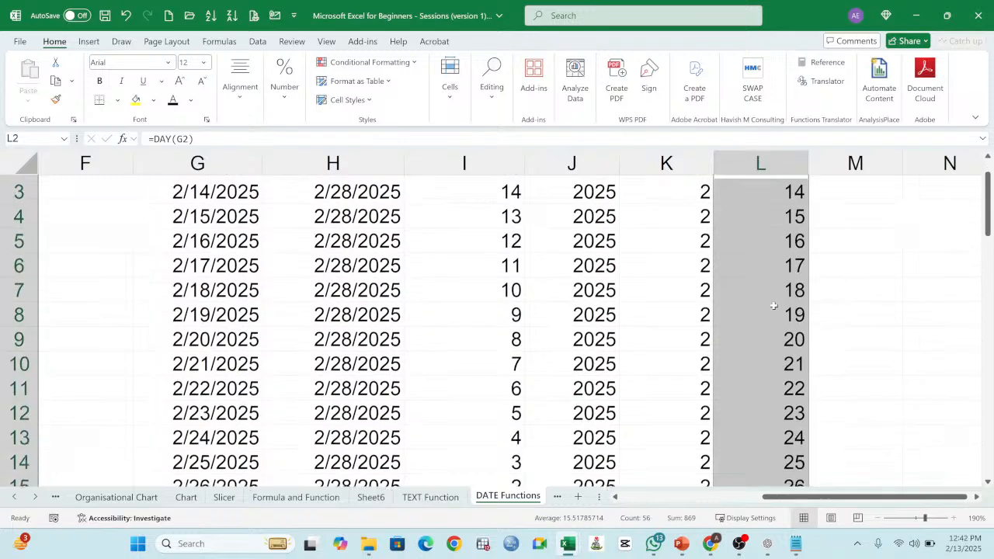
scroll(774, 305, "down", 12)
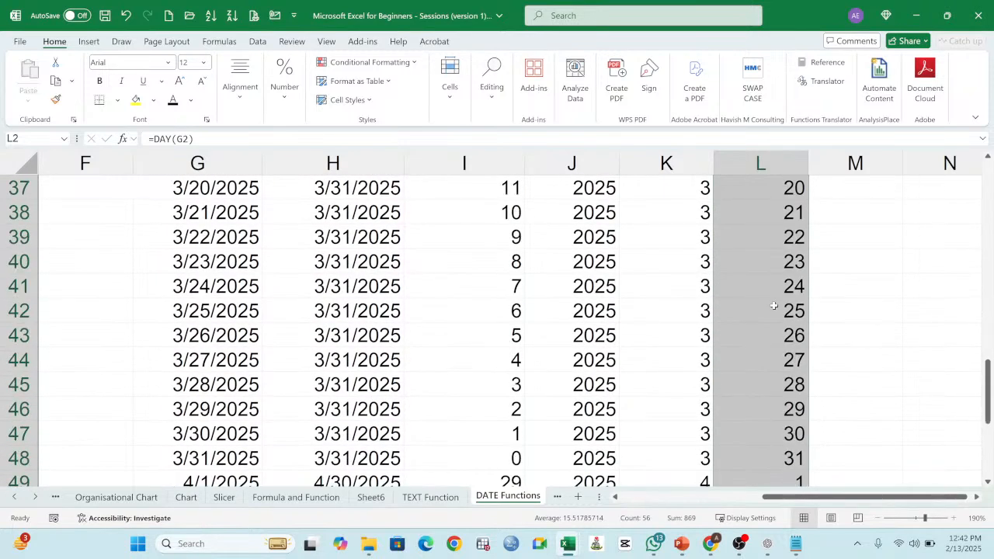
scroll(774, 306, "up", 15)
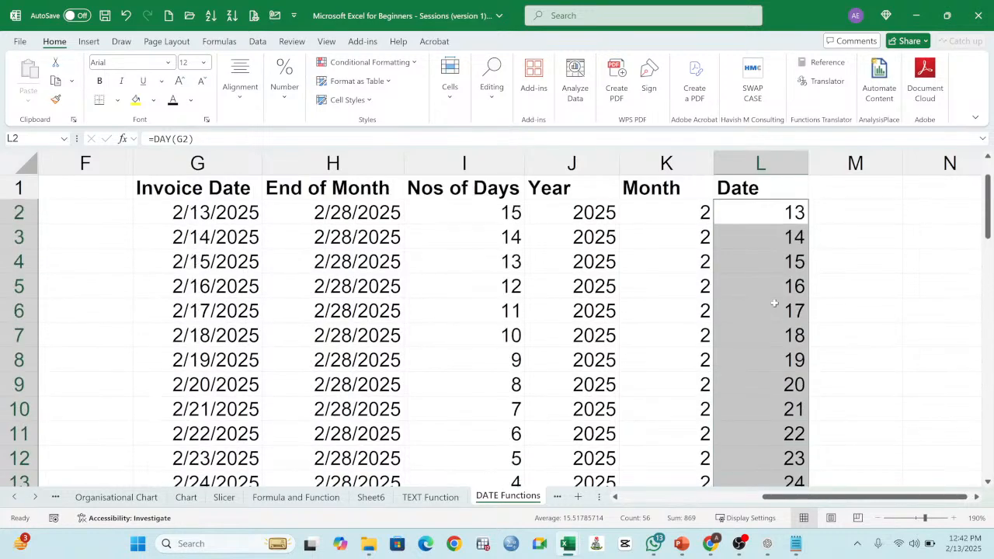
Step: Review the headers from Invoice Date to Date and the first-row formulas for number of days, year, month and day
left_click(581, 191)
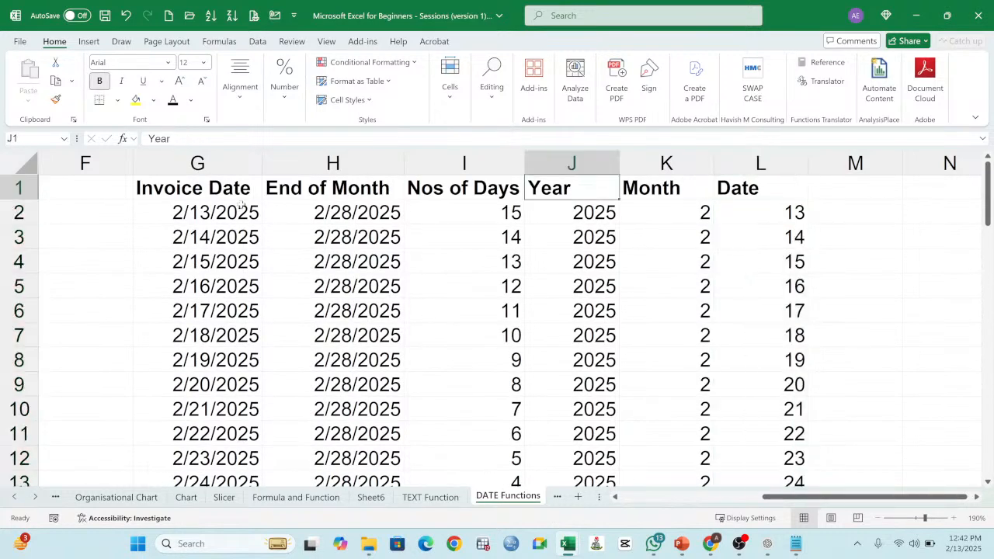
left_click(225, 194)
left_click(338, 194)
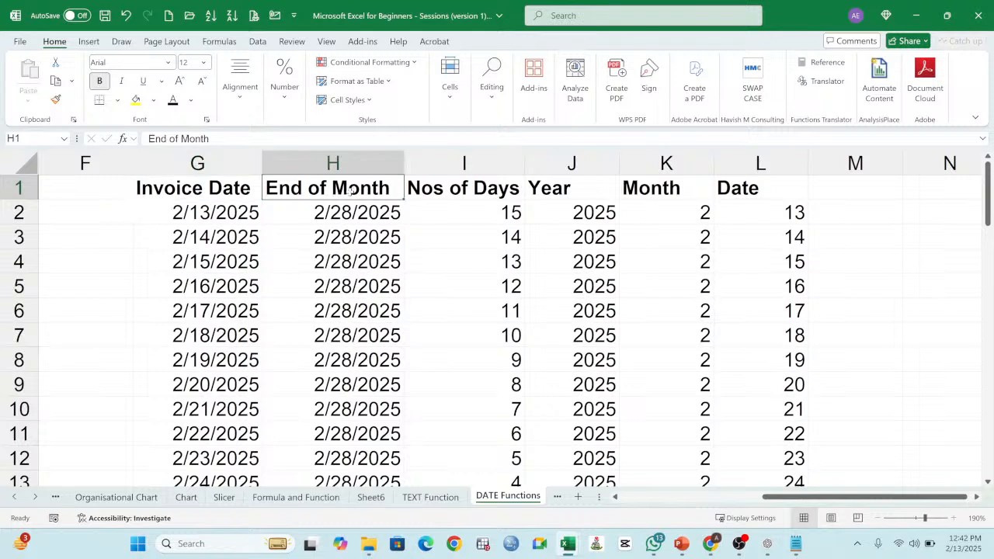
left_click(477, 193)
left_click(508, 212)
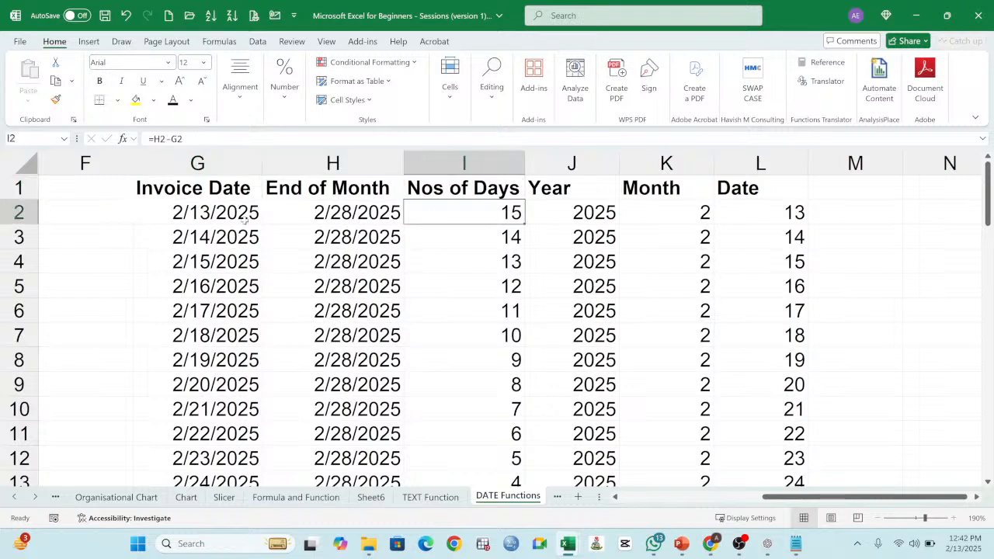
left_click(567, 194)
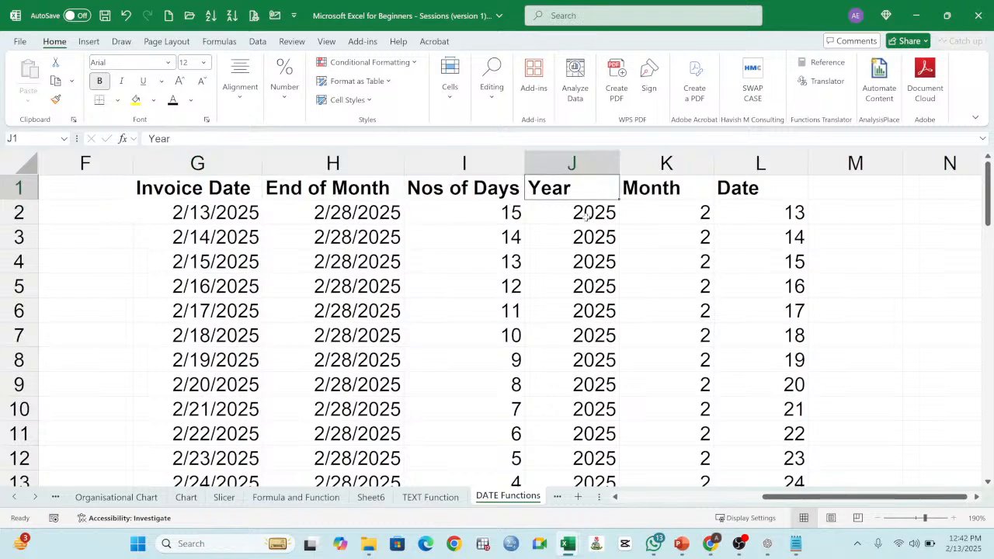
left_click(586, 216)
left_click(668, 196)
left_click(697, 218)
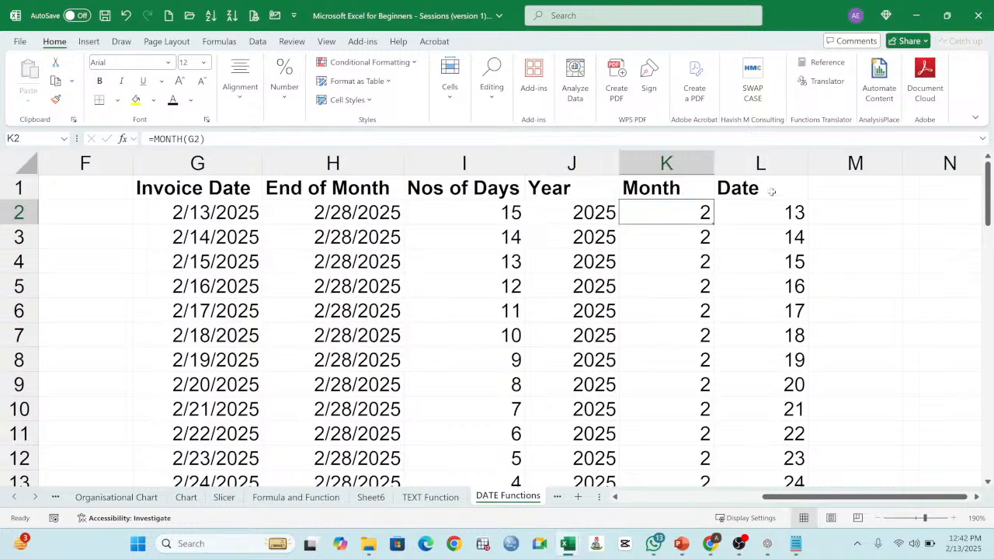
left_click(772, 191)
left_click(781, 211)
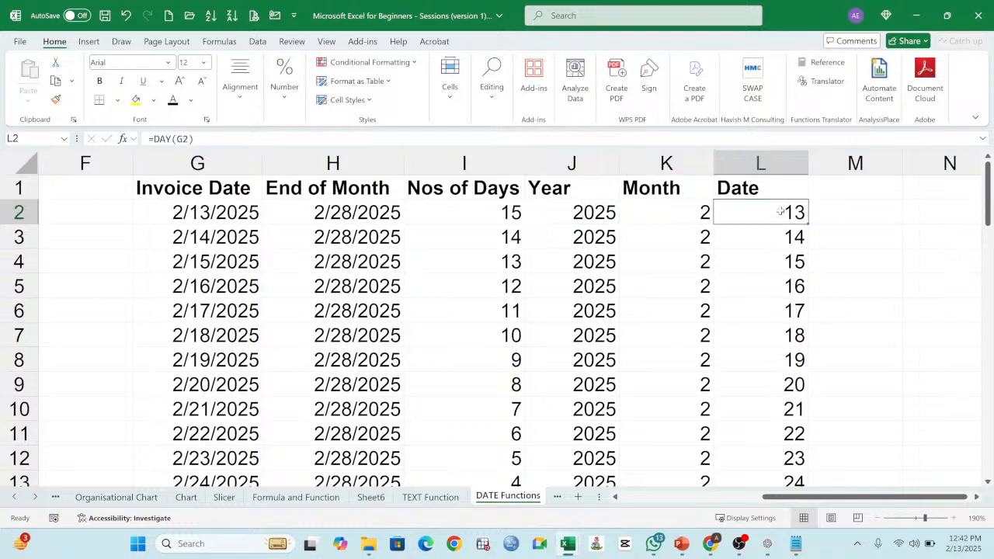
left_click(851, 195)
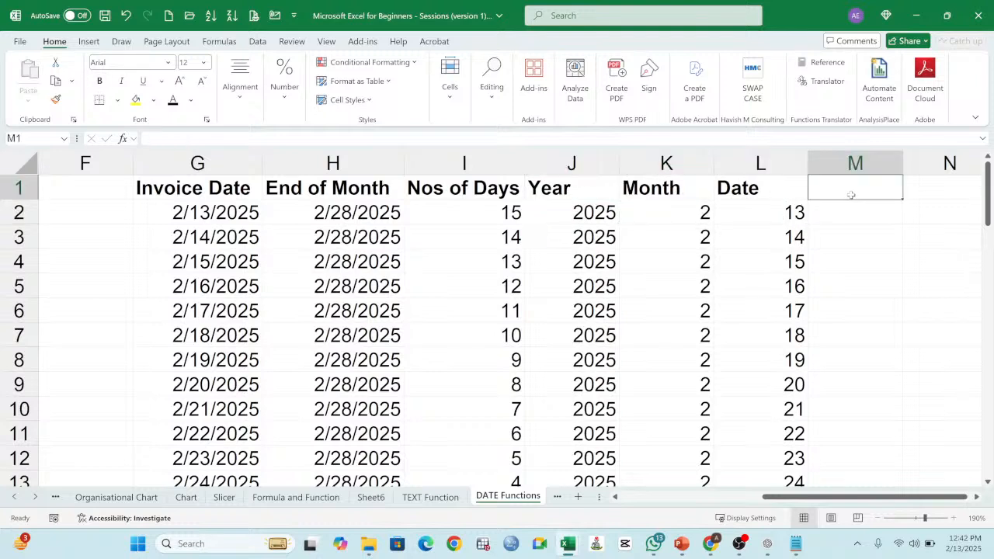
Step: Rename the header in L1 to Day, dismissing the sort confirmation without sorting
double_click(761, 193)
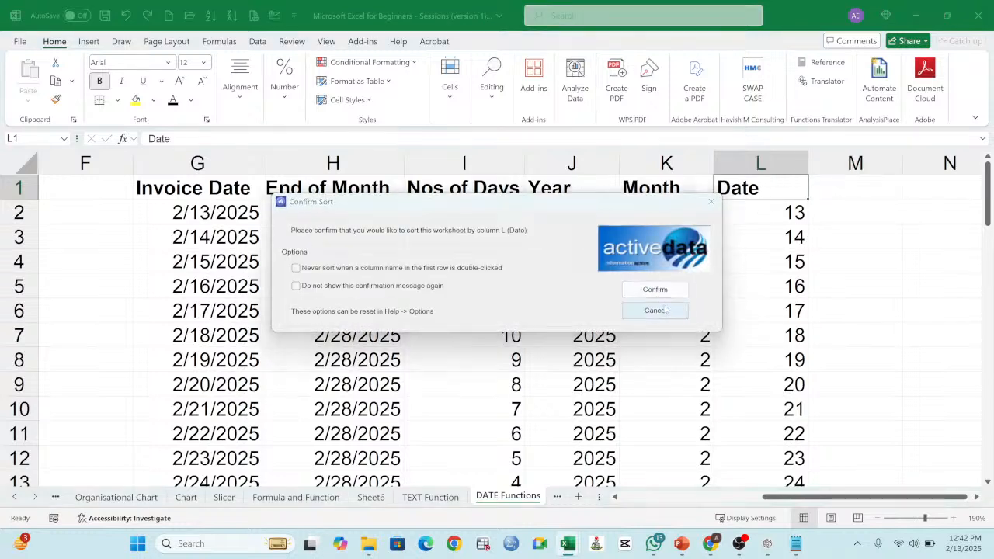
left_click(666, 311)
key("BackSpace")
key("BackSpace")
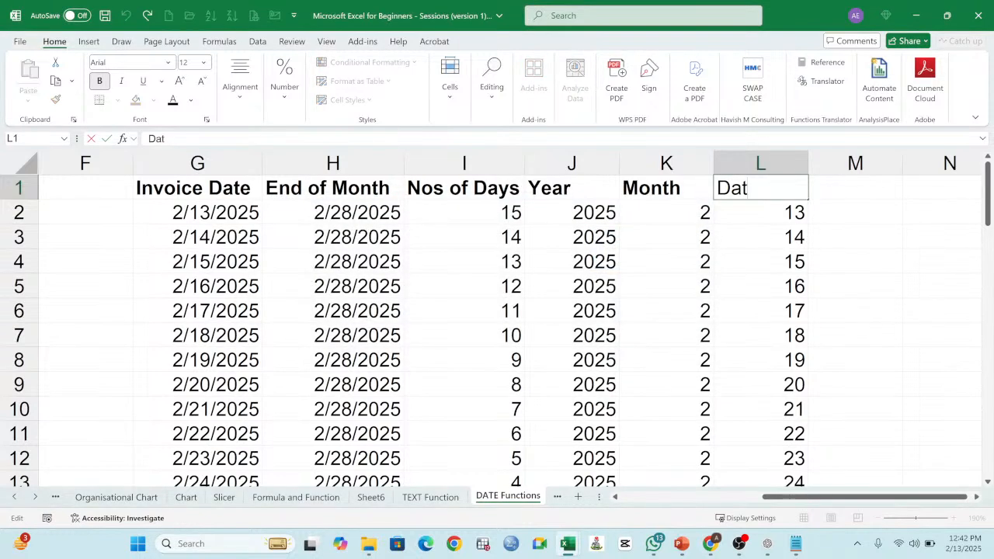
type("y")
key("Return")
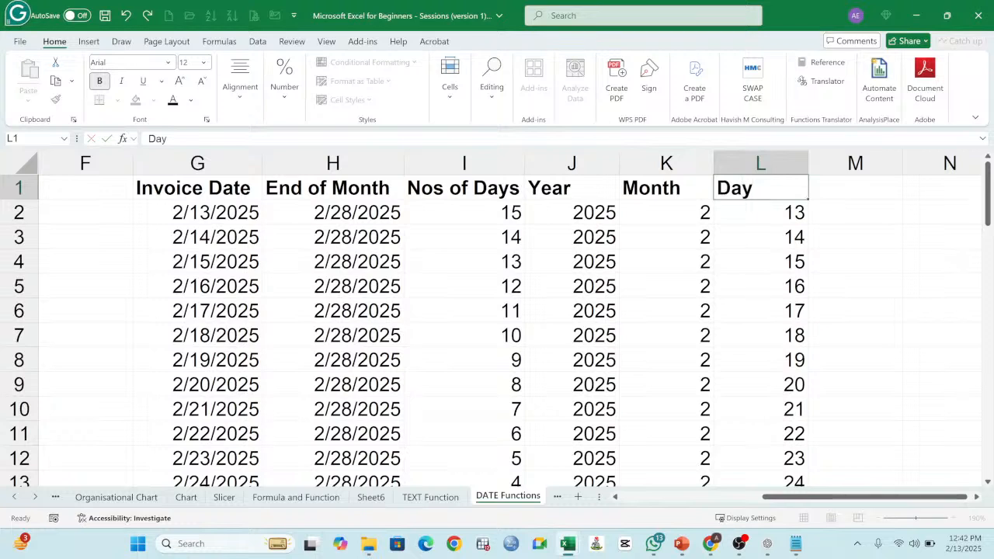
Step: Enter the header Date in M1 beside Day
left_click(842, 189)
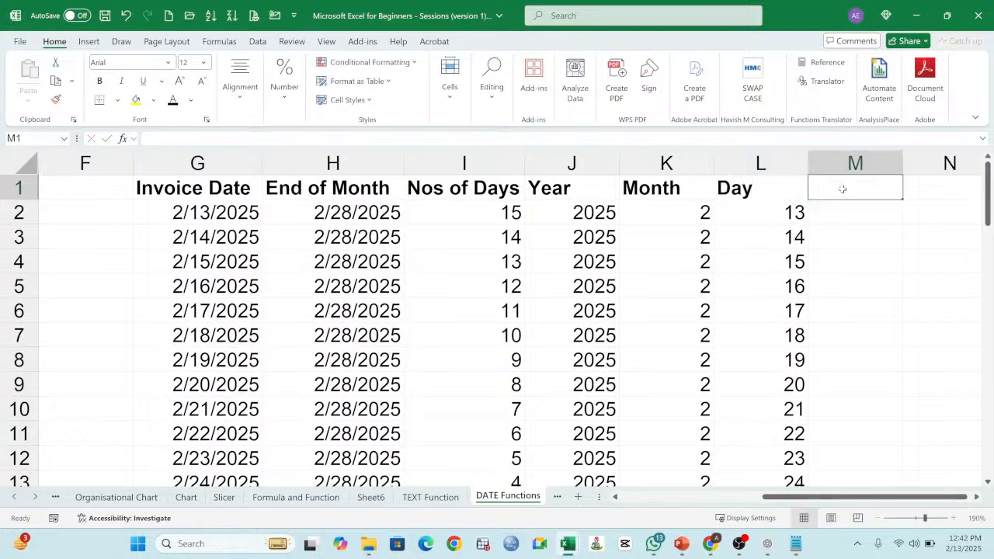
type("DATE")
key("BackSpace")
key("BackSpace")
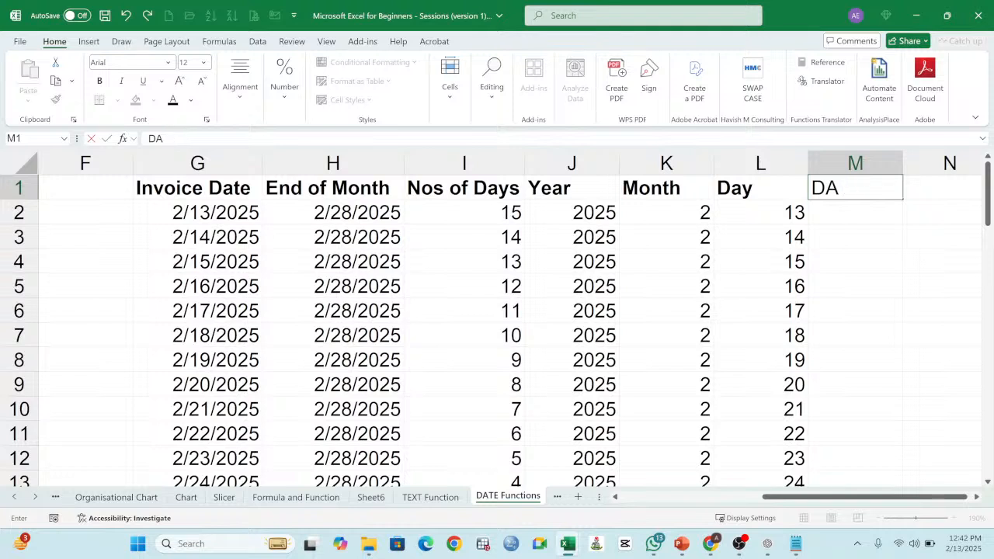
key("BackSpace")
type("ate")
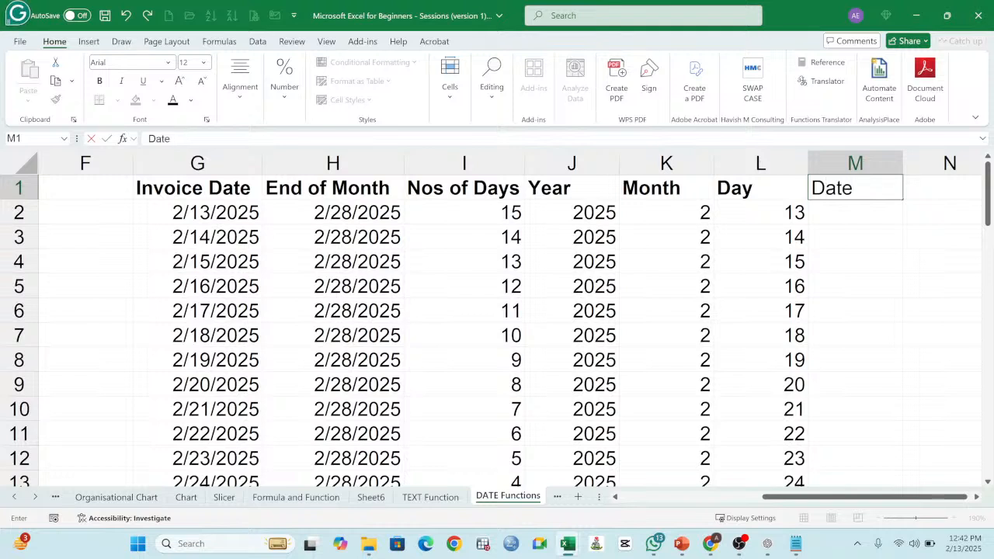
key("Return")
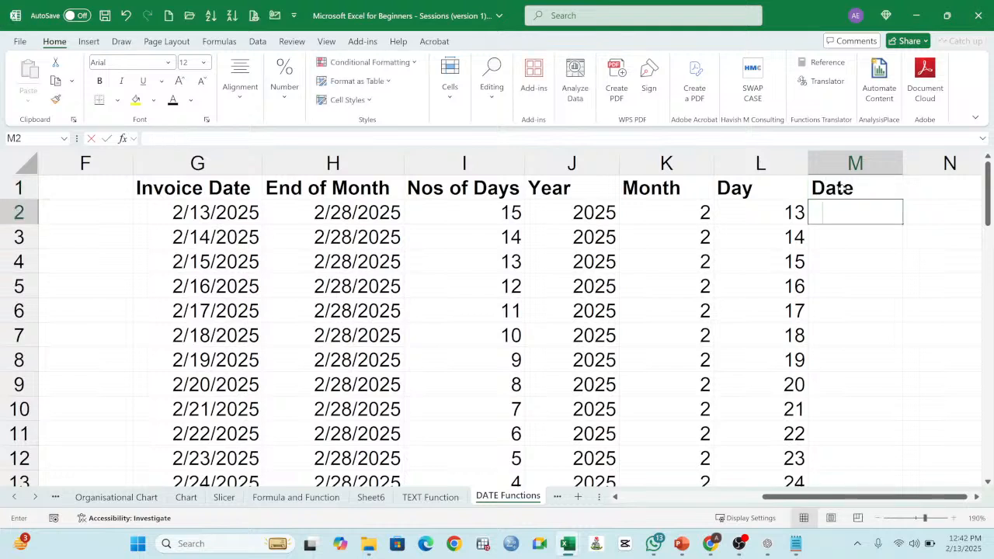
Step: Examine the Year, Month and Day columns and their first-row cells as the components for building a full date
type("=")
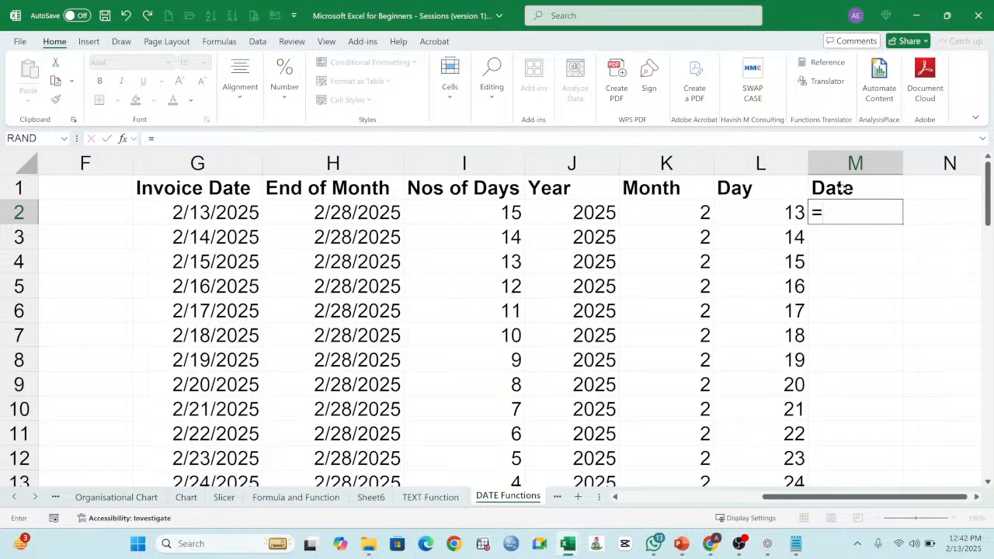
key("Escape")
left_click_drag(658, 189, 765, 214)
left_click_drag(542, 191, 719, 436)
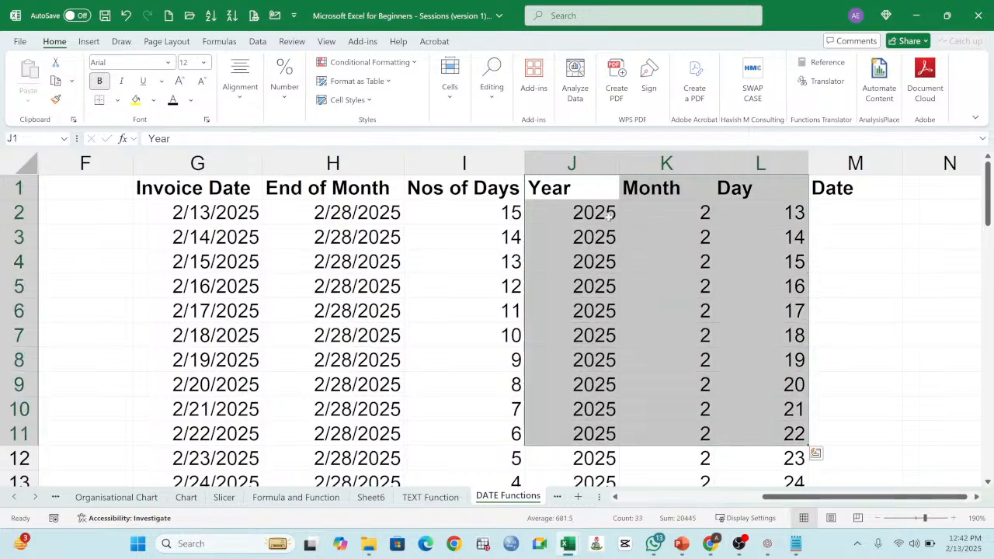
left_click(666, 212)
left_click(724, 213)
left_click(578, 212)
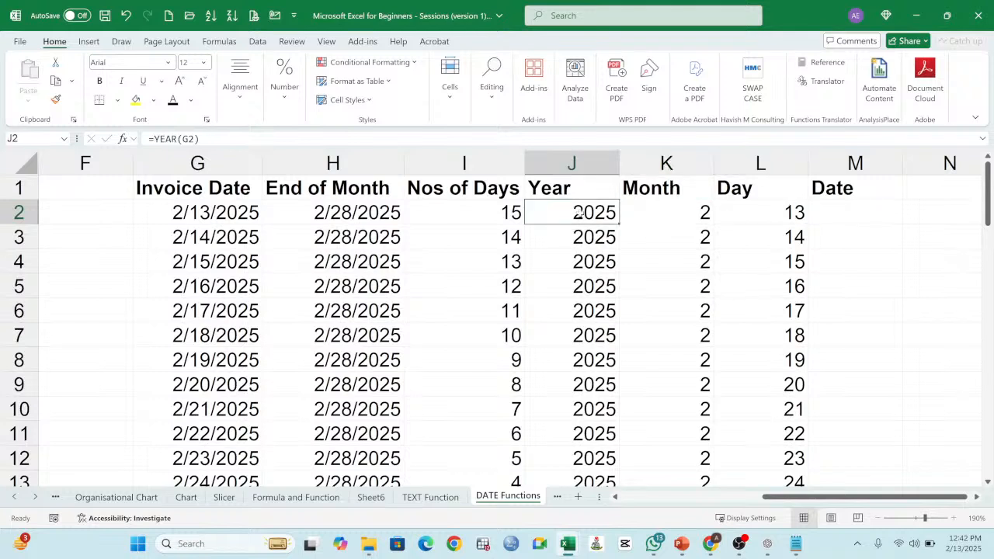
left_click_drag(715, 231, 688, 228)
left_click(677, 215)
left_click(753, 214)
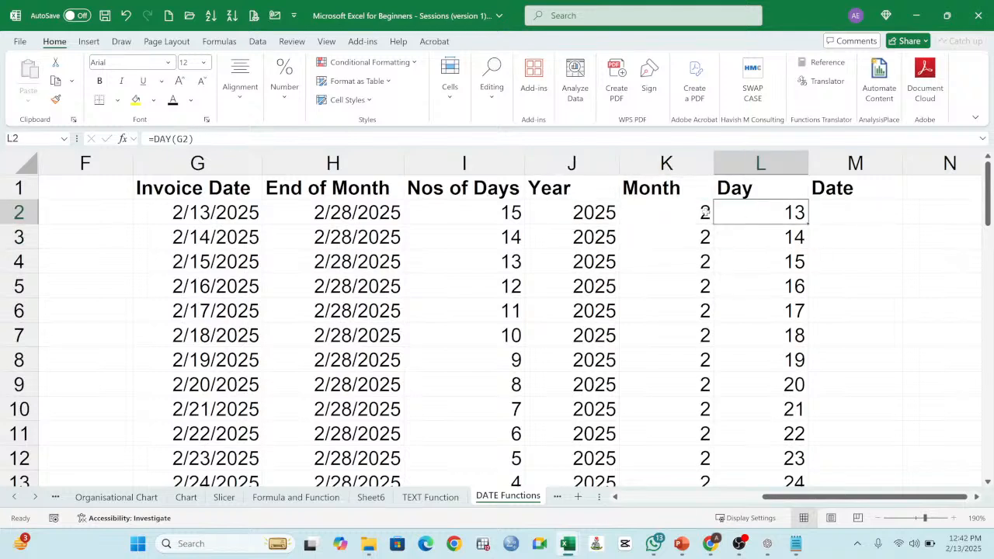
left_click_drag(575, 194, 729, 219)
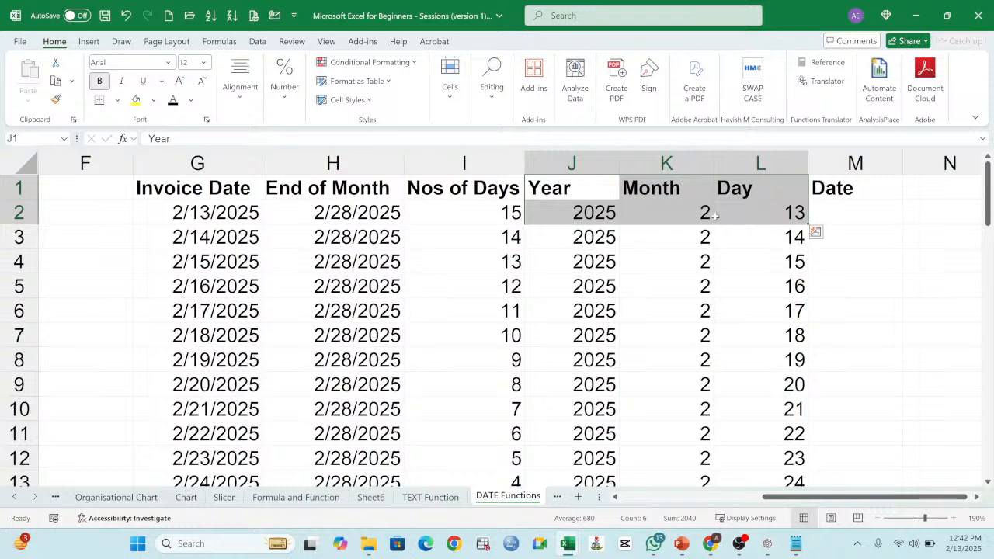
left_click(653, 218)
left_click(612, 219)
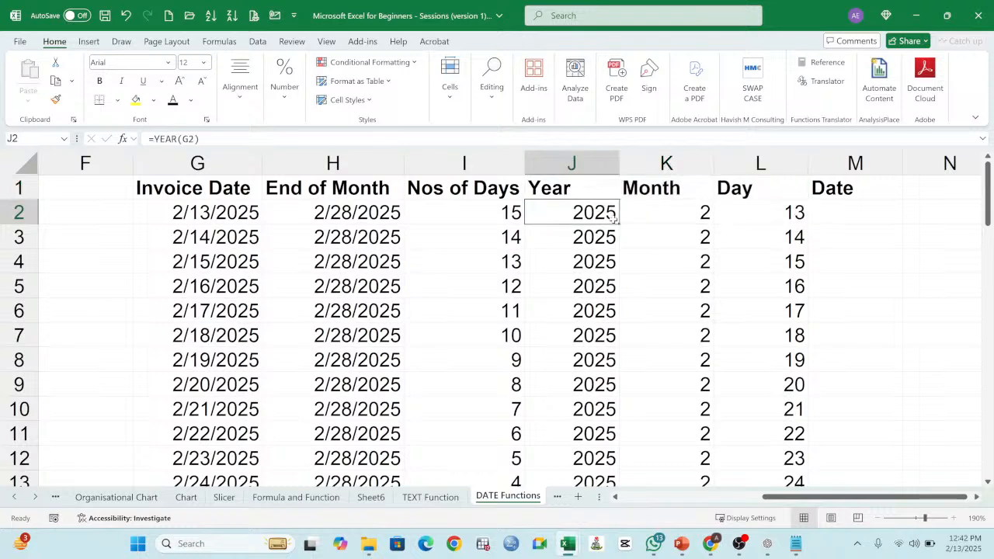
left_click(696, 218)
left_click(741, 213)
left_click(594, 213)
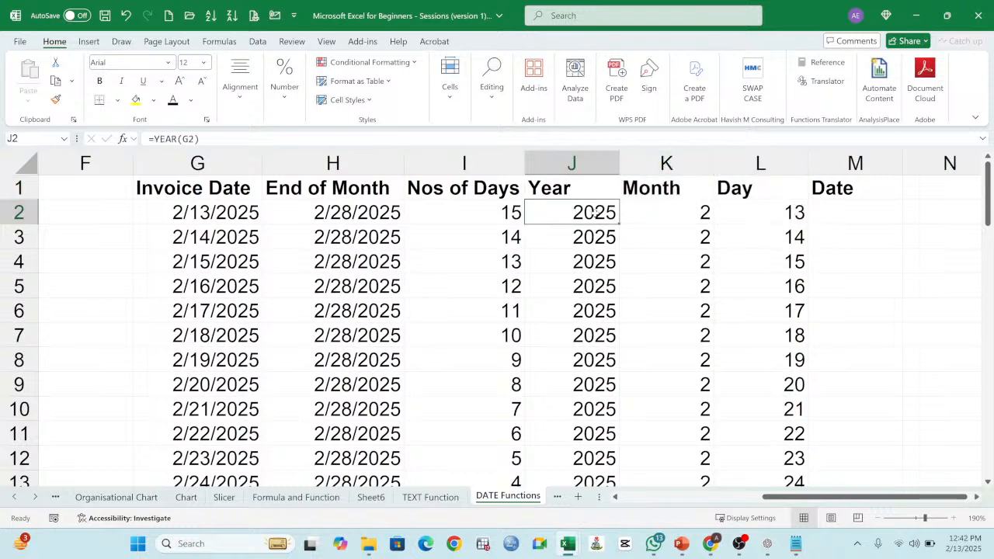
left_click(650, 212)
left_click(755, 208)
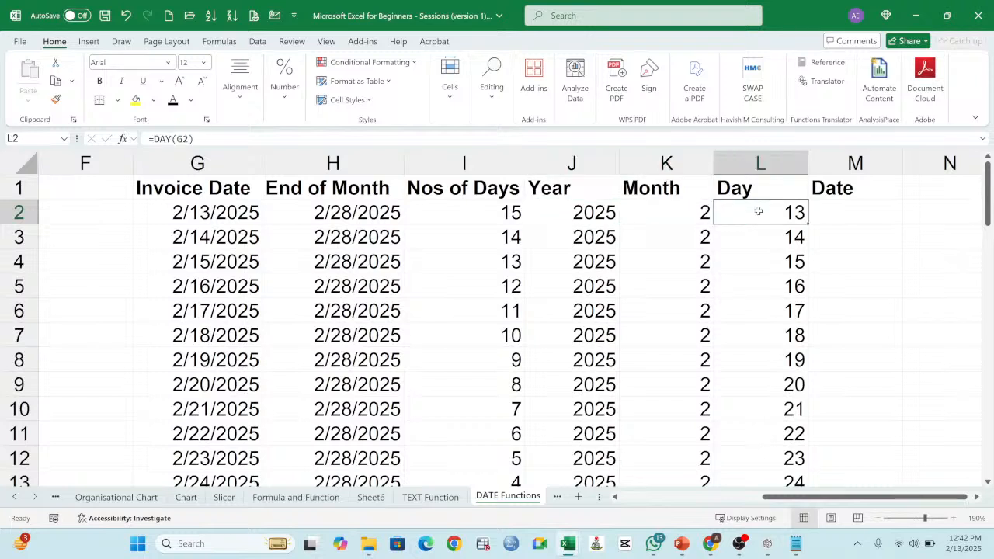
left_click(671, 210)
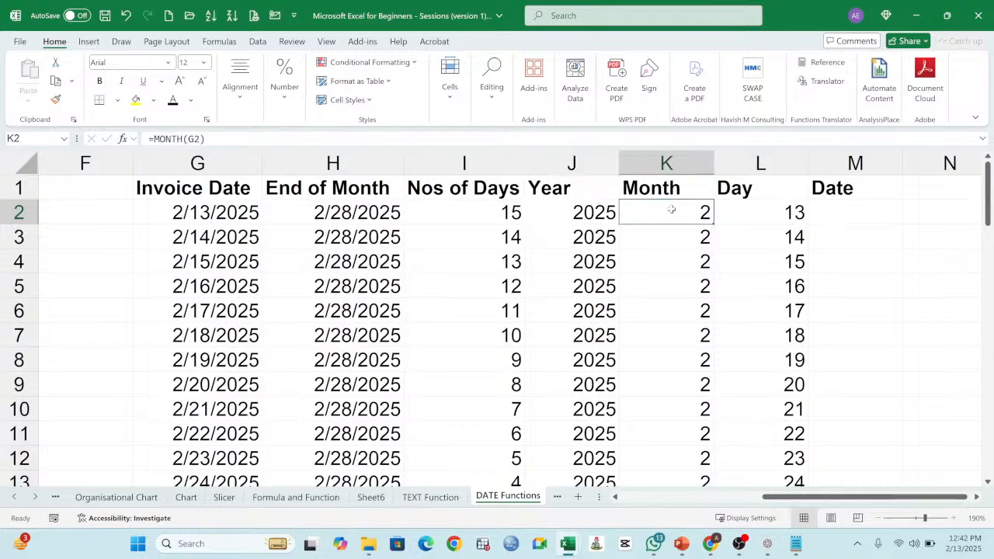
left_click(740, 213)
left_click(666, 219)
left_click(604, 219)
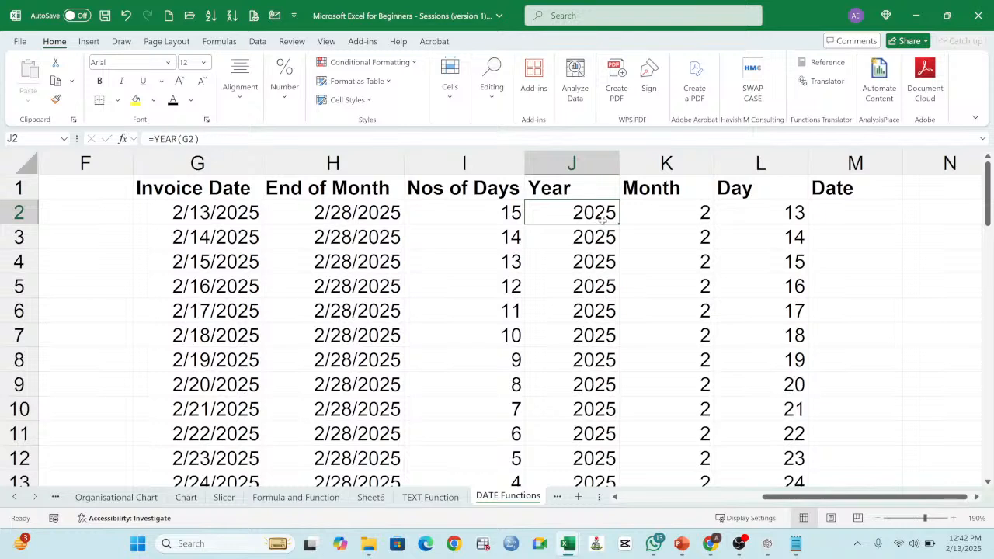
Step: Enter =DATE(J2,K2,L2) in M2 to combine year, month and day, and fill the formula down the Date column
left_click(840, 215)
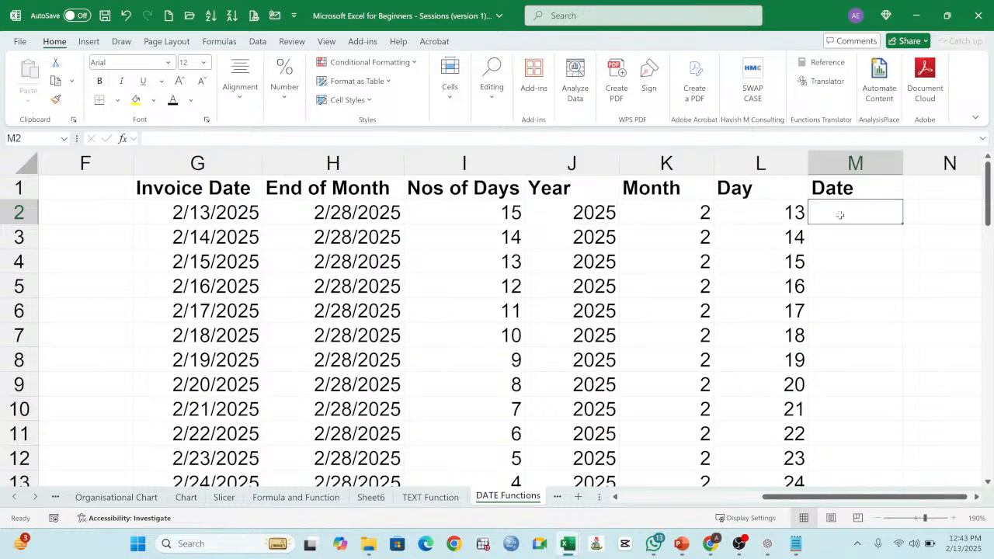
type("=")
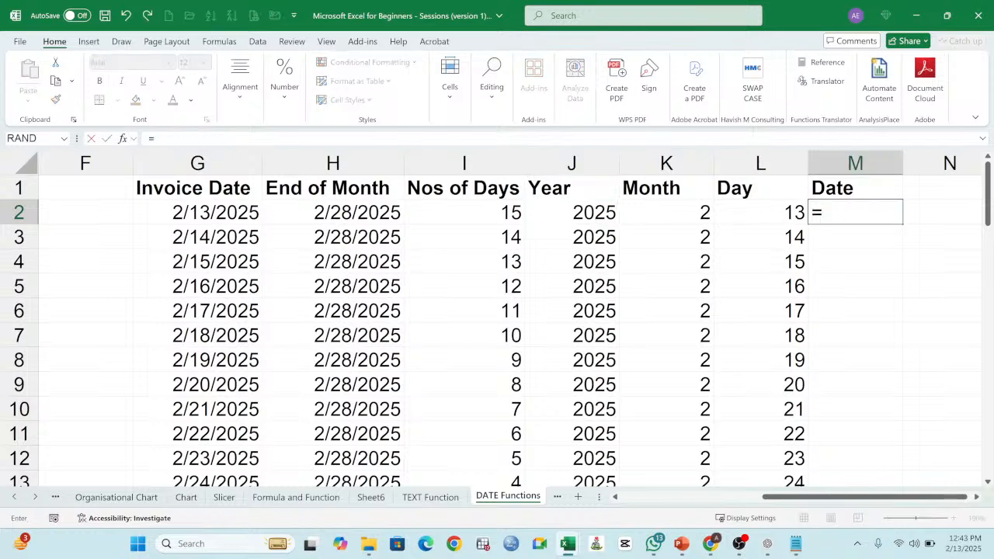
type("D")
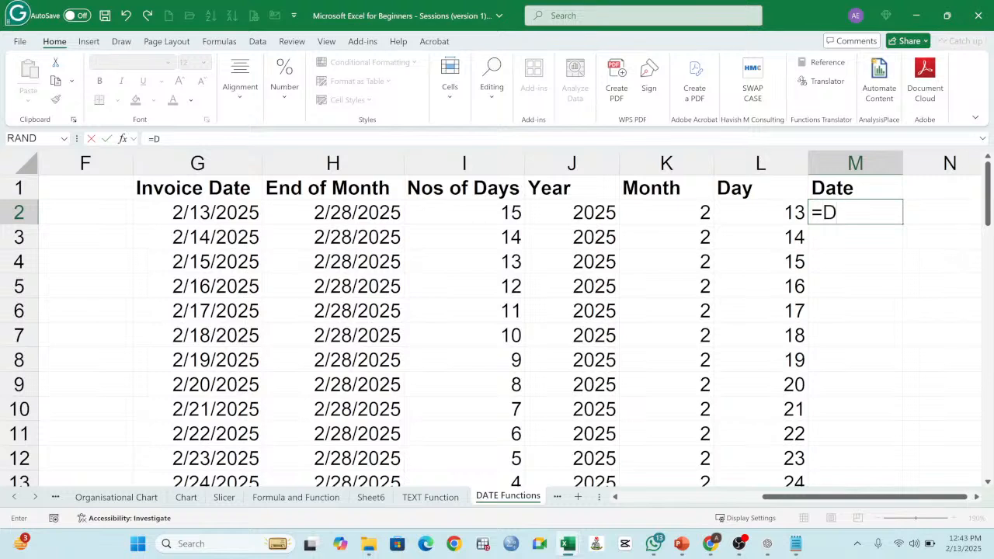
type("ATE(")
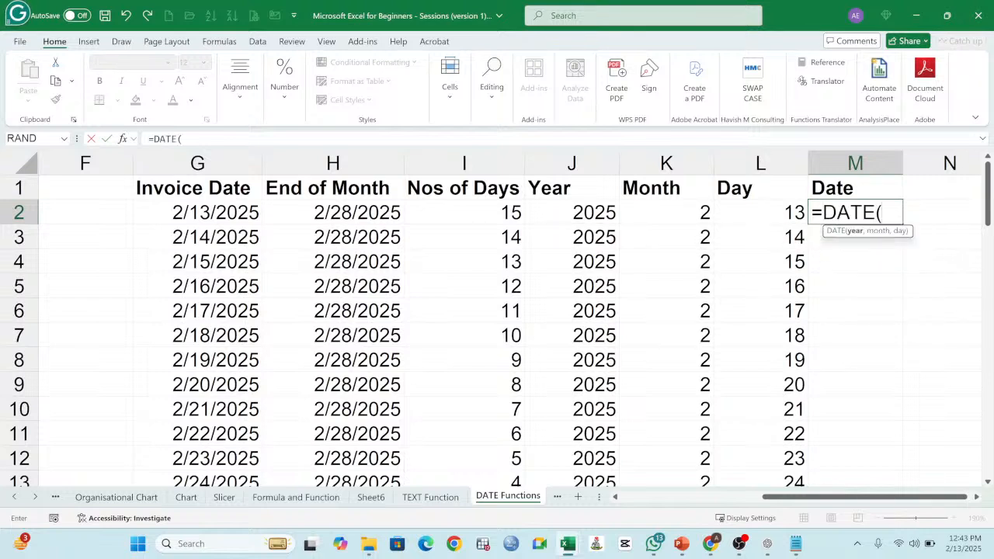
left_click(595, 212)
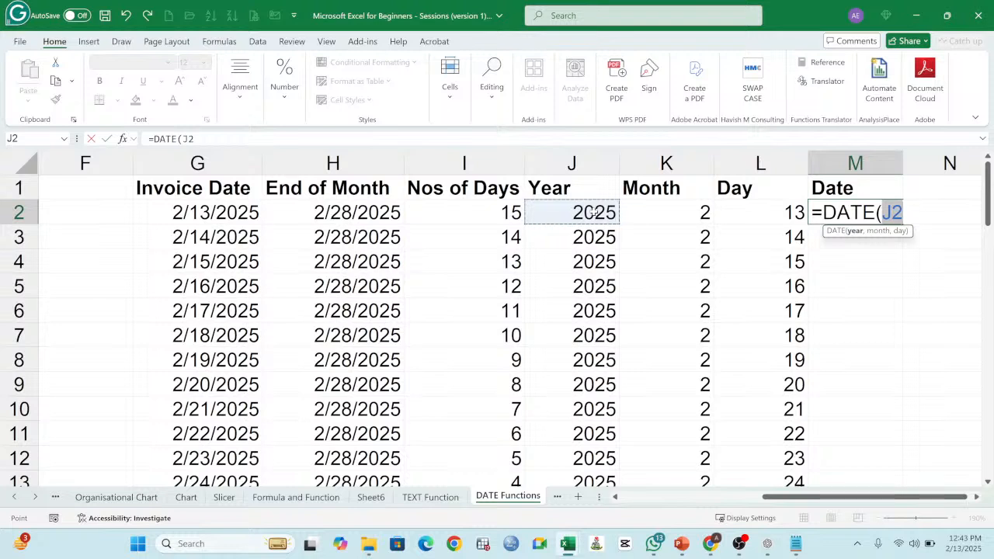
type(",")
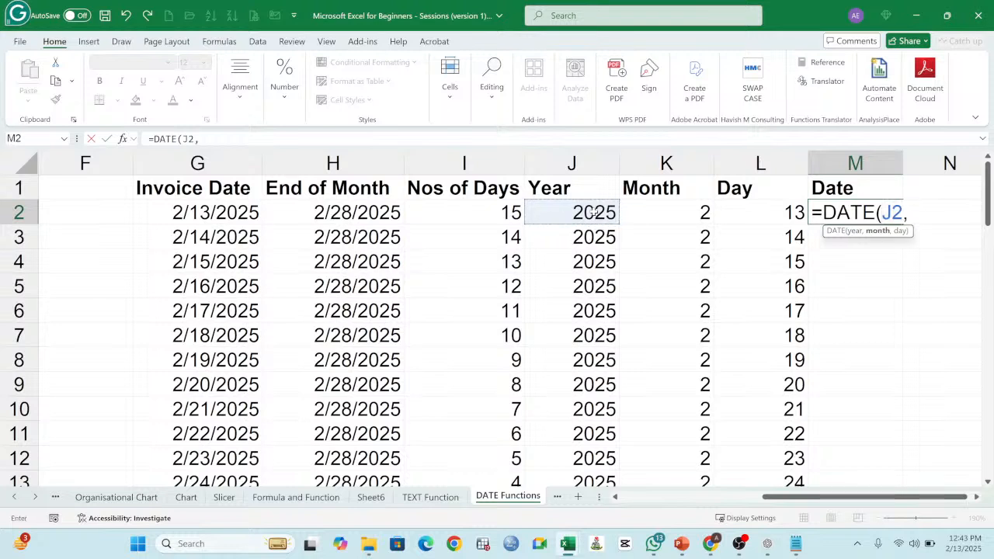
left_click(677, 214)
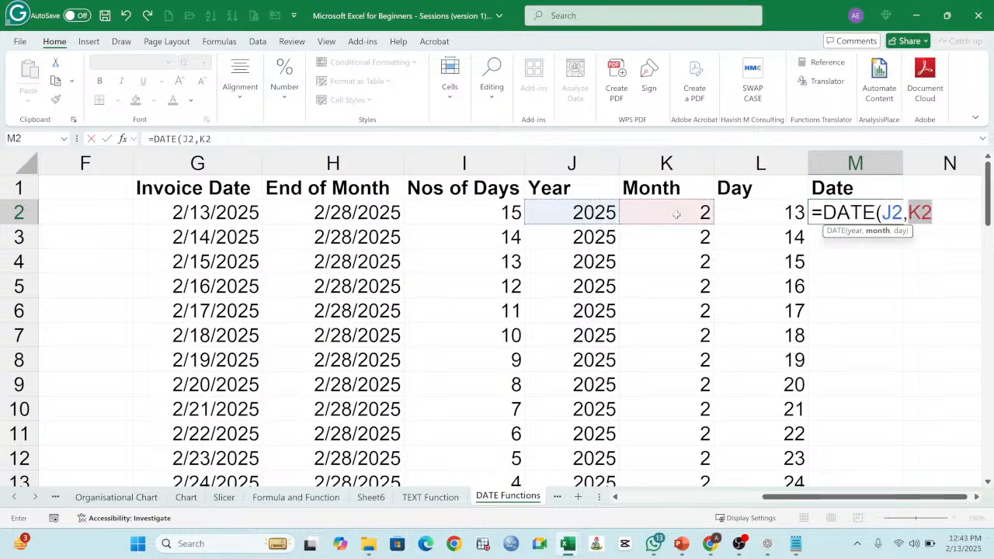
type(",")
left_click(772, 212)
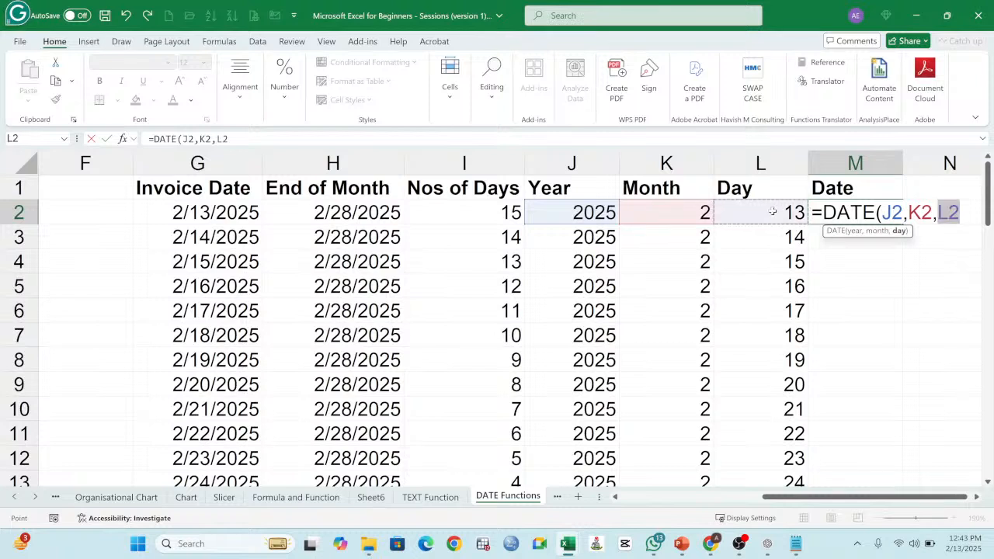
type(")")
key("Return")
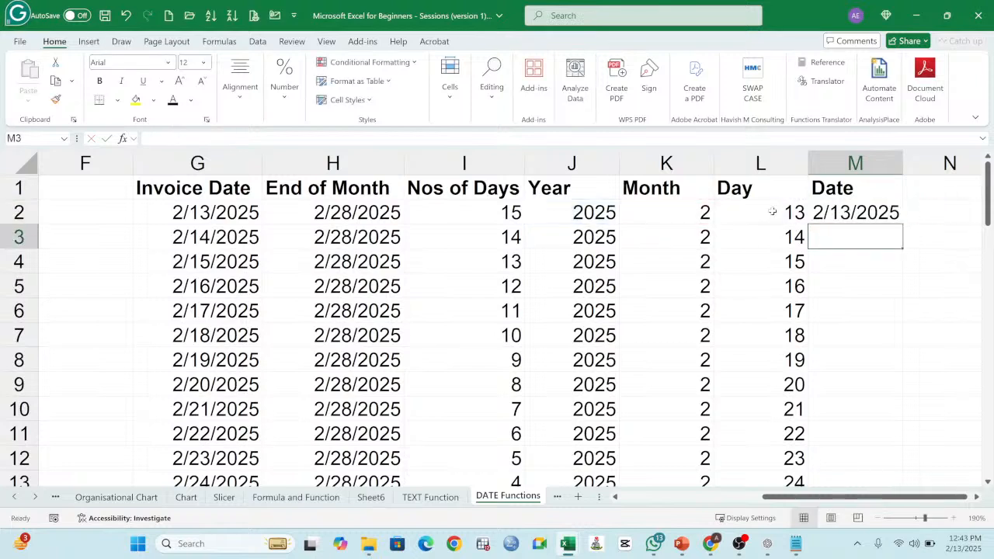
left_click(856, 218)
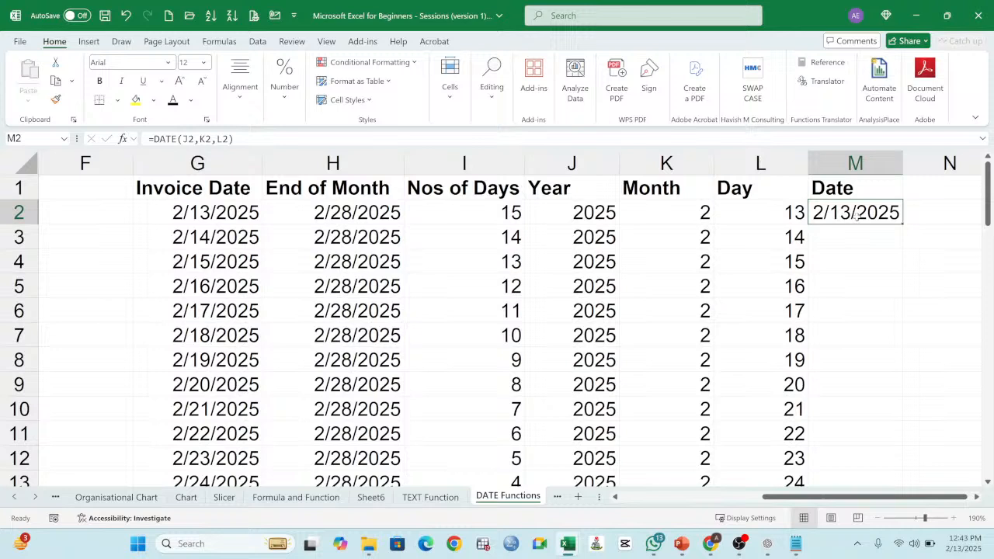
double_click(903, 226)
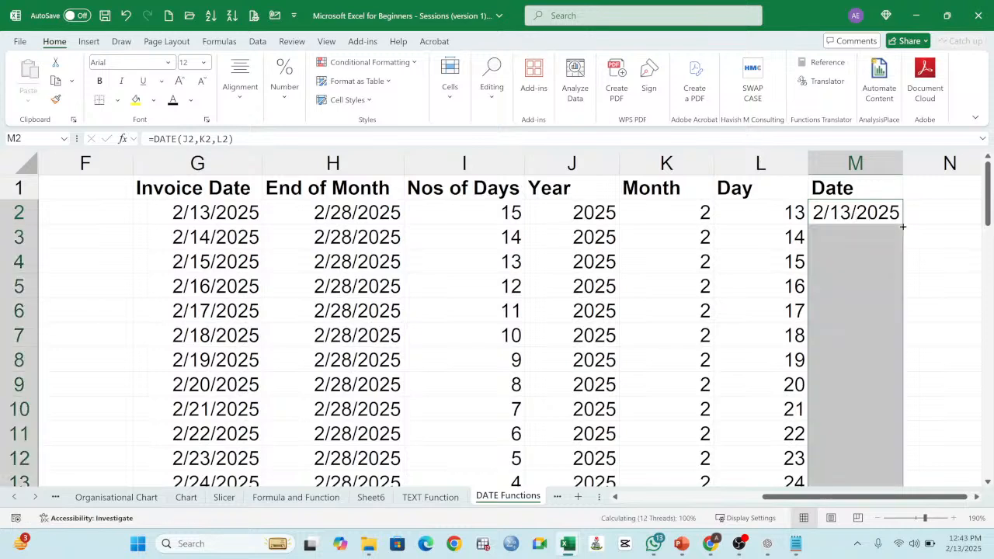
Step: Inspect the DATE formula in M2 and the Year, Month and Day cells it references in row 2
double_click(858, 211)
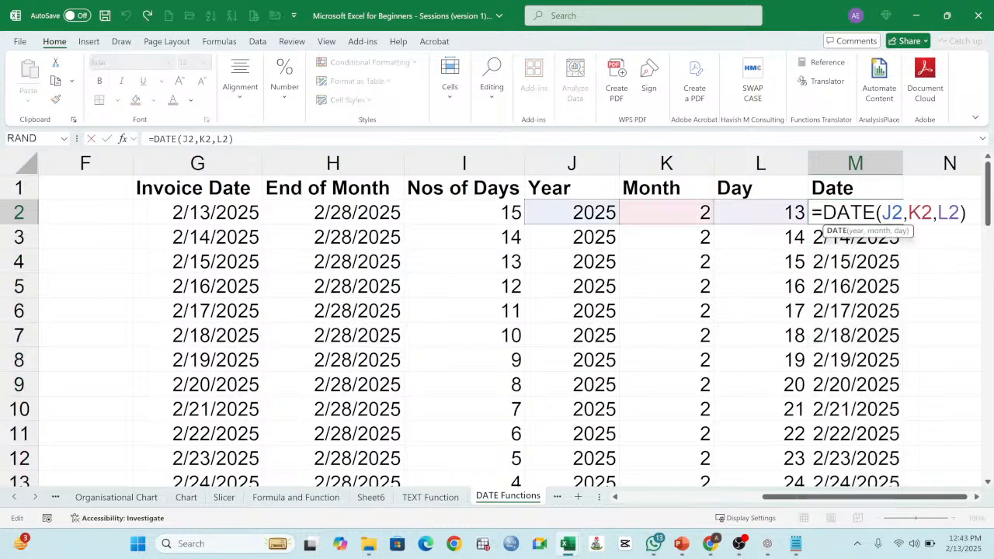
key("Return")
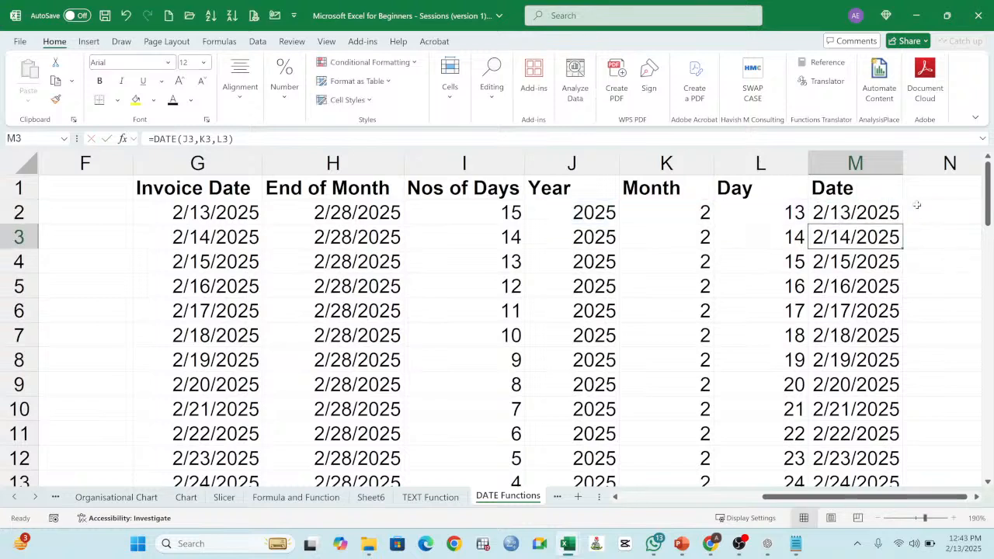
left_click(599, 212)
left_click(672, 208)
left_click(752, 219)
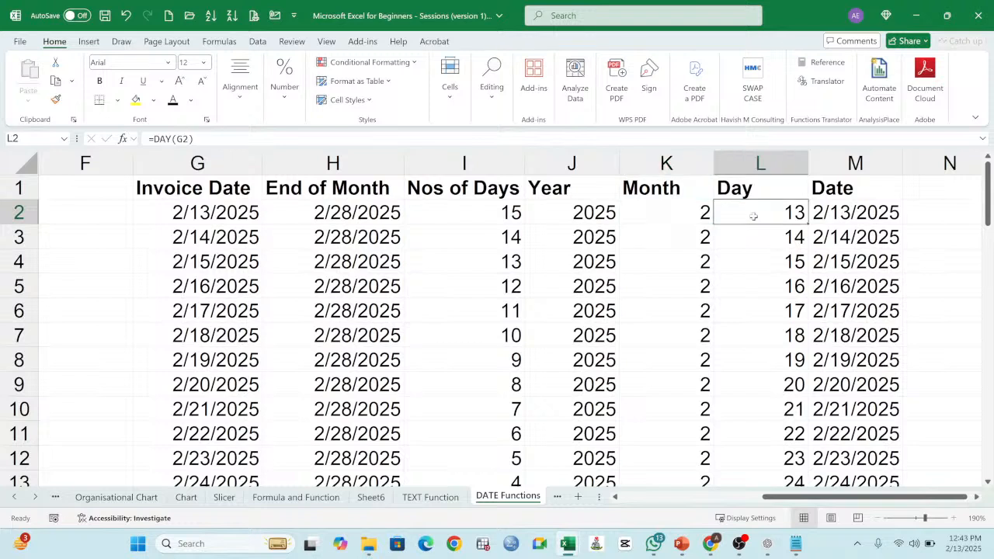
left_click(599, 216)
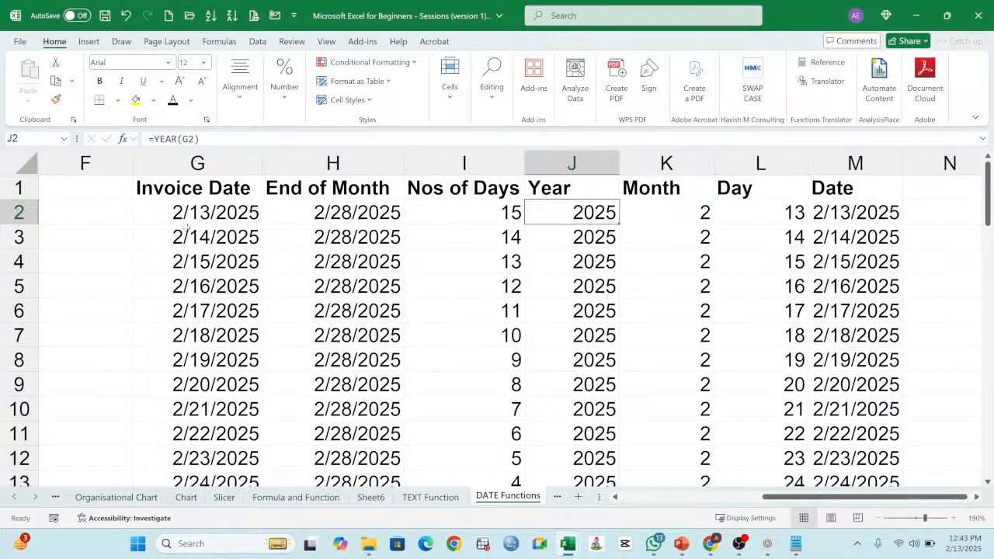
Step: Narrow the empty column F beside Invoice Date
left_click_drag(133, 162, 97, 161)
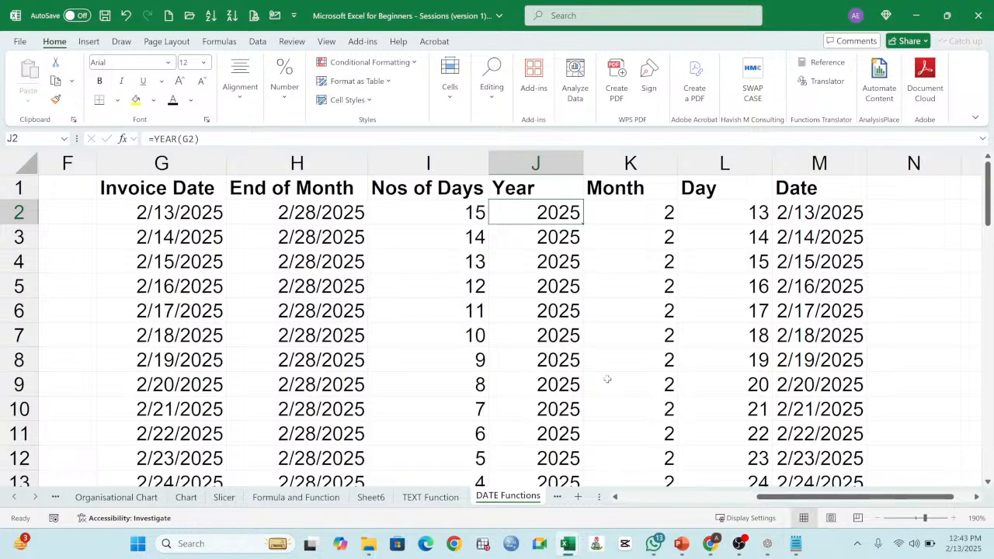
Step: Compare the combined date in M2 with its Day, Month and Year source cells and recheck its formula arguments
left_click(811, 219)
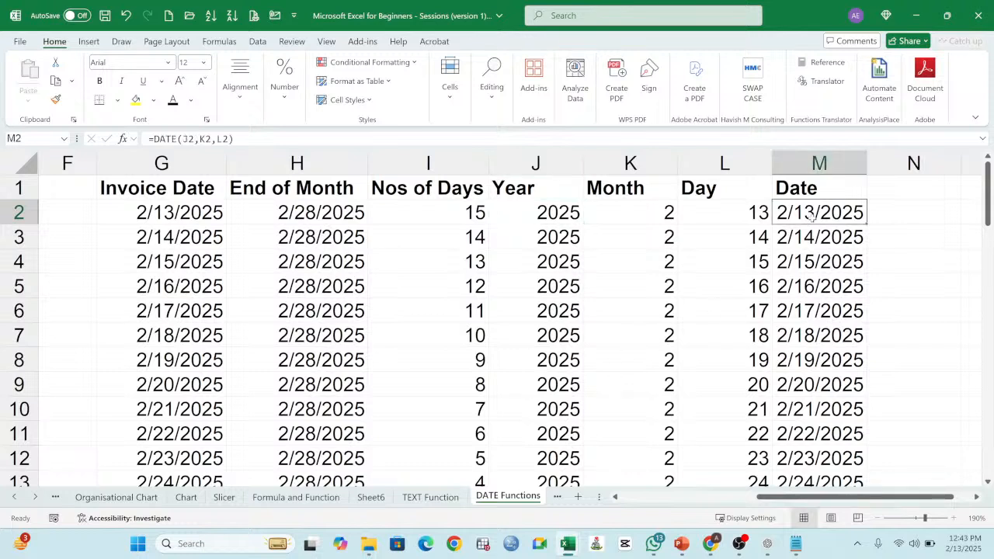
left_click(729, 218)
left_click(659, 215)
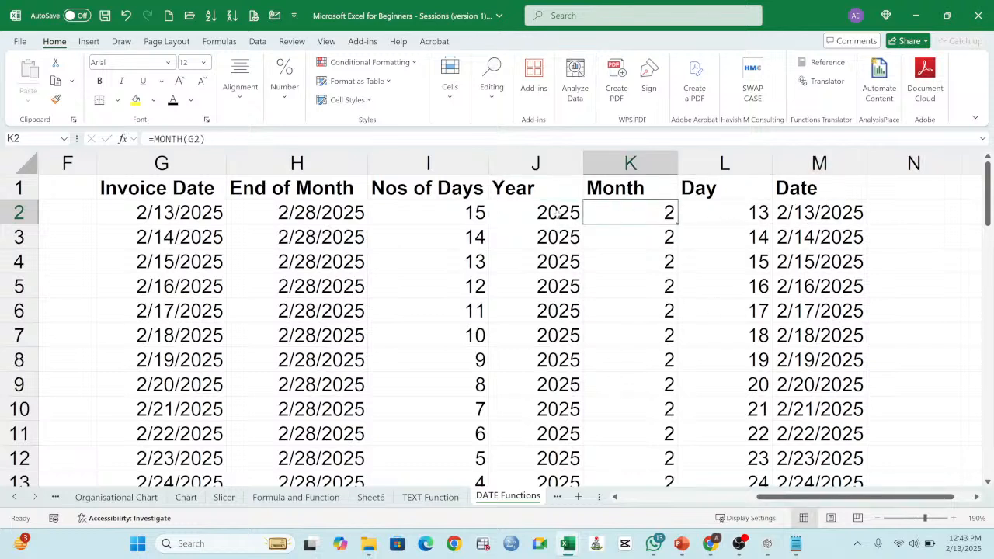
left_click(556, 213)
left_click(804, 213)
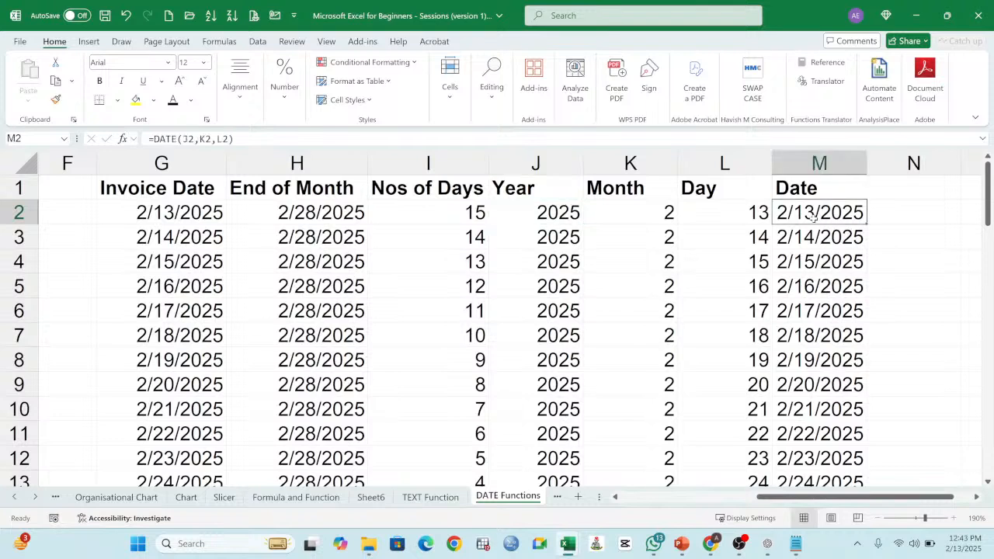
double_click(813, 217)
key("Return")
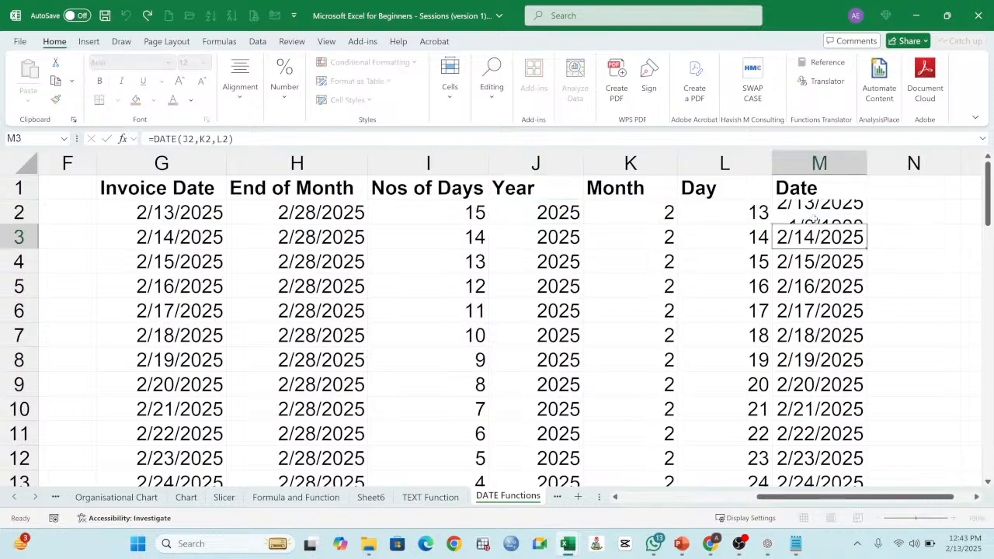
key("Up")
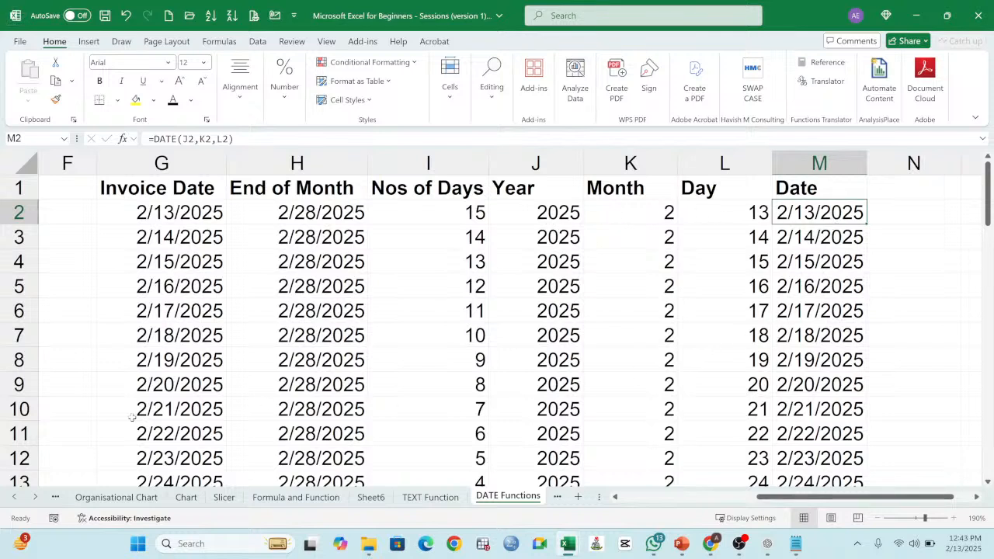
Step: Review the list of date functions and the row 2 formulas under Date, Day, Month, Year and Nos of Days
left_click(624, 498)
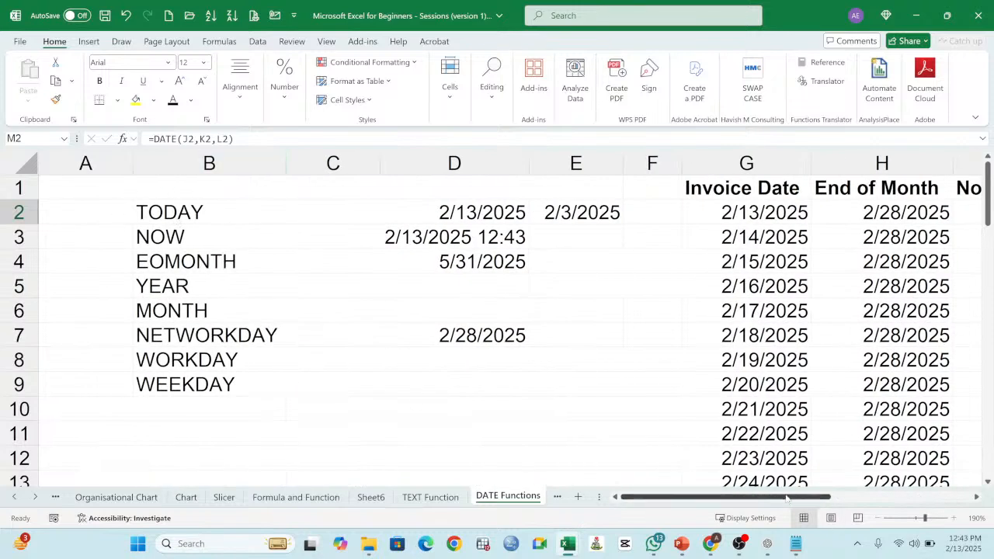
left_click_drag(786, 498, 921, 498)
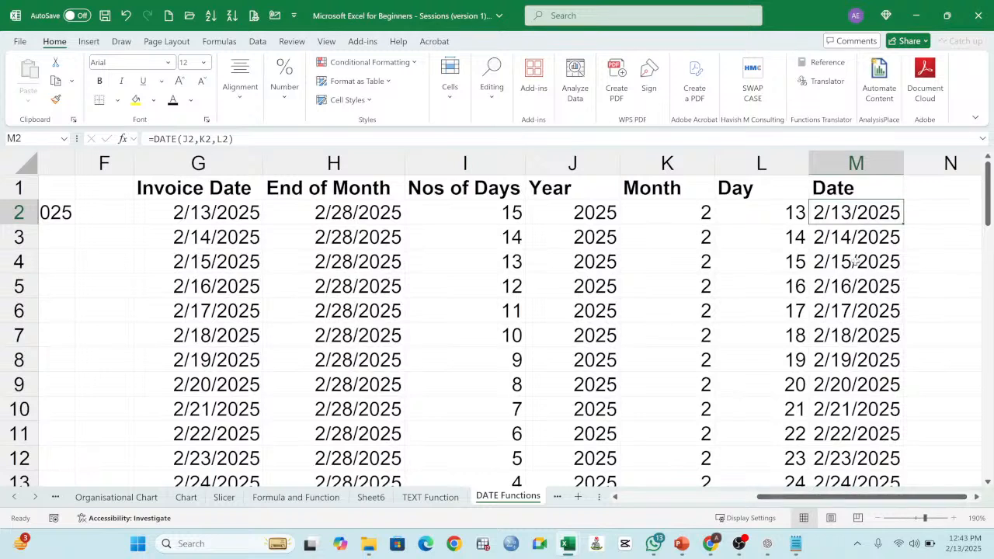
double_click(853, 213)
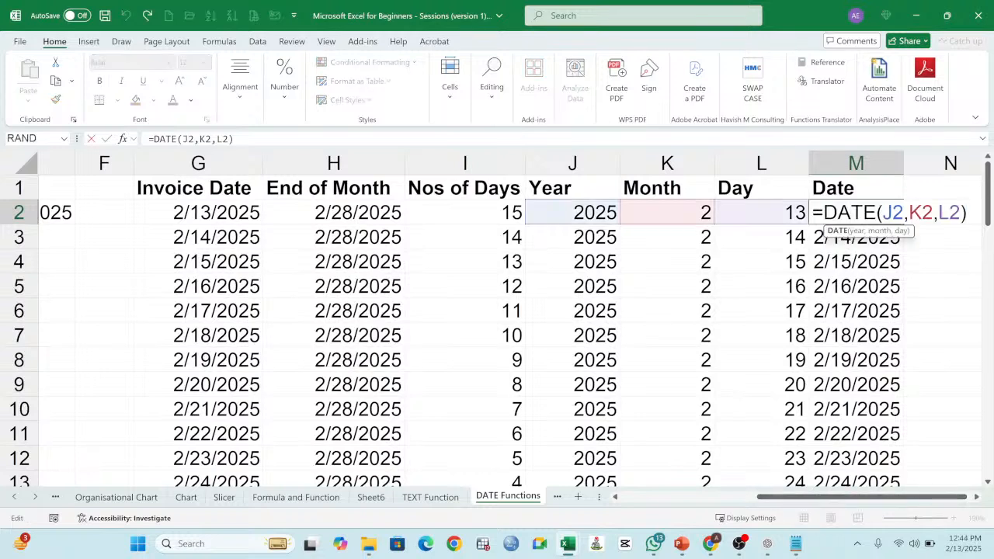
key("Return")
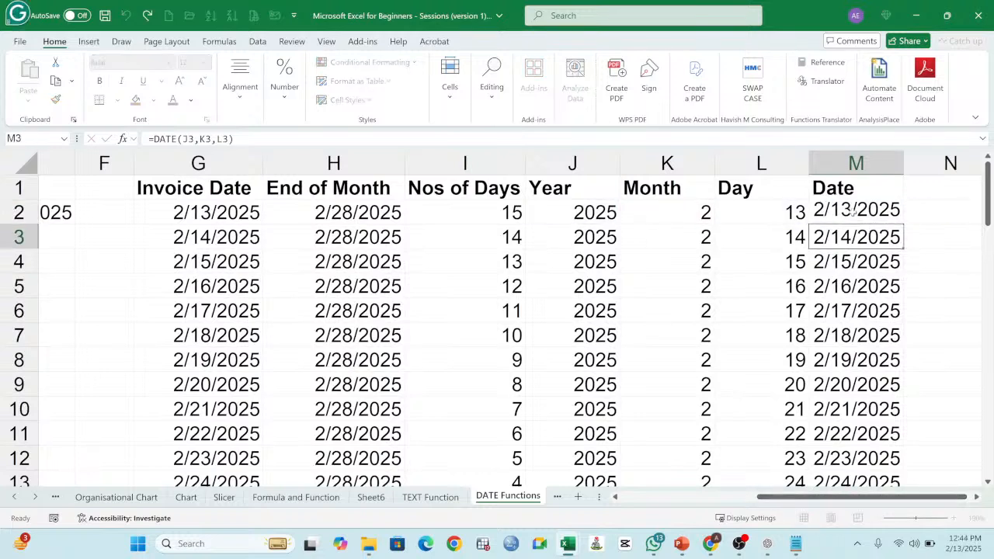
double_click(796, 215)
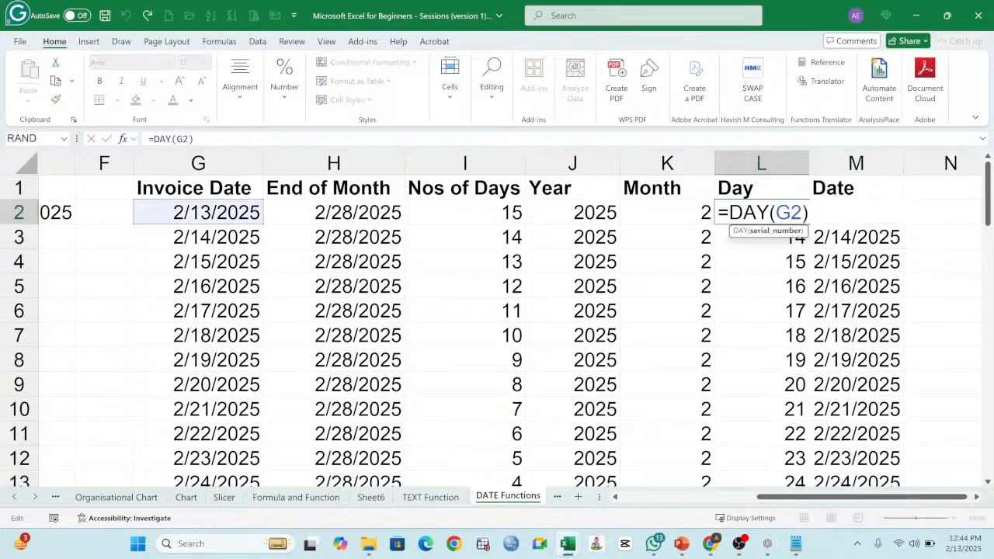
key("Return")
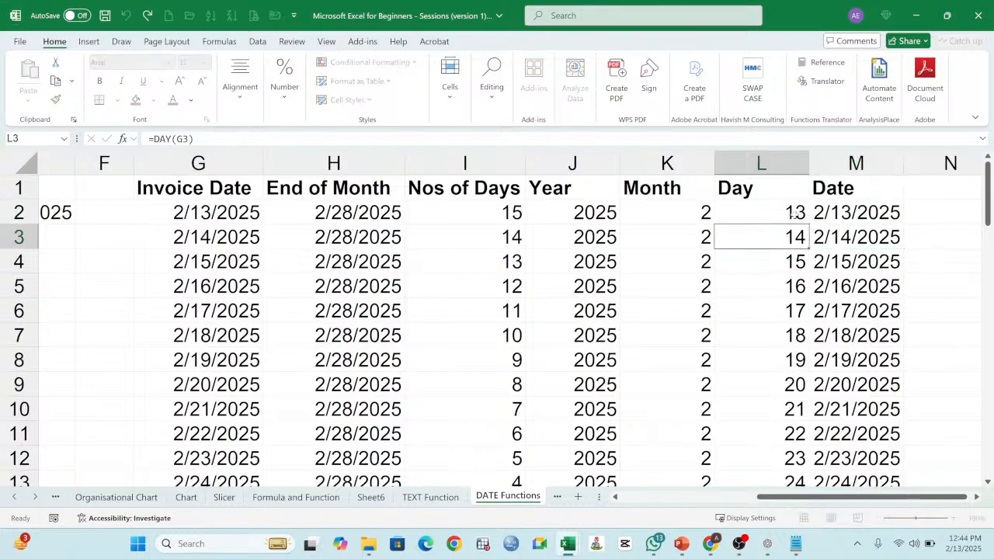
double_click(692, 215)
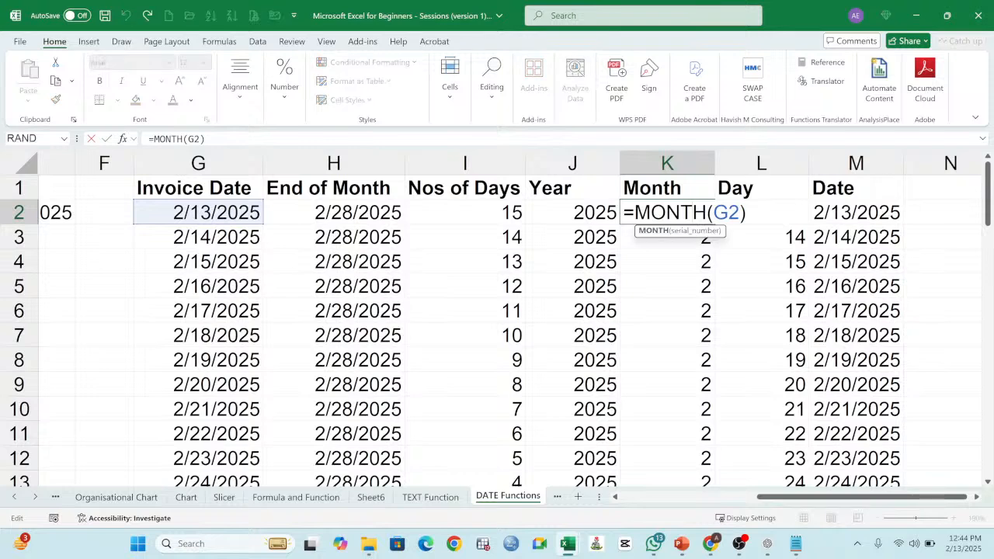
key("Return")
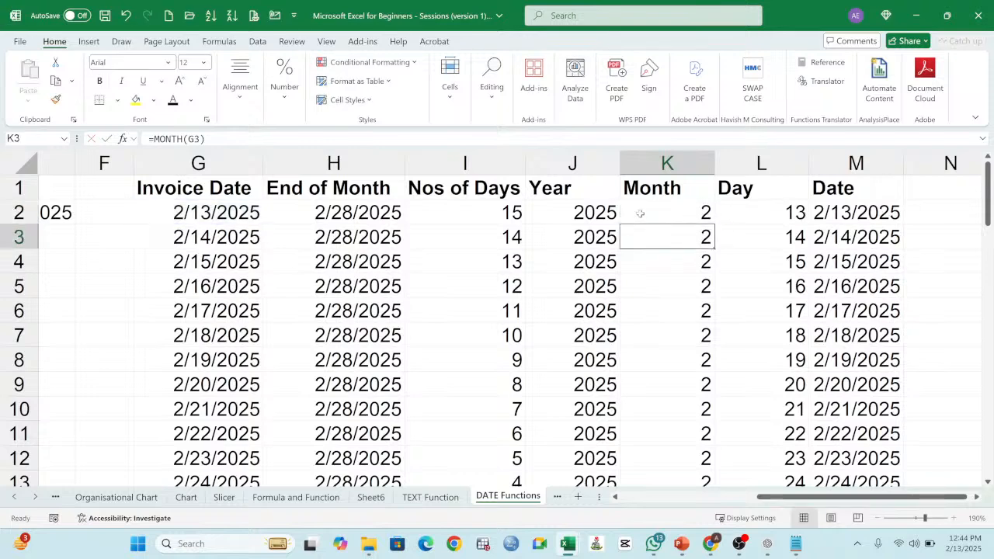
double_click(594, 214)
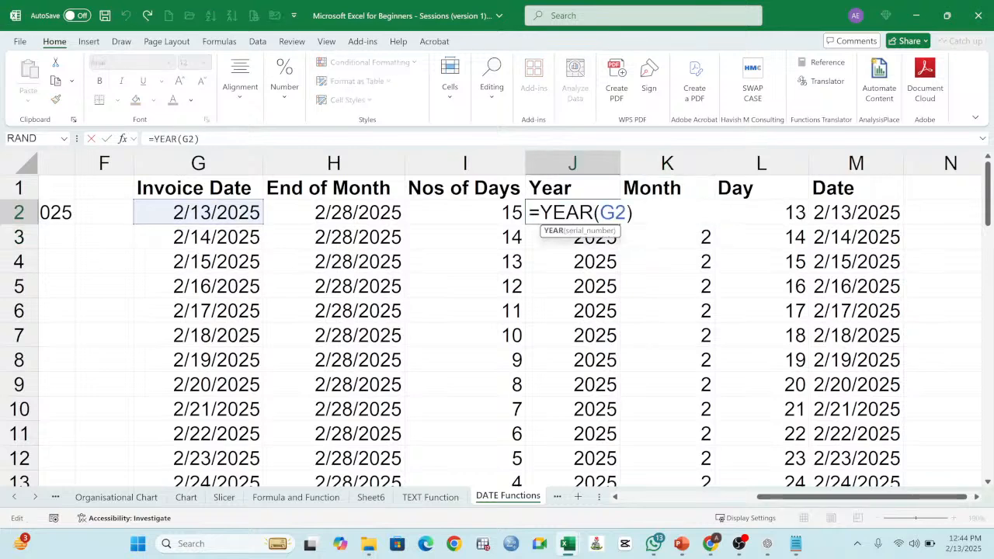
key("Return")
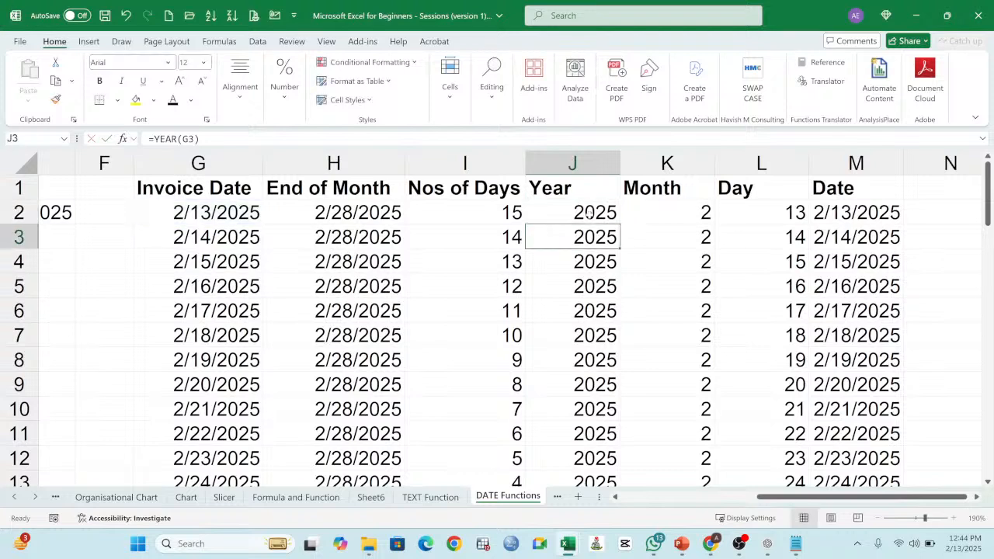
double_click(514, 212)
key("Return")
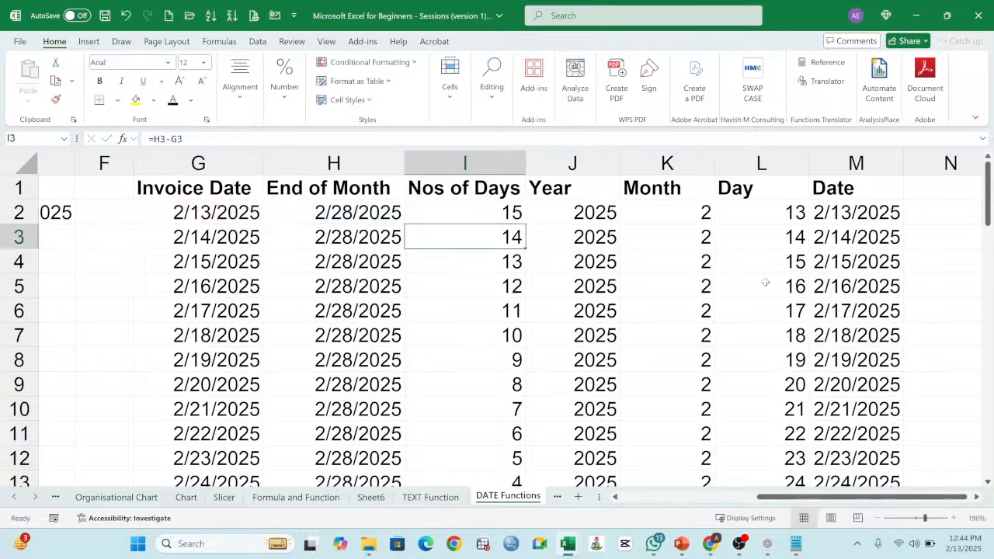
Step: Highlight the function names TODAY through MONTH in B2:B6 with a yellow fill and bold text
scroll(588, 437, "left", 3)
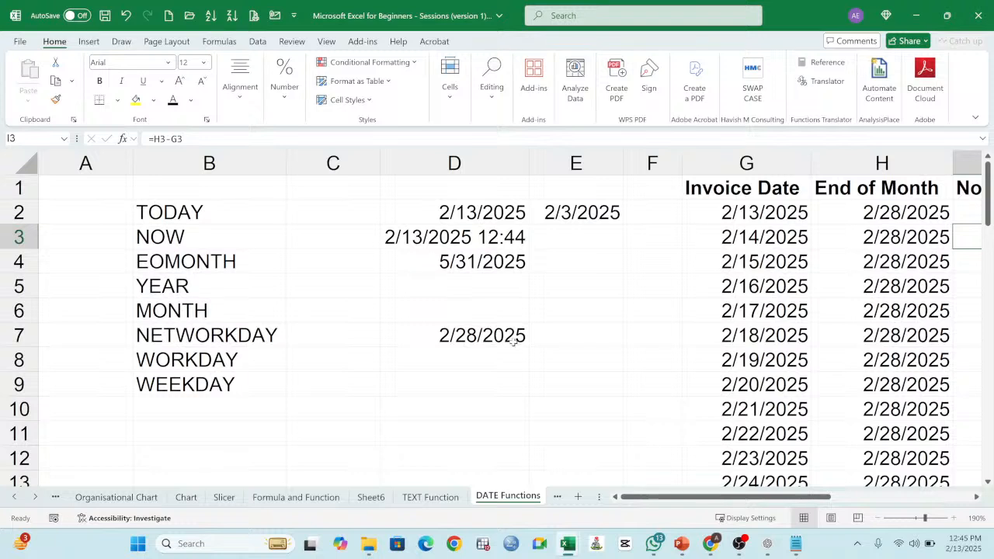
left_click(562, 344)
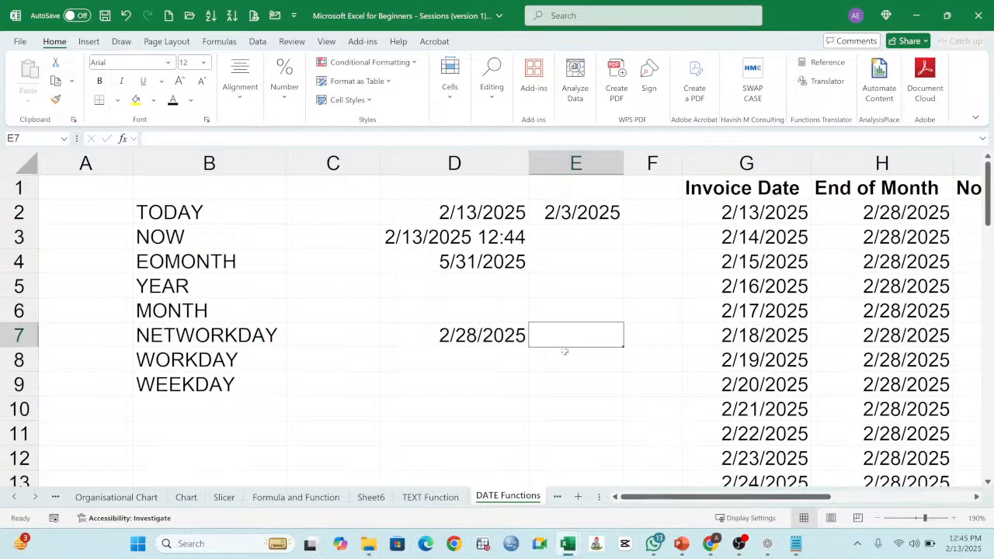
left_click(472, 336)
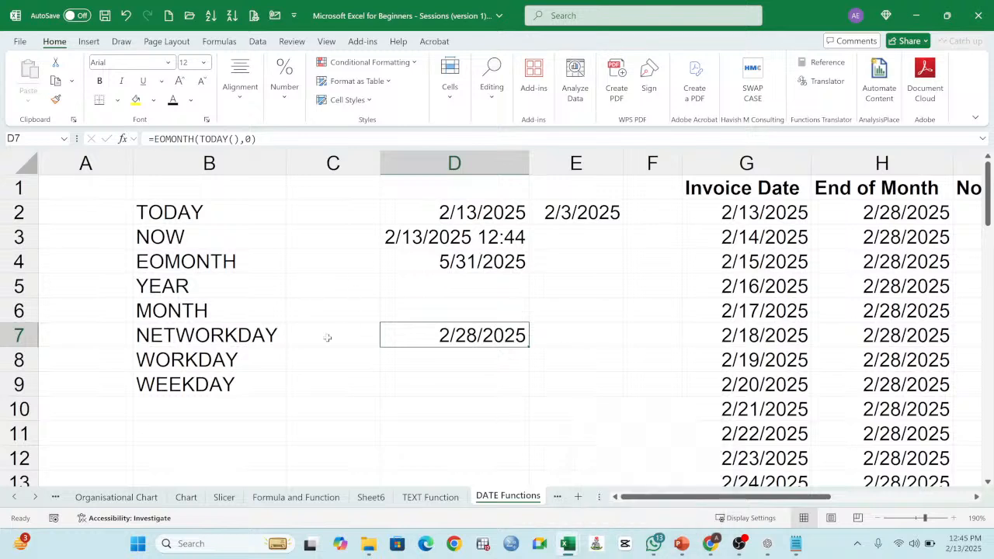
left_click(163, 218)
left_click_drag(189, 211, 208, 306)
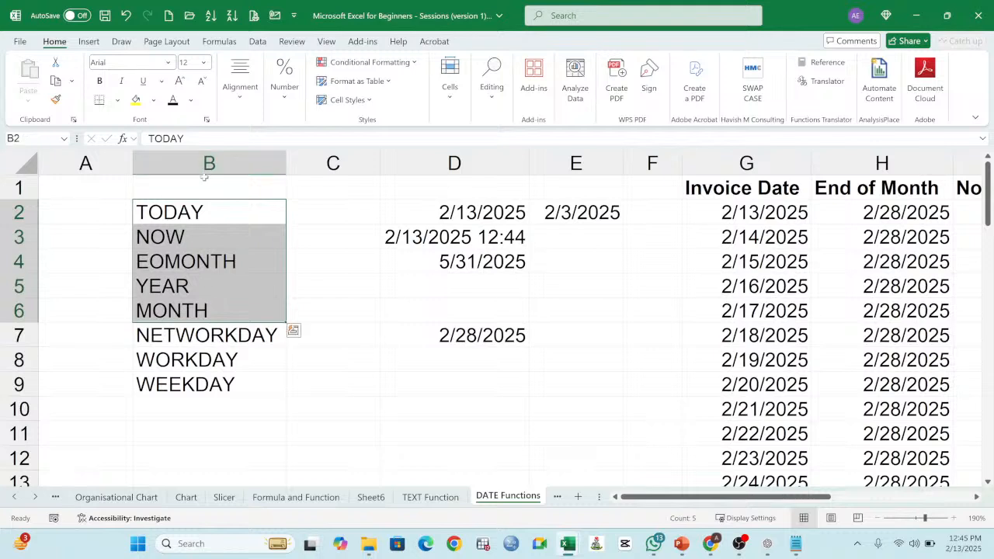
left_click(136, 99)
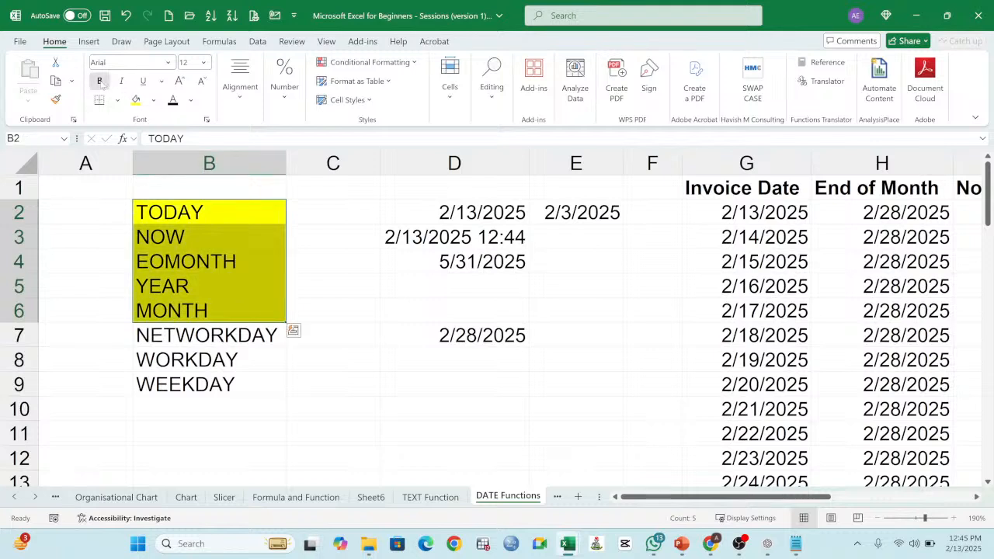
left_click(99, 81)
left_click(193, 212)
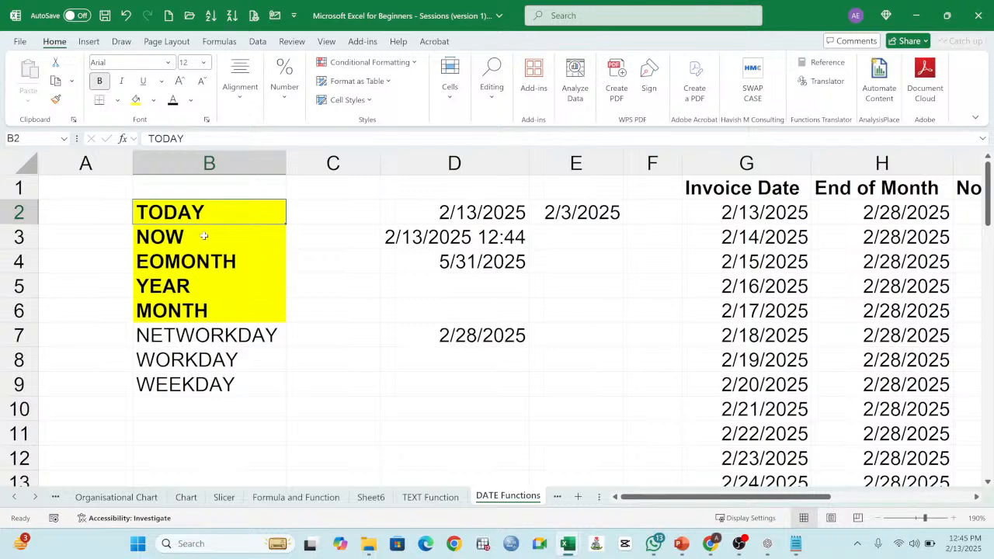
left_click(206, 235)
left_click(200, 267)
left_click(174, 293)
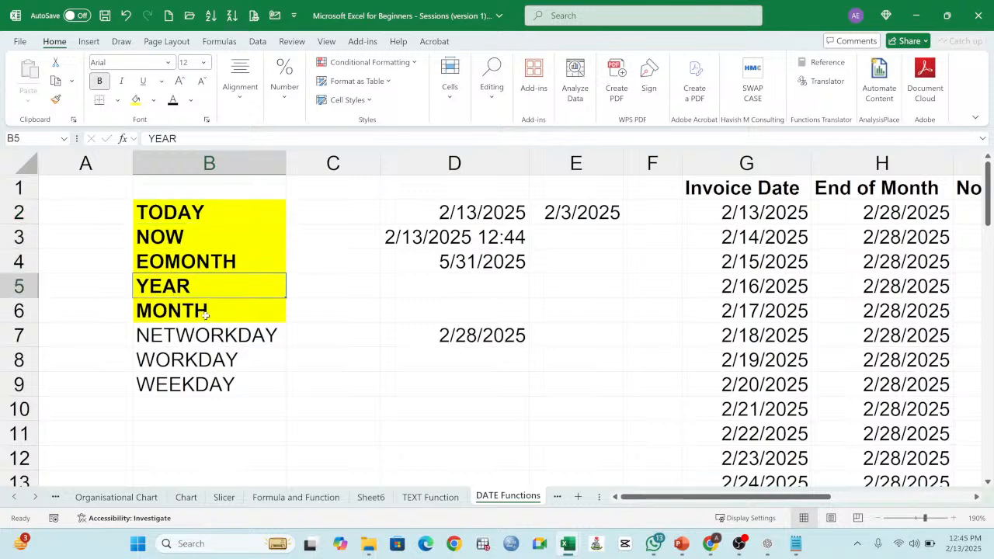
left_click(206, 315)
Step: Move NETWORKDAY, WORKDAY and WEEKDAY down to B9:B11 and enter DATE in the freed cell B7
left_click_drag(176, 338, 196, 386)
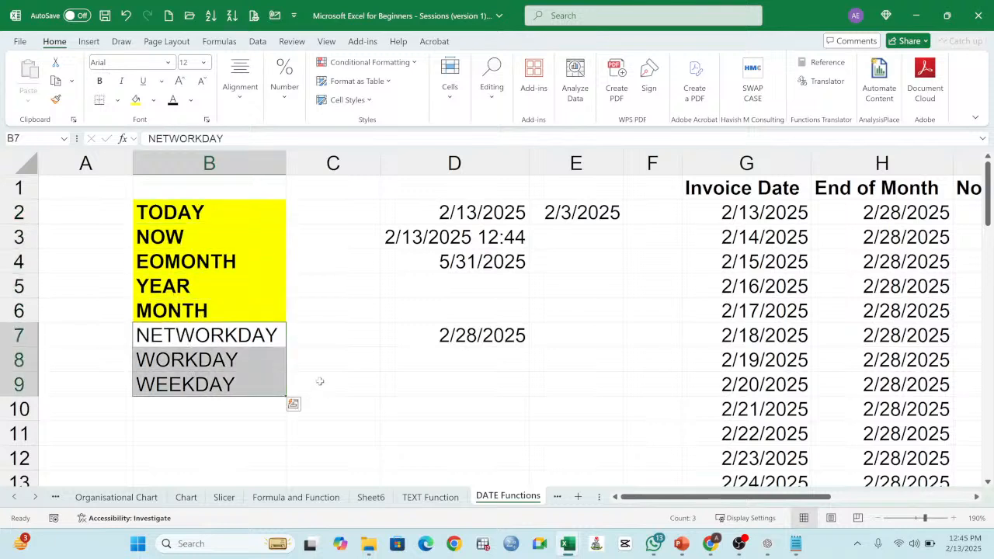
left_click_drag(284, 363, 285, 412)
left_click(227, 337)
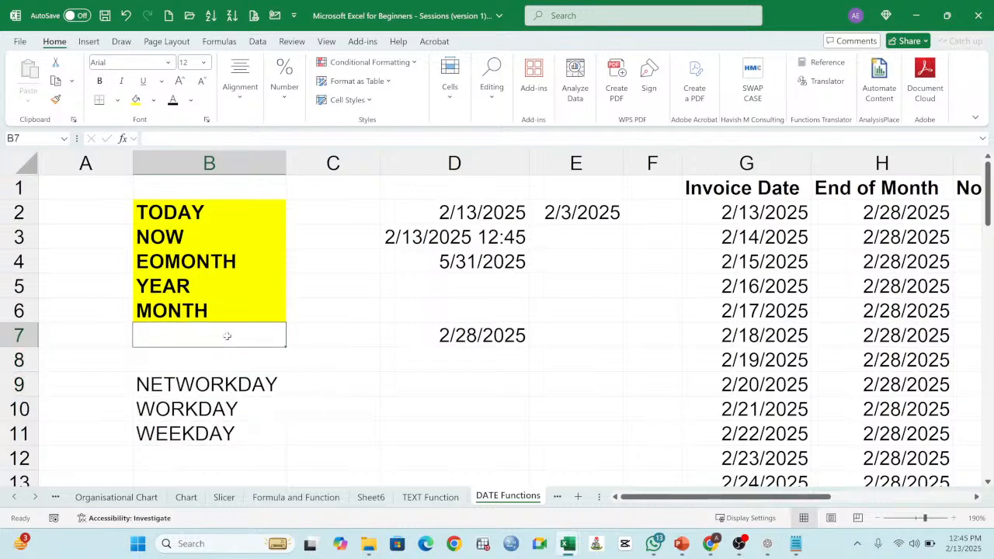
type("date")
key("BackSpace")
key("BackSpace")
key("BackSpace")
key("BackSpace")
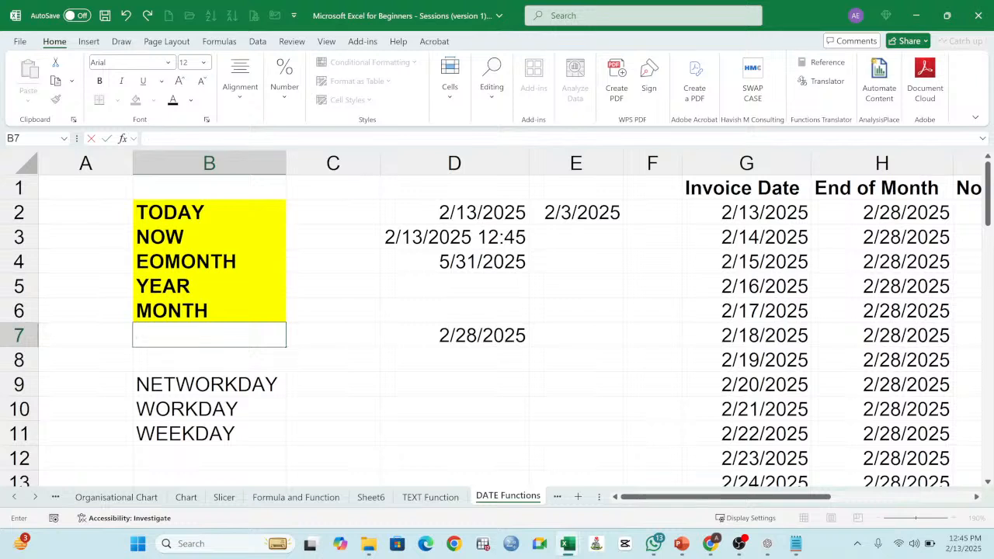
type("DATE")
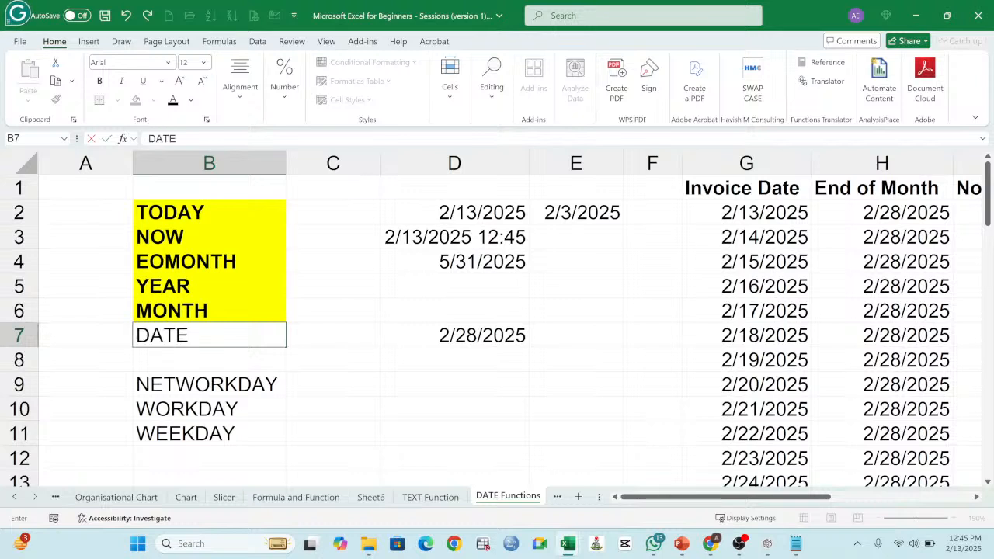
key("Return")
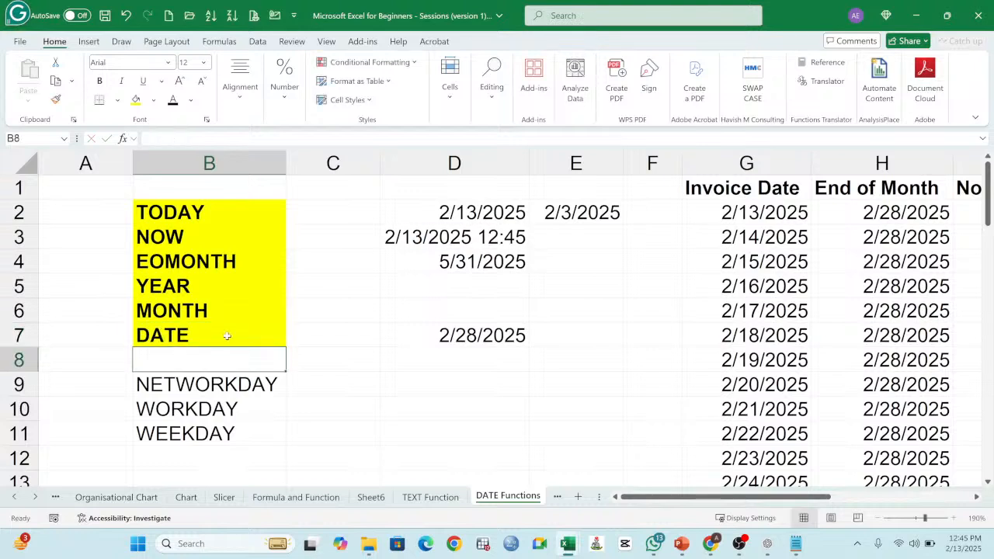
Step: Enter DAY in B8 and go through the remaining function names NETWORKDAY, WORKDAY and WEEKDAY below it
type("DAY")
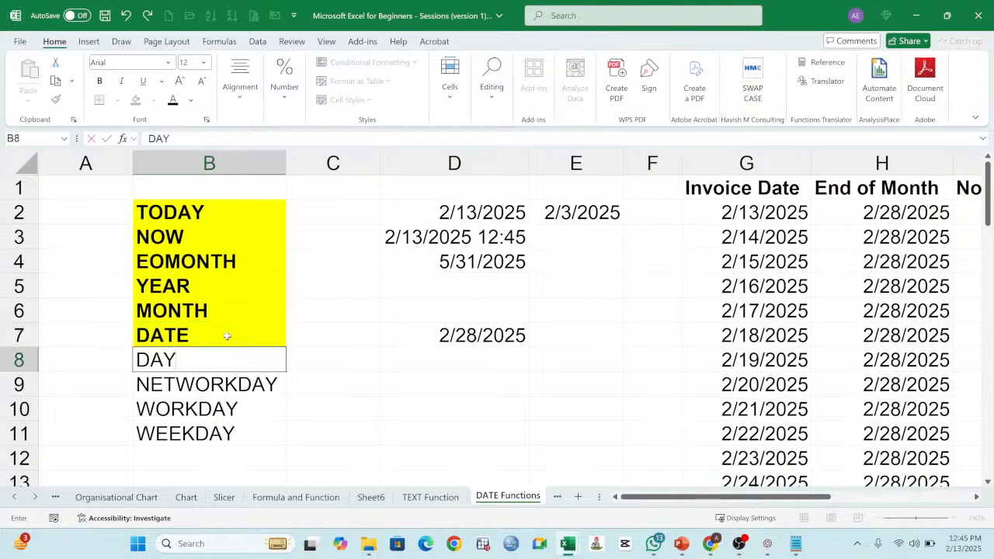
key("Return")
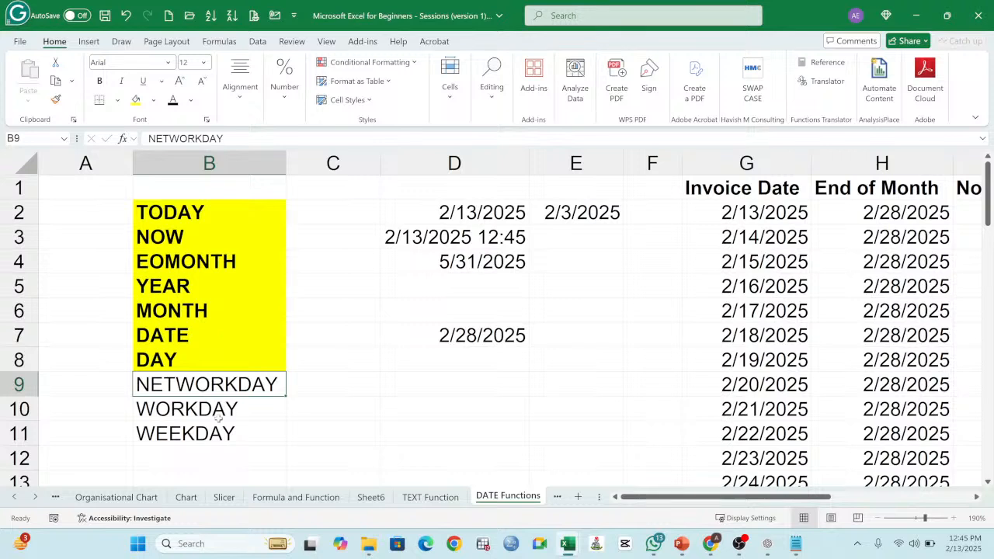
left_click(241, 430)
left_click(247, 388)
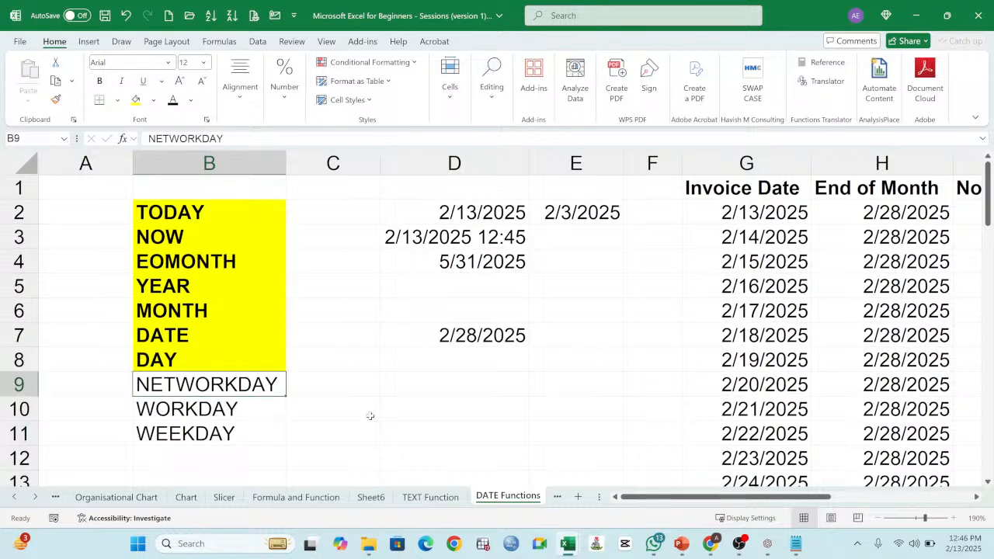
left_click(220, 411)
left_click(225, 433)
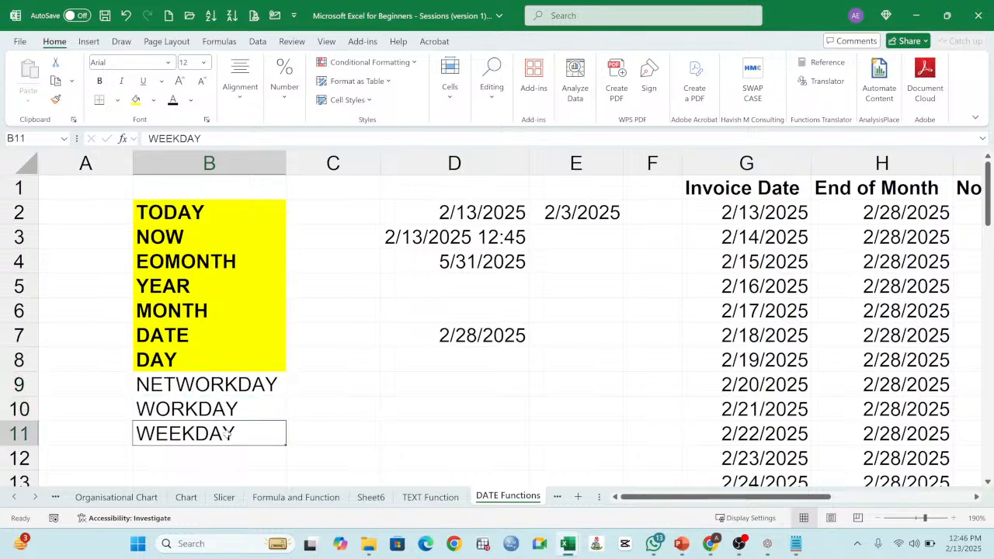
Step: Add the column header Week Day in N1, beside the Date column
left_click(478, 395)
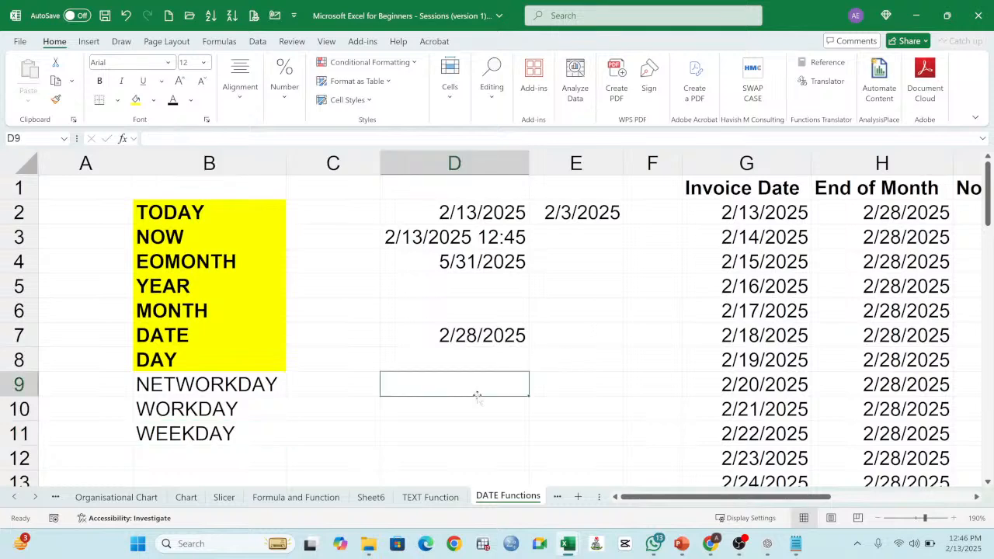
left_click_drag(773, 501, 917, 503)
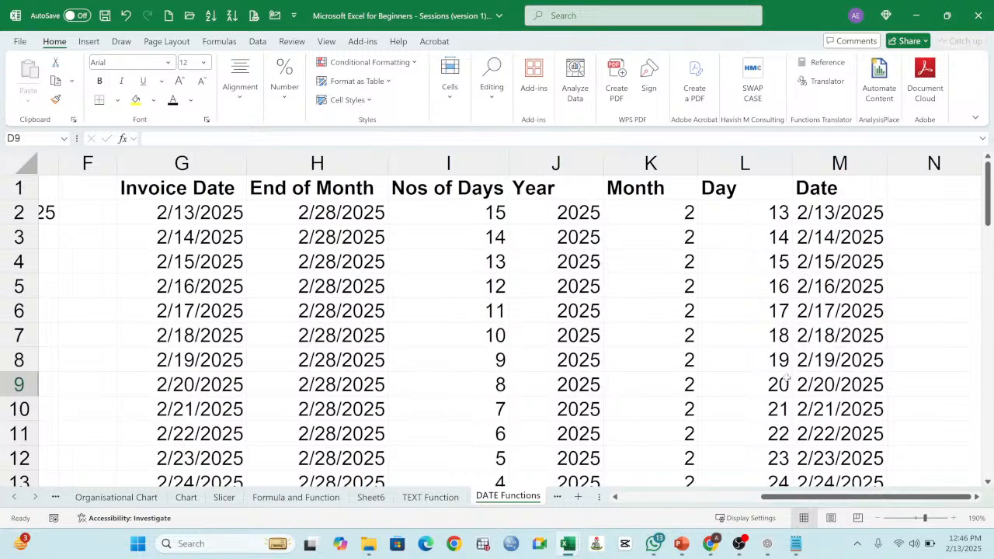
left_click(912, 192)
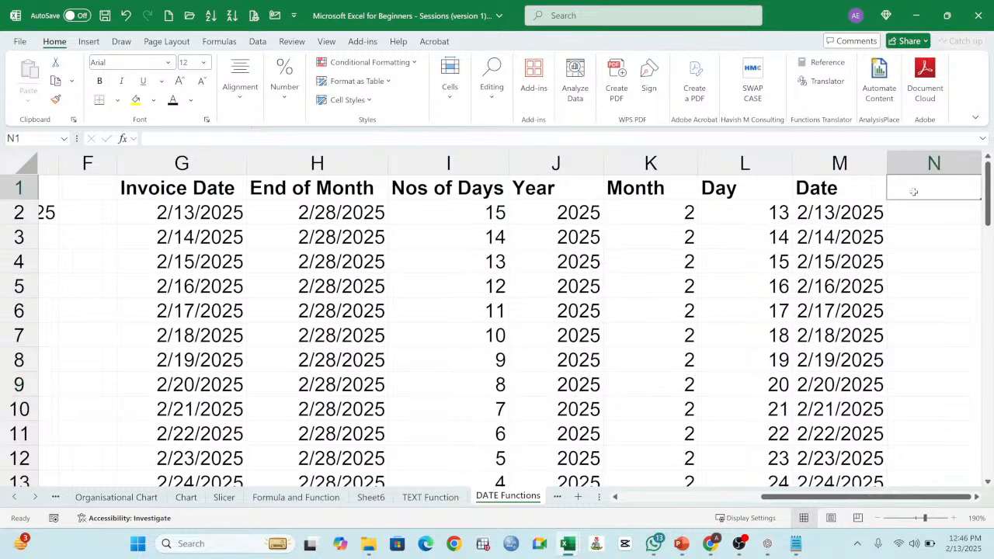
type("wEE")
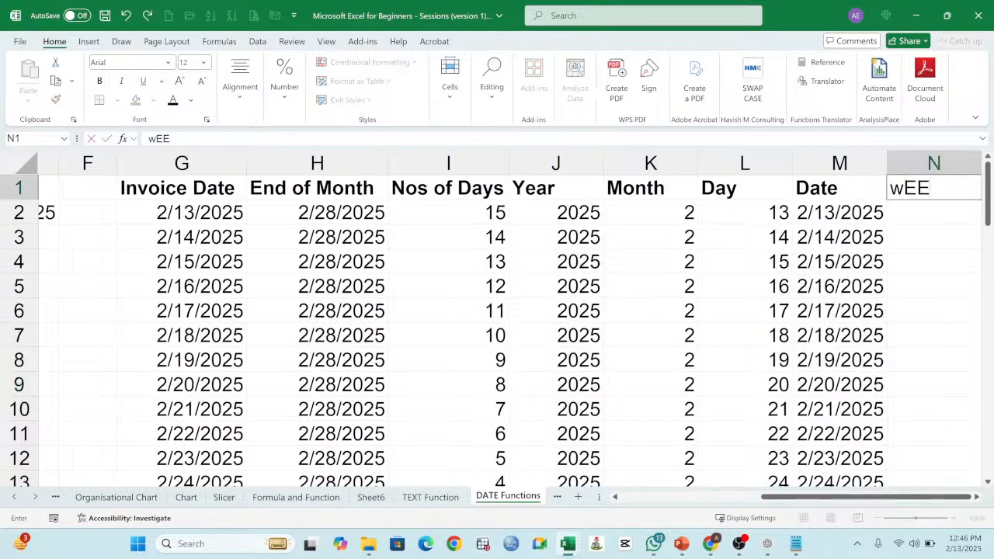
type("K Day")
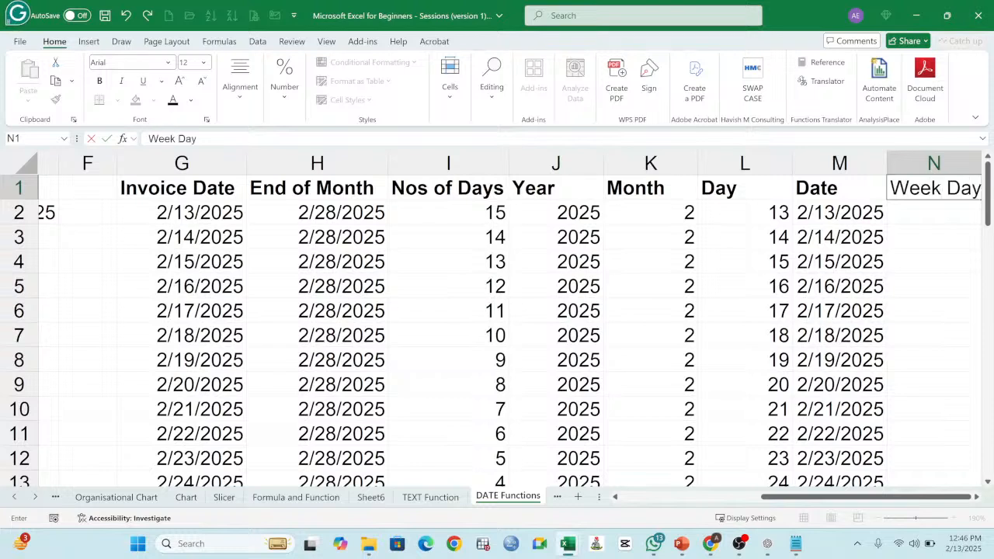
key("Return")
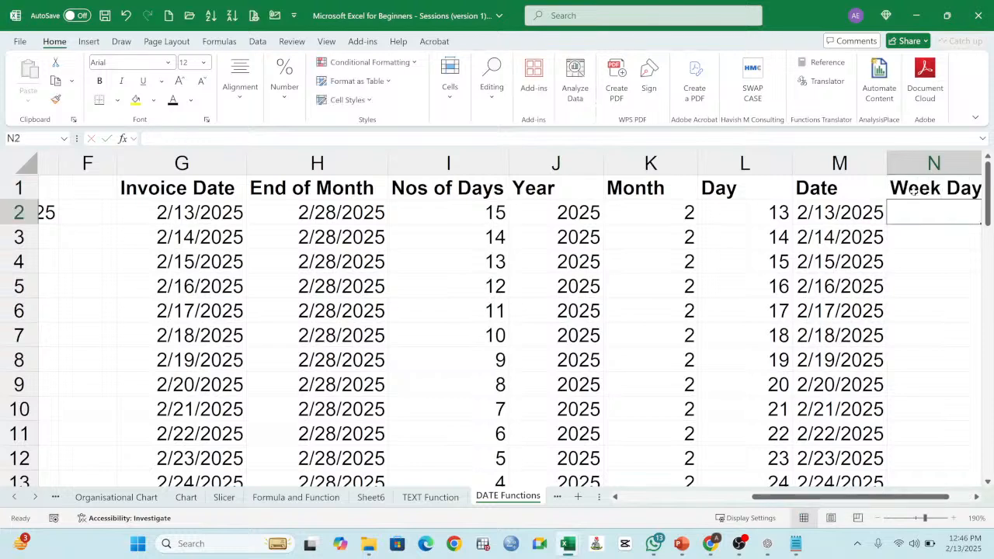
Step: Enter the formula =WEEKDAY(G2) in N2 to get the weekday number of the first invoice date
type("=")
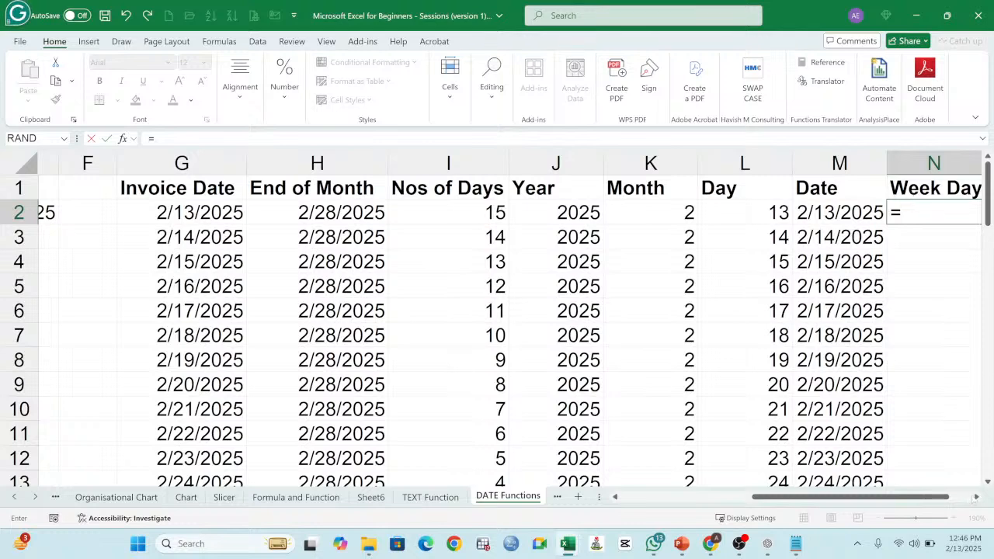
left_click(976, 497)
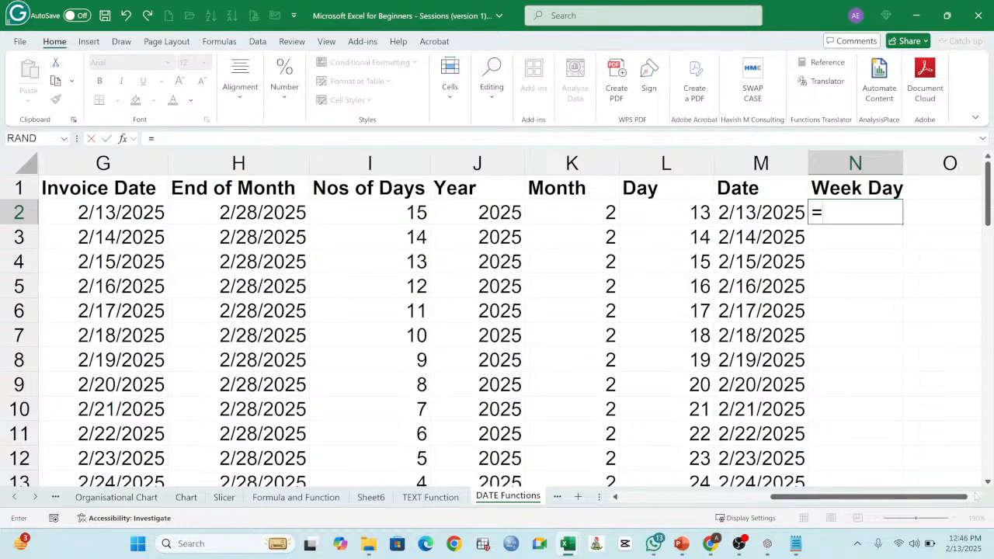
type("w")
key("BackSpace")
type("wee")
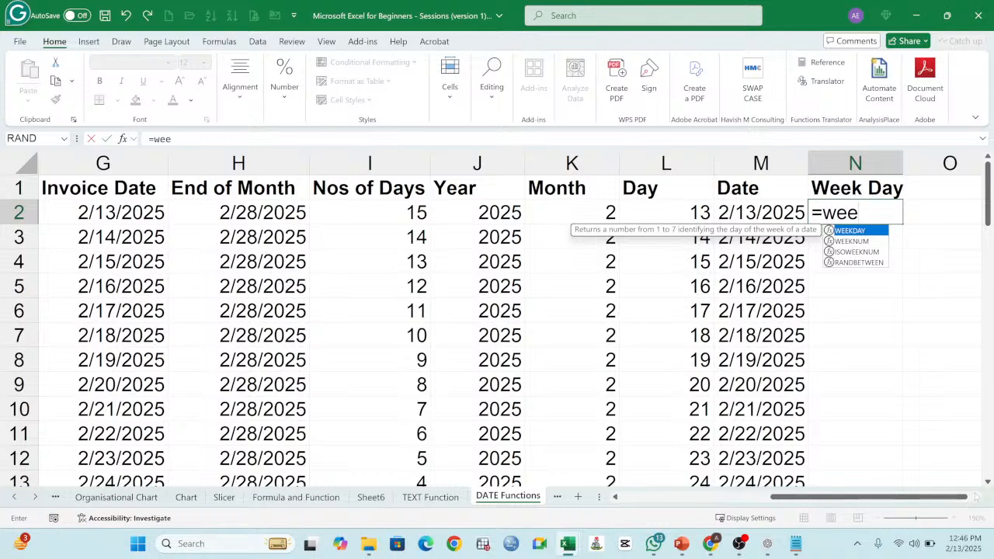
key("BackSpace")
key("BackSpace")
key("BackSpace")
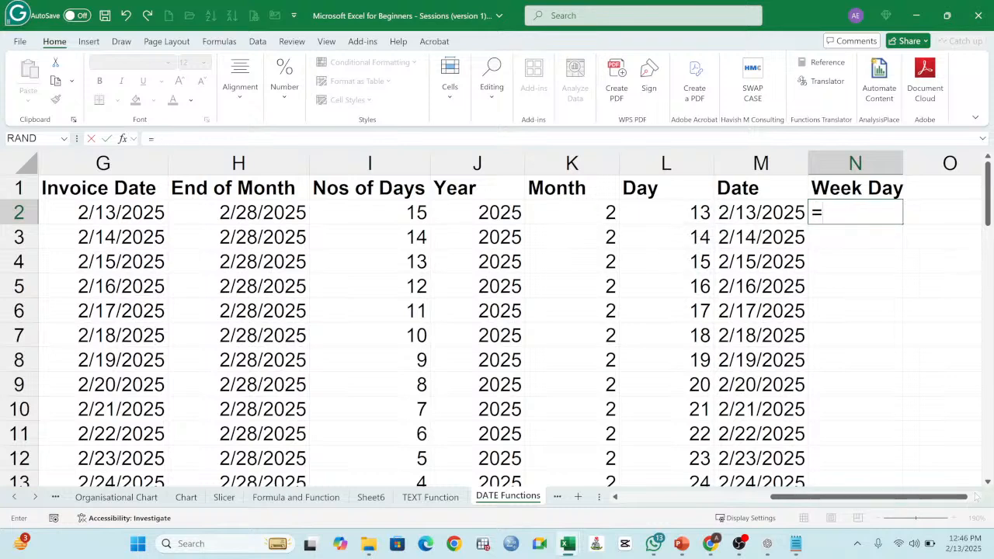
type("WEEKDAY")
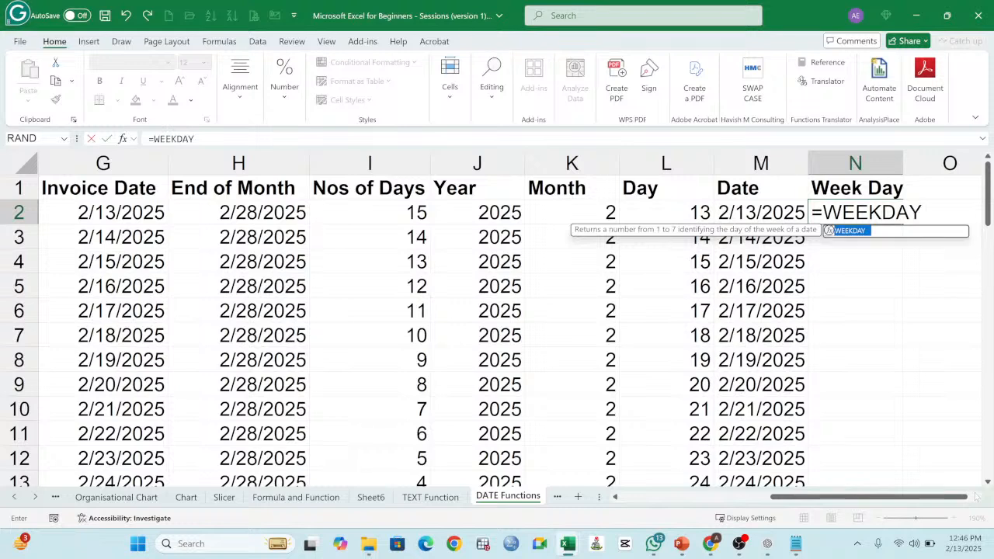
type("(")
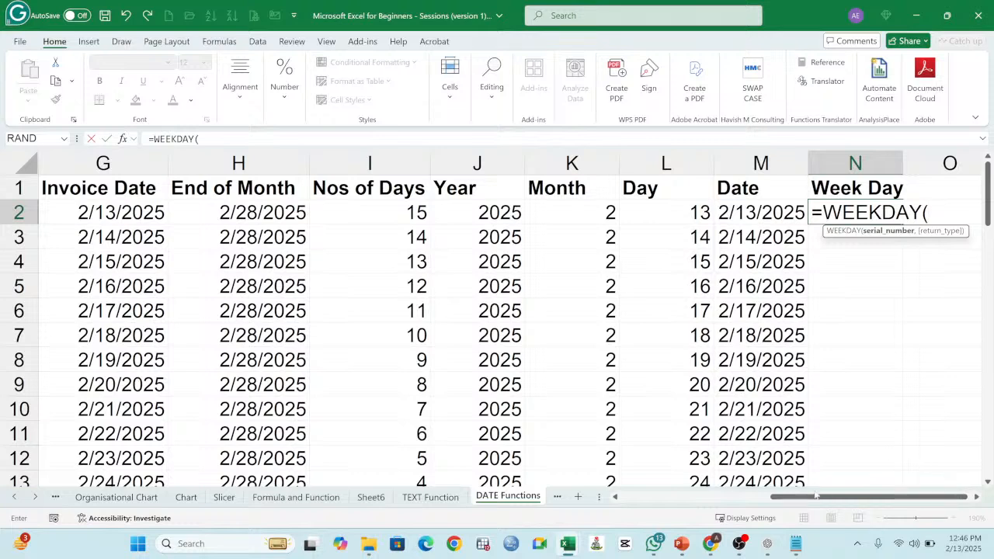
left_click(118, 218)
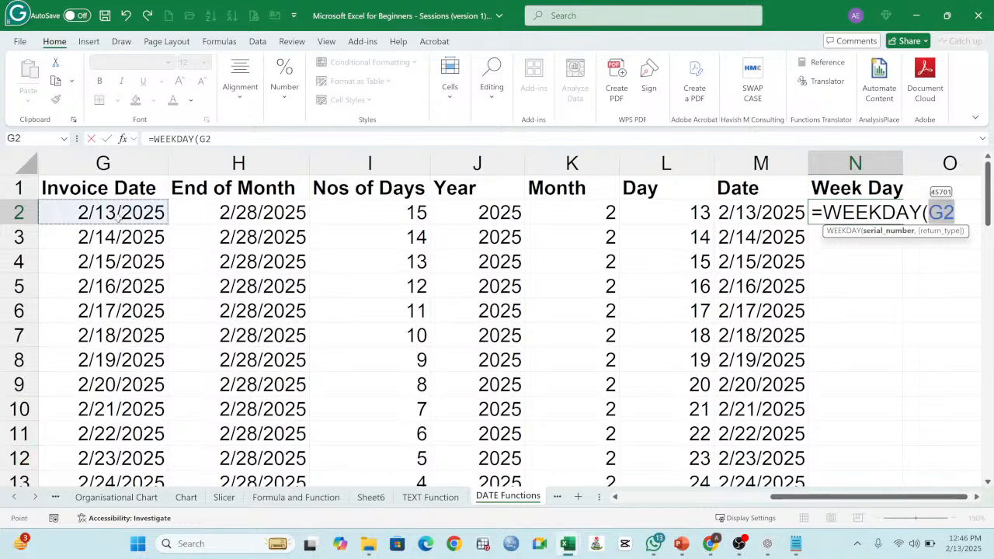
type(")")
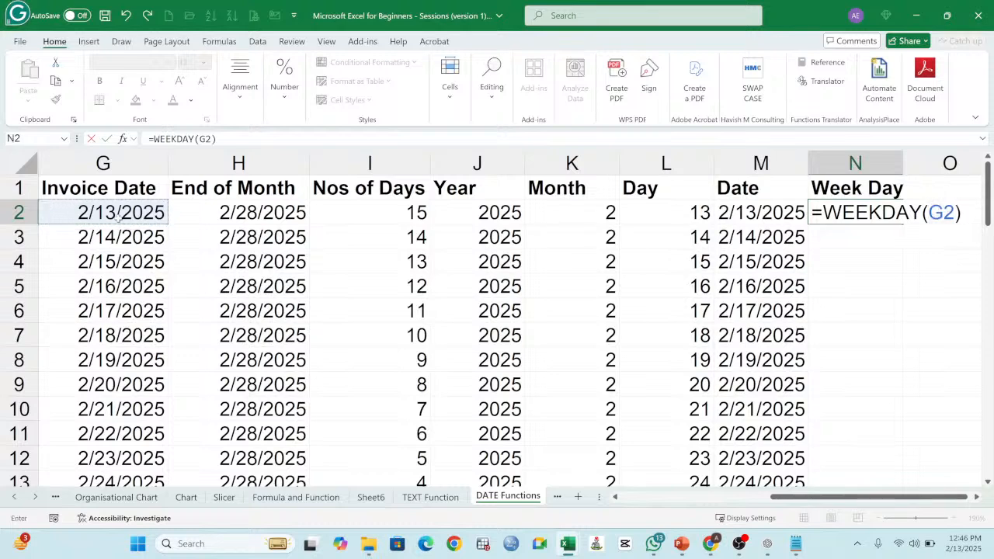
key("Return")
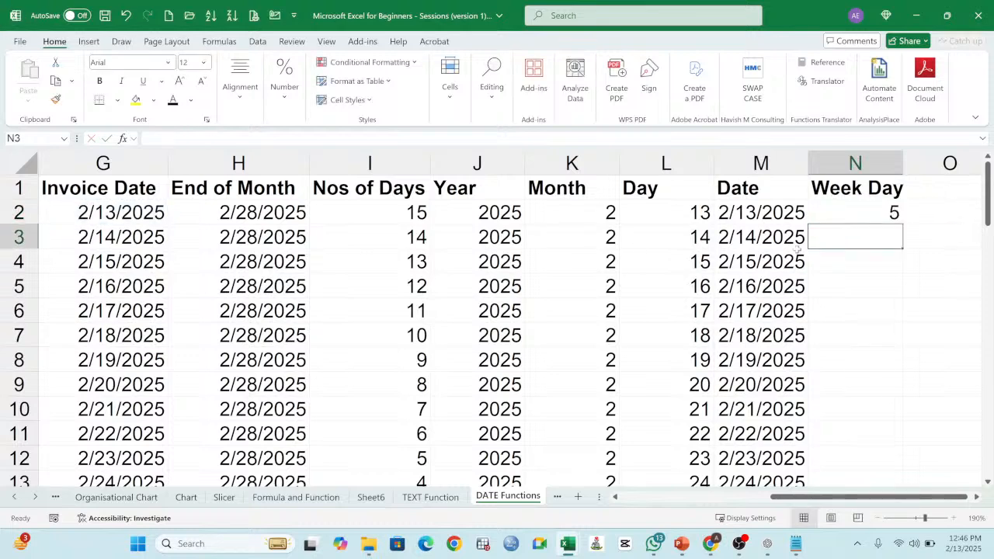
Step: Fill the WEEKDAY formula from N2 down the Week Day column and check the formulas in row 5
left_click(855, 212)
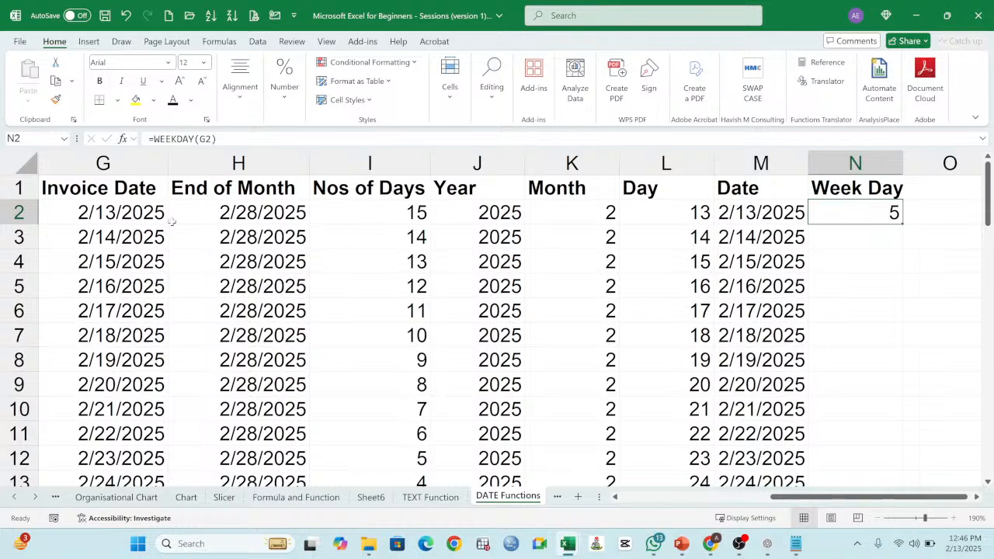
left_click(129, 216)
left_click(881, 219)
double_click(901, 223)
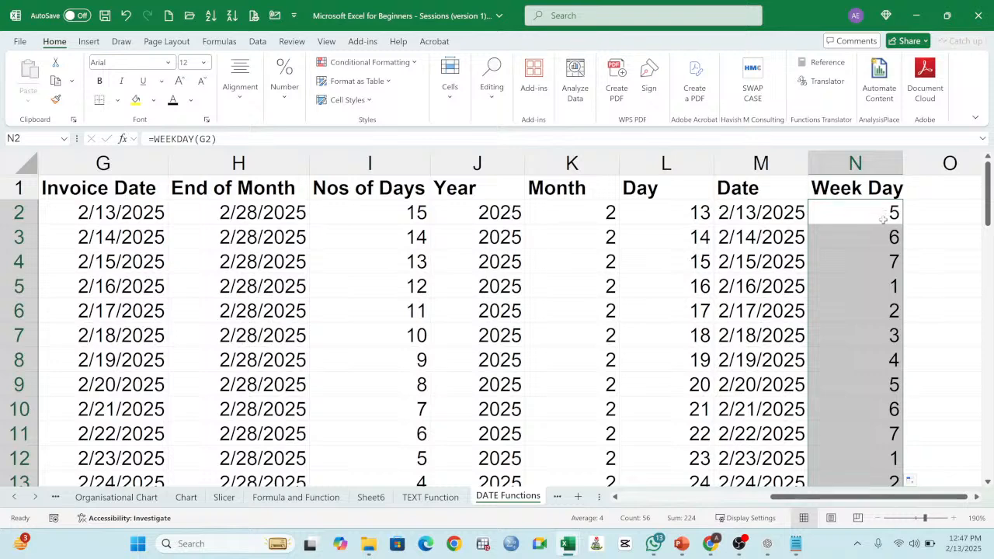
left_click(892, 286)
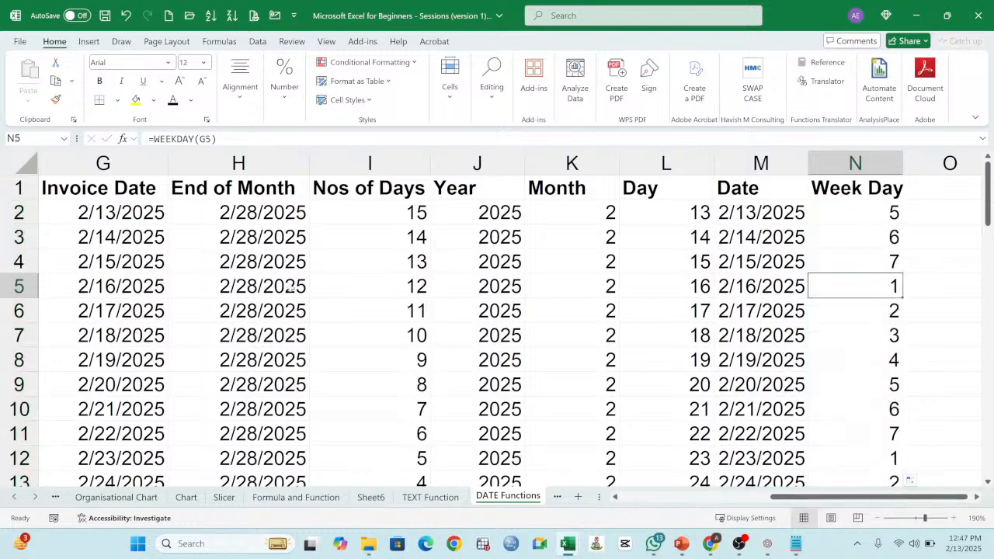
left_click(278, 291)
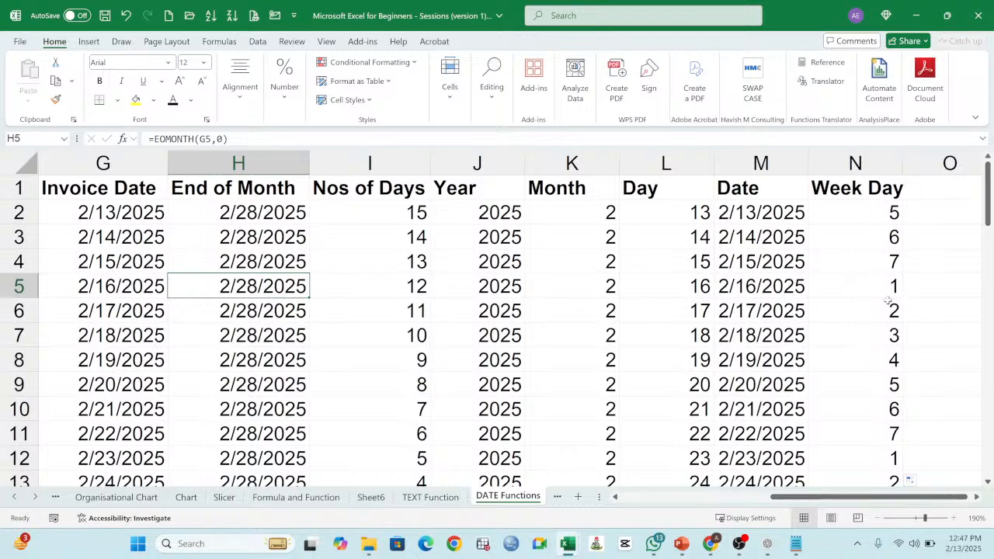
Step: Compare the Week Day results and their WEEKDAY formulas with the matching invoice dates down the whole list
scroll(889, 301, "down", 2)
scroll(891, 294, "up", 2)
left_click(859, 210)
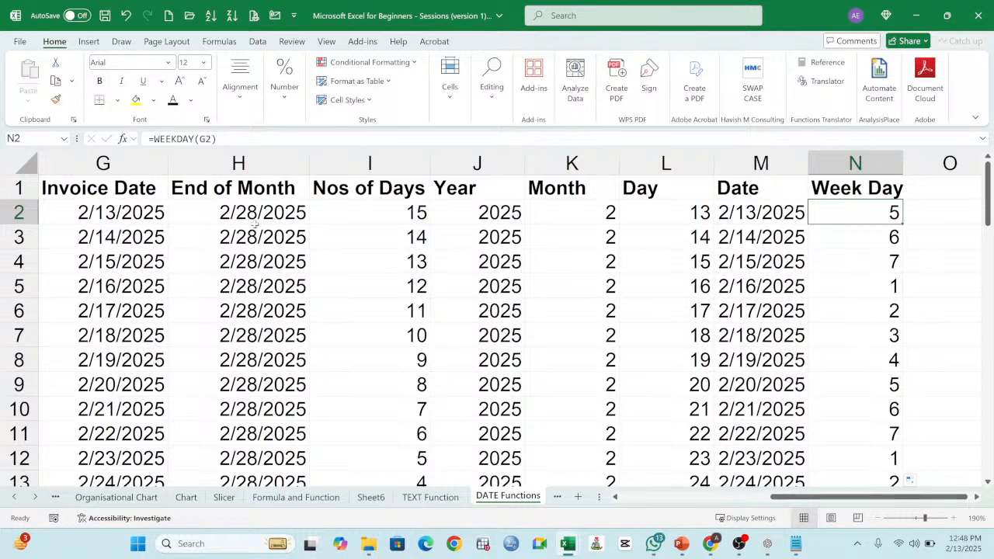
left_click(104, 213)
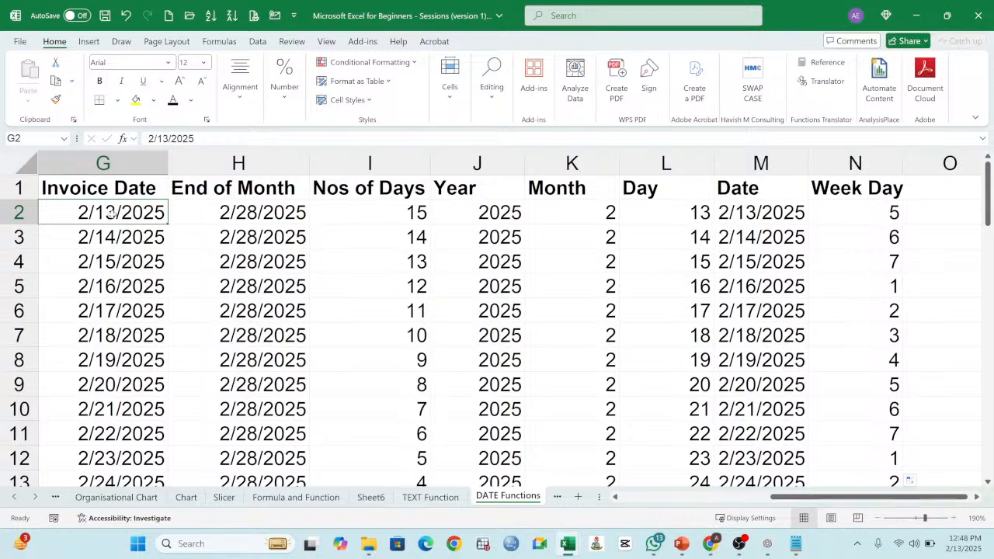
left_click(873, 218)
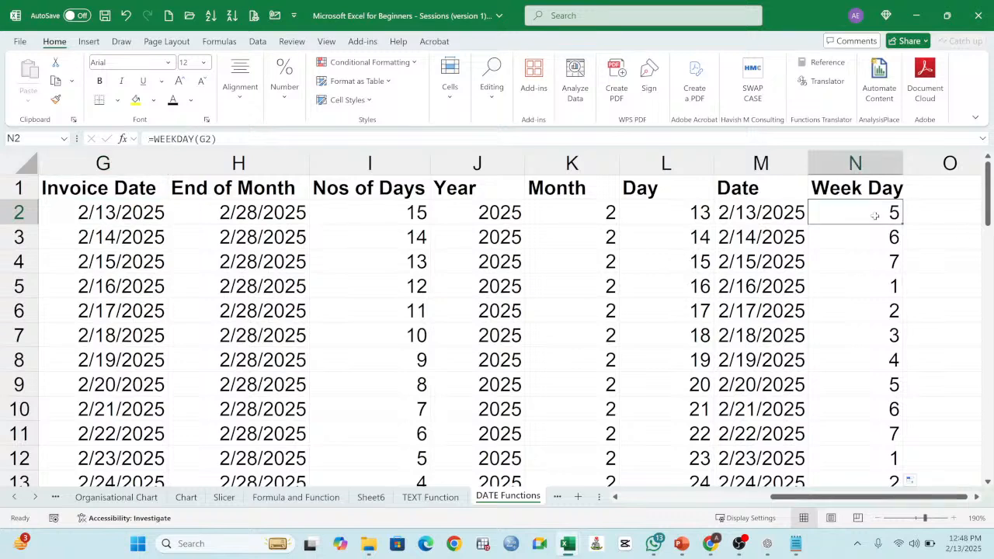
left_click(889, 286)
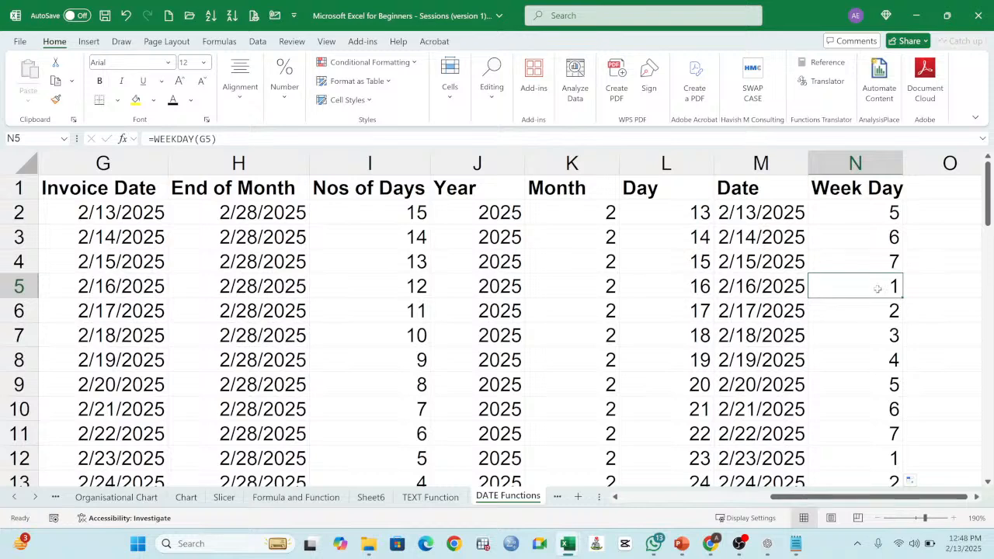
left_click_drag(885, 286, 156, 294)
left_click(887, 264)
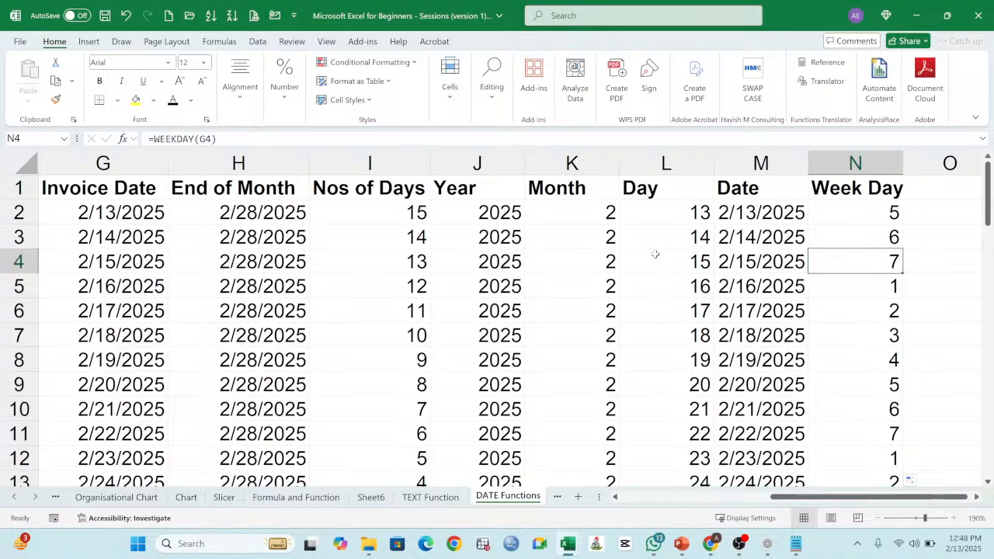
left_click(887, 213)
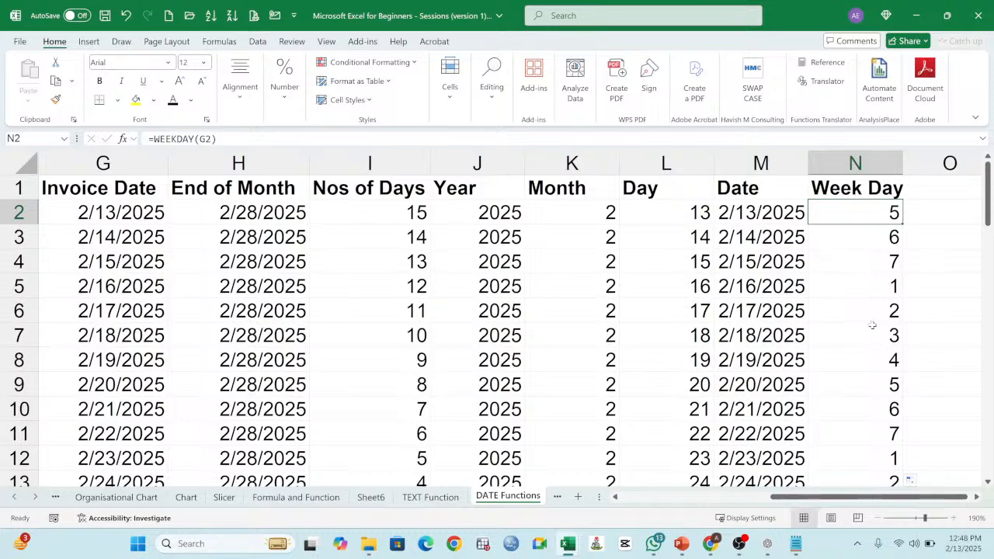
scroll(871, 337, "down", 14)
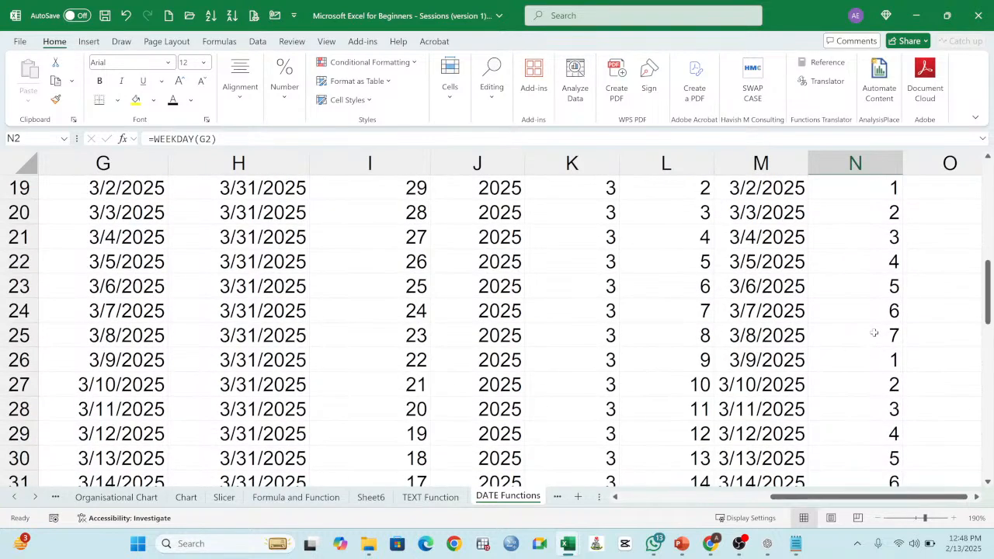
scroll(874, 332, "down", 2)
scroll(875, 333, "up", 2)
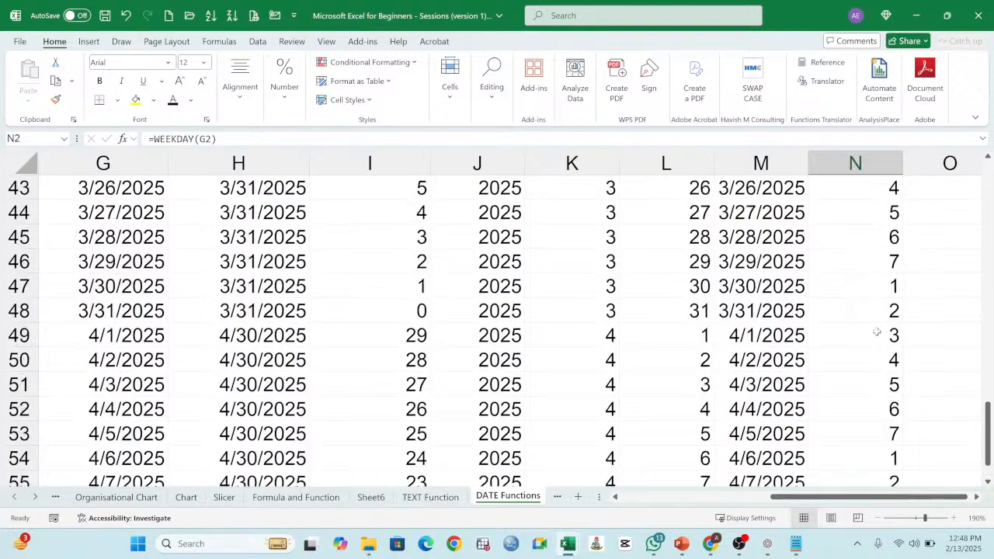
scroll(879, 325, "up", 6)
scroll(879, 324, "up", 8)
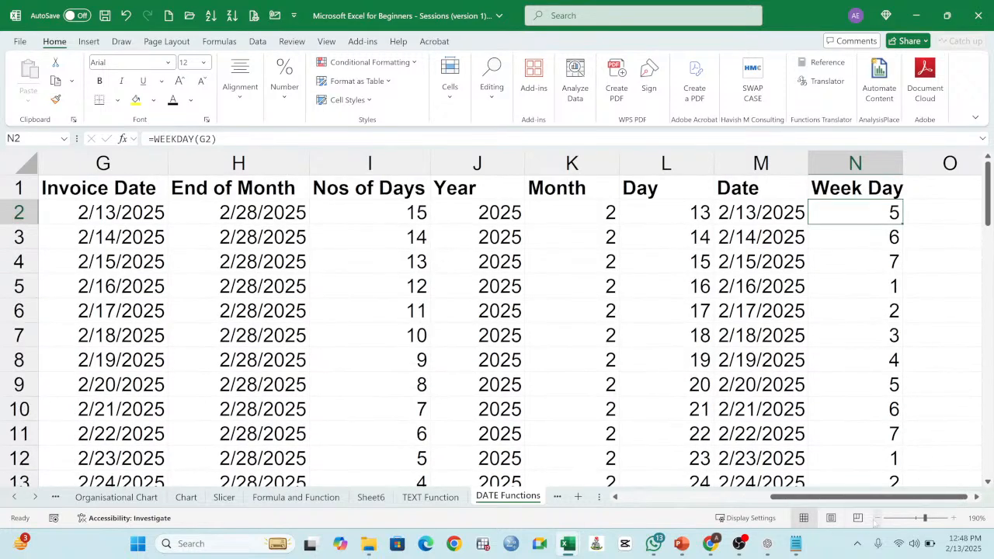
Step: Copy the bold, yellow-filled formatting of DAY in B8 onto WEEKDAY in B11
left_click(876, 518)
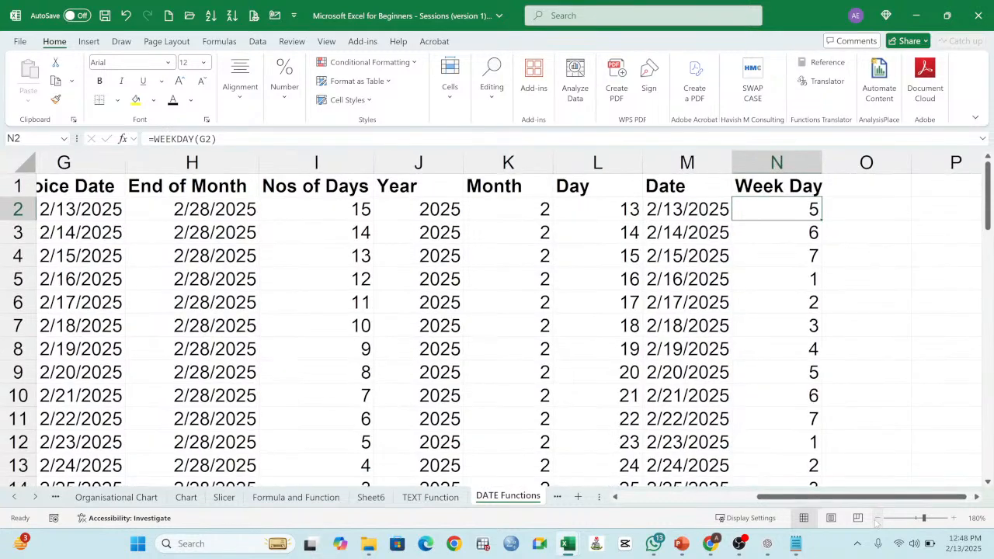
left_click(876, 518)
mouse_move(765, 501)
left_mouse_down()
mouse_move(742, 501)
mouse_move(778, 501)
left_mouse_up()
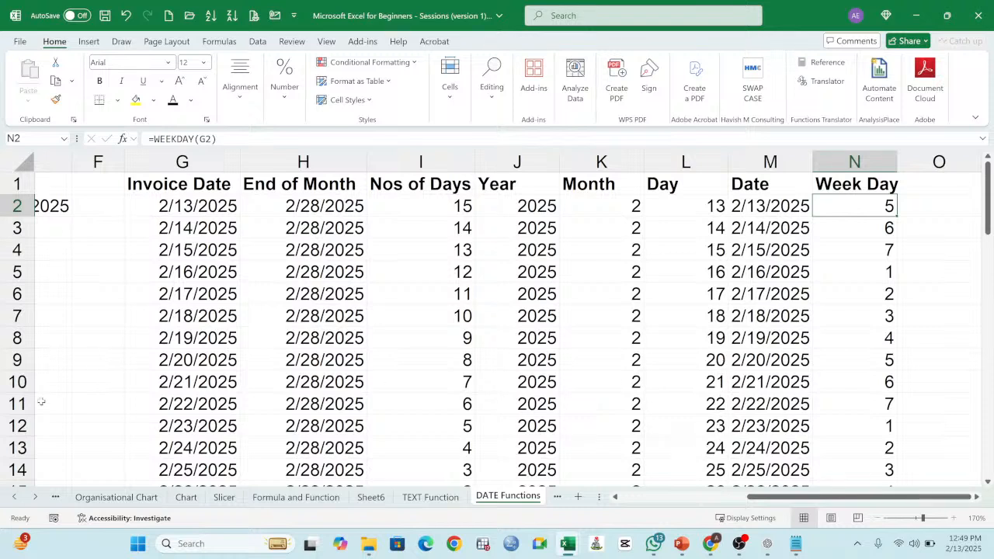
left_click(625, 503)
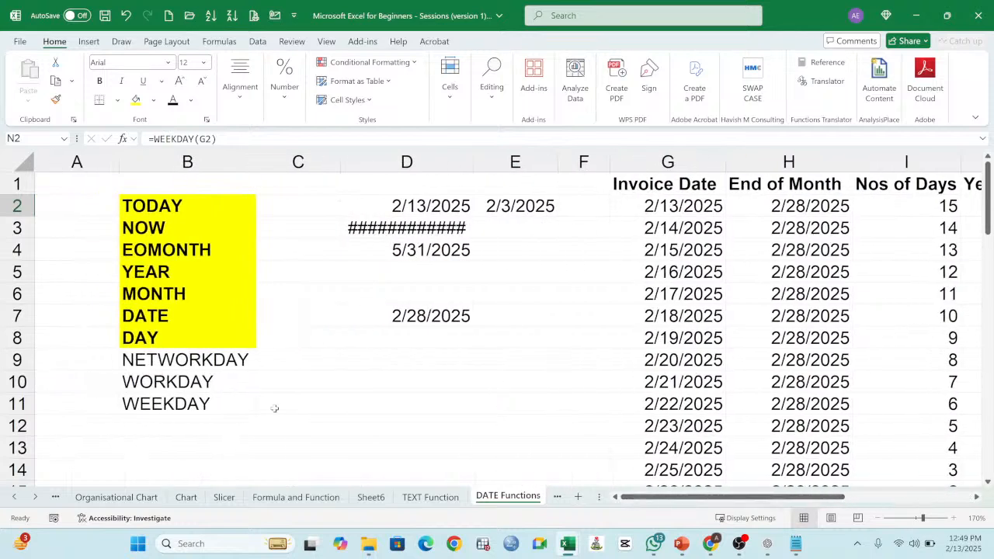
left_click(185, 364)
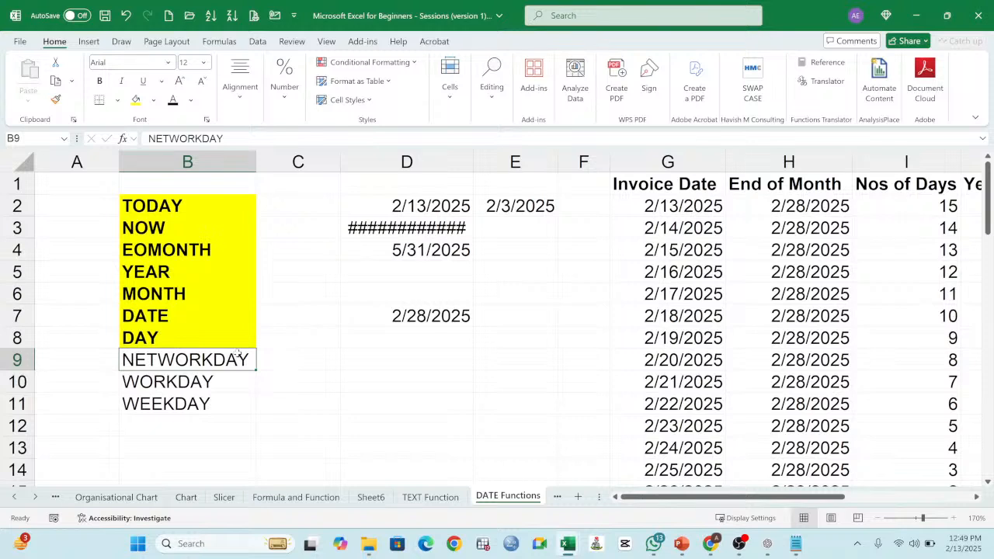
left_click(185, 402)
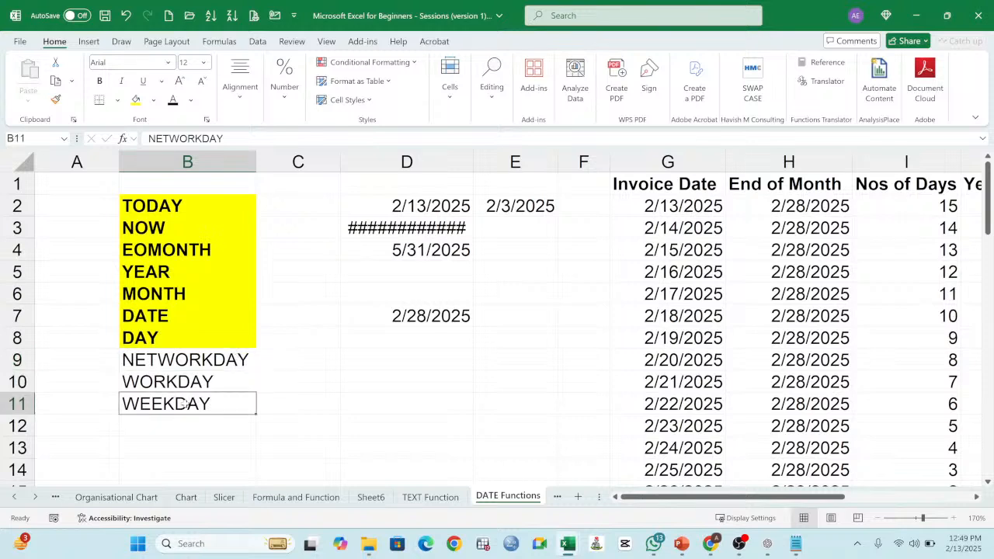
left_click(185, 338)
left_click(55, 98)
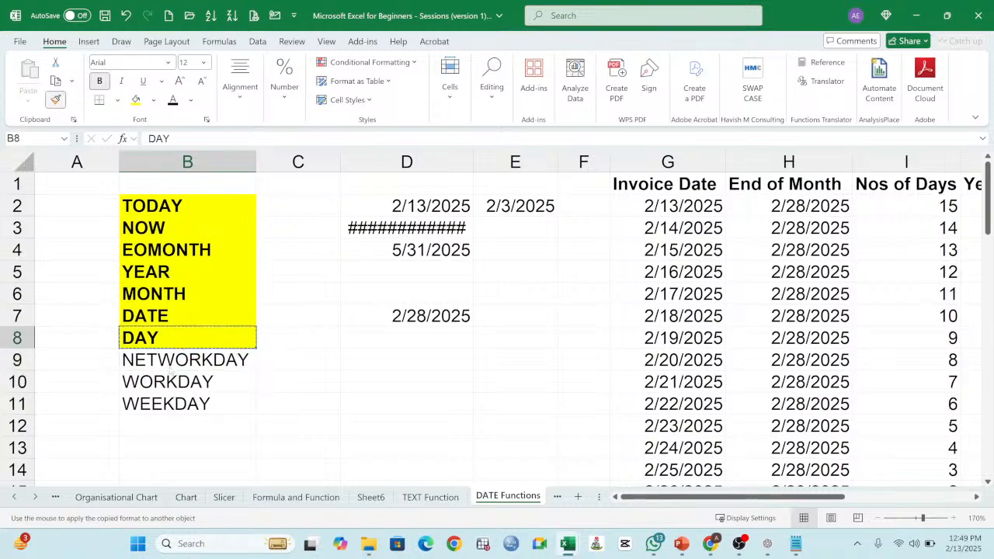
left_click(183, 404)
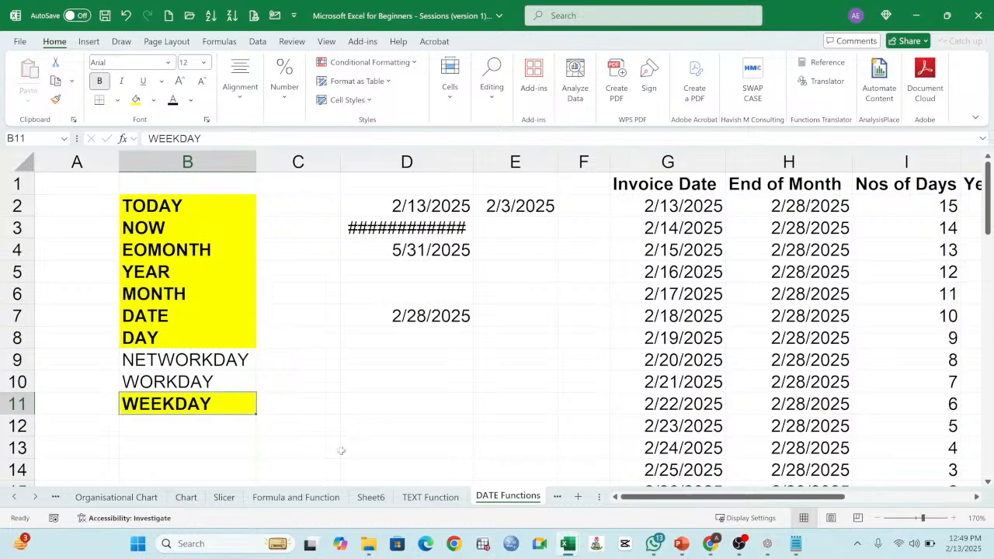
left_click(361, 382)
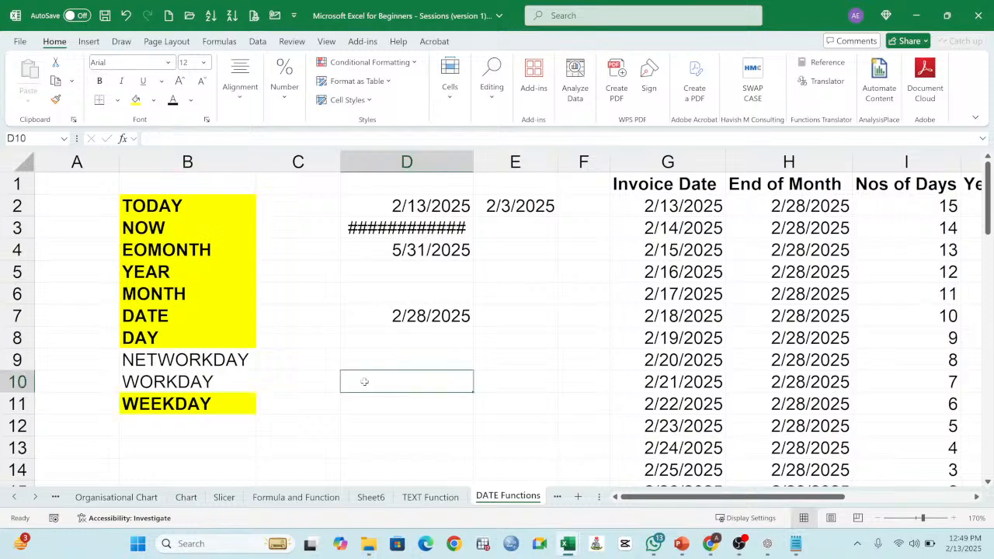
Step: Enter the label Start Date in D9, in the same row as NETWORKDAY
left_click(184, 362)
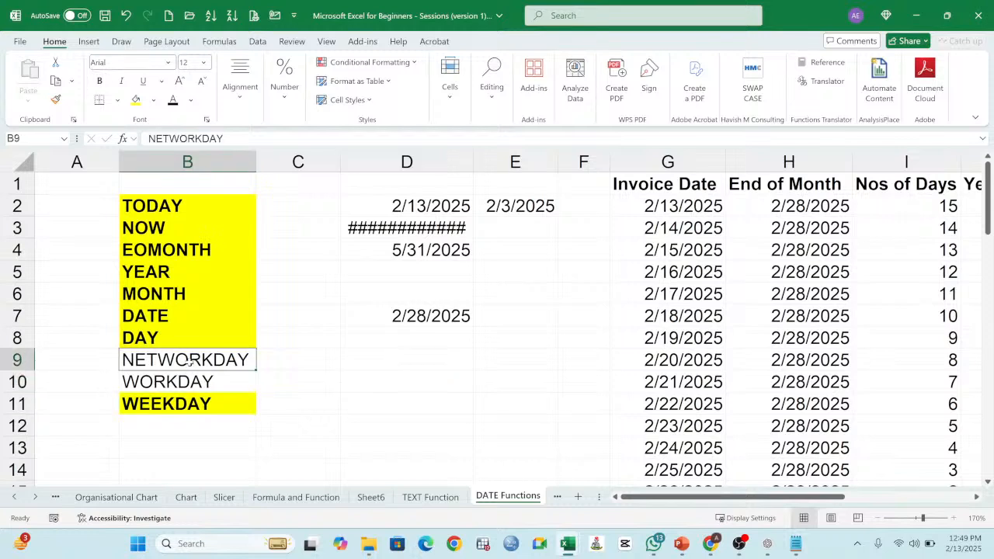
left_click(398, 363)
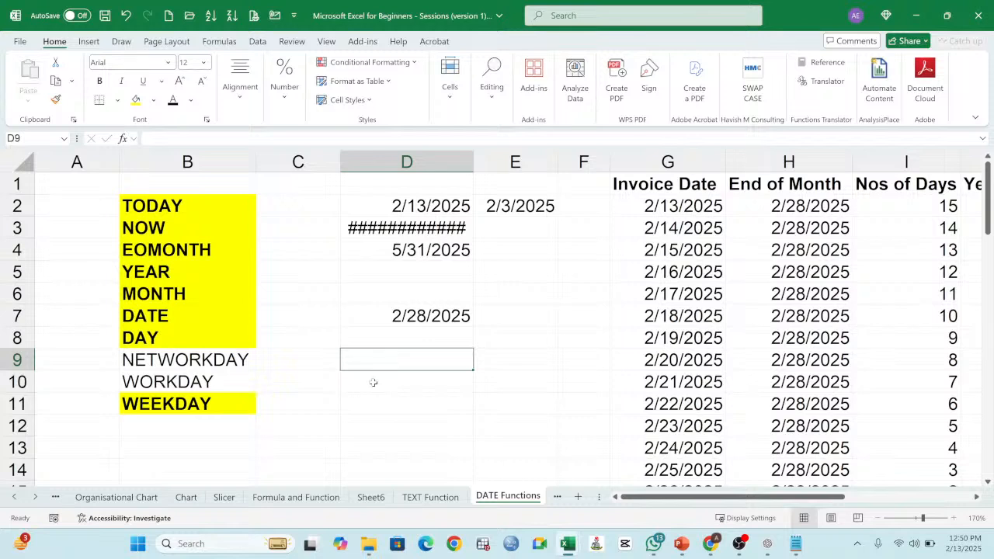
type("s")
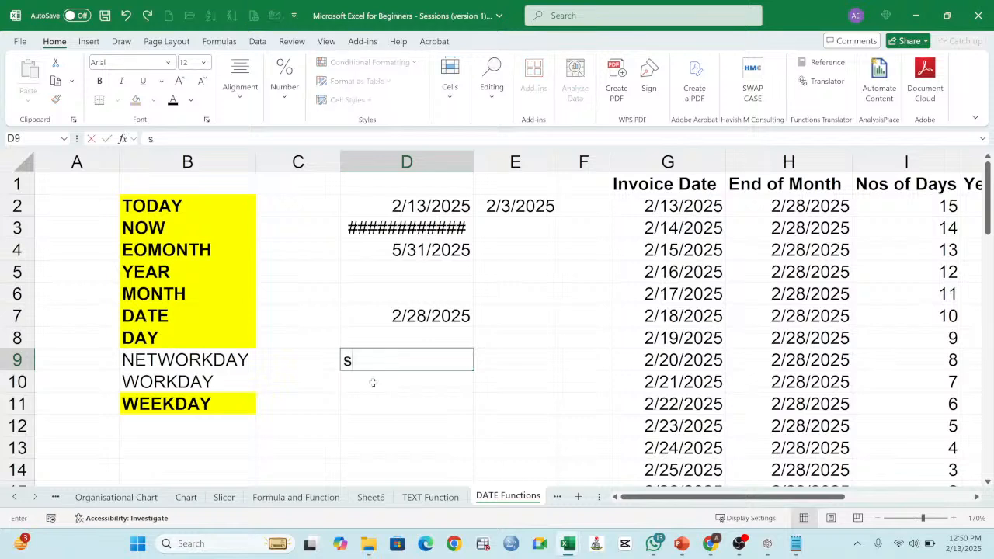
key("BackSpace")
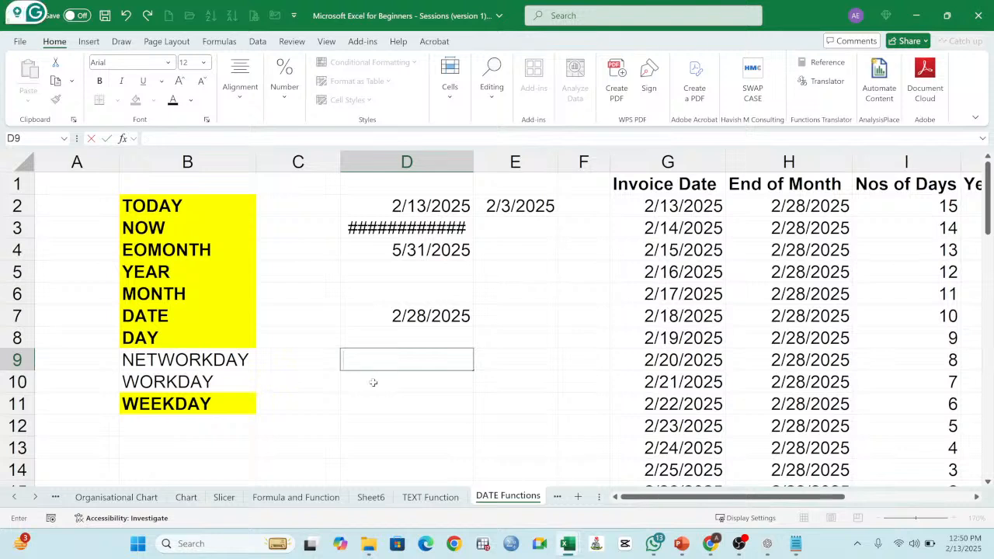
type("Start Dat")
type("e")
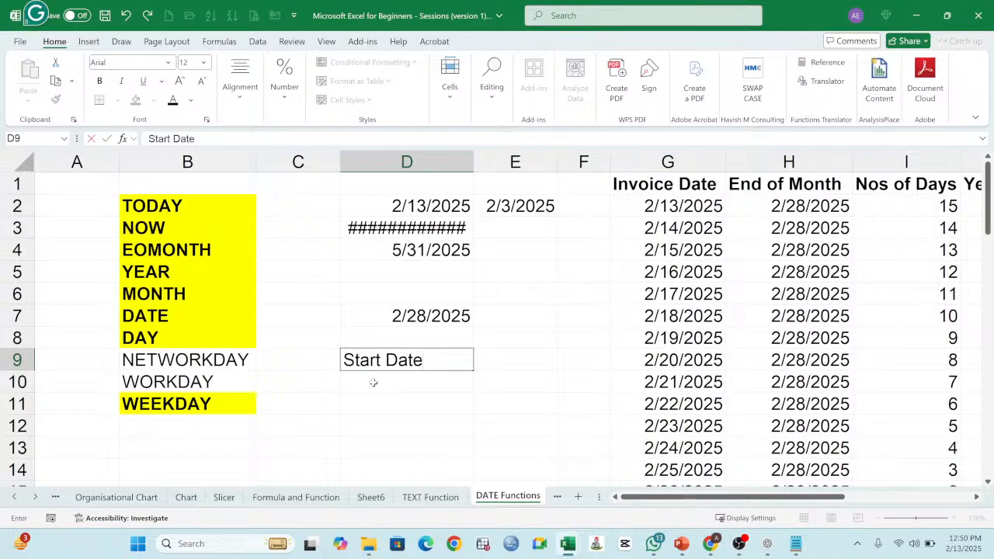
key("Return")
Step: Enter the formula =TODAY() in D10 as the start date
type("=t")
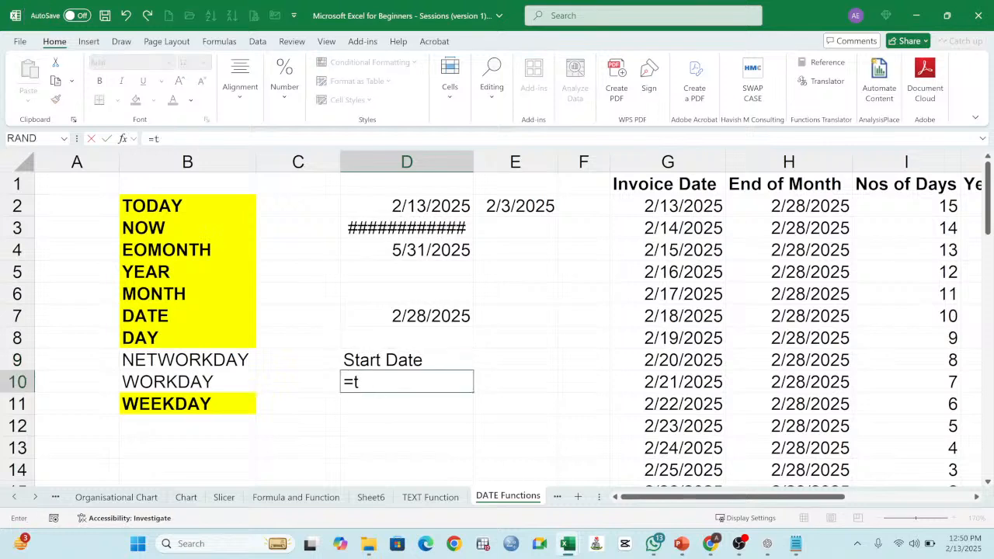
type("oday()")
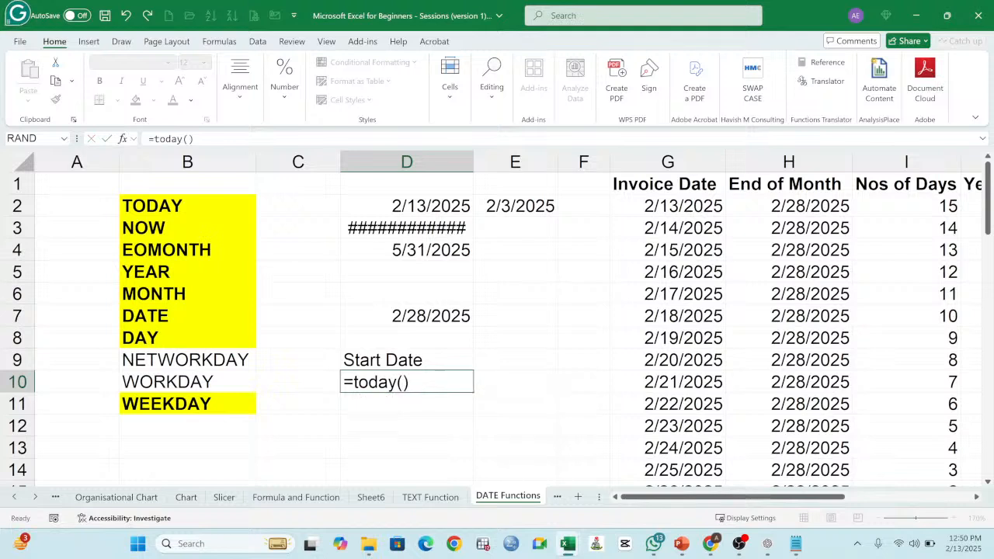
key("Return")
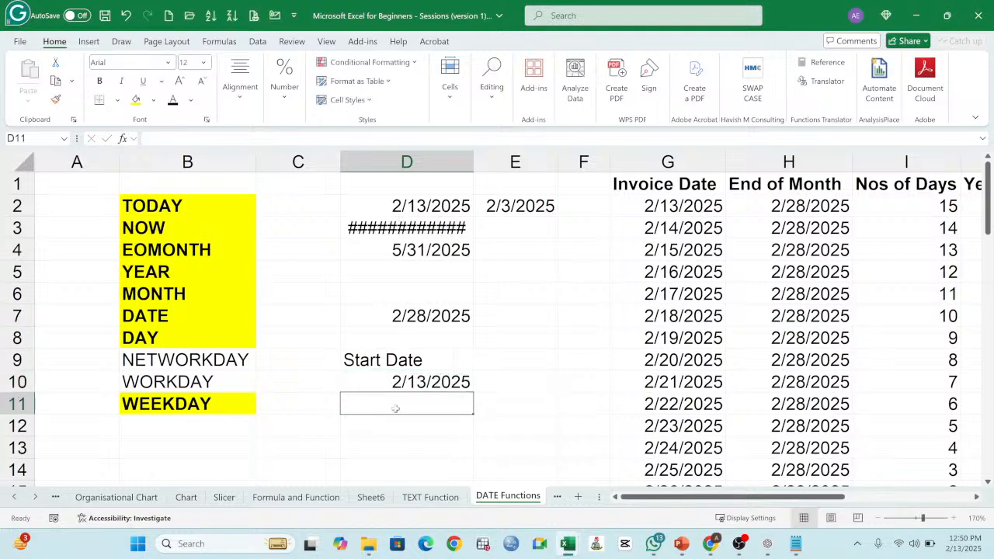
Step: Enter the label End in E9, beside the Start Date label
left_click(514, 360)
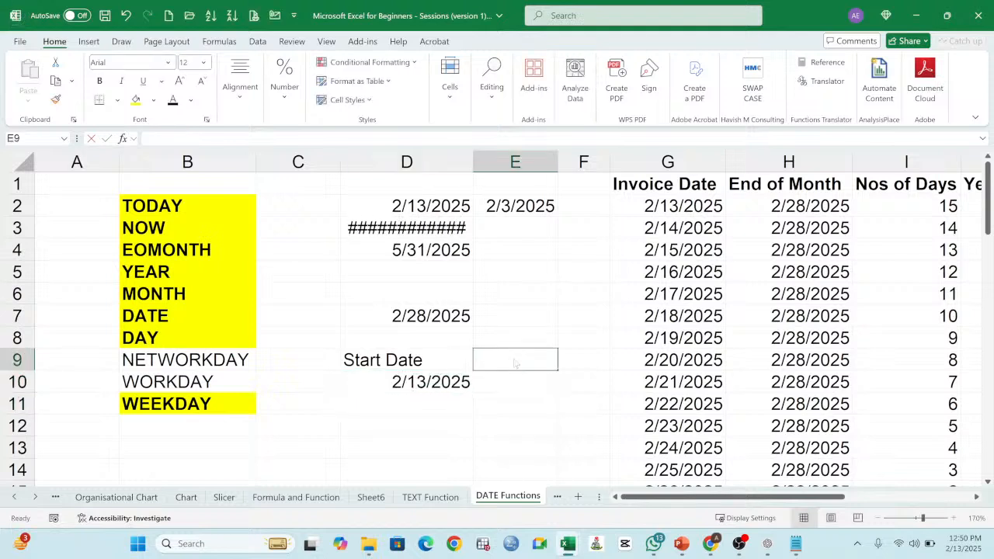
type("en")
key("BackSpace")
key("BackSpace")
type("End")
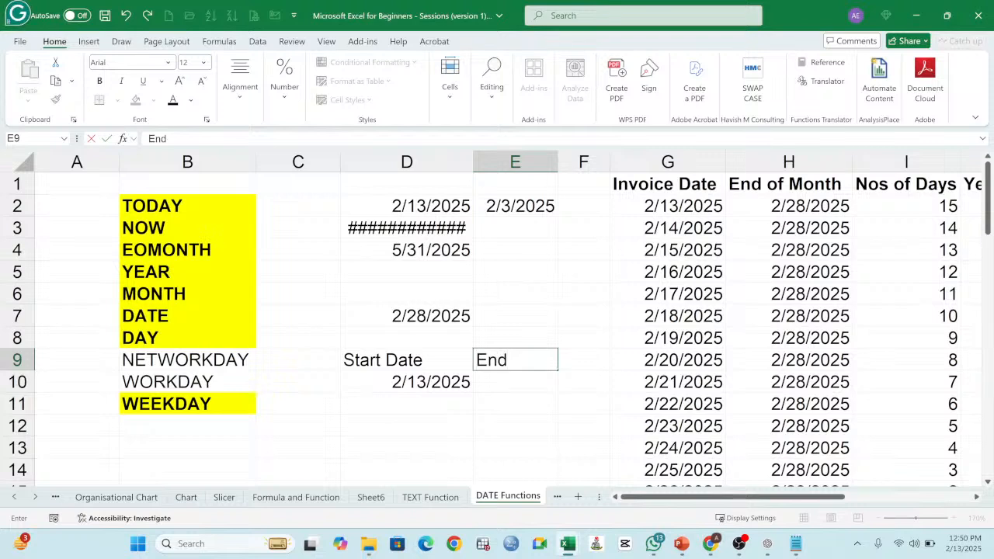
key("Return")
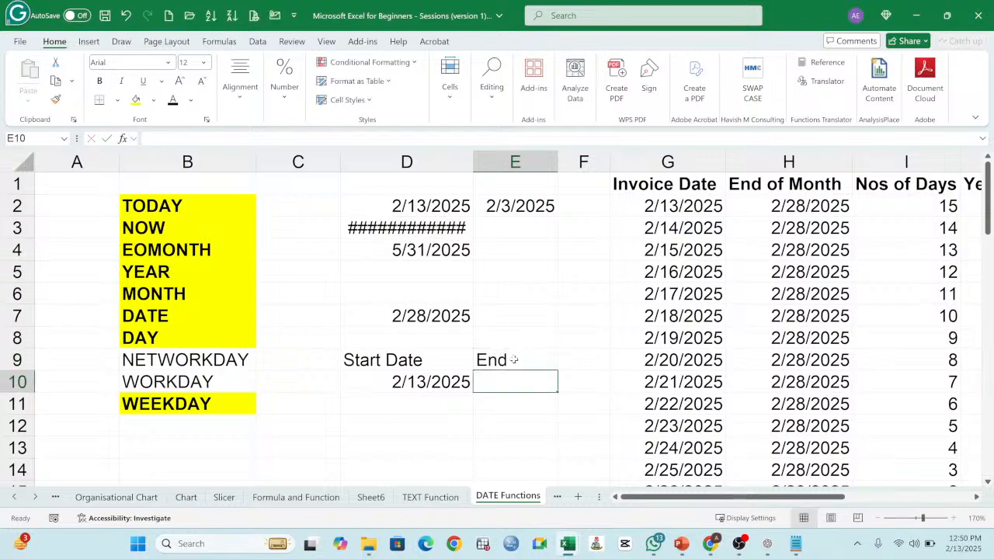
Step: Enter the formula =D10+30 in E10 to set the end date 30 days after the start date
type("=")
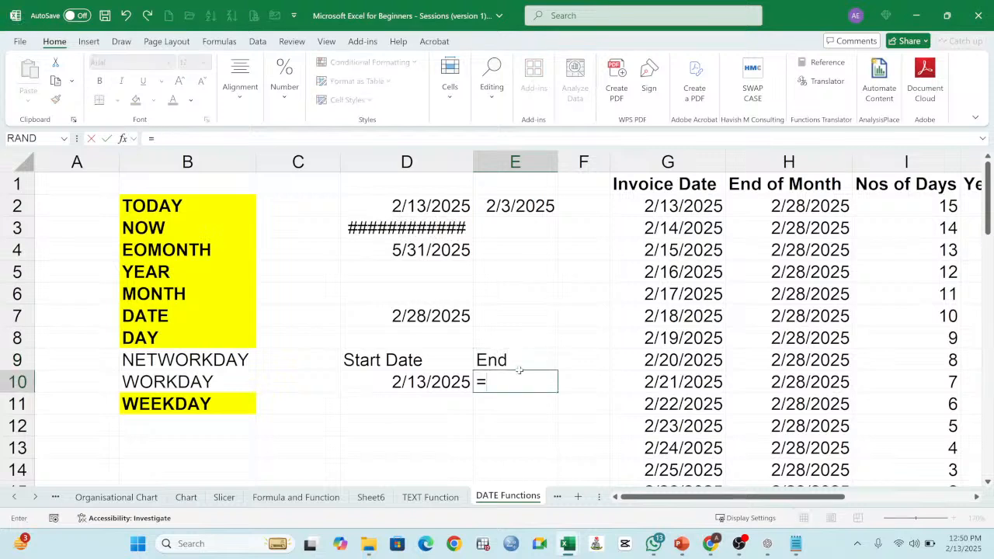
left_click(437, 382)
type("+")
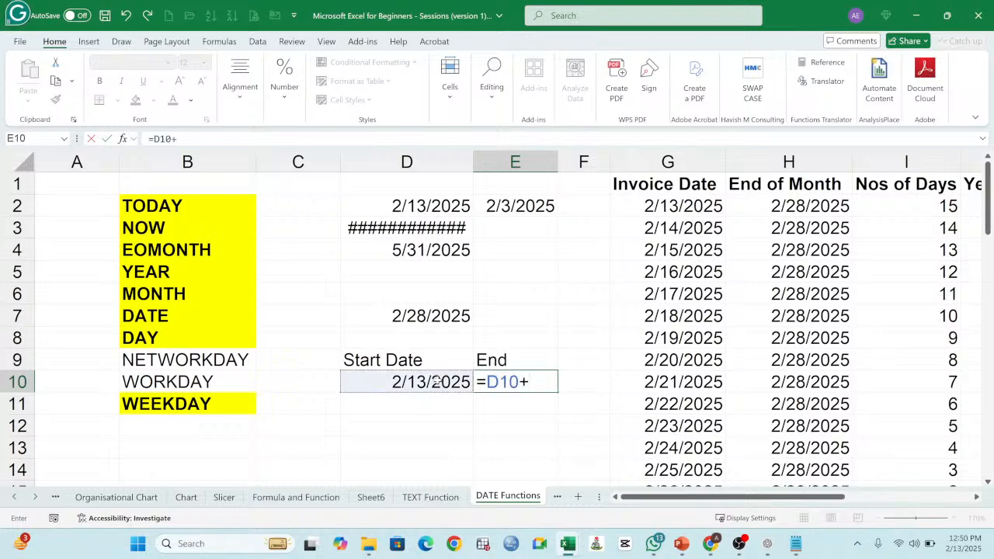
type("30")
key("Return")
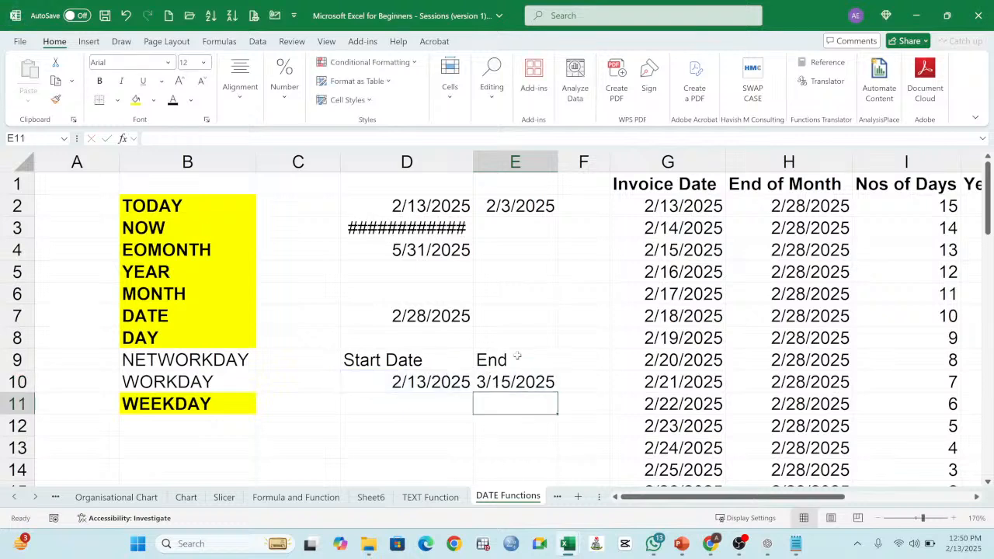
Step: Extend the label in E9 to read End Date
left_click(515, 360)
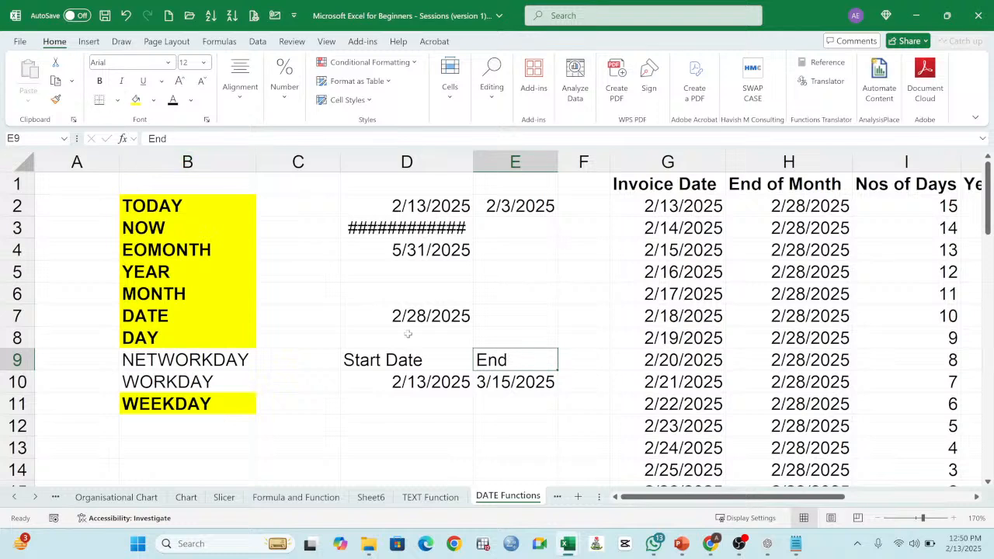
left_click(168, 139)
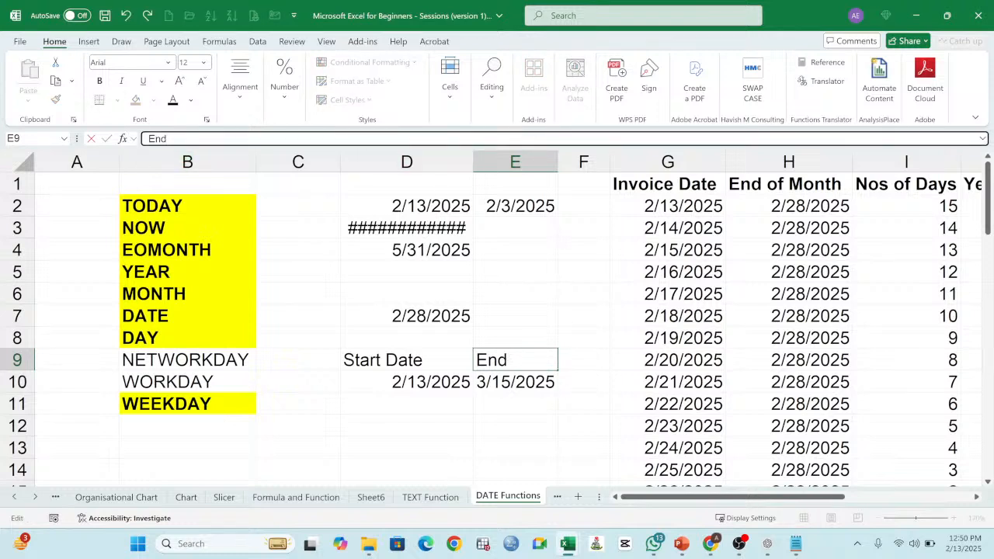
type("Date")
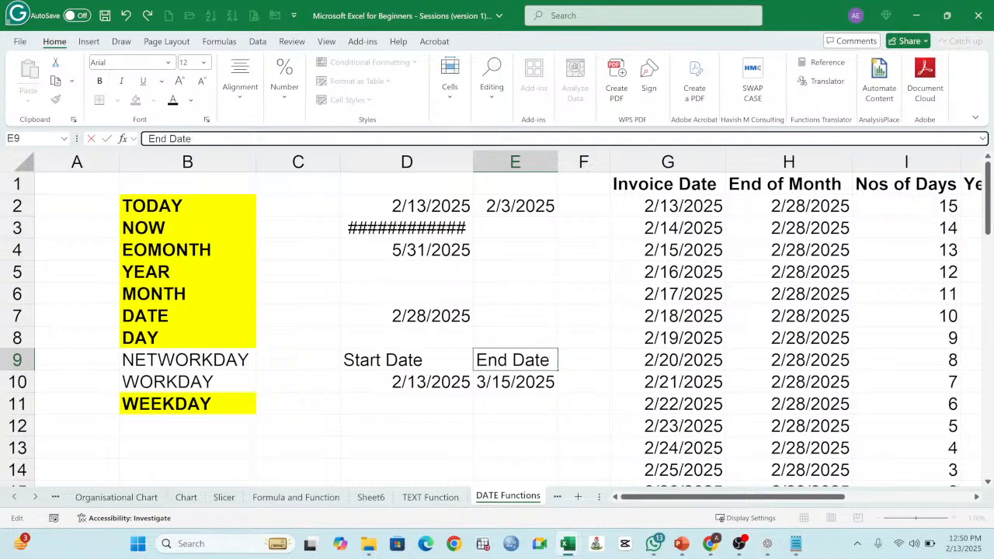
key("Return")
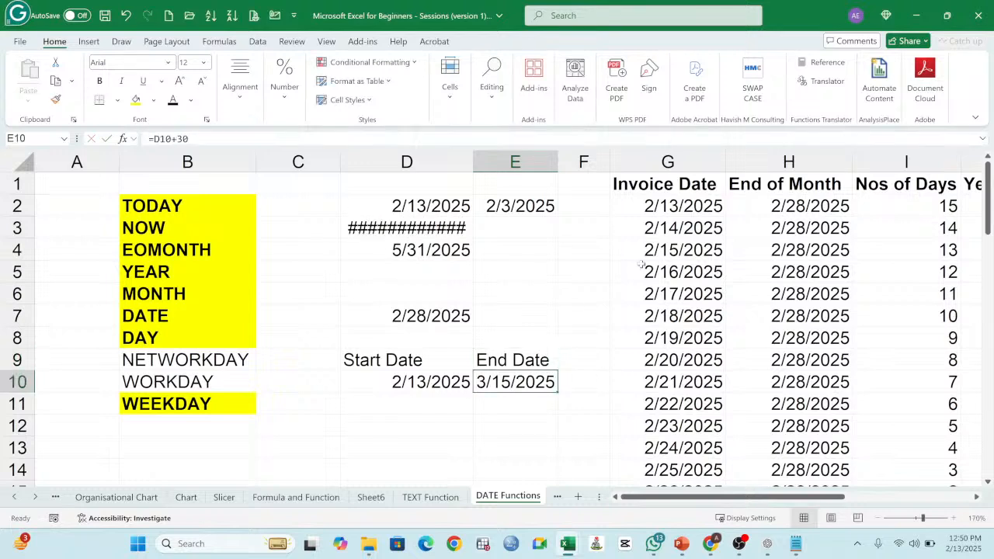
Step: Widen columns E and F and bold the Start Date and End Date labels in D9:E9
left_click_drag(558, 161, 578, 162)
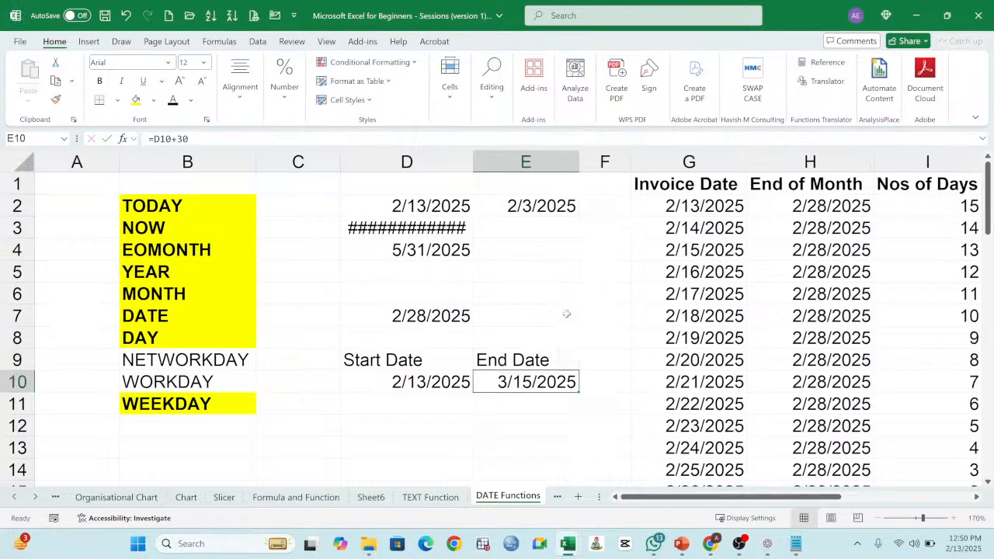
left_click(417, 362)
left_click_drag(420, 362, 535, 361)
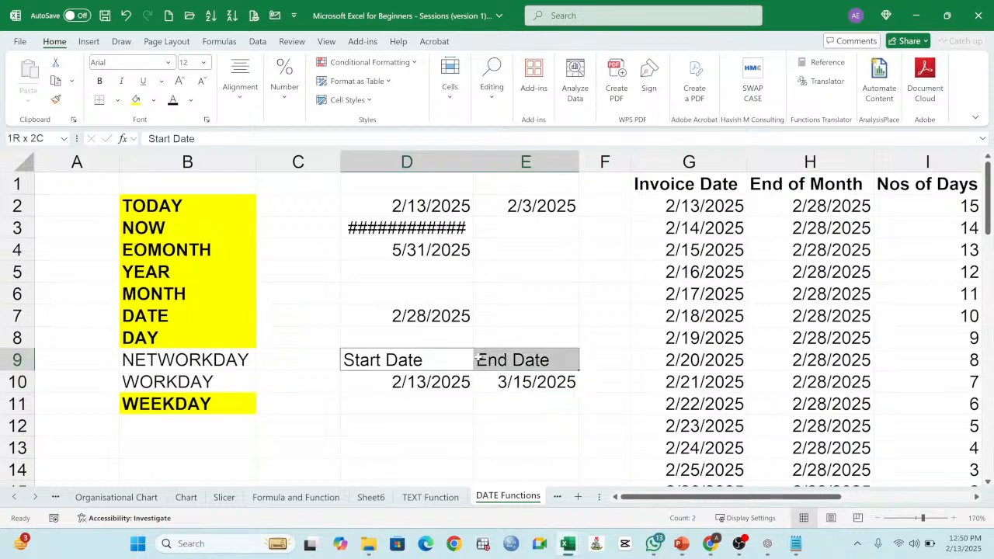
left_click(99, 80)
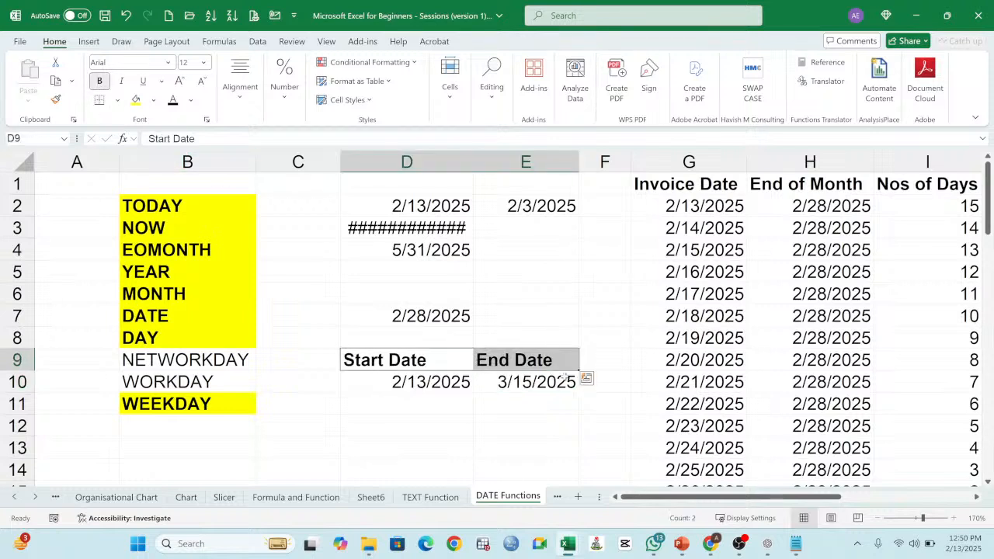
left_click(556, 384)
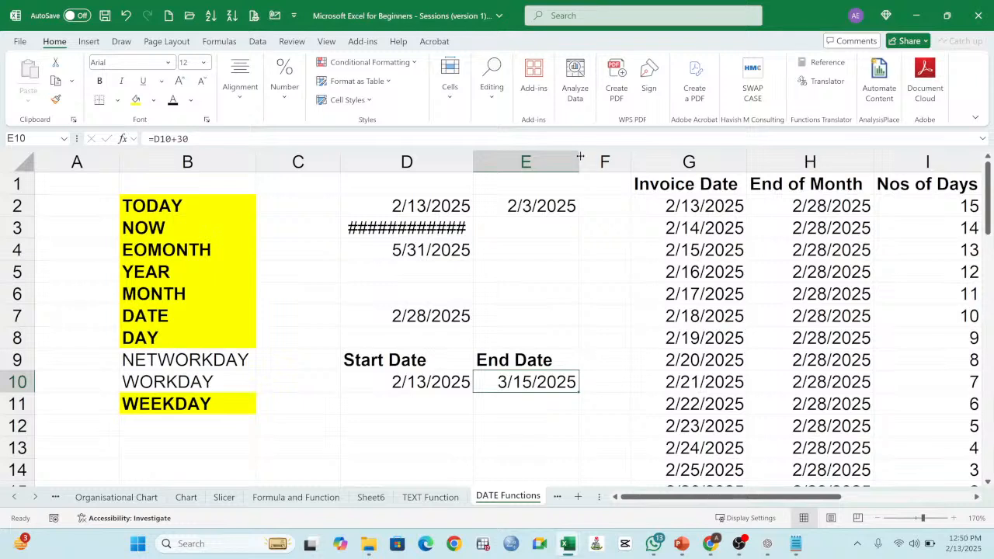
left_click_drag(579, 158, 706, 160)
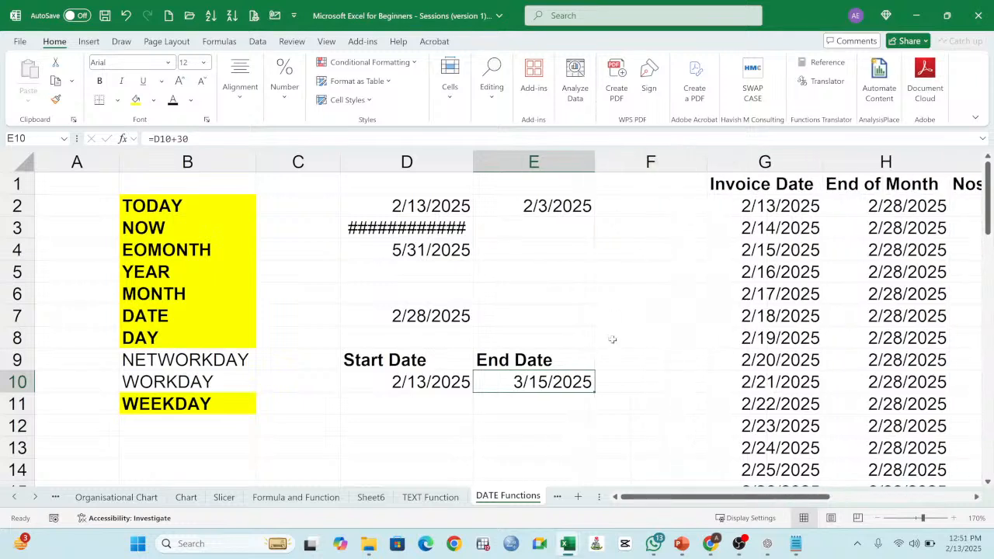
Step: Begin a NETWORKDAYS formula in F10, beside the end date
left_click(626, 382)
type("=")
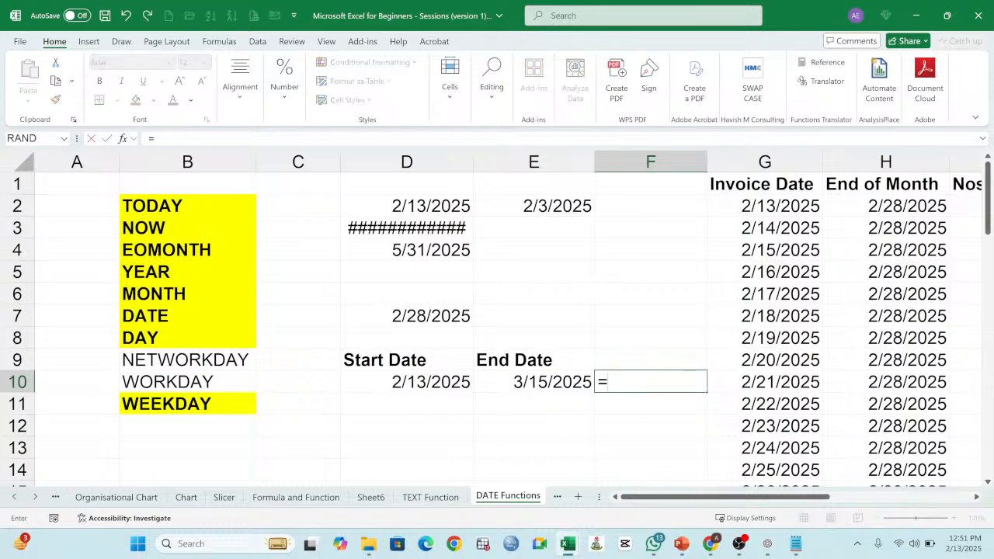
type("NETW")
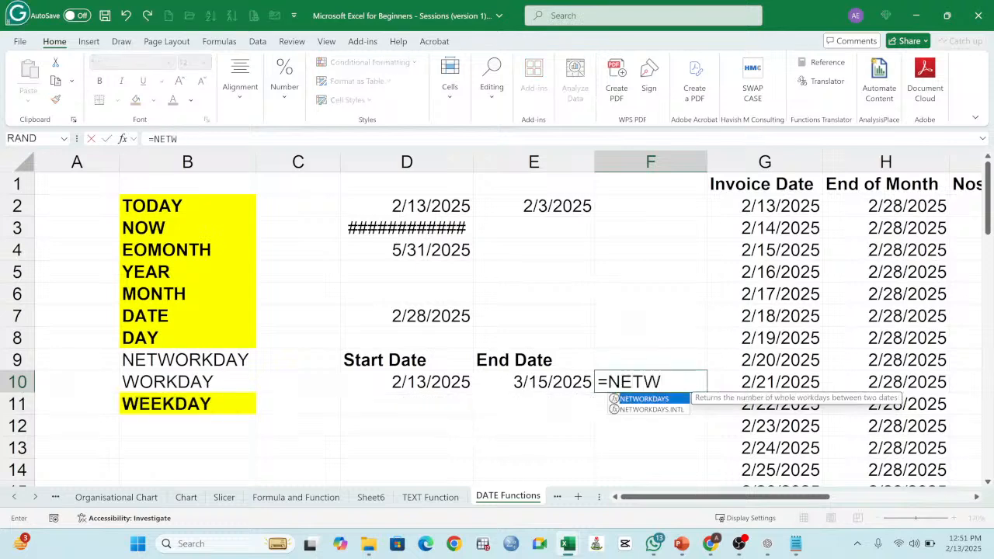
type("ORK")
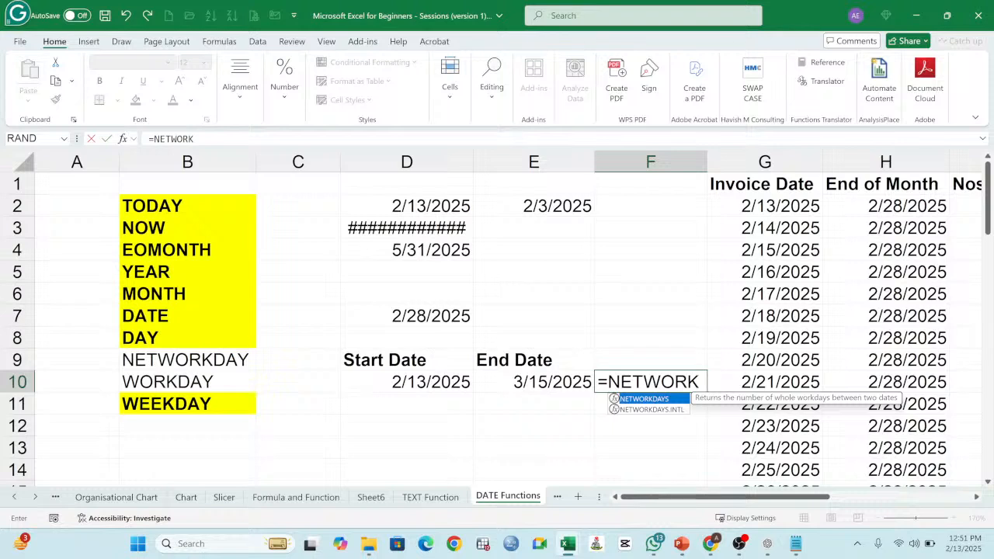
type("S")
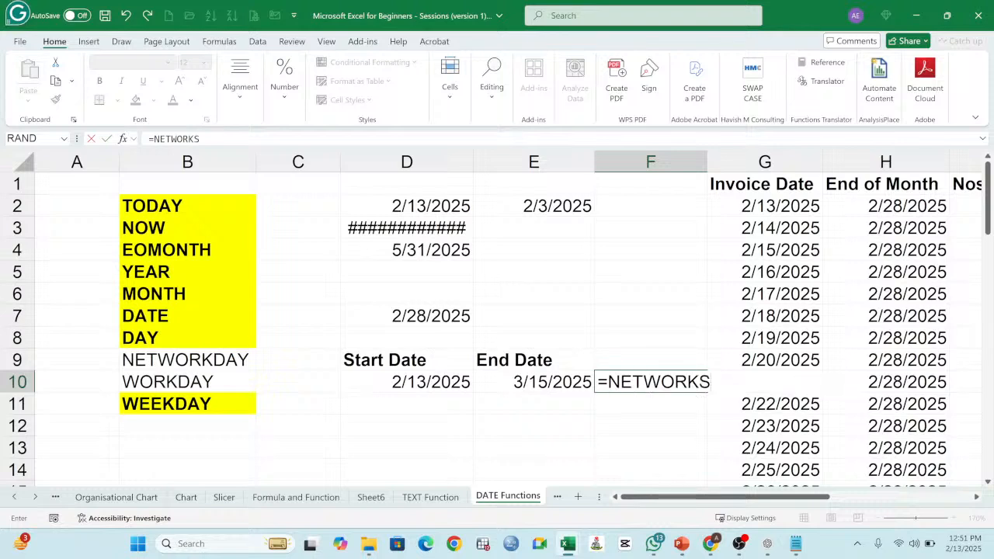
type("(")
left_click_drag(720, 496, 747, 496)
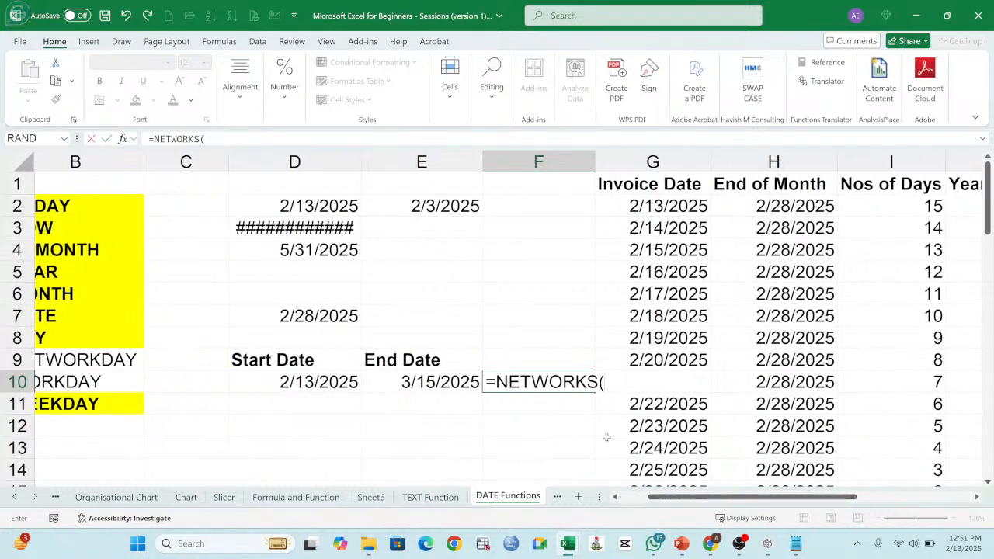
left_click(563, 382)
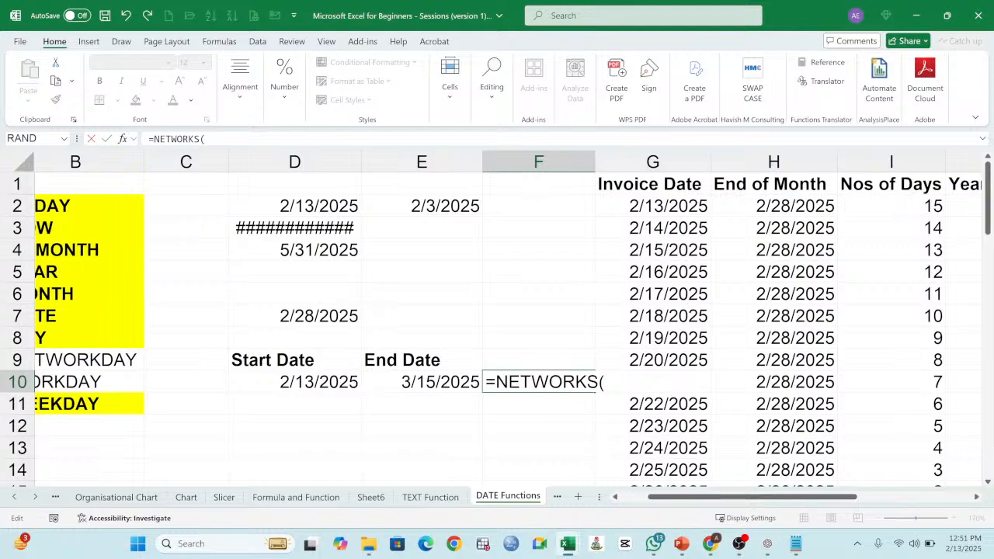
key("BackSpace")
key("BackSpace")
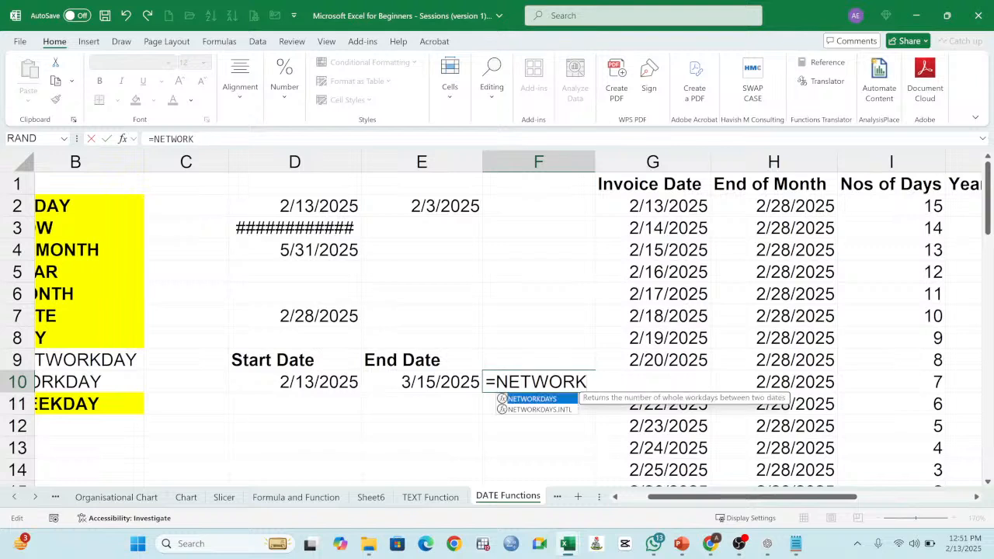
type("DAYS(")
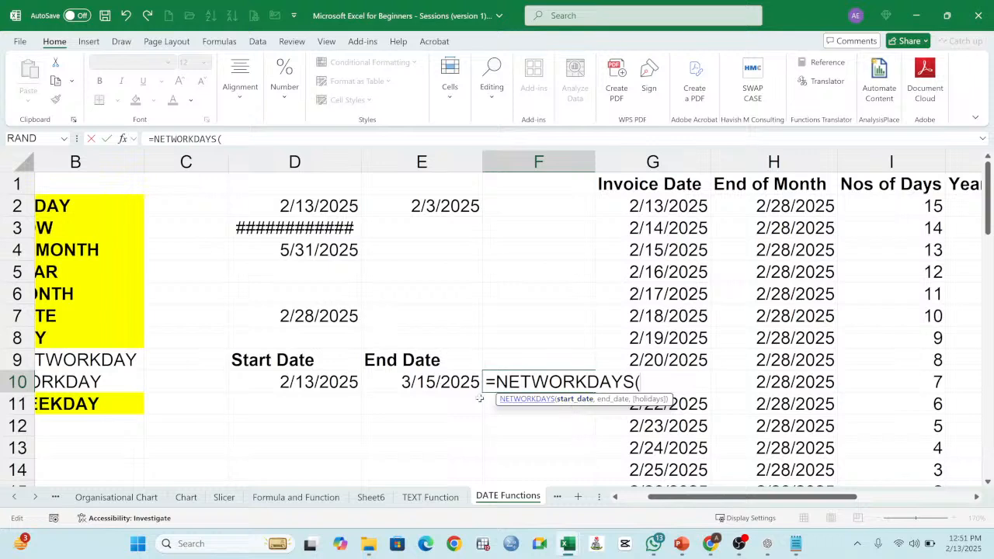
Step: Complete the F10 formula with D10 as the start date and E10 as the end date
left_click(318, 382)
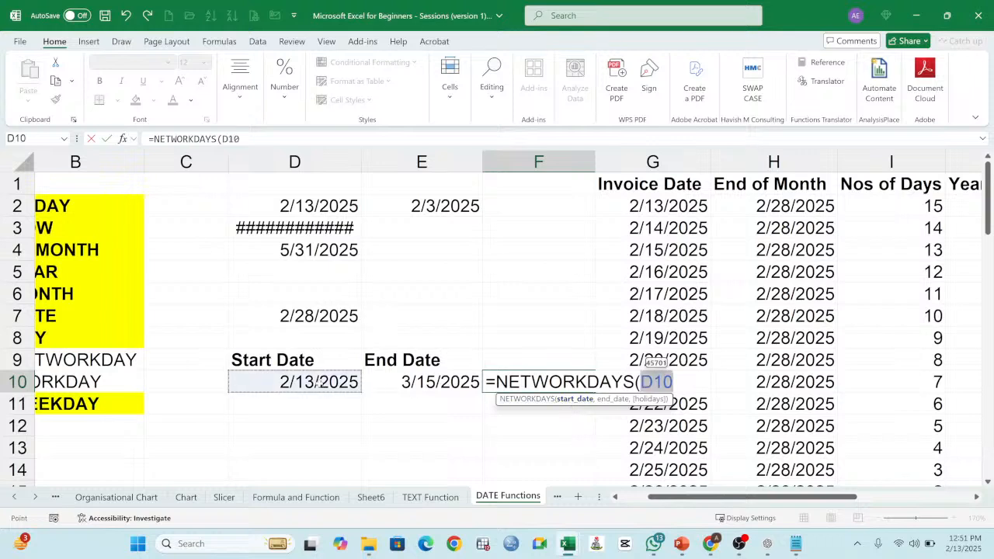
type(",")
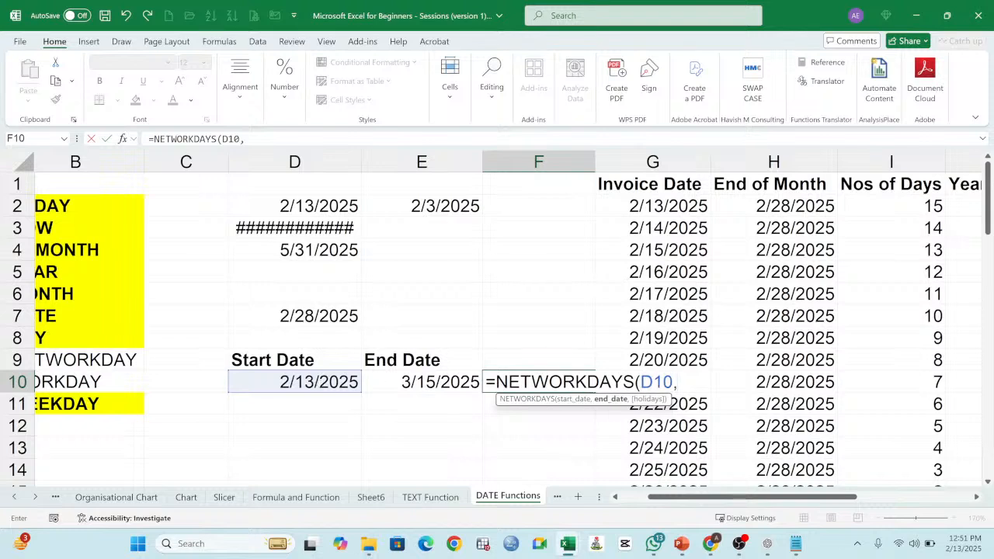
left_click(438, 383)
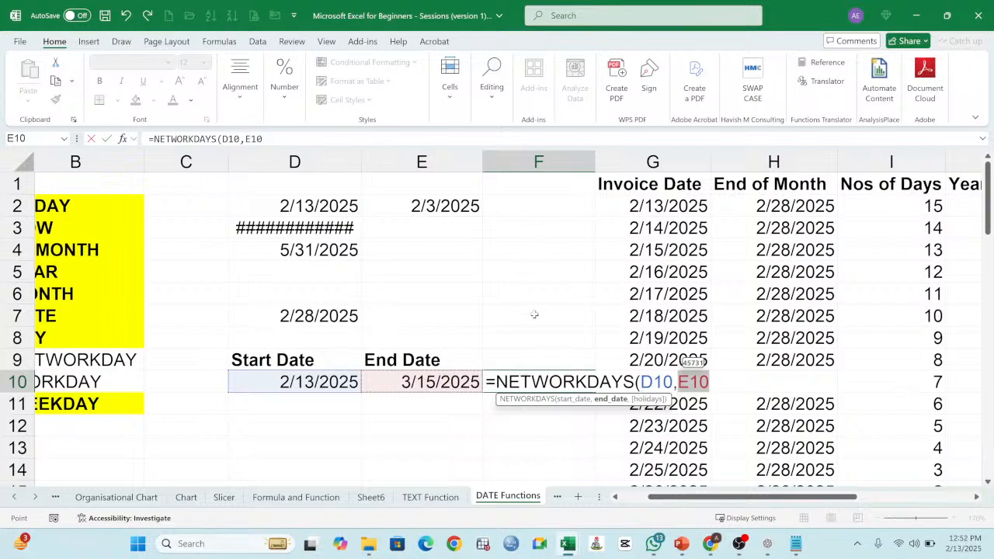
type(")")
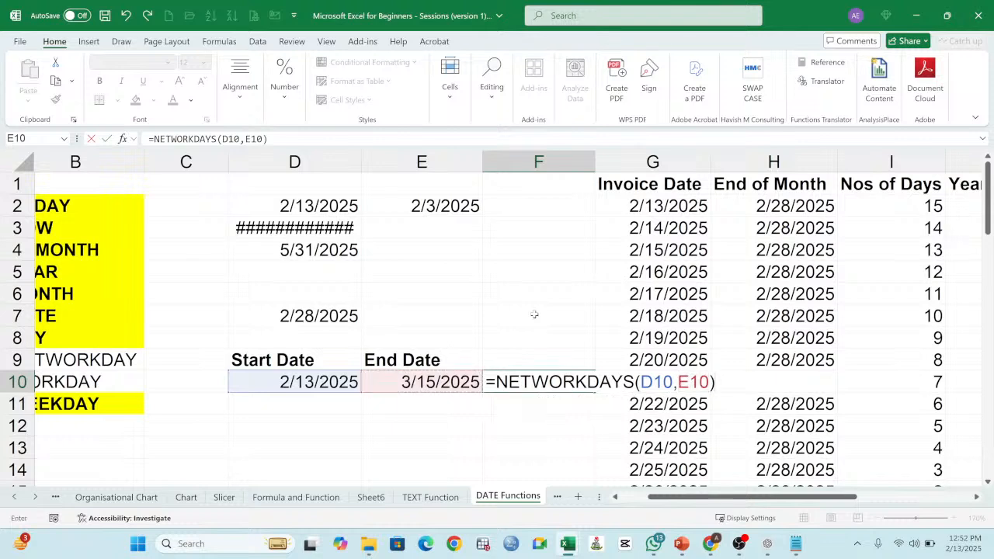
key("Return")
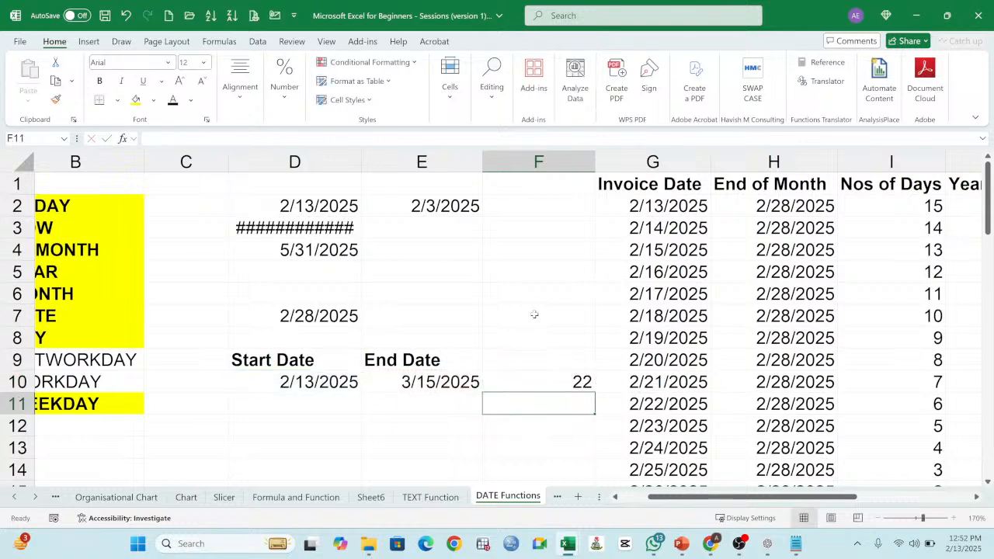
Step: Review the workday count formula in F10 and the end date formula in E10
left_click(570, 383)
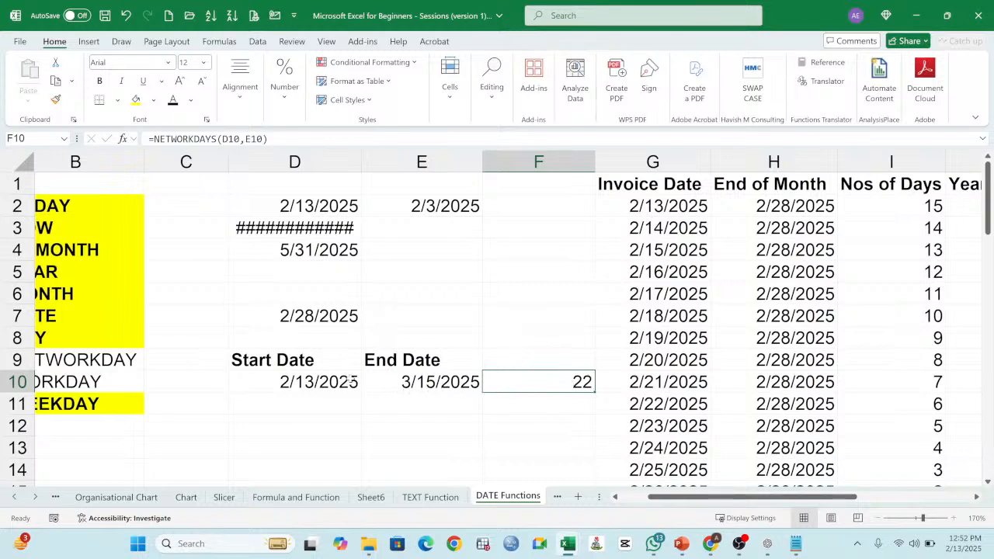
left_click(419, 382)
type("=D10+30")
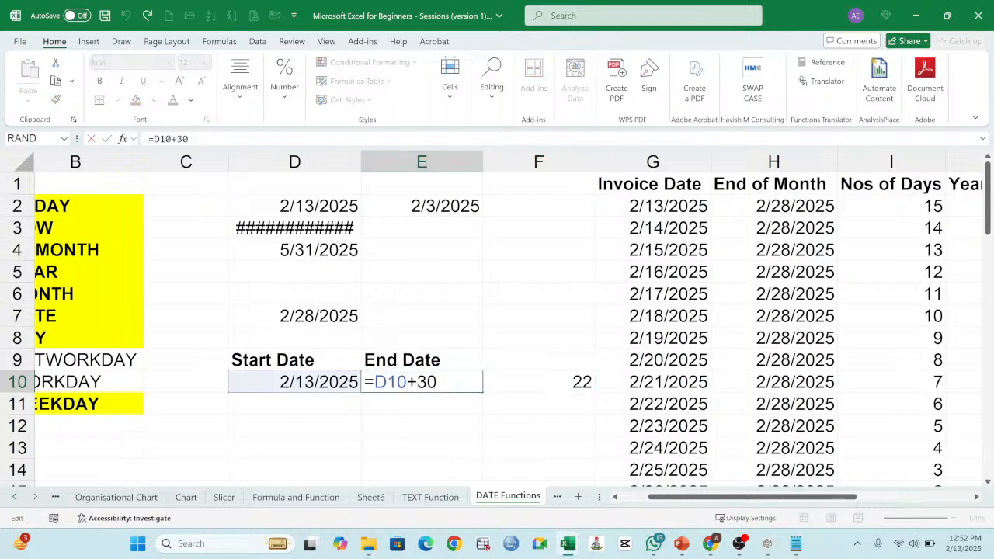
key("Return")
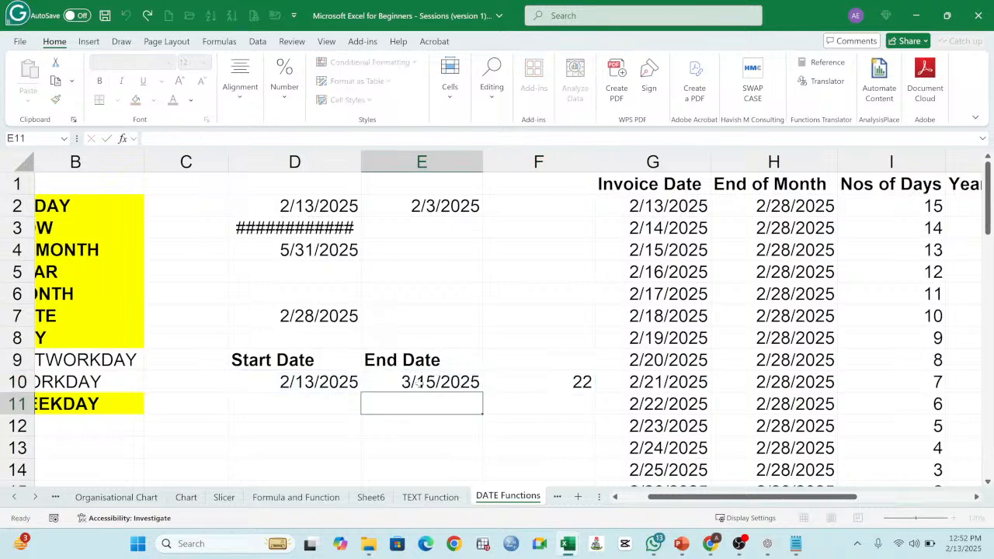
left_click(556, 380)
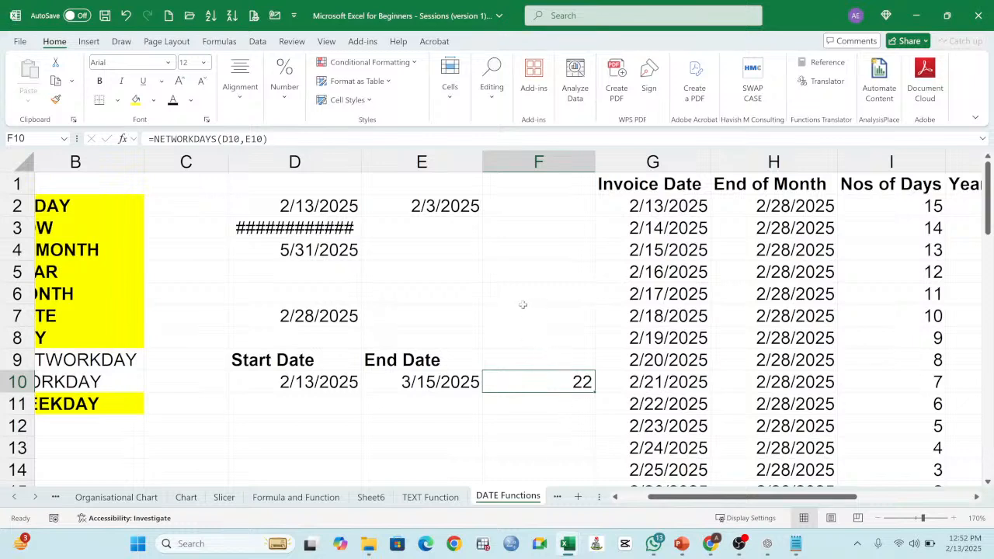
left_click(538, 356)
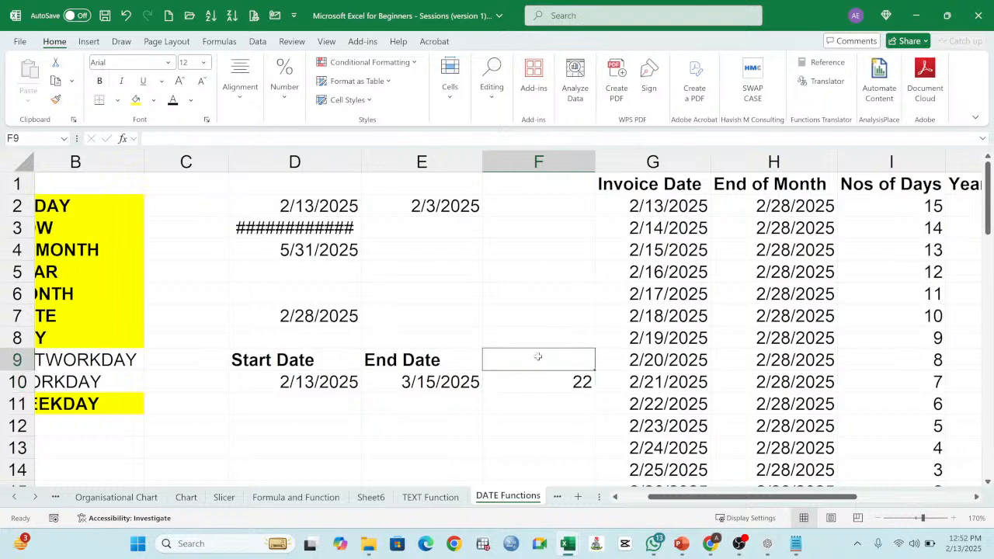
left_click(563, 385)
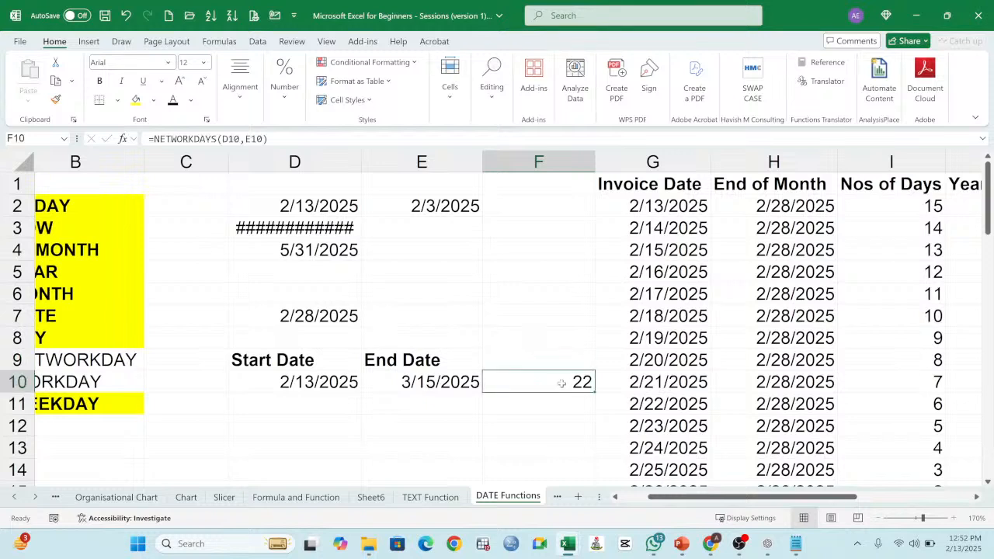
left_click(559, 365)
Step: Change the function in the F10 formula to NETWORKDAYS.INTL
left_click(553, 378)
key("F2")
left_click(566, 382)
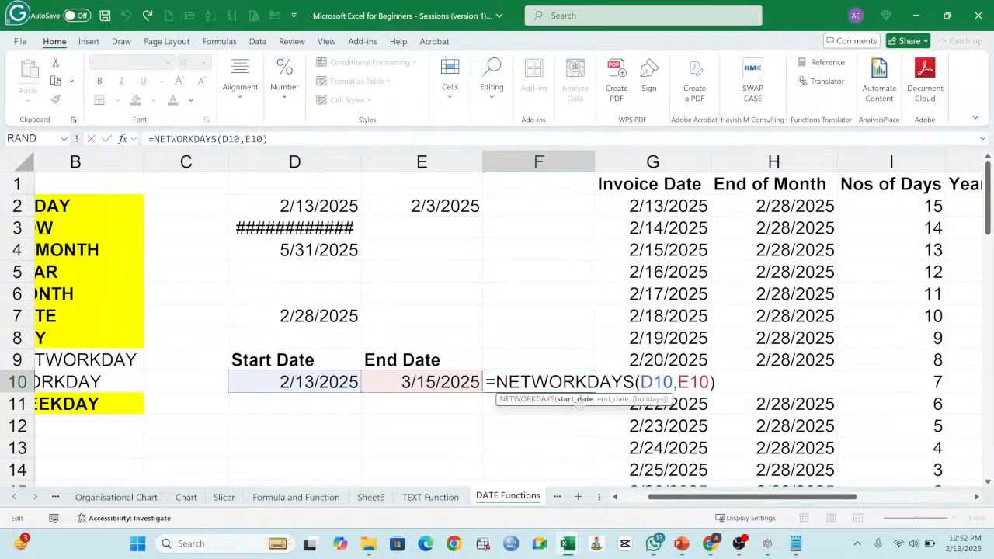
left_click_drag(576, 405, 570, 424)
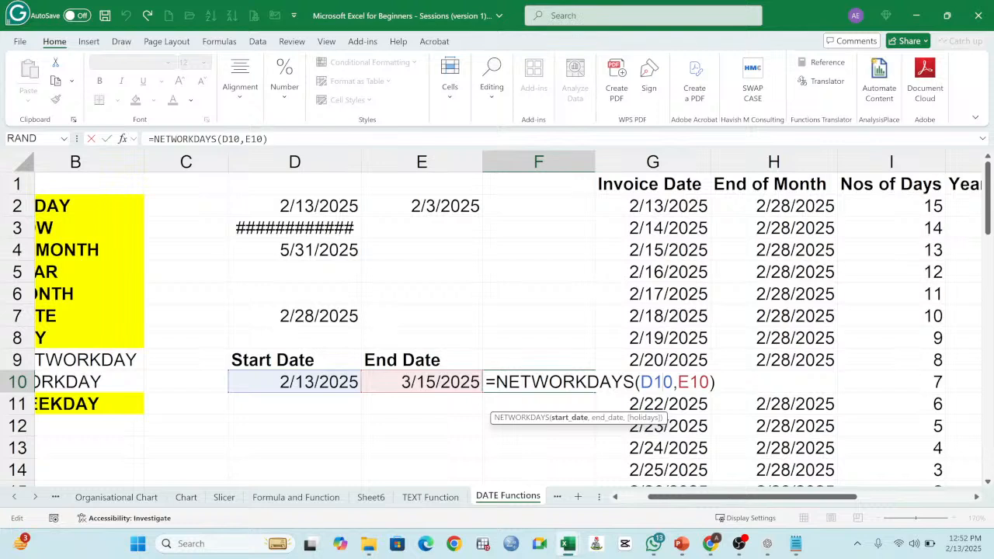
key("Left")
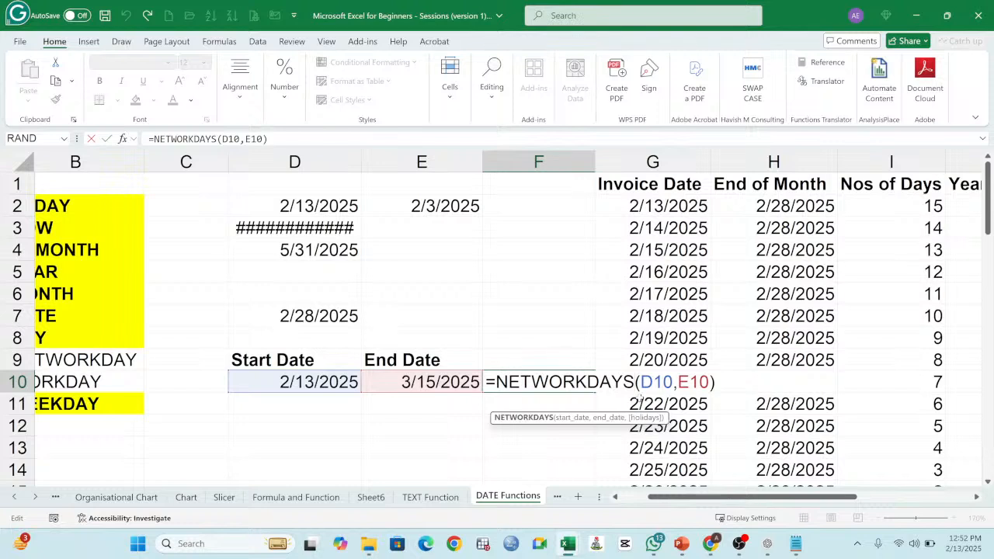
type(".")
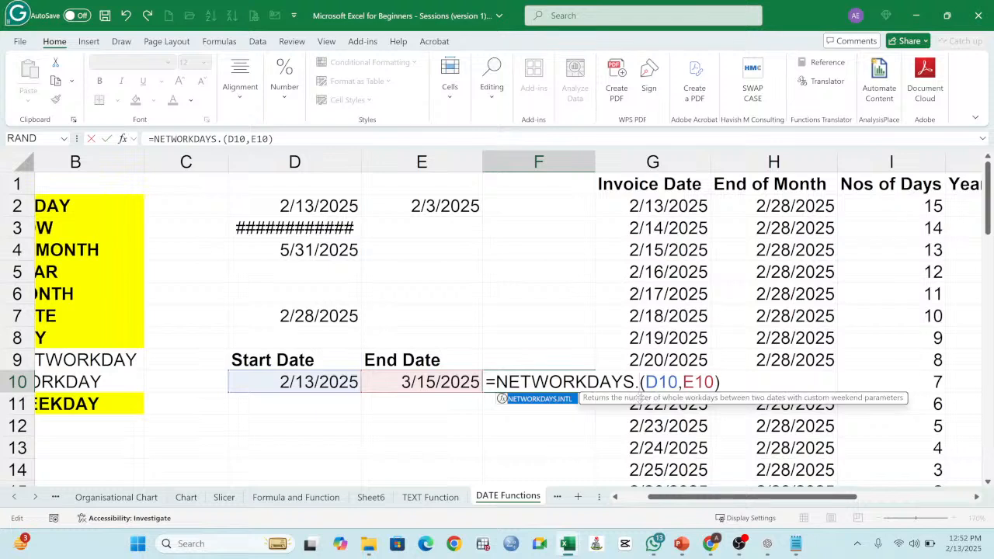
type("INT")
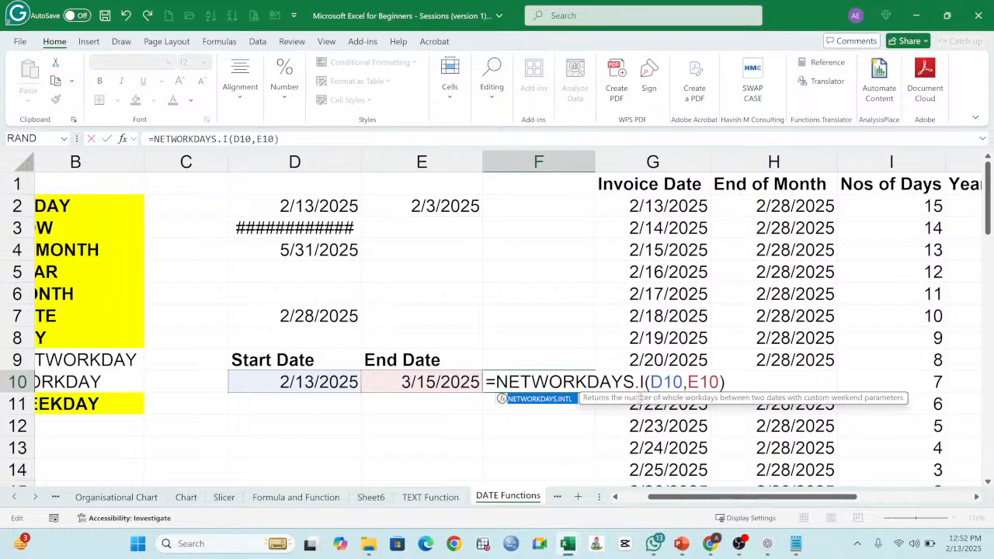
type("L")
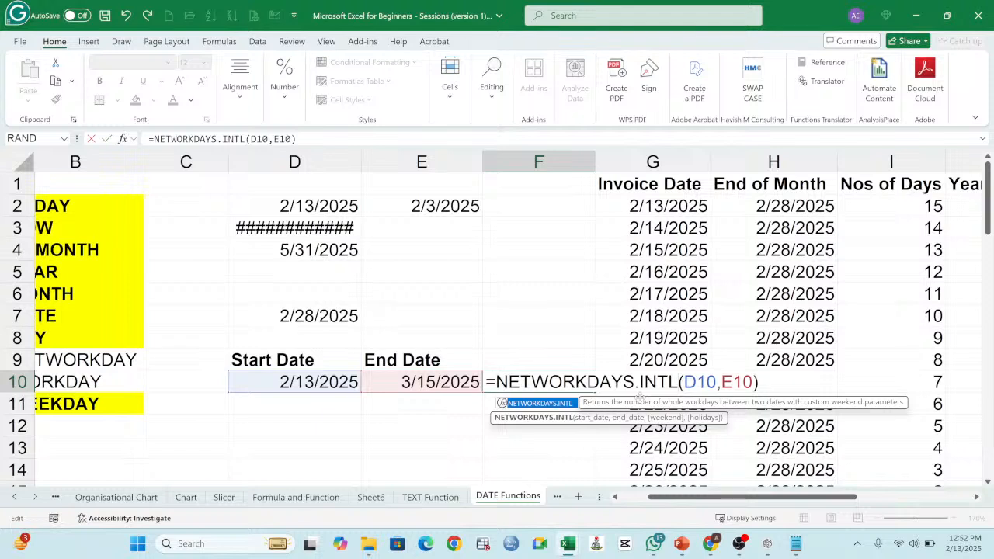
Step: Re-enter D10 as the start date and E10 as the end date in the F10 NETWORKDAYS.INTL formula
left_click(753, 382)
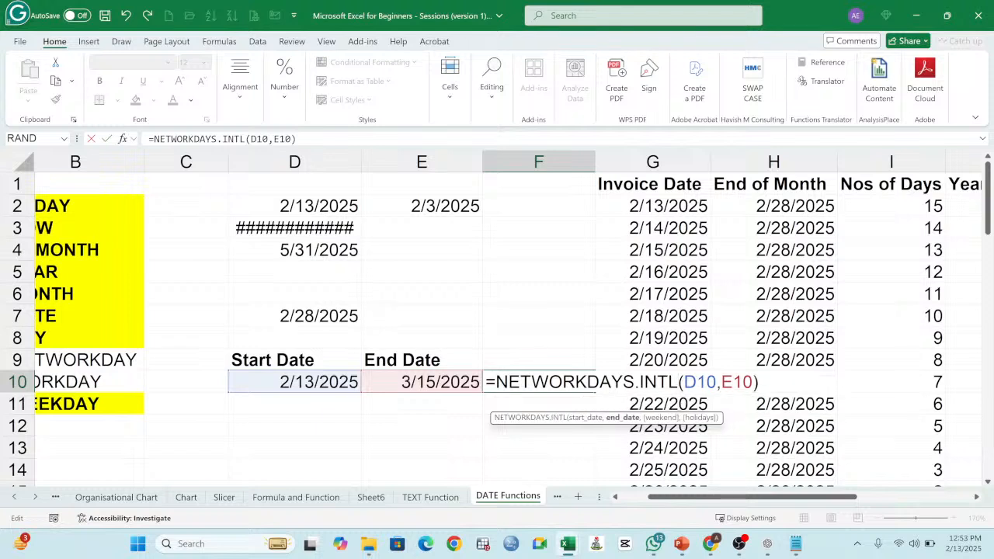
key("BackSpace")
key("BackSpace")
key("BackSpace")
key("BackSpace")
key("BackSpace")
key("BackSpace")
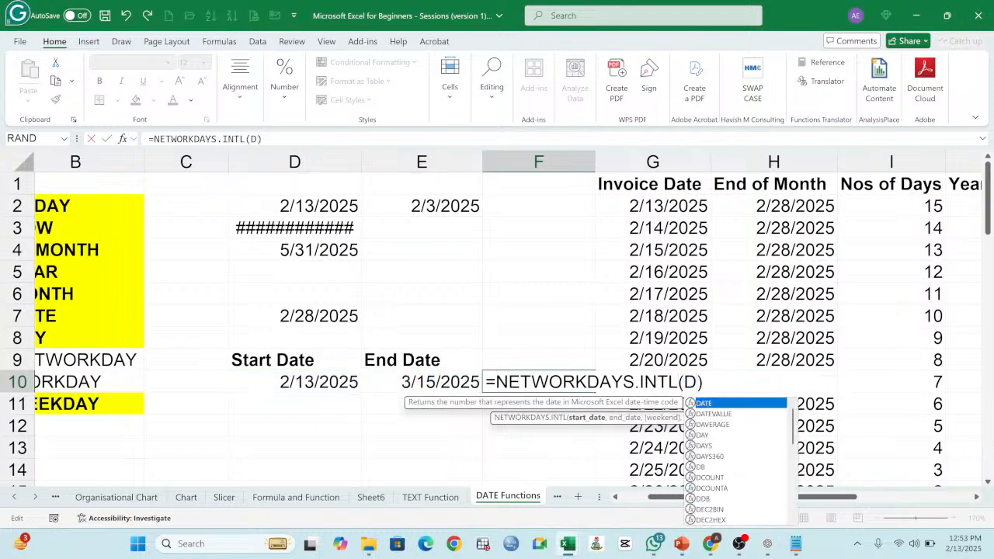
key("BackSpace")
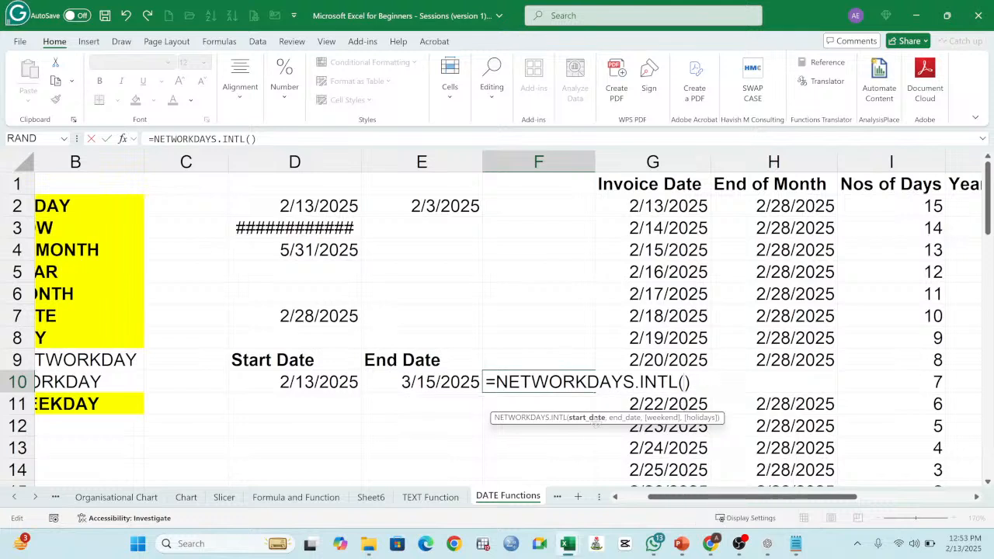
left_click(332, 379)
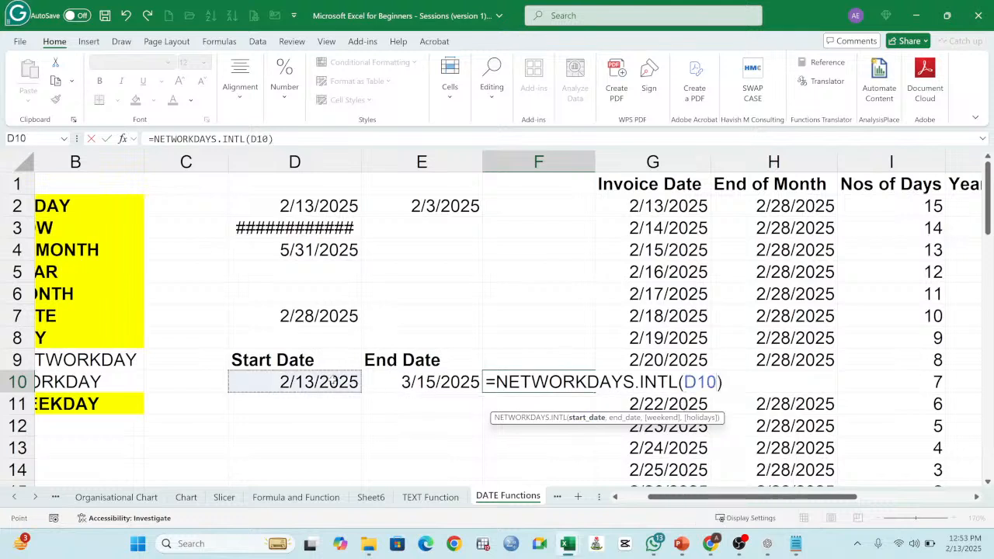
type(",")
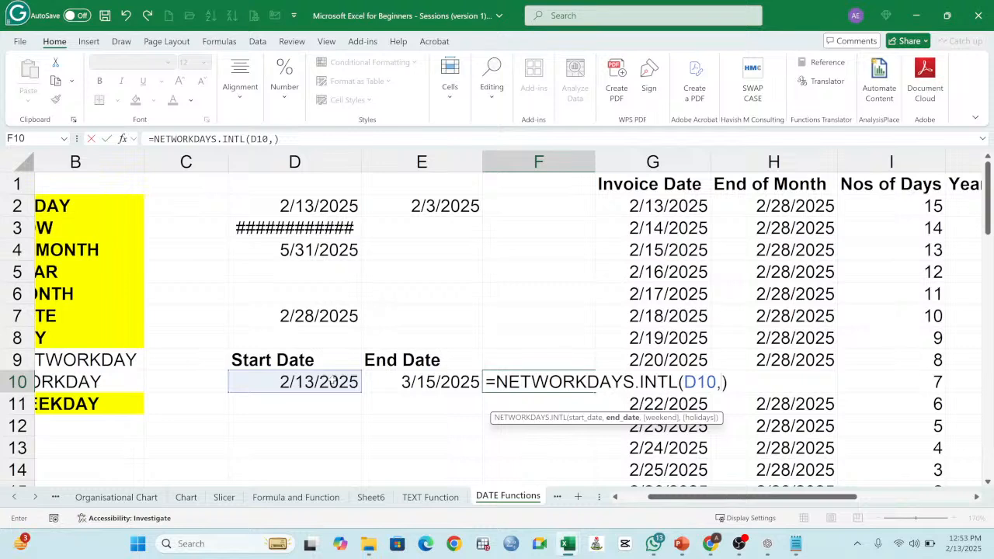
left_click(428, 380)
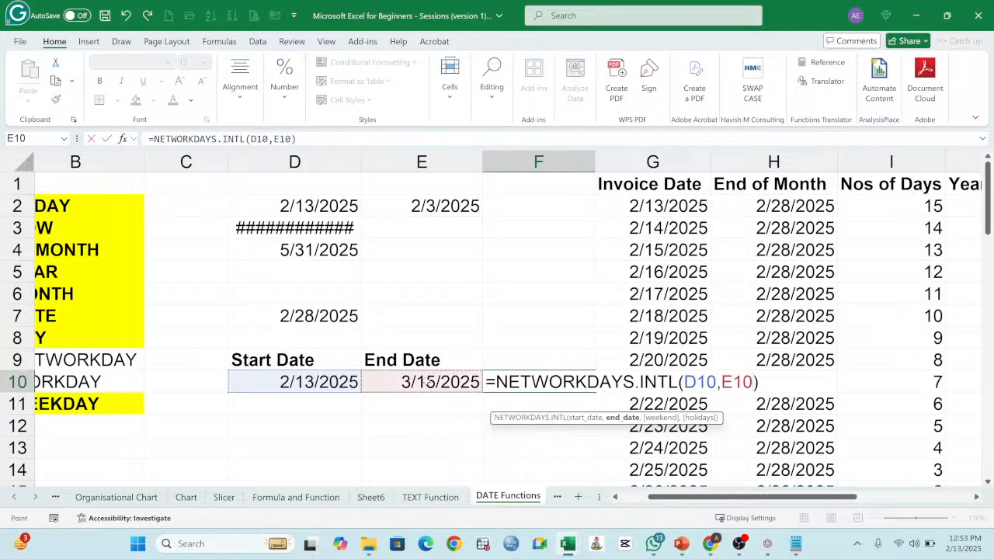
Step: Add the weekend option 1 - Saturday, Sunday to the F10 formula and commit it
type(",")
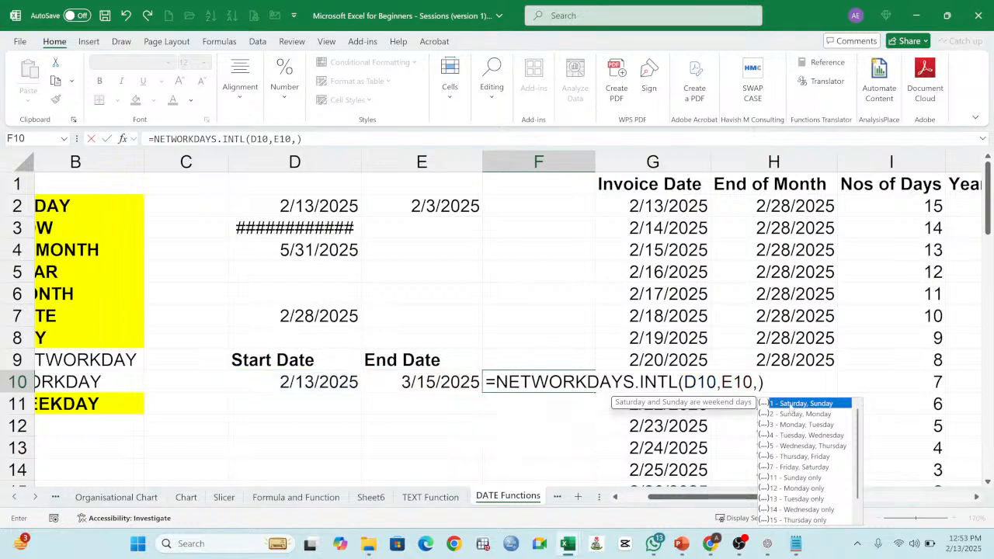
double_click(790, 405)
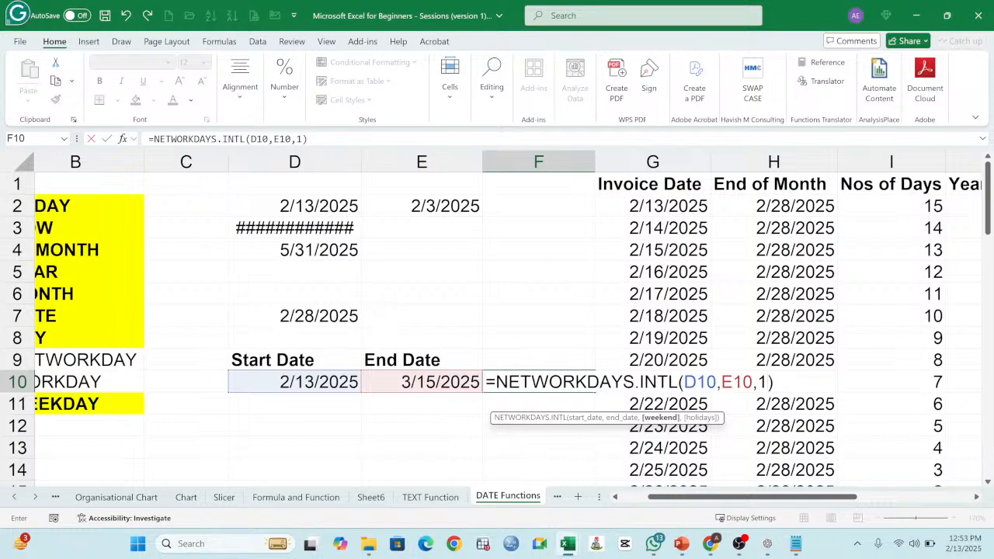
key("Return")
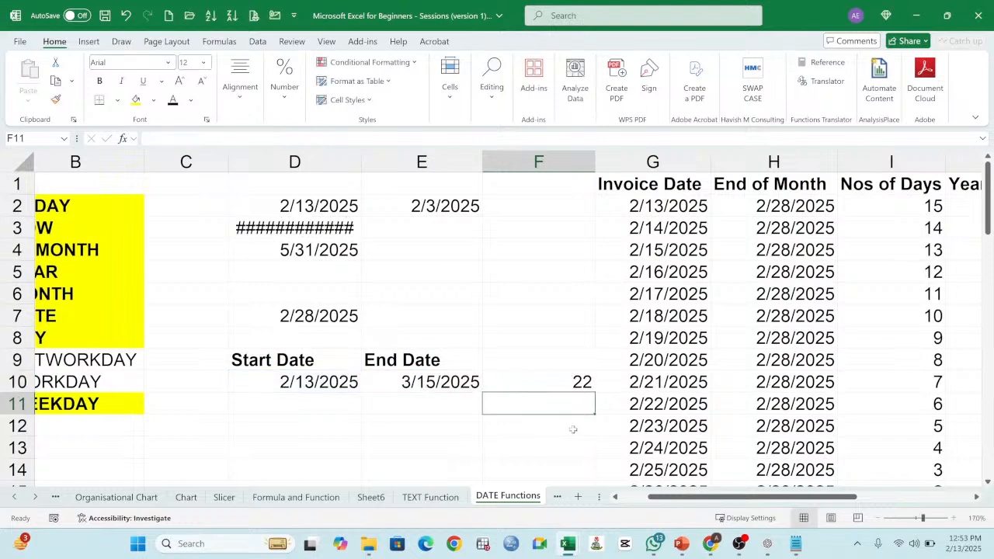
left_click(570, 385)
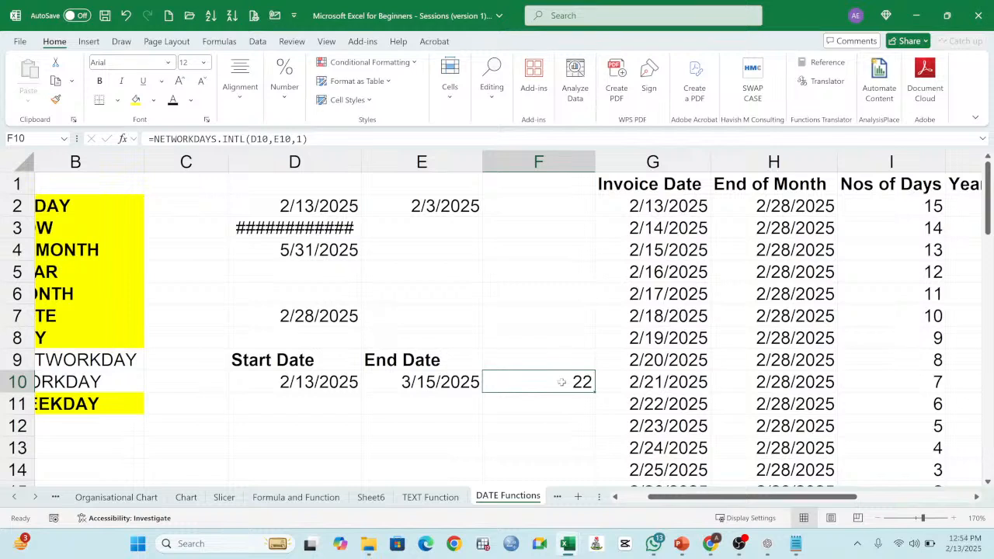
key("Down")
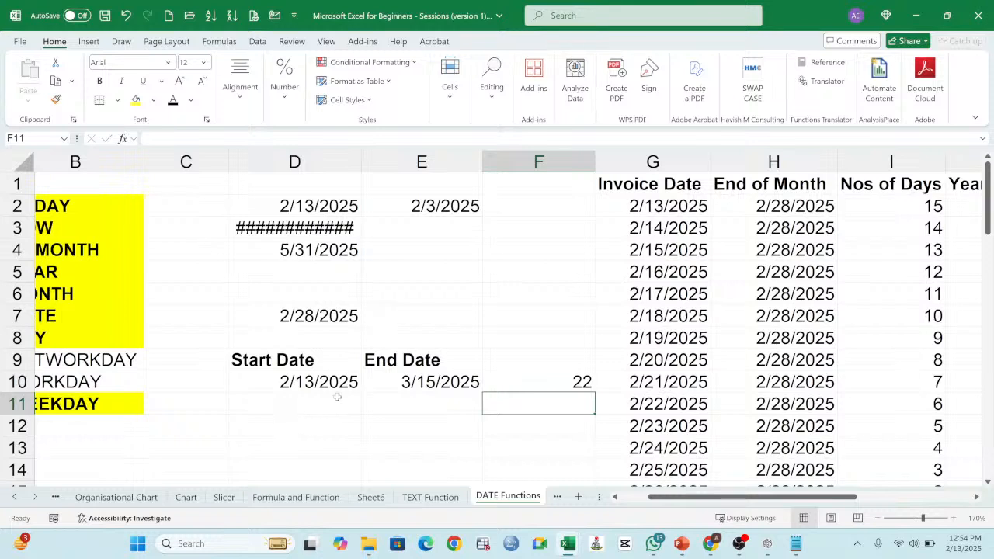
Step: Copy the start and end date block D9:E10 and paste it as values only at D12
left_click_drag(280, 369, 411, 386)
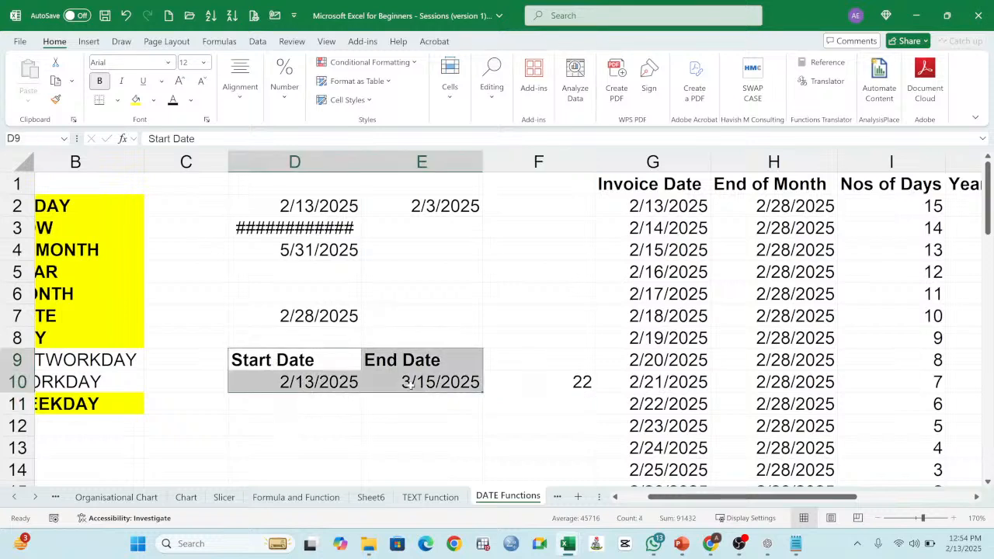
left_click(55, 80)
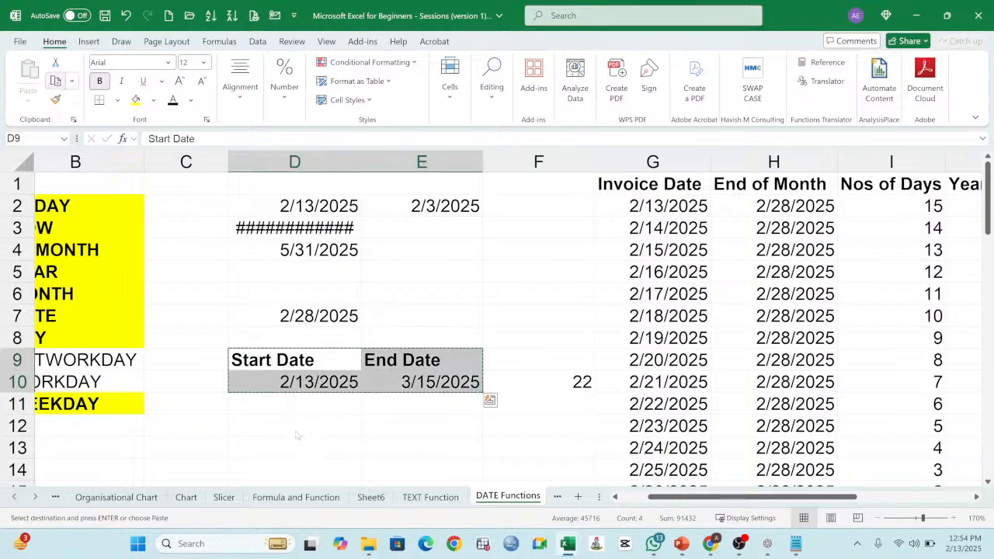
left_click(294, 404)
left_click(289, 426)
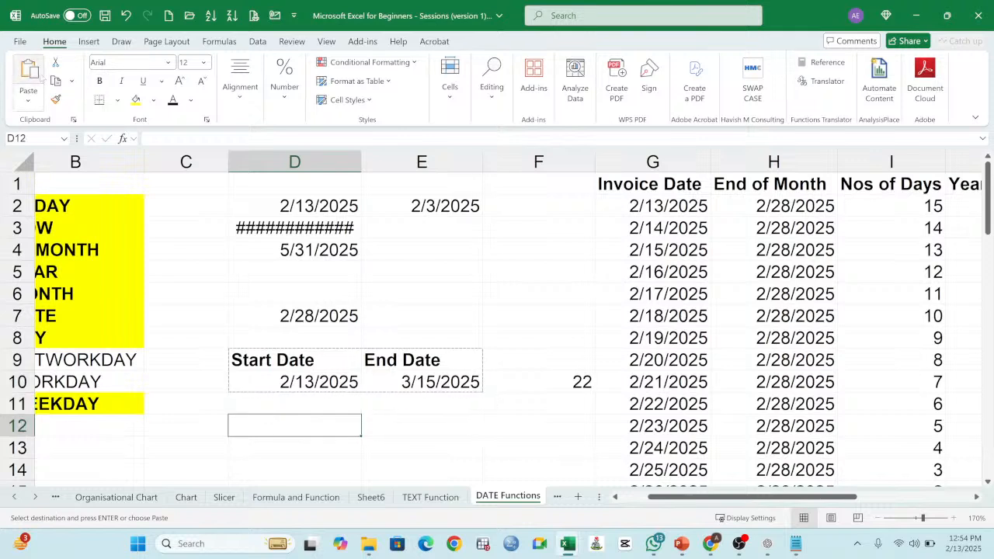
left_click(28, 100)
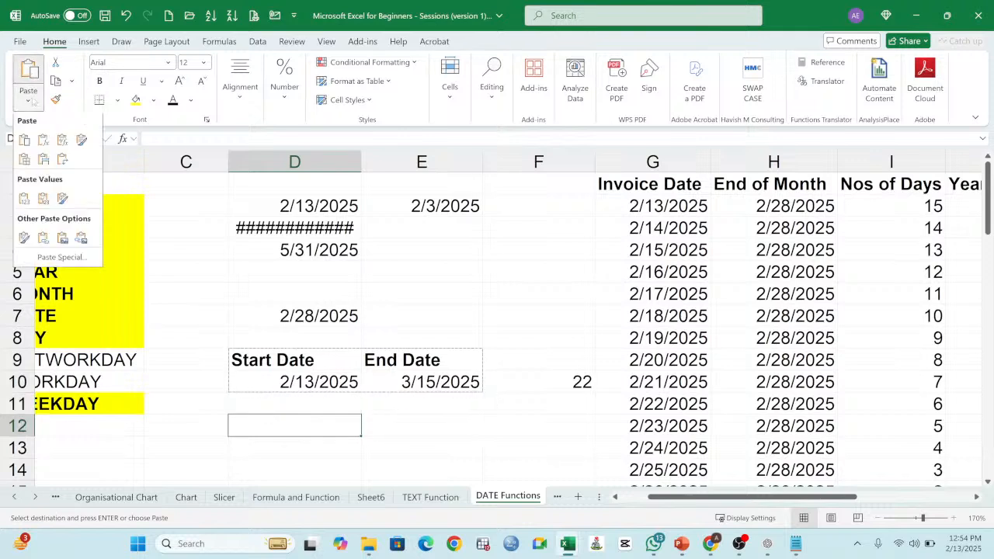
left_click(24, 201)
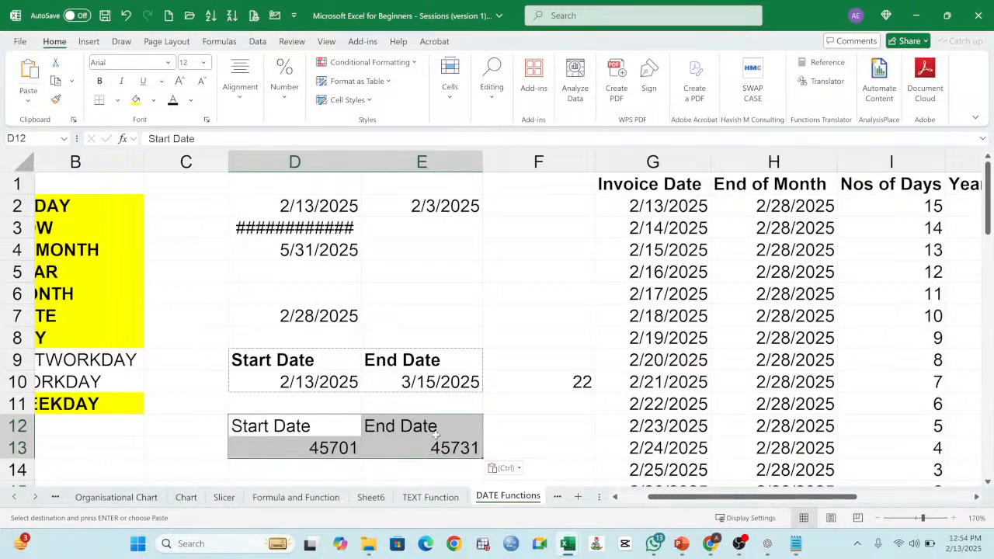
scroll(497, 410, "down", 1)
key("Escape")
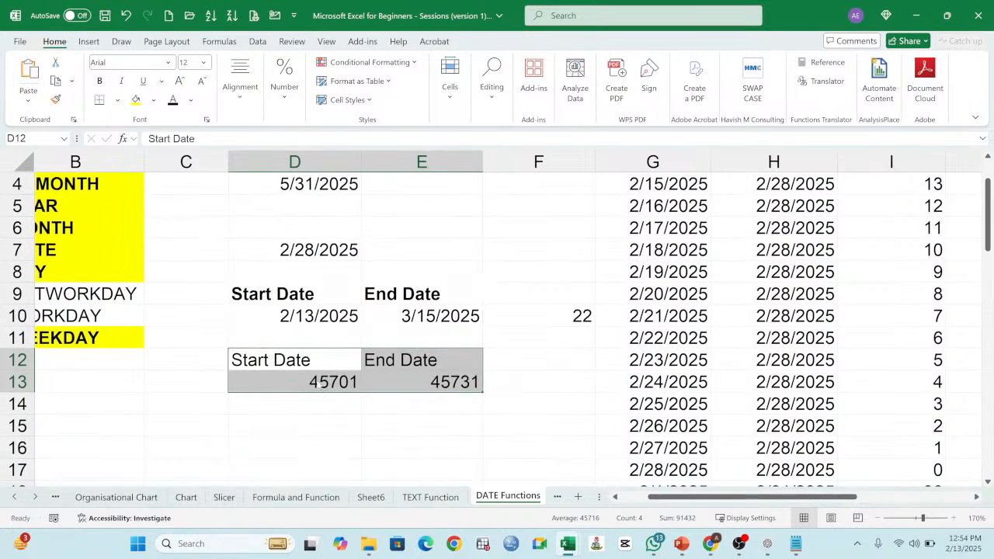
Step: Format the pasted values in D13:E13 as Short Date
left_click(316, 382)
left_click_drag(316, 382, 401, 388)
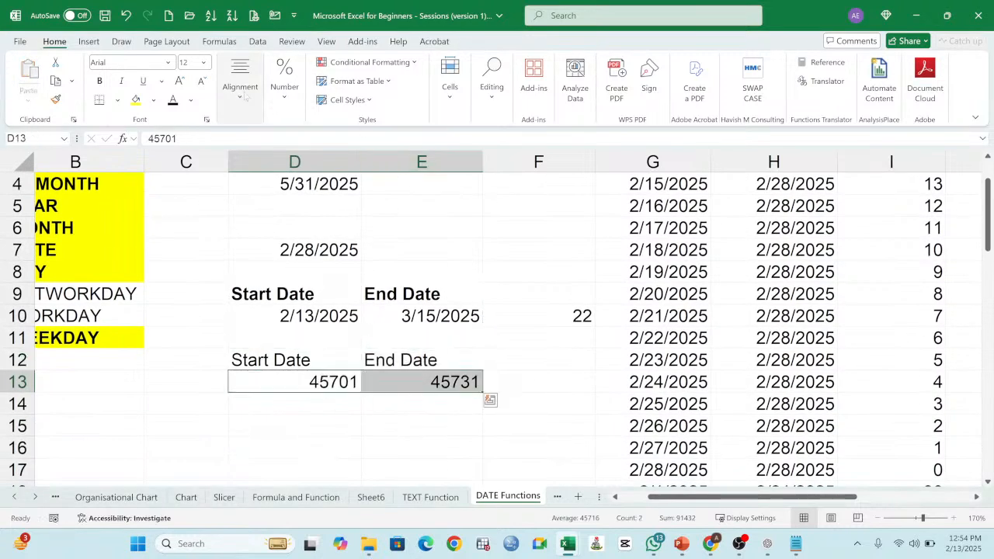
left_click(284, 89)
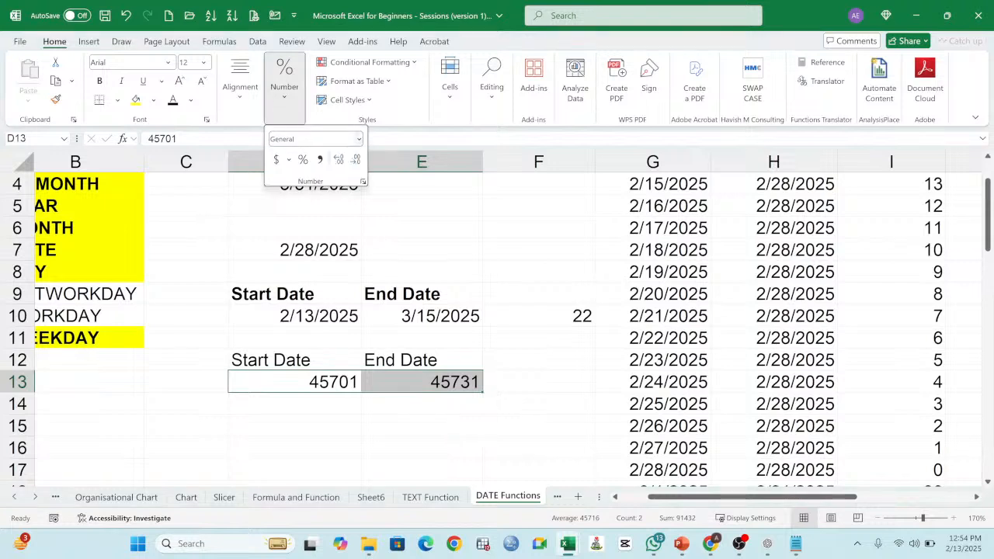
left_click(358, 139)
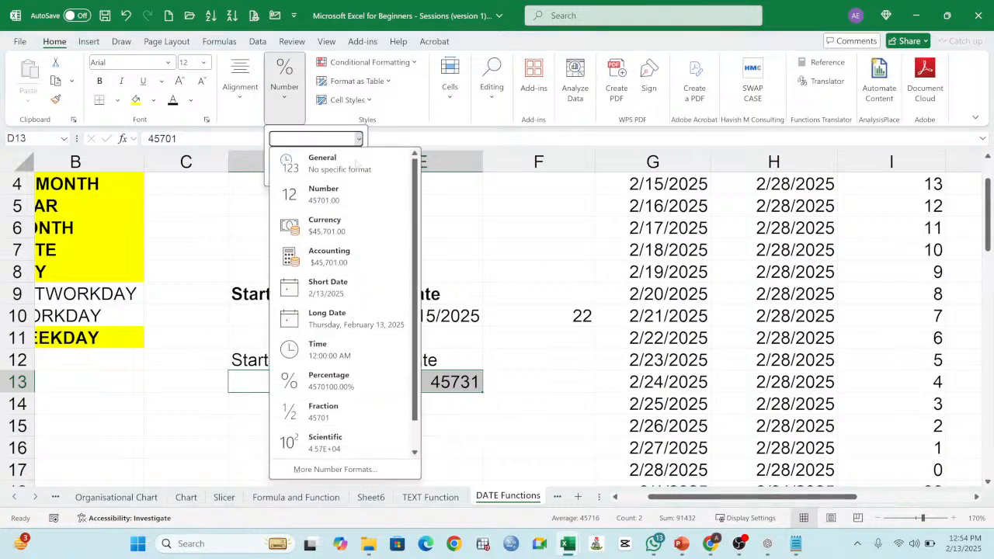
left_click(339, 293)
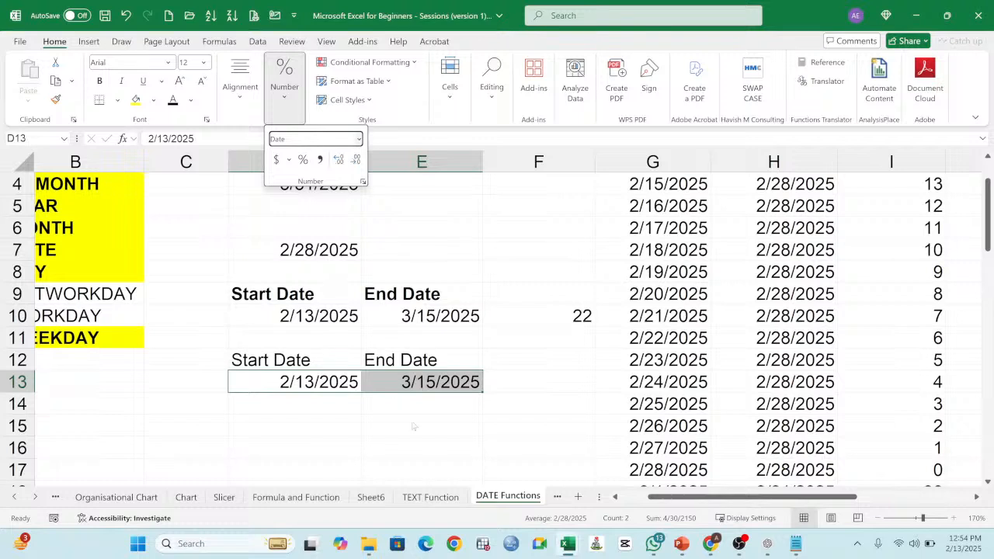
left_click(514, 378)
left_click(525, 377)
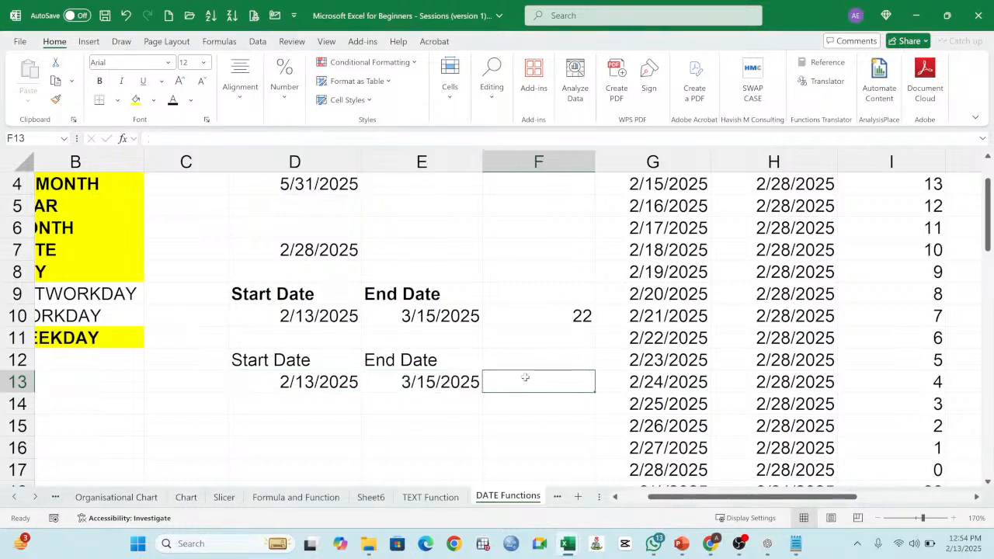
type("=")
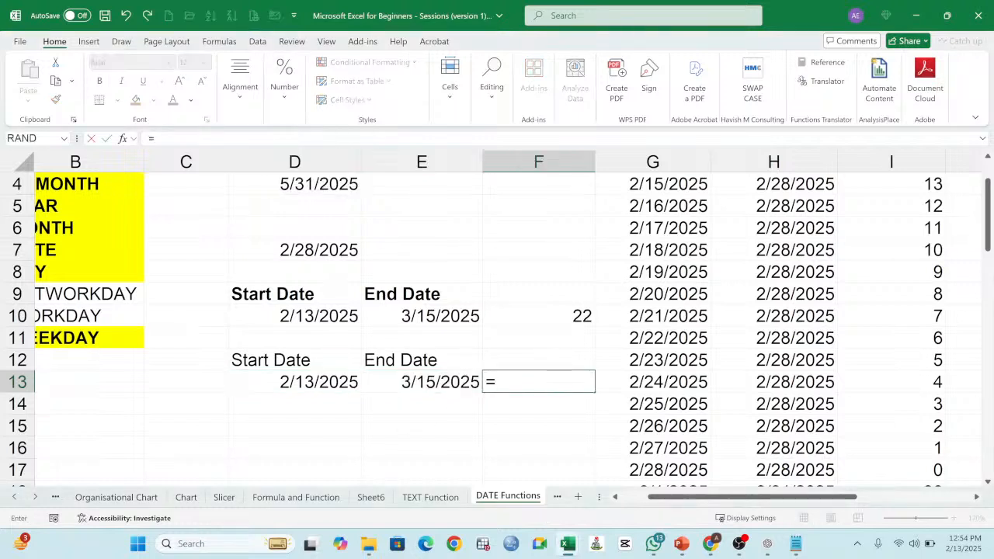
type("WORK")
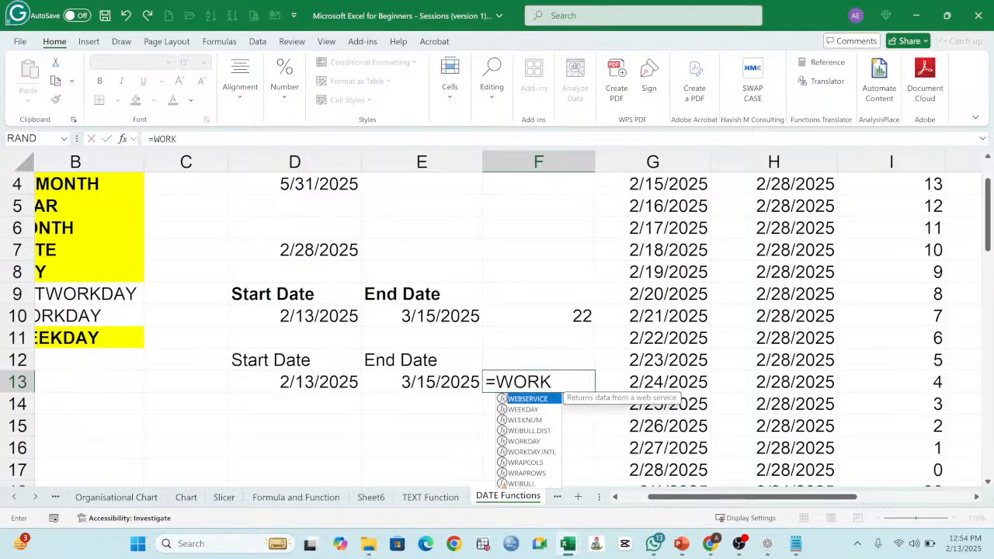
type("DAYS")
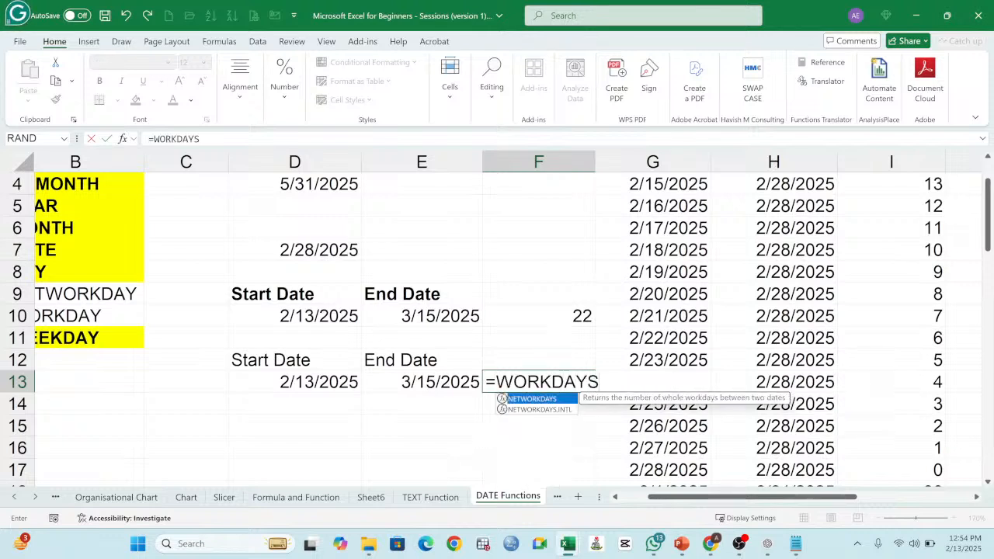
type("(")
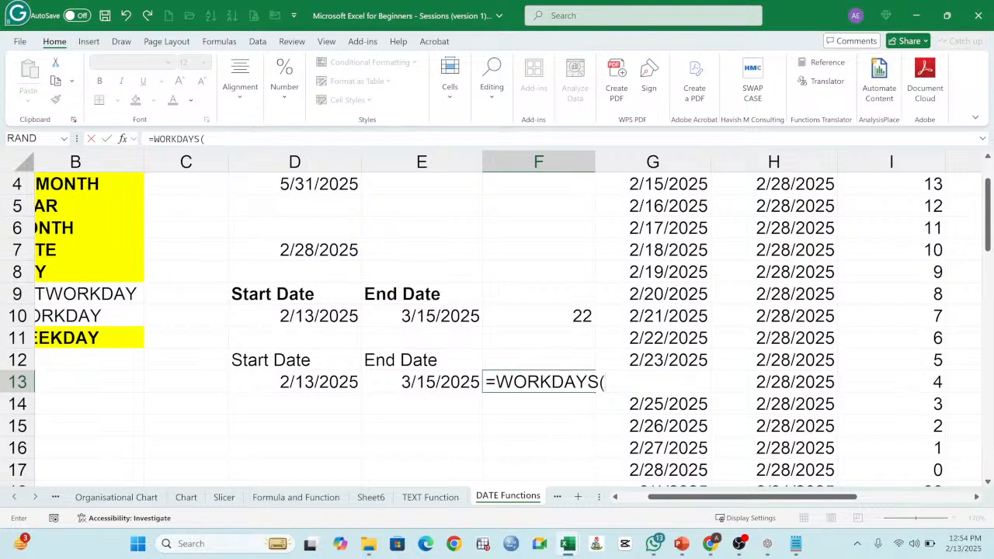
key("BackSpace")
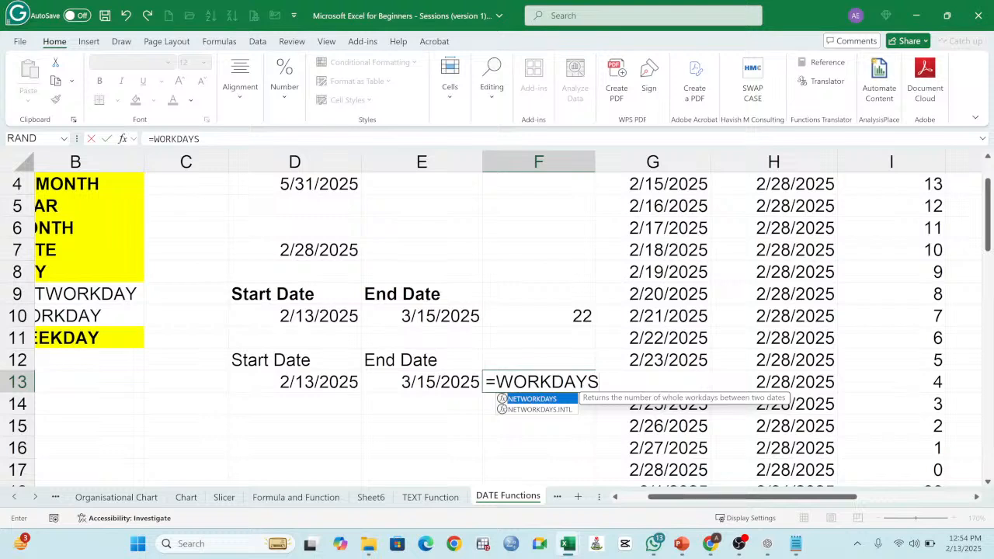
key("BackSpace")
key("BackSpace")
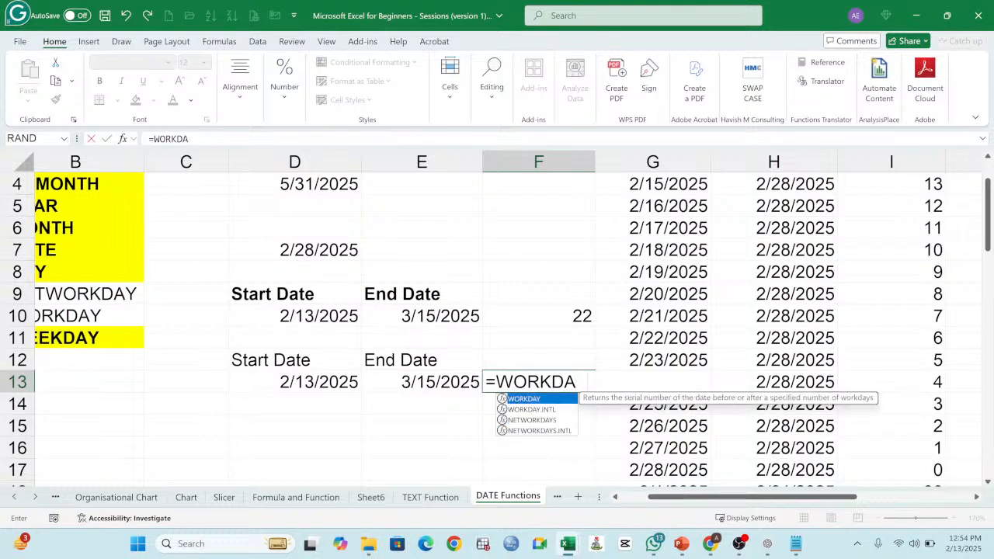
type("Y(")
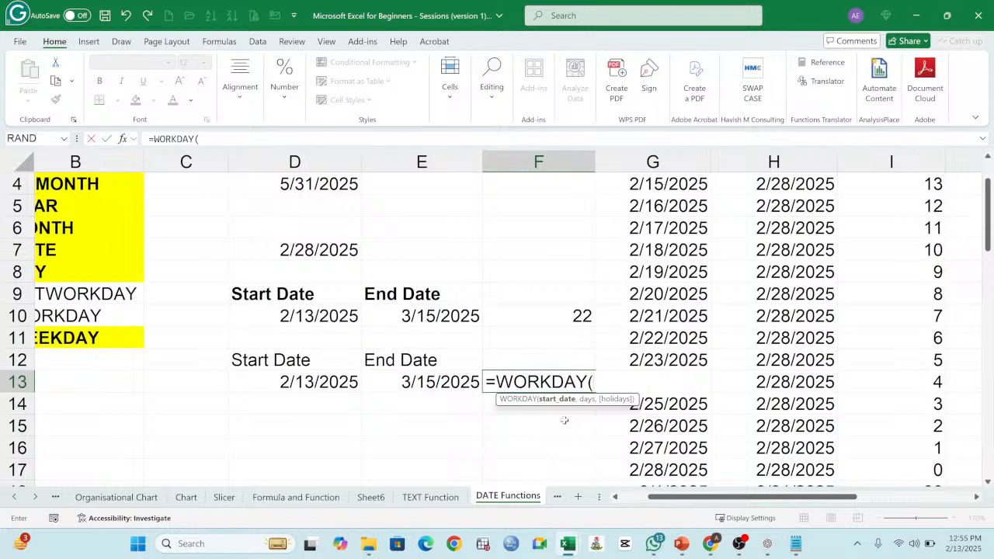
key("Escape")
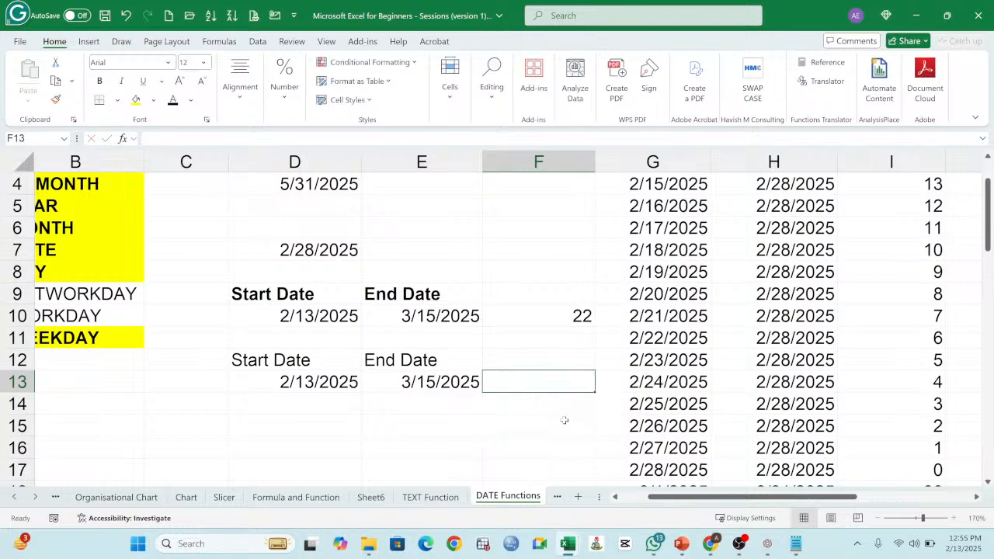
Step: Make the Start Date heading in D12 bold
left_click(395, 359)
left_click(289, 362)
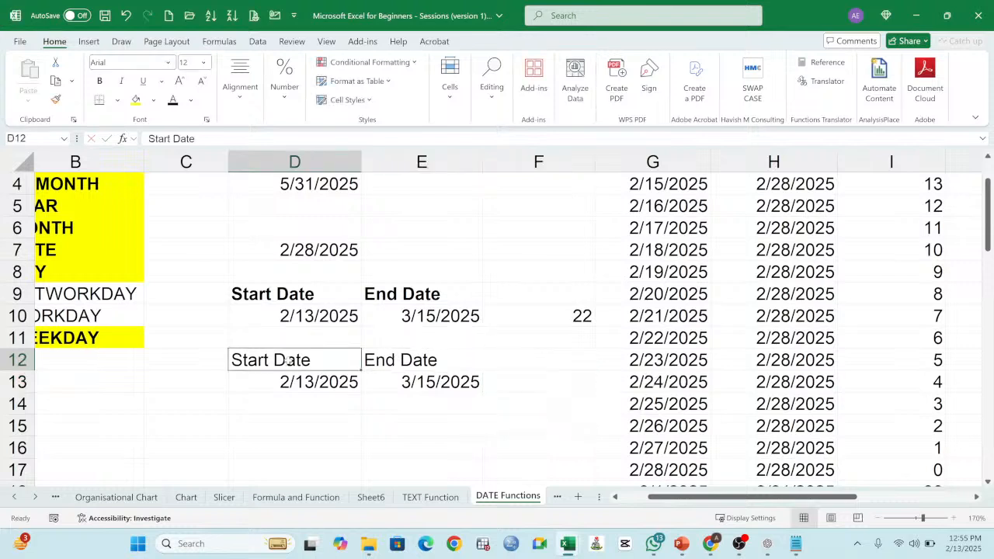
left_click(99, 80)
Step: Replace the End Date heading in E12 with No of Days
left_click(419, 359)
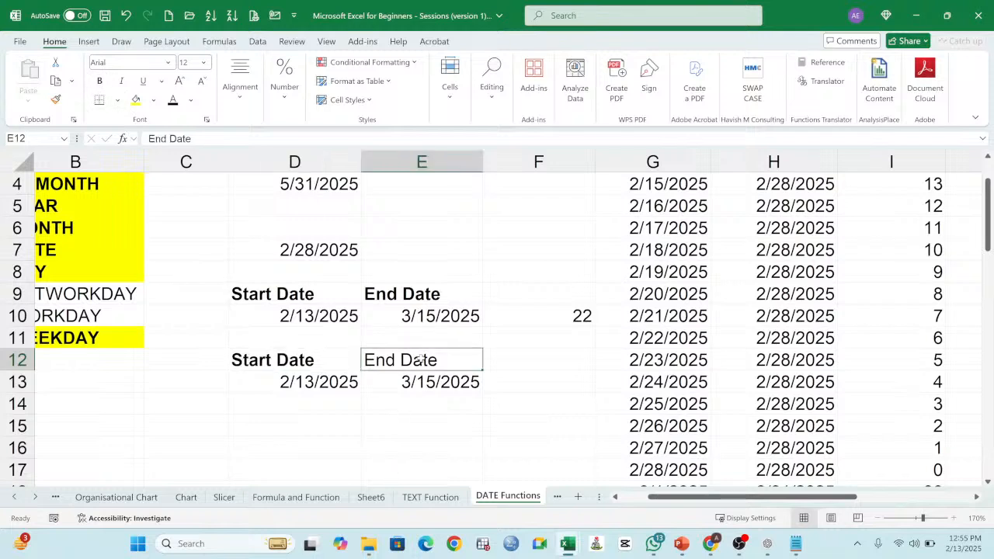
type("N")
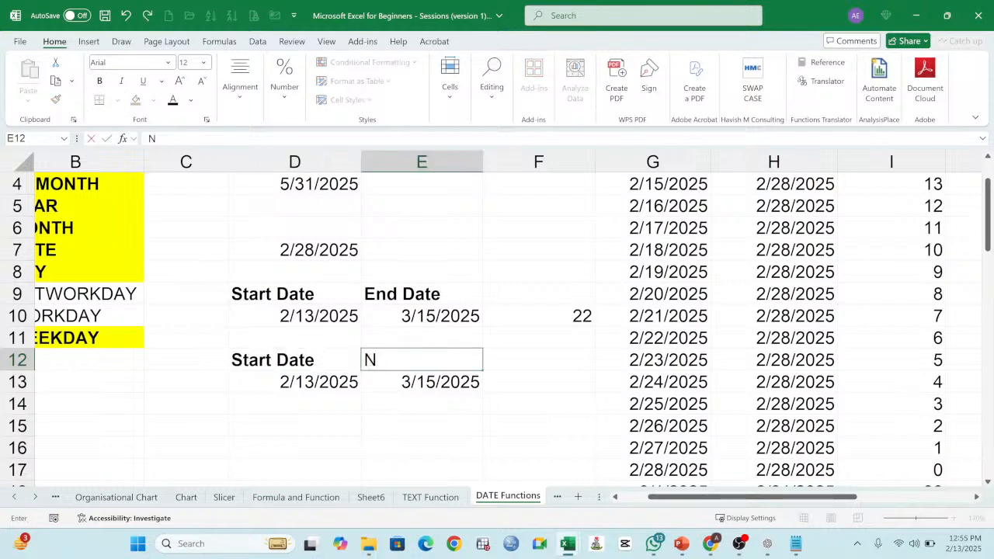
type("U")
key("BackSpace")
key("BackSpace")
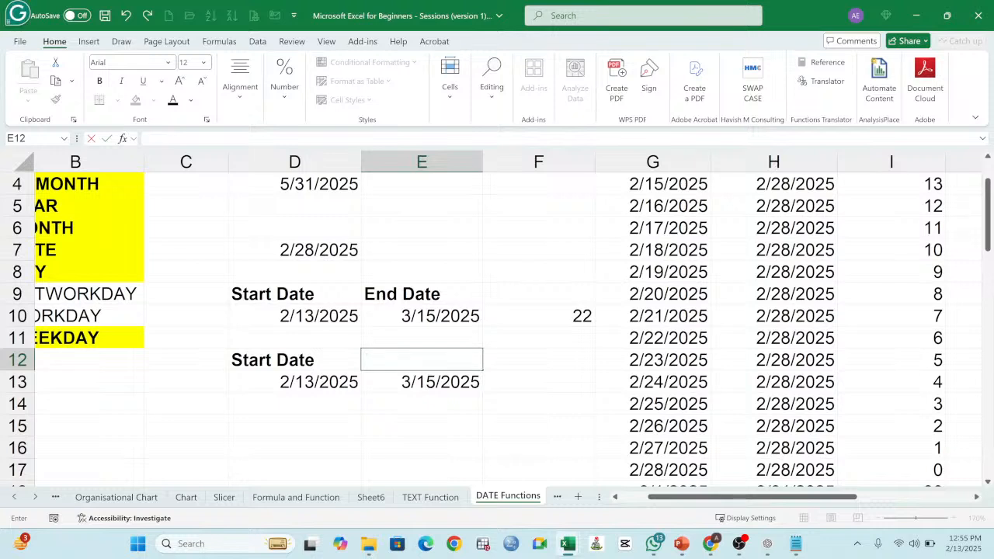
type("No of Days")
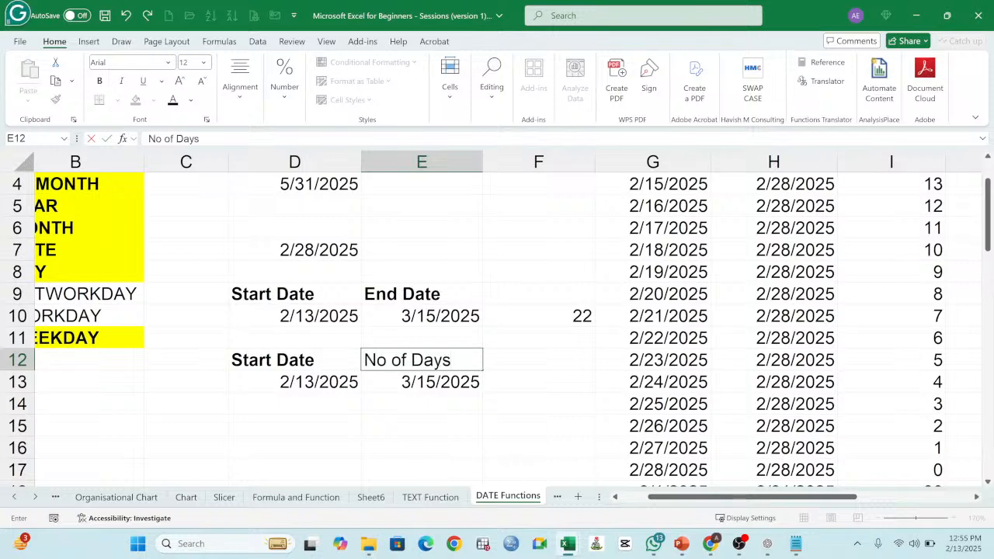
key("Return")
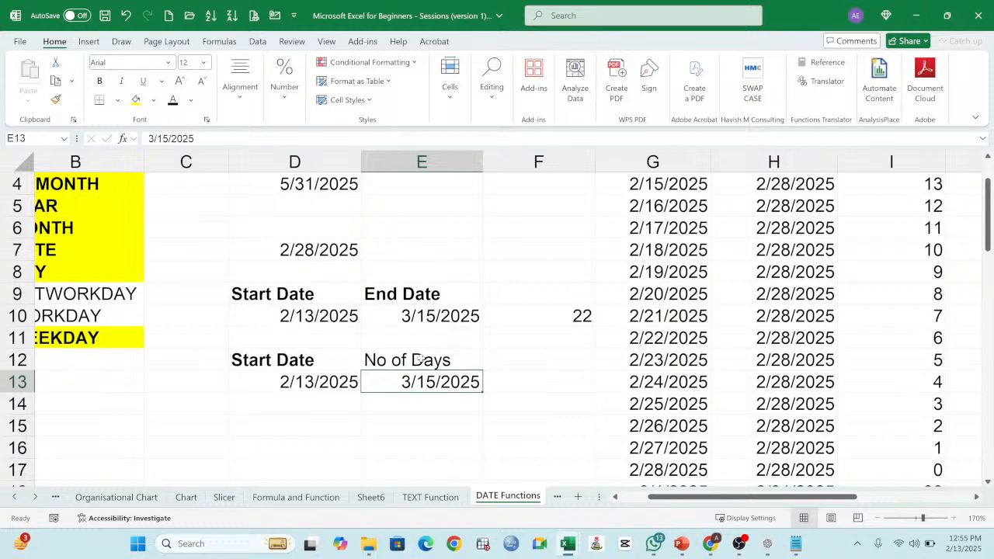
Step: Enter 34 in E13 under No of Days and set the cell's number format to General
type("34")
key("Return")
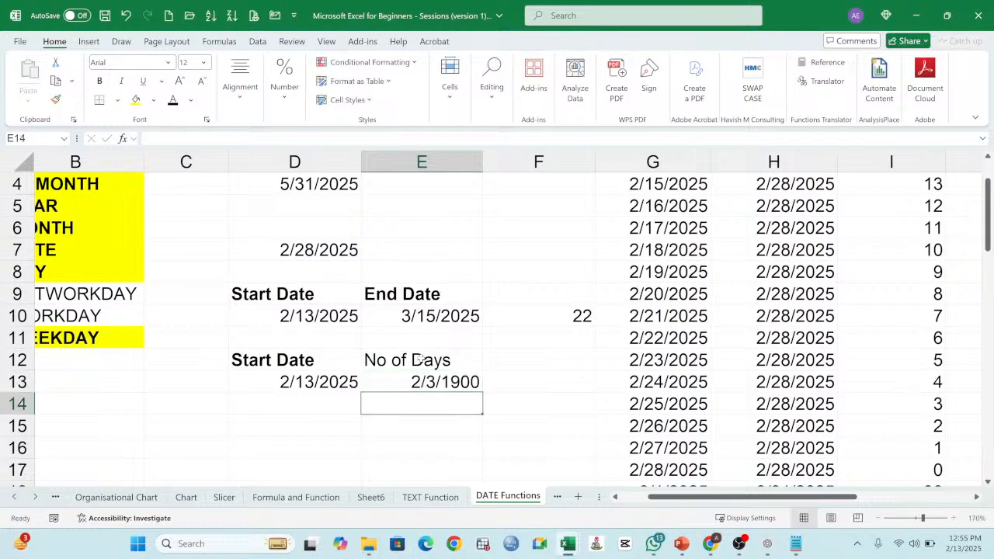
left_click(442, 388)
left_click_drag(337, 106, 310, 107)
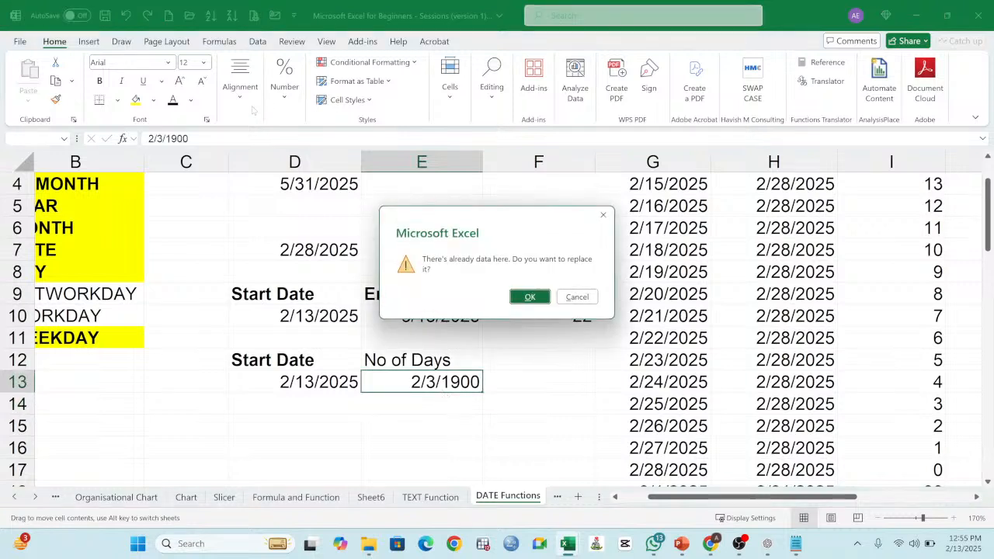
left_click(576, 297)
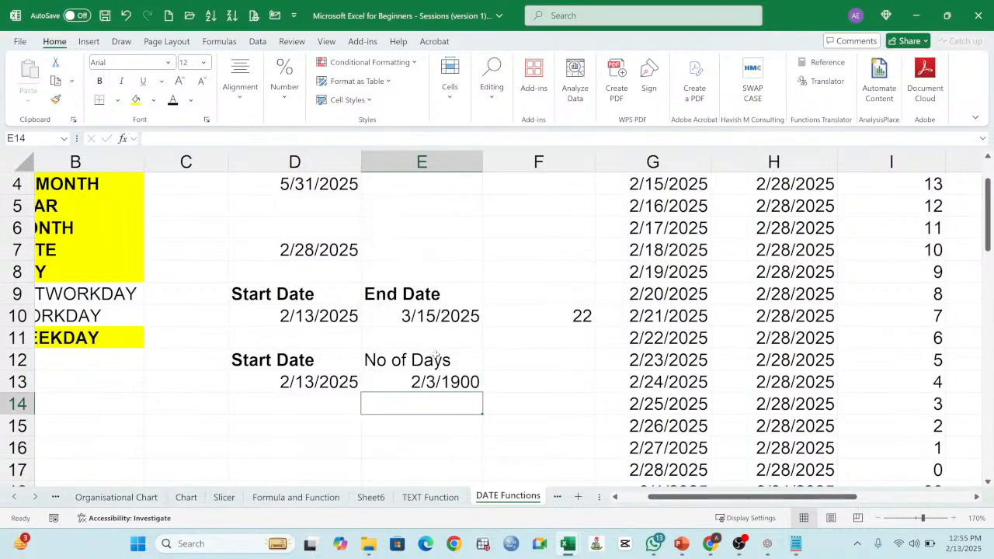
left_click(431, 381)
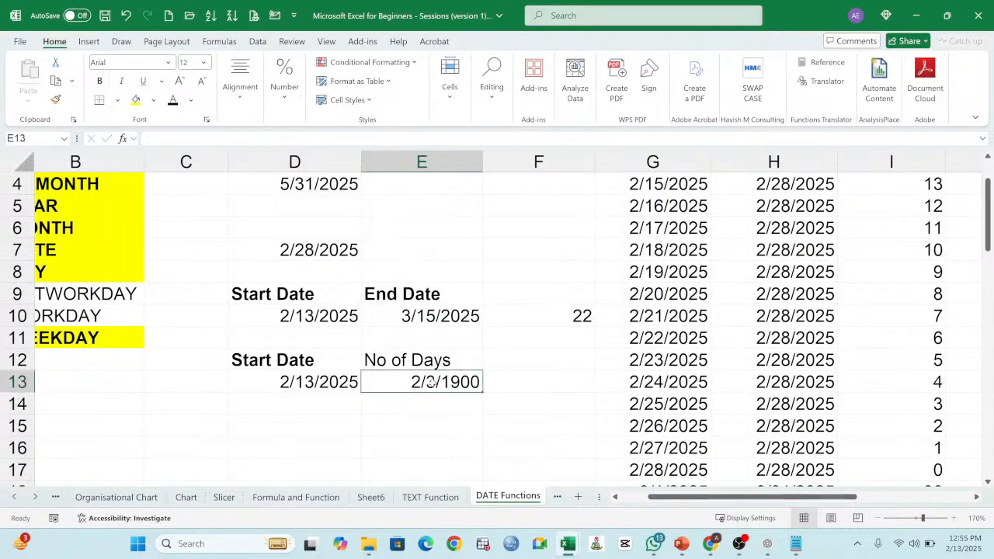
left_click(284, 83)
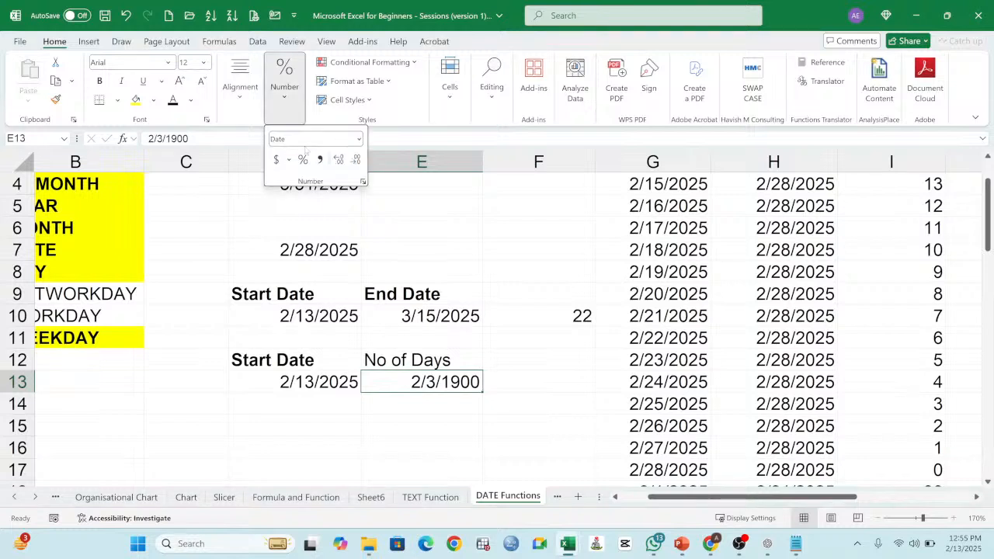
left_click(359, 140)
left_click(335, 201)
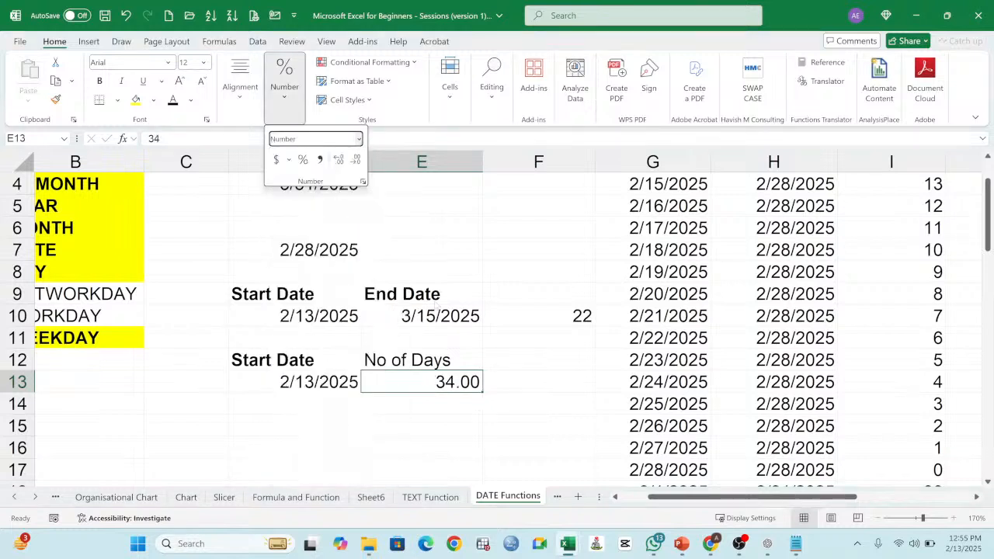
left_click(359, 139)
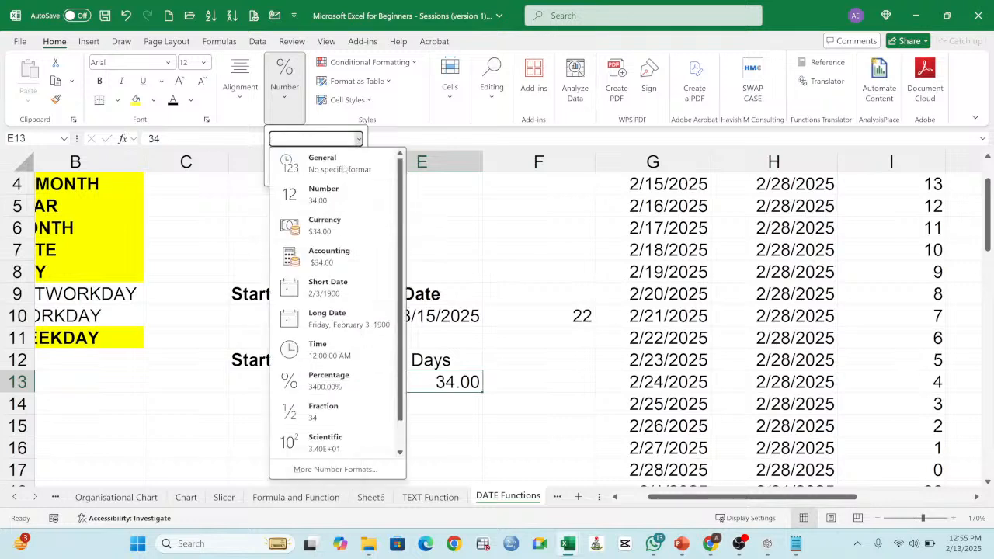
left_click(318, 162)
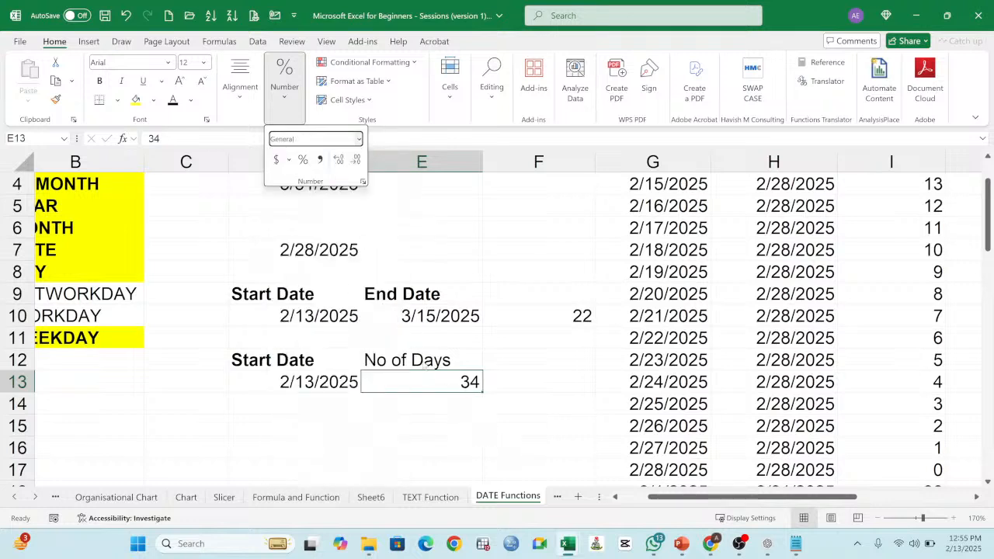
Step: Fill the start date in D13 down as a daily series through D16
left_click(327, 380)
left_click(323, 381)
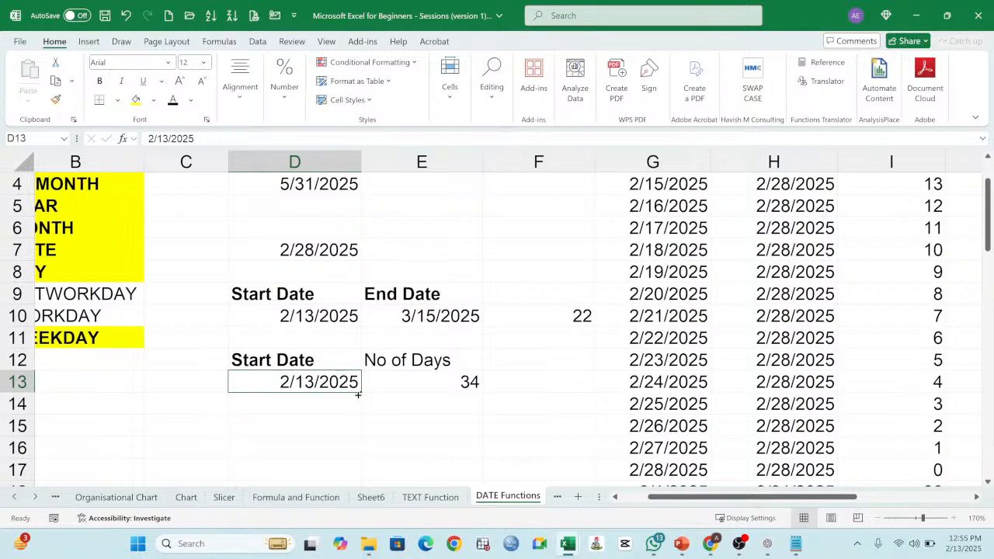
left_click_drag(360, 393, 357, 458)
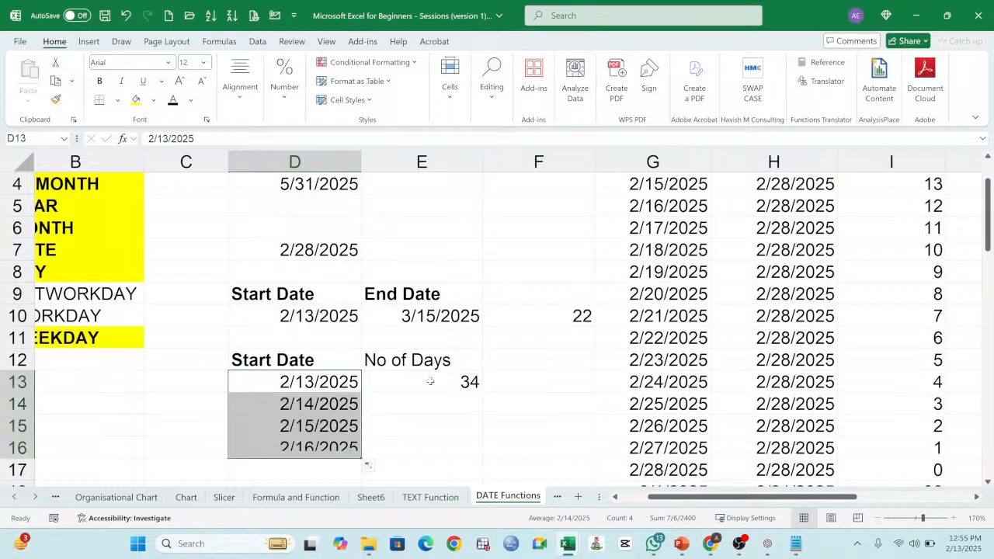
Step: Enter 23, 45 and 33 in E14:E16 and make the No of Days heading in E12 bold
left_click(451, 381)
left_click(460, 409)
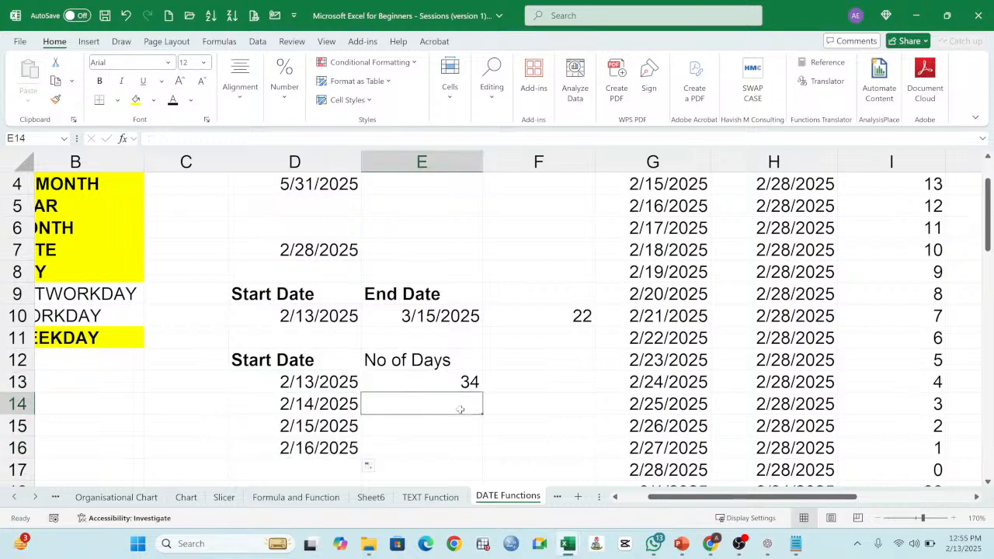
type("23")
key("Return")
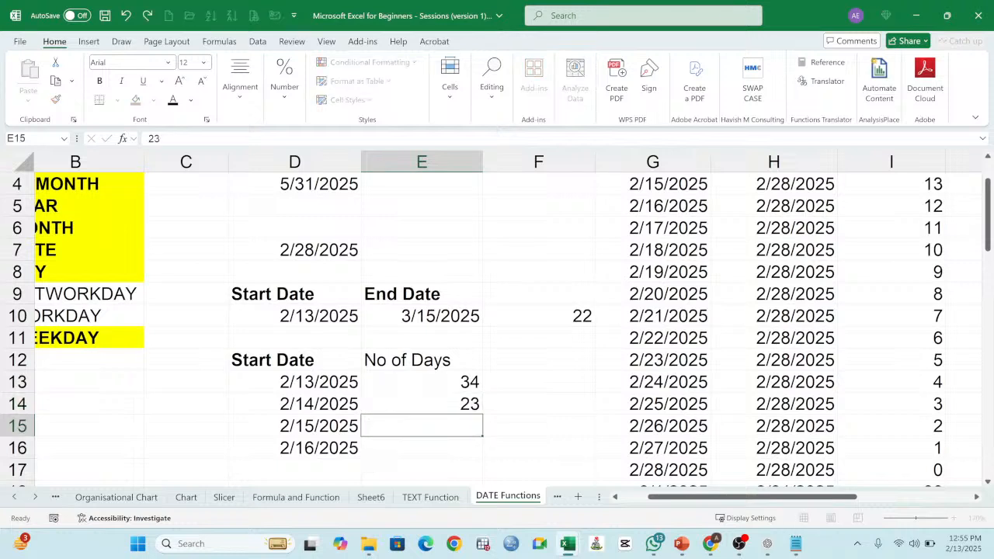
type("45")
key("Return")
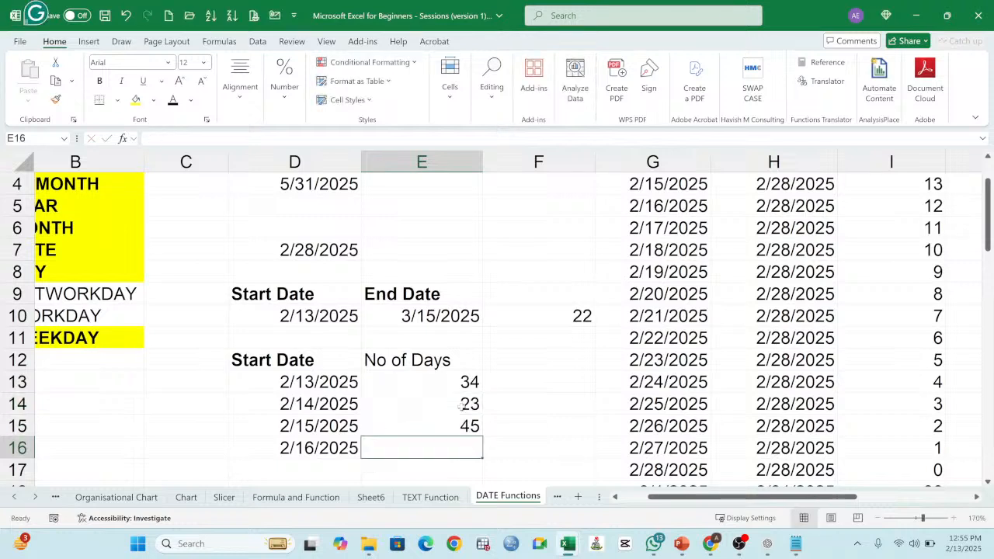
type("33")
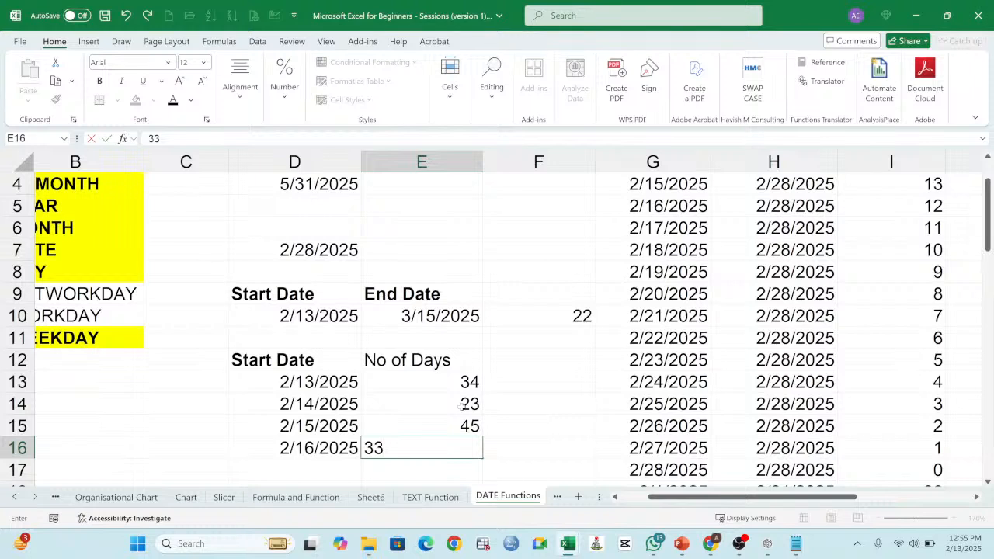
key("Return")
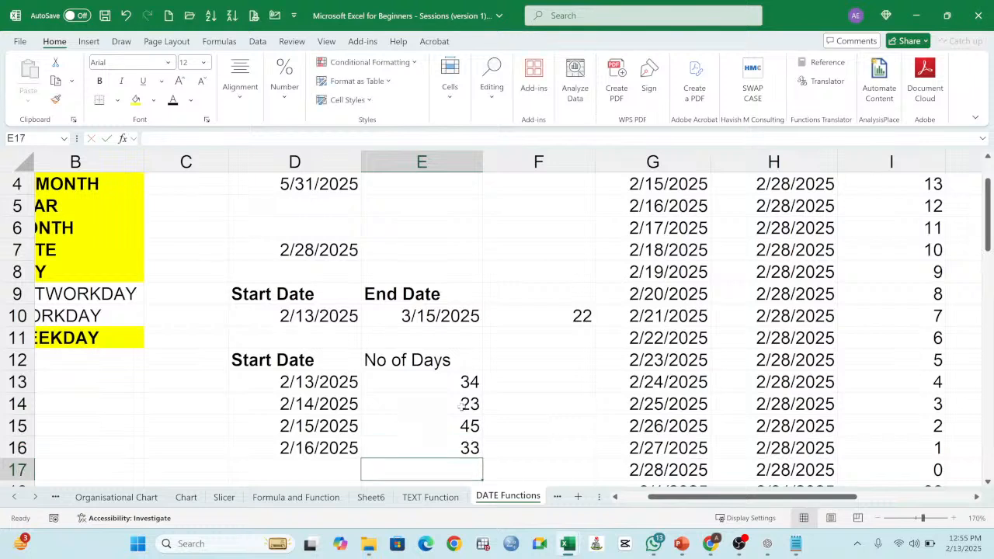
left_click(428, 359)
left_click(100, 81)
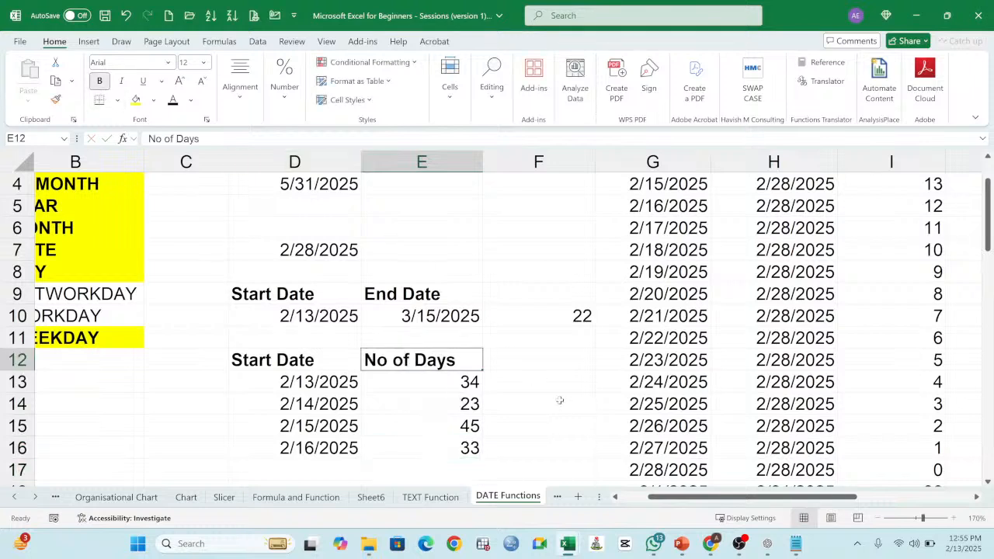
left_click(522, 379)
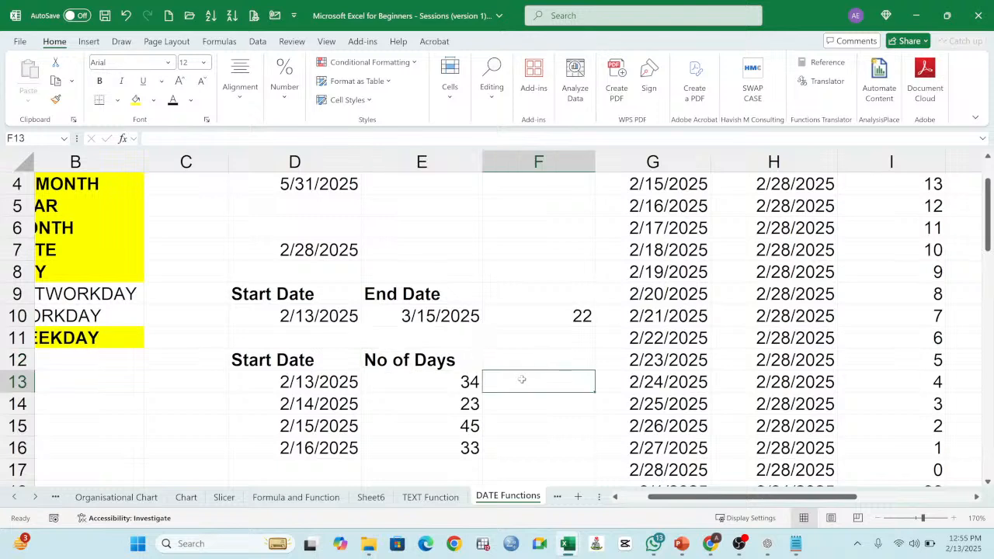
type("=")
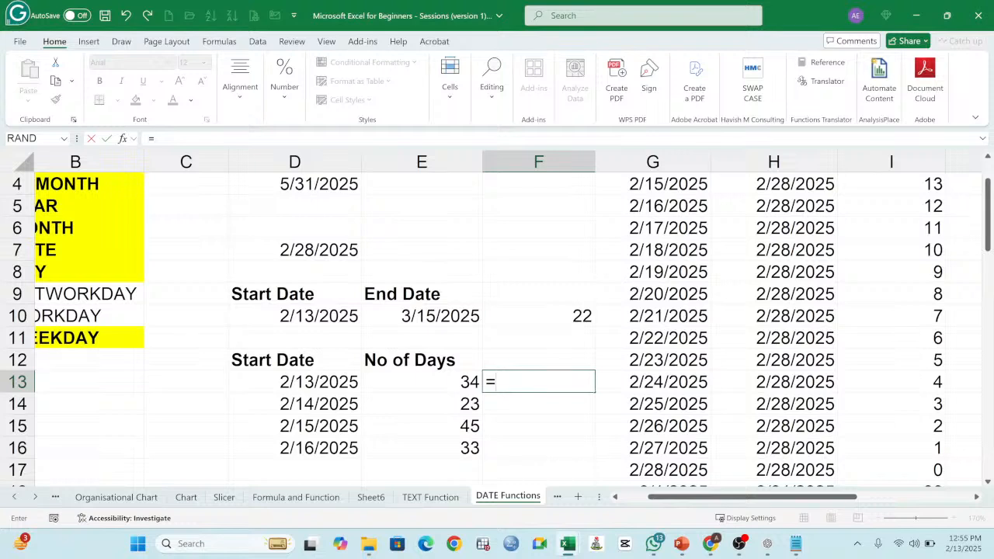
key("Escape")
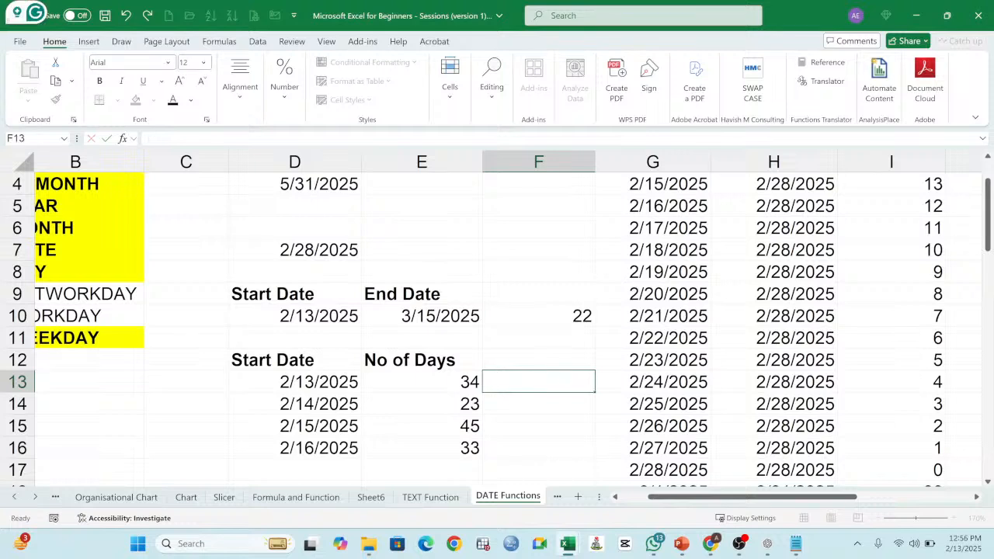
Step: Enter the heading End Date in F12 and make it bold
key("Up")
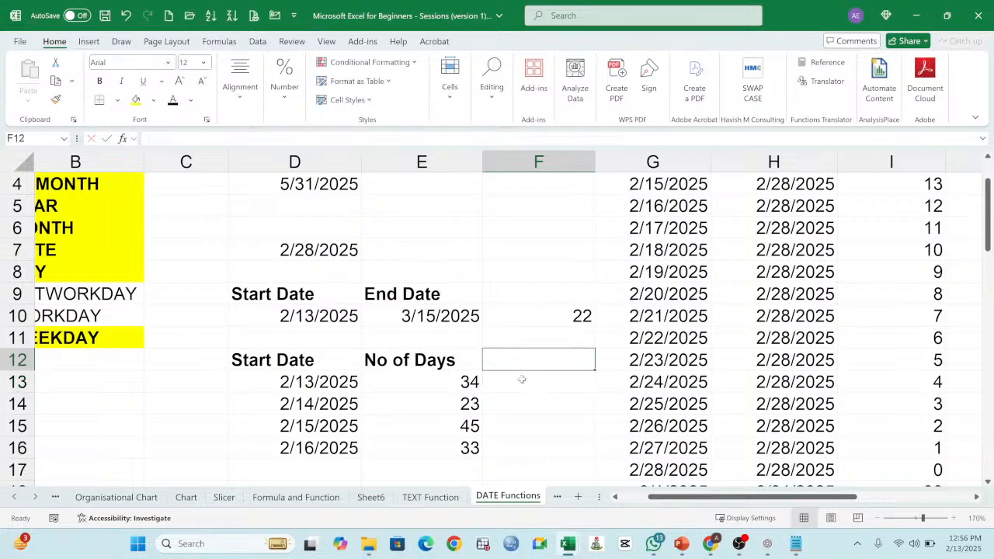
type("End Date")
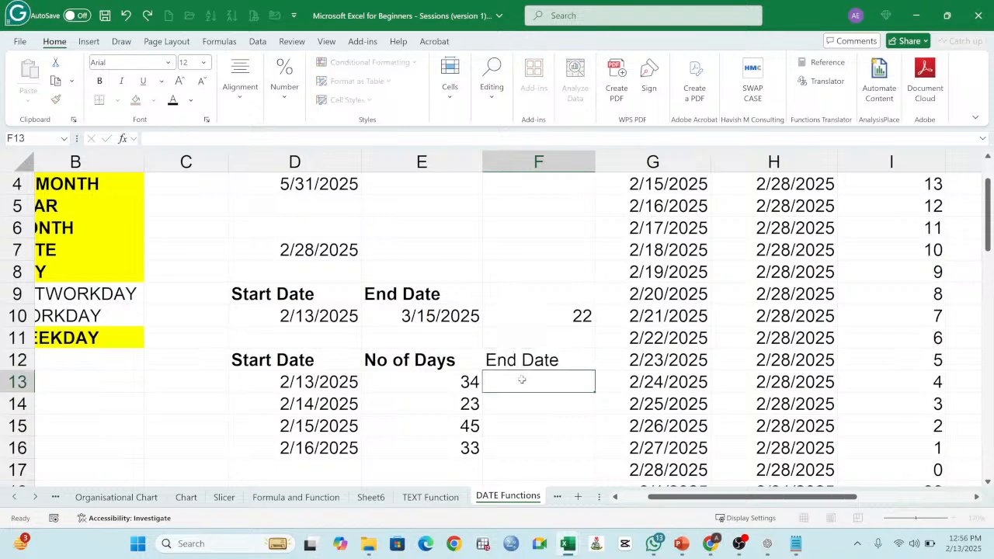
key("ctrl+Return")
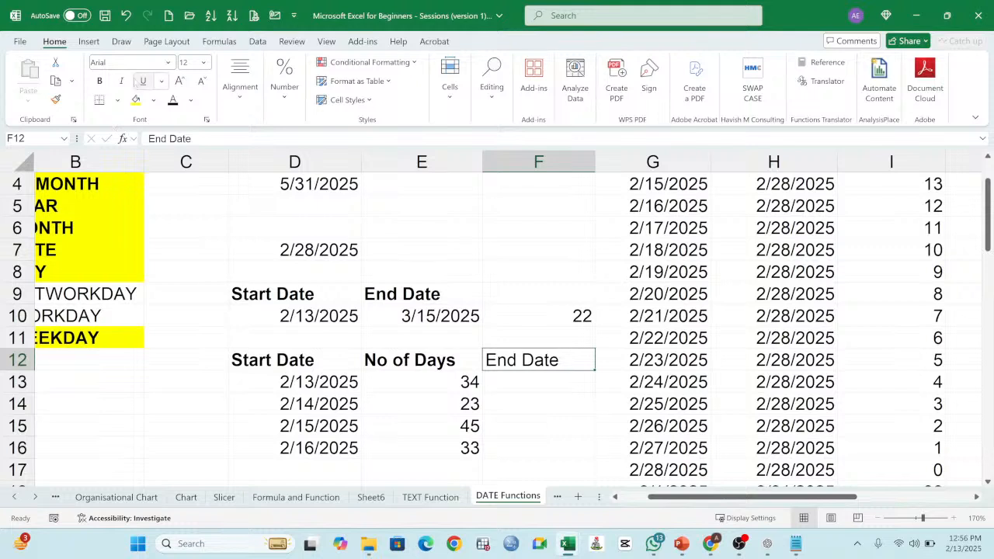
left_click(99, 81)
Step: Compare the Start Date and No of Days headings in row 12 with the Start Date and End Date block and result in D9:F10
left_click(311, 363)
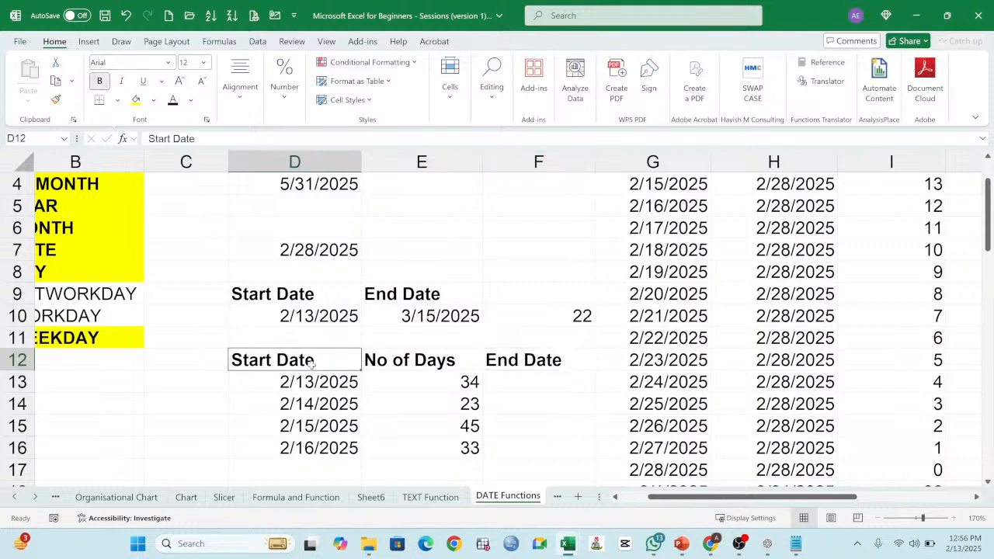
left_click(419, 360)
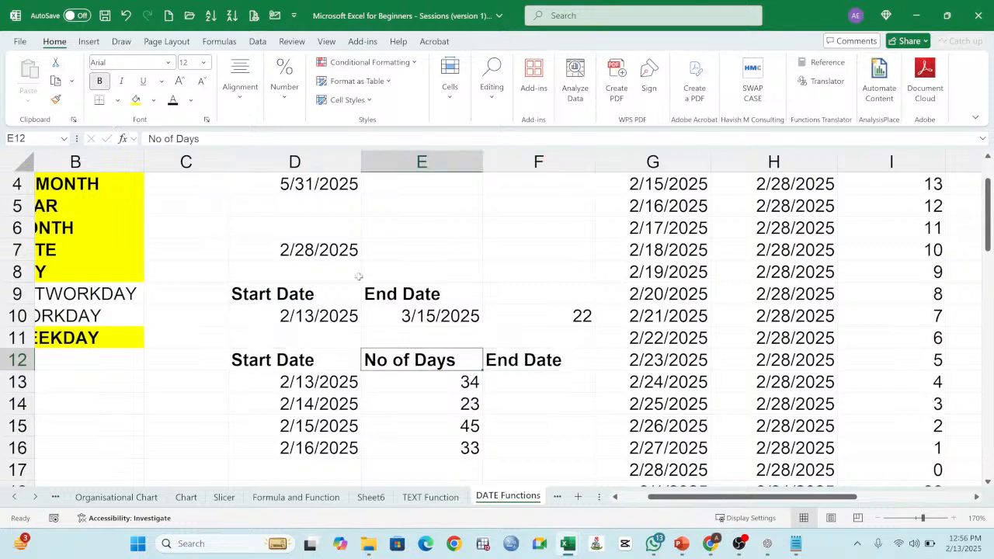
left_click_drag(333, 292, 449, 318)
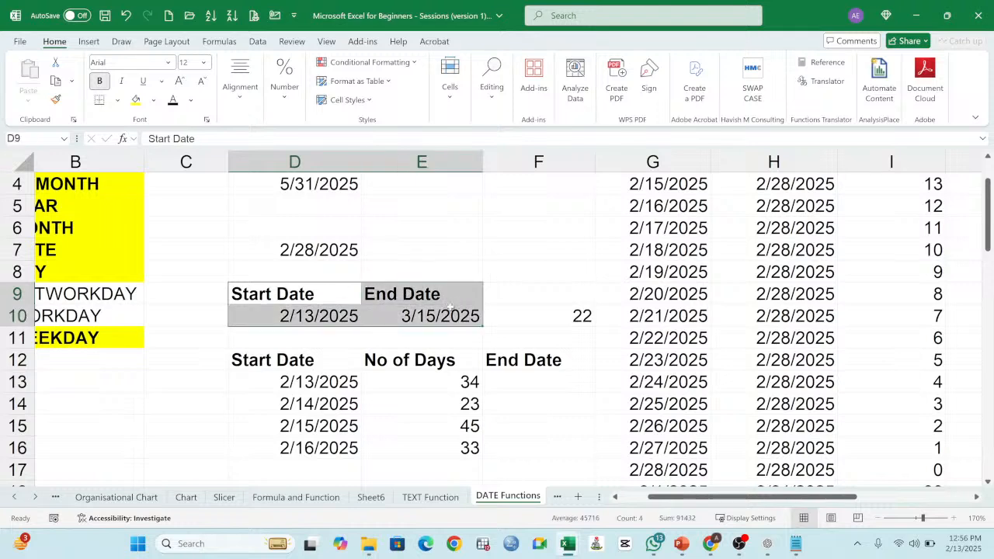
left_click(304, 293)
left_click(396, 294)
left_click(531, 310)
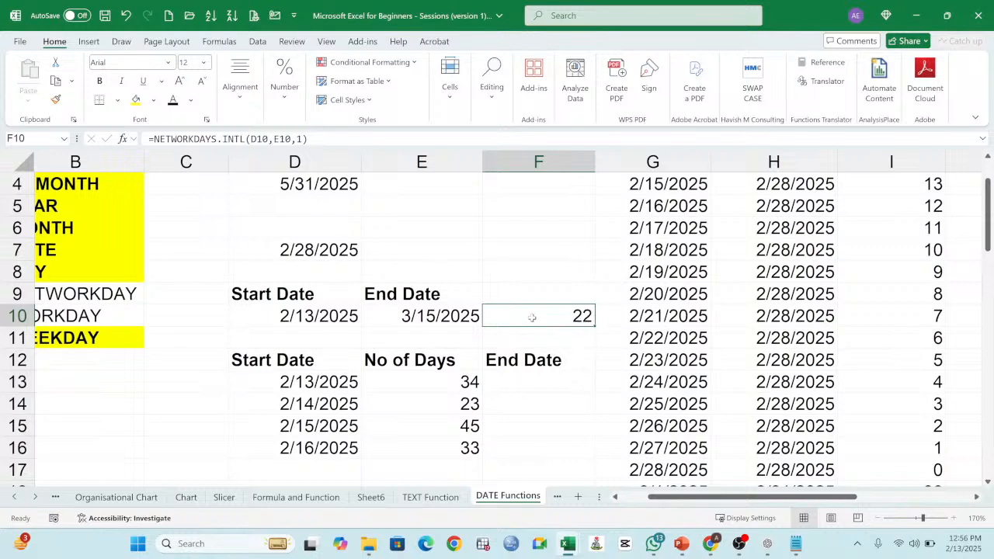
Step: Review the weekend options of the NETWORKDAYS.INTL formula in F10 and reselect 1 - Saturday, Sunday
double_click(573, 315)
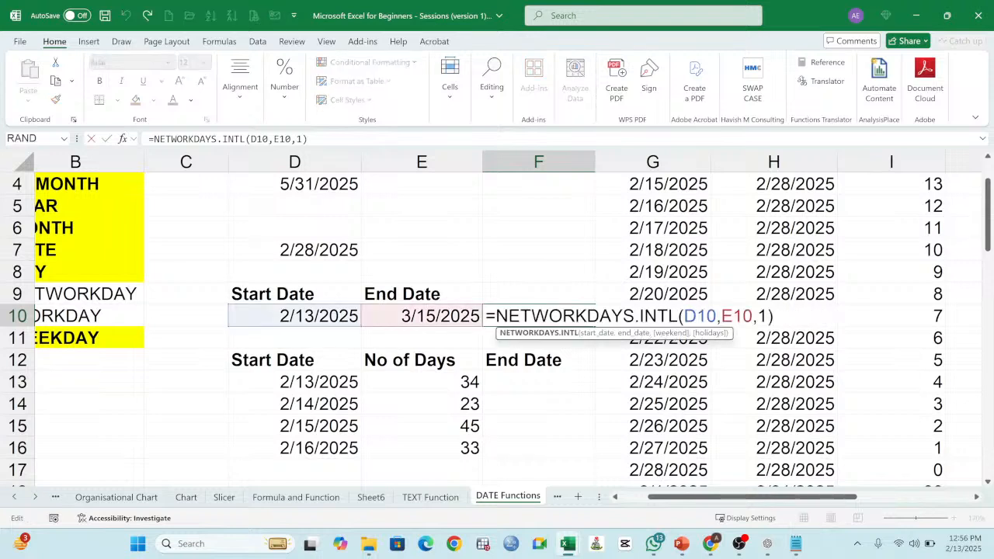
left_click(757, 316)
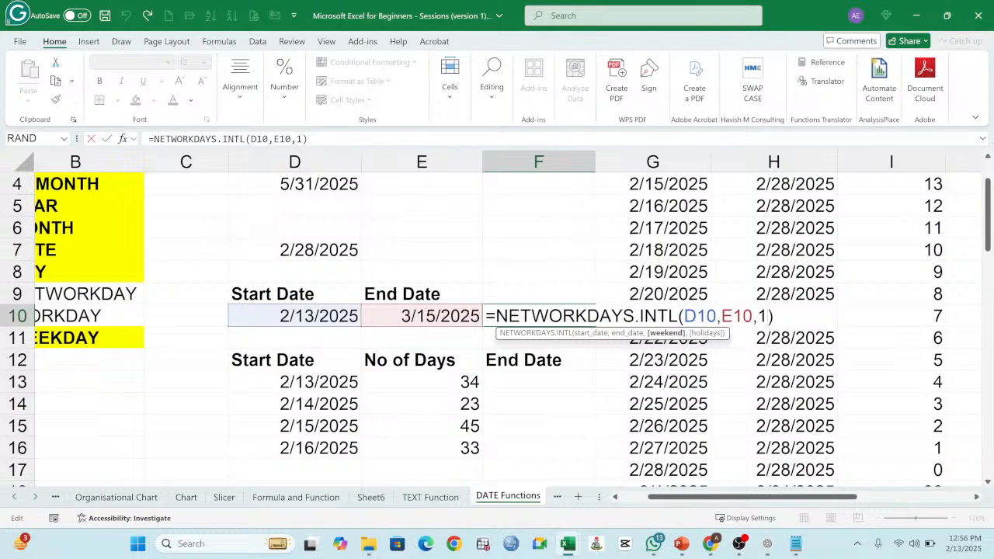
double_click(761, 316)
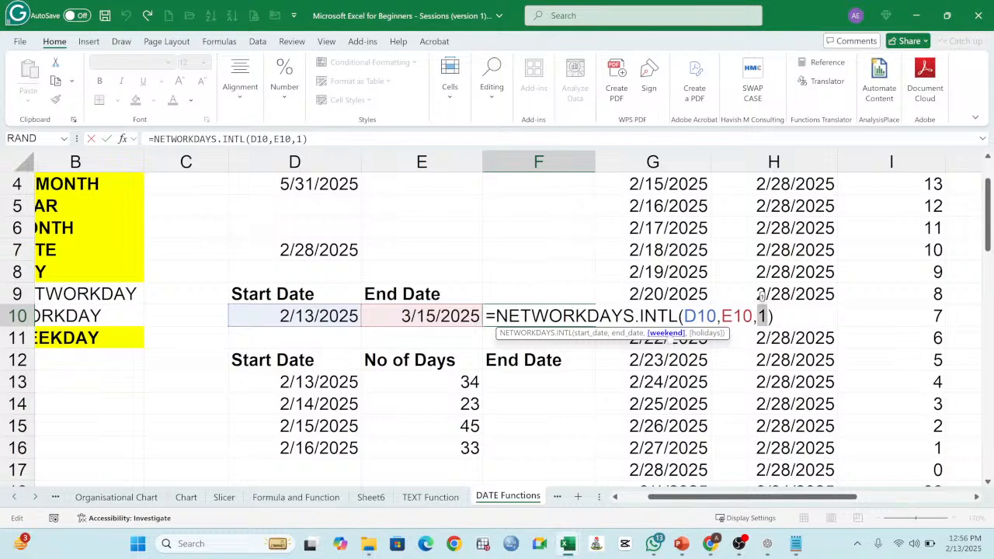
left_click(764, 316)
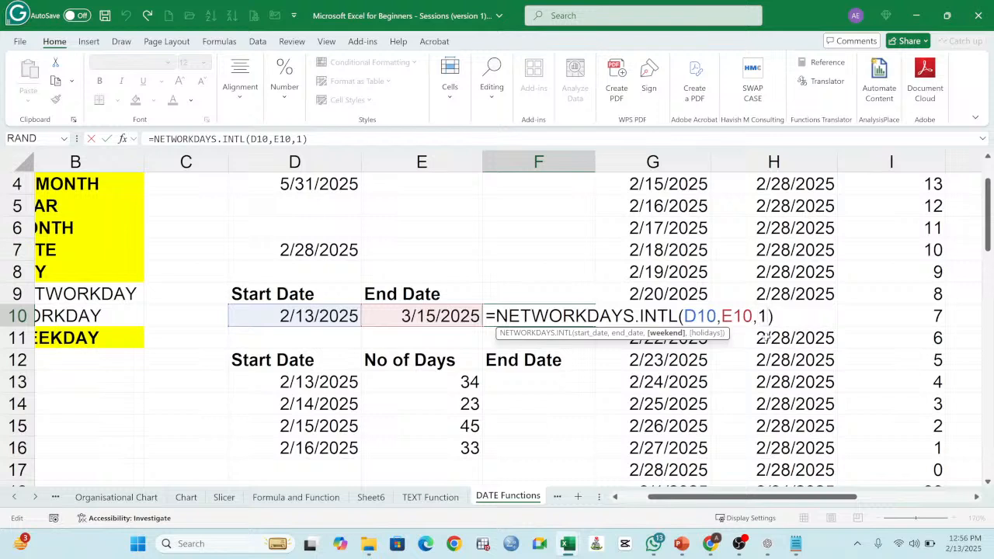
key("BackSpace")
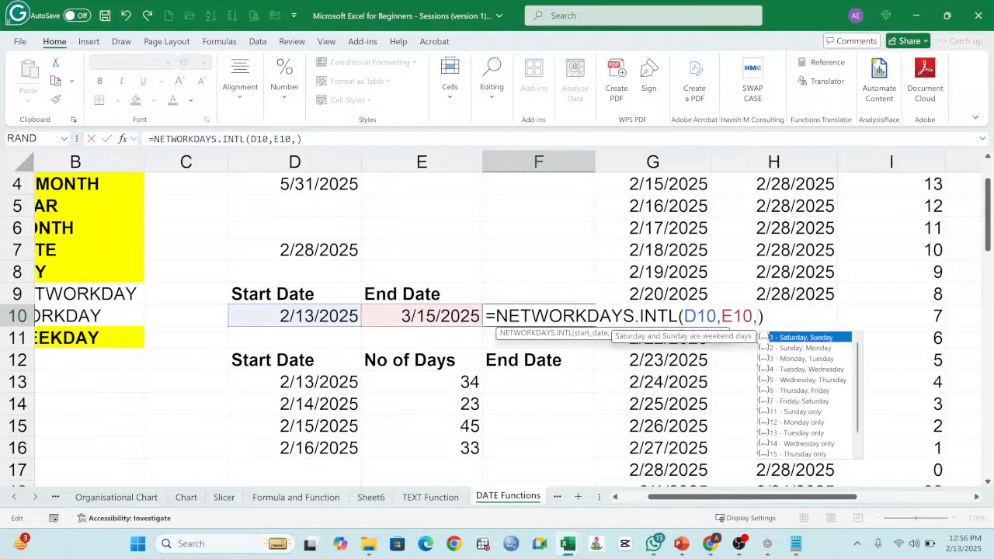
scroll(822, 391, "down", 1)
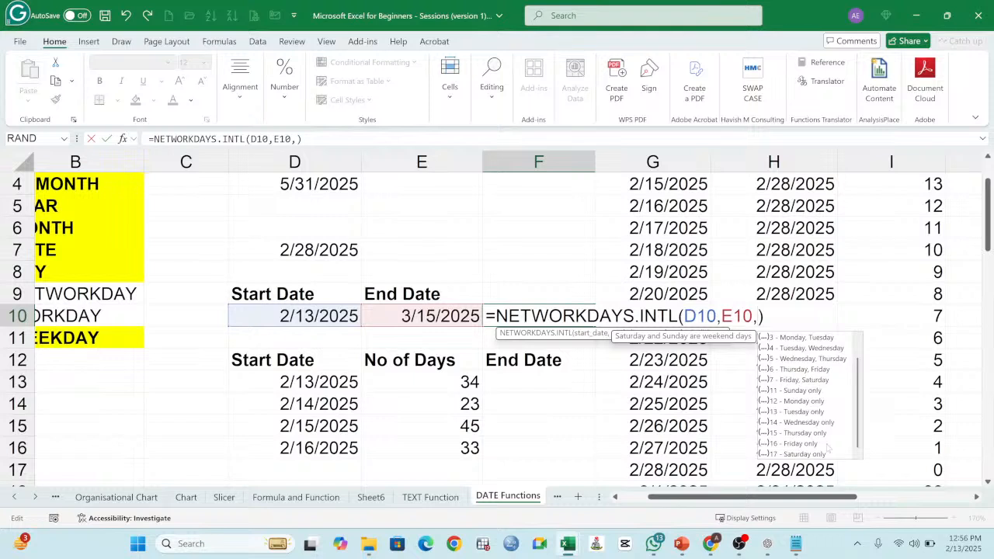
scroll(821, 421, "up", 1)
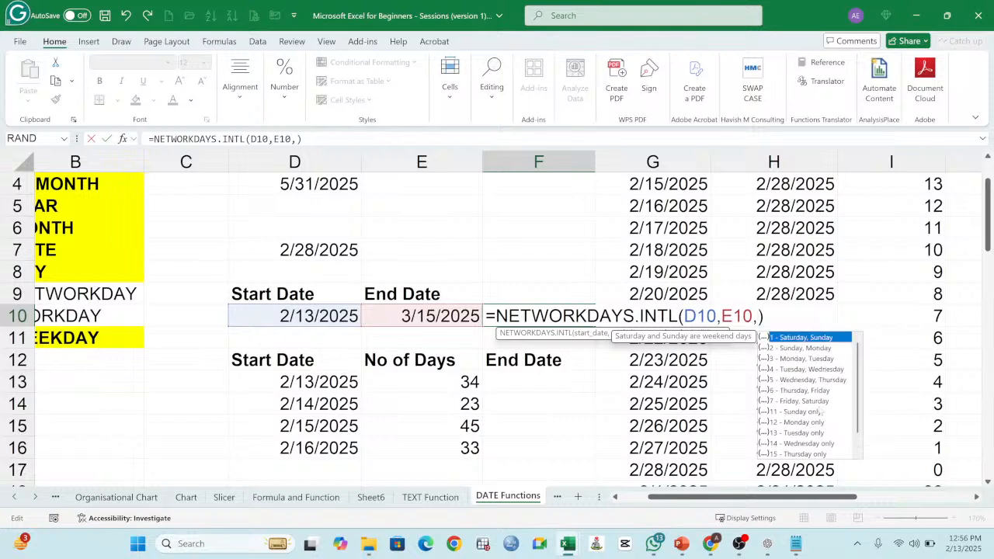
double_click(774, 339)
key("Return")
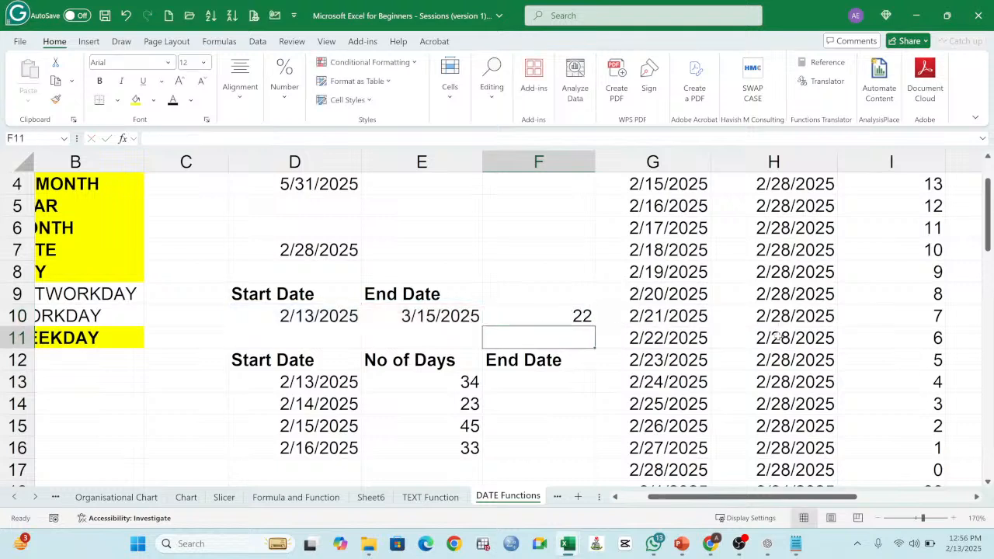
left_click(551, 317)
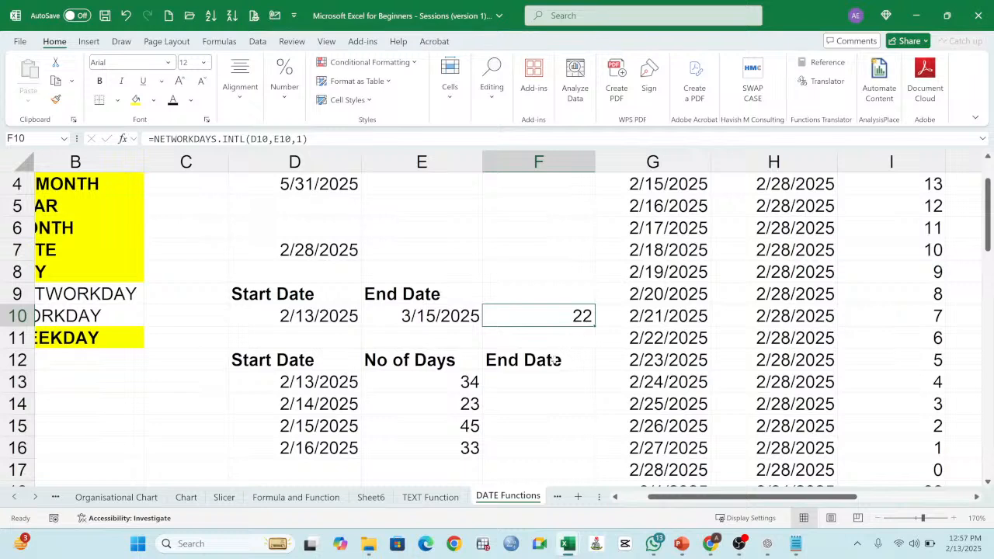
Step: Enter =WORKDAY(D13,E13) in F13 to calculate the end date from the start date and number of days
left_click(549, 382)
type("=")
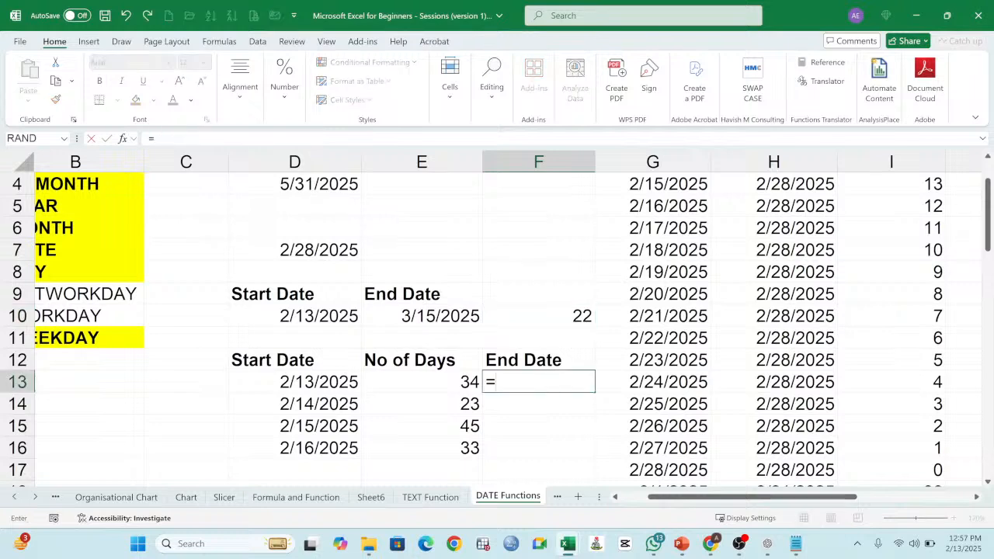
type("work")
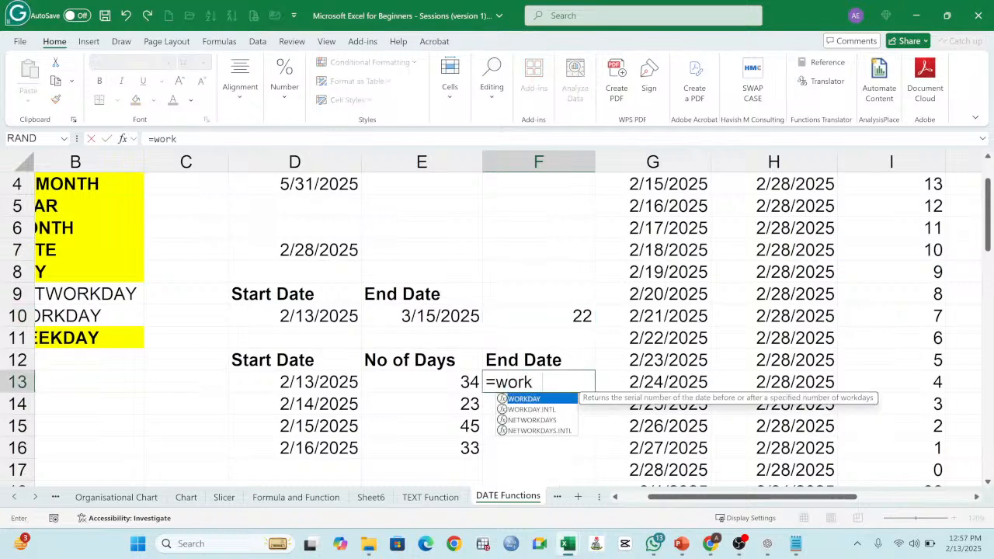
type("day(")
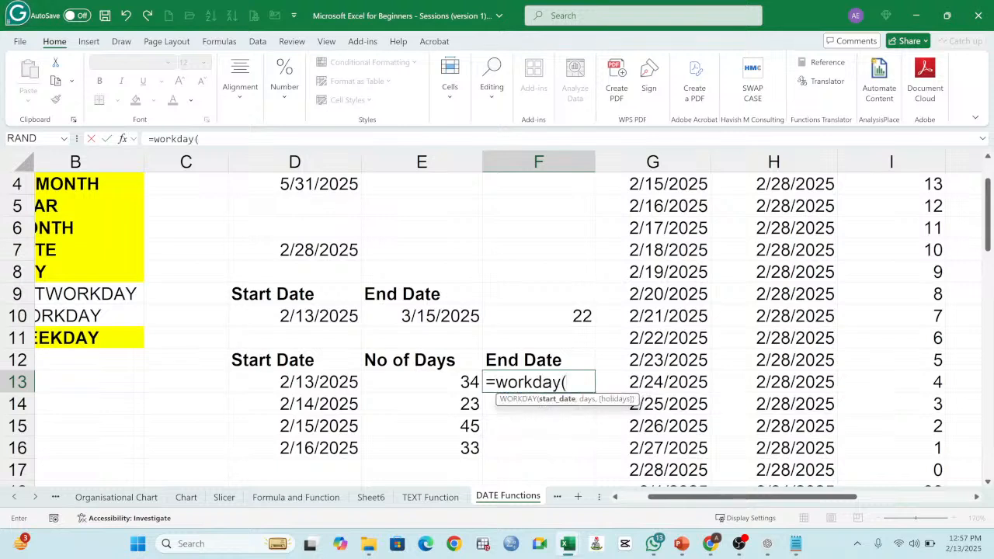
left_click(335, 381)
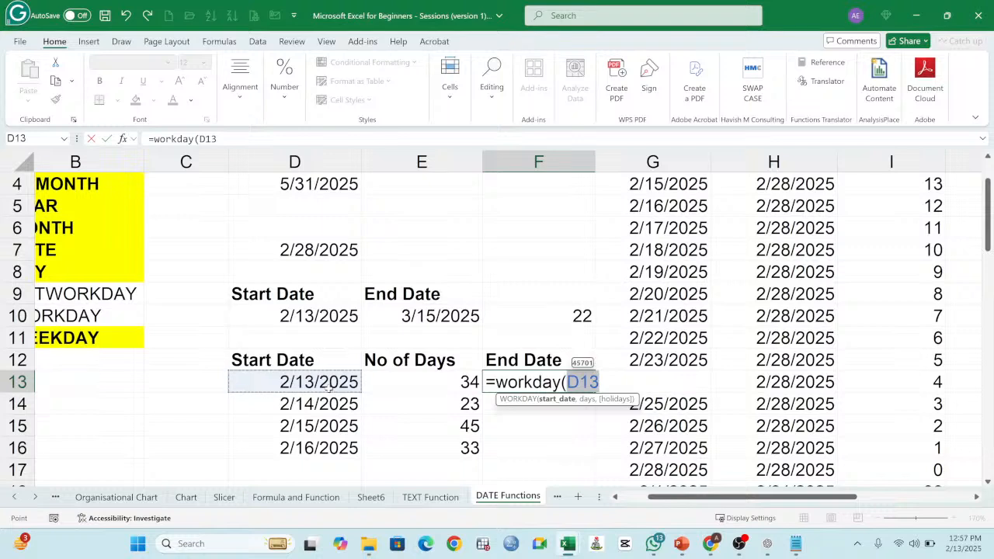
type(",")
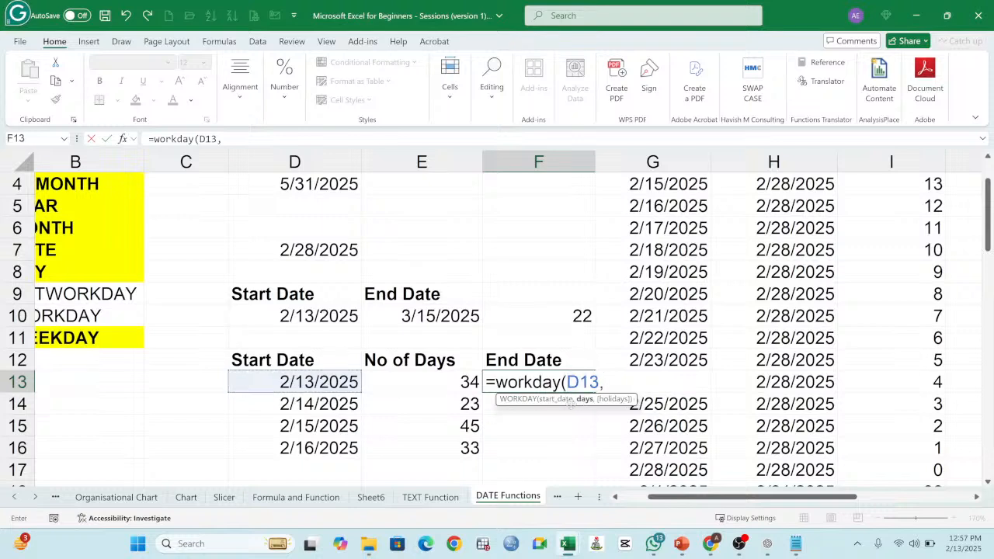
left_click(457, 386)
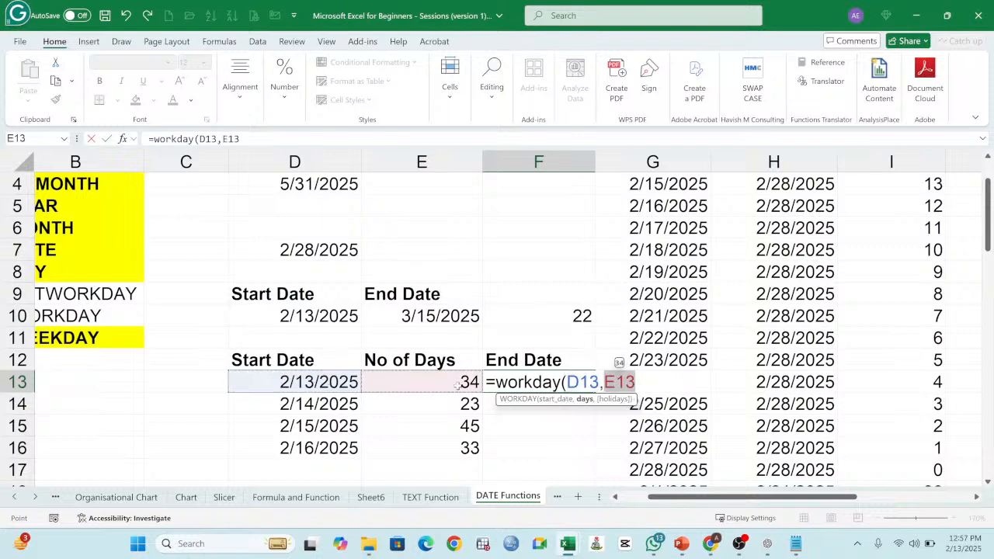
key("Return")
Step: Fill the WORKDAY formula from F13 down to F16 and format the results as Short Date
left_click(579, 383)
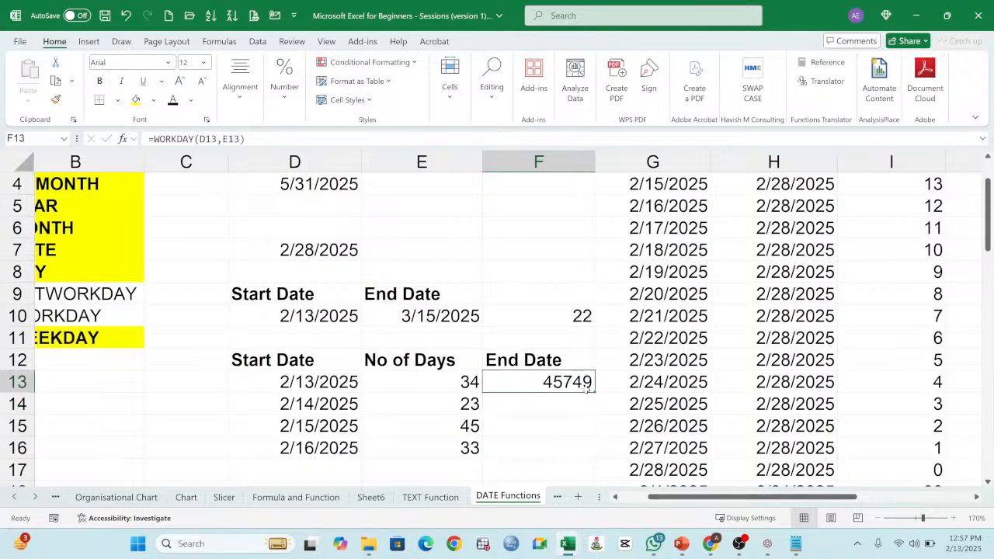
left_click_drag(598, 390, 594, 455)
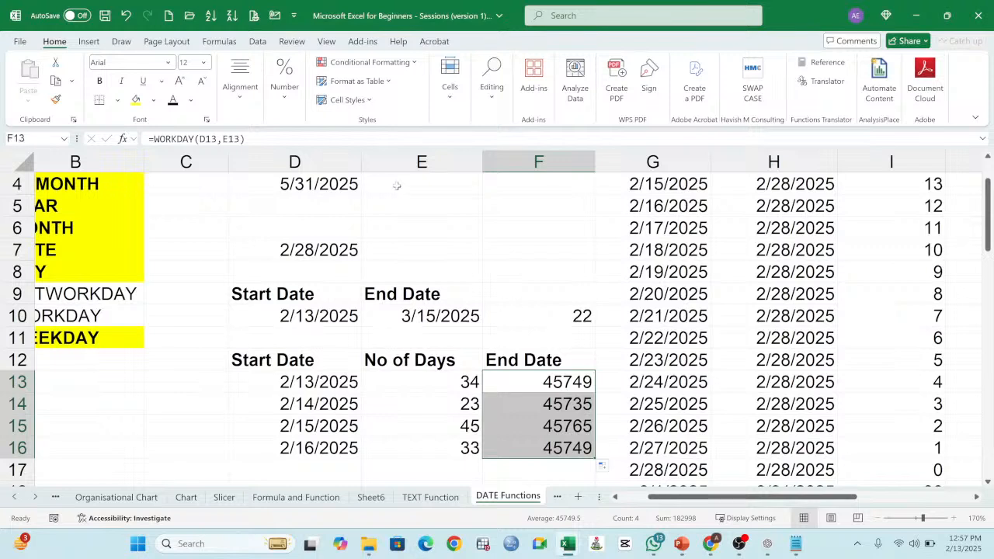
left_click(284, 85)
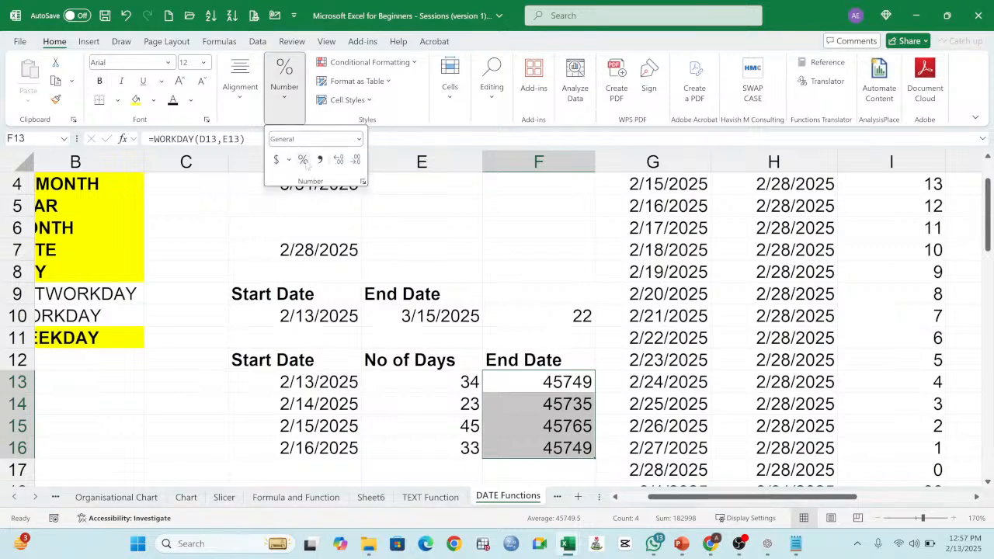
left_click(358, 139)
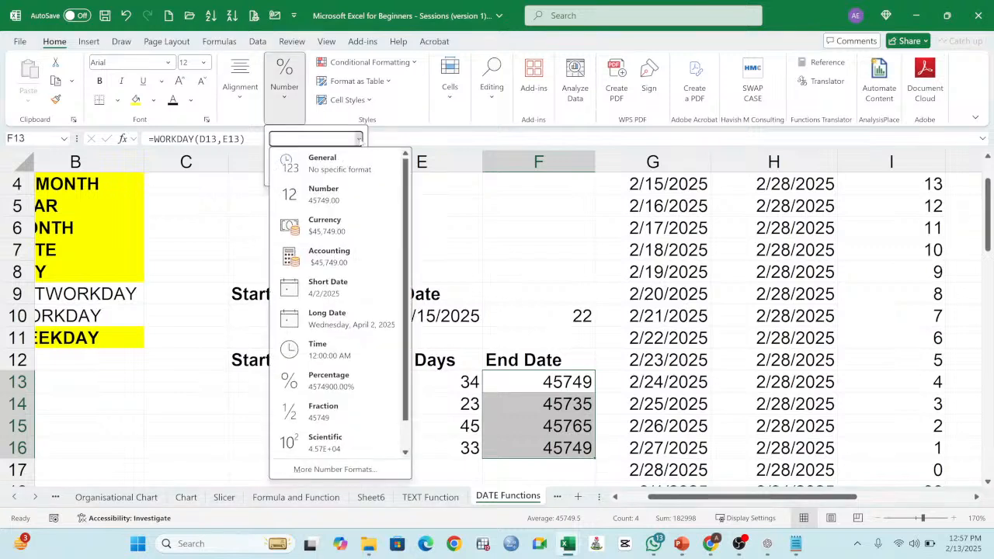
left_click(329, 285)
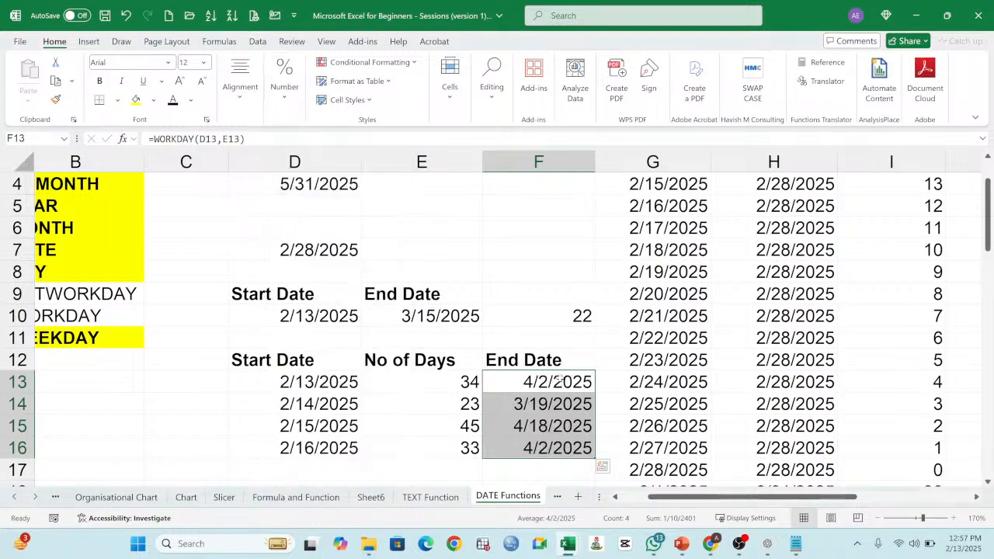
Step: Check the day count in E13 and the calculated end dates in F13:F16
left_click(448, 382)
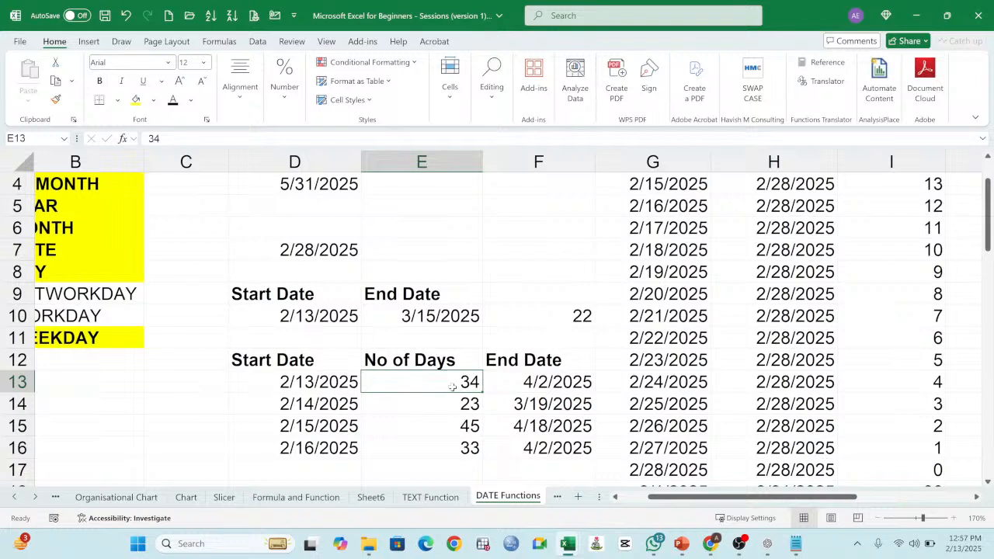
left_click(550, 383)
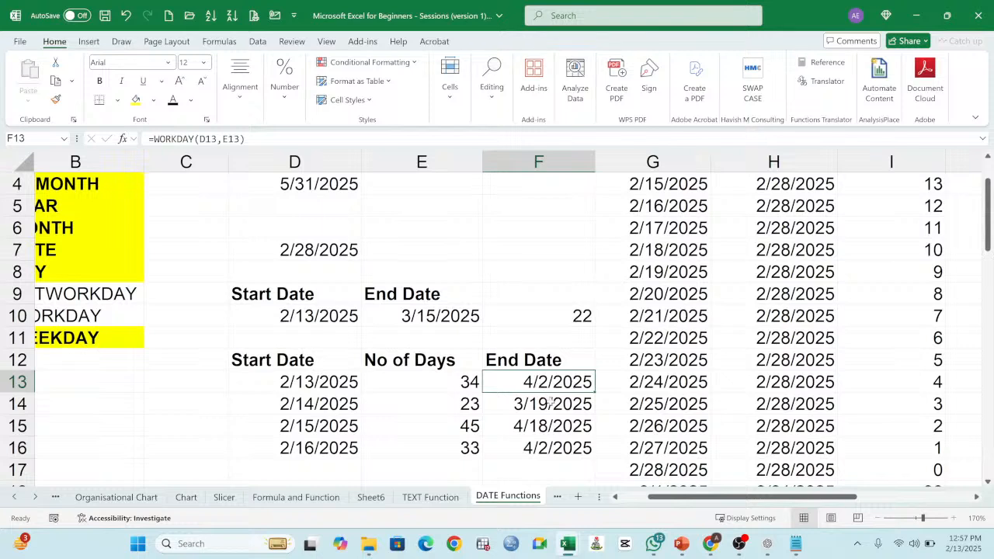
left_click(550, 406)
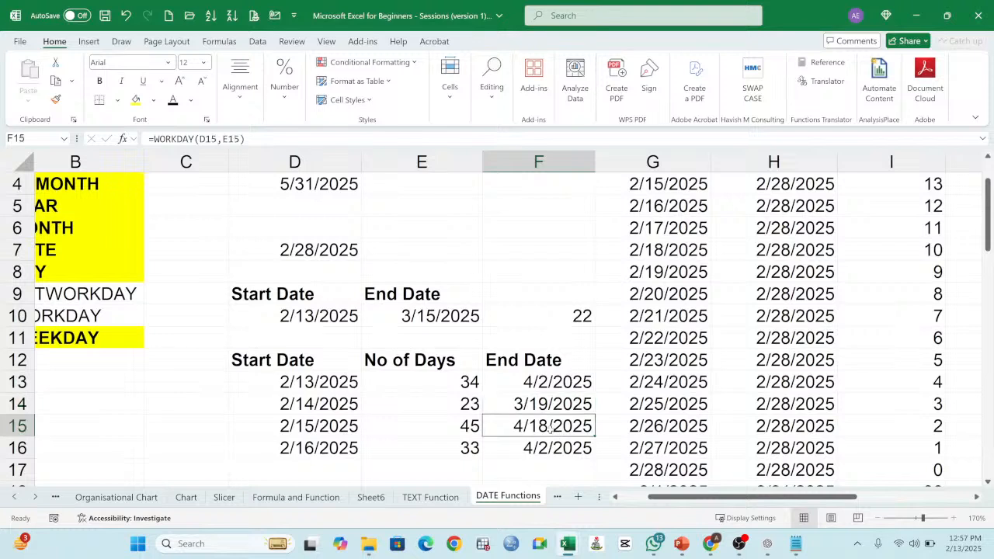
left_click(560, 433)
left_click(561, 443)
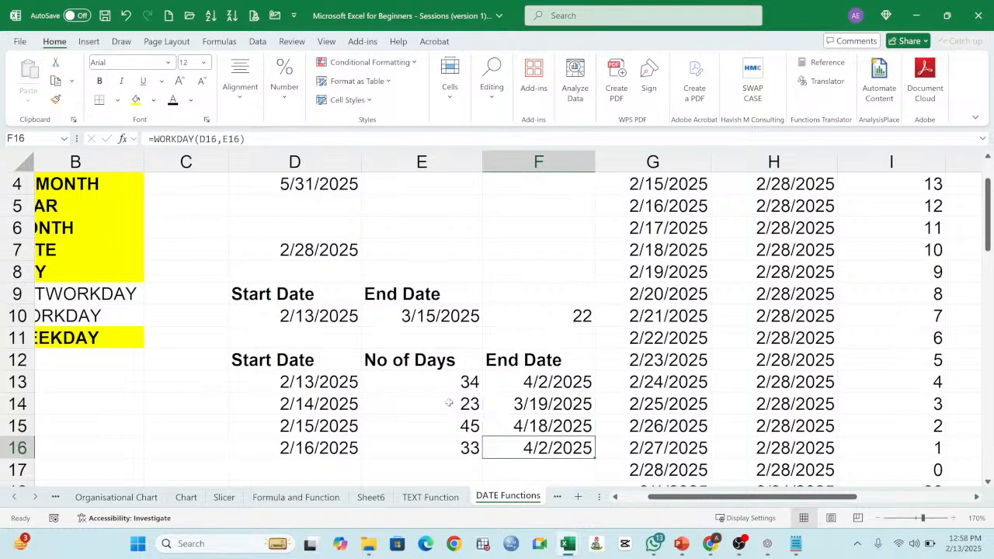
Step: Apply All Borders to the Start Date, No of Days and End Date table in D12:F16
left_click_drag(300, 357, 536, 444)
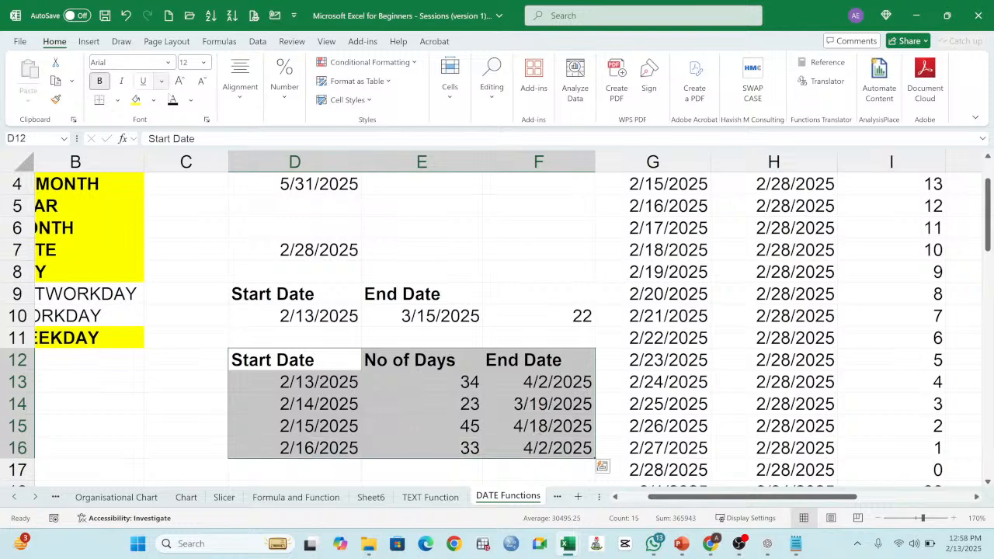
left_click(117, 99)
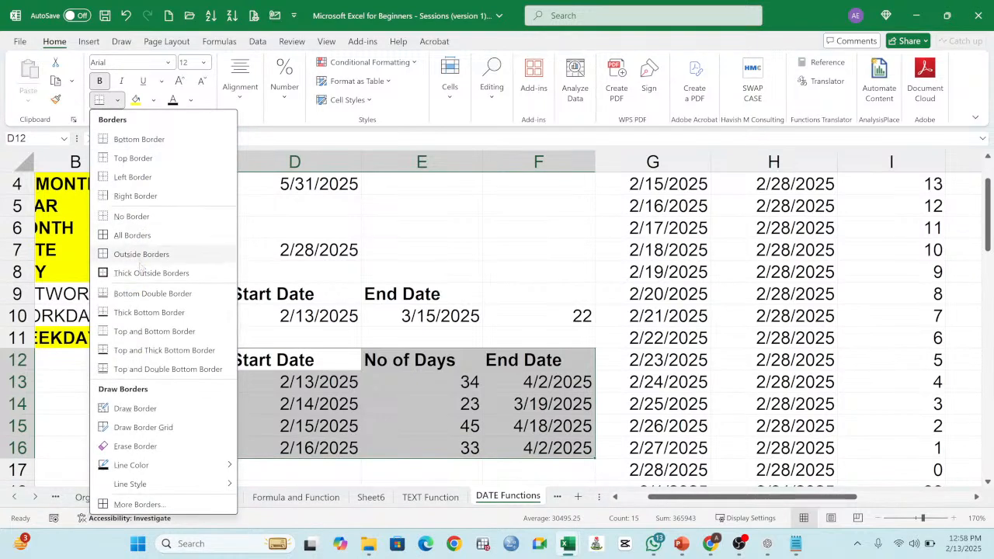
left_click(132, 236)
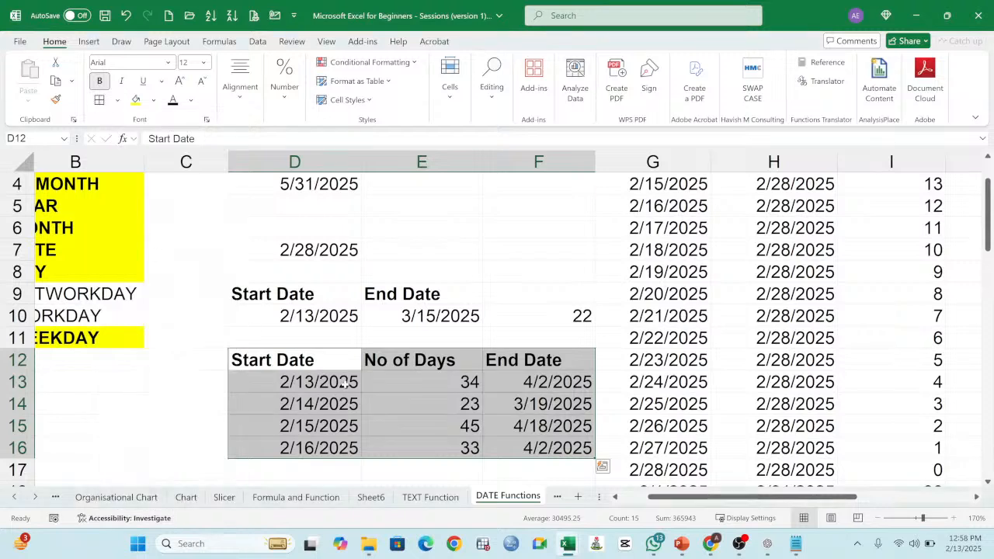
left_click(385, 382)
Step: Compare the start dates and day counts in D12:E16 with the end dates in F13:F16
left_click(298, 379)
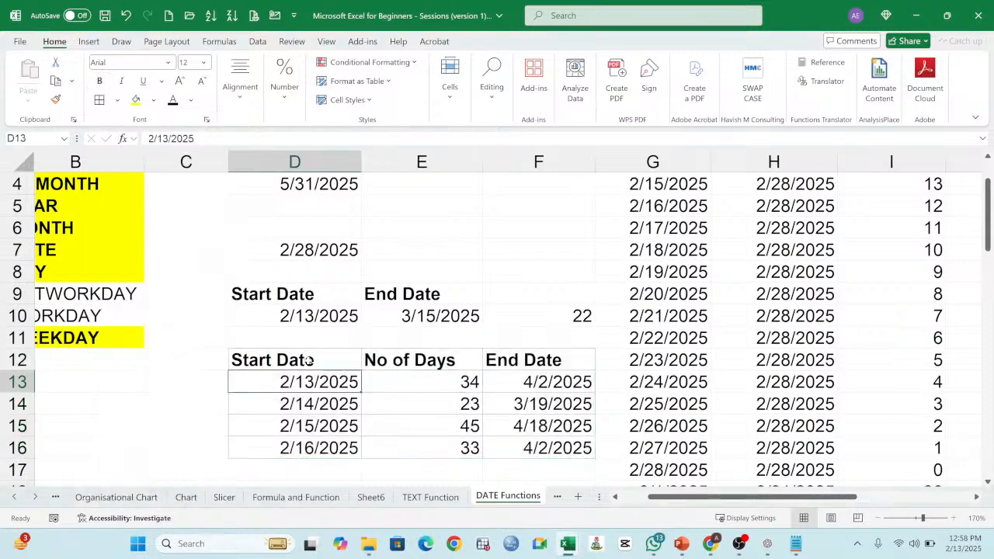
left_click(435, 365)
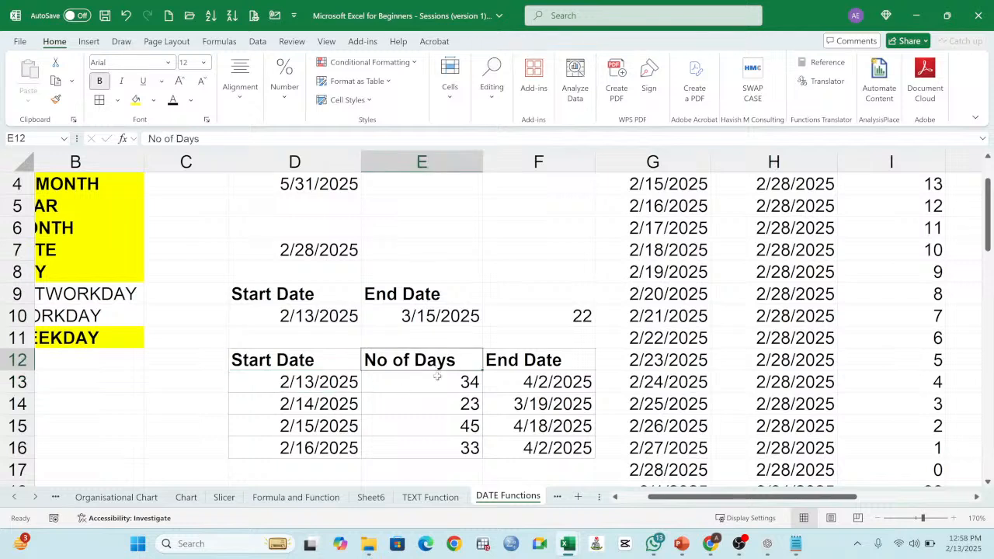
left_click(442, 383)
left_click_drag(442, 383, 454, 443)
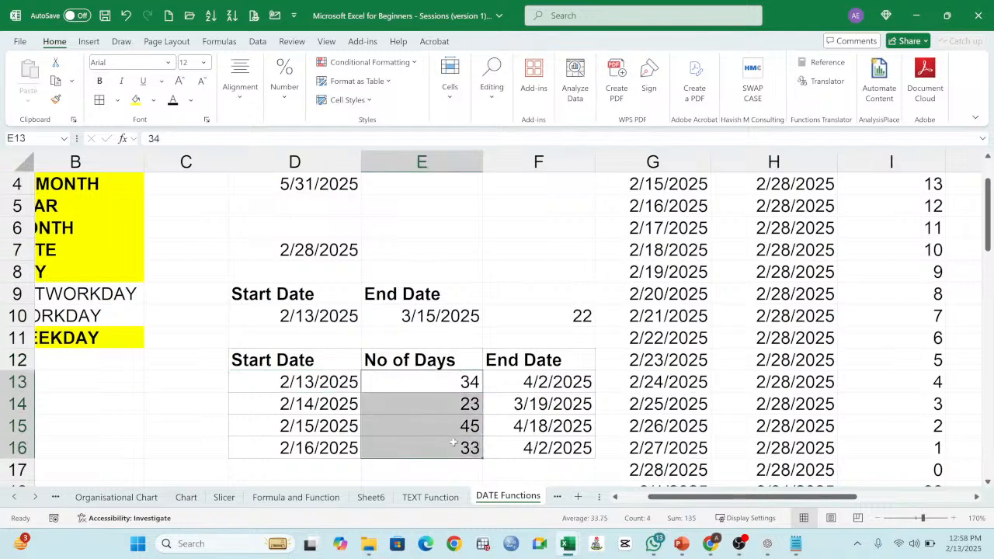
left_click_drag(555, 380, 559, 437)
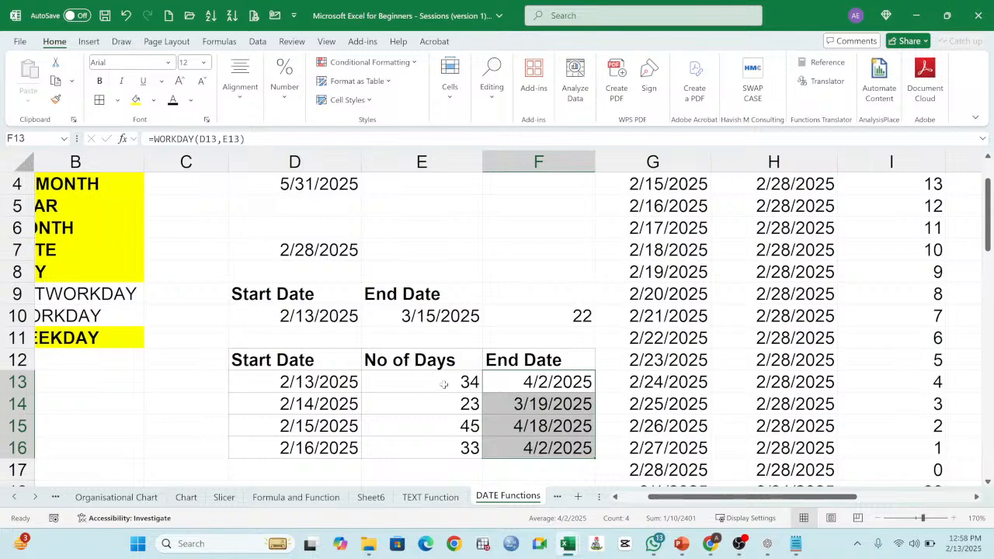
left_click_drag(444, 384, 457, 451)
left_click(296, 362)
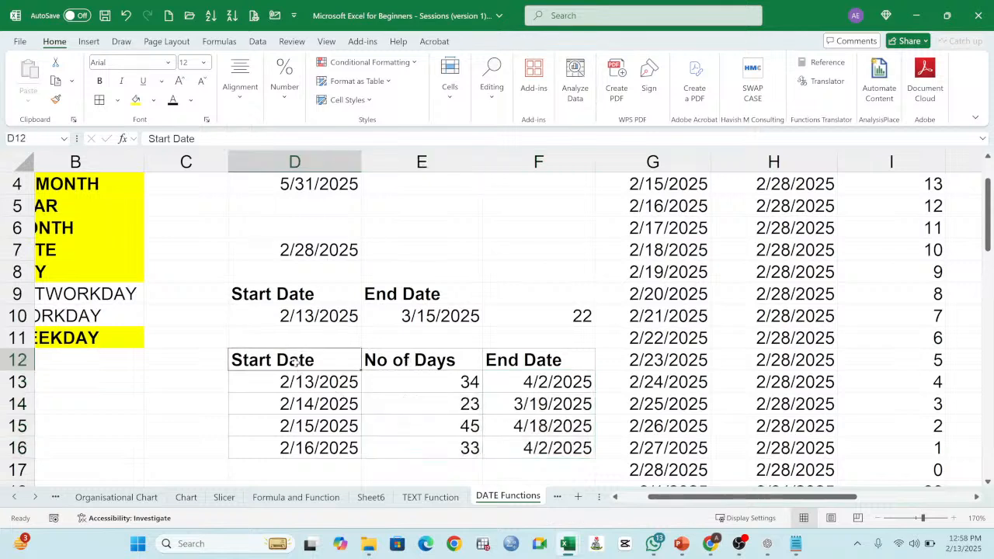
left_click_drag(296, 363, 457, 451)
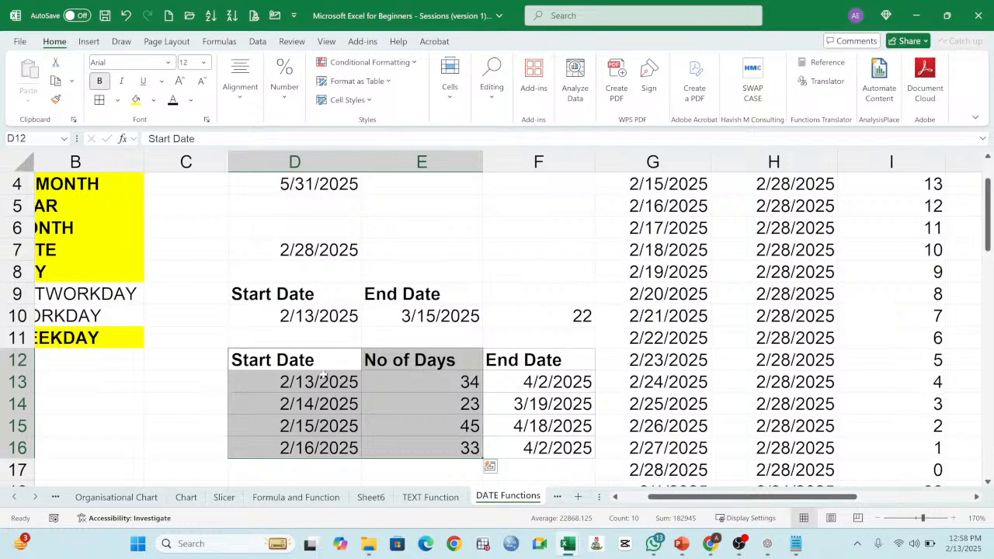
Step: Review the three headings in row 12 and open the WORKDAY formula in F13 to inspect its arguments
left_click(290, 361)
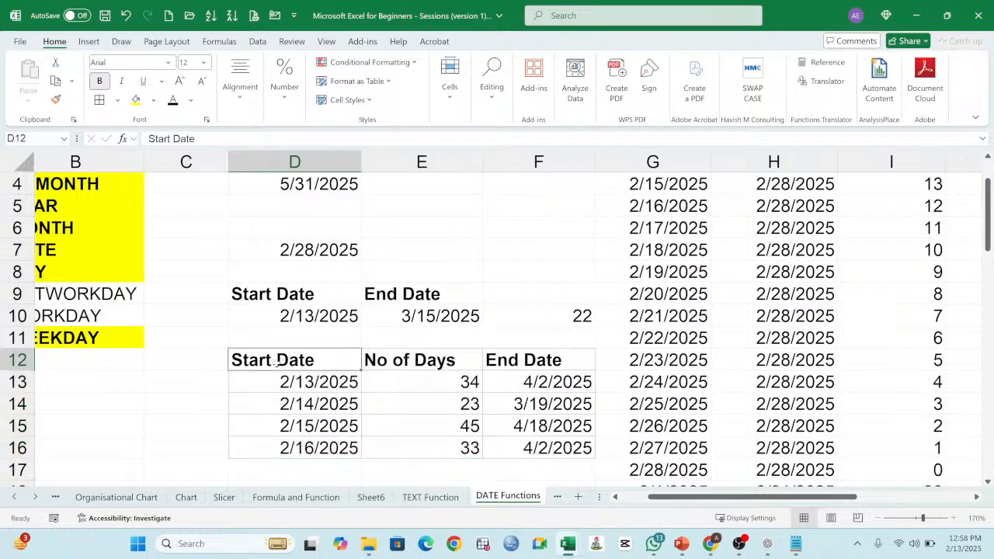
left_click(425, 360)
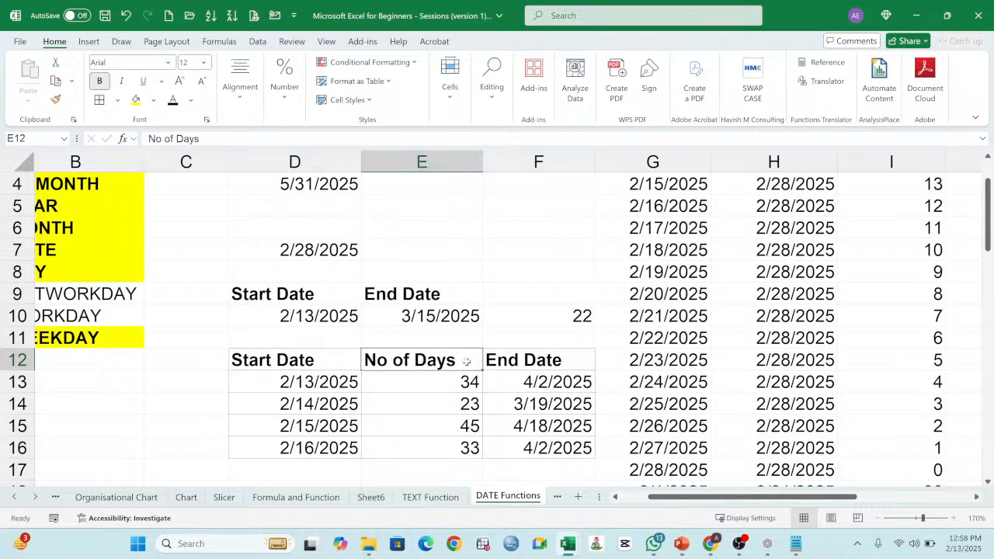
left_click(553, 360)
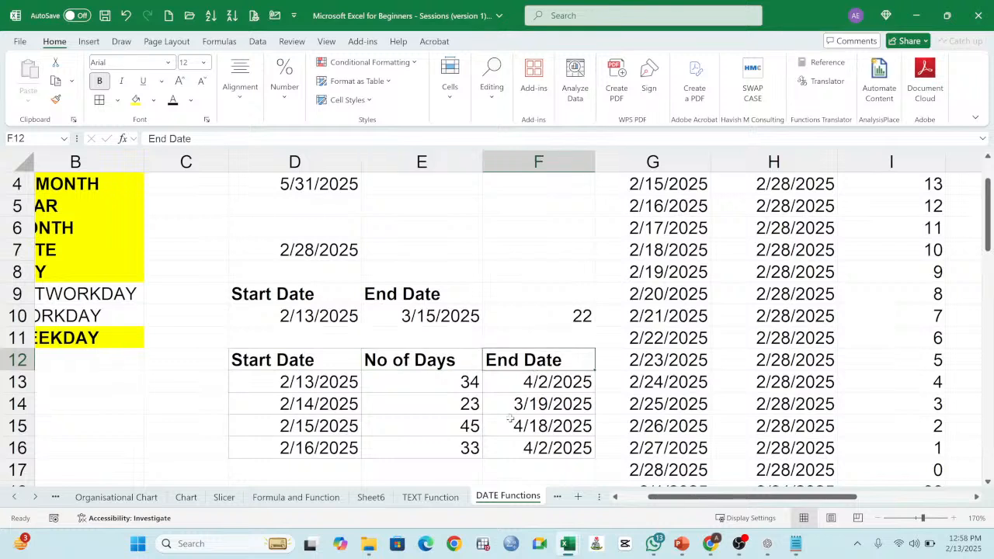
left_click(541, 381)
double_click(541, 381)
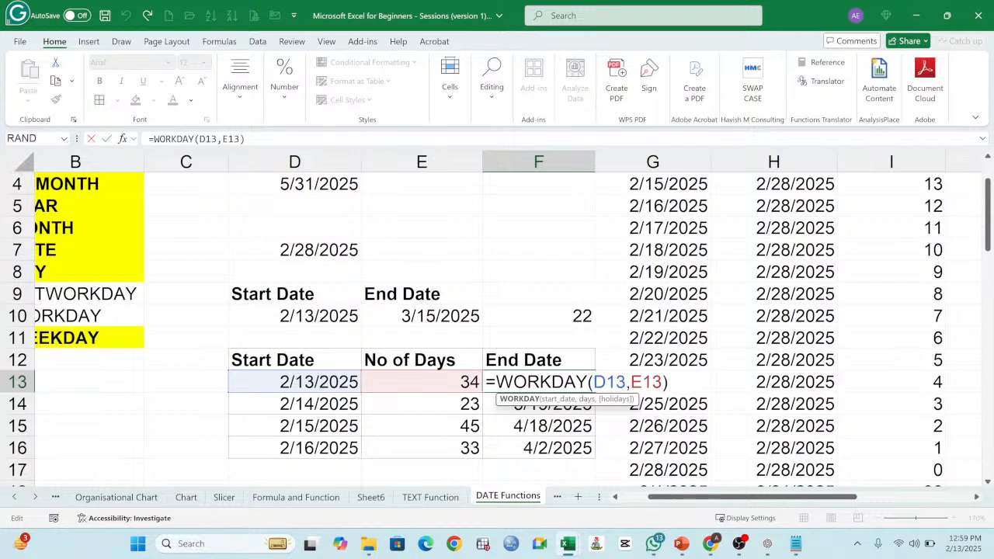
Step: Extend the end date in F13 by 8 days with the formula =WORKDAY(D13,E13)+8
key("Return")
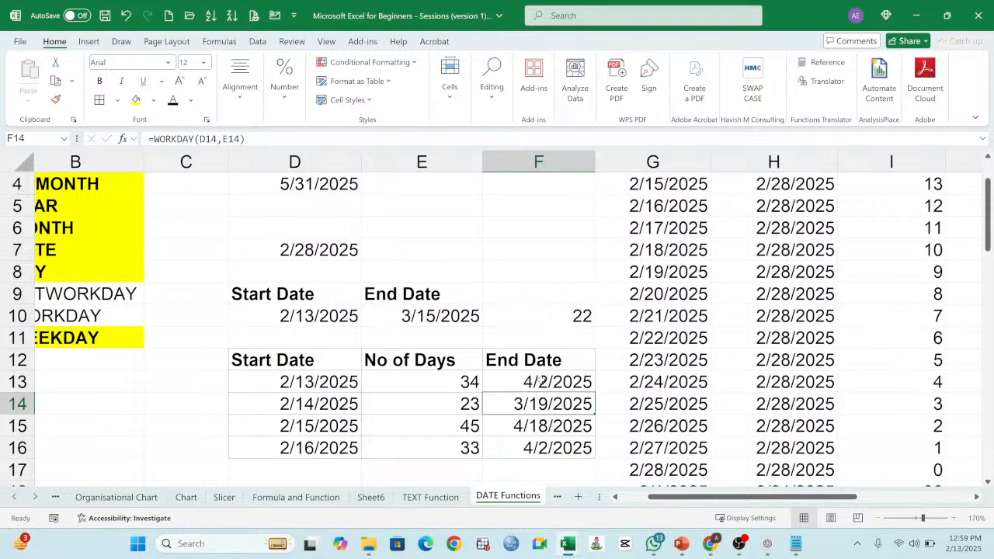
left_click(547, 383)
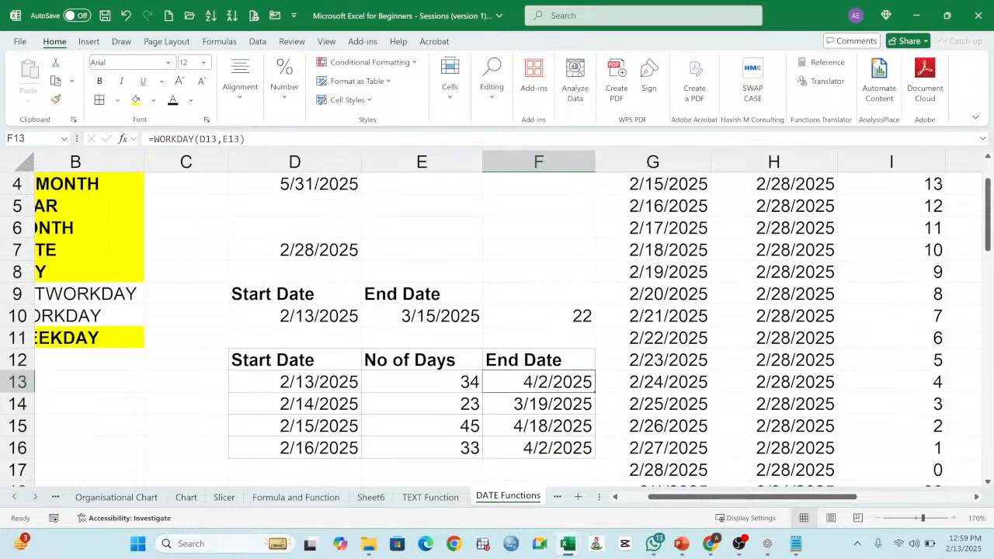
key("F2")
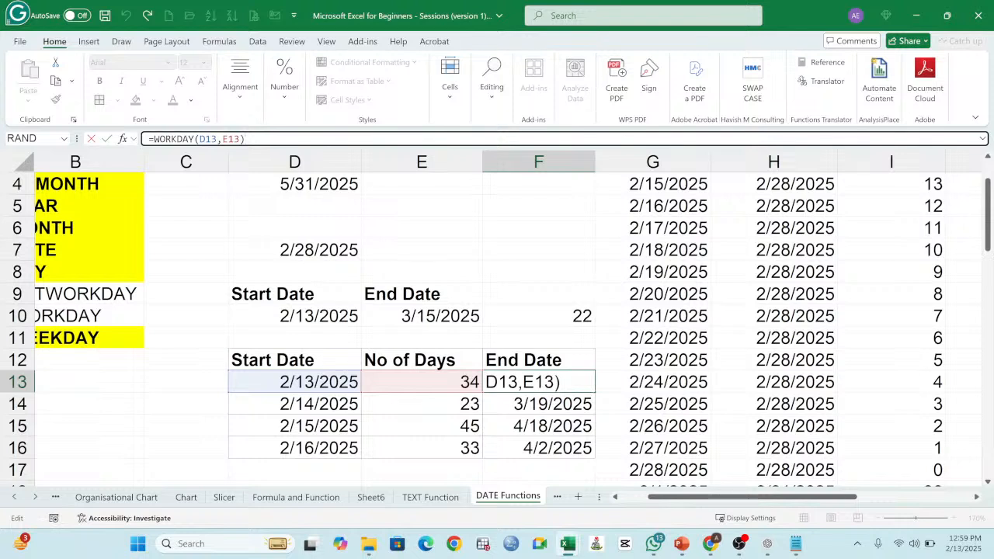
type("+")
type("8")
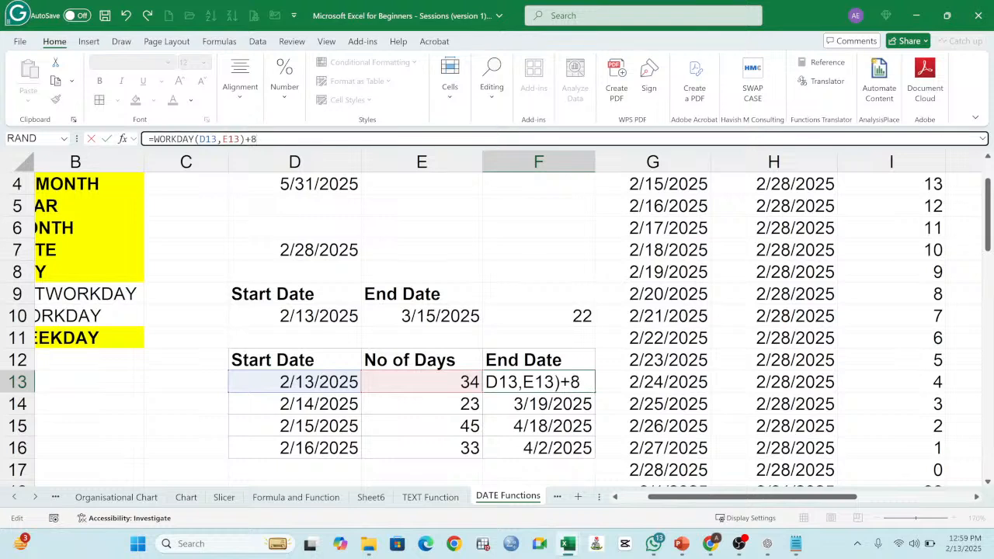
key("Return")
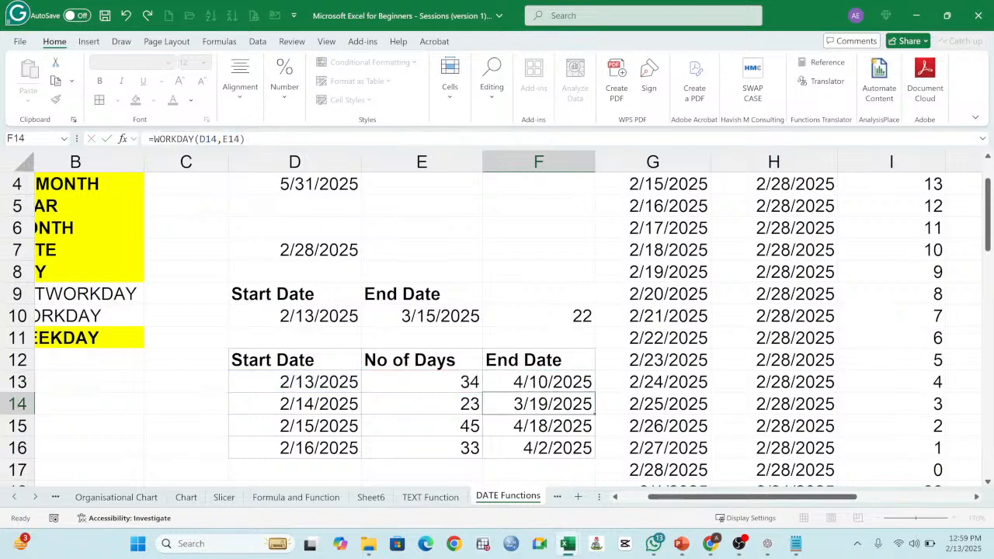
Step: Copy the extended end-date formula from F13 down through F16 and inspect the arguments in F13
left_click(579, 383)
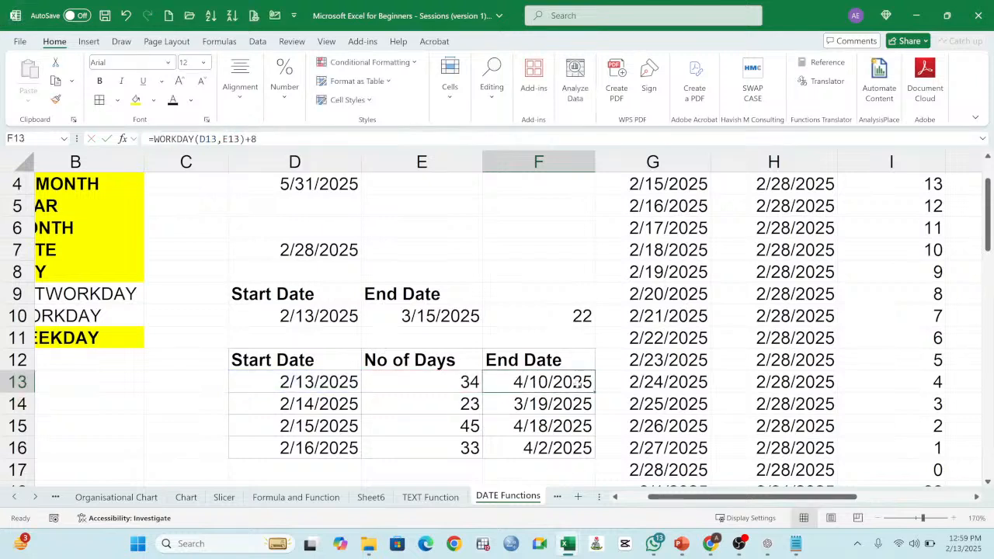
left_click_drag(595, 392, 596, 458)
left_click(566, 382)
double_click(565, 382)
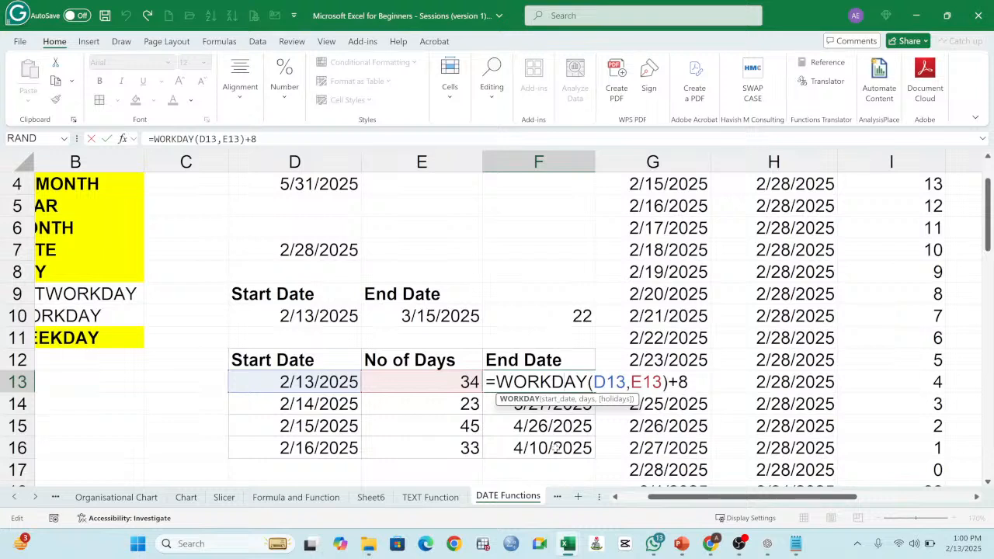
key("ctrl+Return")
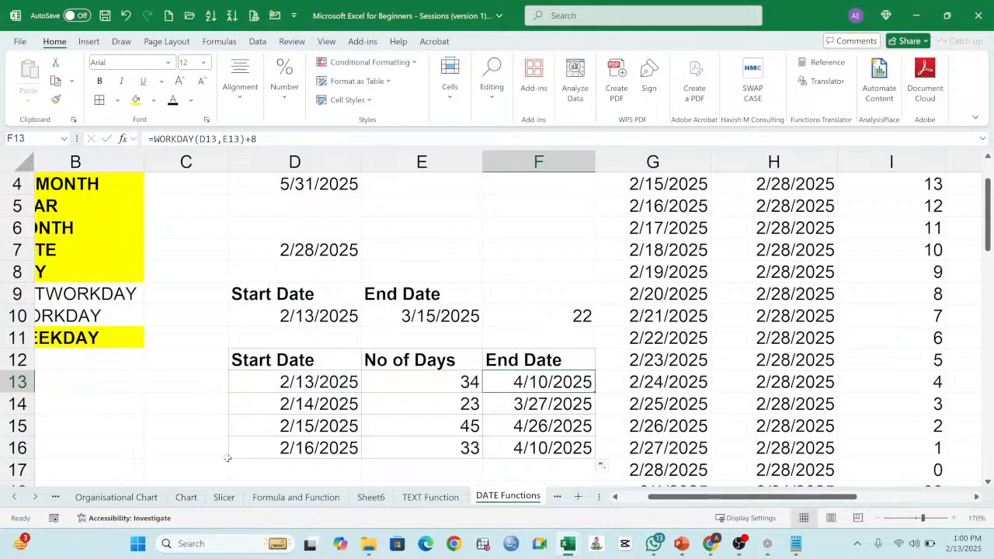
Step: Copy the bold, yellow-filled formatting of the WEEKDAY cell B11 onto NETWORKDAY and WORKDAY in B9:B10
left_click(101, 292)
left_click(105, 313)
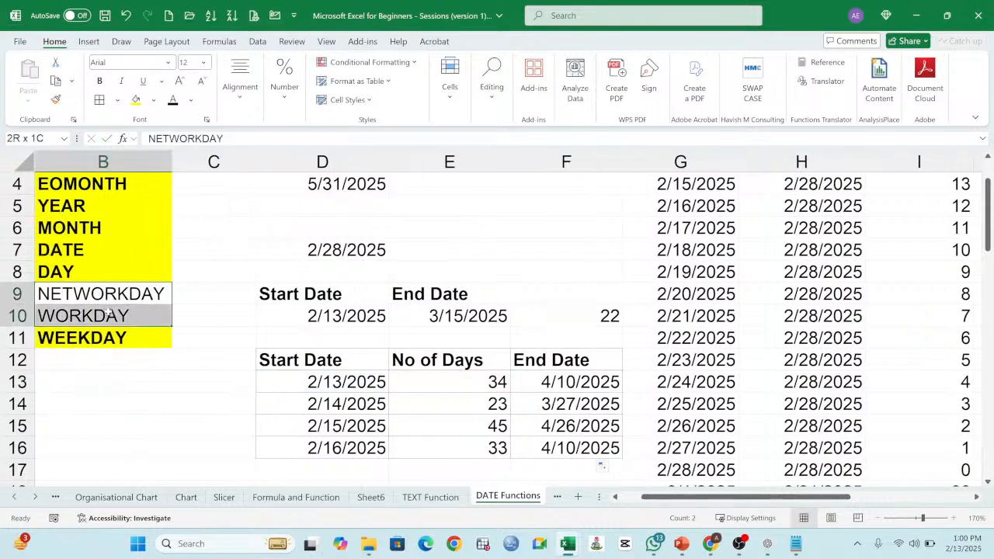
left_click(113, 338)
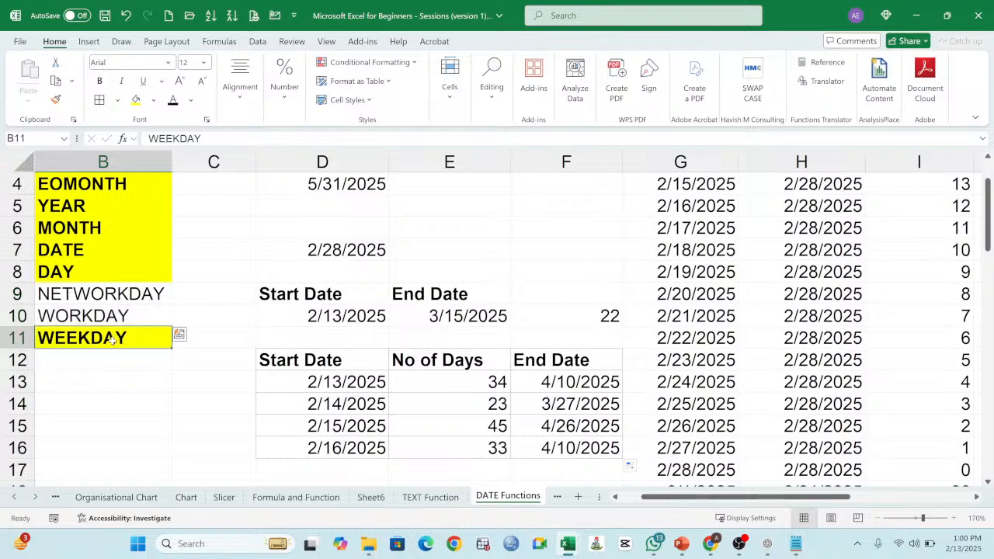
left_click(55, 99)
left_click_drag(129, 293, 128, 315)
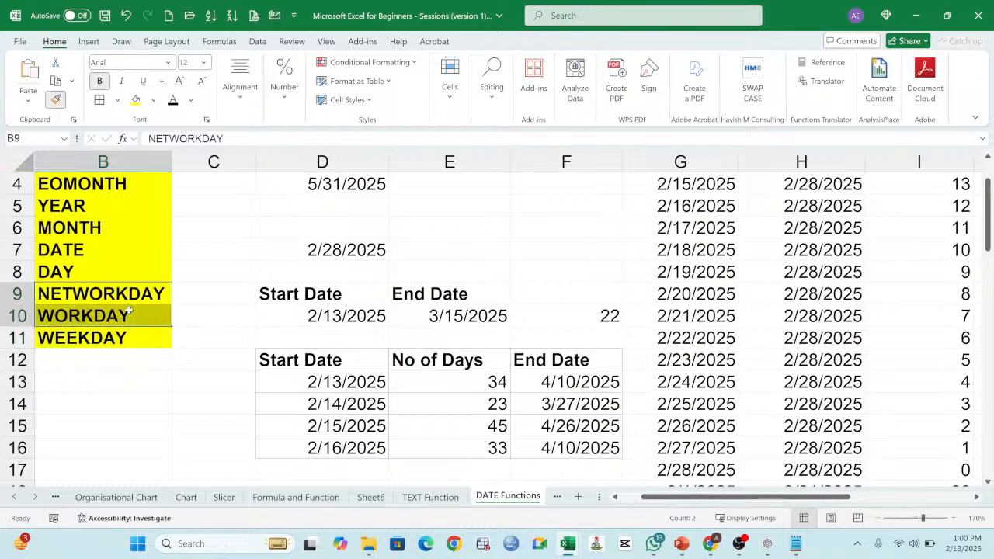
left_click(113, 335)
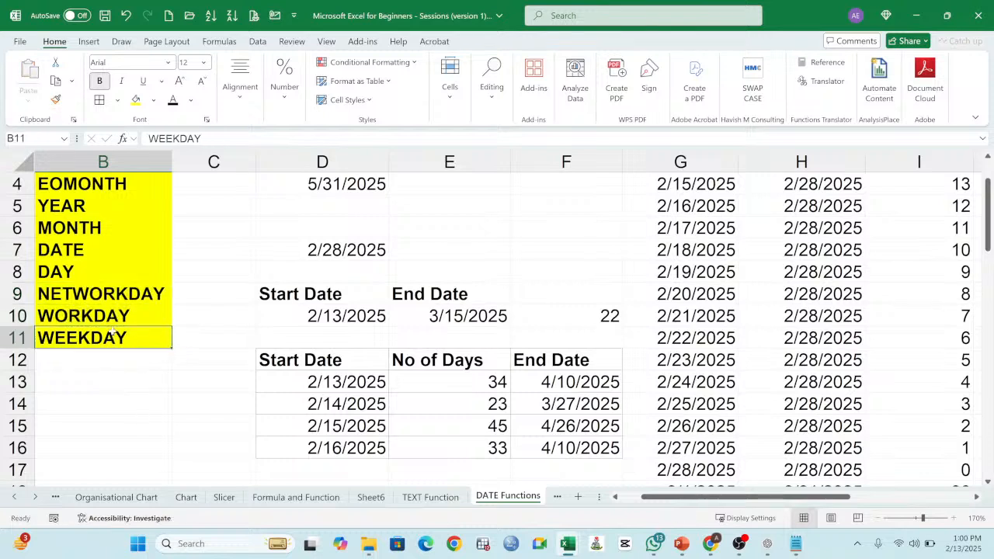
left_click(122, 291)
left_click(122, 313)
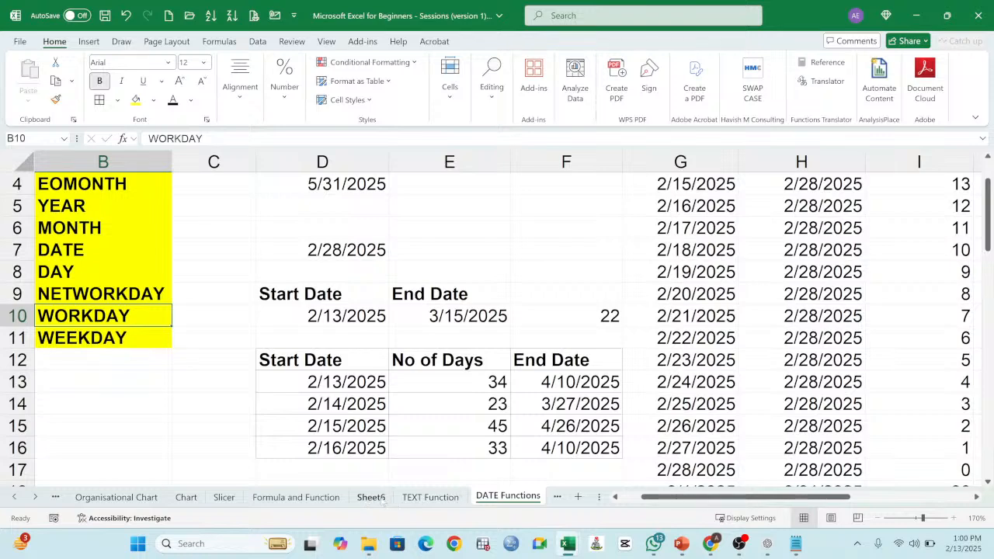
Step: On Sheet6, fill the Page Setup in Excel topic in B6 with yellow and widen column B to cover the topic titles
left_click(373, 498)
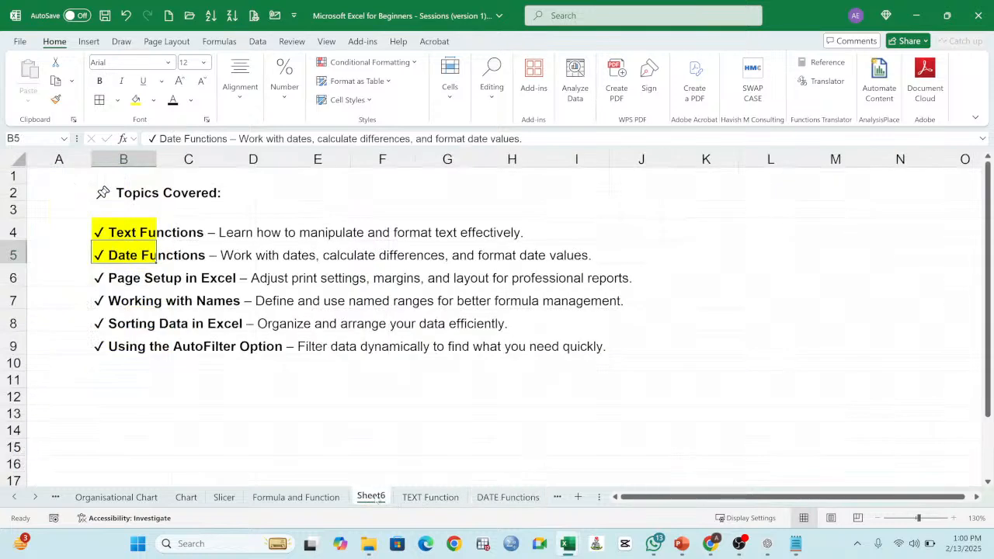
left_click(137, 278)
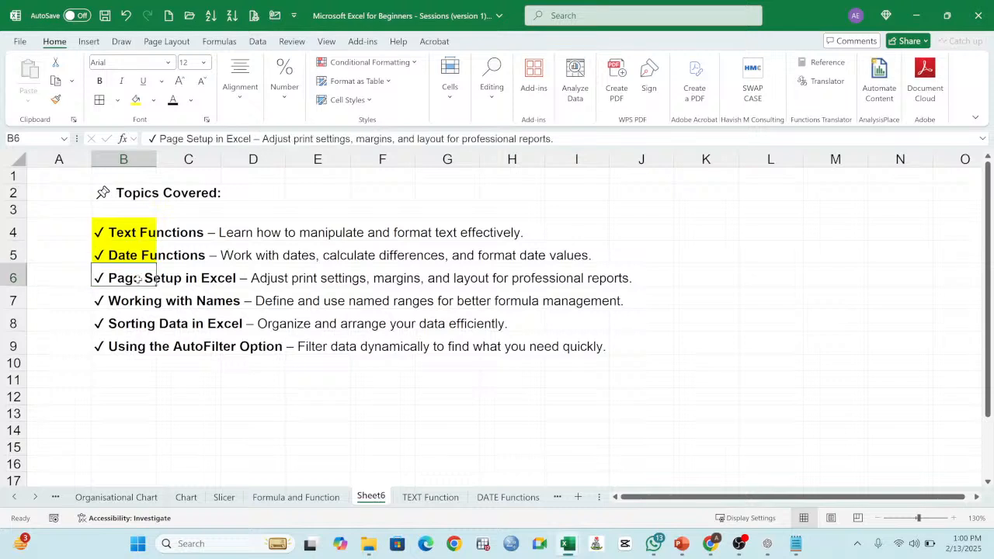
left_click(136, 99)
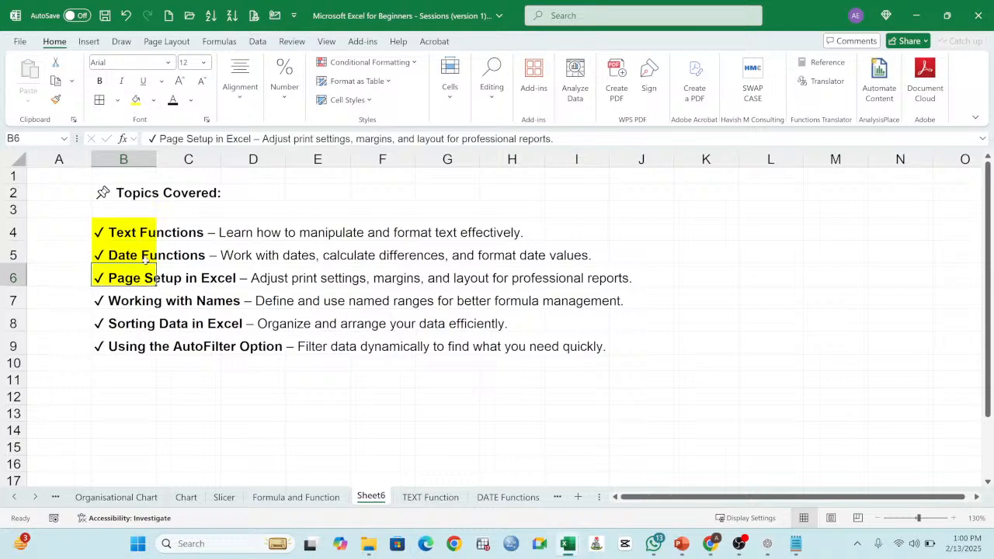
left_click_drag(156, 159, 304, 213)
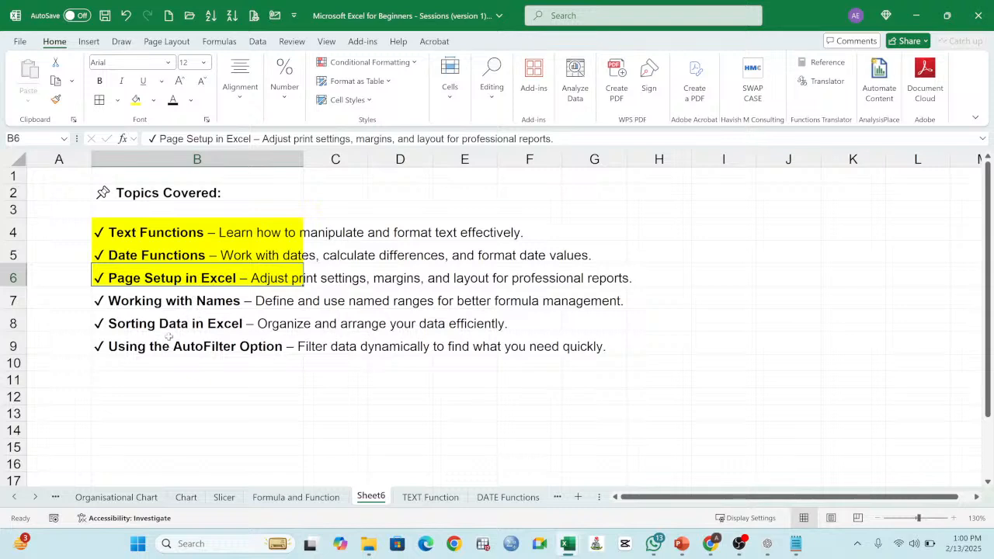
left_click(131, 303)
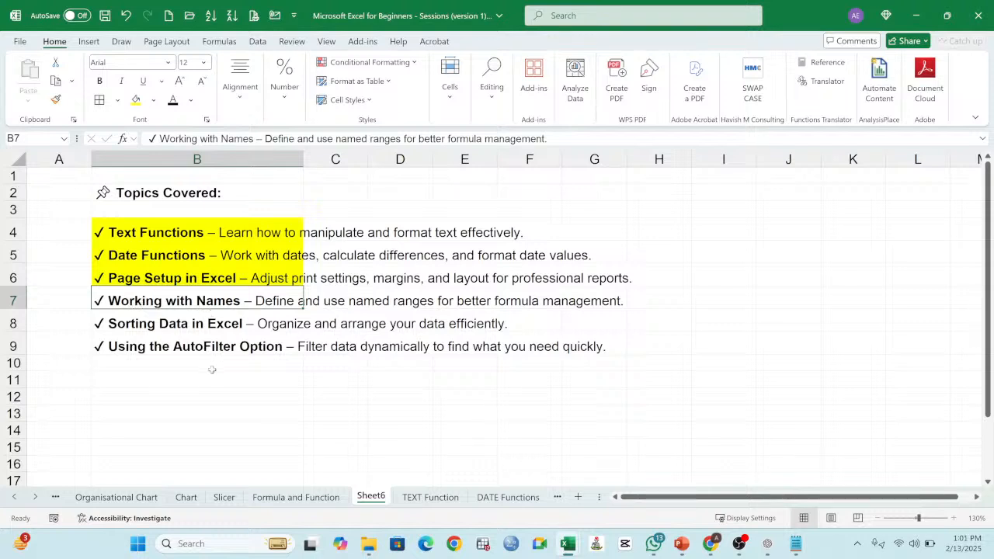
Step: Add a new worksheet after DATE Functions and name it Name
left_click(472, 499)
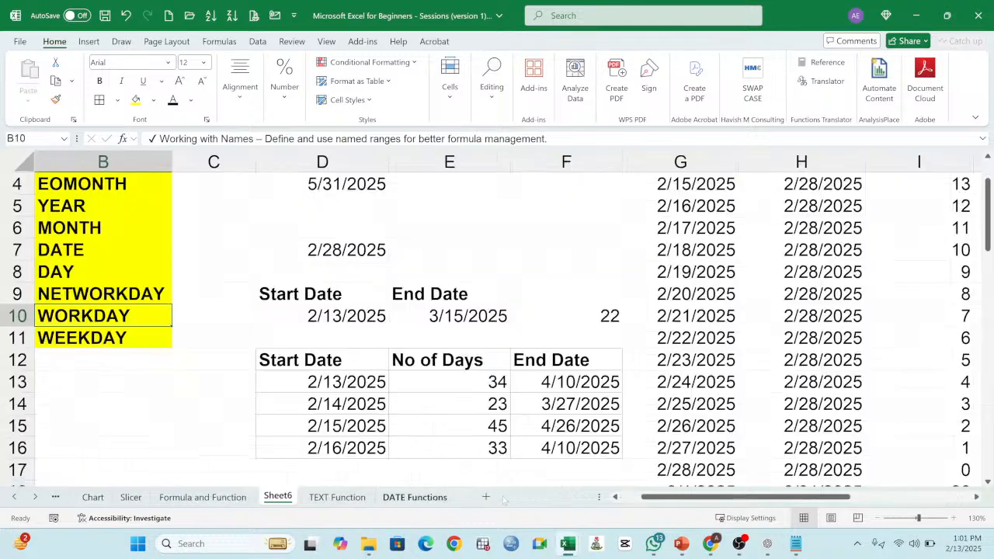
left_click(104, 378)
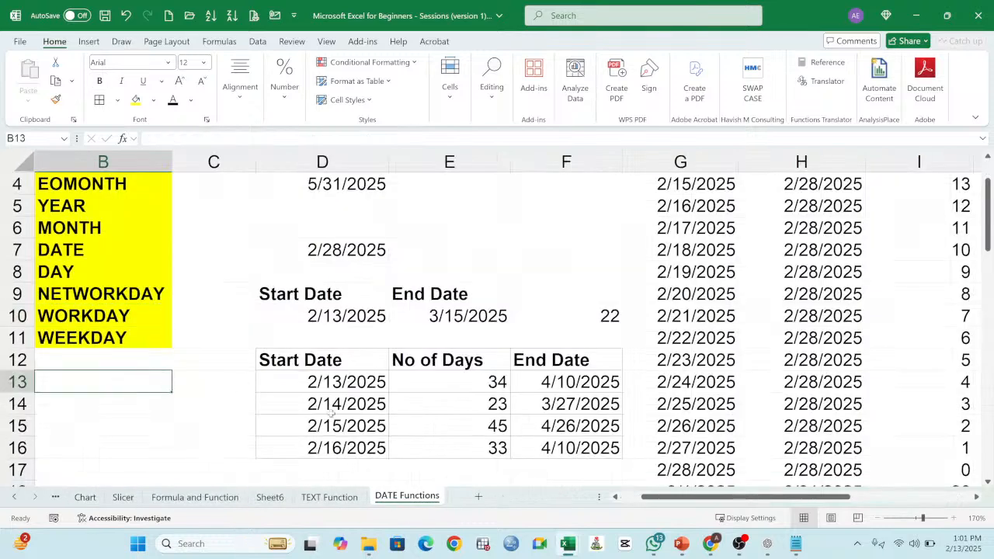
left_click(478, 496)
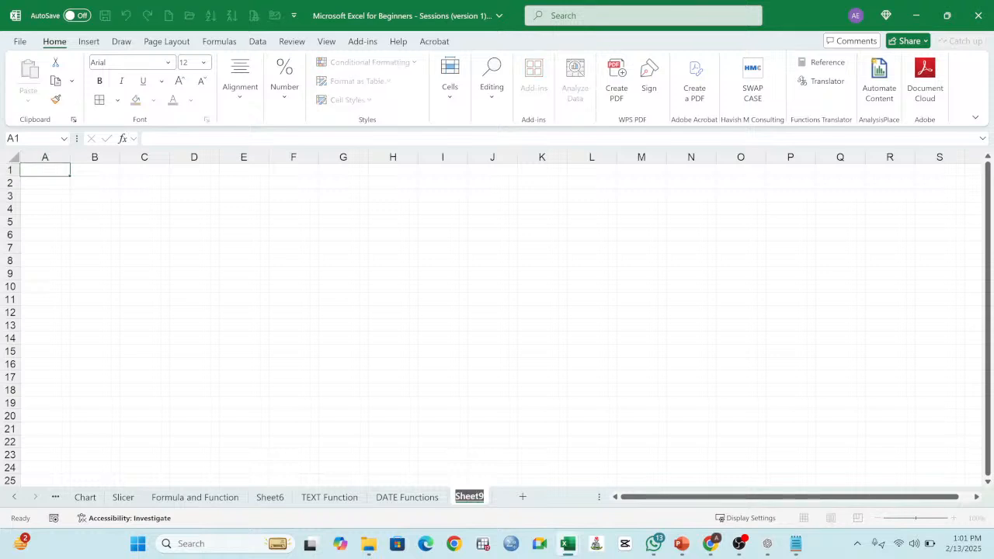
type("Name")
key("Return")
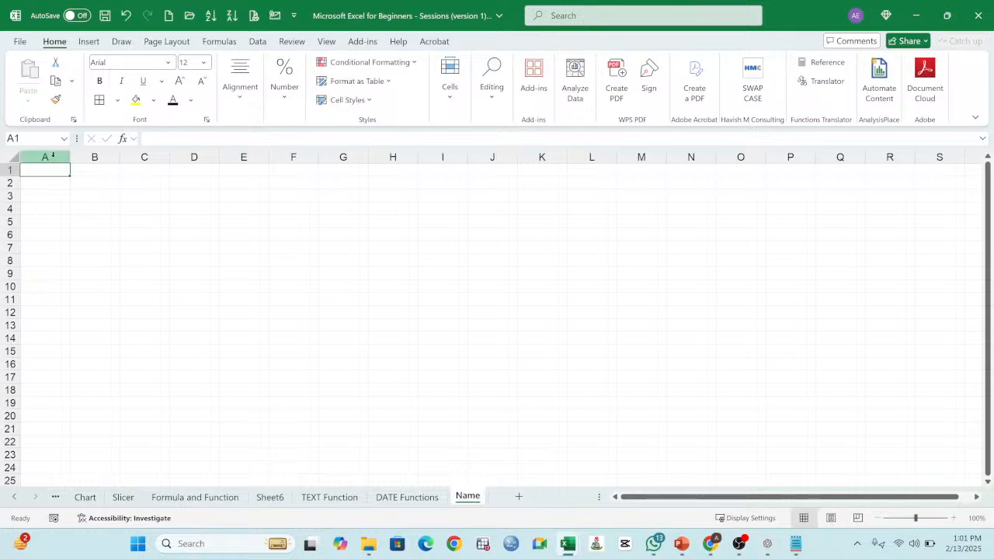
Step: Enter 56 in B2 and 67 in B3 of the Name sheet, with the view enlarged to 200%
left_click(85, 181)
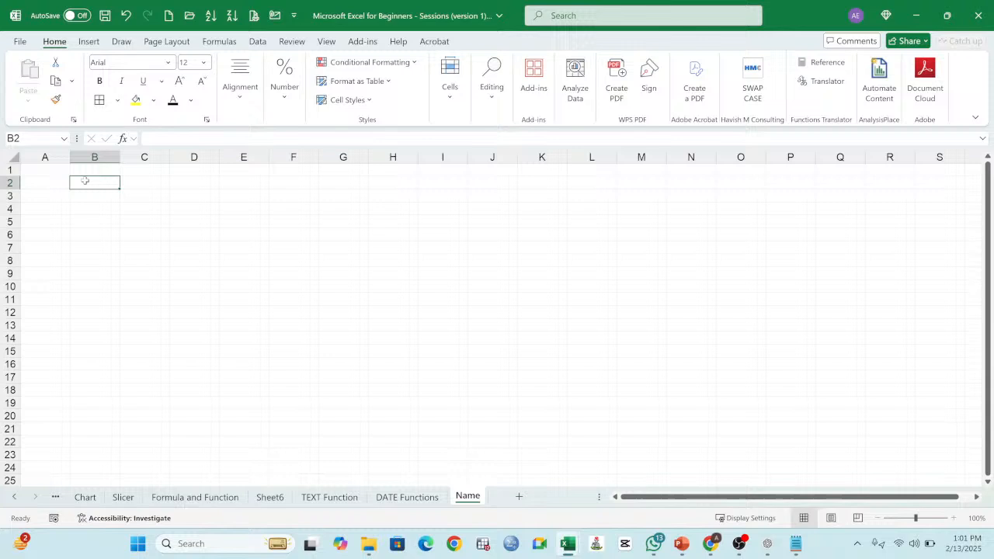
left_click(954, 519)
left_click(954, 519)
left_click(955, 519)
left_click(955, 519)
left_click(954, 519)
left_click(954, 519)
left_click(954, 518)
left_click(954, 519)
left_click(954, 519)
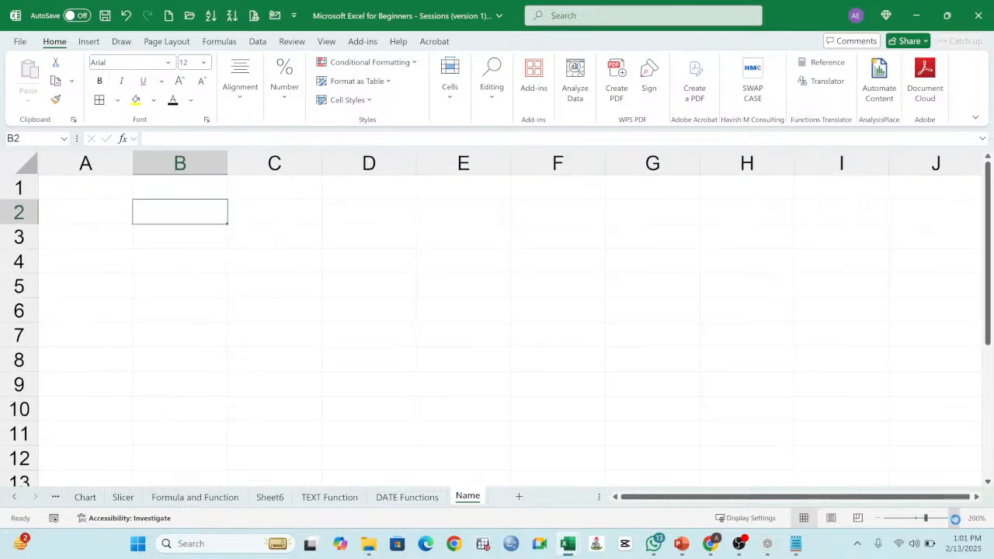
left_click(954, 518)
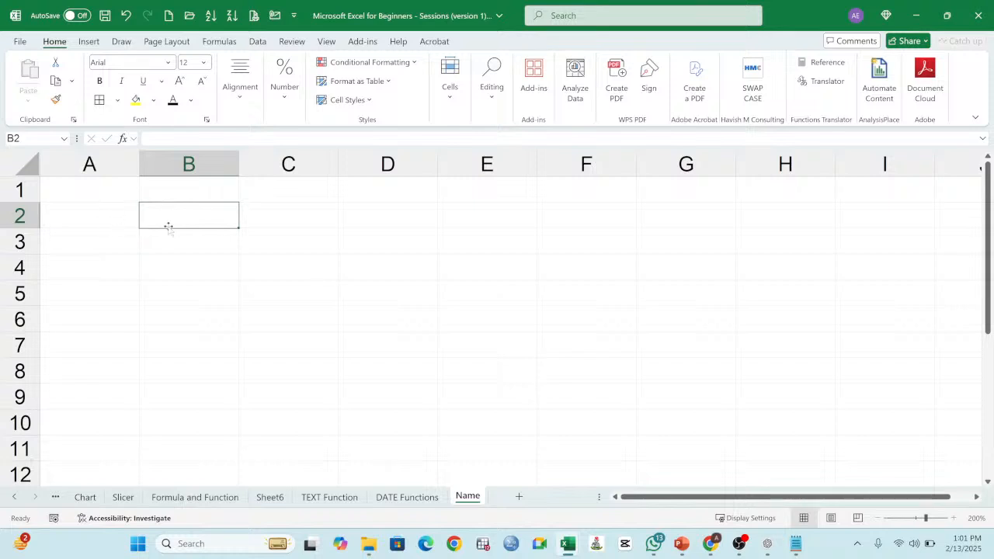
type("56")
key("Return")
type("67")
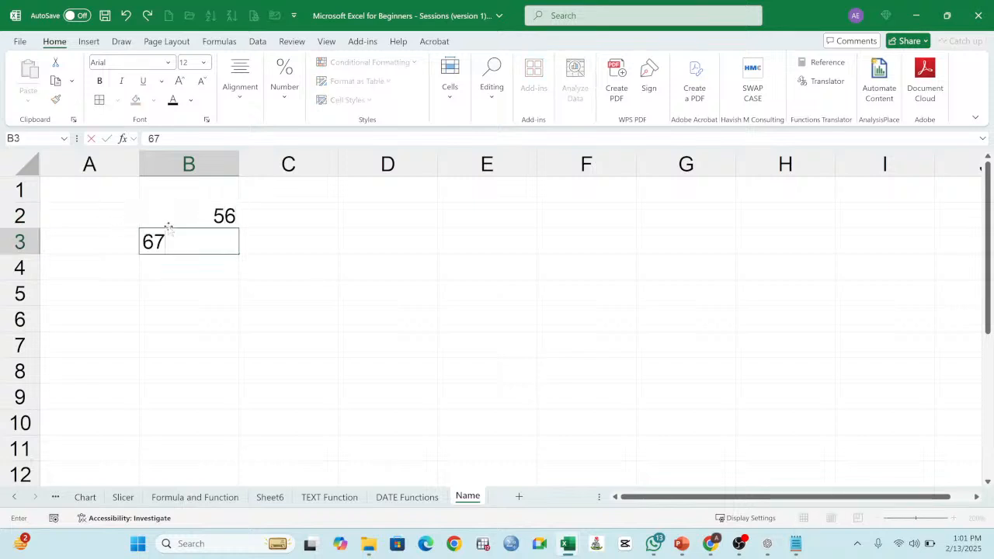
key("Return")
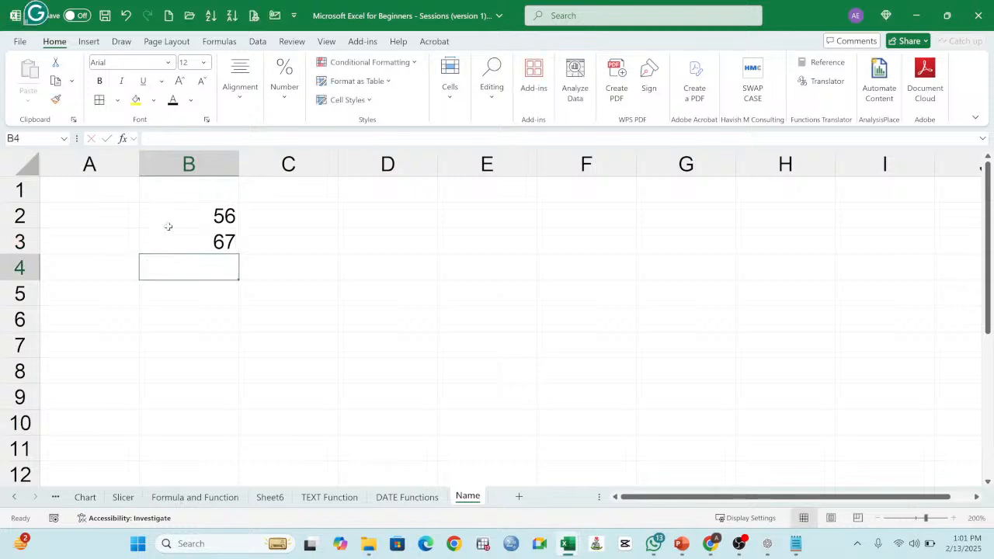
Step: Add the two numbers in D2 with the cell-reference formula =B2+B3, and clear D2 again
left_click(375, 224)
type("=")
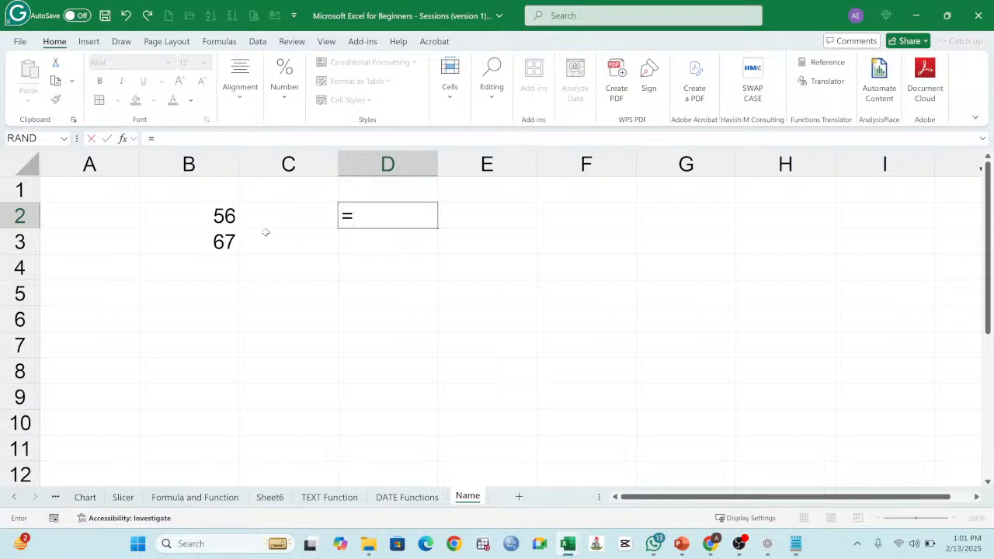
left_click(230, 217)
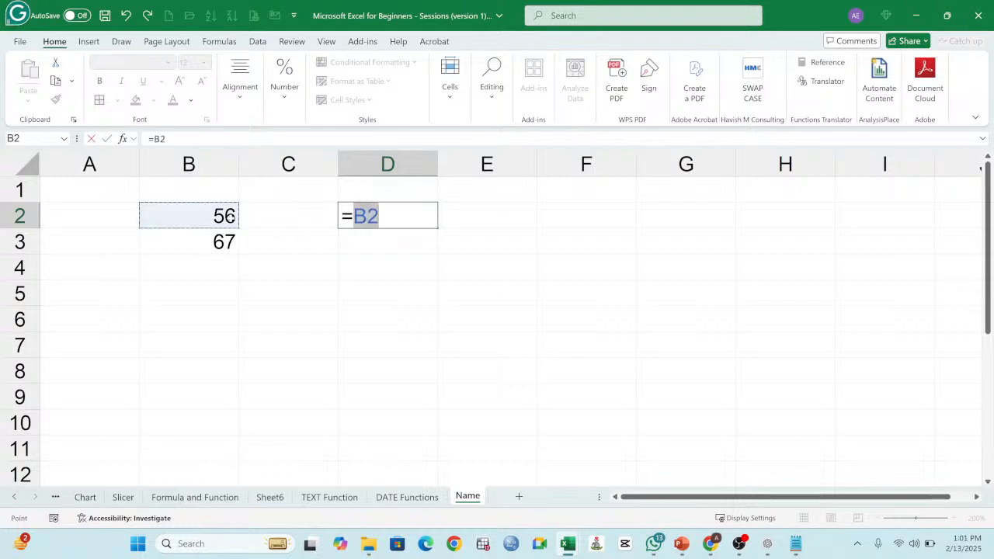
type("+")
left_click(220, 241)
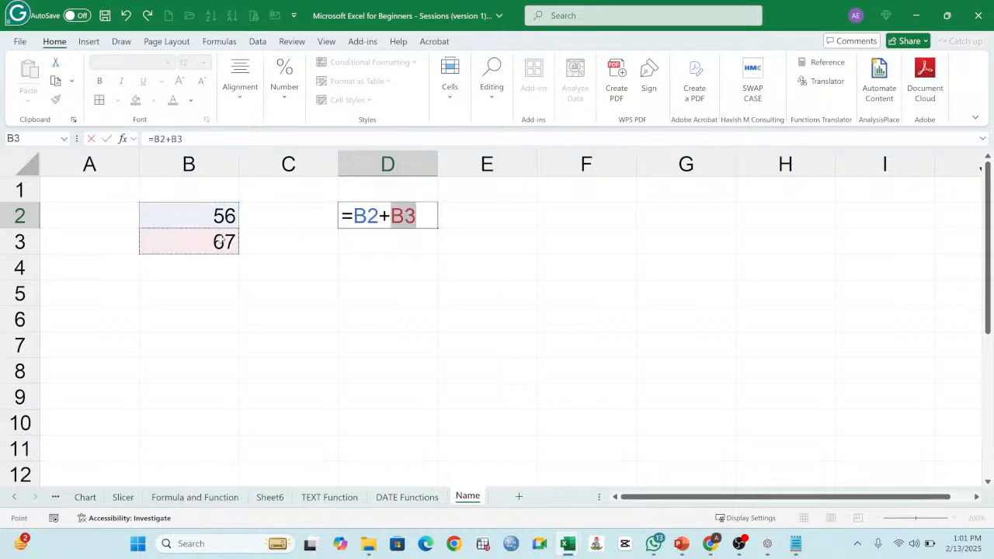
key("Return")
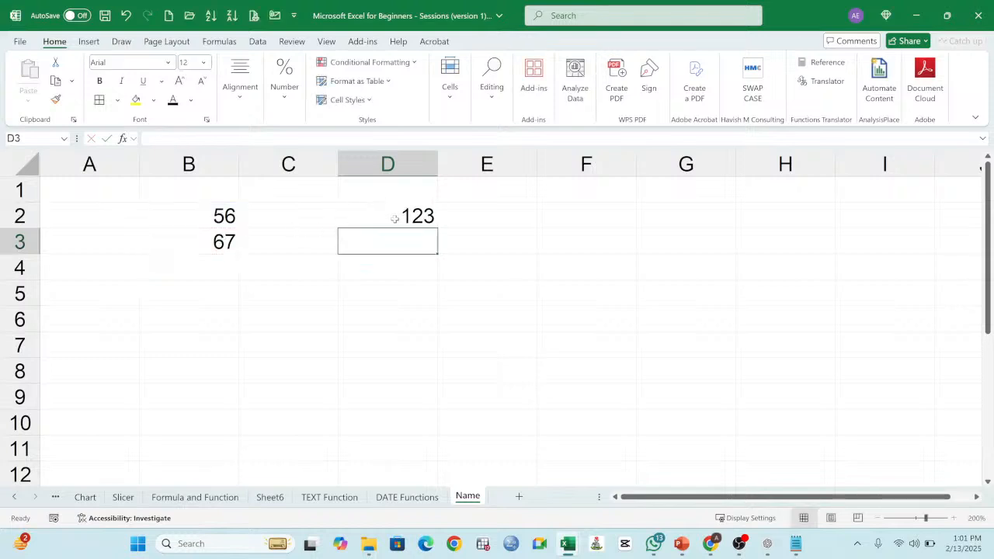
left_click(394, 218)
key("Delete")
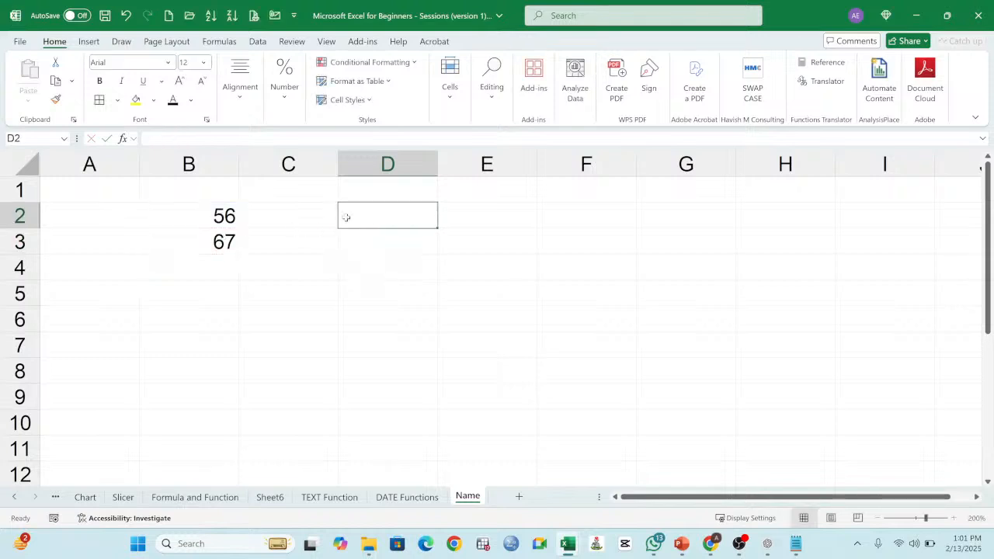
Step: Define the name Lagos for cell B2
left_click(234, 215)
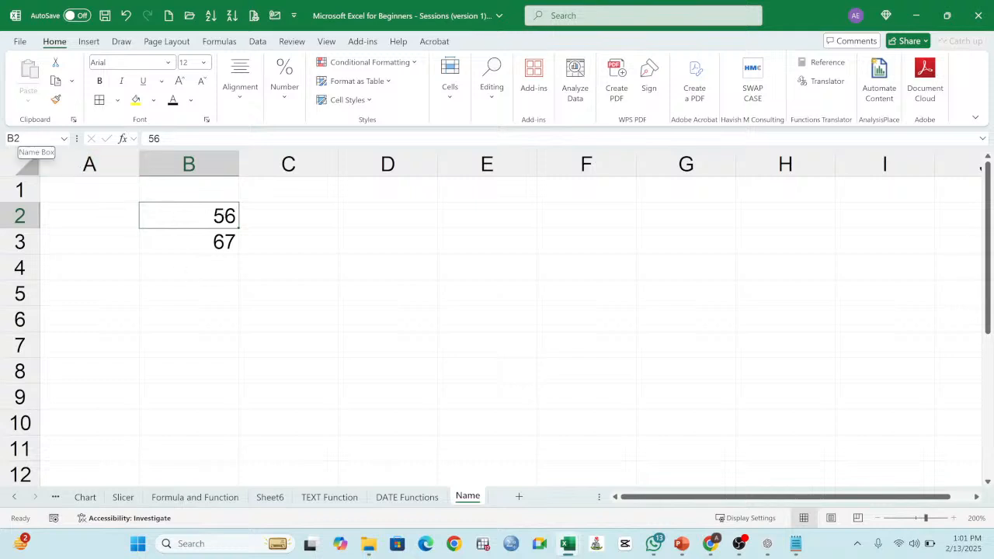
left_click(31, 138)
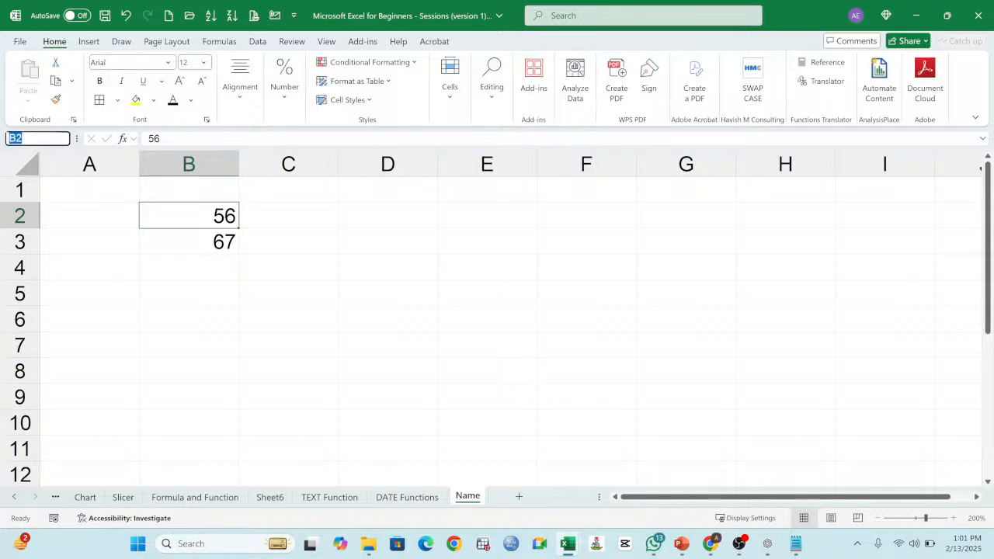
type("Lagos")
key("Return")
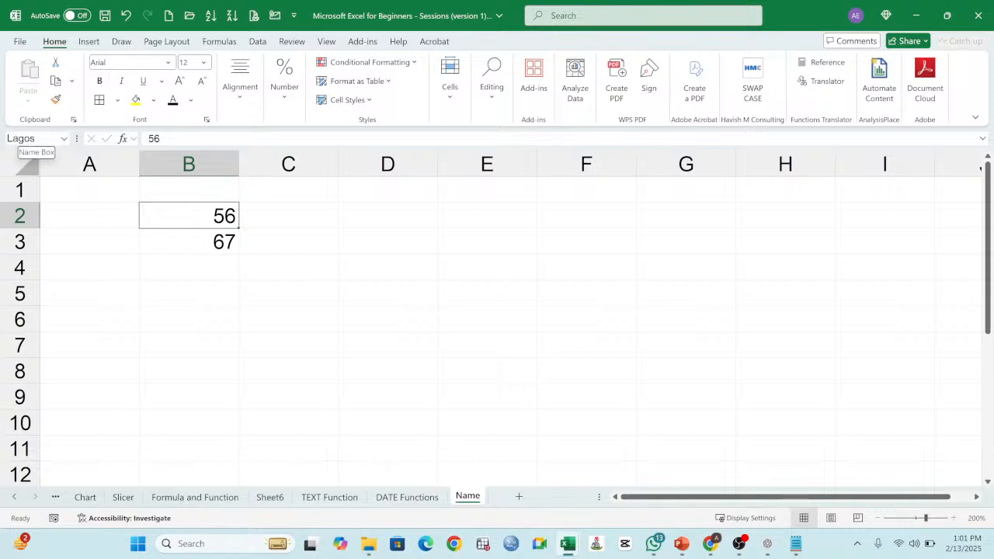
Step: Define the name Abuja for cell B3
left_click(22, 139)
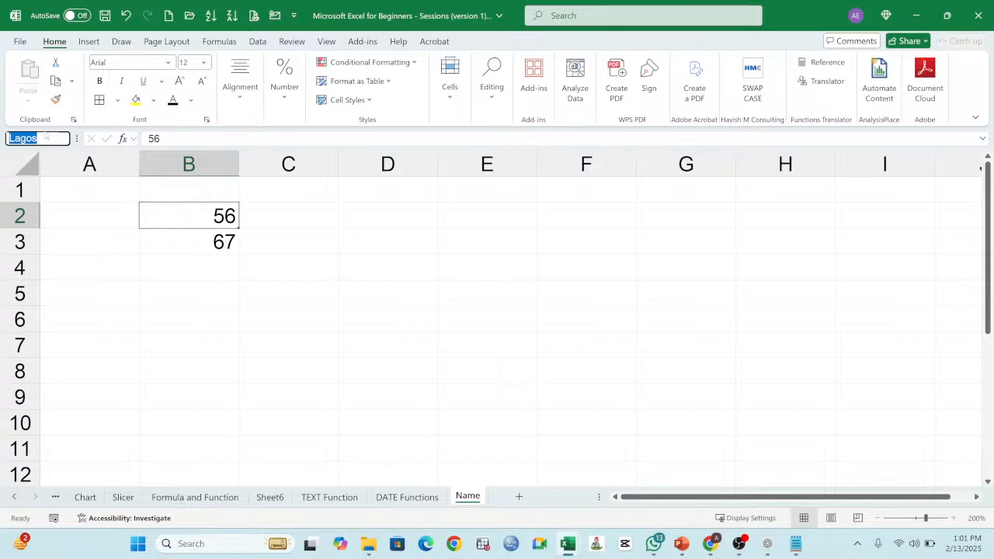
left_click(176, 246)
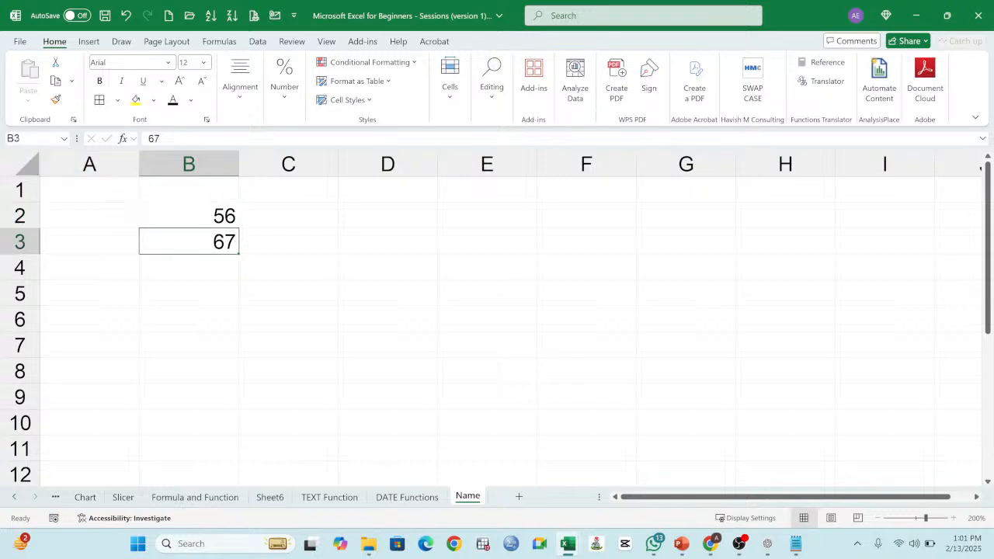
left_click(21, 139)
type("Abuja")
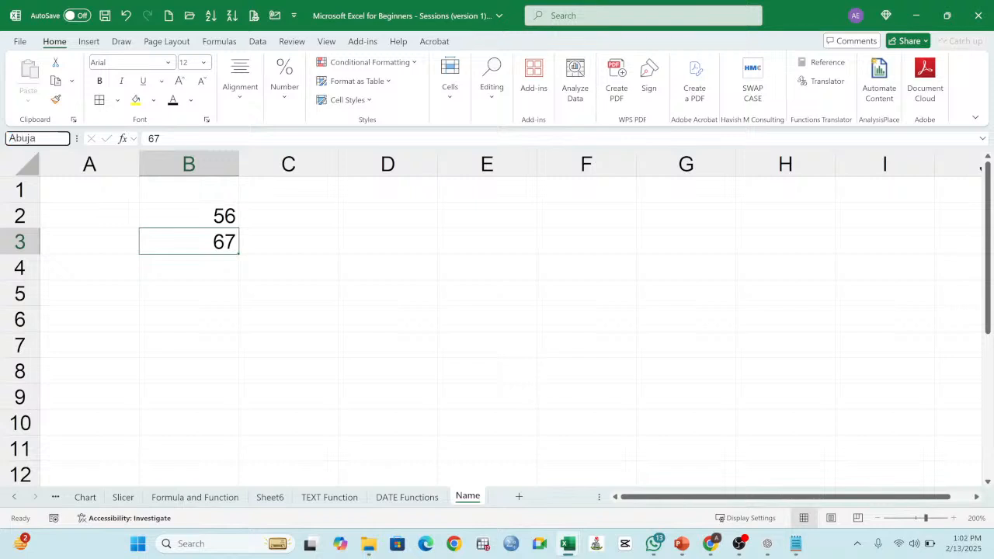
key("Return")
Step: Add the two named cells in D2 with the formula =Lagos+Abuja
left_click(364, 215)
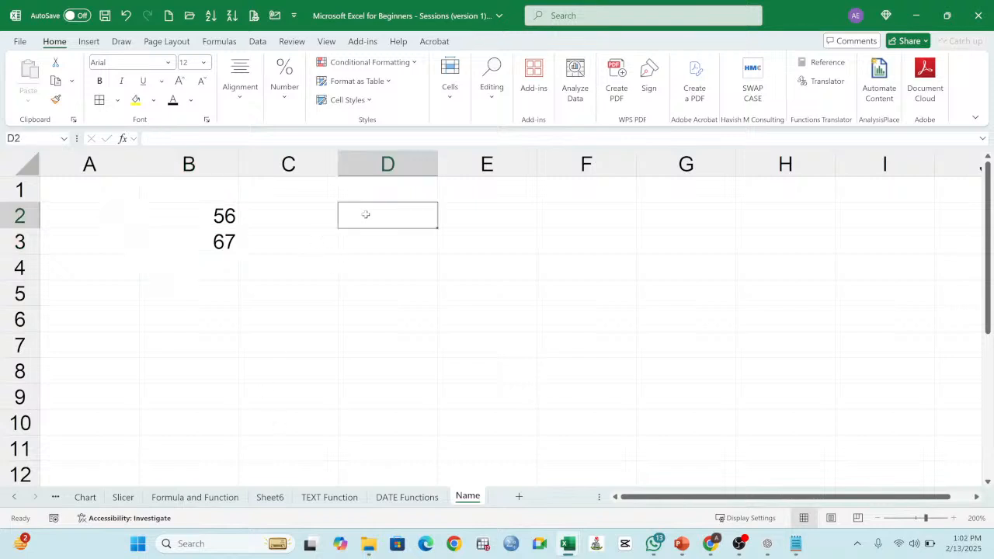
type("=")
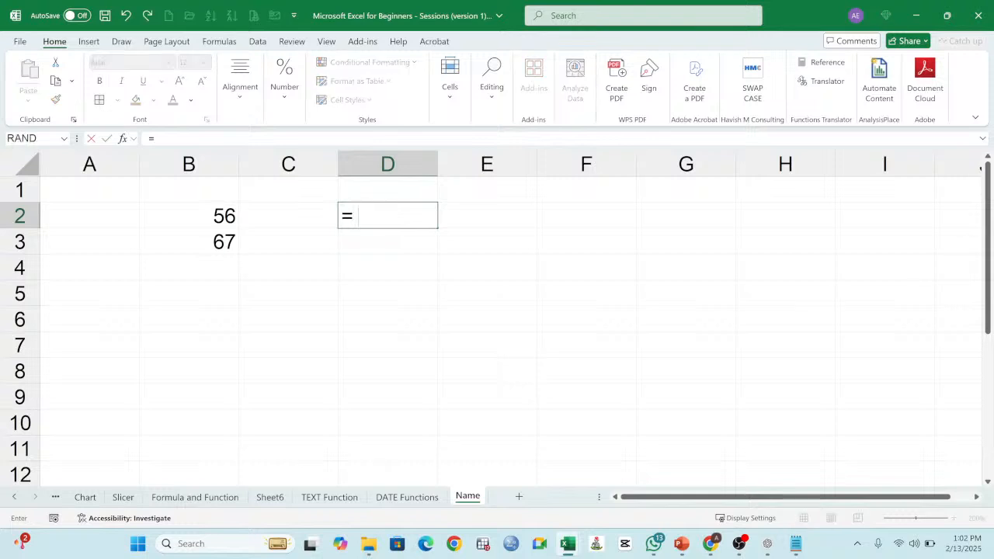
type("lagos")
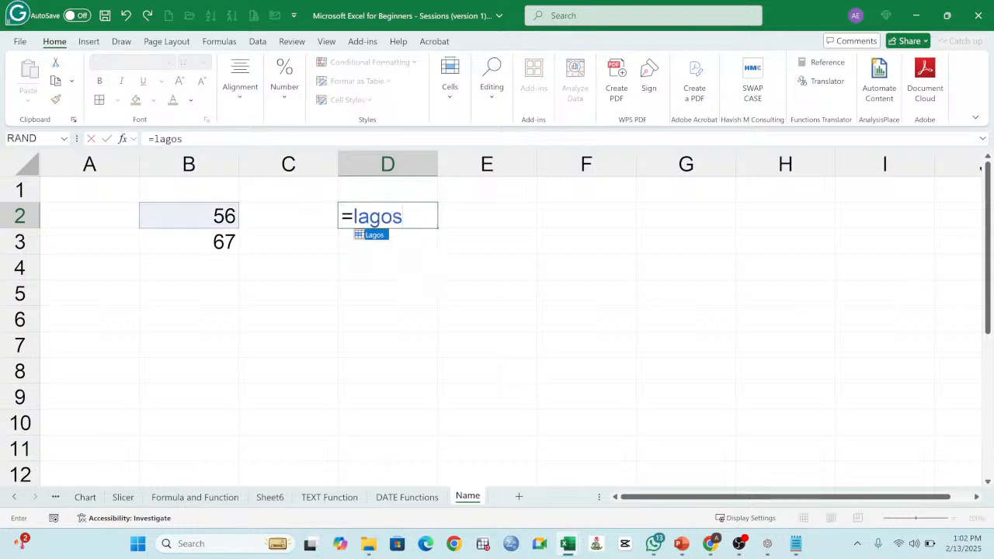
type("+")
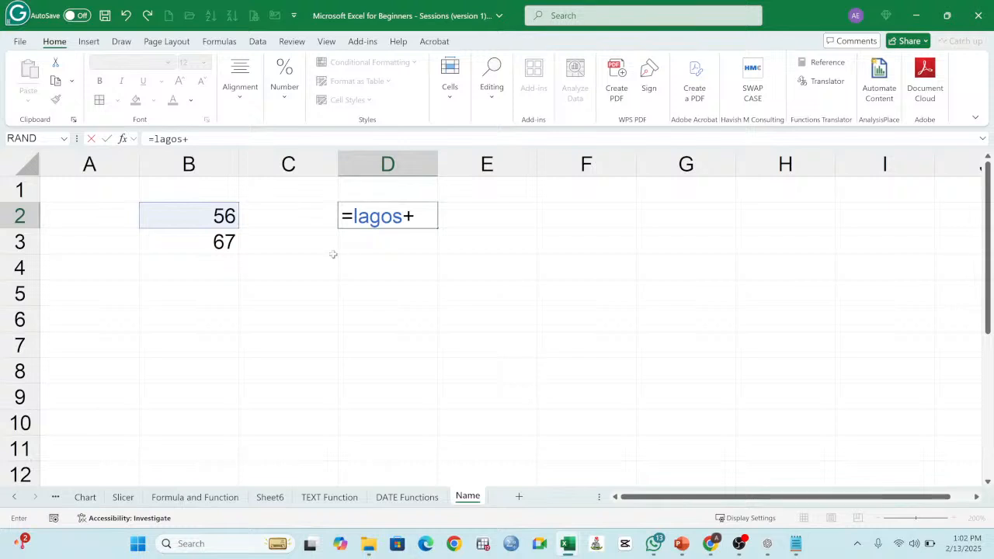
left_click(206, 240)
key("Return")
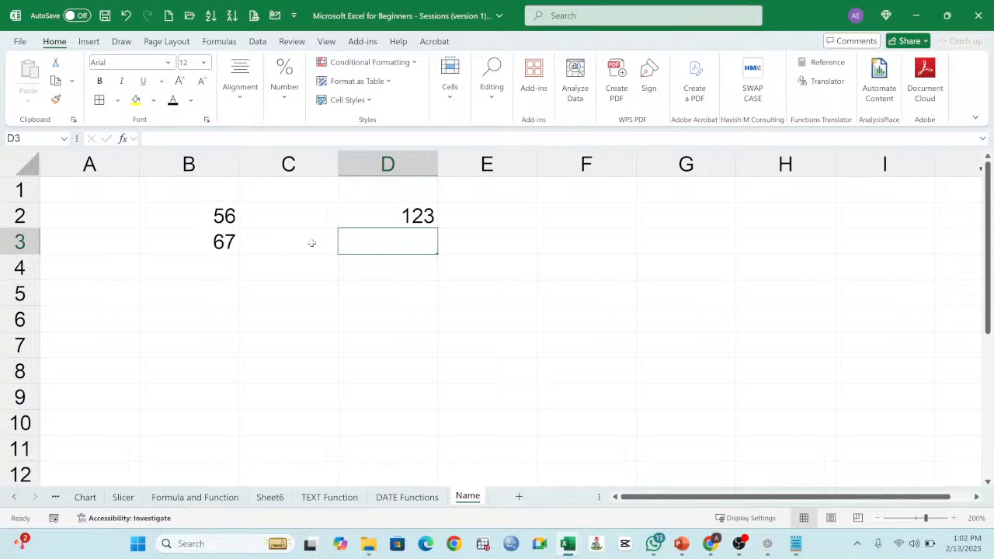
Step: Examine the formula in D2 and the names assigned to cells B2 and B3, leaving everything as it is
double_click(388, 215)
left_click_drag(353, 216, 409, 216)
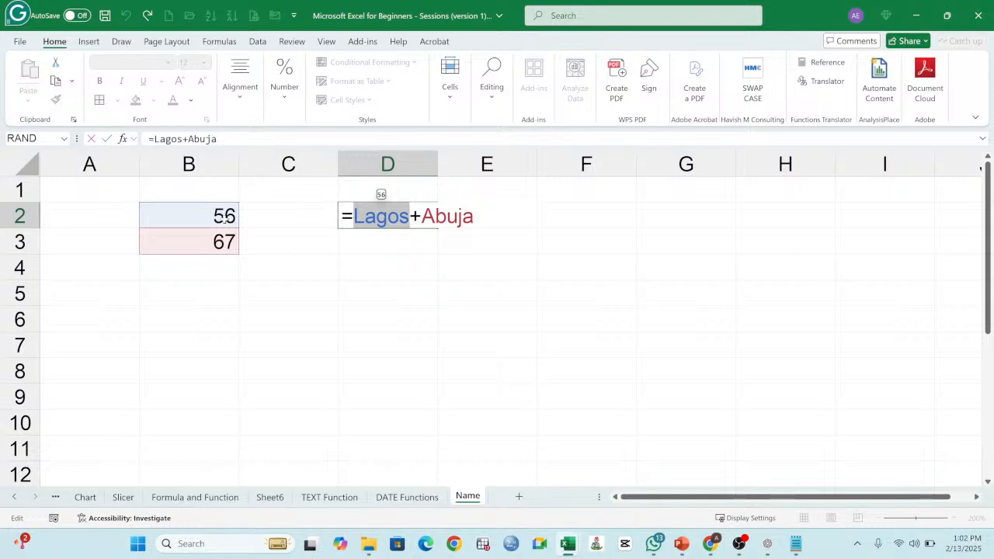
key("Escape")
left_click(220, 216)
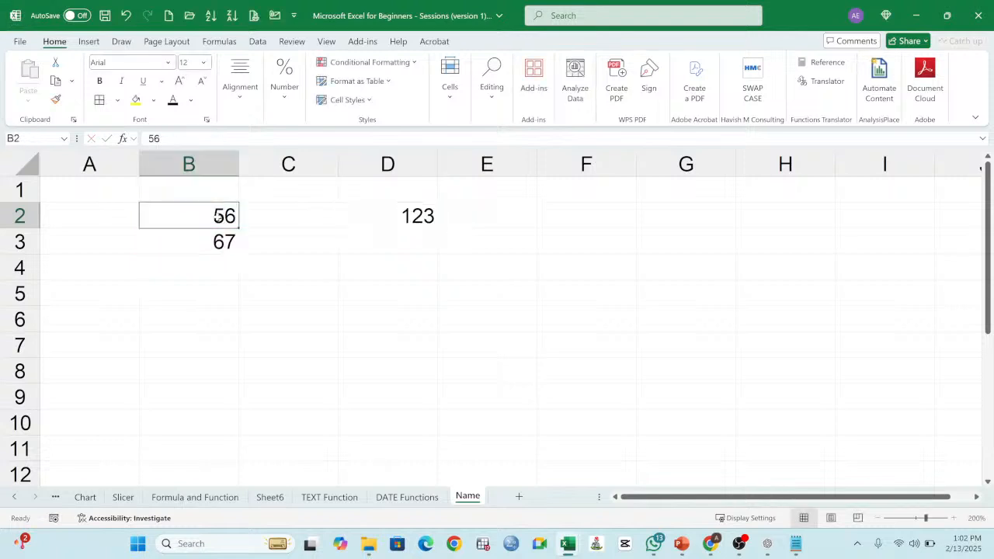
key("F2")
left_click(218, 245)
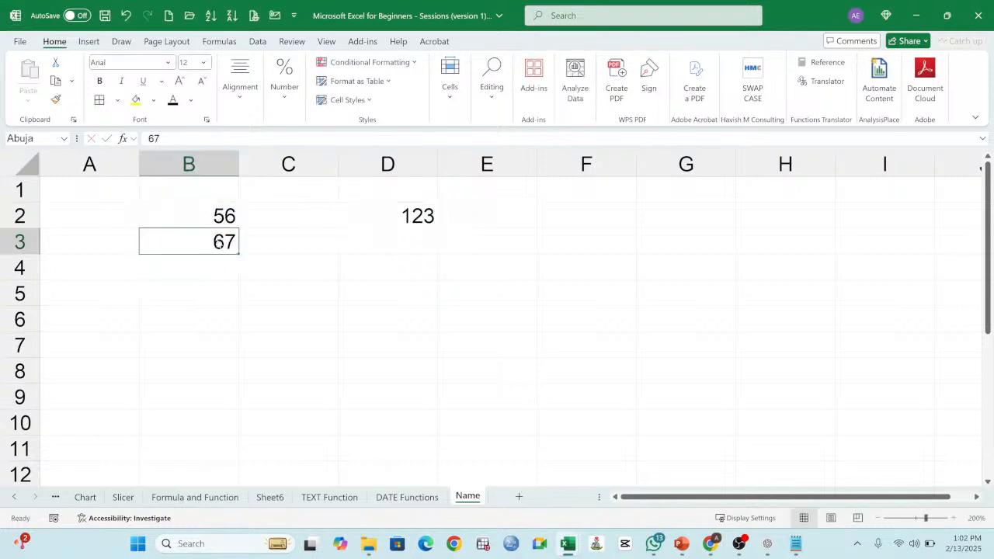
left_click(218, 221)
left_click(36, 138)
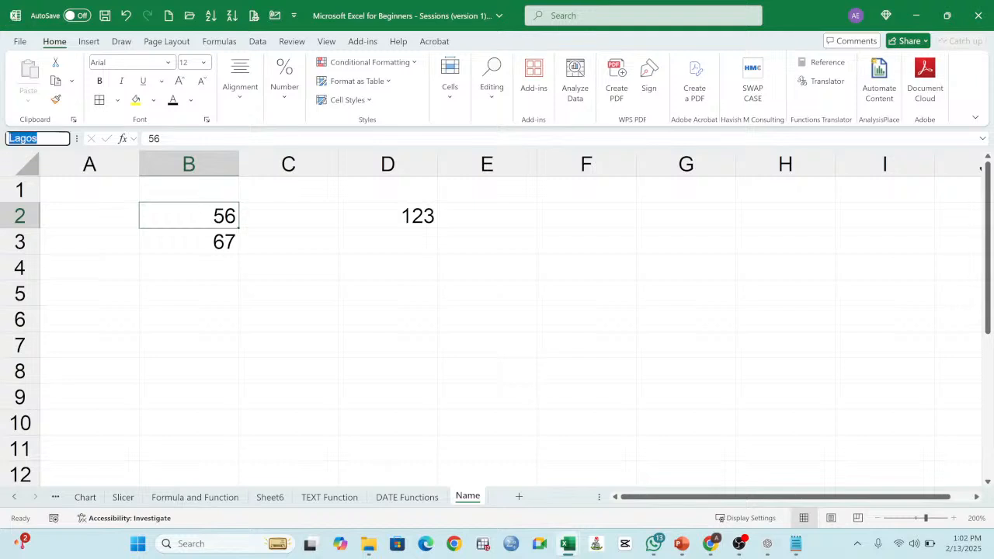
left_click(224, 224)
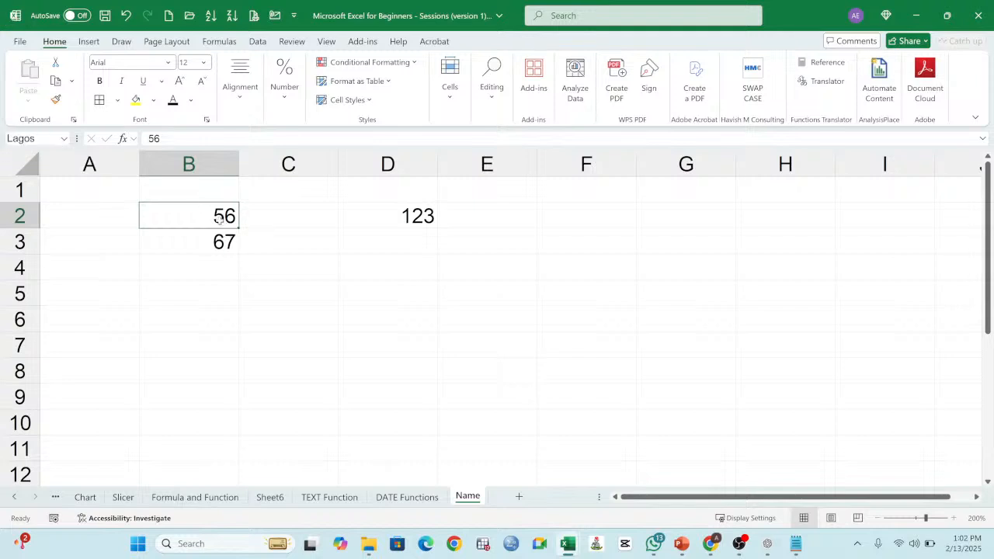
left_click(36, 138)
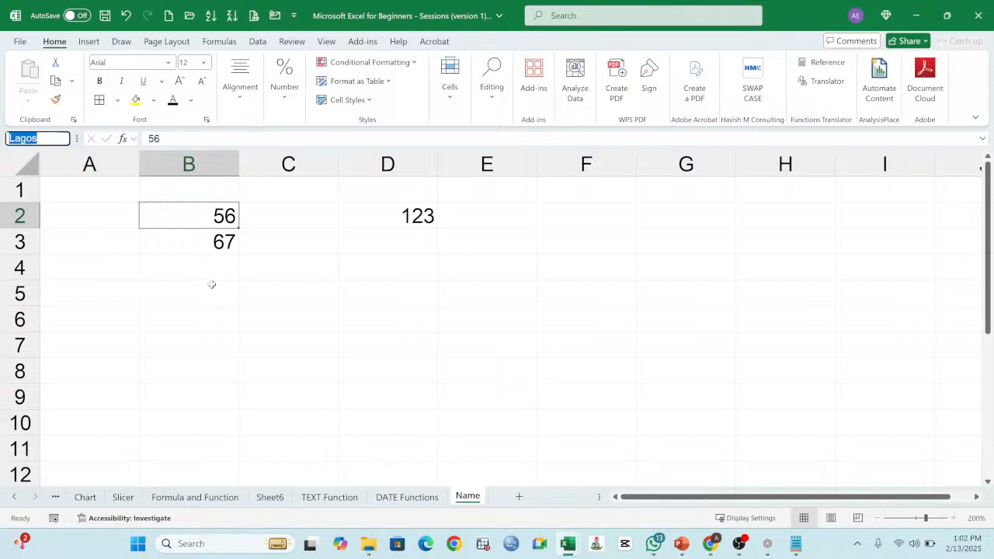
left_click(220, 245)
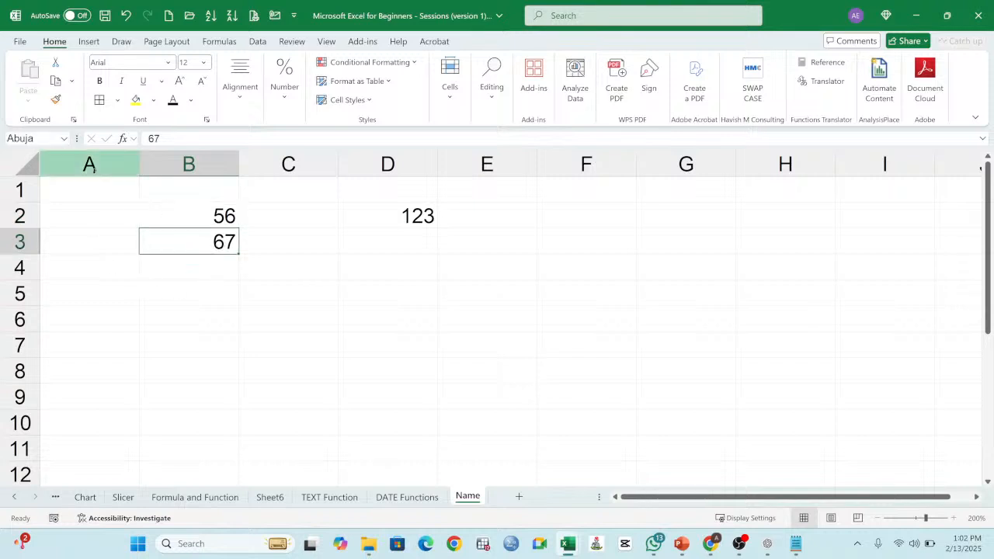
left_click(220, 247)
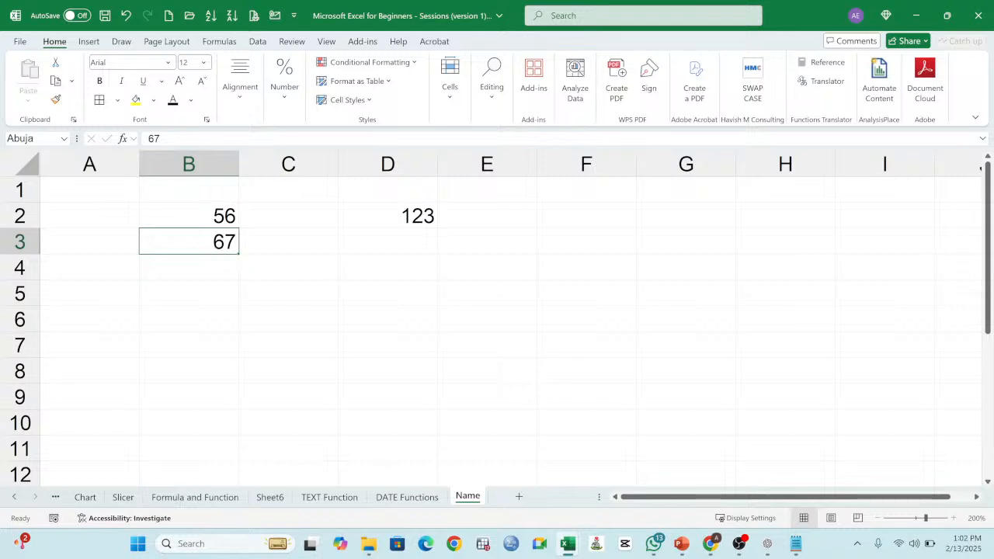
left_click(44, 138)
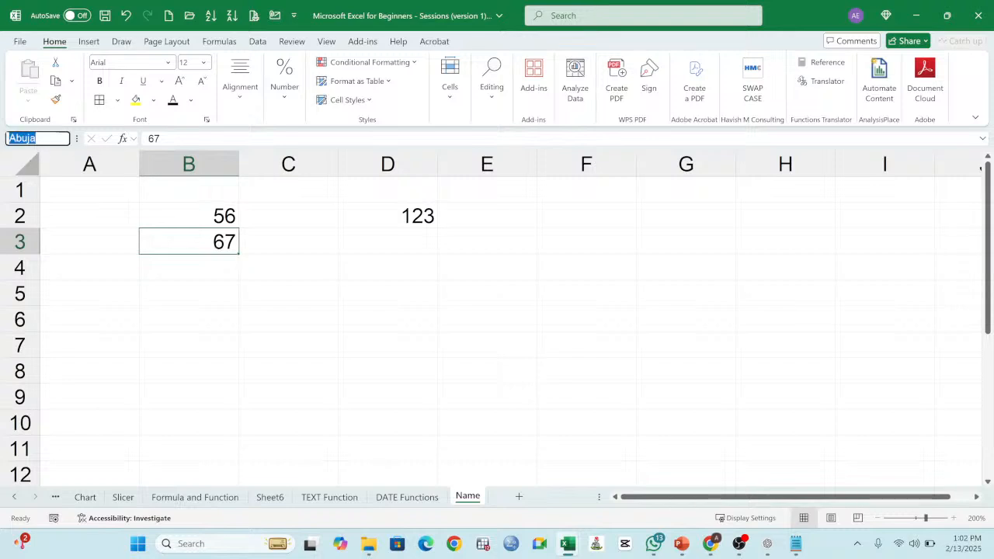
left_click(405, 222)
double_click(412, 218)
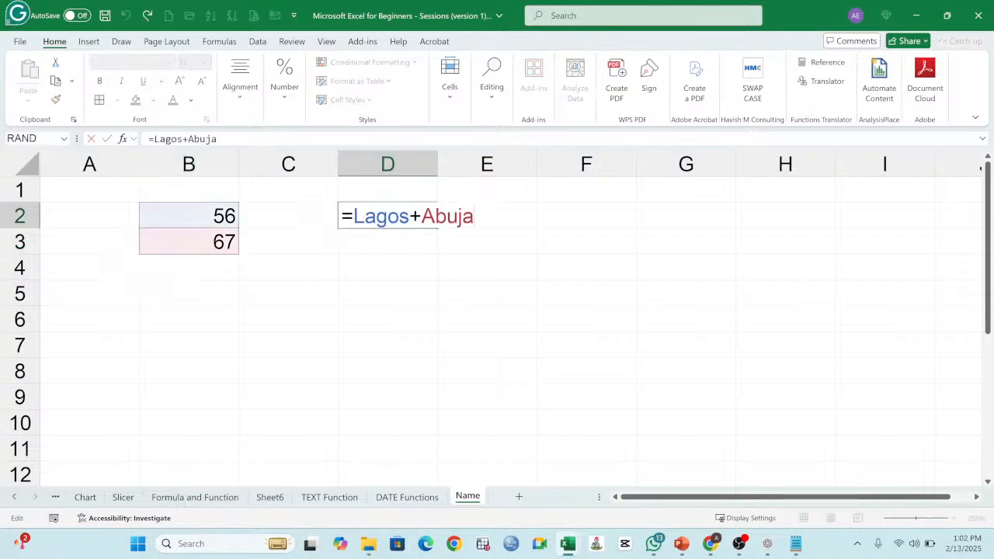
key("ctrl+Return")
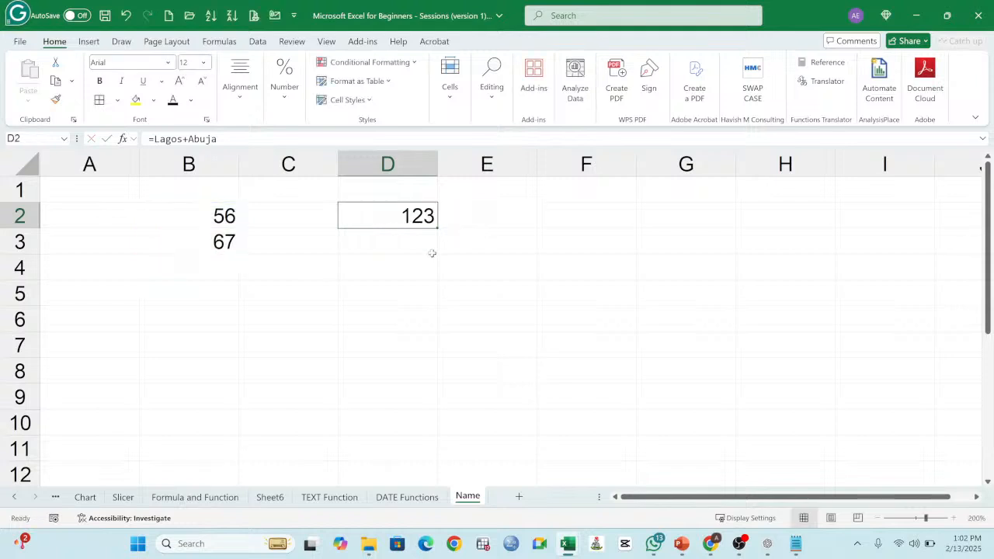
Step: Add a new worksheet after the Name sheet and enlarge its view to 150%
left_click(519, 496)
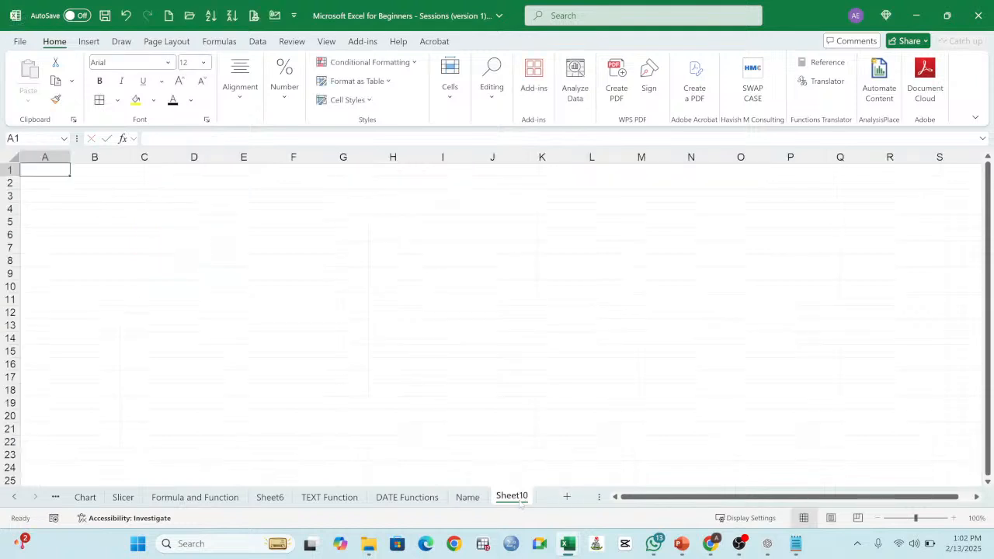
left_click(225, 260)
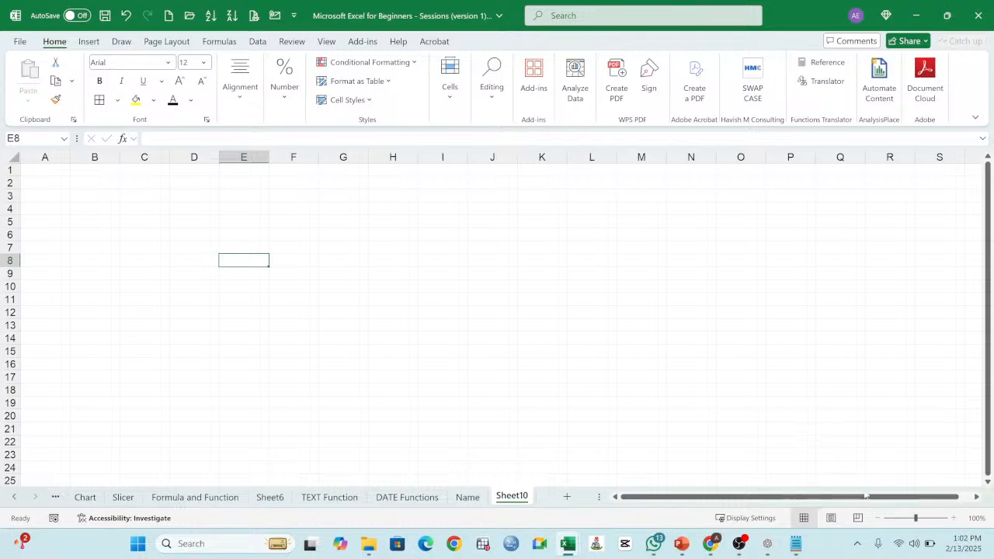
left_click(952, 517)
left_click(951, 517)
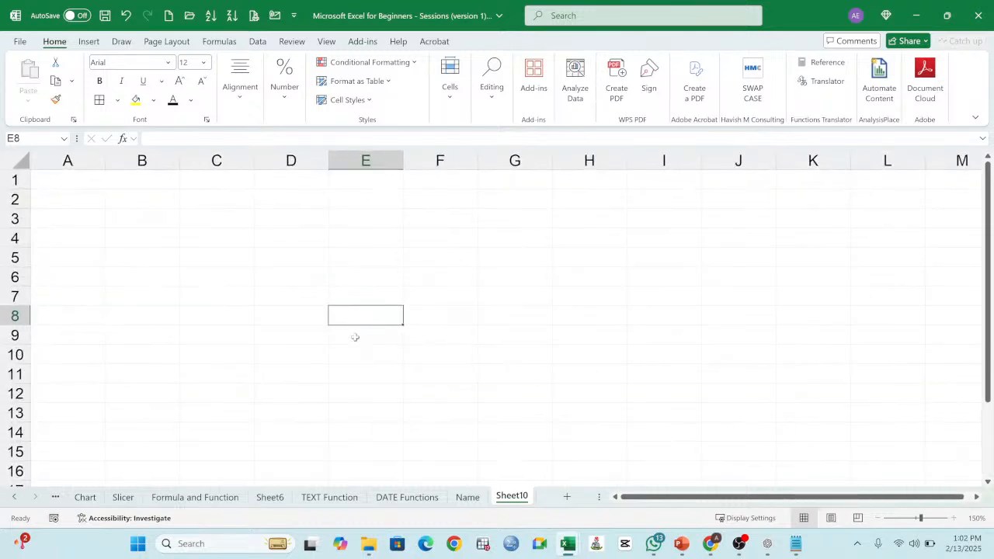
Step: Add the two named cells in C4 of the new sheet with the formula =Abuja+Lagos
left_click(228, 241)
type("=")
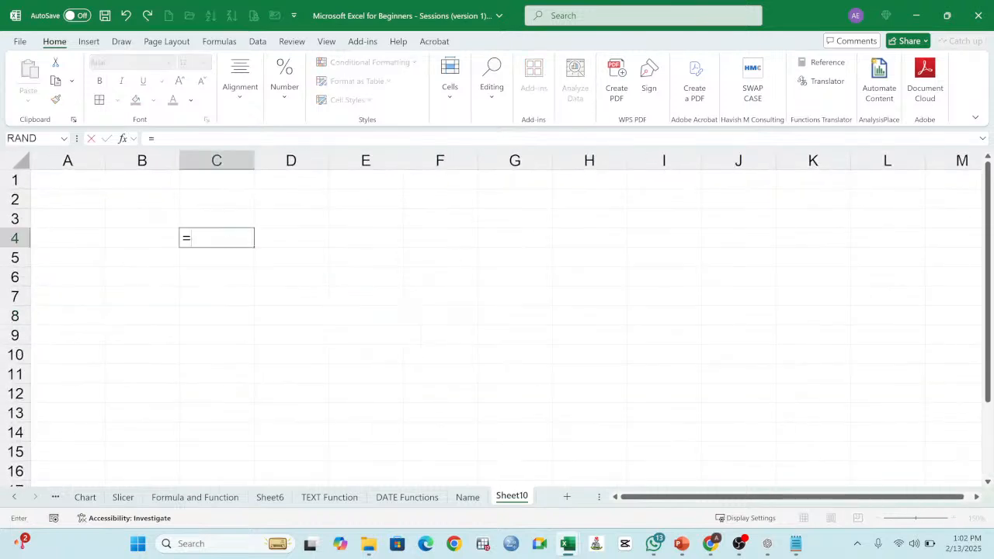
type("abua")
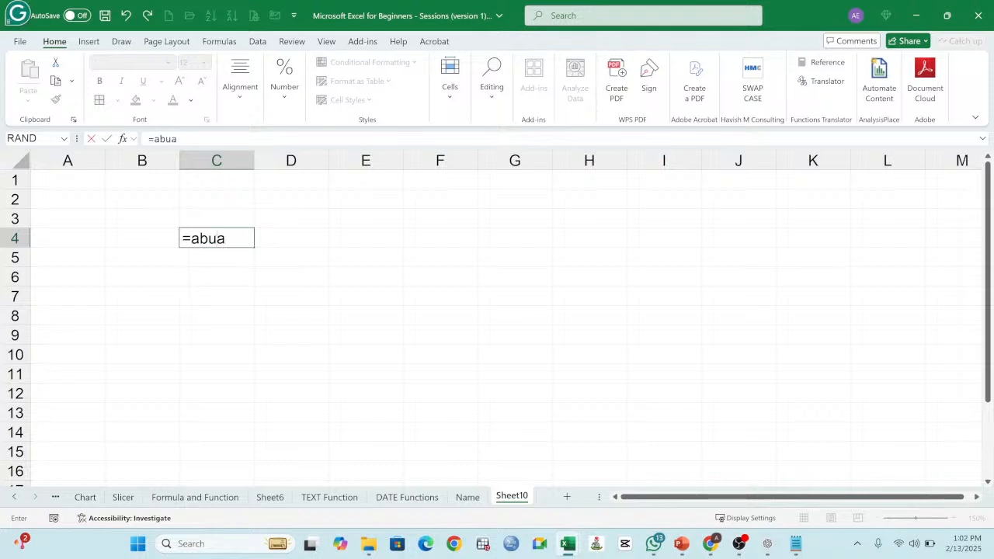
key("BackSpace")
type("ja")
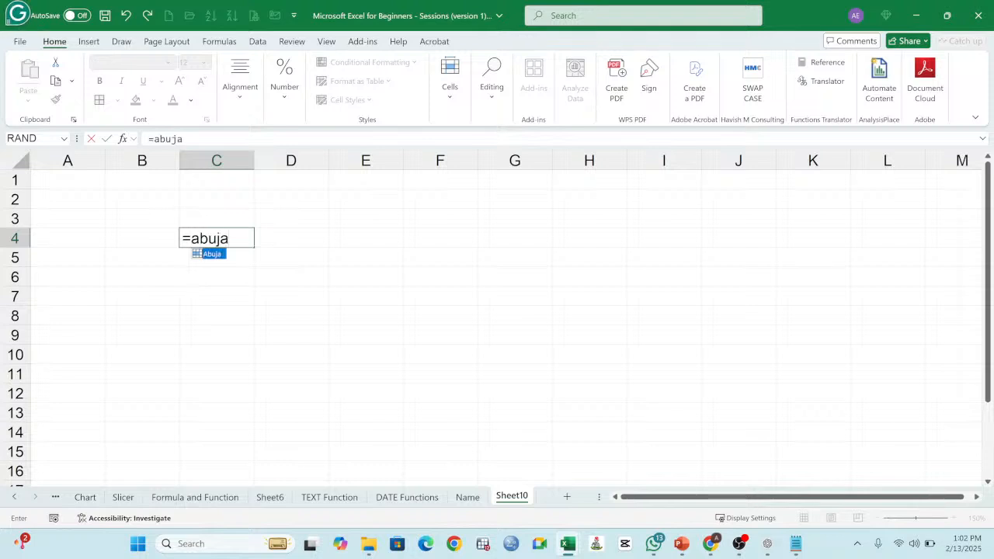
type("+lagos")
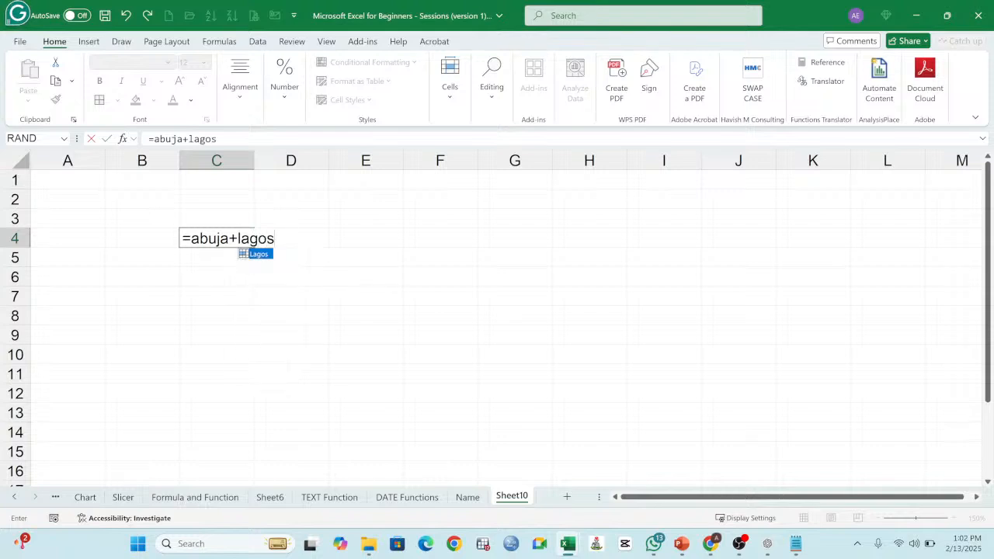
key("Return")
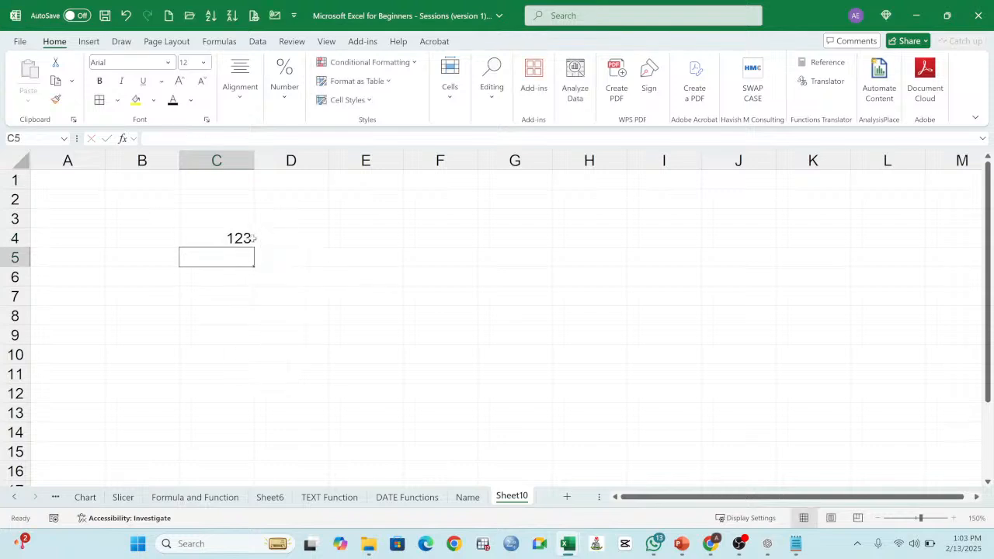
Step: Compare the formula in C4 of the new sheet with its source numbers in B2:B3 of the Name sheet
left_click(250, 239)
left_click(467, 497)
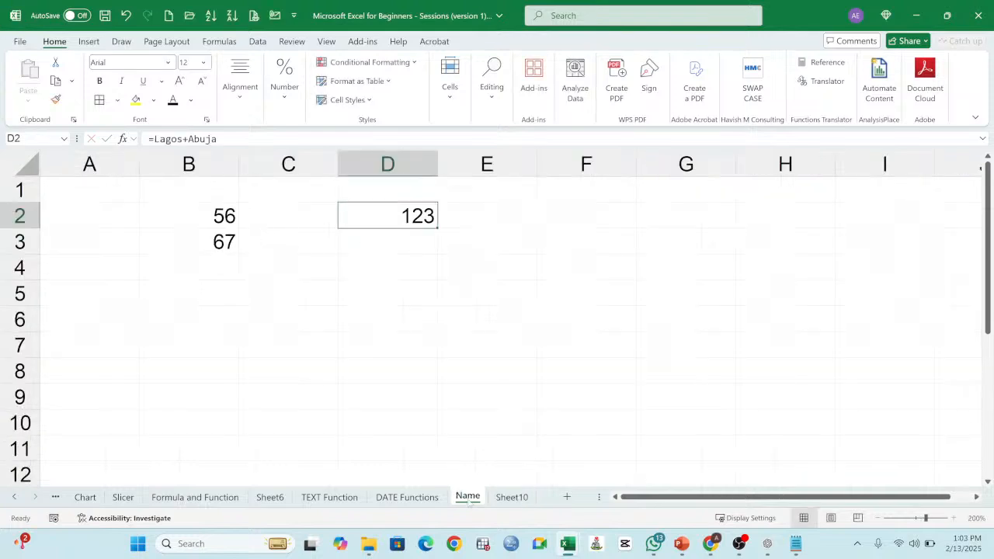
left_click(210, 226)
left_click_drag(209, 225, 209, 242)
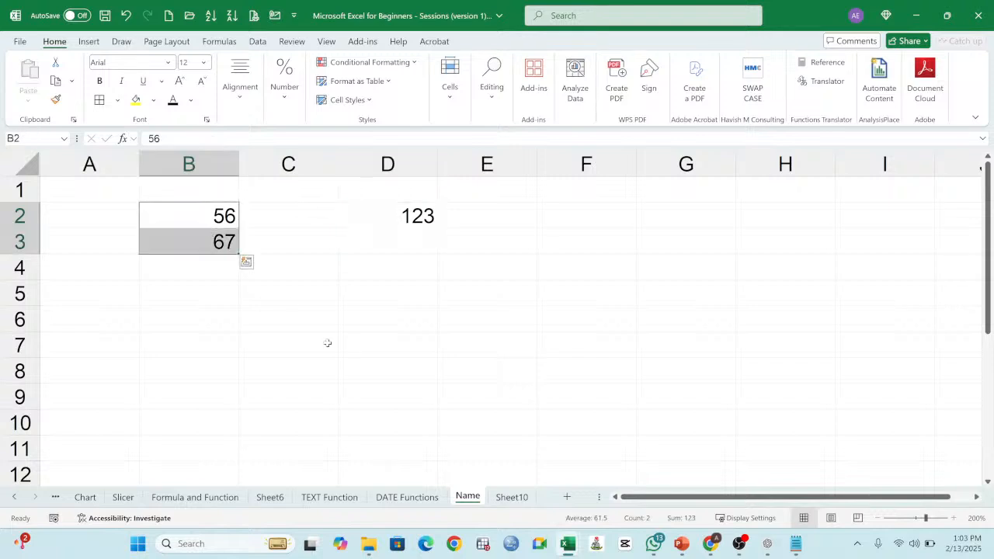
left_click(512, 497)
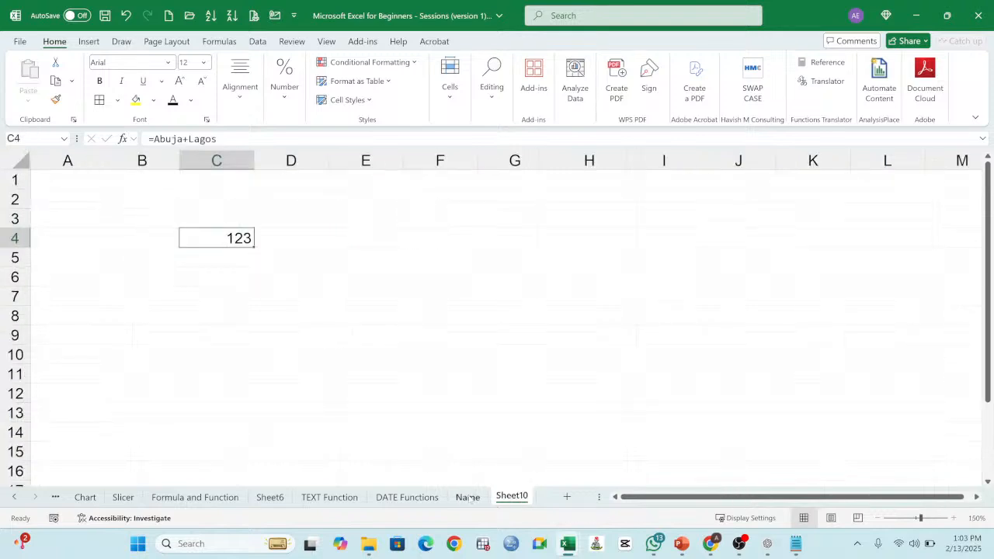
Step: Enter 57 in B4 and 89 in B5 of the Name sheet
left_click(468, 498)
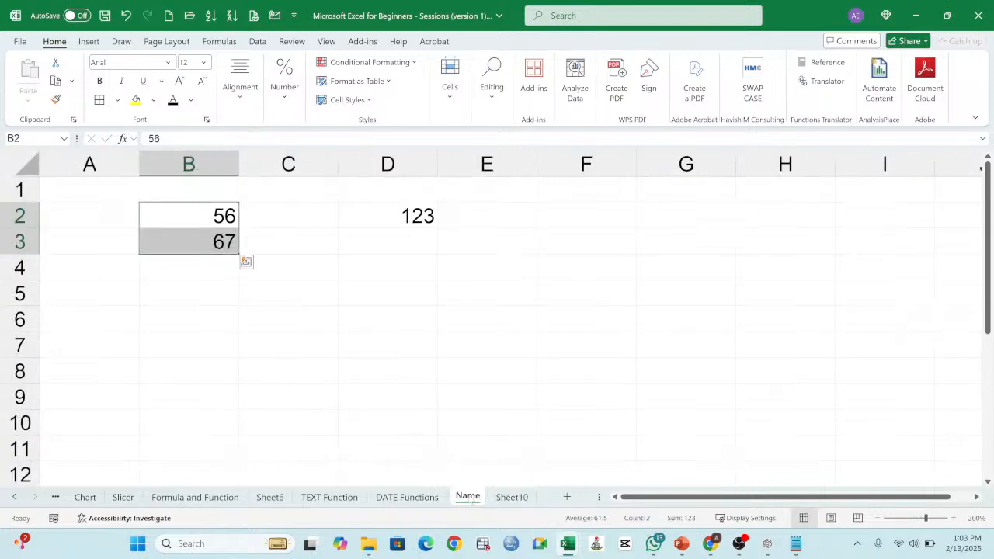
left_click(192, 269)
type("=57")
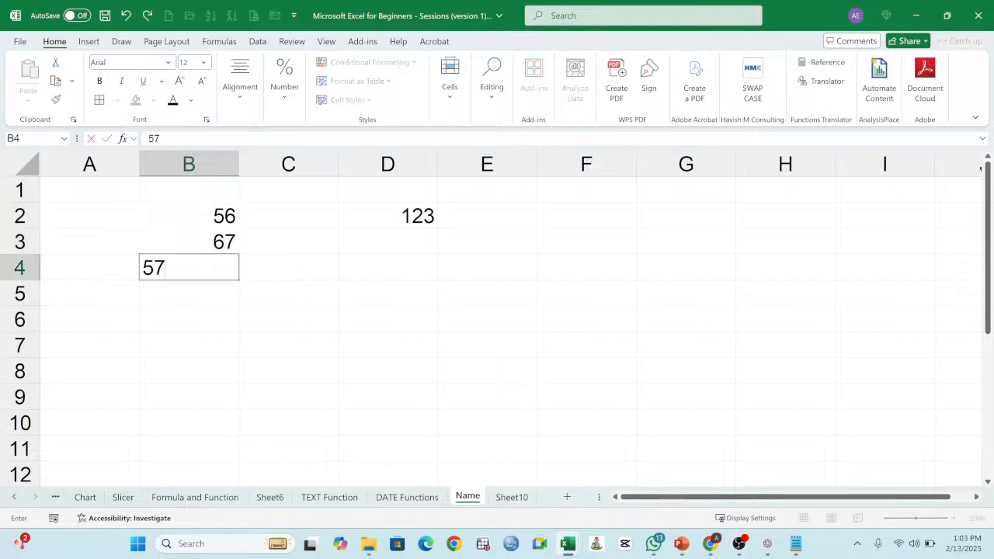
key("Return")
type("89")
key("Return")
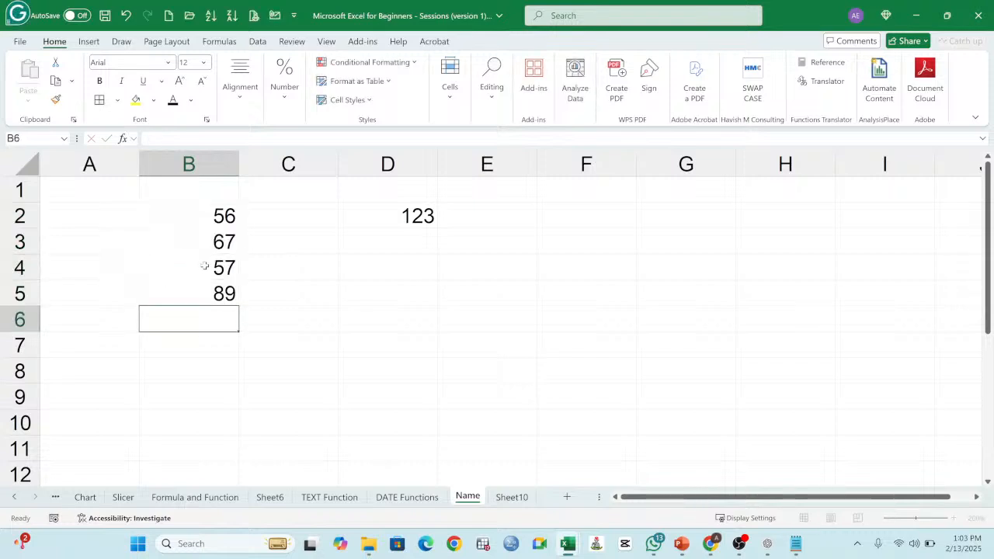
Step: Define the name sales for the range B2:B5 on the Name sheet
left_click_drag(209, 210, 222, 296)
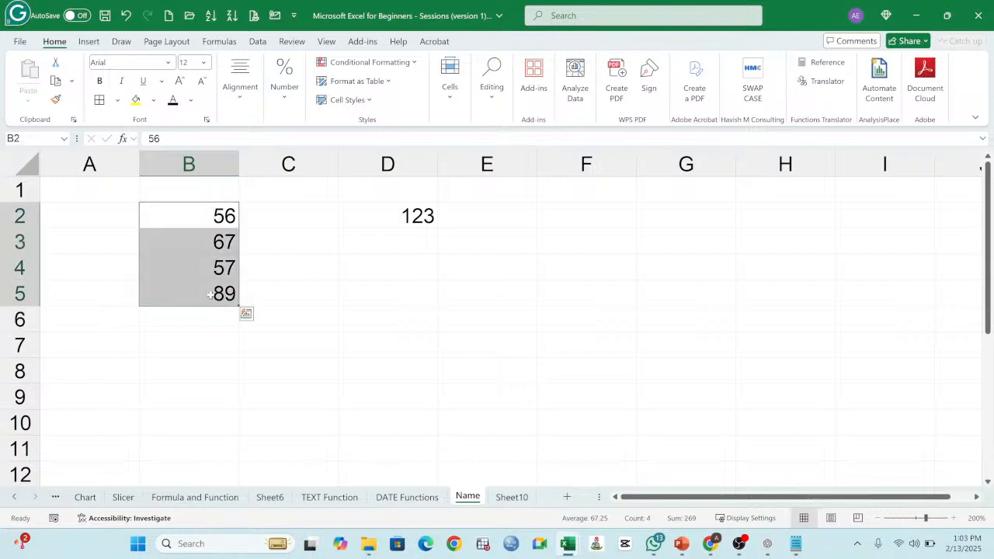
left_click(31, 138)
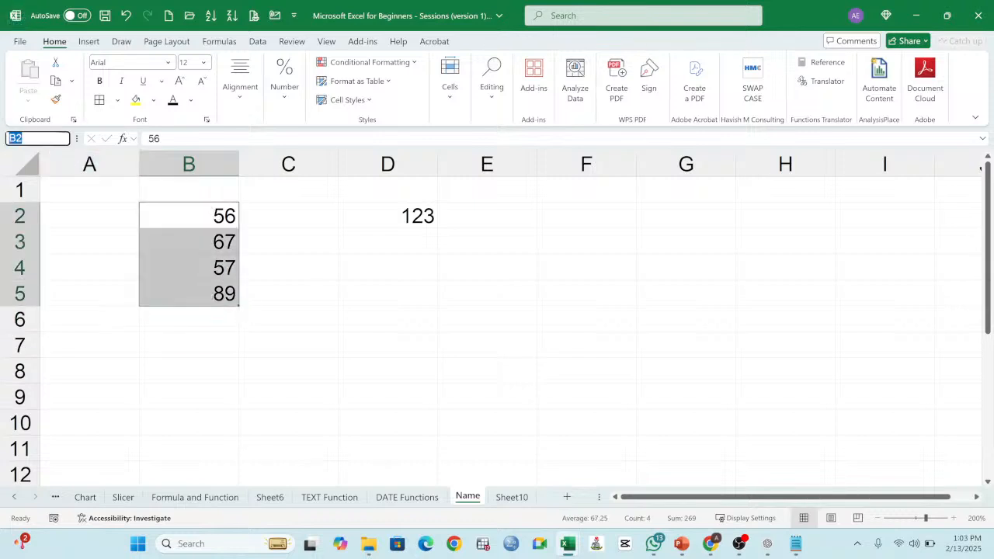
type("sales")
key("Return")
left_click(37, 138)
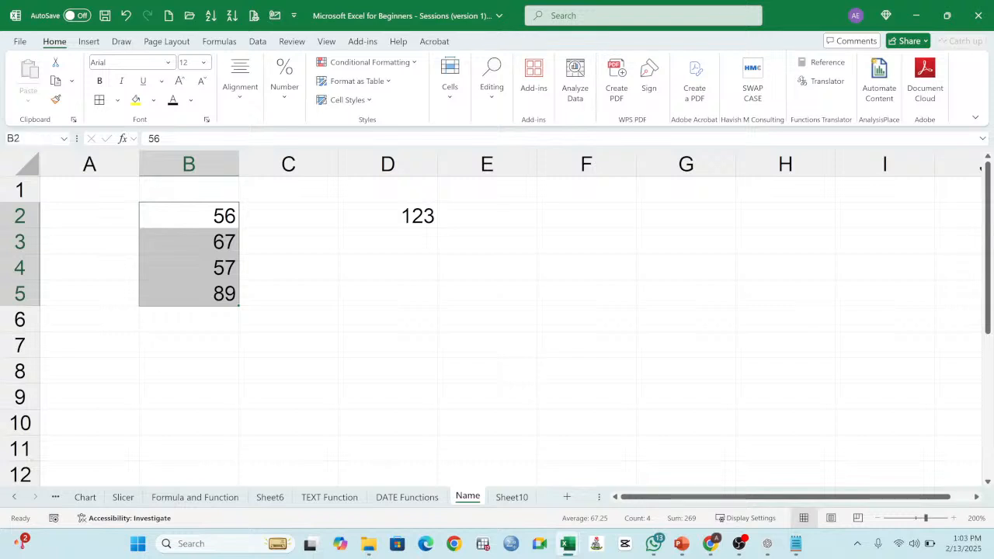
Step: Total the named range in D4 of the Name sheet with the formula =SUM(sales)
left_click(427, 247)
left_click(412, 269)
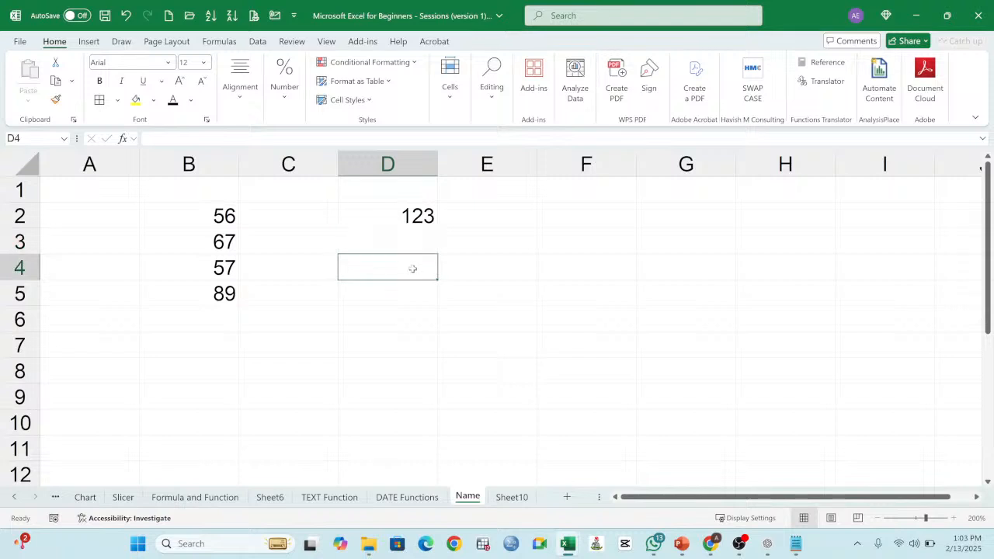
type("=su")
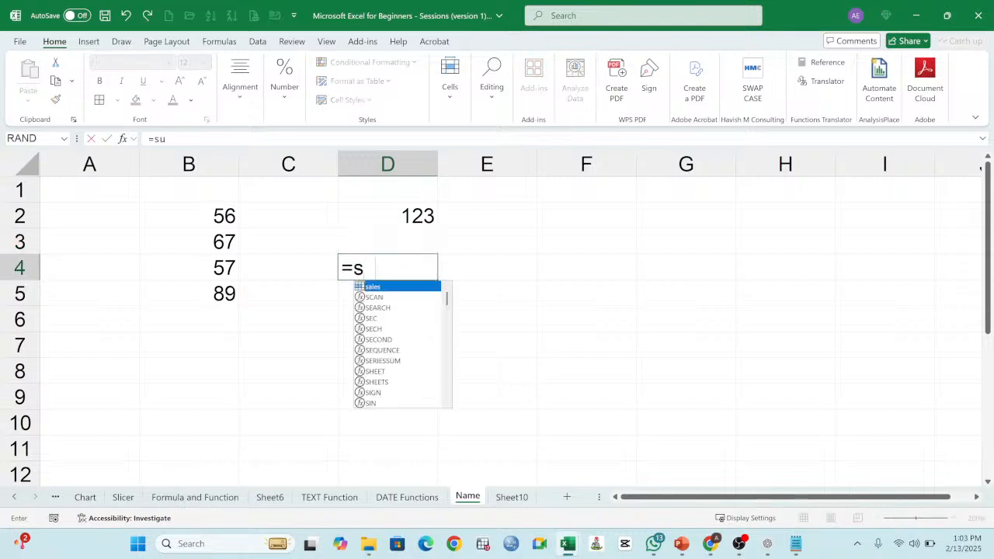
type("m(sales")
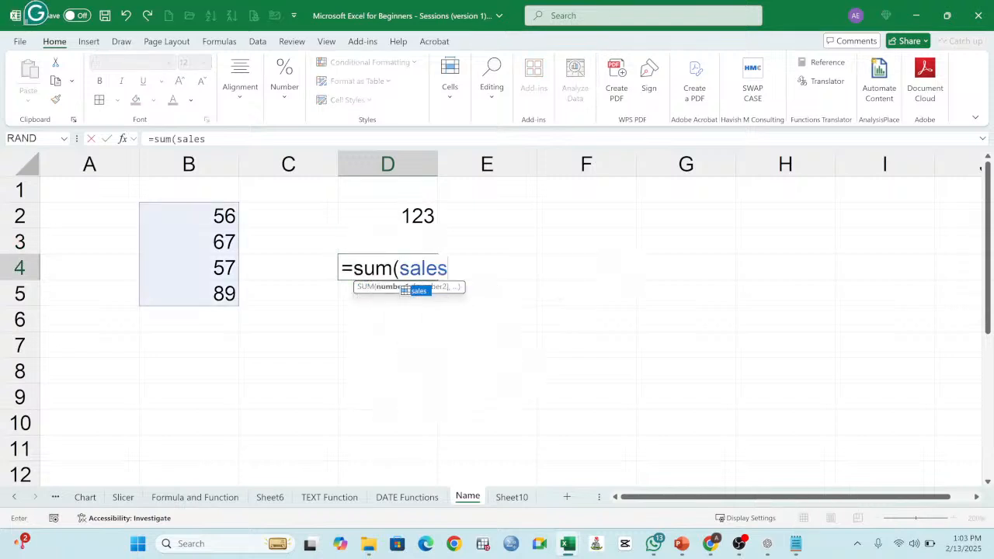
type(")")
key("Return")
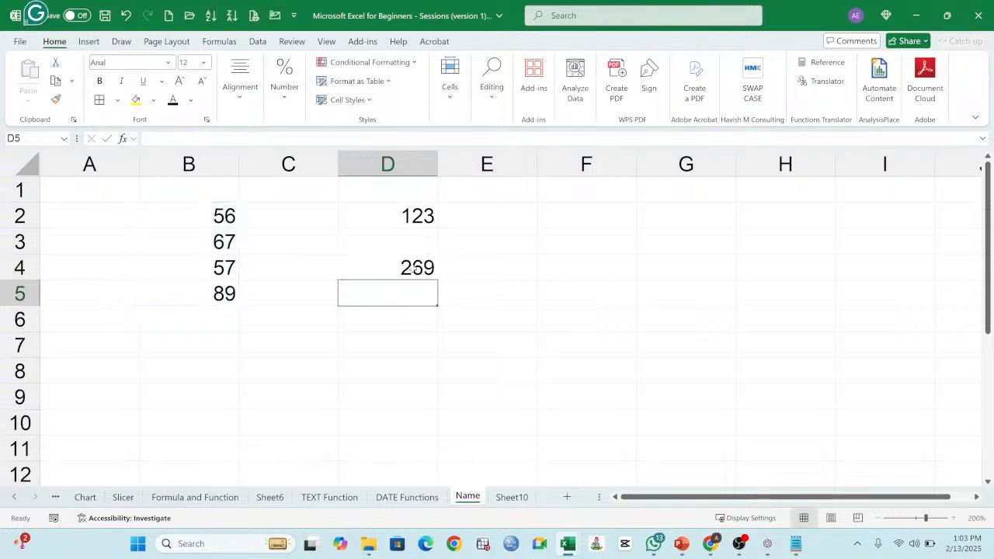
Step: Check the formula in D4 against the number range B2:B5 it refers to
left_click(415, 268)
left_click(175, 212)
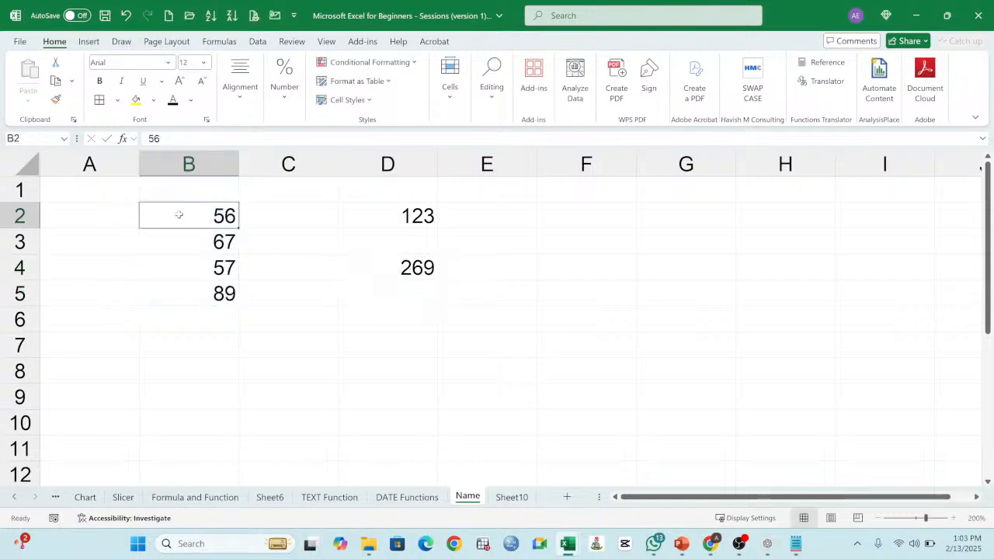
key("ctrl+shift+Down")
left_click(427, 265)
double_click(417, 269)
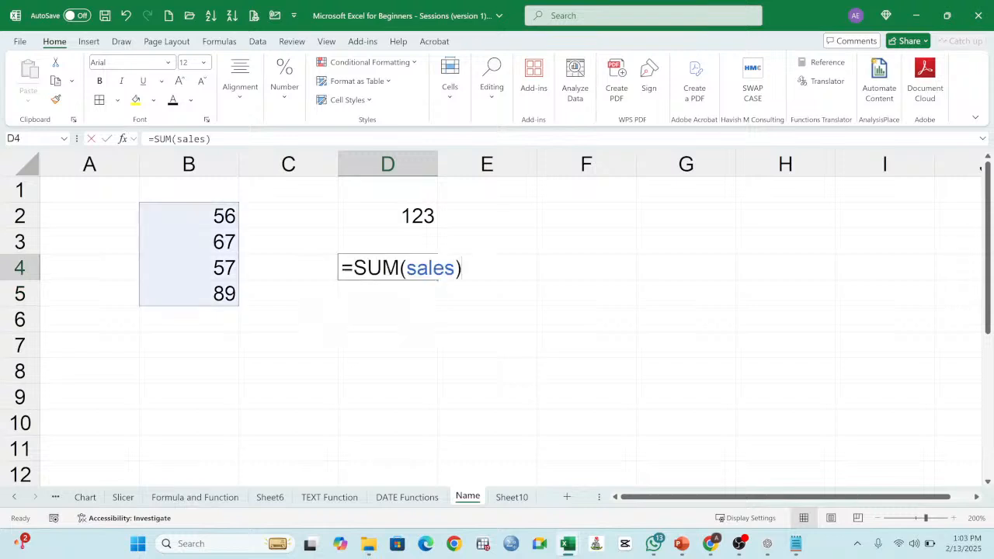
Step: Total the named range in C6 of Sheet10 with the formula =SUM(SALES)
left_click(511, 497)
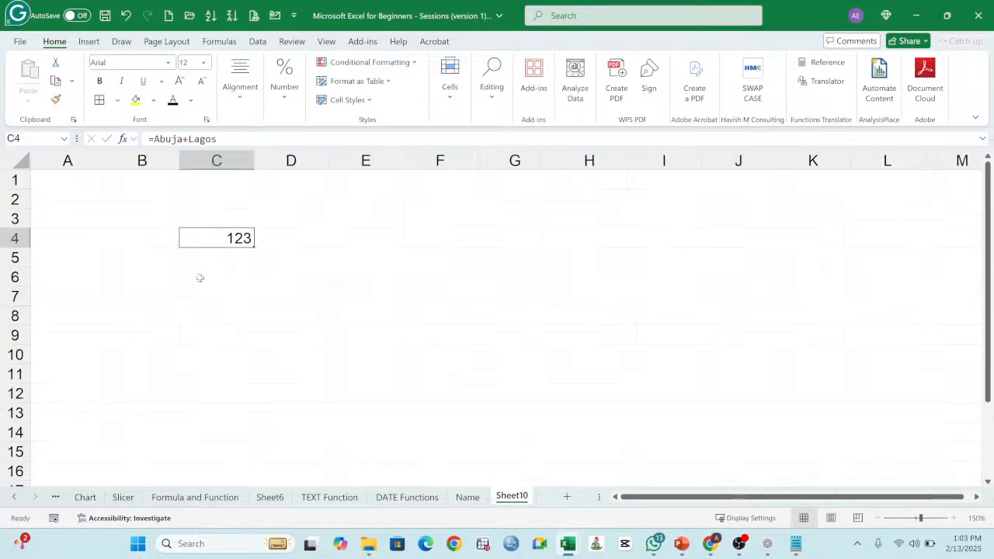
left_click(232, 286)
type("=")
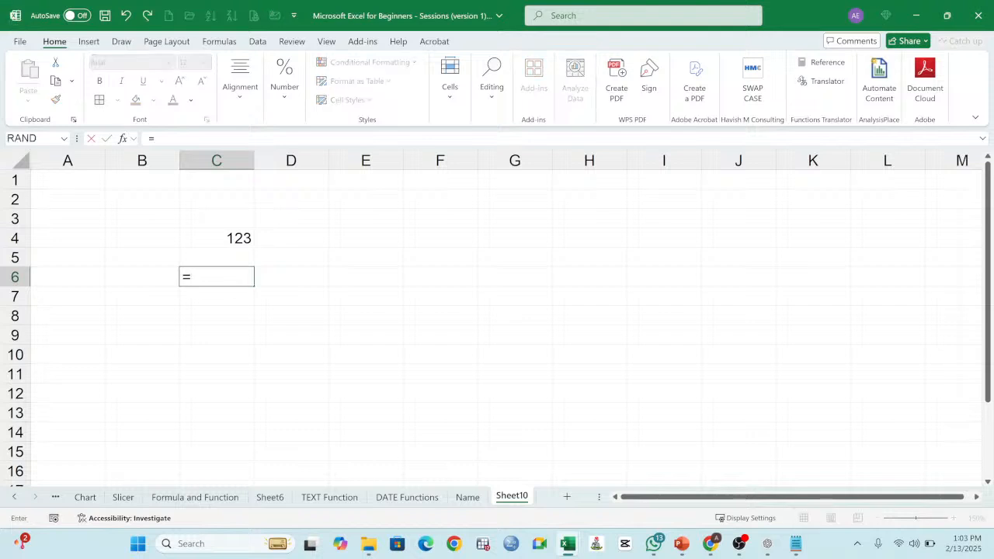
type("SUM")
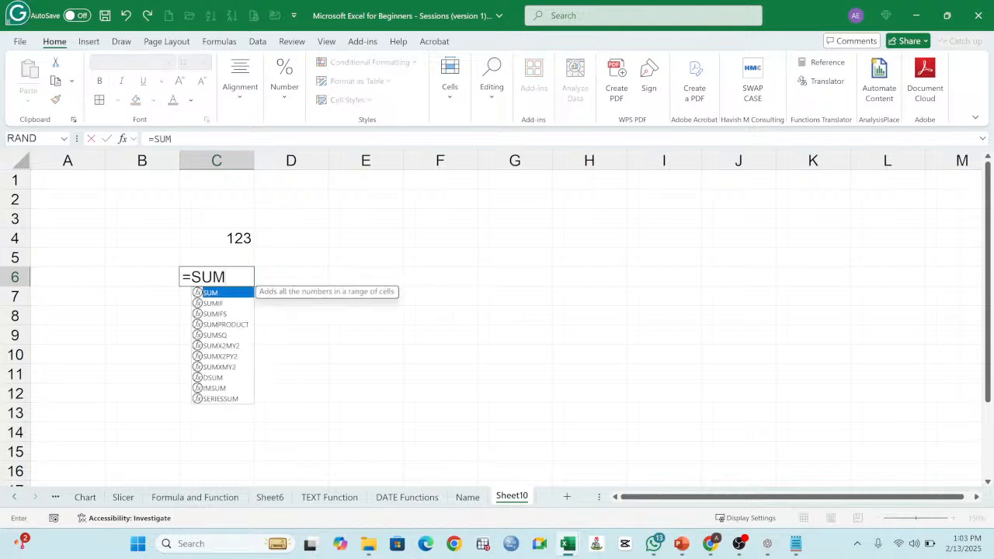
type("(SAL")
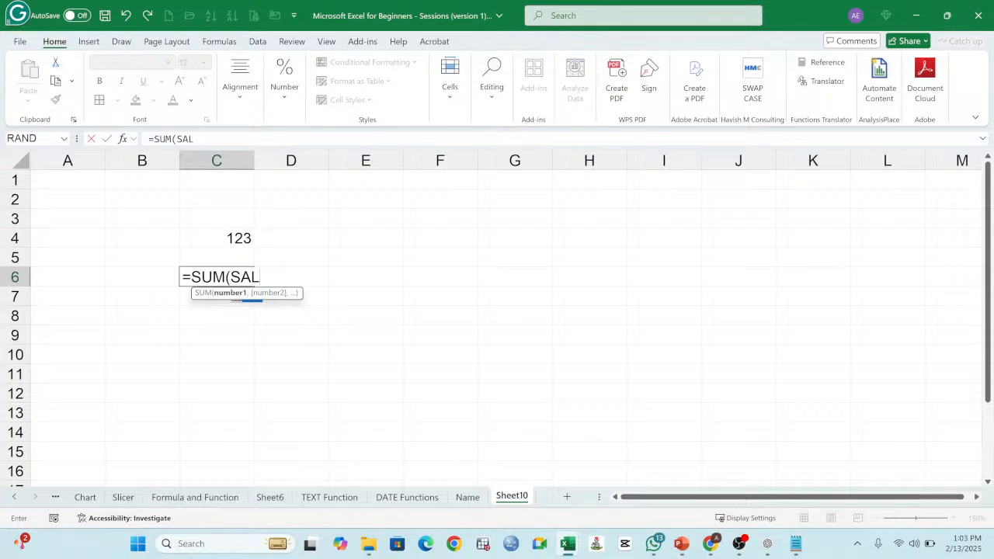
type("ES)")
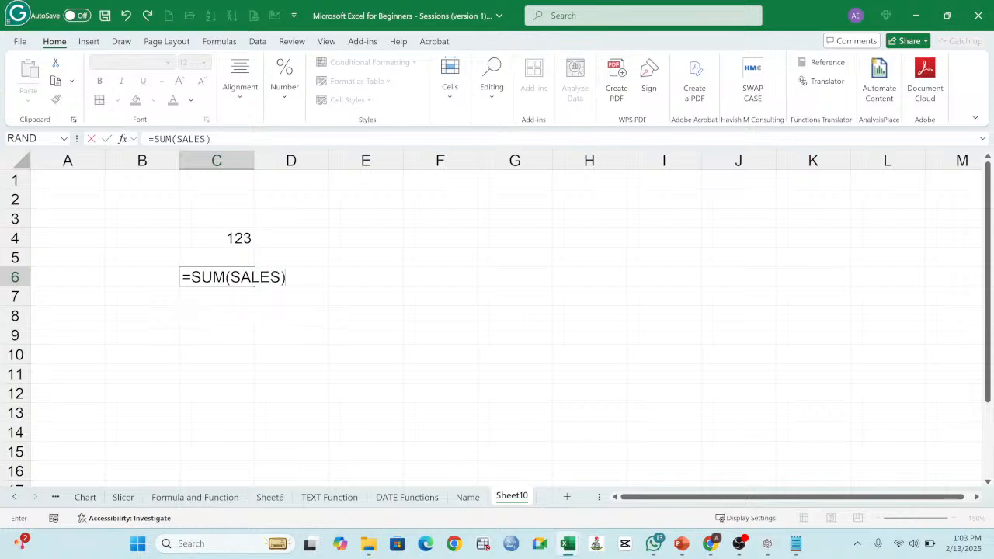
key("Return")
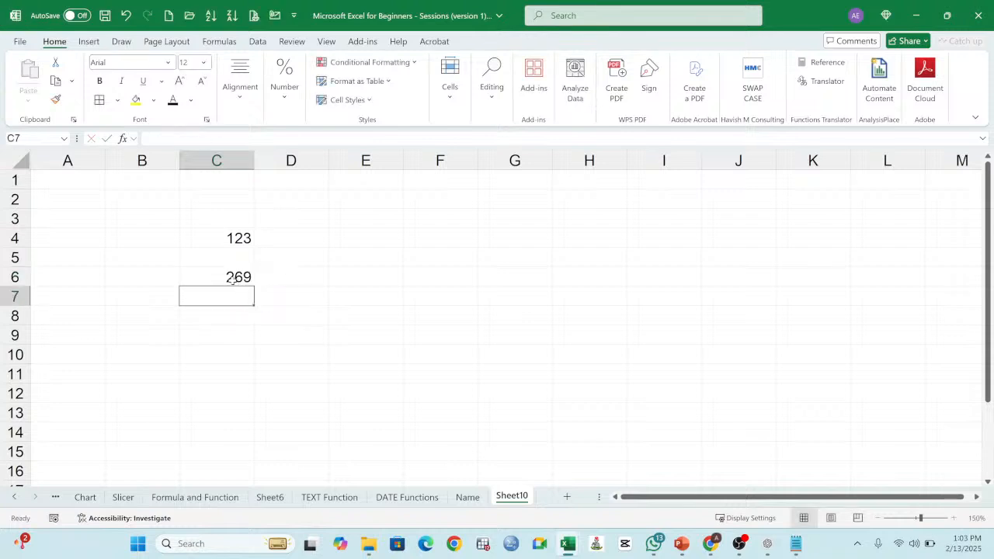
Step: Compare the total in C6 of Sheet10 with the sales range B2:B5 on the Name sheet
left_click(233, 281)
left_click(464, 497)
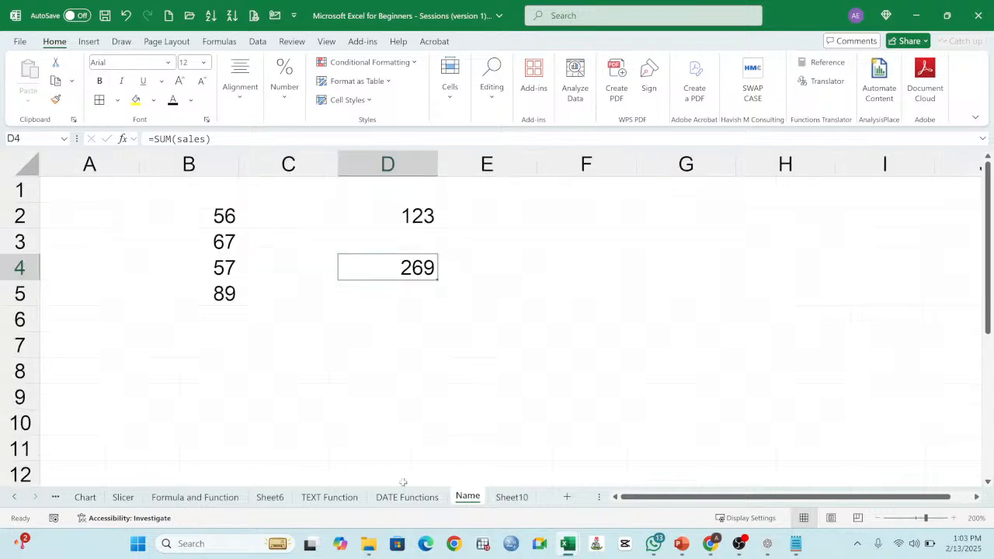
left_click_drag(218, 230, 233, 299)
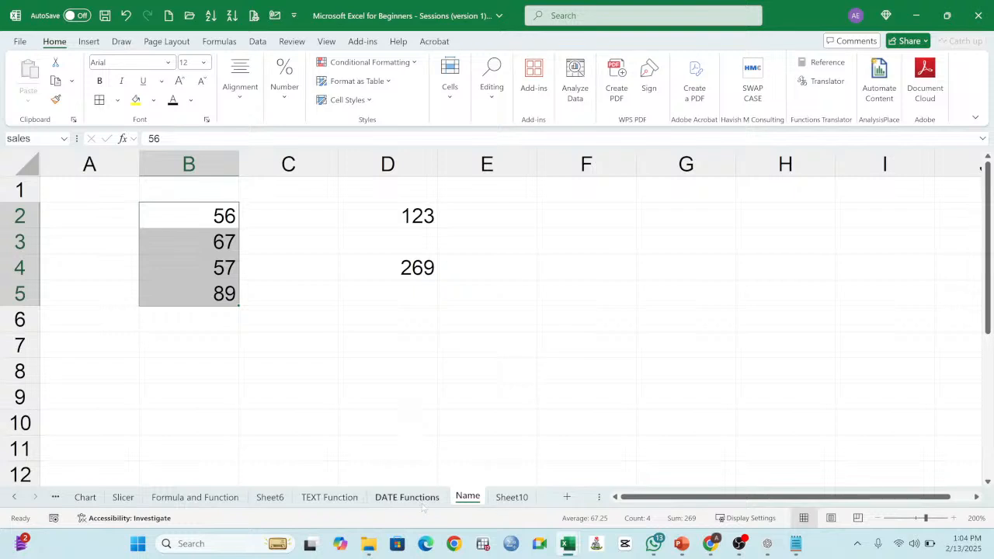
Step: Mark the Working with Names topic on Sheet6 as covered by copying the yellow format from the Page Setup in Excel topic
left_click(272, 499)
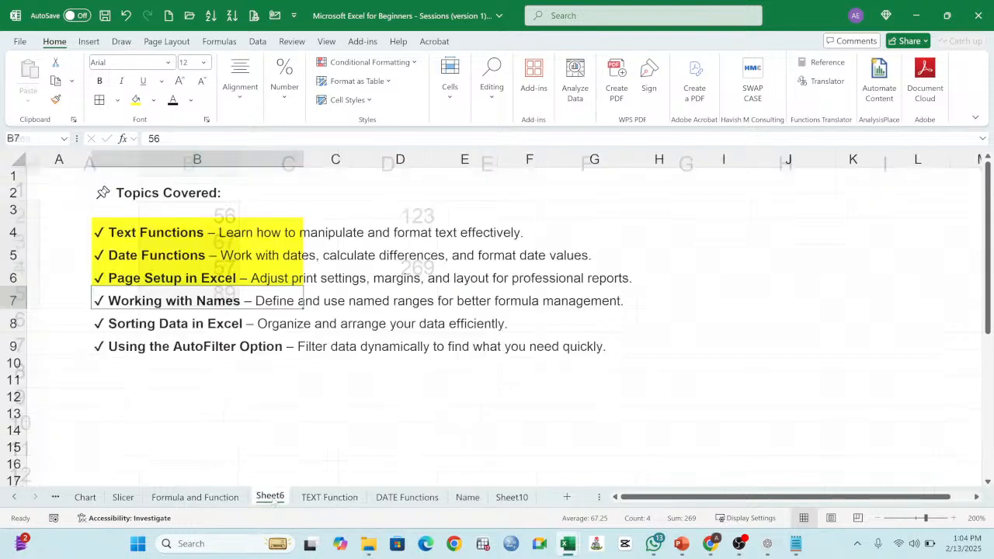
left_click(155, 273)
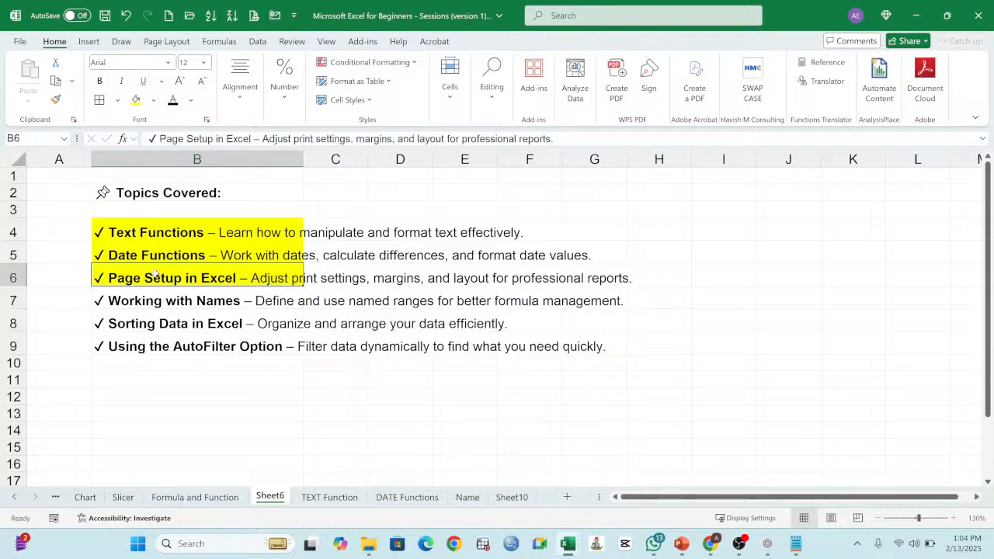
double_click(56, 100)
left_click(161, 301)
key("Escape")
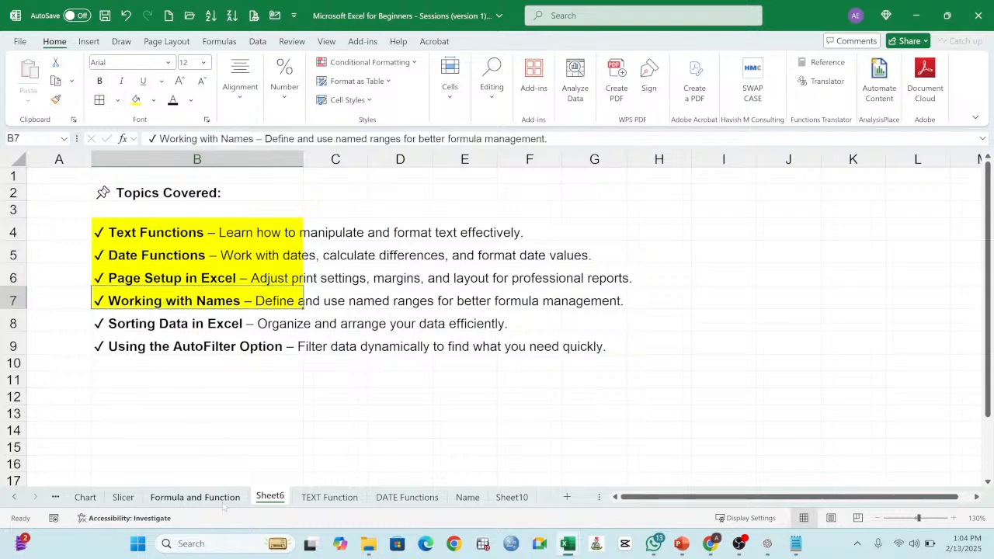
Step: Review the remaining sorting and AutoFilter topics on Sheet6 and look through the workbook's other sheets for a data table to demonstrate them on
left_click(149, 332)
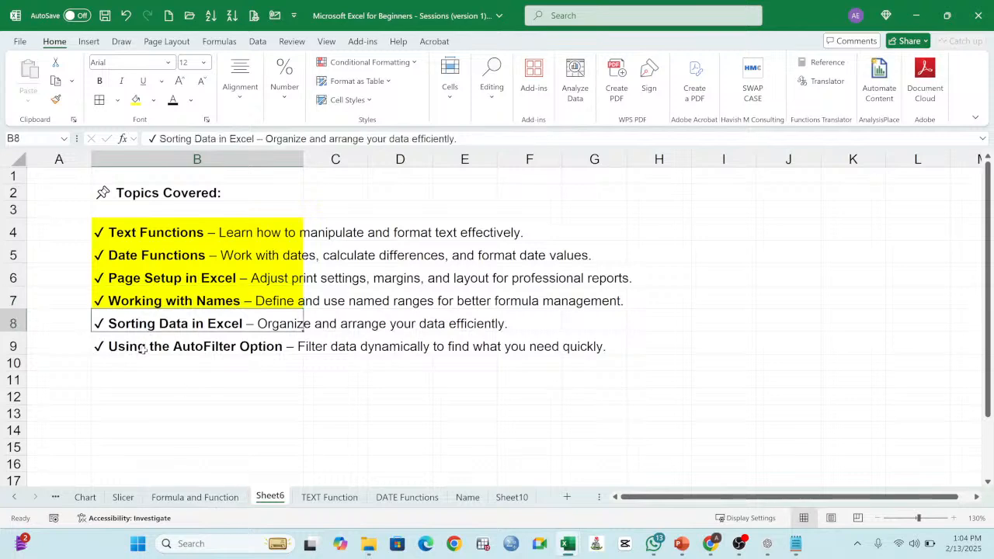
left_click(144, 348)
left_click(181, 497)
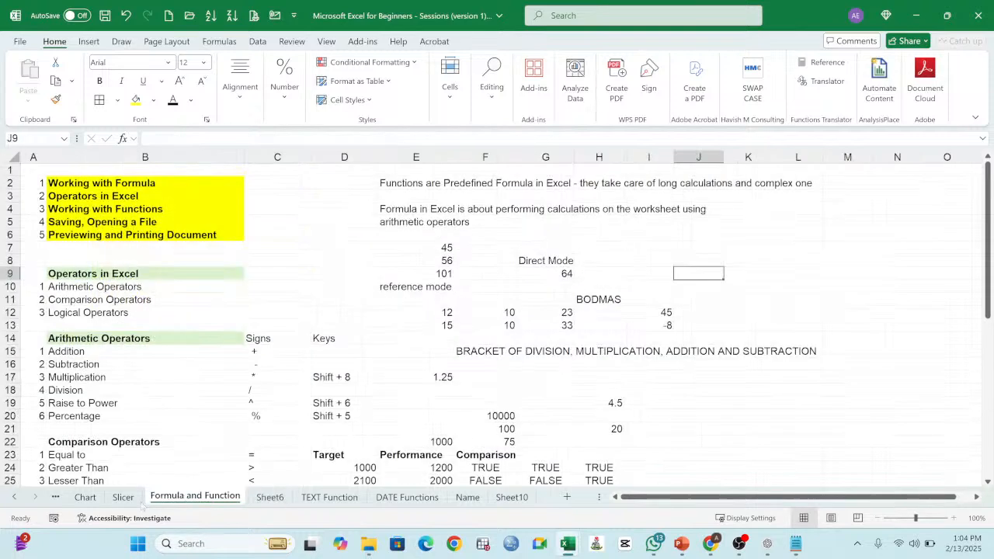
left_click(124, 498)
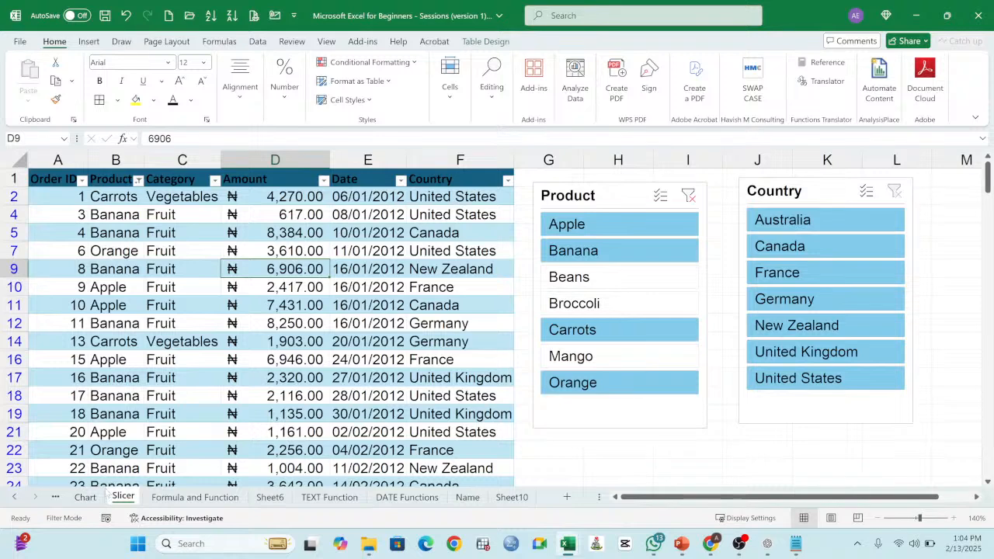
left_click(87, 497)
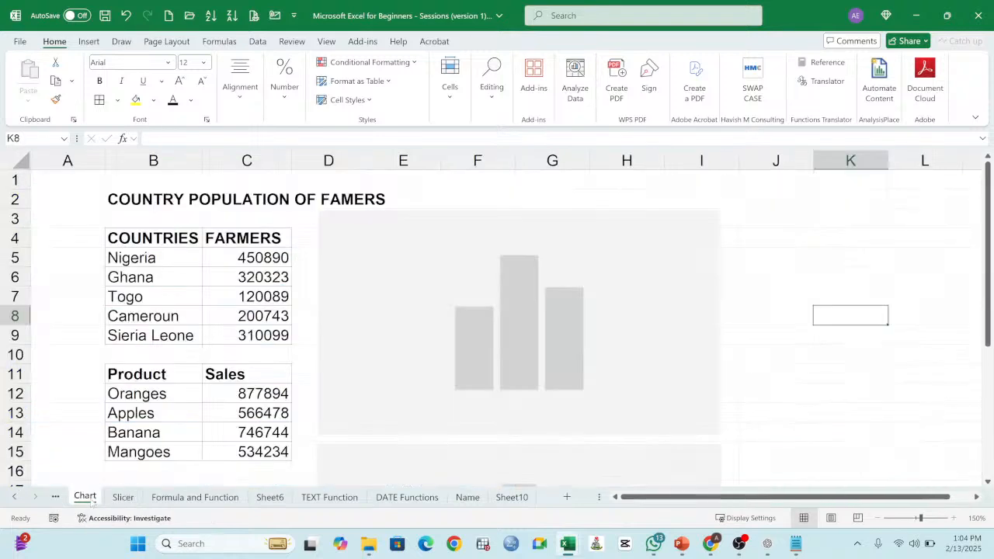
left_click(13, 497)
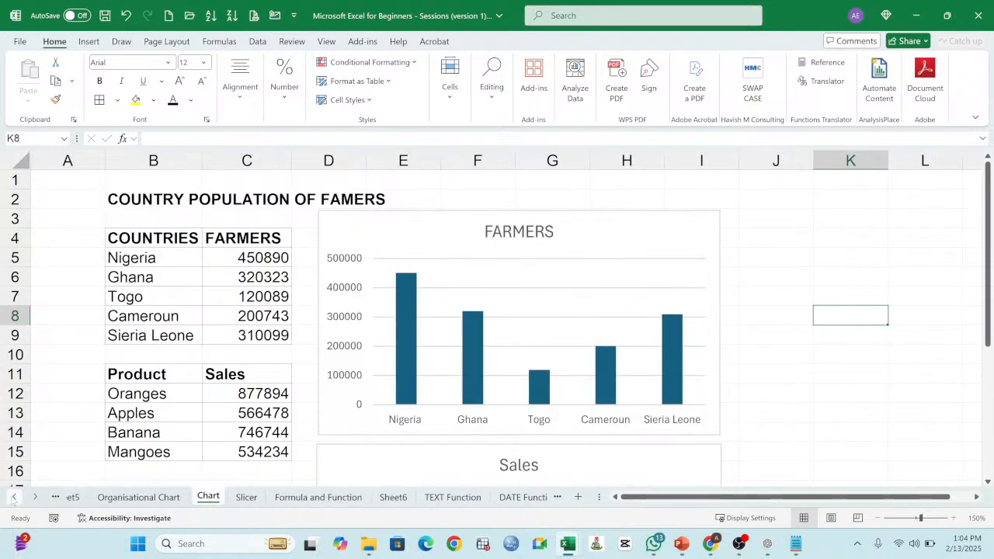
left_click(14, 497)
left_click(14, 497)
left_click(247, 497)
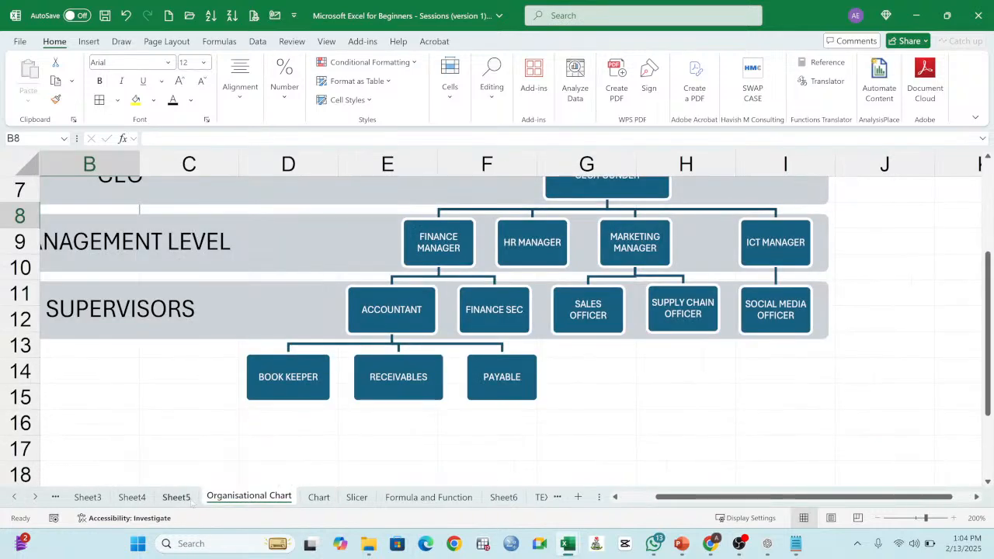
left_click(176, 497)
left_click(132, 497)
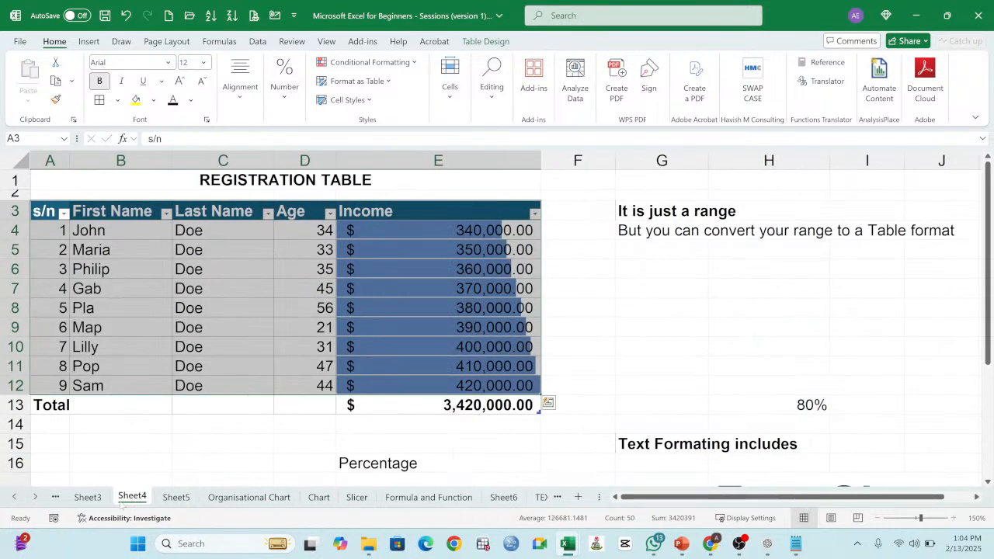
left_click(93, 499)
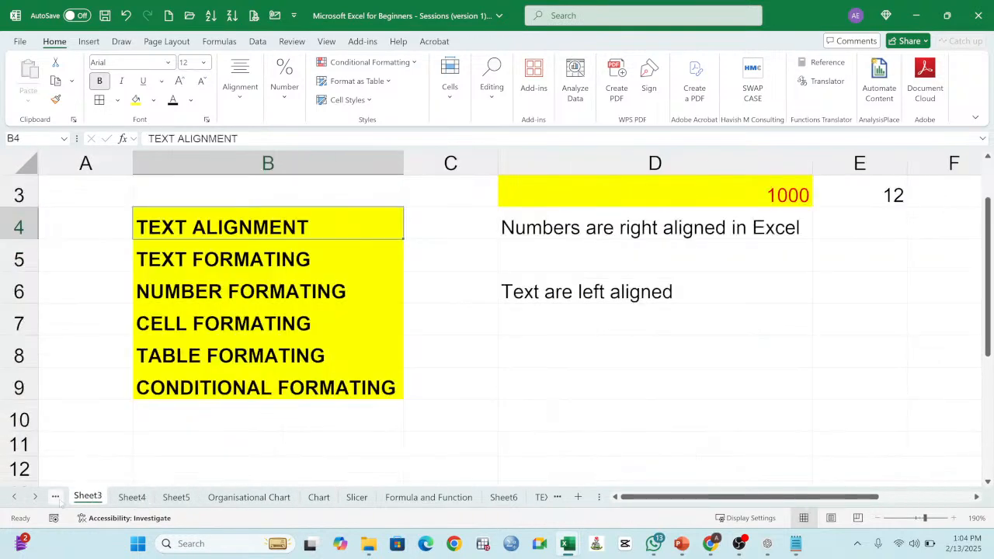
left_click(14, 497)
left_click(14, 497)
left_click(84, 498)
left_click(130, 497)
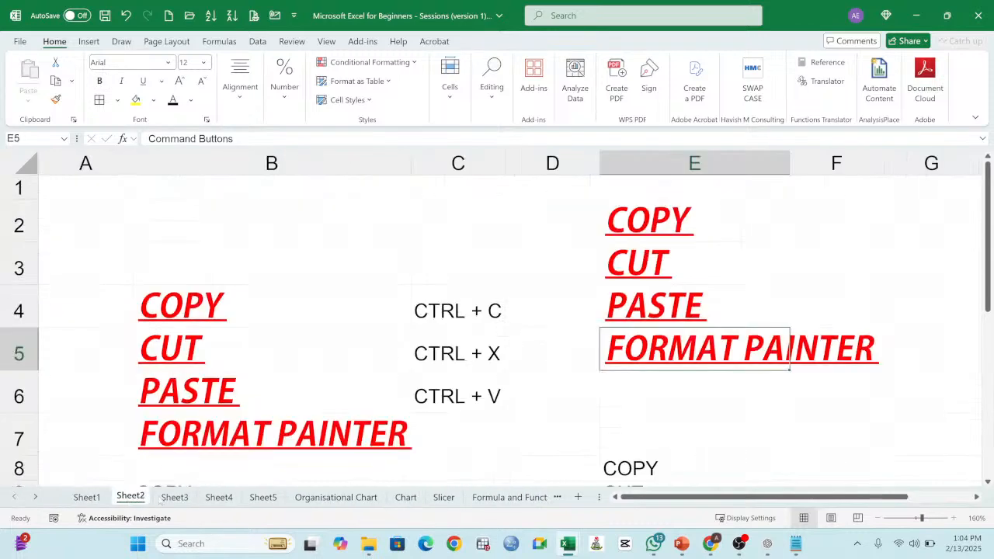
left_click(175, 497)
left_click(219, 497)
left_click(264, 498)
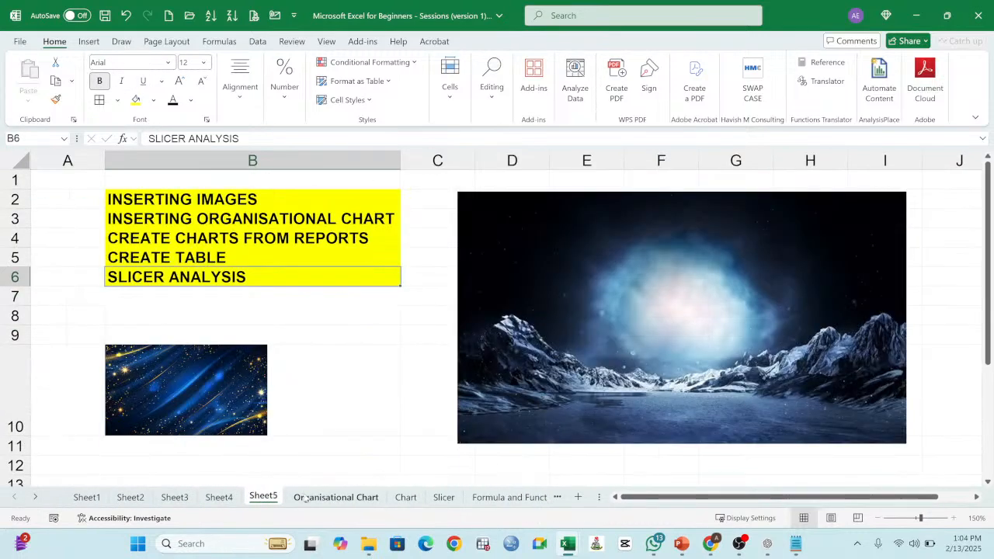
left_click(335, 497)
left_click(405, 497)
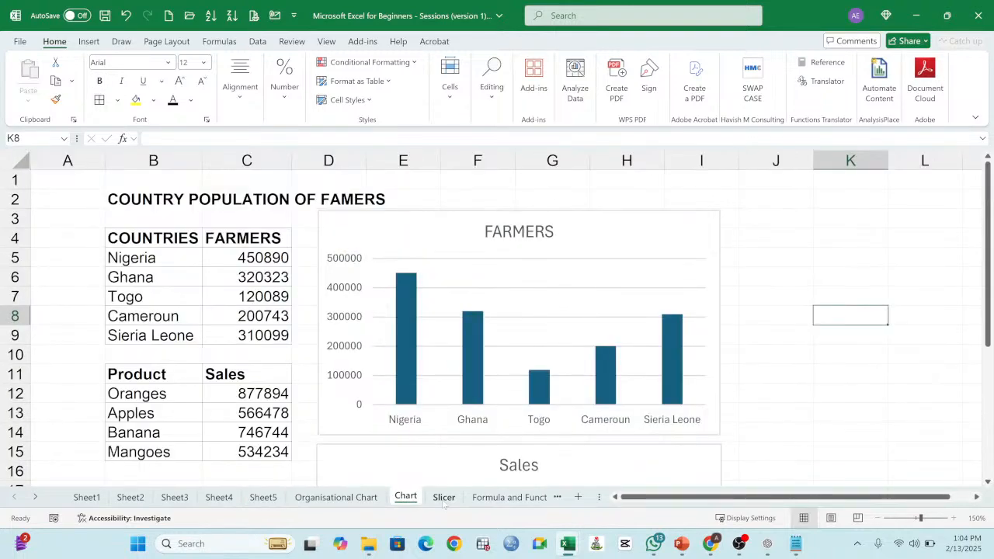
left_click(444, 497)
left_click(486, 497)
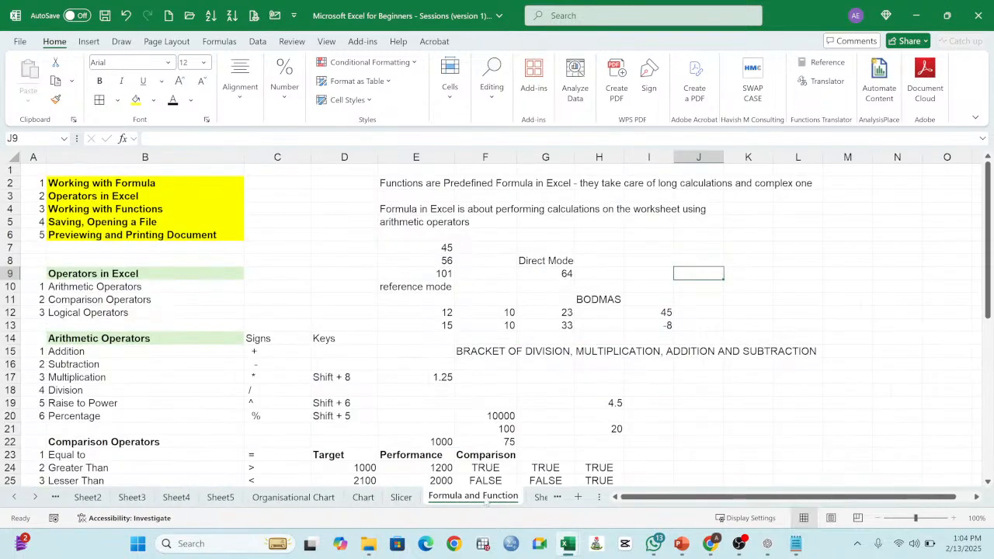
left_click(538, 498)
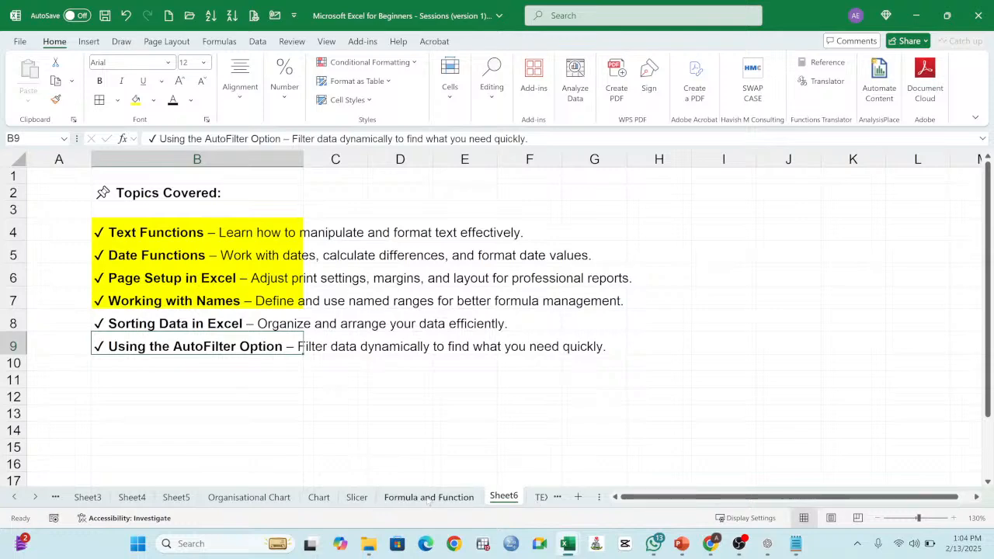
Step: Copy the whole filtered order table on the Slicer sheet, from the header row down through the Total row
left_click(429, 497)
left_click(358, 497)
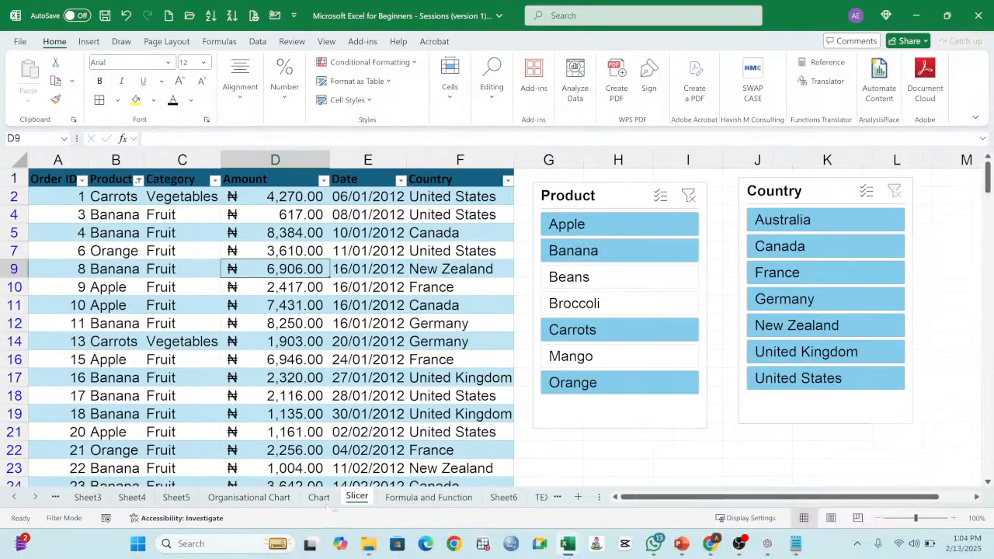
left_click(229, 355)
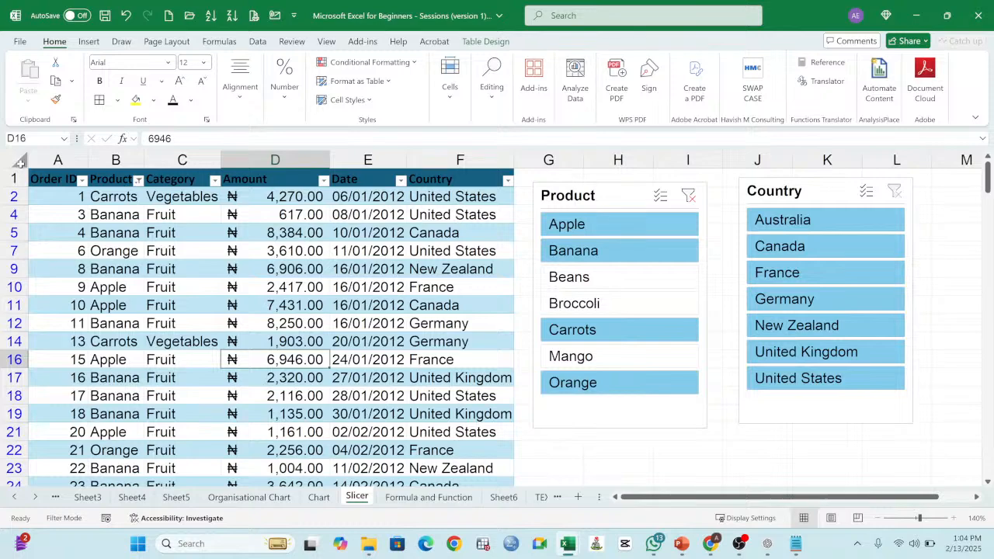
left_click(36, 178)
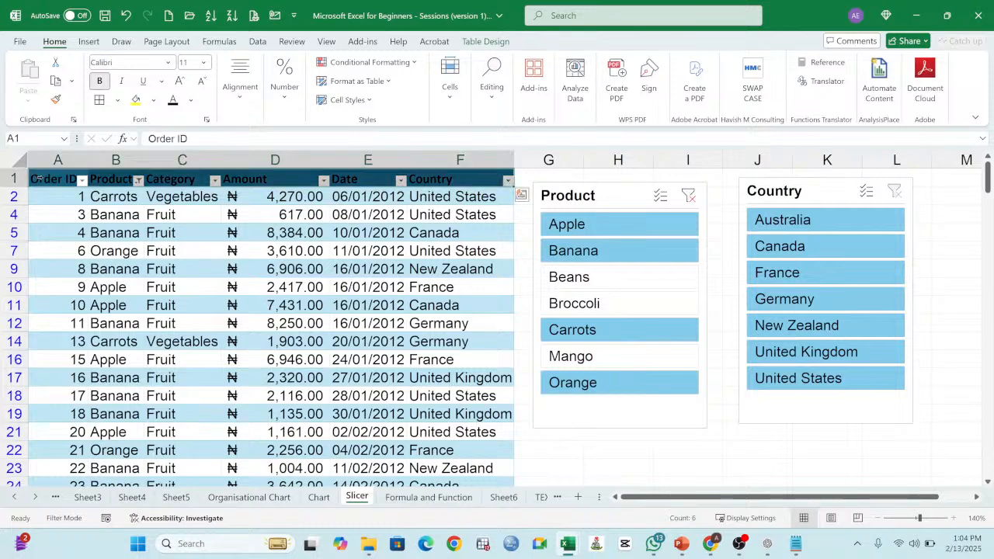
key("ctrl+shift+Down")
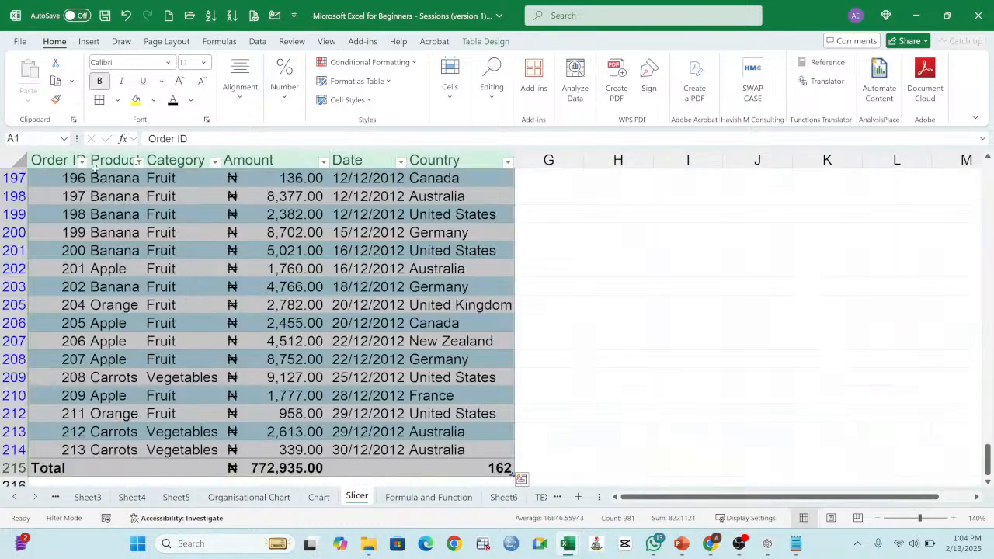
key("ctrl+c")
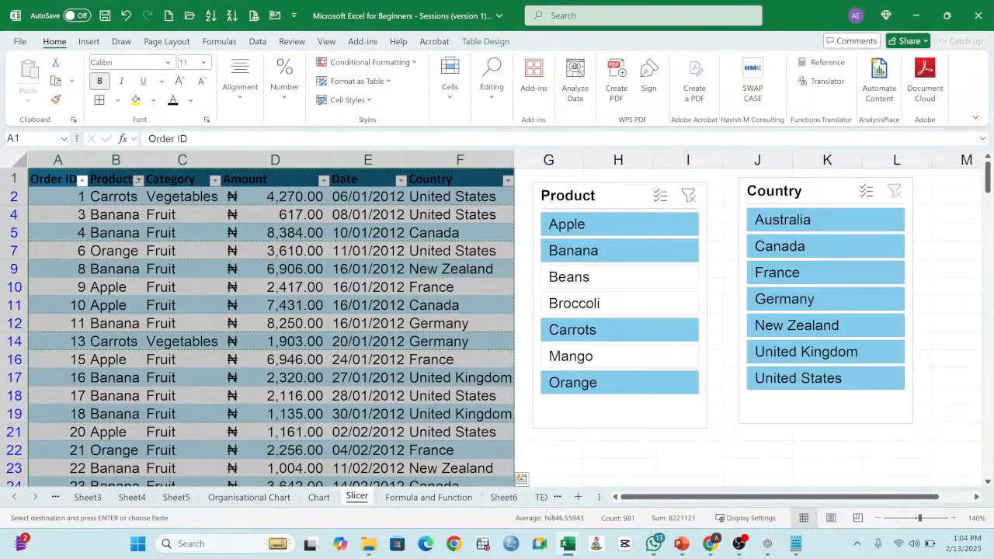
Step: Clear the contents of B2:E11 on Sheet10 and select A1 as the paste destination
left_click(539, 500)
left_click(537, 501)
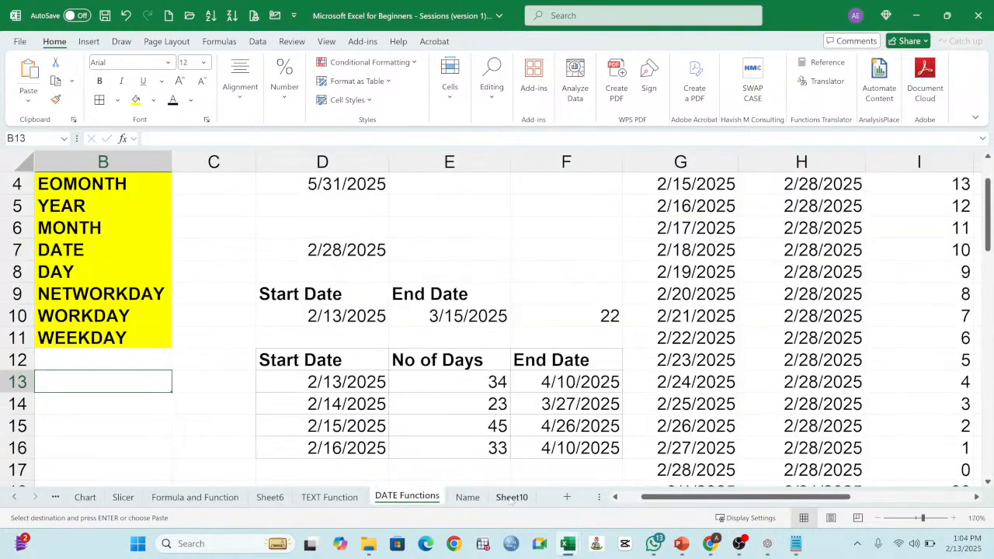
left_click(511, 498)
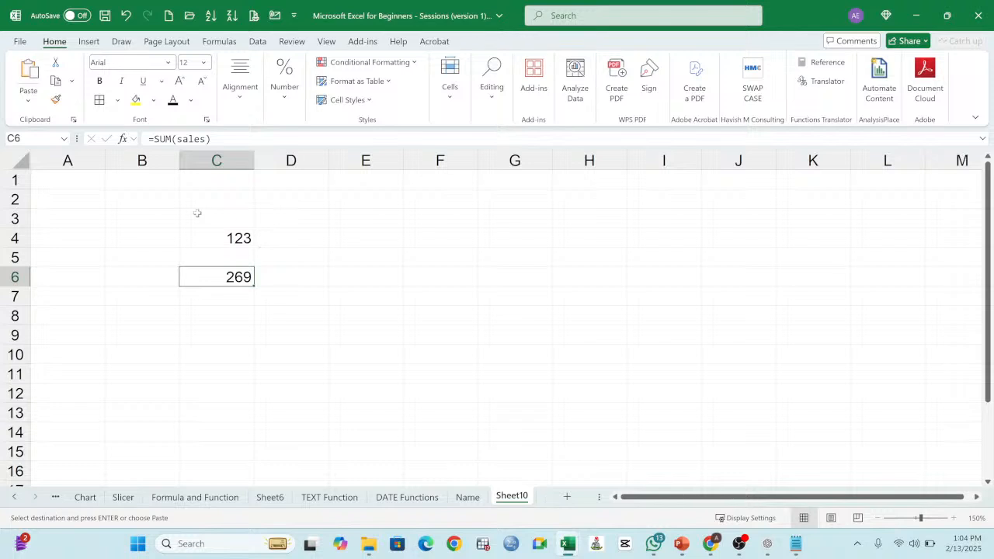
left_click_drag(147, 195, 346, 365)
key("Delete")
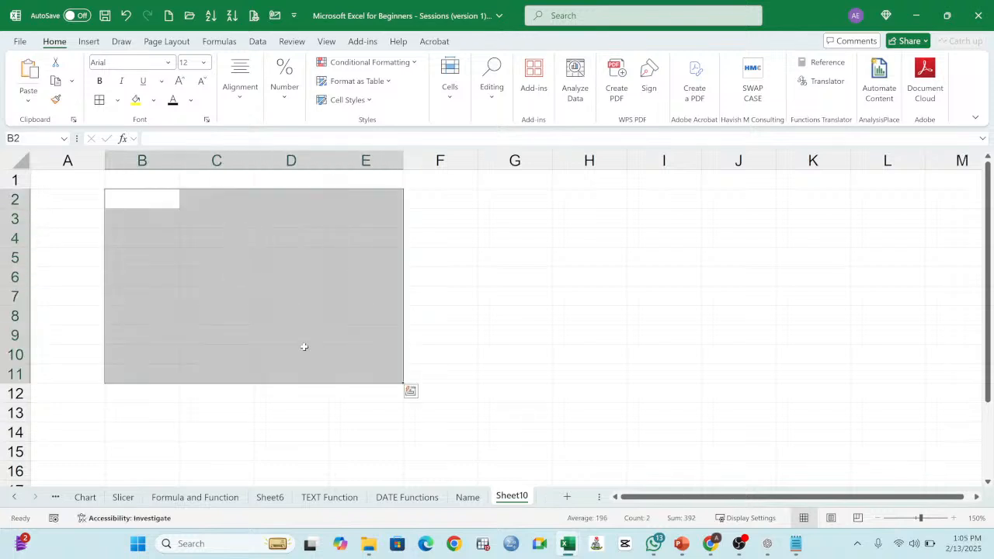
left_click(76, 178)
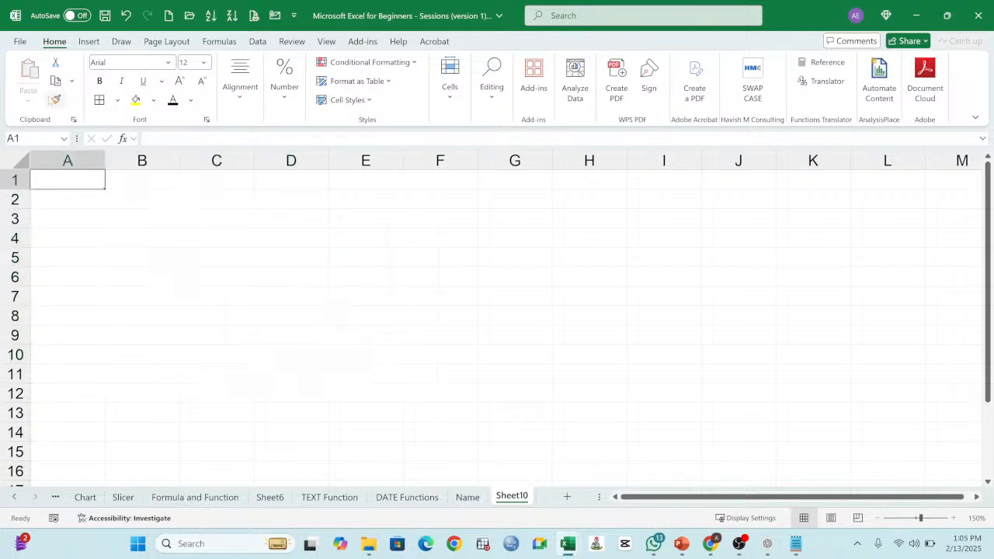
Step: Copy the selected order table from the Slicer sheet again and paste it at A1 of Sheet10
left_click(214, 501)
left_click(125, 500)
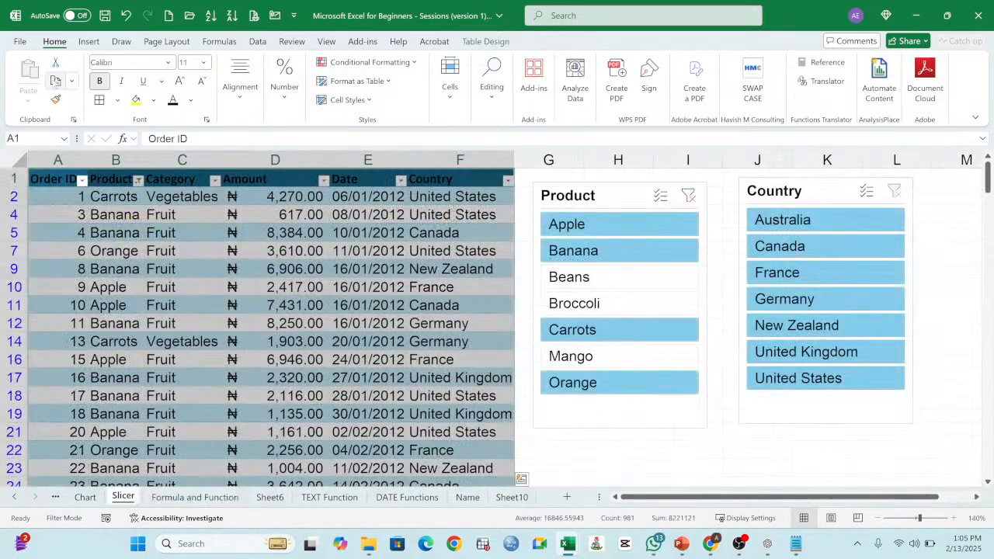
left_click(57, 81)
left_click(512, 497)
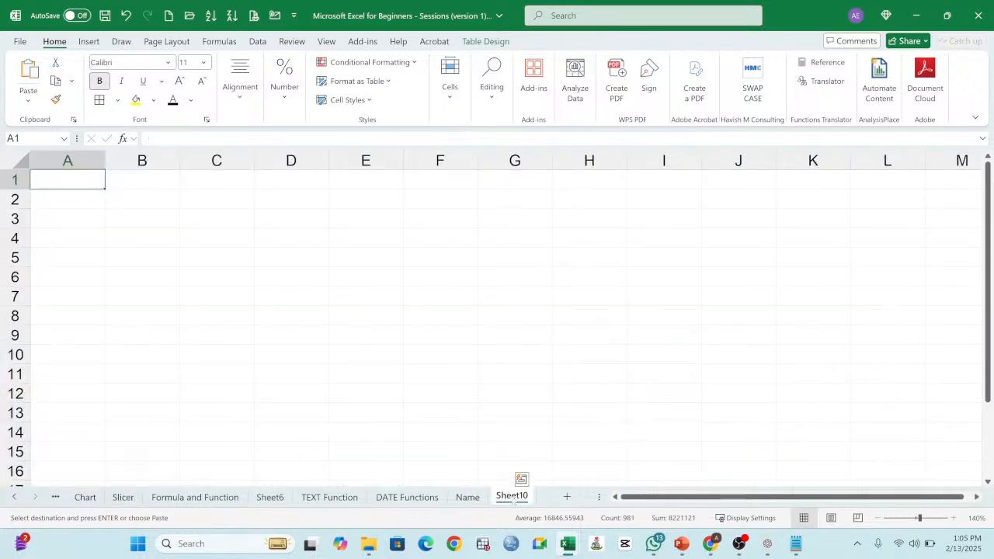
left_click(28, 78)
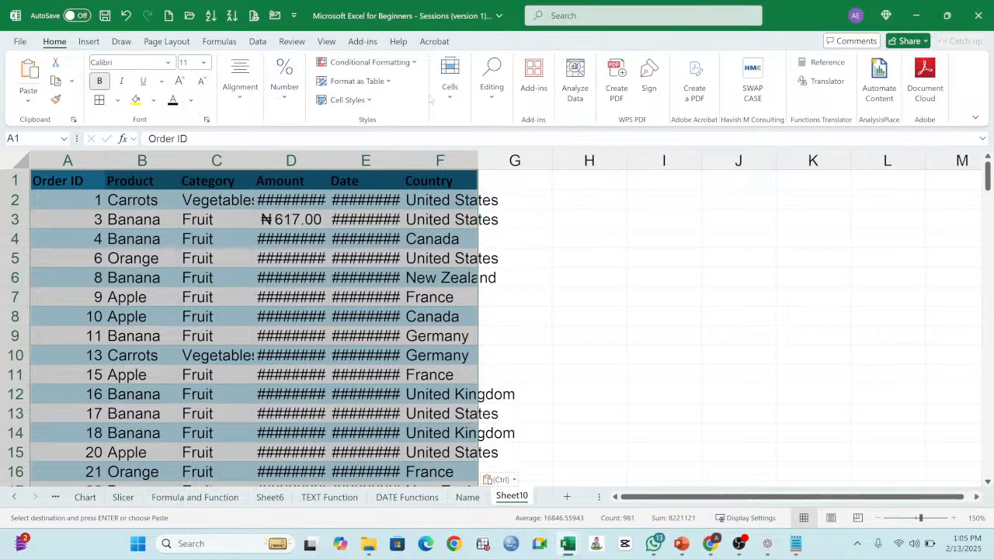
Step: Remove all formatting from the pasted order table and widen the Country column to fit its entries
left_click(490, 97)
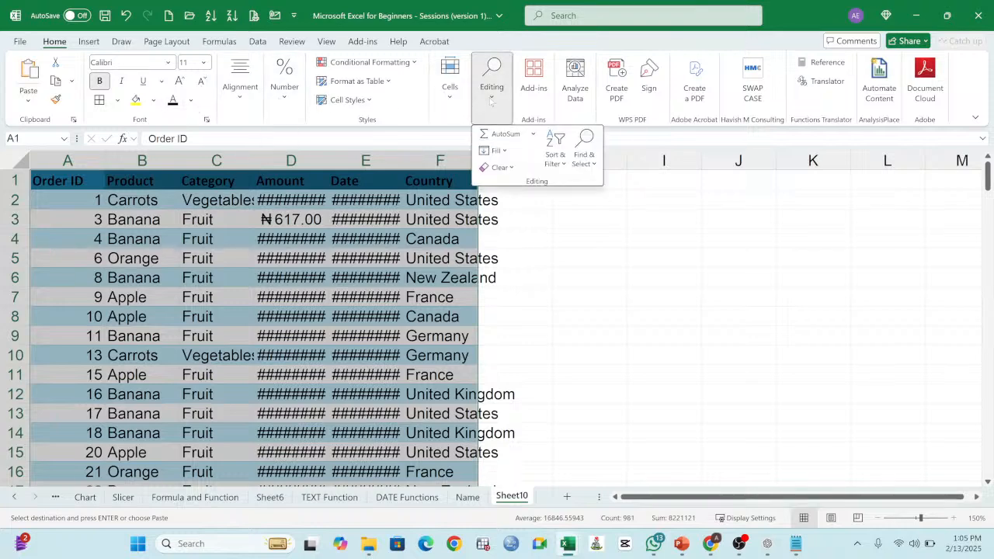
left_click(517, 168)
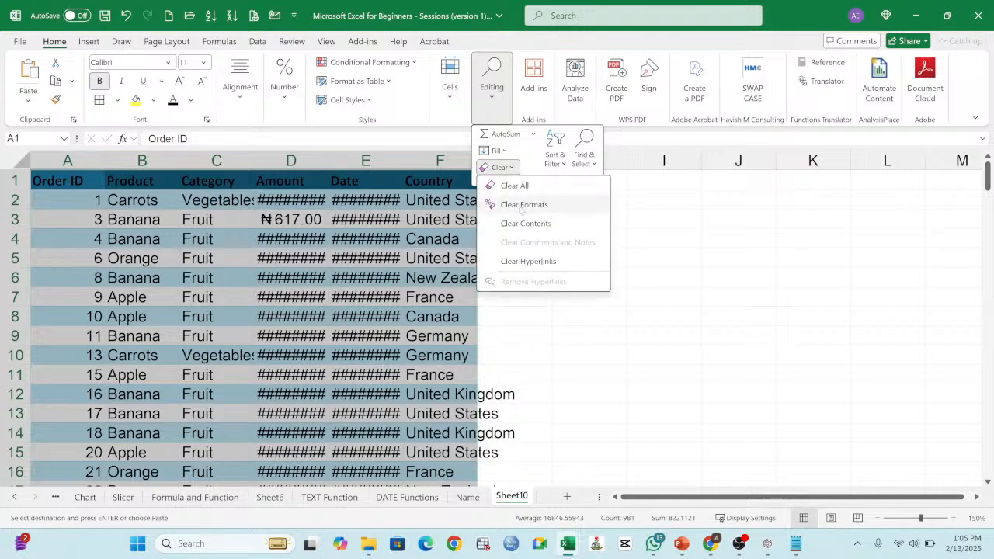
left_click(522, 205)
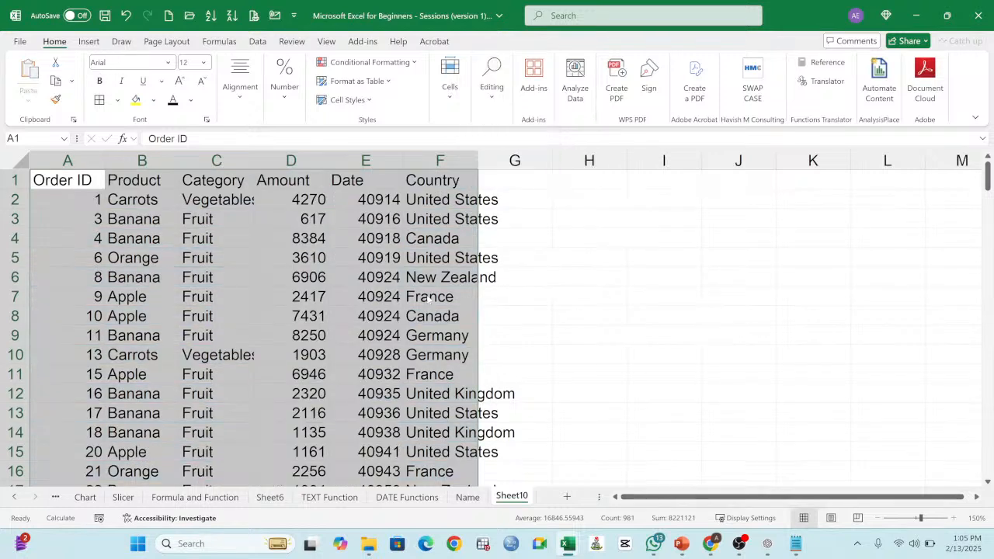
left_click_drag(478, 163, 517, 170)
Step: Format all values in the Date column, from E2 down, as Short Date
left_click(380, 201)
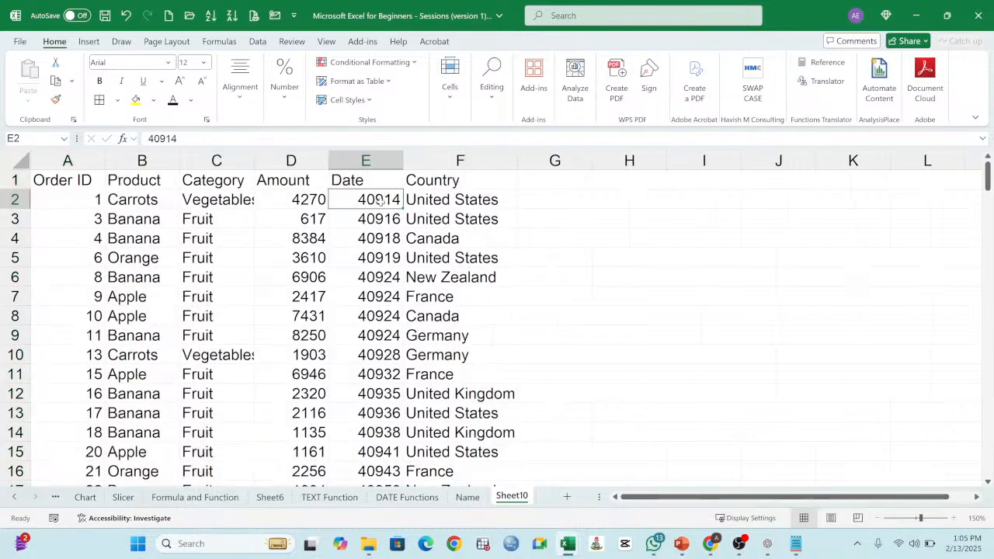
key("ctrl+shift+Down")
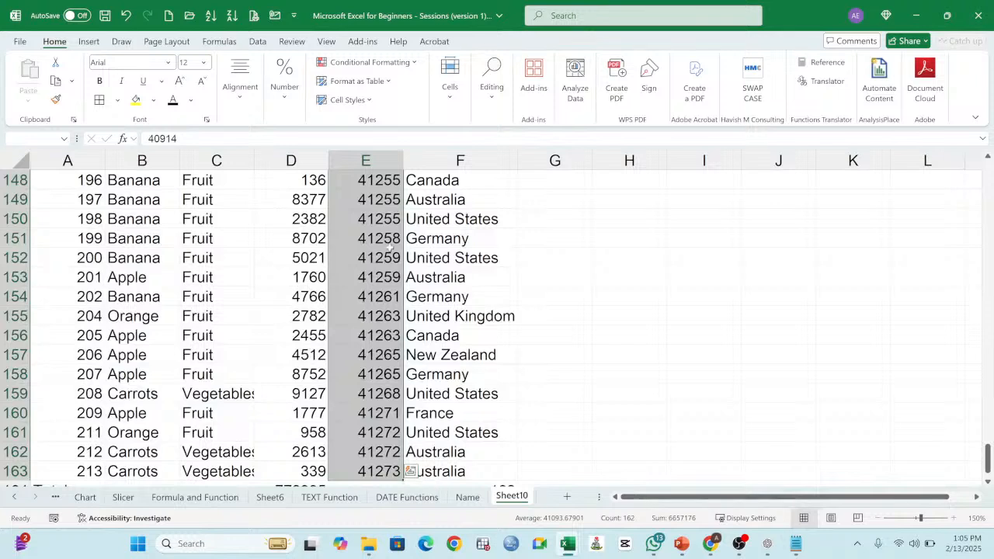
left_click(285, 100)
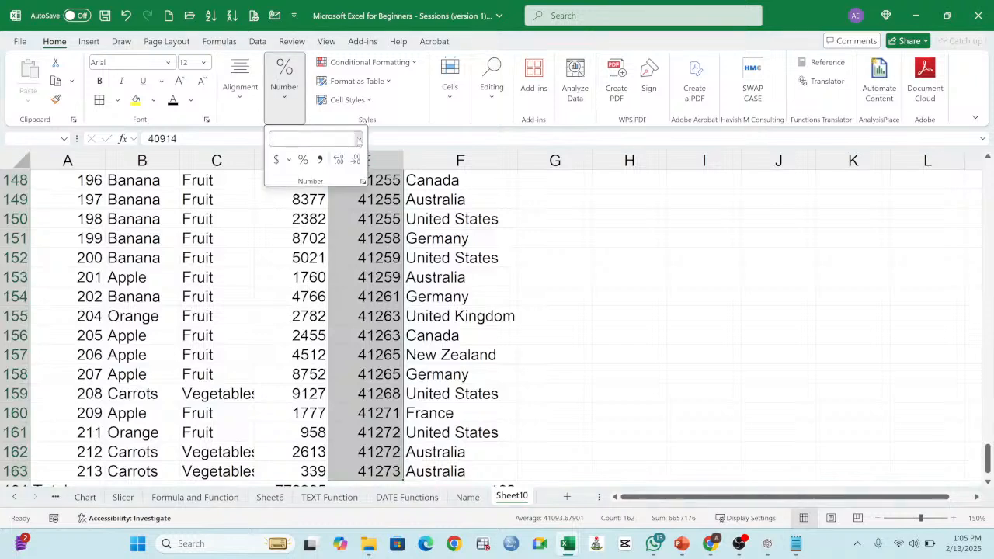
left_click(358, 139)
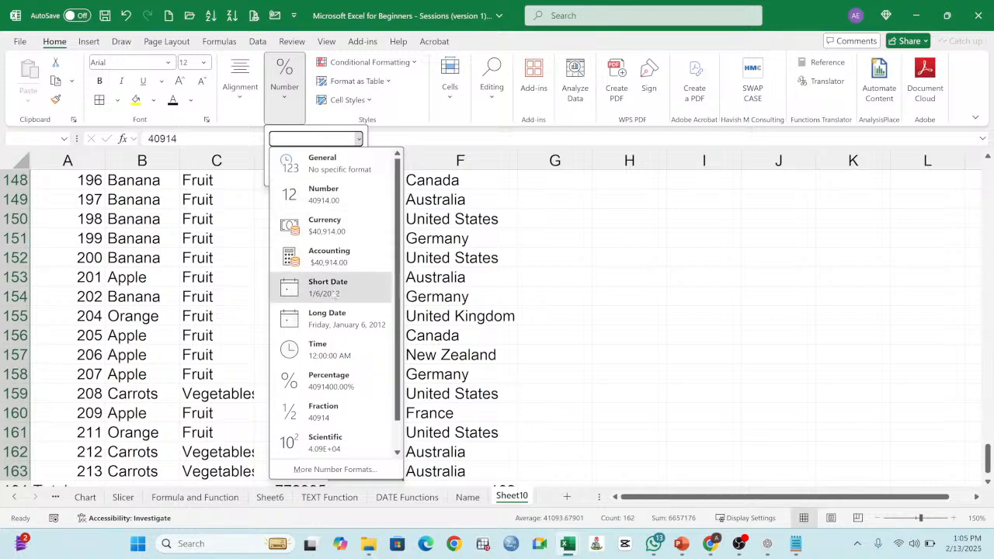
left_click(332, 293)
key("Escape")
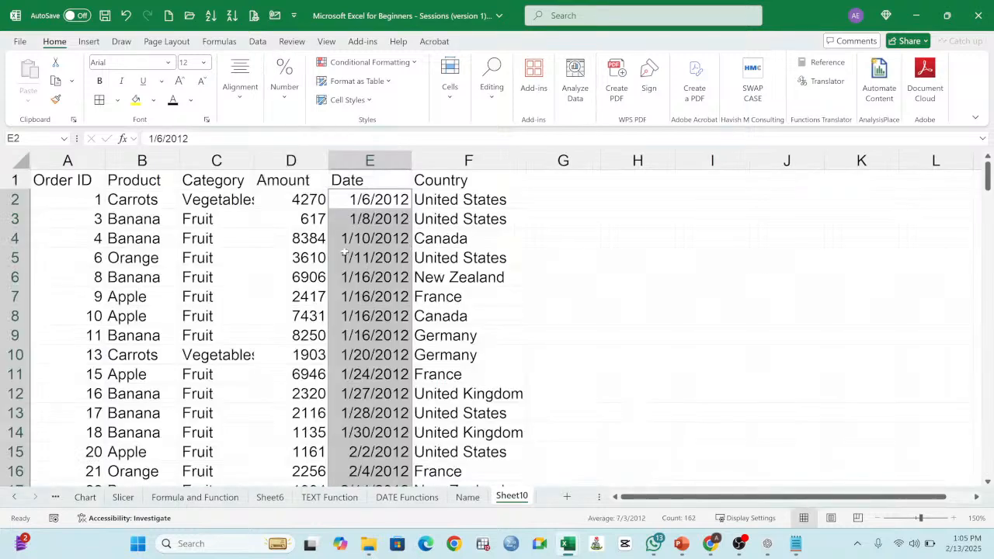
Step: Fit the Category column to its contents and make the headers in A1:F1 bold
left_click(175, 296)
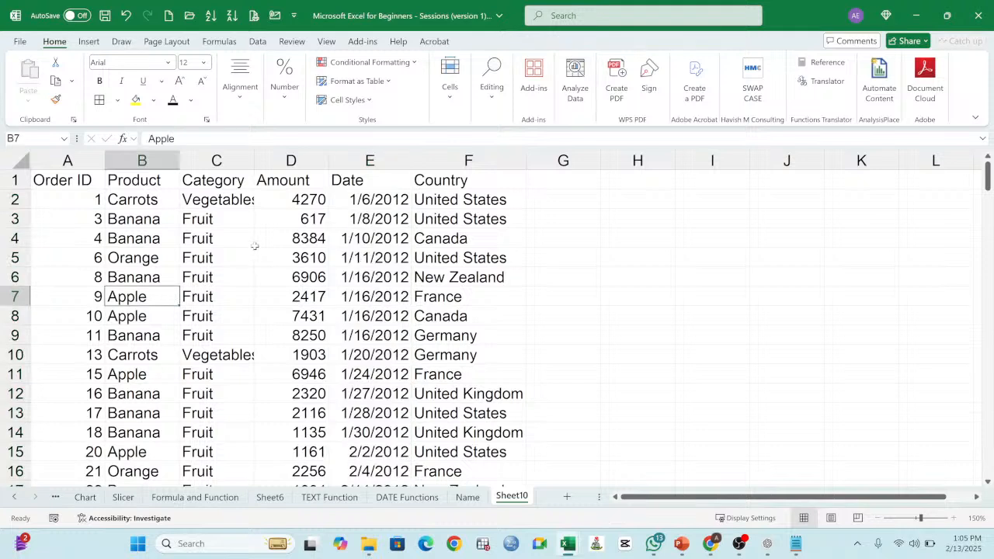
double_click(253, 160)
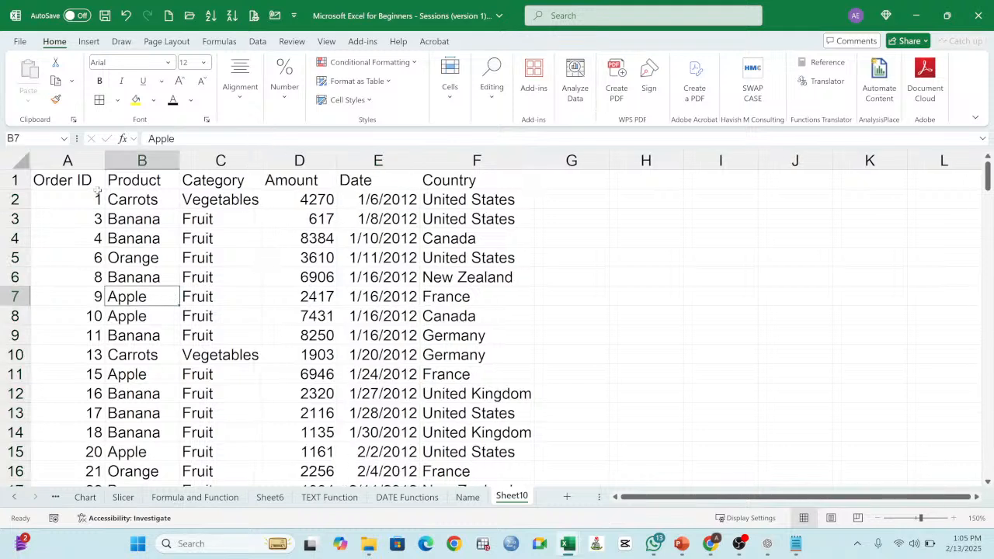
left_click_drag(87, 184, 504, 183)
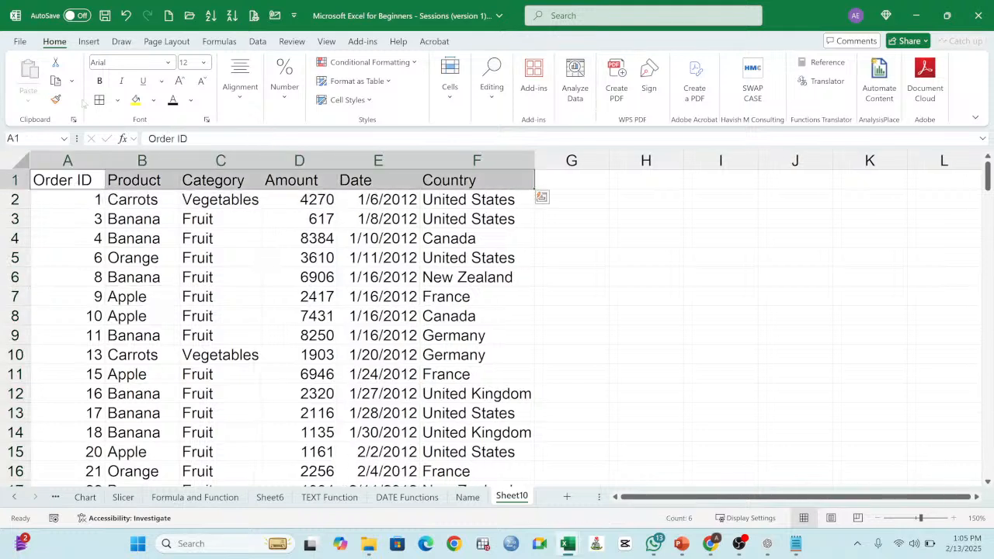
left_click(99, 81)
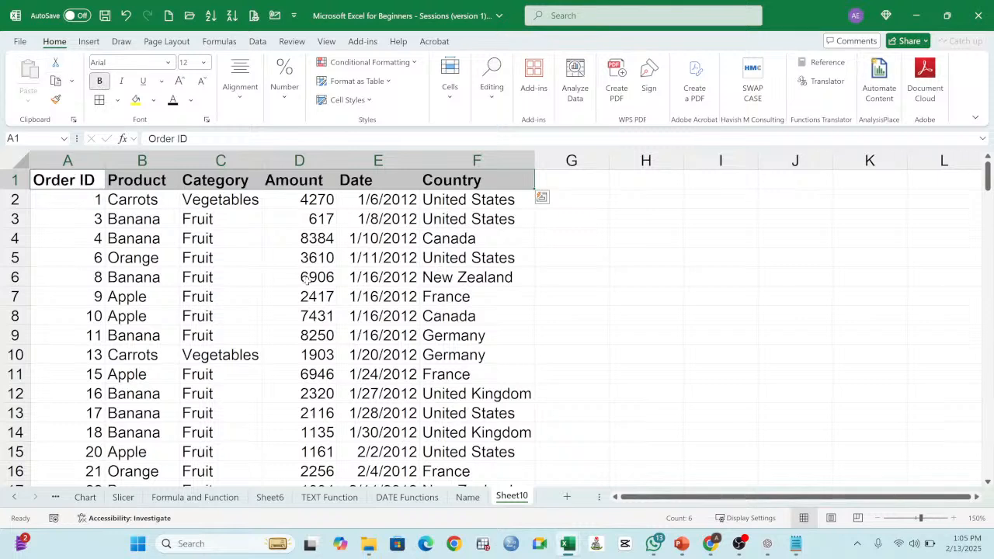
left_click(306, 281)
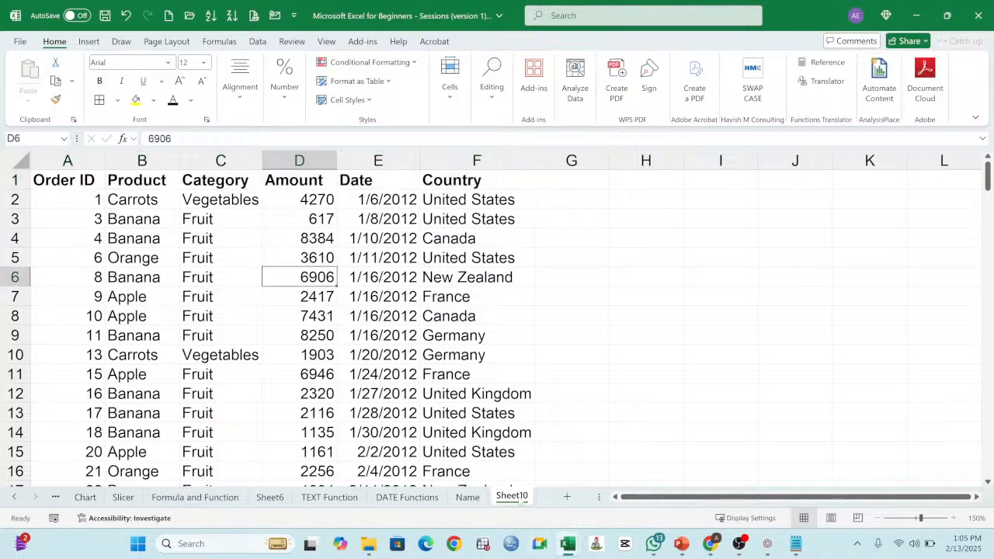
Step: Rename Sheet10 as Sorting
double_click(512, 496)
type("sORT")
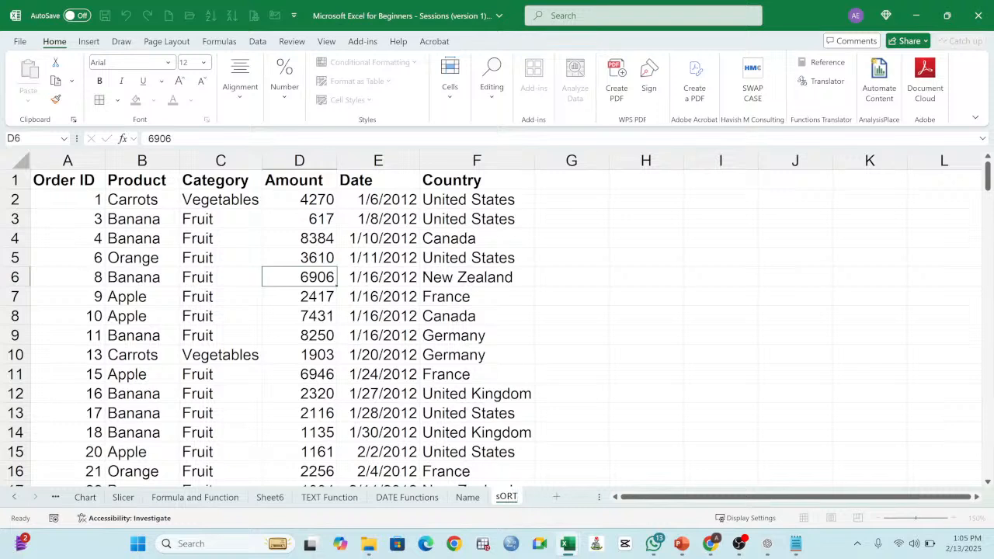
key("BackSpace")
key("BackSpace")
key("BackSpace")
key("BackSpace")
type("Sorting")
left_click(625, 363)
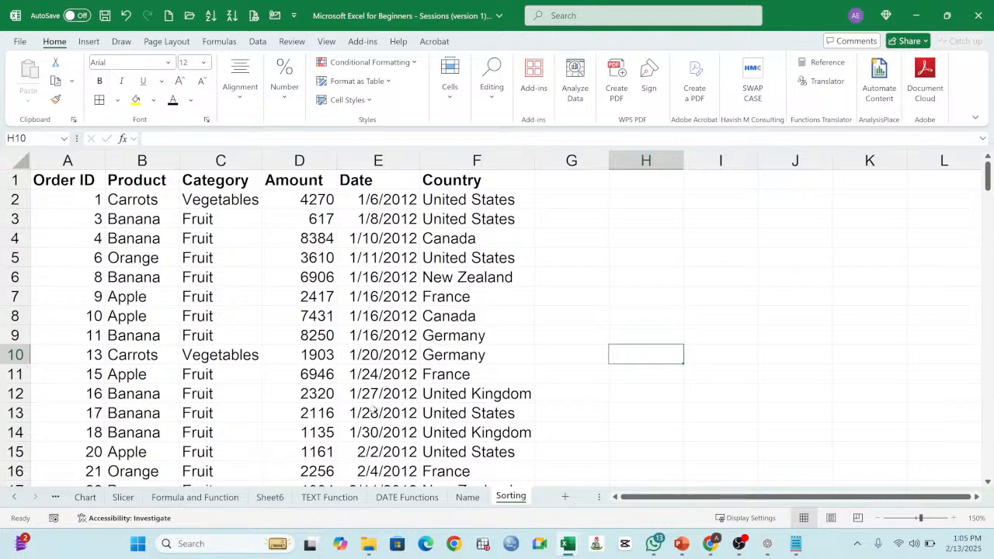
Step: Refit the Category column's width to its contents and look over the table's header row
left_click(276, 329)
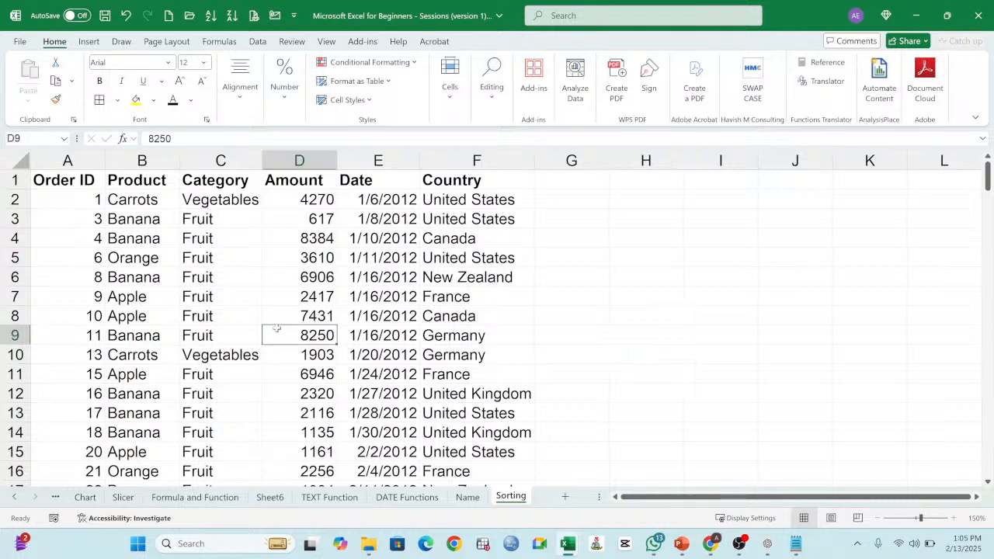
double_click(264, 157)
left_click_drag(58, 174, 497, 180)
left_click(226, 245)
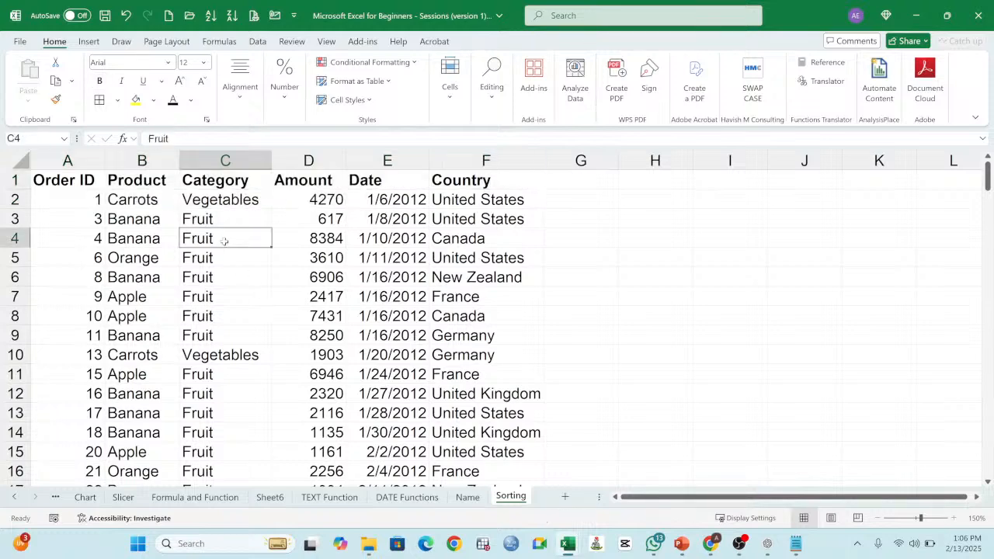
Step: Examine the Order ID, Category, Amount and Date columns of the order table for possible sort criteria
left_click(212, 199)
left_click(93, 201)
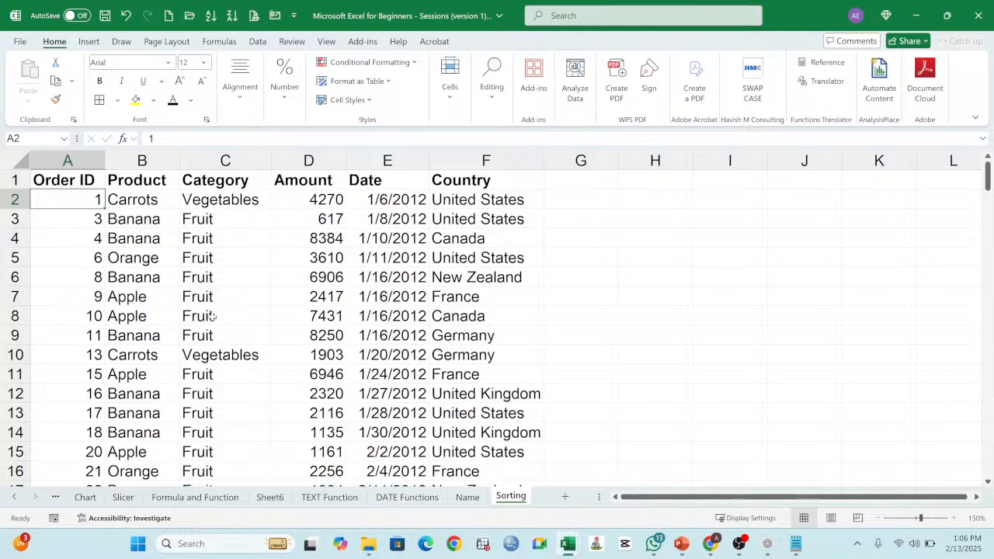
left_click(338, 318)
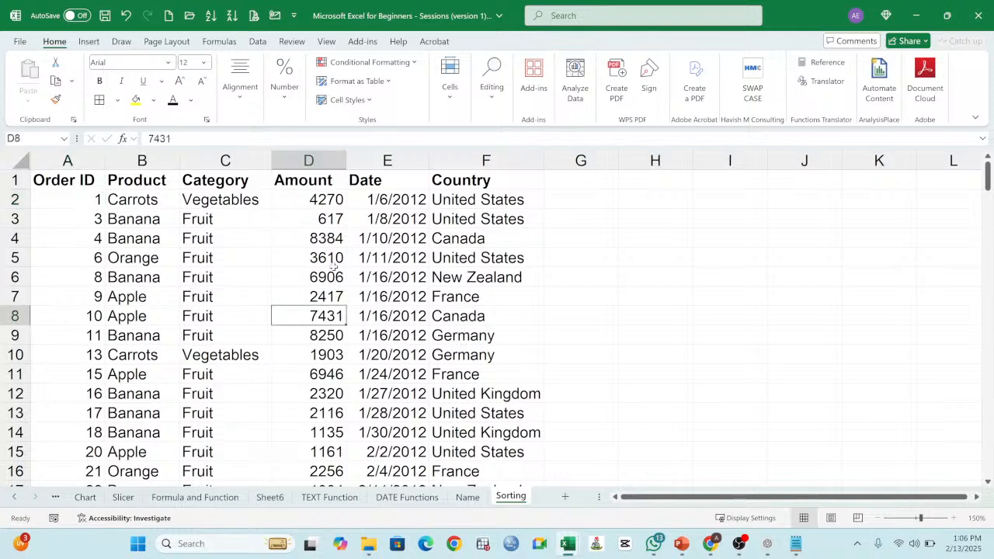
left_click(327, 194)
left_click(420, 293)
left_click(419, 354)
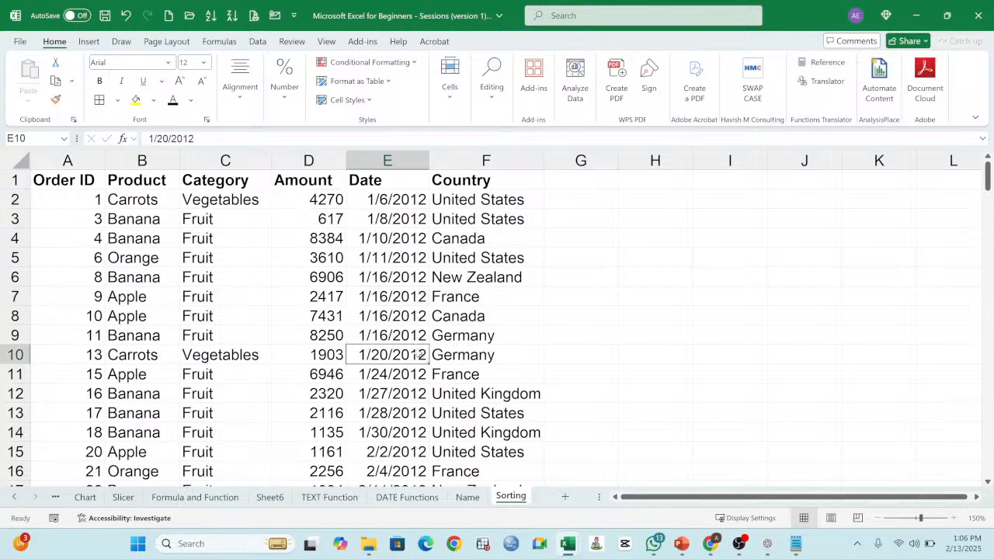
left_click(351, 379)
left_click(329, 378)
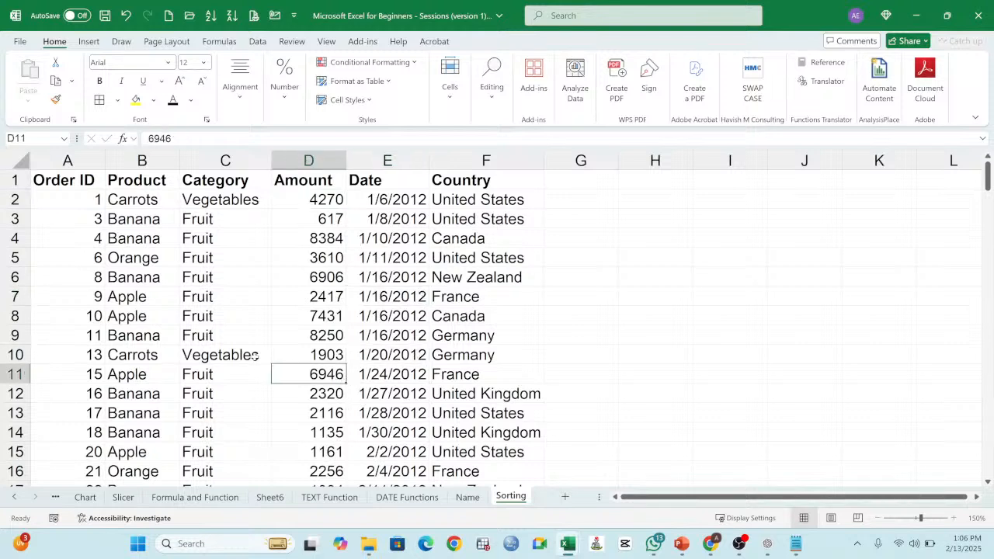
left_click(254, 356)
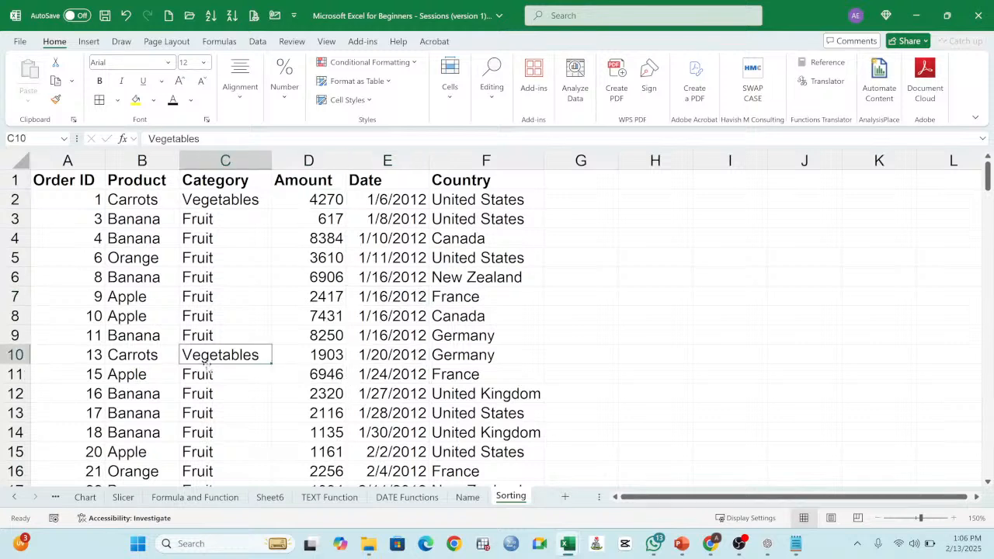
left_click(73, 181)
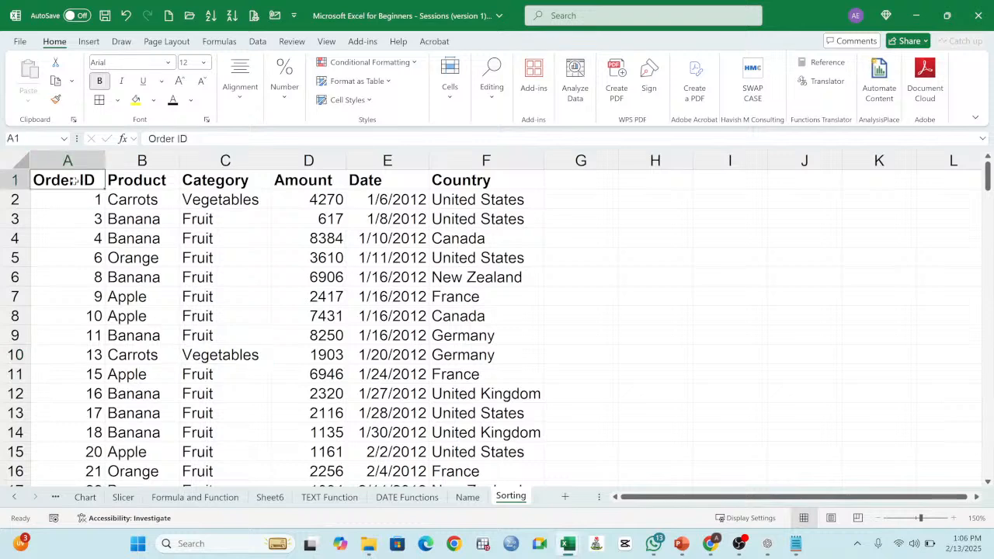
left_click(494, 264)
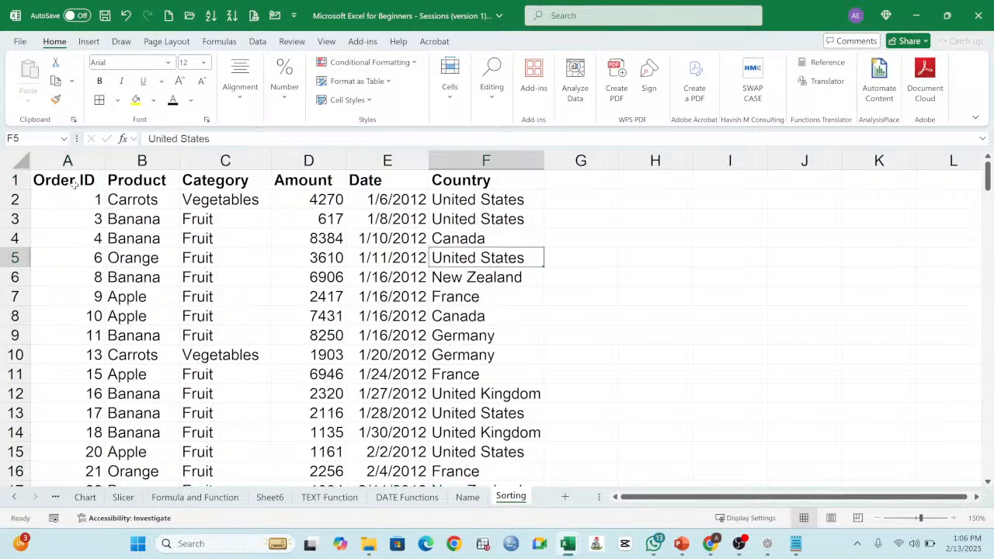
left_click(73, 183)
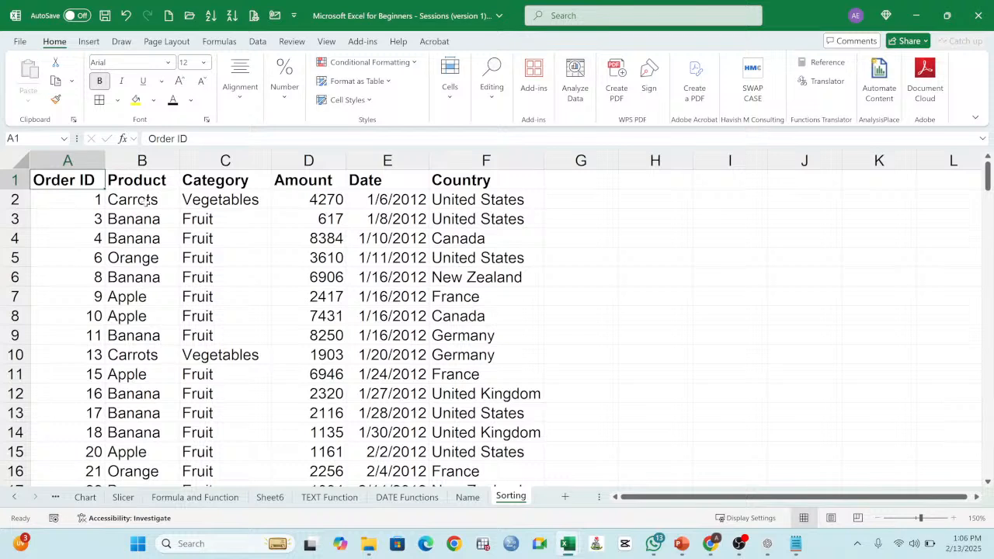
left_click(141, 205)
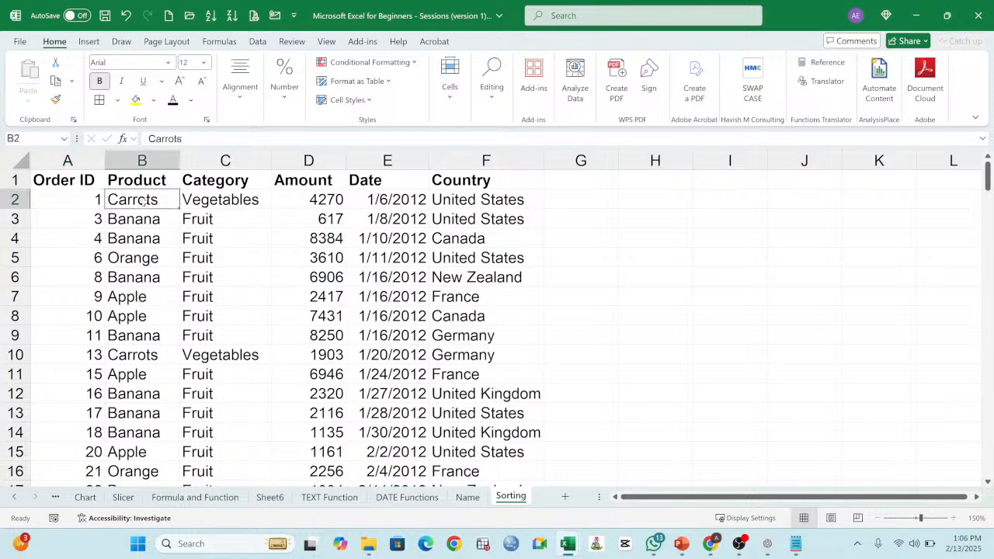
left_click(645, 204)
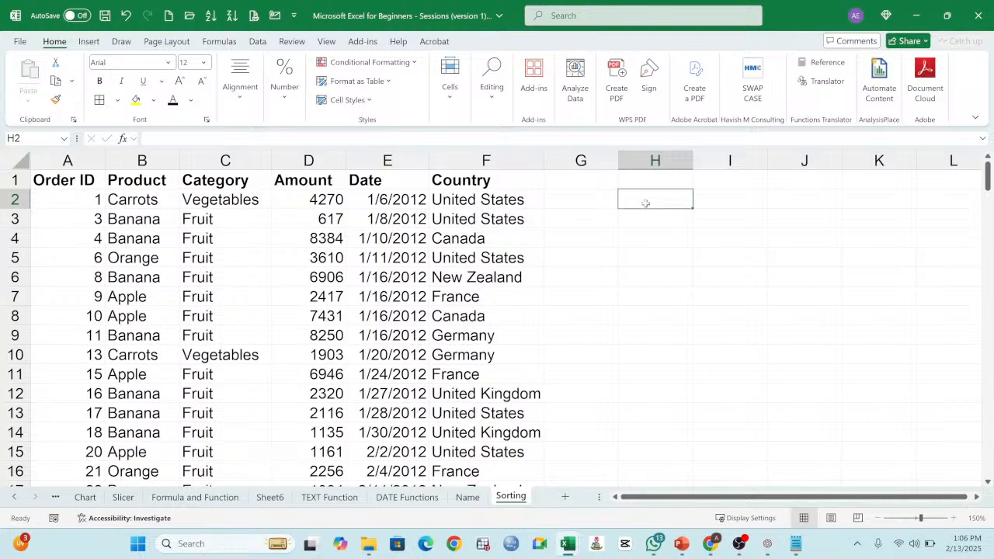
Step: Sort the order table by Product from A to Z and check the product names in the first rows
left_click(145, 183)
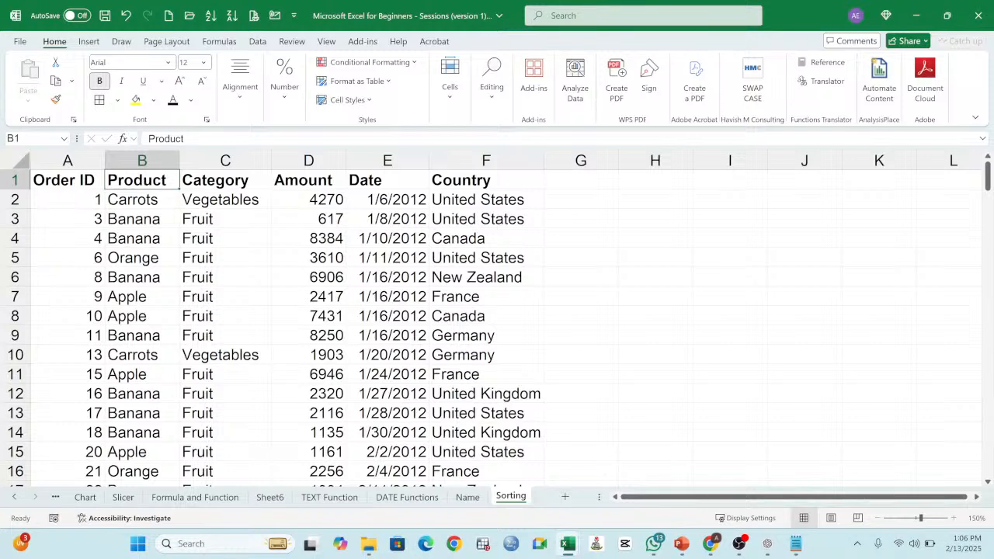
left_click(258, 42)
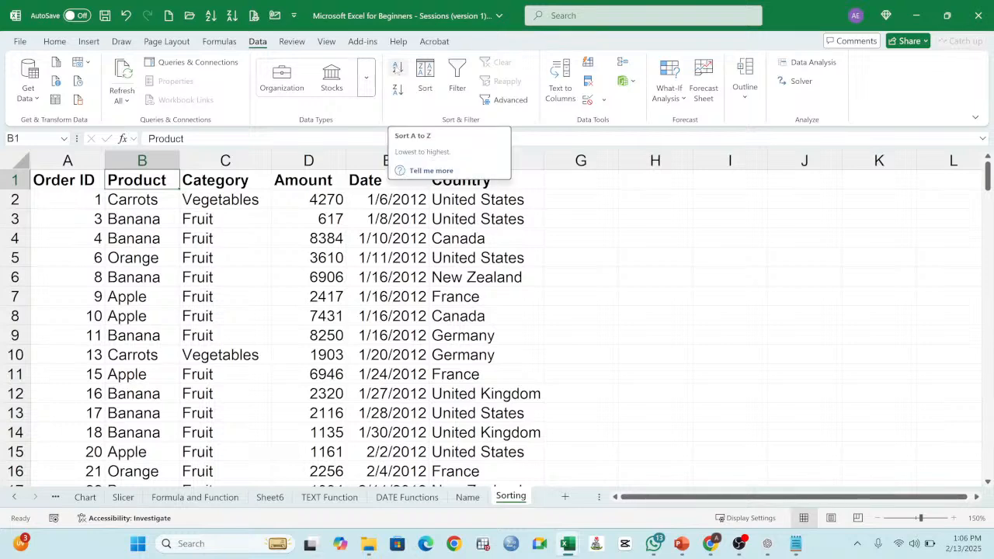
left_click(397, 67)
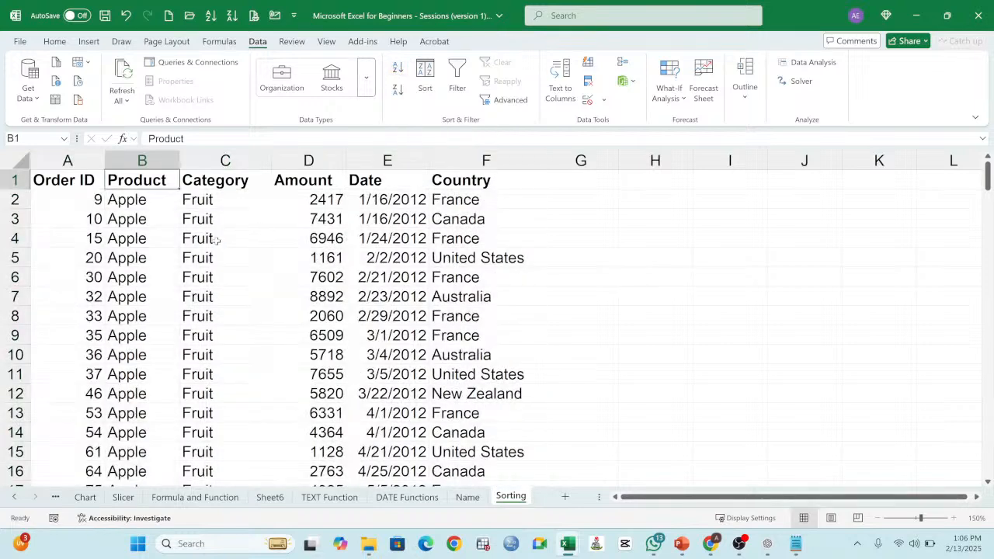
left_click_drag(131, 238, 151, 394)
Step: Sort the order table by Product from Z to A and check the first product names
left_click(138, 180)
left_click(399, 91)
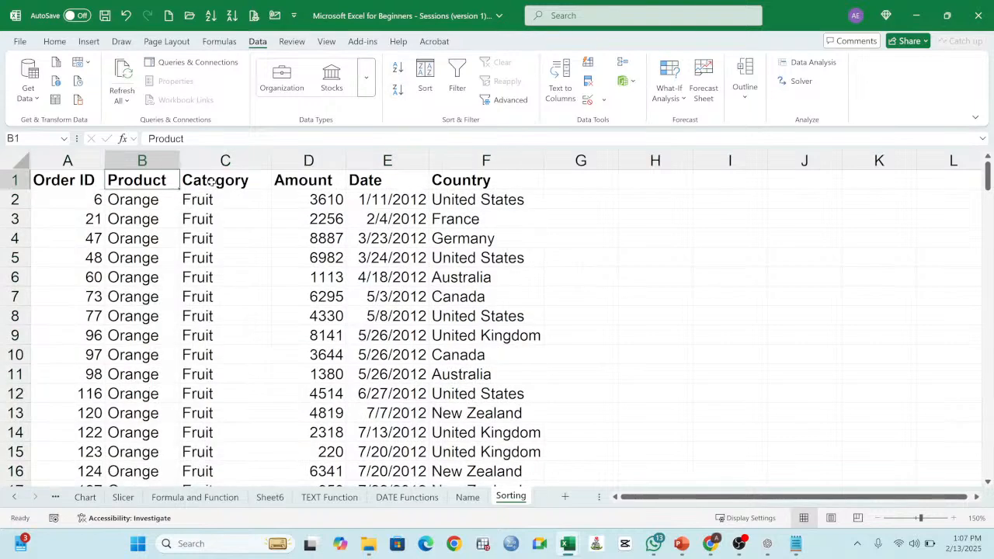
left_click_drag(138, 200, 156, 287)
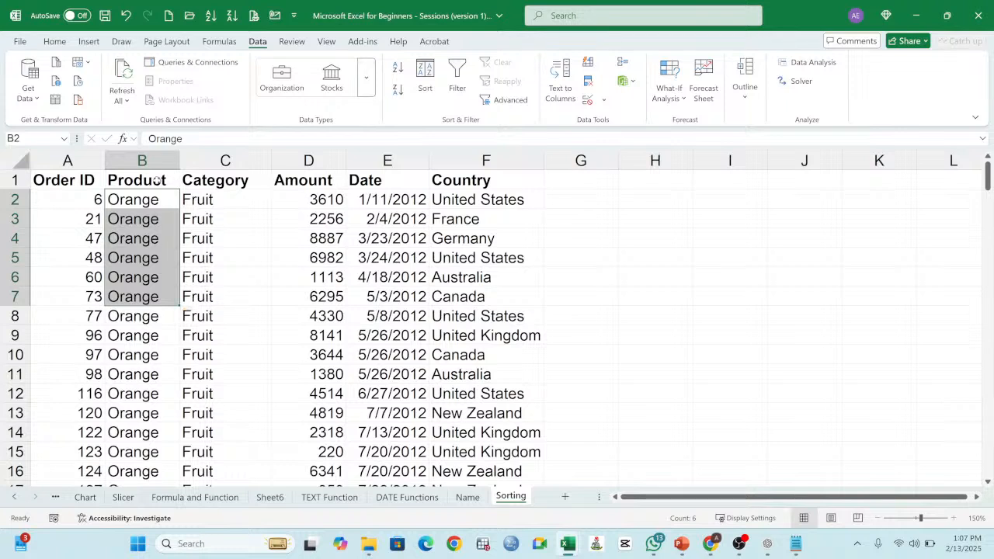
Step: Sort the order table by Order ID in ascending order and review the order IDs down the column
left_click(76, 180)
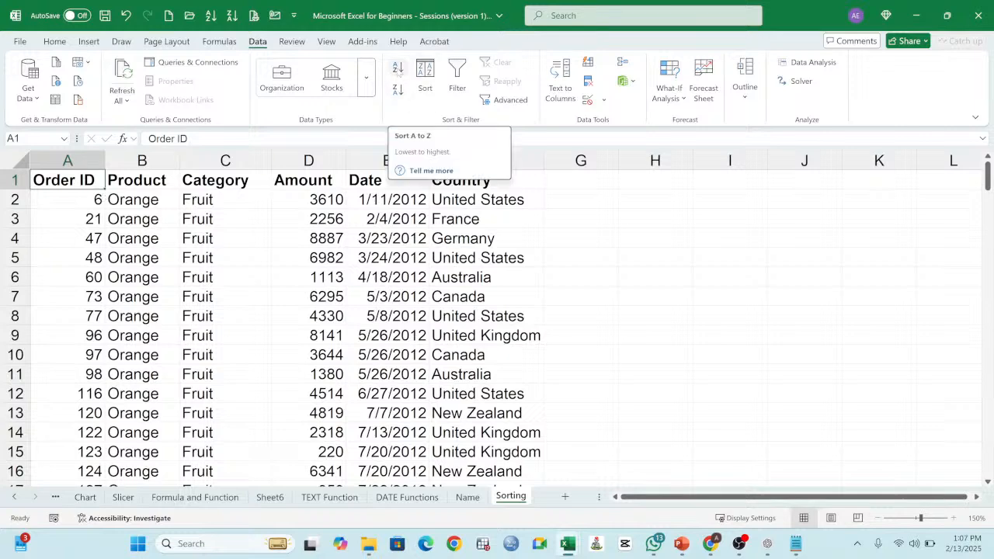
left_click(398, 69)
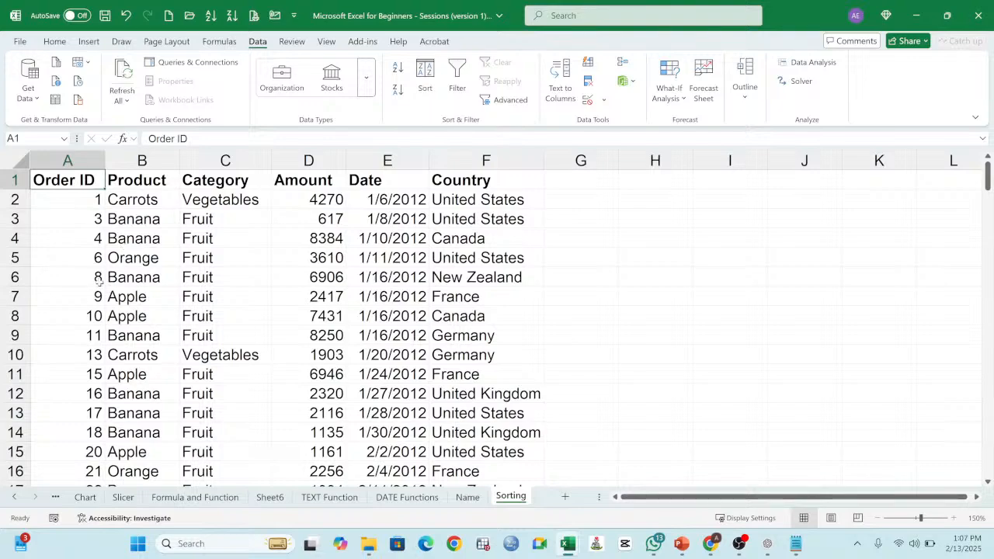
left_click(96, 201)
scroll(143, 284, "down", 8)
scroll(148, 284, "down", 20)
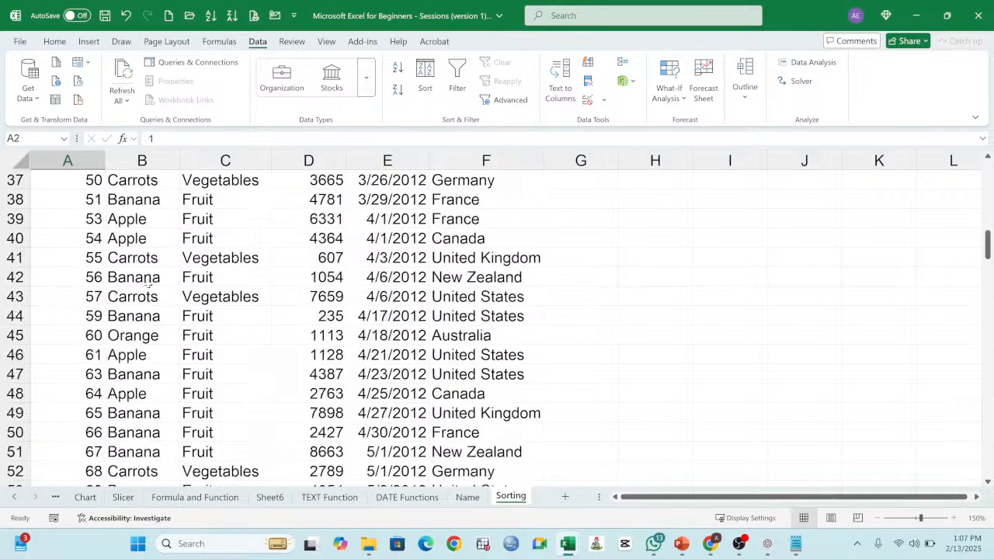
scroll(149, 281, "down", 20)
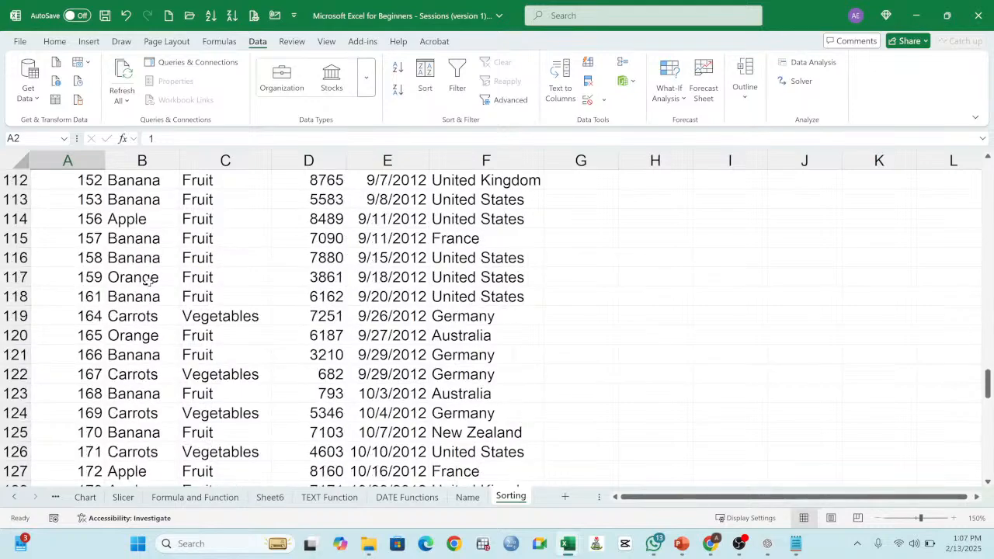
scroll(155, 273, "up", 6)
scroll(155, 272, "up", 20)
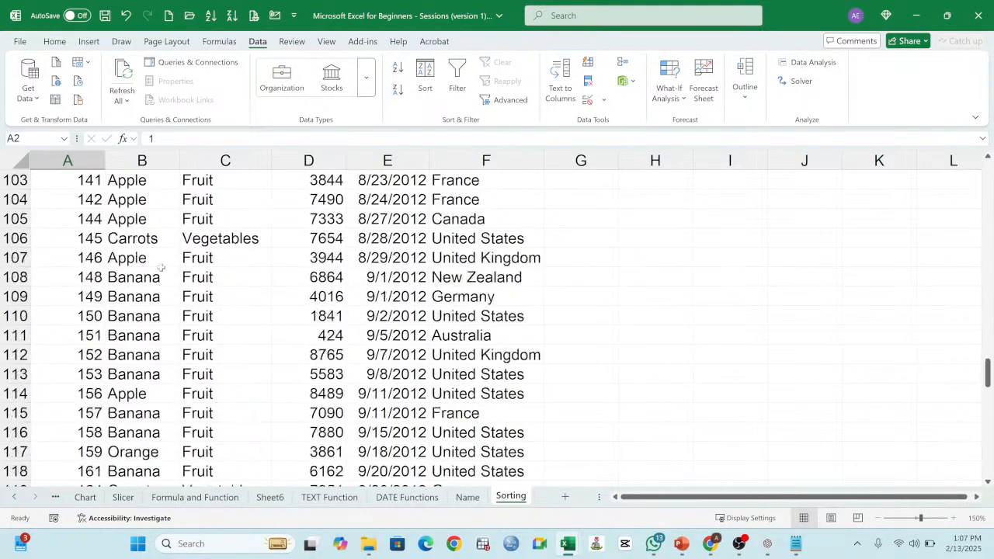
scroll(148, 245, "up", 8)
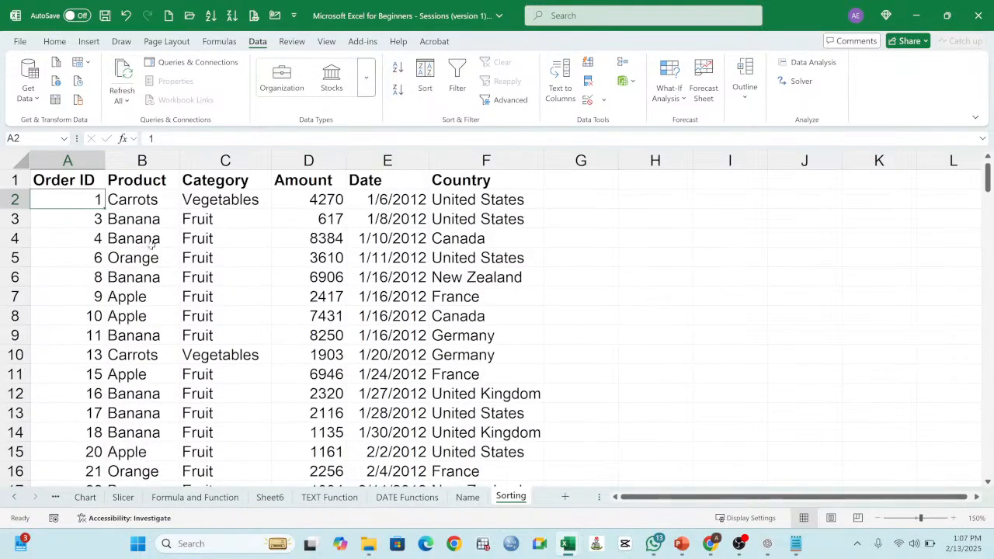
Step: Delete the contents of every cell on the Sorting sheet
left_click(16, 159)
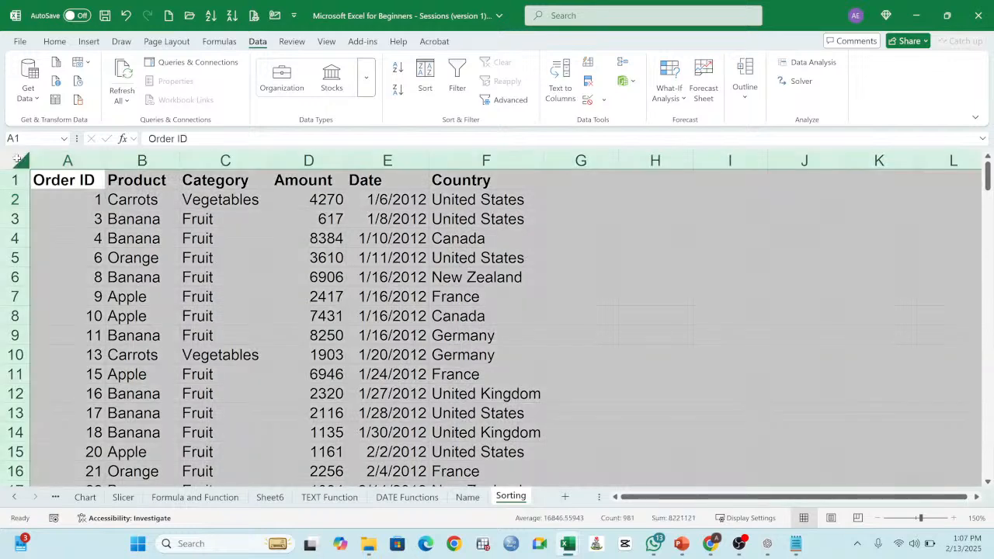
key("Delete")
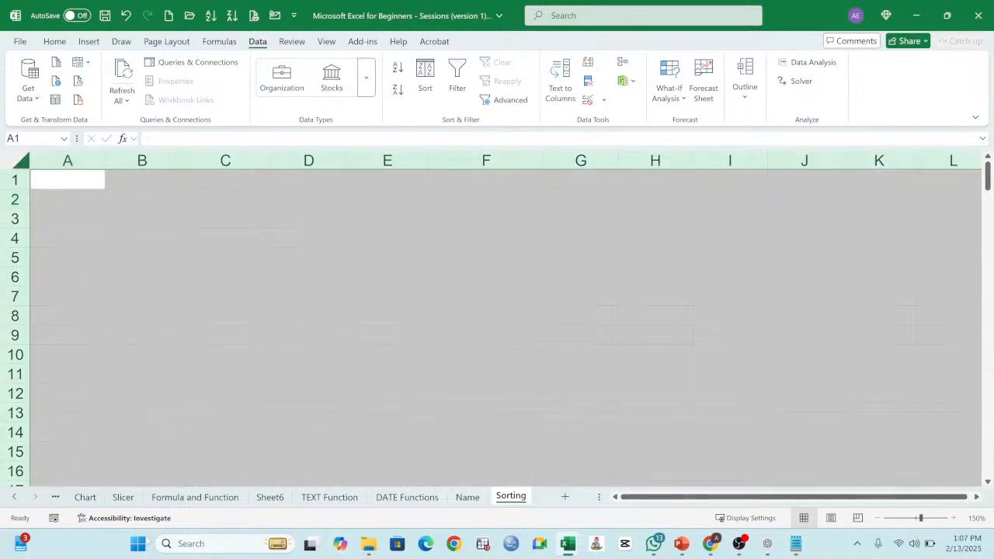
Step: Clear the filter from the order table on the Slicer sheet
left_click(123, 497)
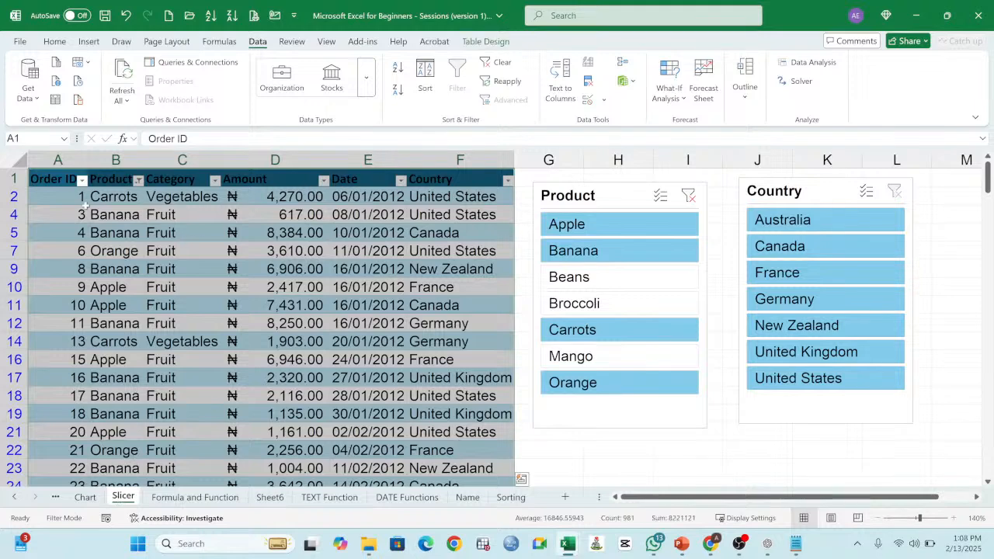
left_click(57, 180)
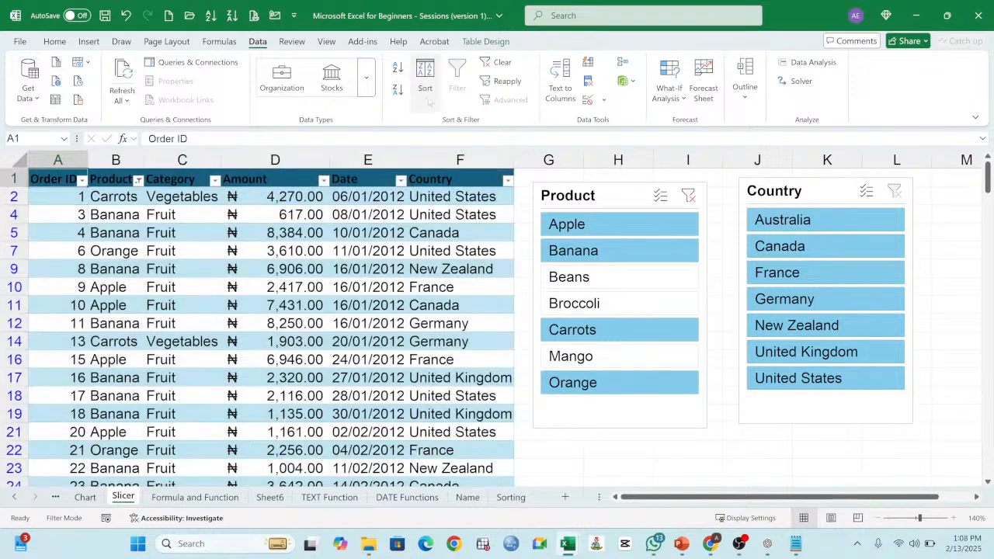
left_click(499, 63)
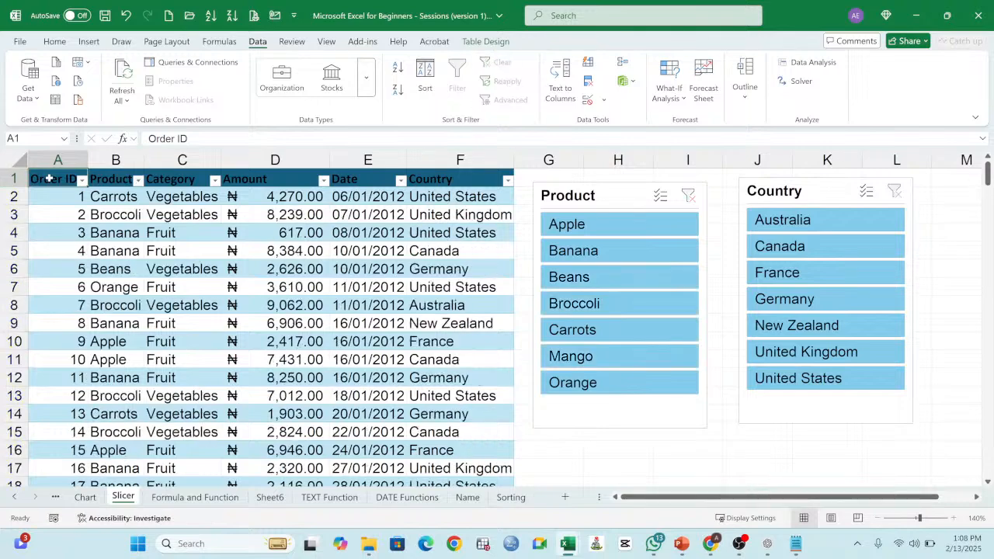
Step: Copy the whole order table, including its Total row, from the Slicer sheet to cell A1 of the Sorting sheet
key("ctrl+shift+End")
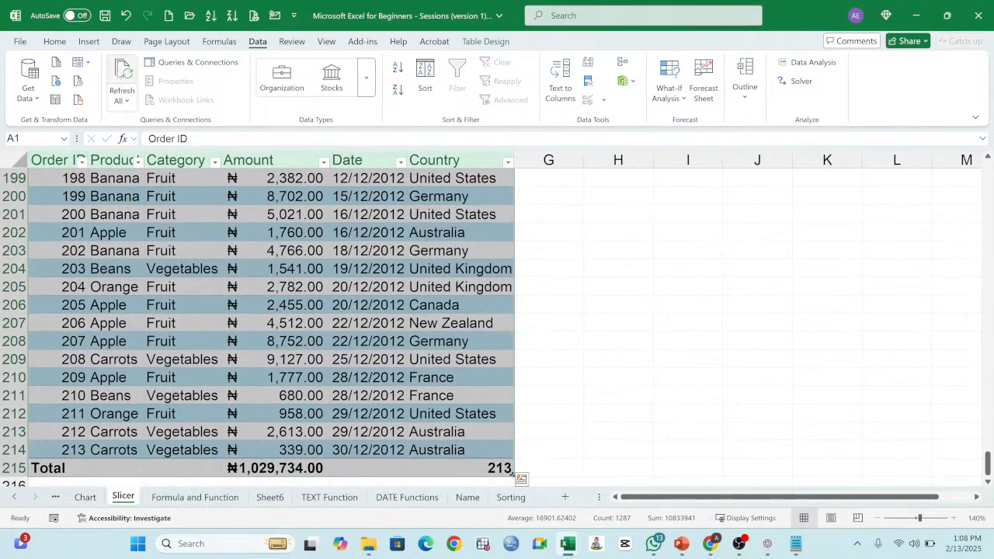
left_click(57, 44)
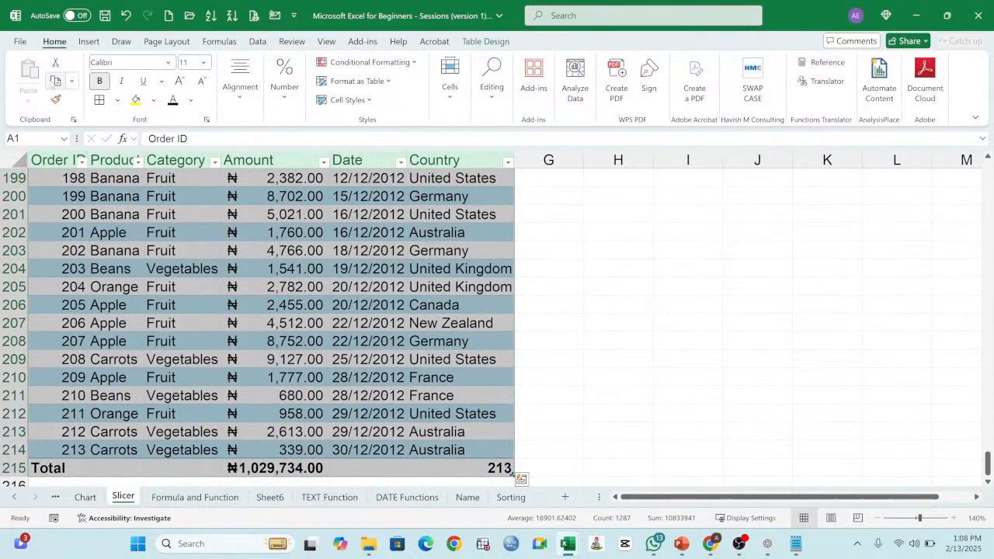
left_click(55, 81)
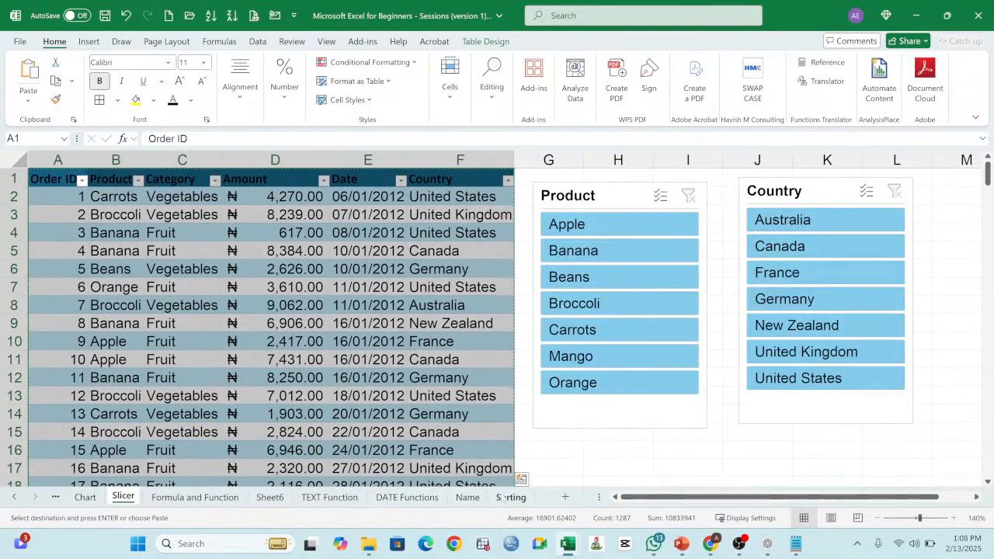
left_click(509, 497)
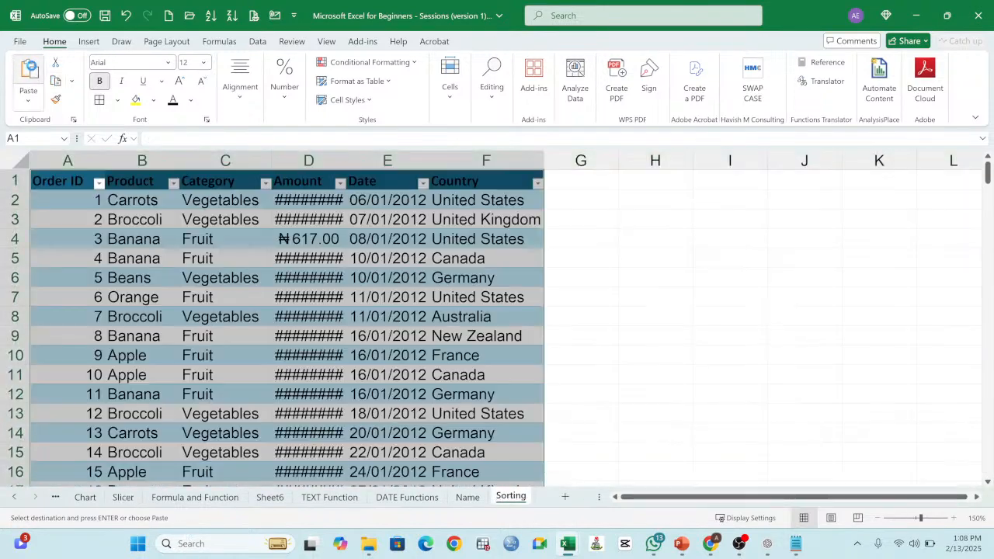
left_click(30, 71)
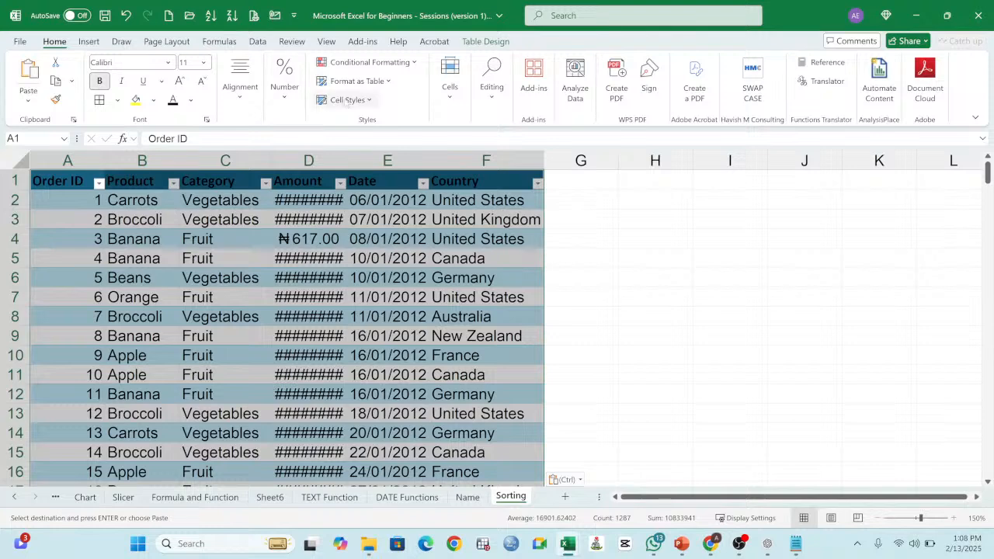
Step: Clear all formatting from the pasted order table
left_click(483, 99)
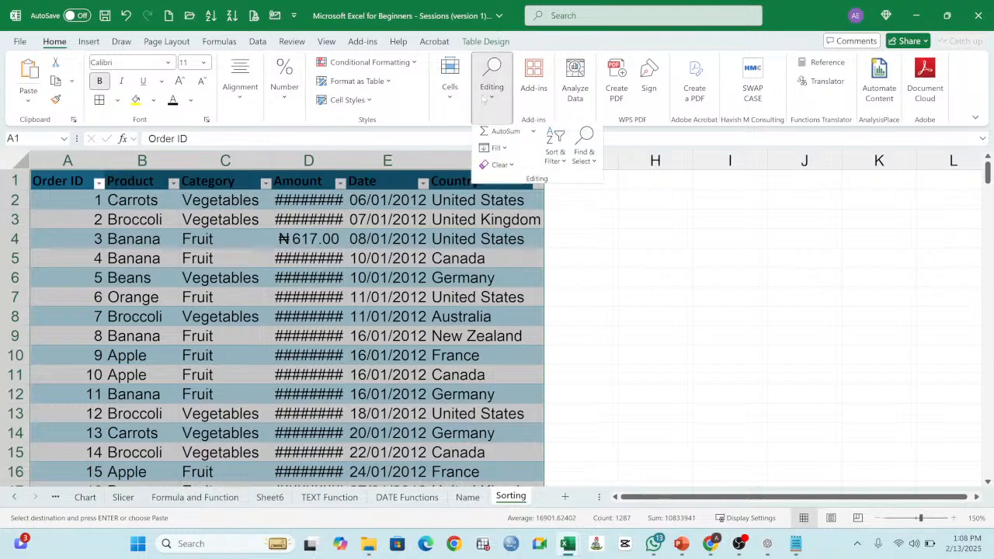
left_click(498, 166)
left_click(522, 205)
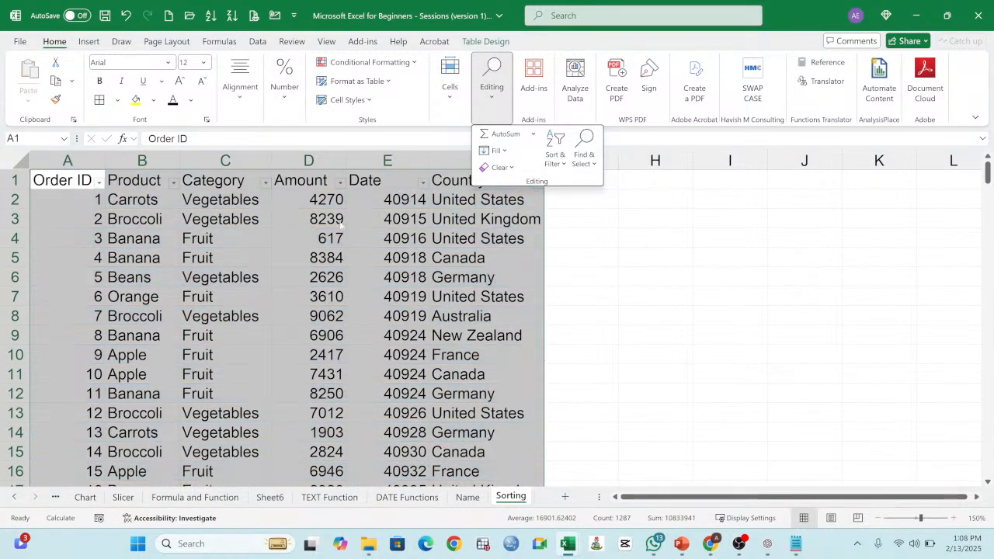
Step: Format the Date column's values from E2 to the last order as short dates
left_click(409, 197)
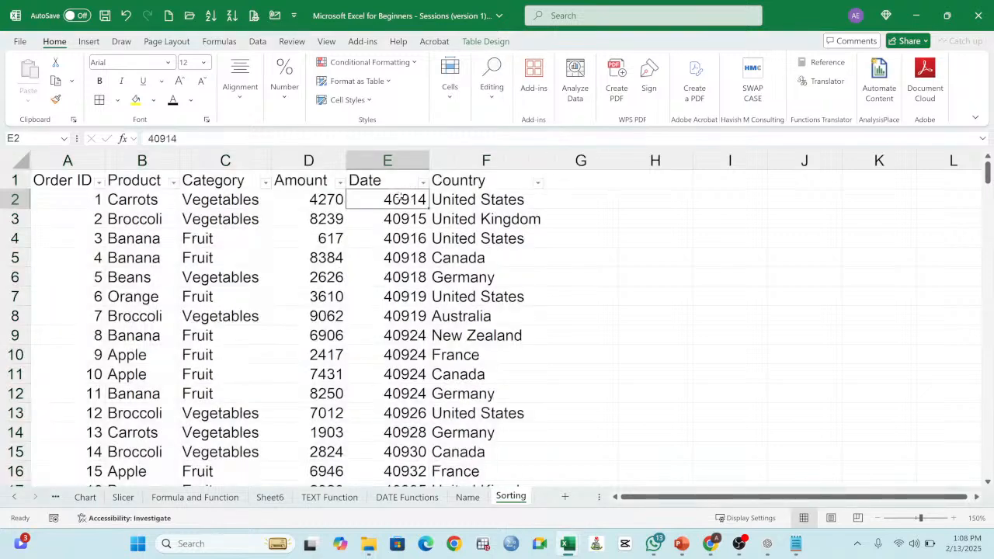
key("ctrl+shift+Down")
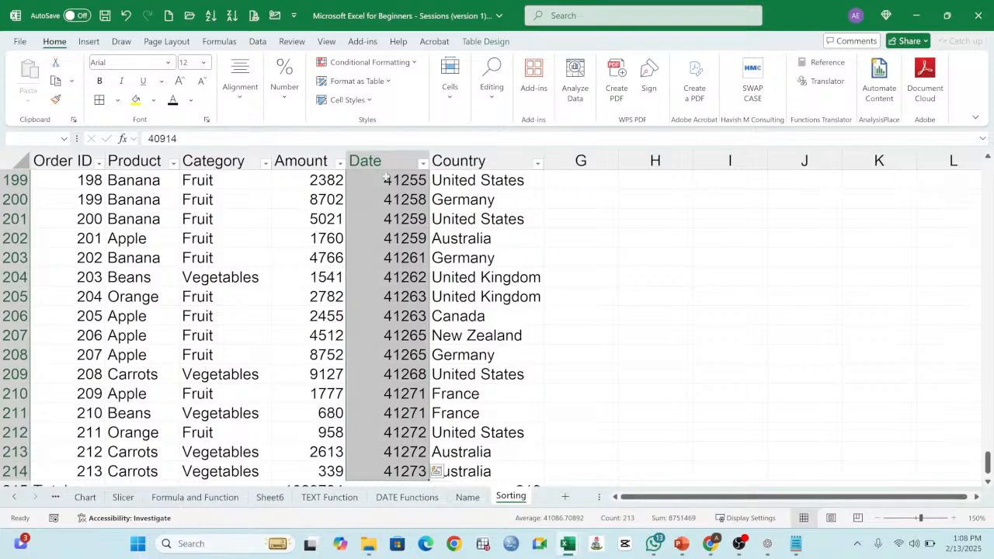
left_click(286, 96)
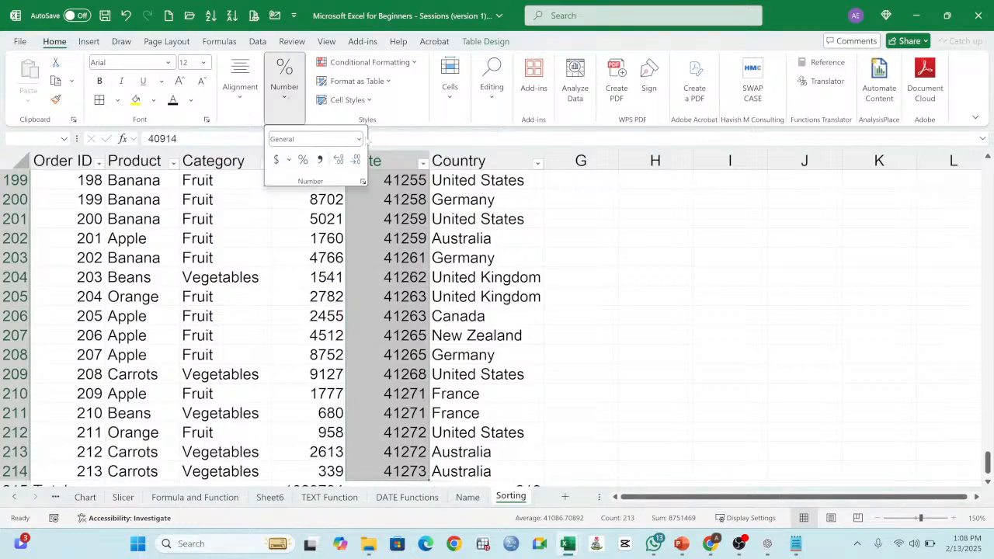
left_click(358, 138)
left_click(328, 287)
key("ctrl+BackSpace")
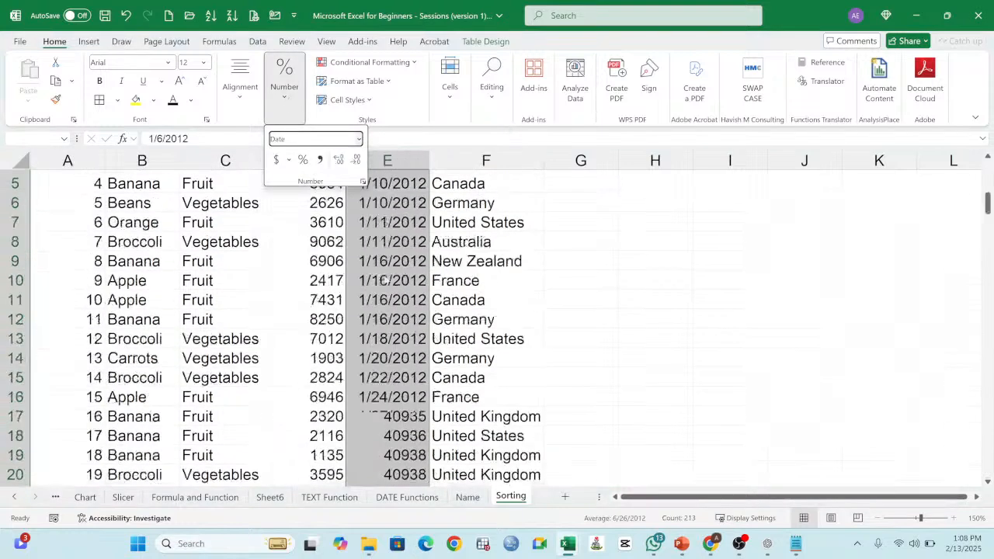
Step: Remove the filter buttons from the header row A1:F1
left_click_drag(62, 181, 461, 160)
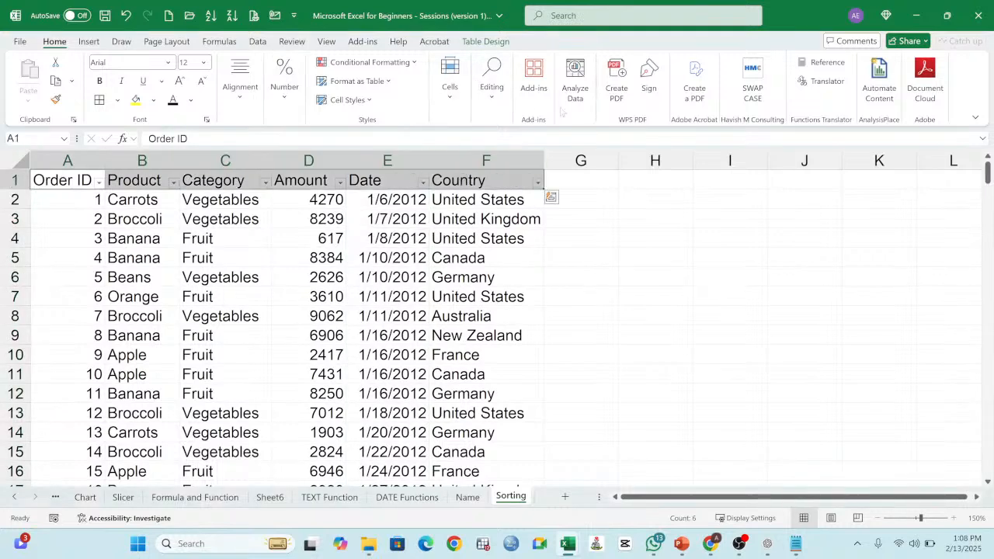
left_click(258, 42)
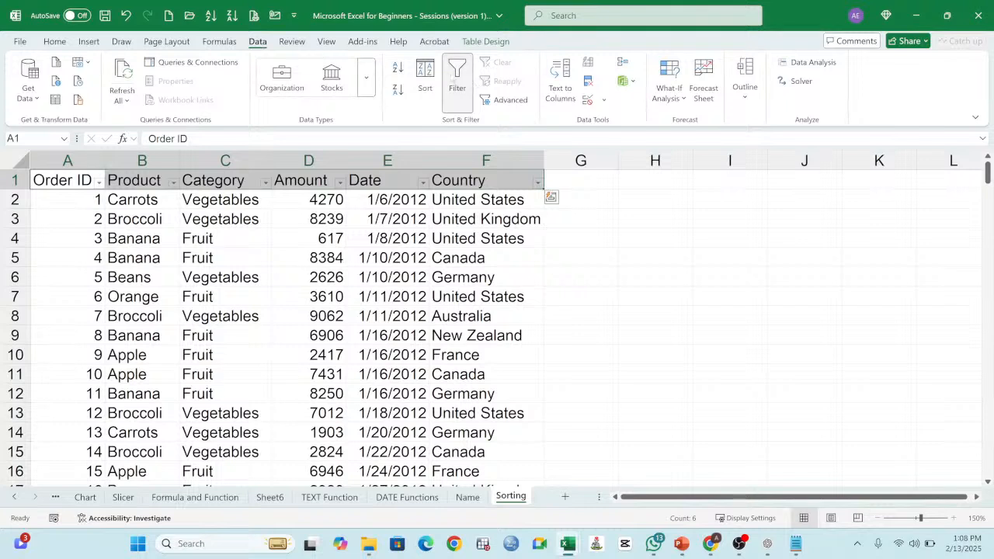
left_click(457, 78)
left_click(387, 272)
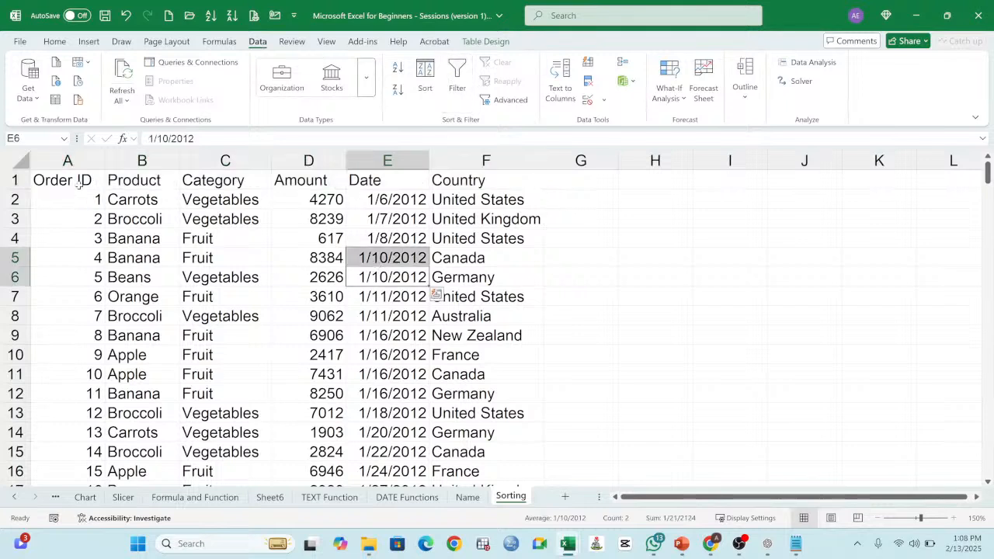
Step: Make the order table's header row A1:F1 bold
left_click_drag(78, 183, 536, 181)
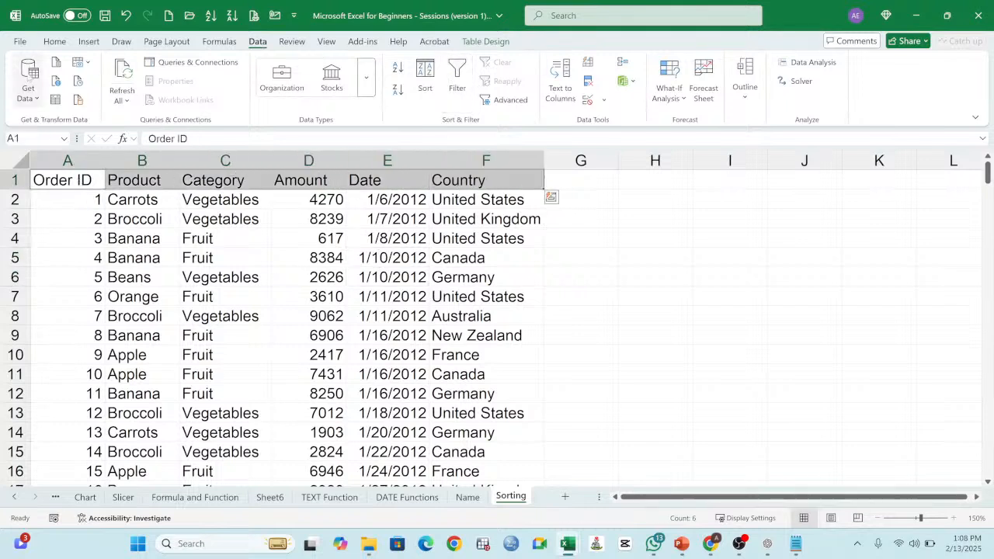
left_click(54, 42)
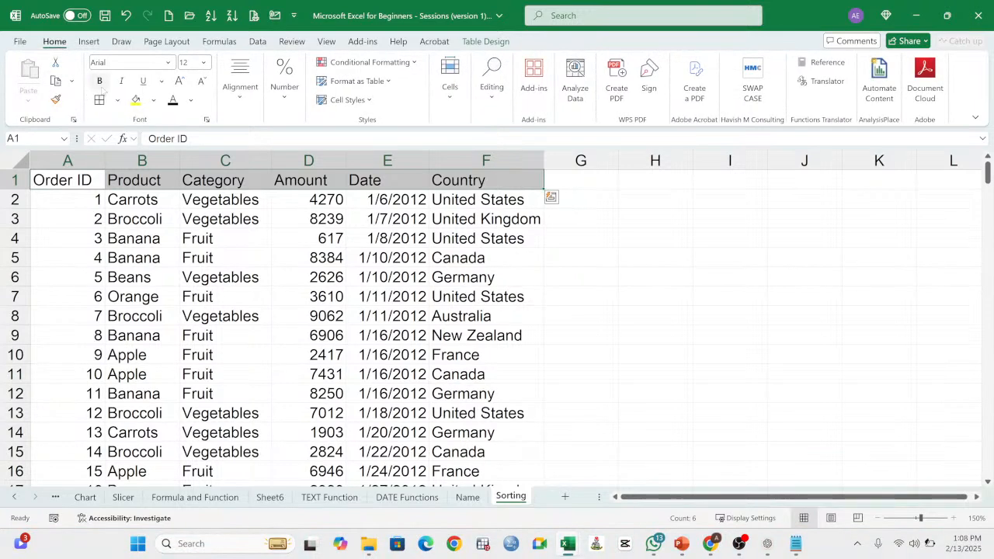
left_click(99, 81)
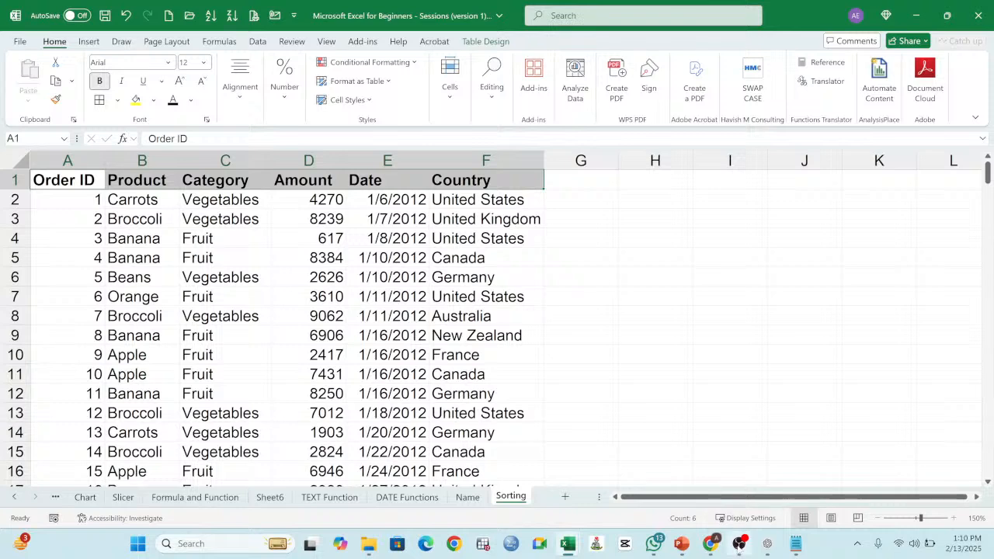
mouse_move(738, 544)
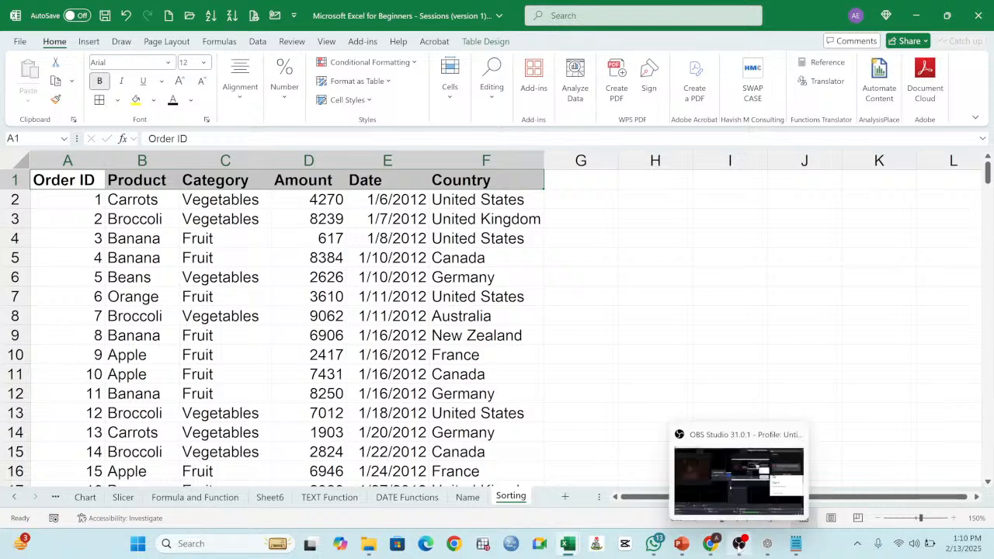
left_click(739, 477)
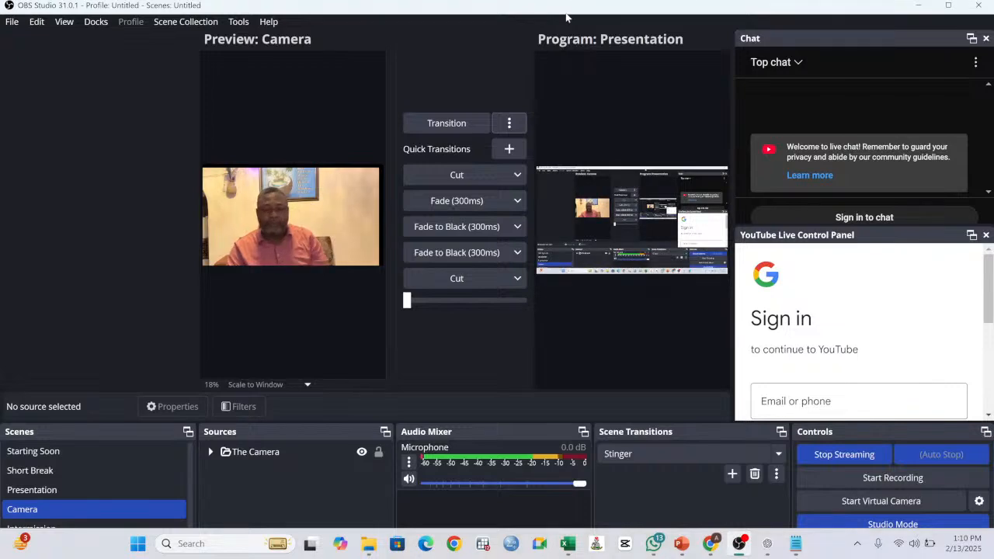
left_click_drag(566, 11, 993, 5)
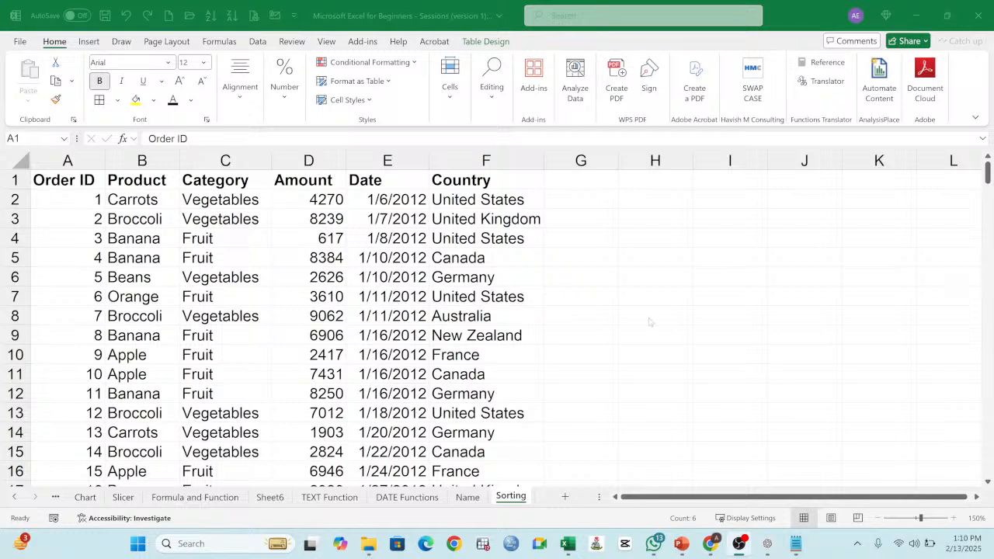
left_click(264, 273)
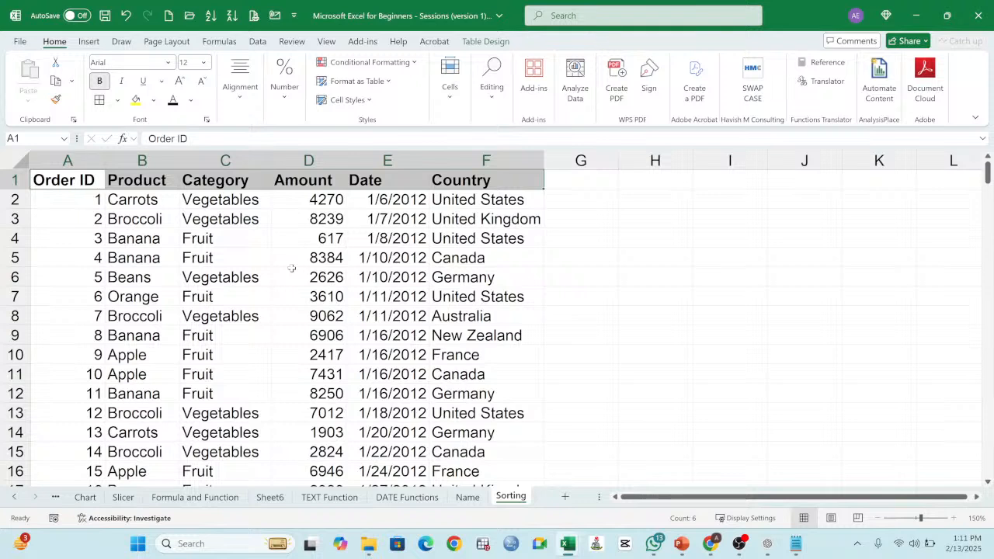
left_click(332, 329)
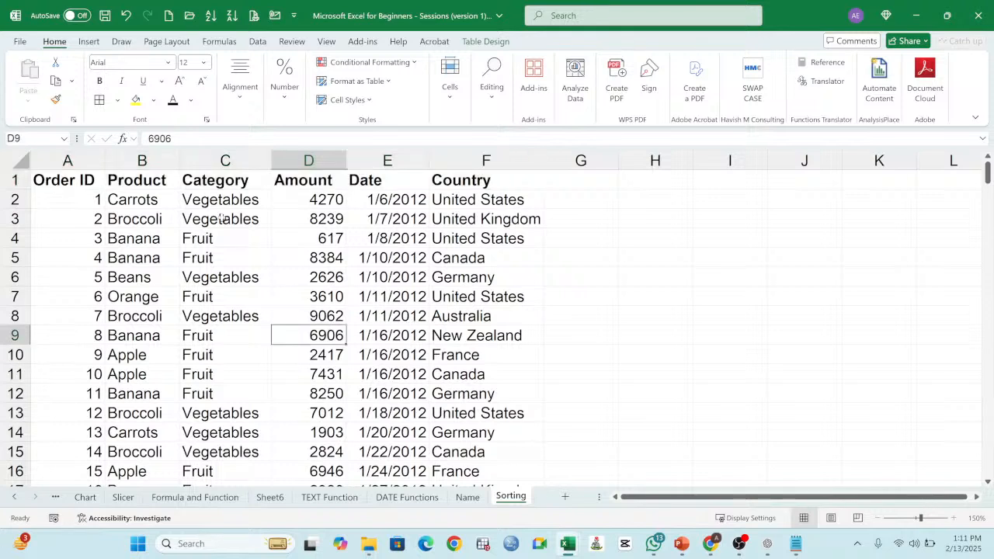
Step: Sort the order table by Amount from smallest to largest and highlight the first sorted amounts
left_click(136, 179)
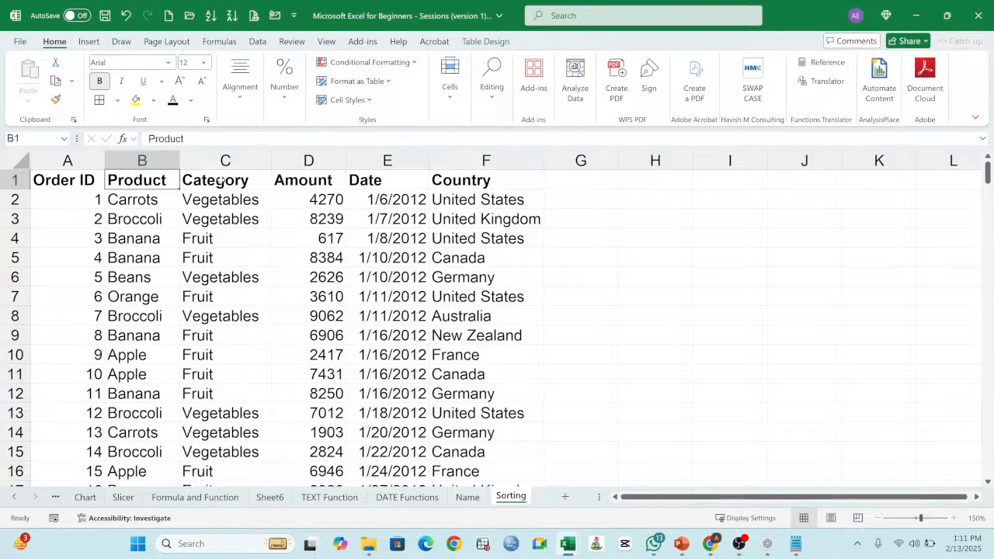
left_click(319, 181)
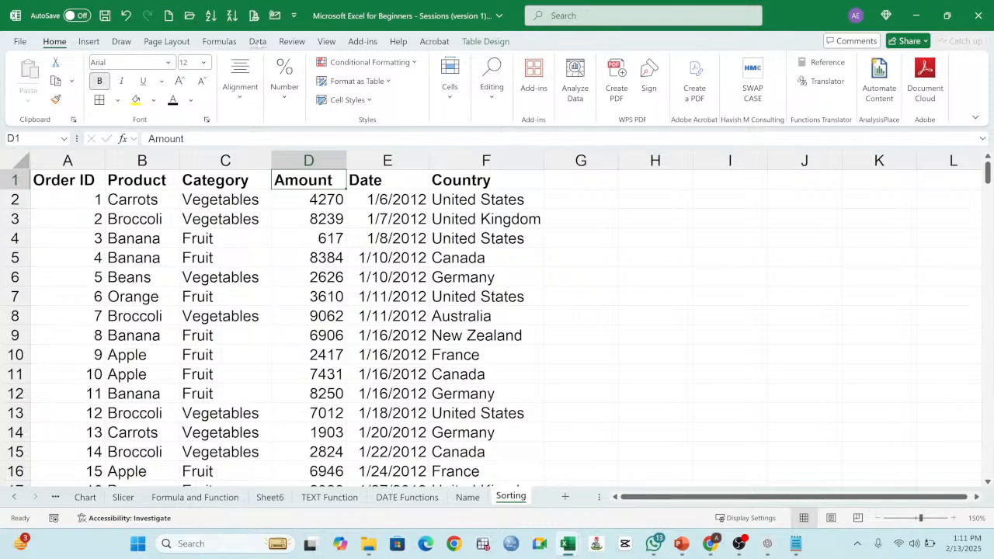
left_click(259, 42)
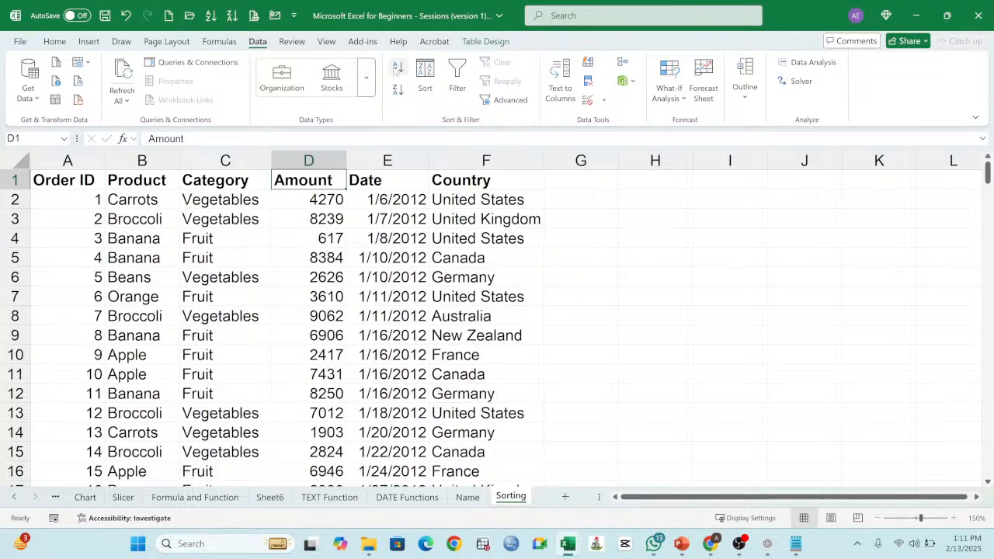
left_click(397, 68)
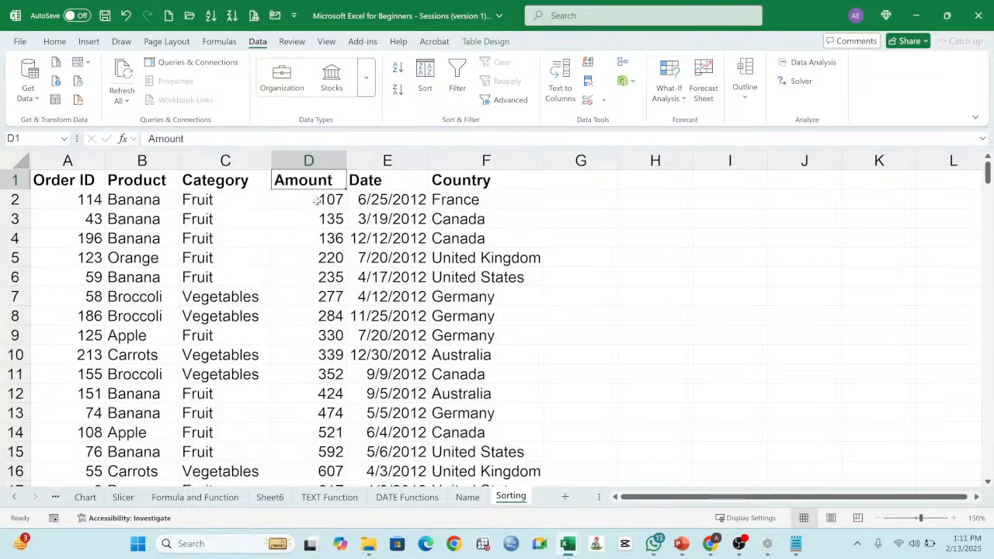
left_click_drag(317, 201, 305, 410)
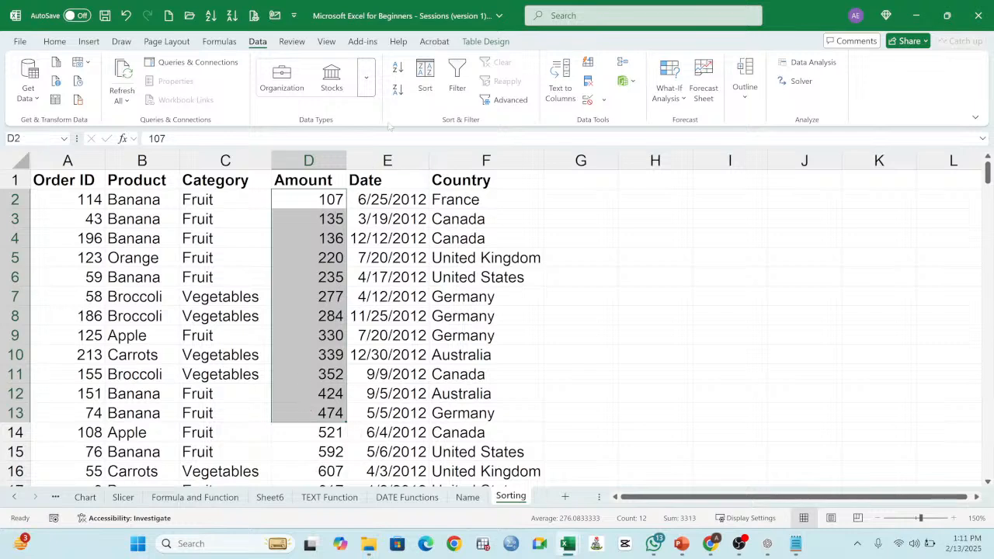
Step: Sort the order table by Amount from largest to smallest
left_click(319, 181)
left_click(398, 89)
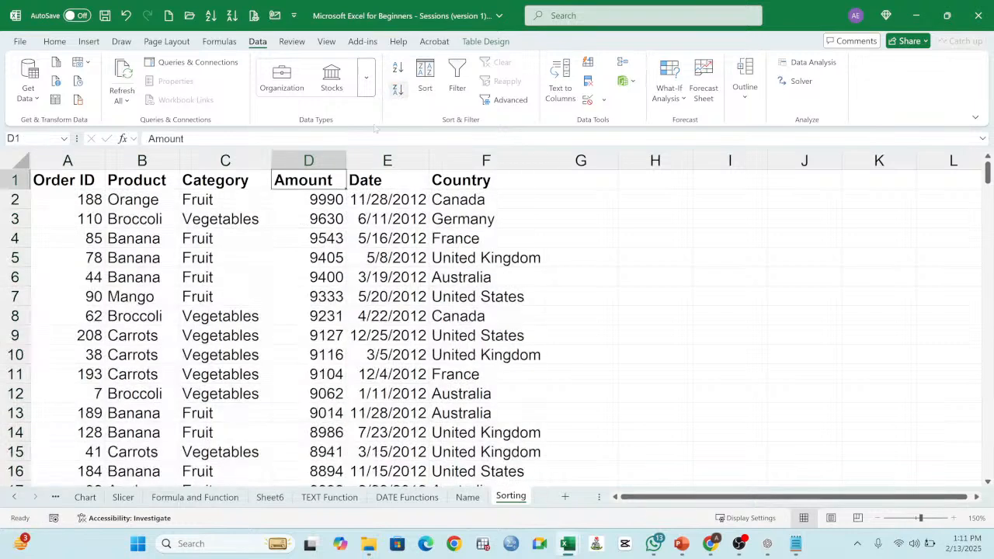
left_click_drag(325, 201, 321, 340)
left_click(320, 183)
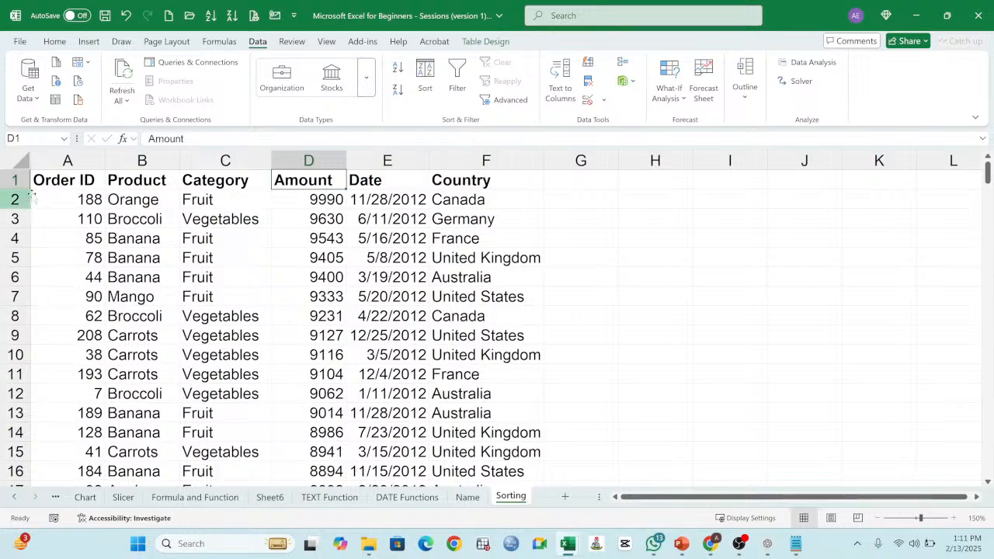
Step: Sort the order table by Order ID from smallest to largest
left_click(65, 184)
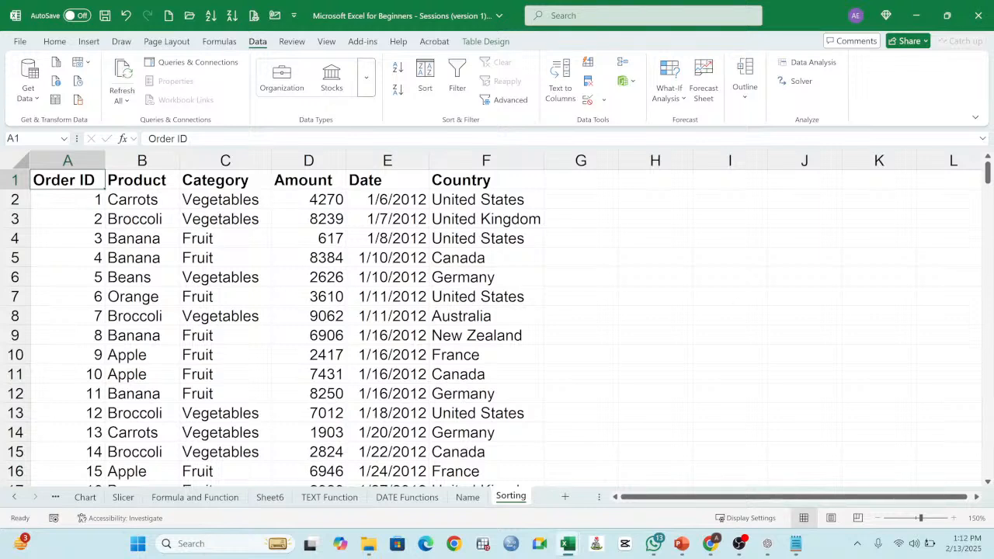
key("alt+Tab")
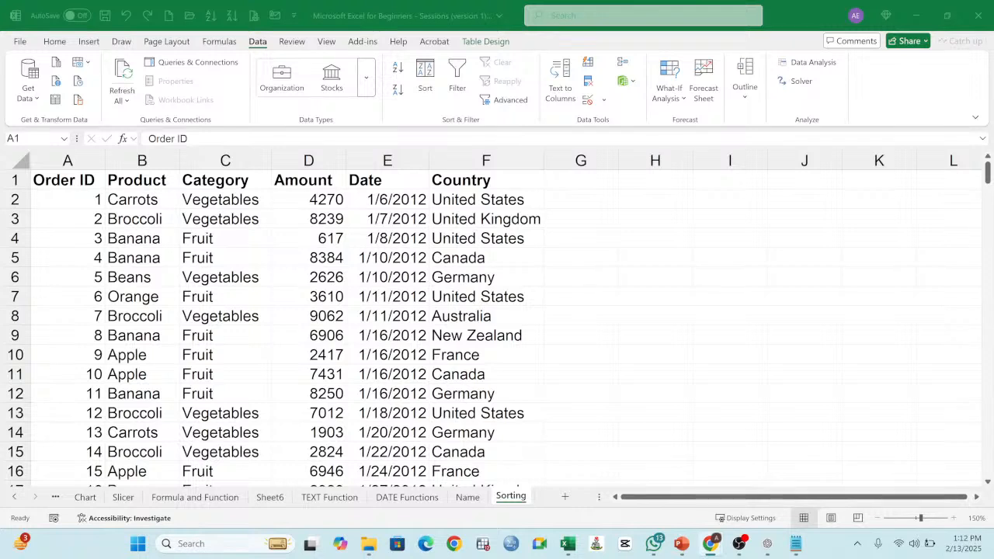
key("alt+Tab")
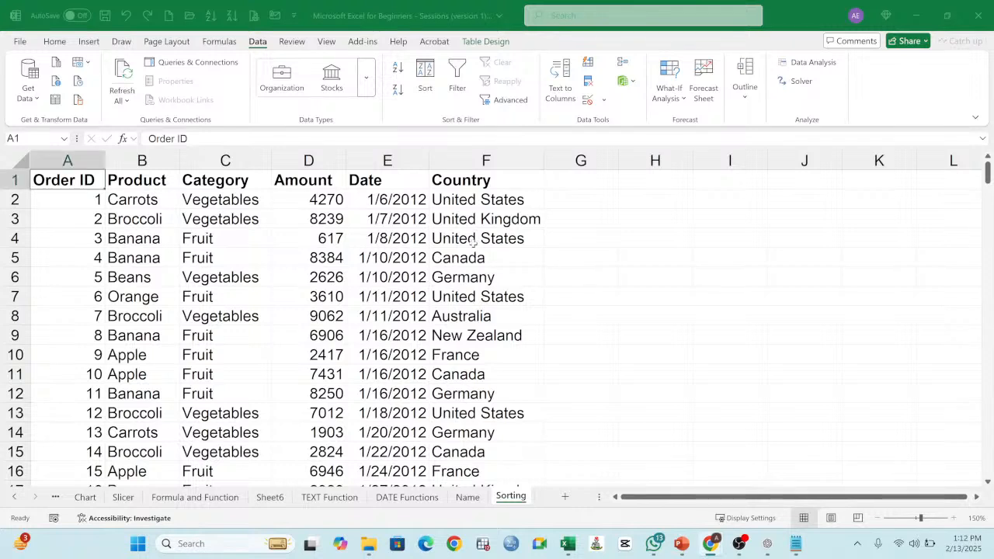
left_click(473, 244)
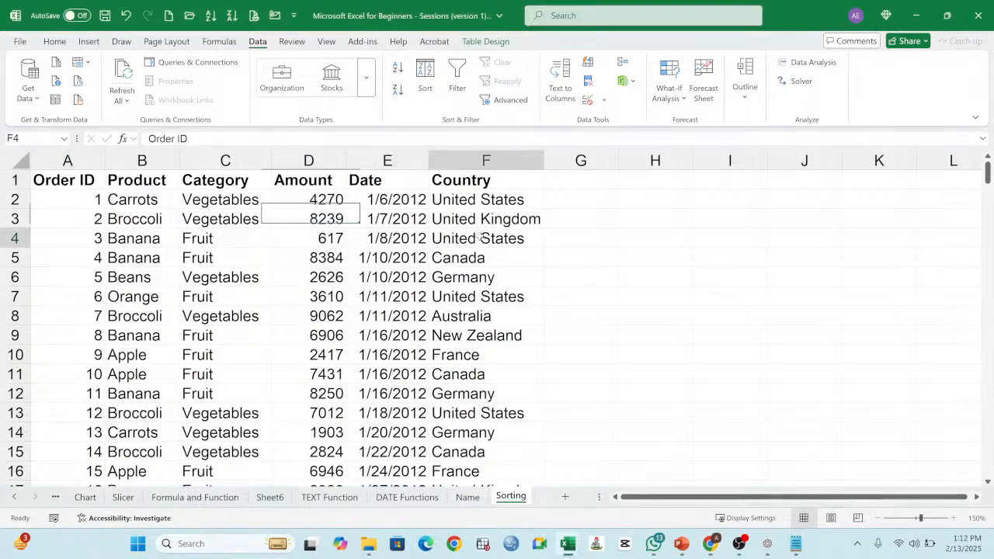
left_click(340, 200)
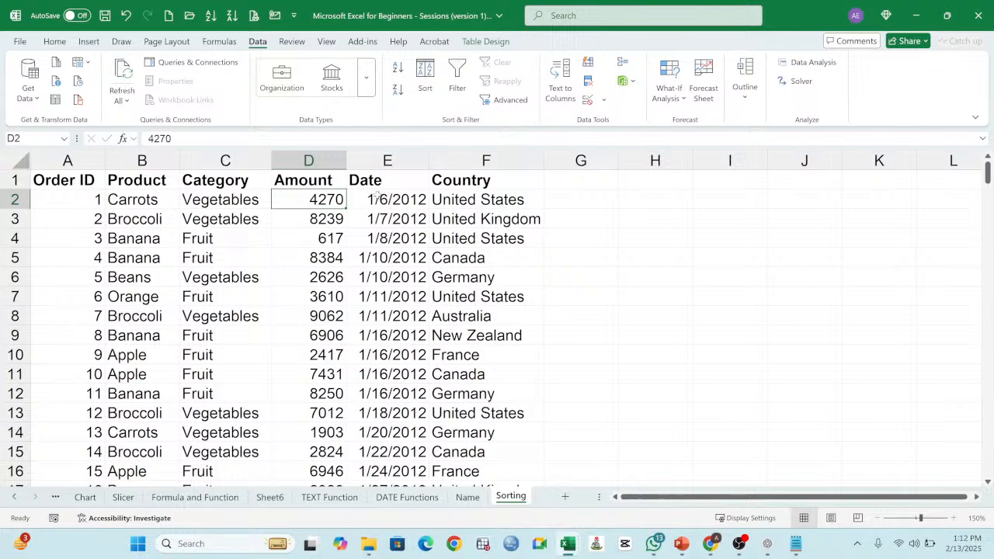
Step: Sort the order table alphabetically by Product from A to Z
left_click(132, 181)
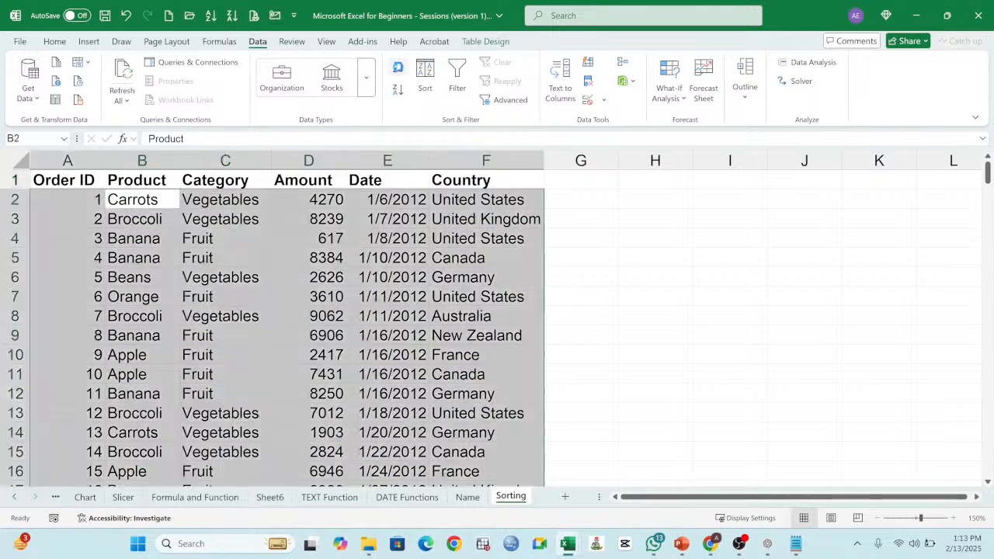
left_click(398, 68)
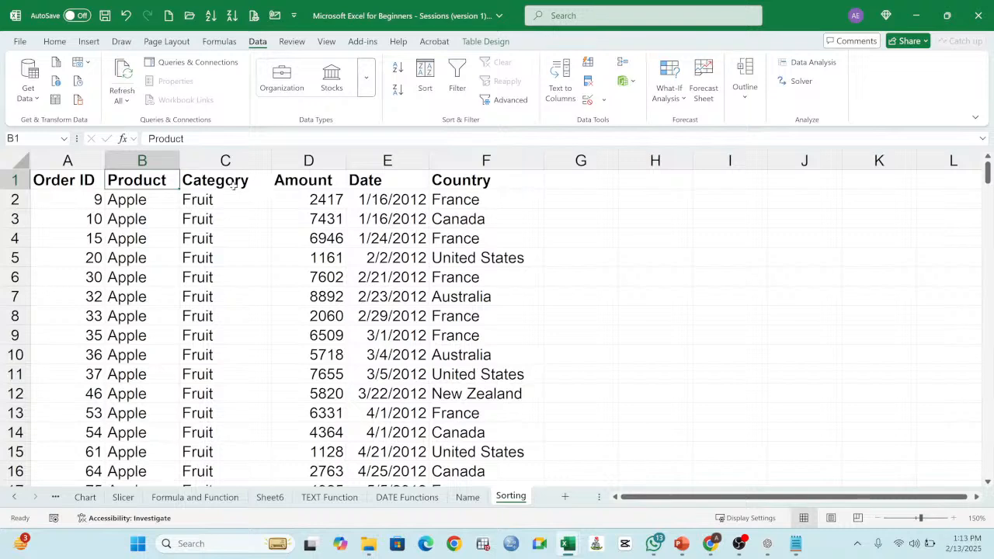
left_click_drag(156, 180, 255, 195)
left_click(142, 203)
left_click(148, 182)
Step: Return the orders to ascending sequence by sorting the table on its Order ID column
left_click(87, 182)
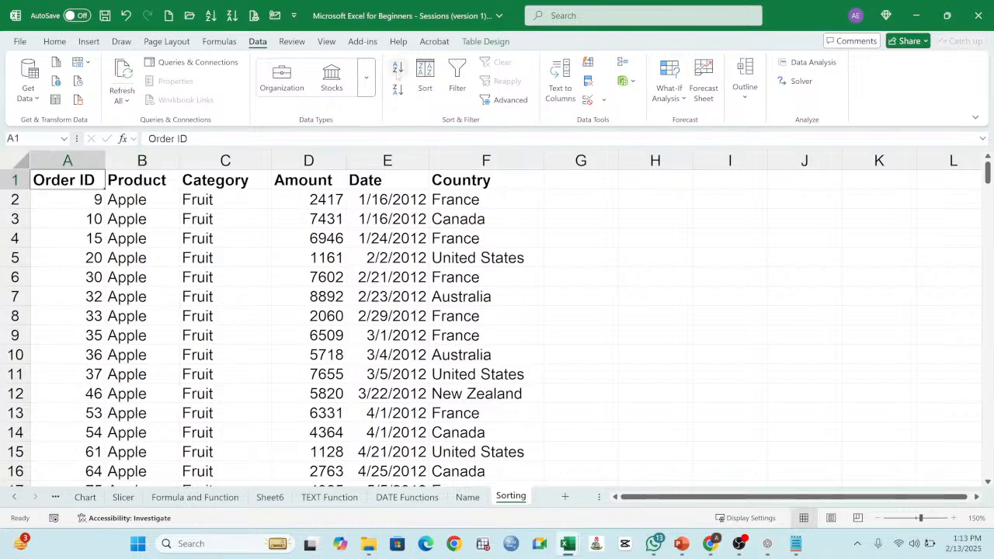
left_click(397, 68)
Step: Sort the order table by Country from A to Z, and undo that sort
left_click(481, 180)
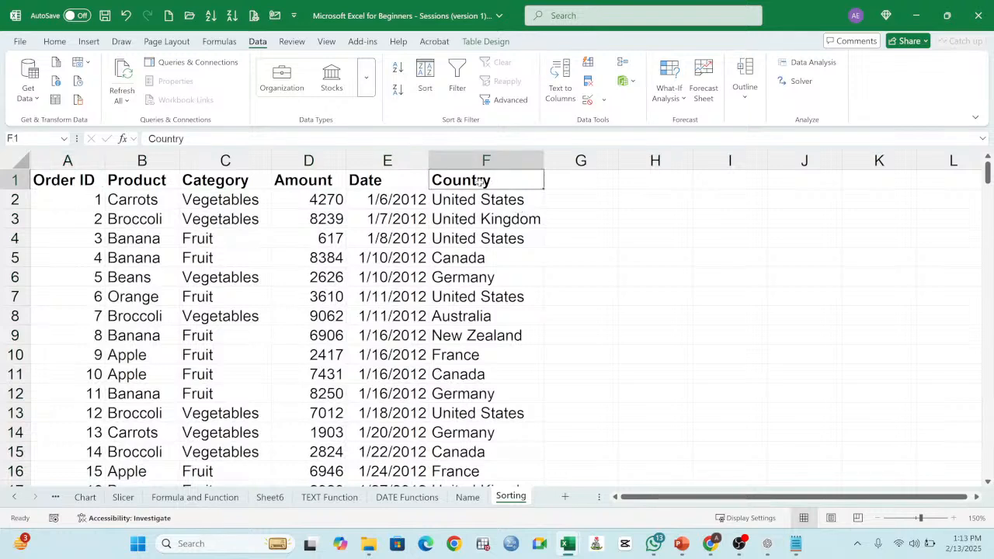
mouse_move(485, 181)
left_mouse_down()
mouse_move(486, 212)
mouse_move(485, 181)
left_mouse_up()
left_click(398, 67)
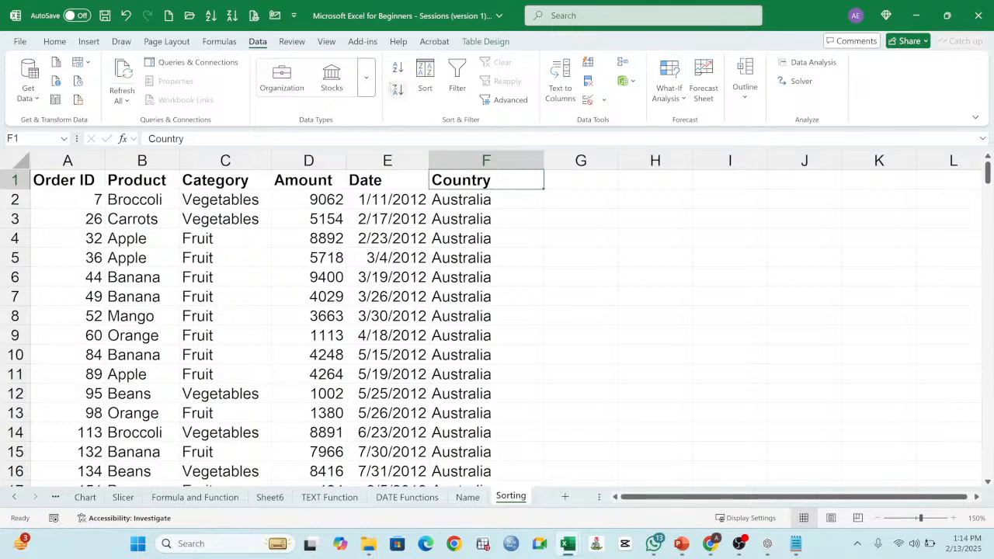
left_click(126, 16)
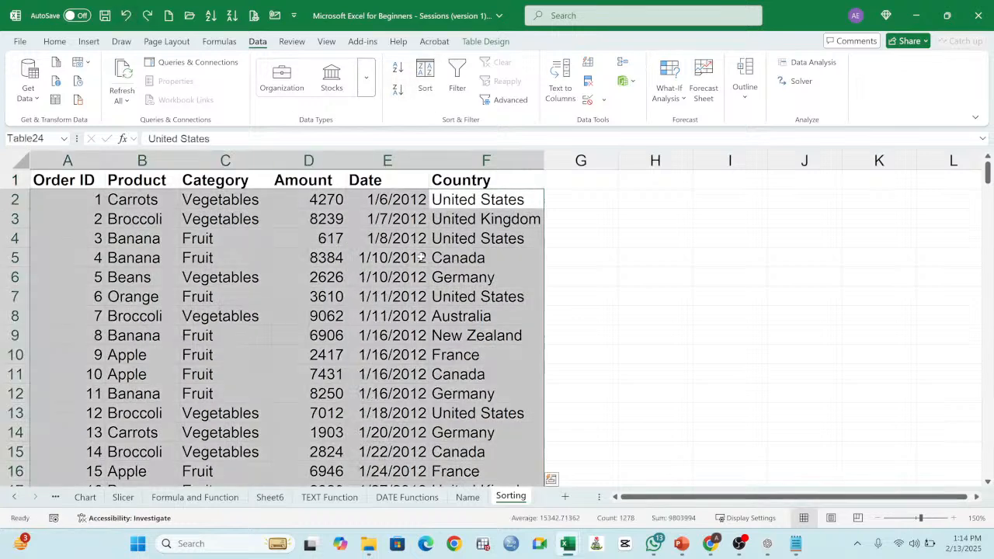
left_click(387, 260)
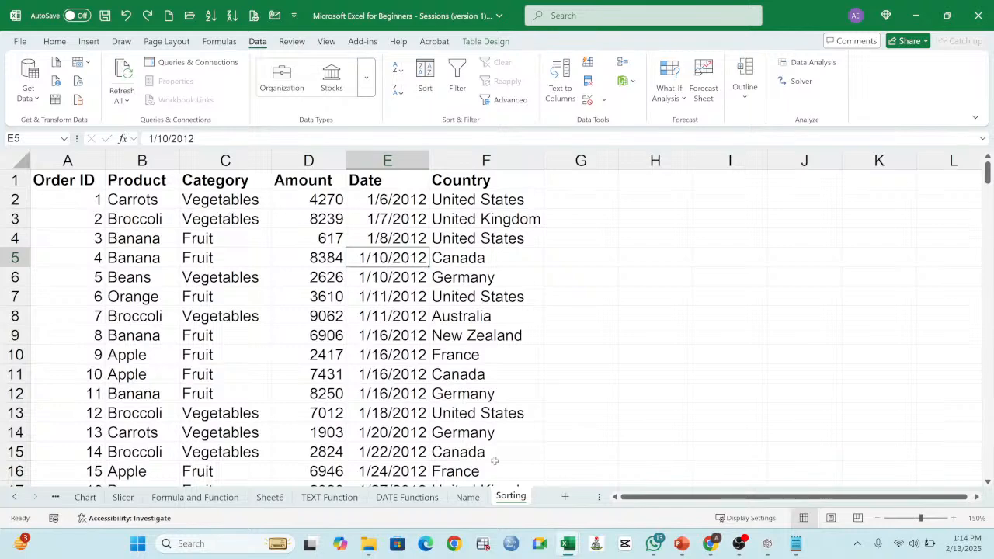
Step: Sort the order table by the Product column in ascending alphabetical order
left_click(138, 184)
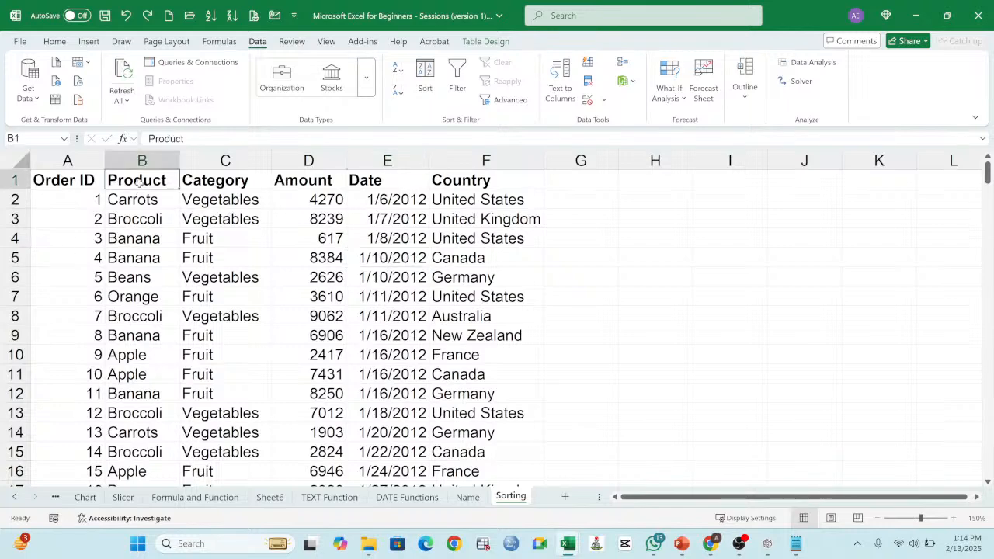
left_click(397, 68)
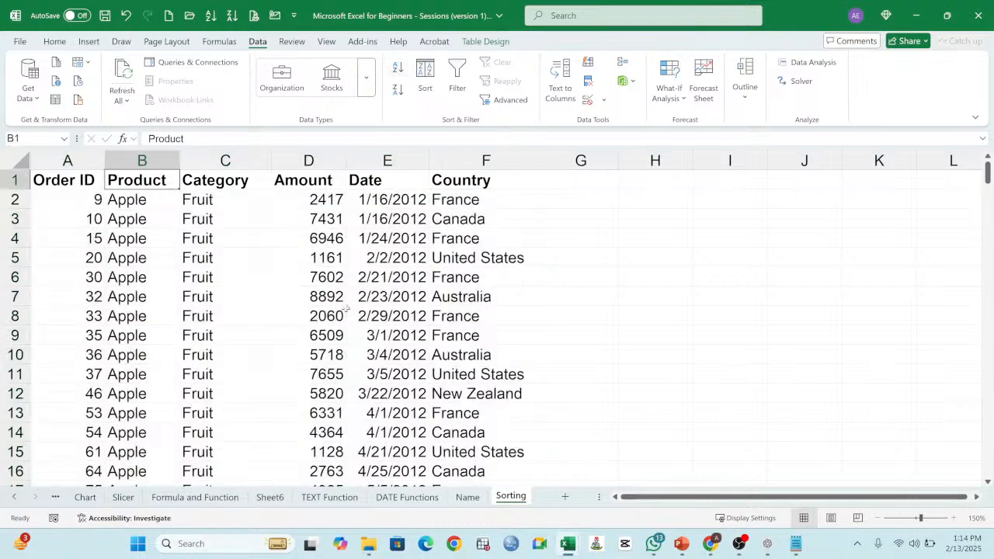
Step: Copy the whole product-sorted table, from the header to the Total row, into cell A1 of a new worksheet
left_click(80, 180)
key("ctrl+shift+End")
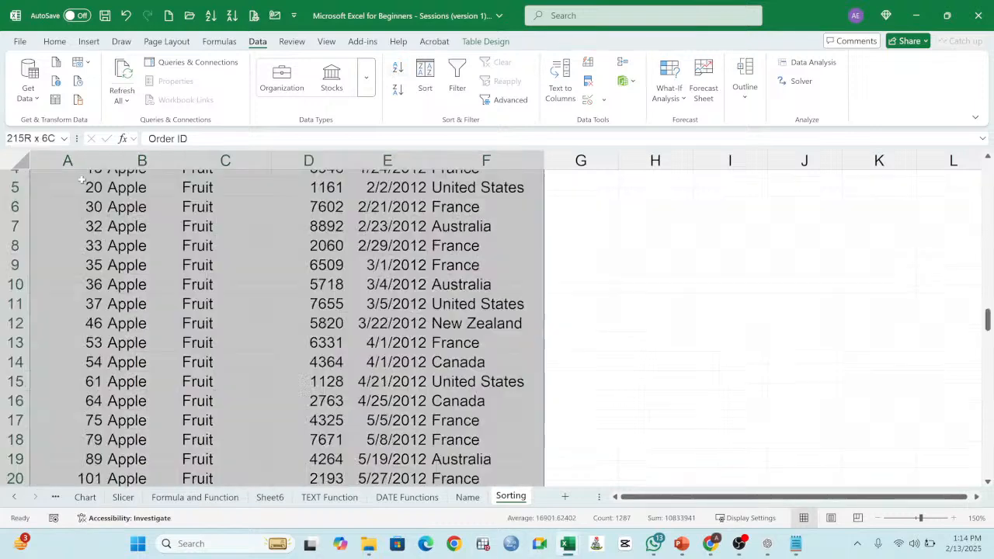
left_click(54, 41)
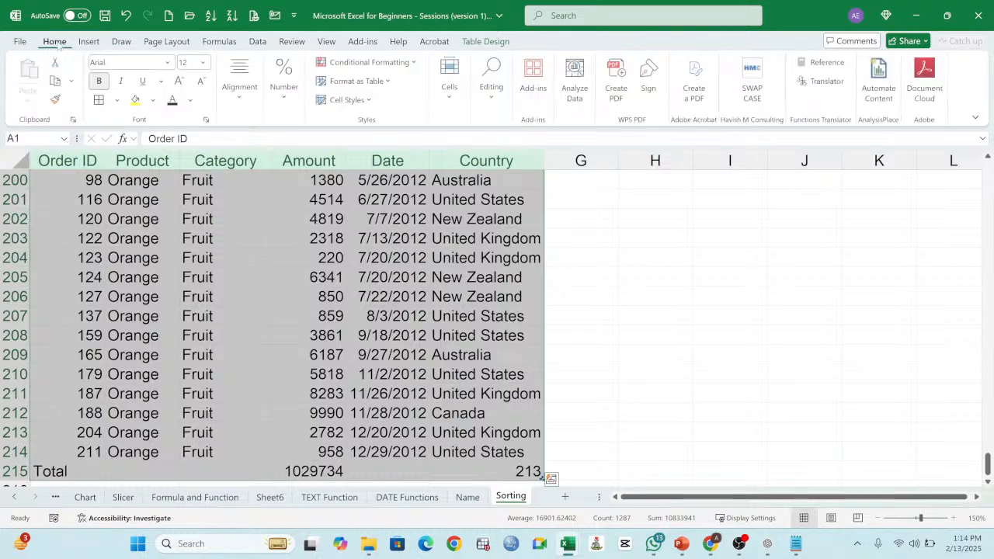
left_click(55, 80)
scroll(513, 475, "up", 20)
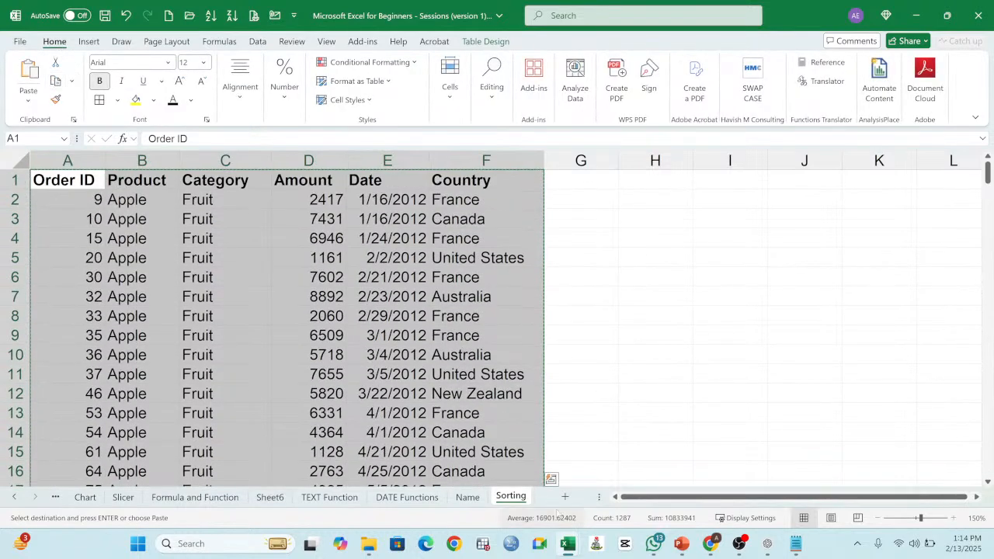
left_click(564, 497)
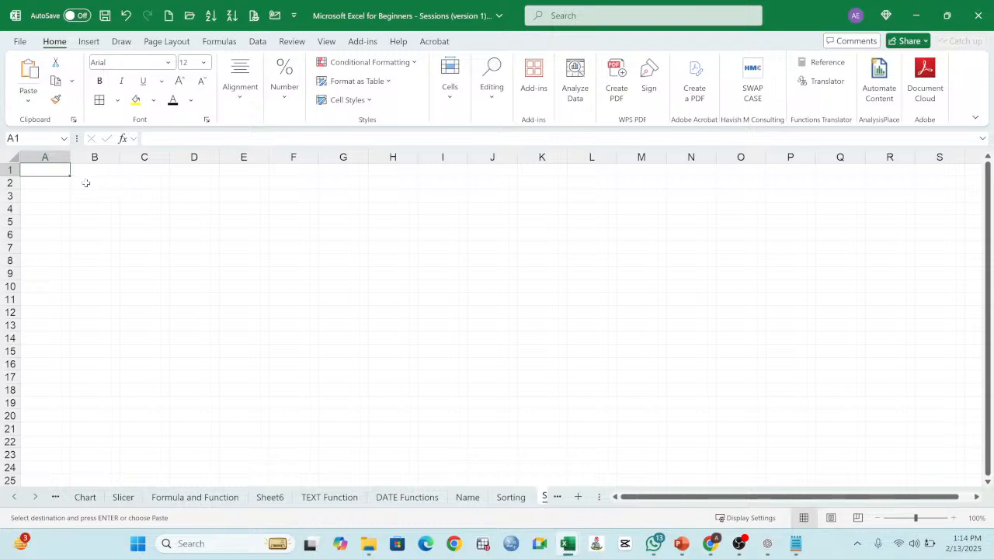
left_click(29, 70)
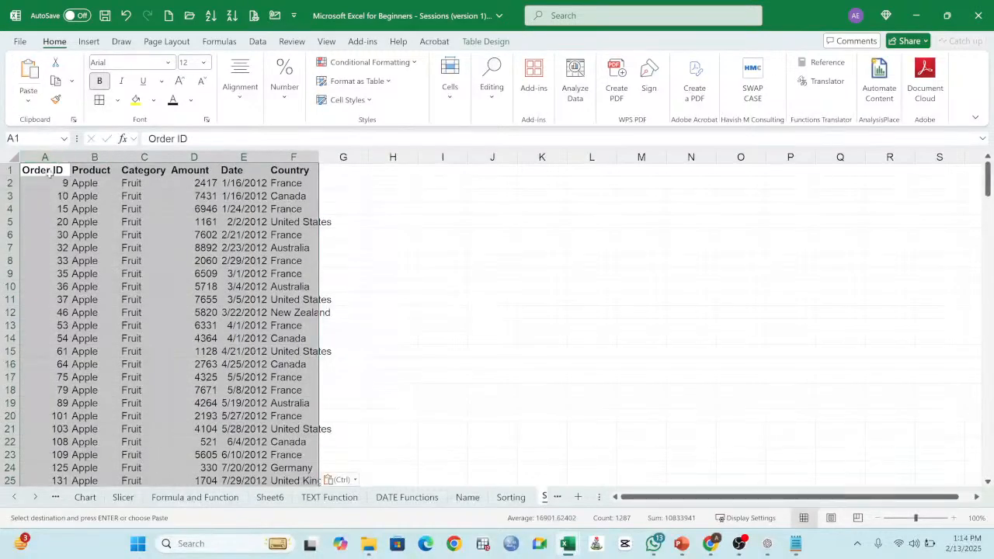
left_click(48, 171)
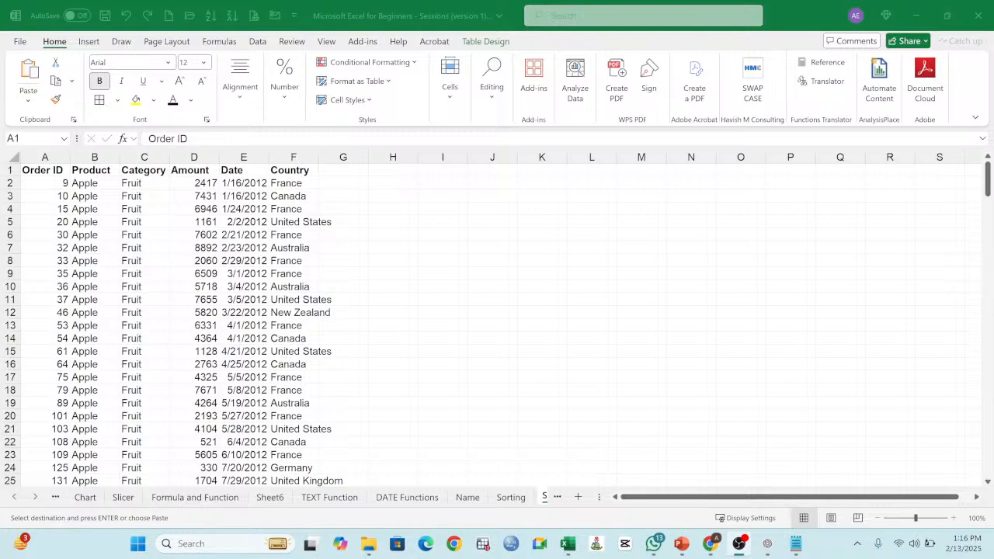
Step: Sort the copied order table by its Order ID column in ascending order
left_click(325, 243)
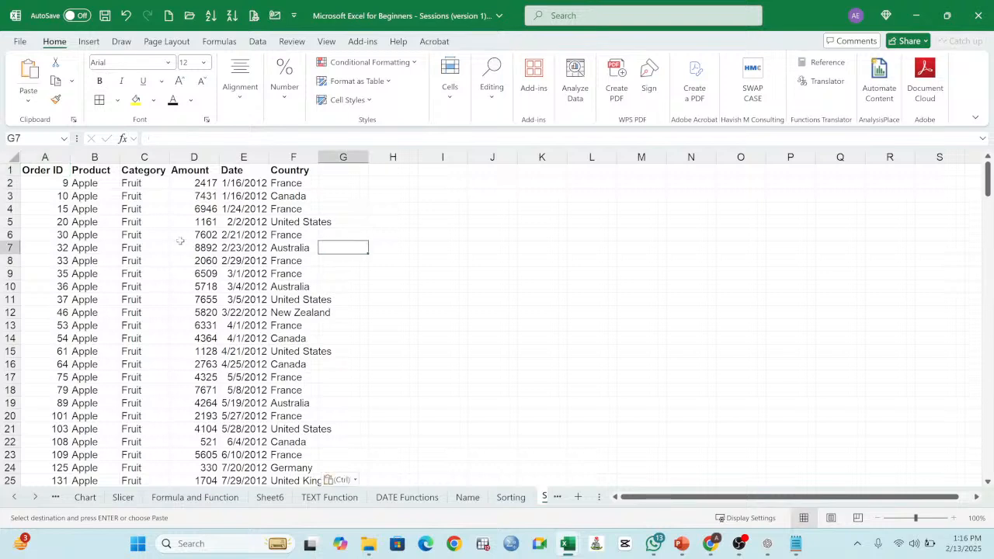
left_click(38, 174)
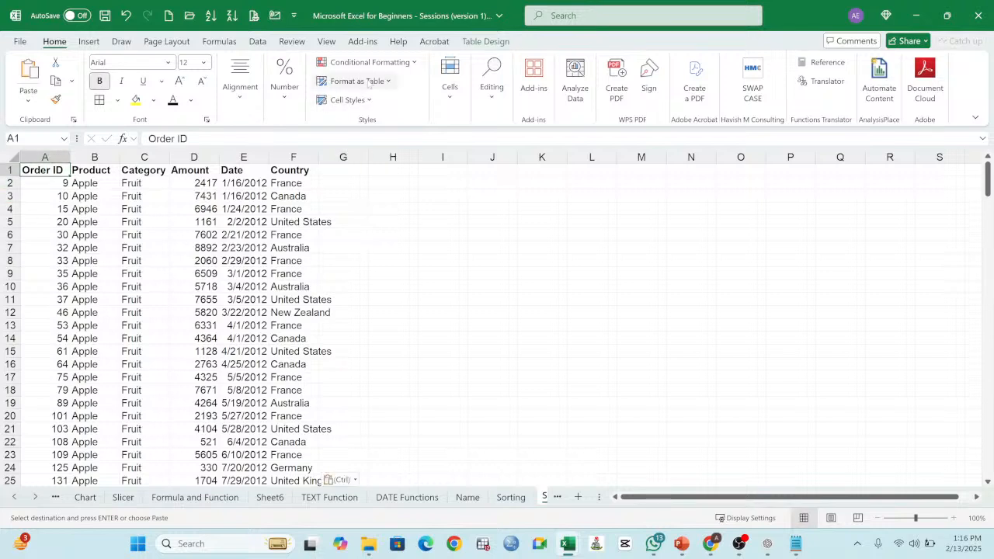
left_click(259, 42)
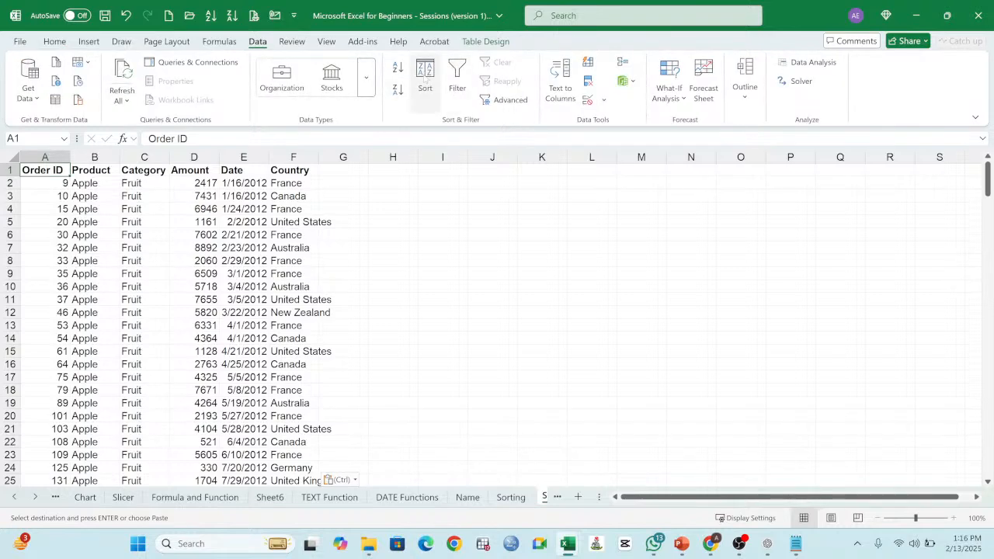
left_click(398, 69)
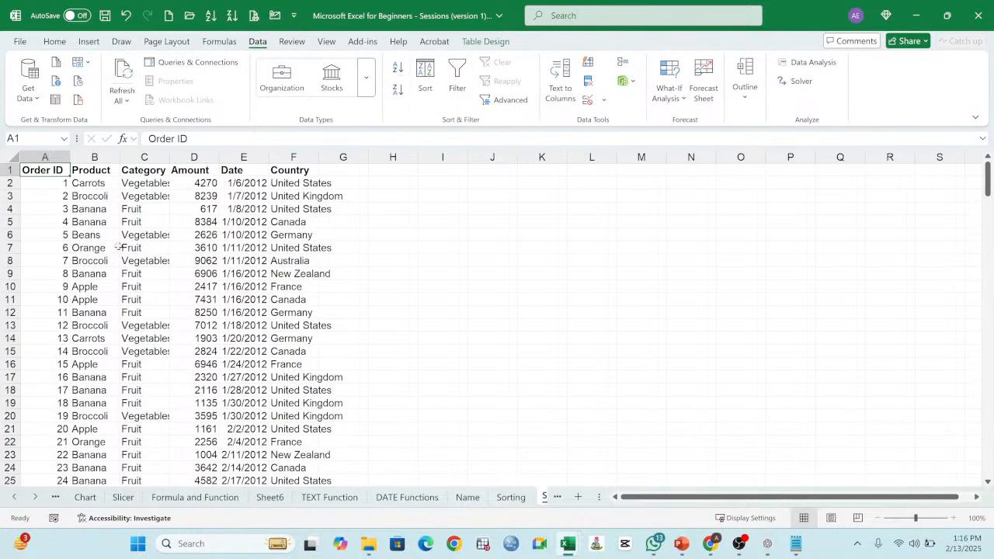
Step: Zoom the worksheet to 150% and autofit the width of the Category column
left_click(94, 248)
left_click(48, 170)
key("ctrl+a")
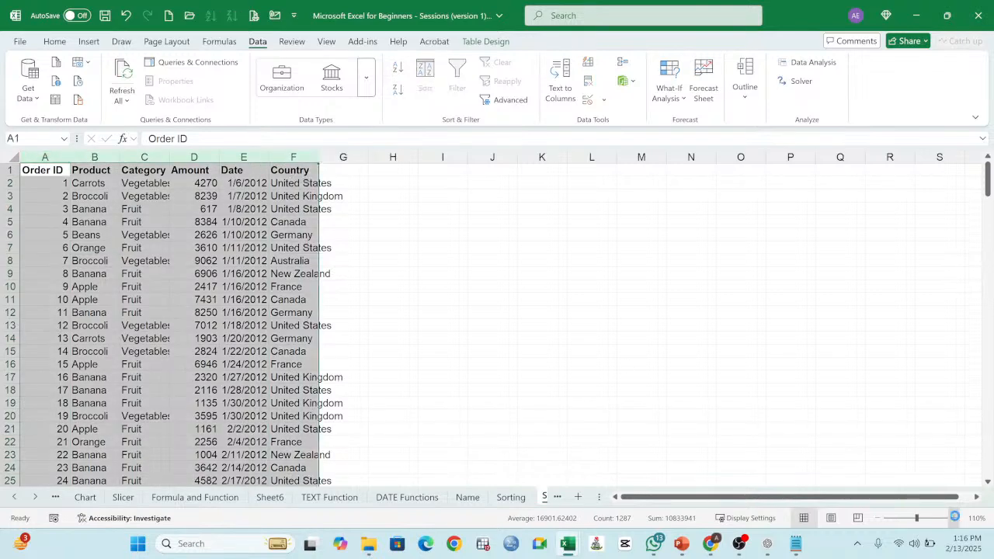
left_click(953, 518)
left_click(955, 518)
left_click(955, 518)
left_click(955, 518)
left_click(955, 518)
left_click(295, 339)
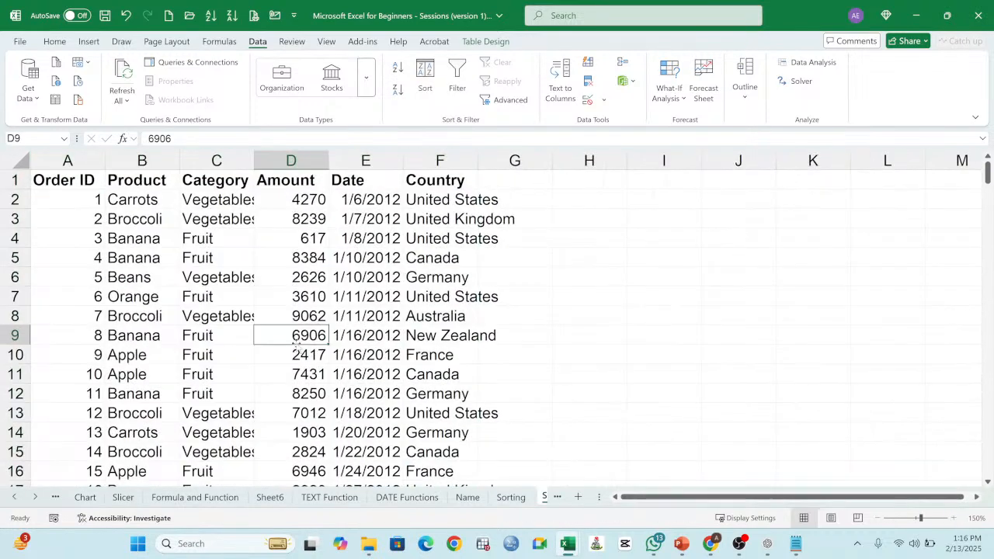
double_click(254, 159)
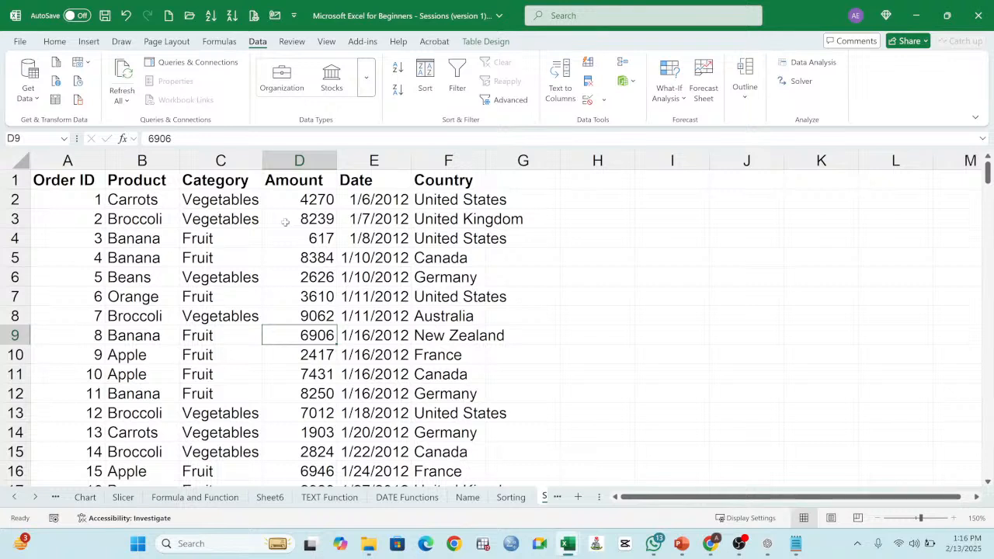
Step: Turn on filtering for the order table's header row and view the Category column's filter options
left_click(62, 180)
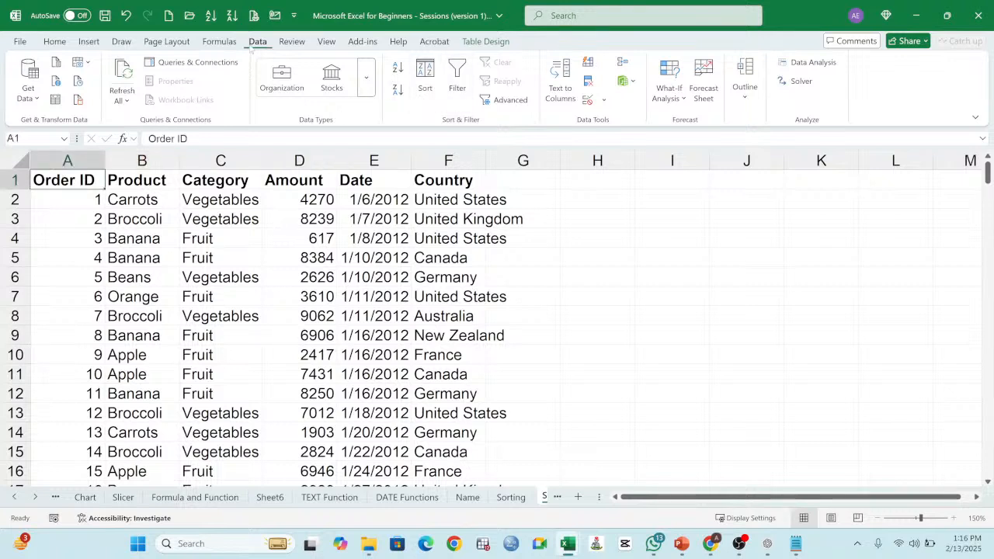
left_click(460, 79)
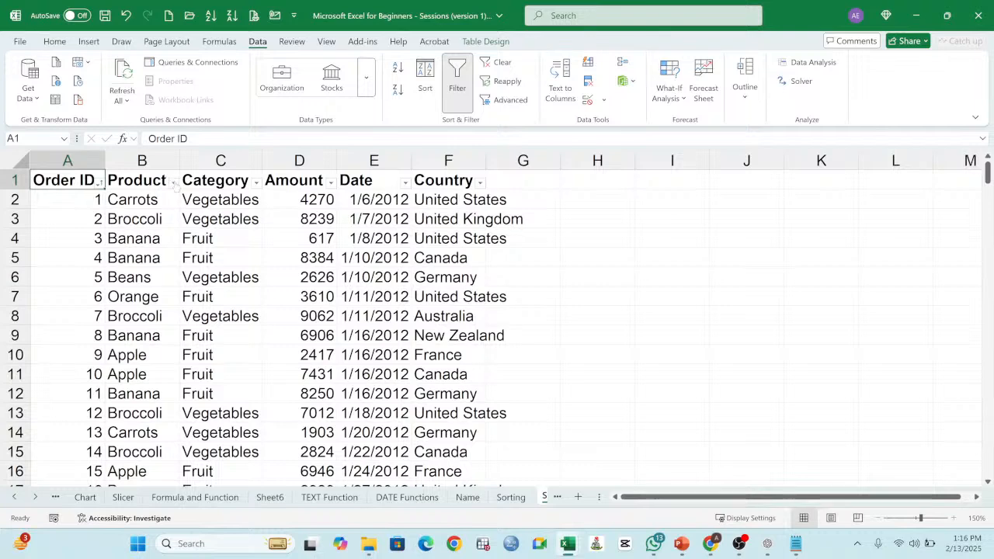
left_click(256, 183)
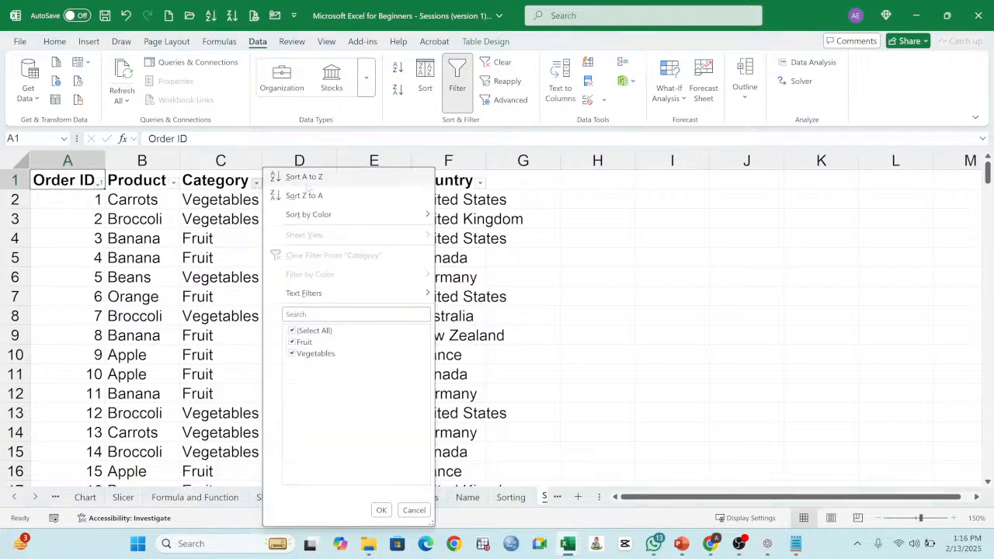
left_click(381, 510)
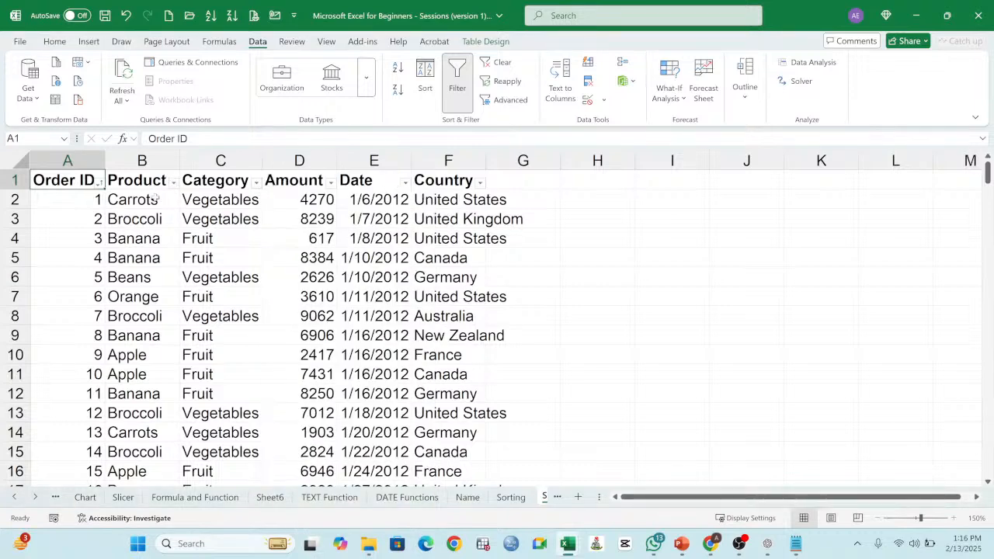
left_click(174, 183)
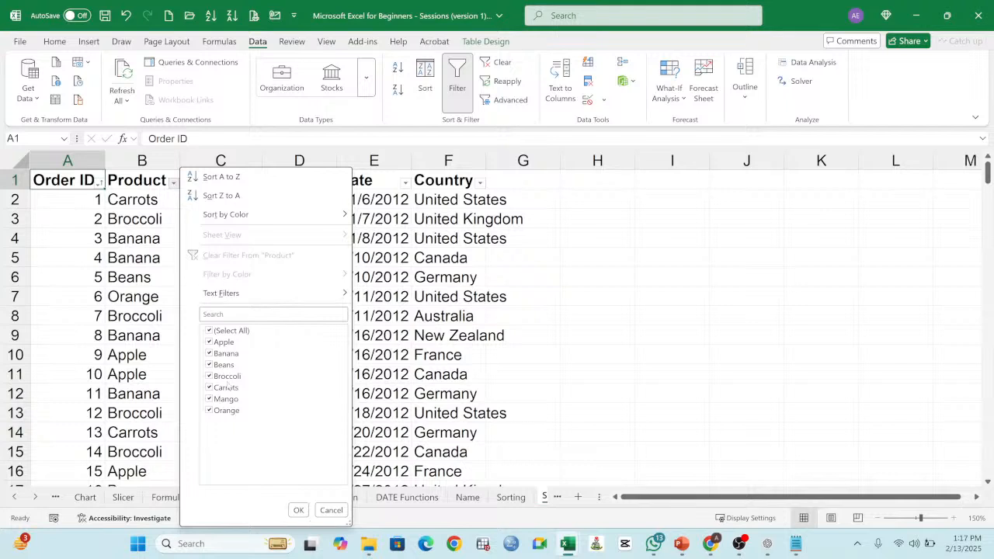
left_click(227, 330)
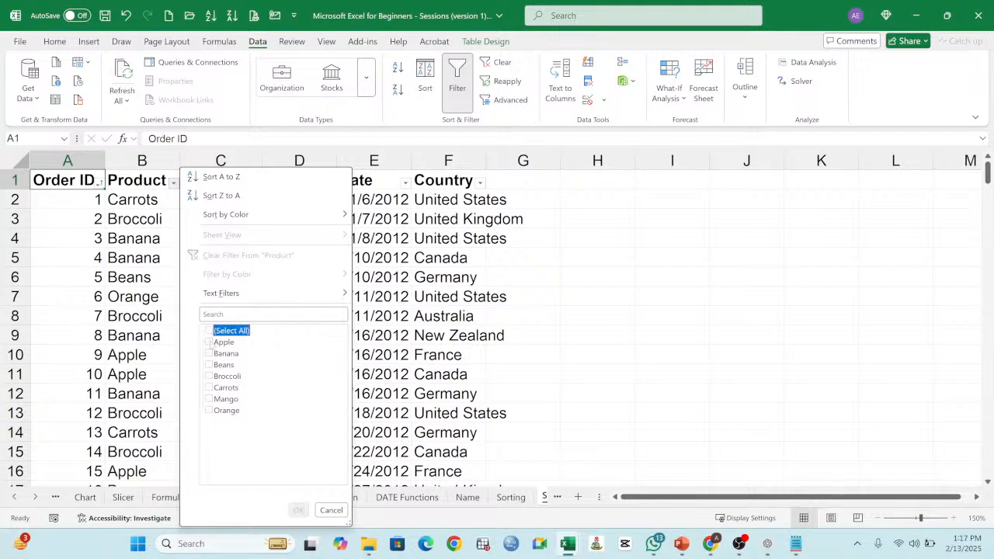
left_click(223, 341)
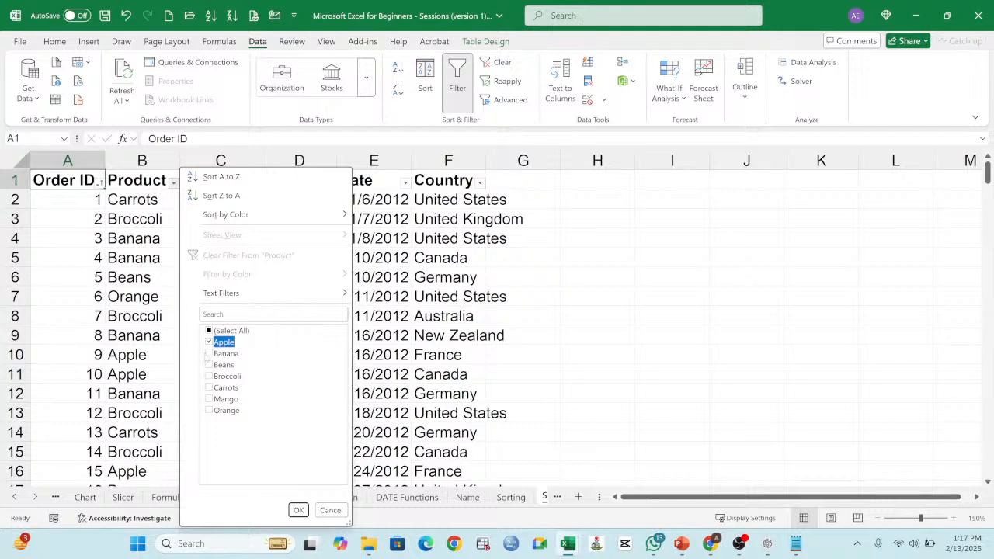
left_click(331, 510)
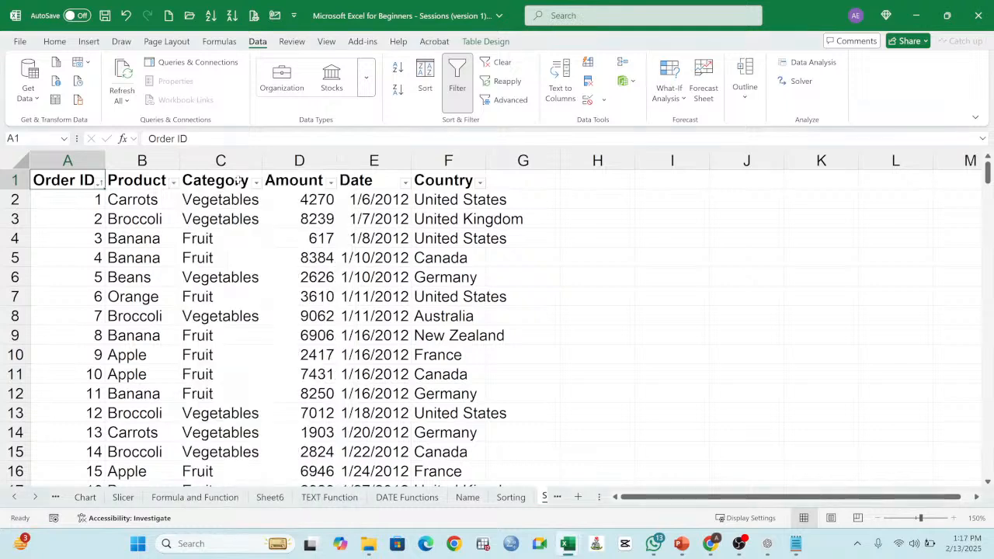
Step: Filter the order table's Product column to show only Apple
left_click(173, 182)
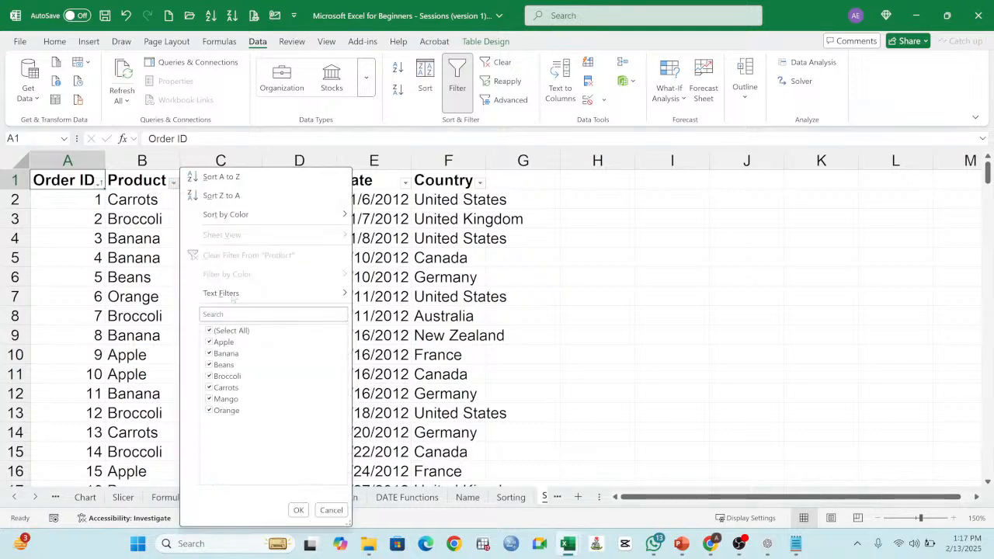
left_click(209, 330)
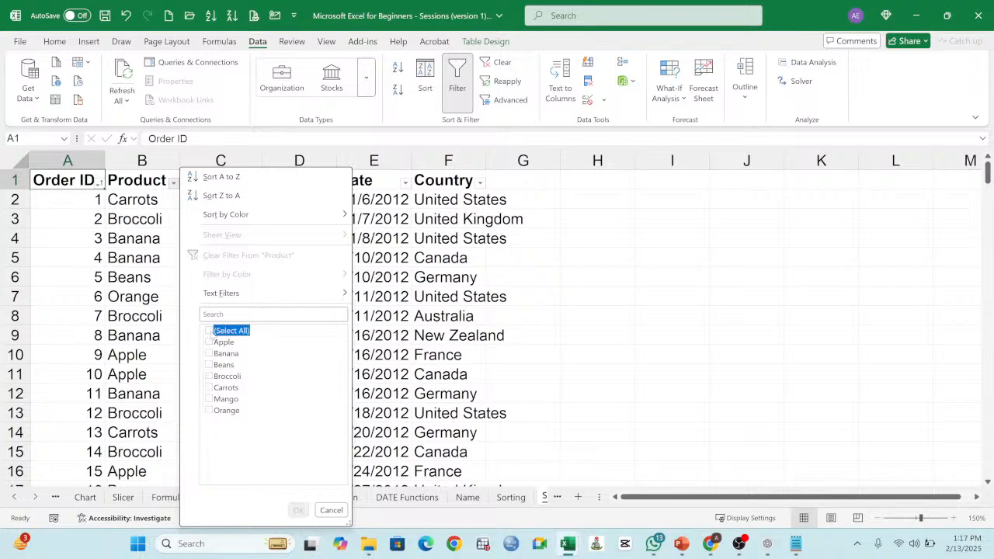
left_click(208, 342)
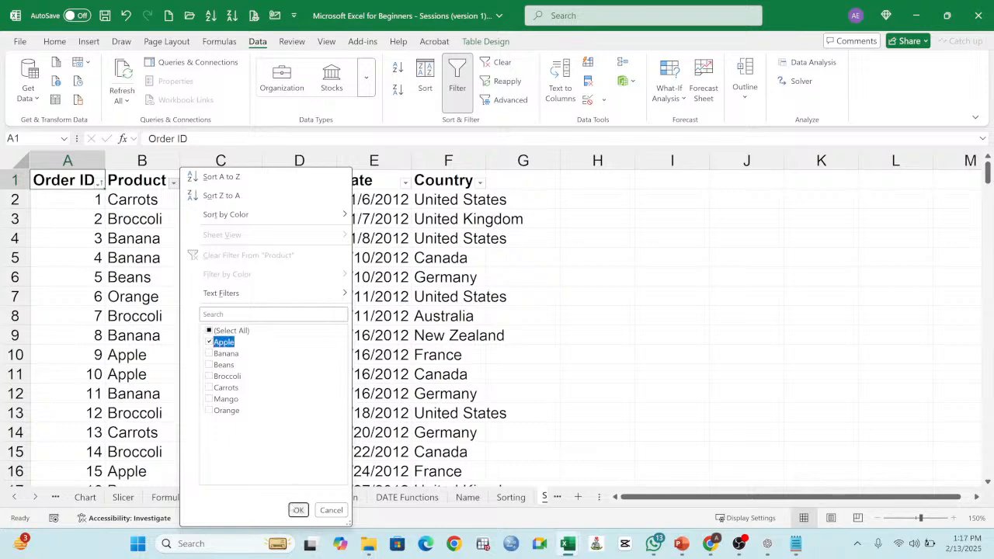
left_click(297, 510)
Step: Autofit the Date column and check the Amount subtotal in the Total row of the Apple orders
scroll(164, 213, "down", 15)
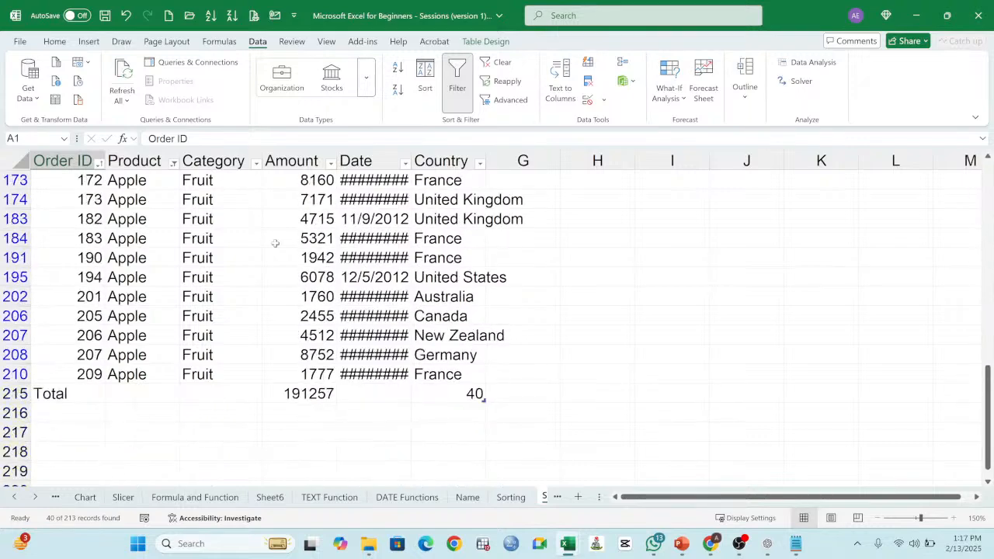
scroll(111, 269, "up", 6)
scroll(284, 260, "up", 7)
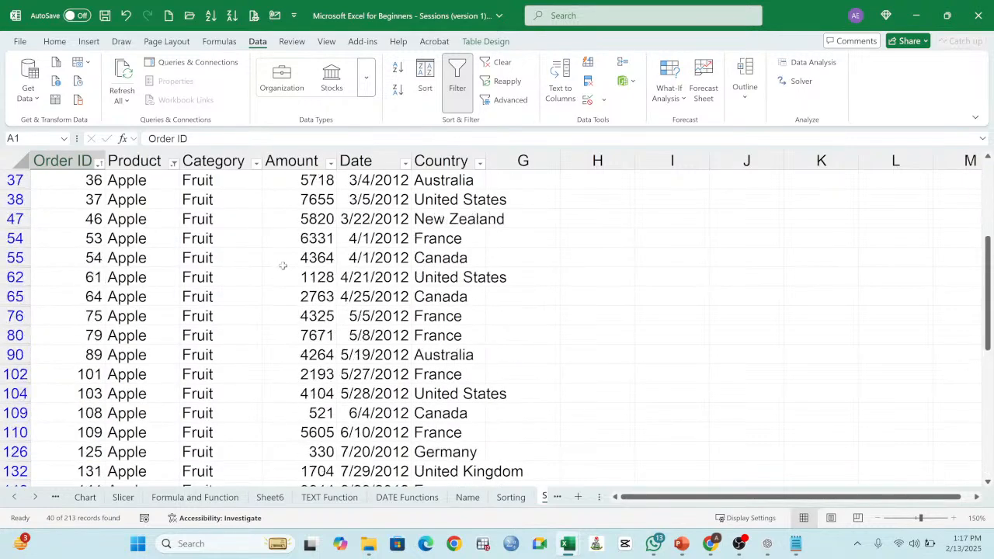
scroll(288, 258, "down", 6)
scroll(288, 259, "down", 3)
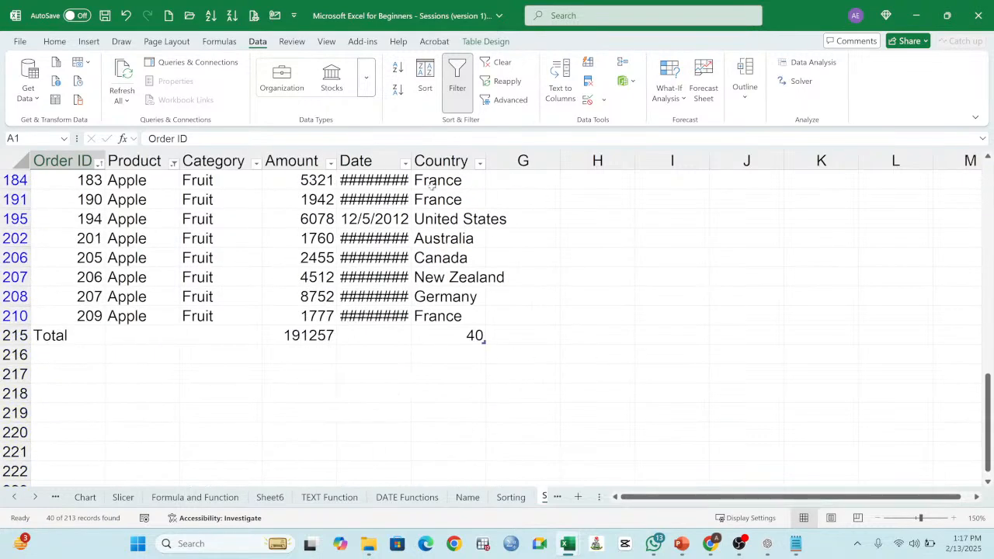
double_click(410, 154)
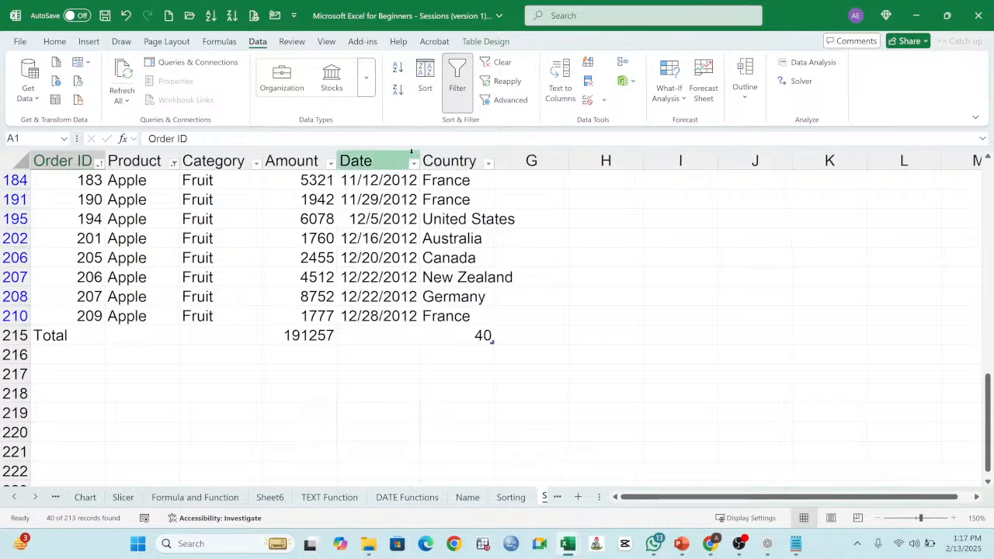
left_click(325, 335)
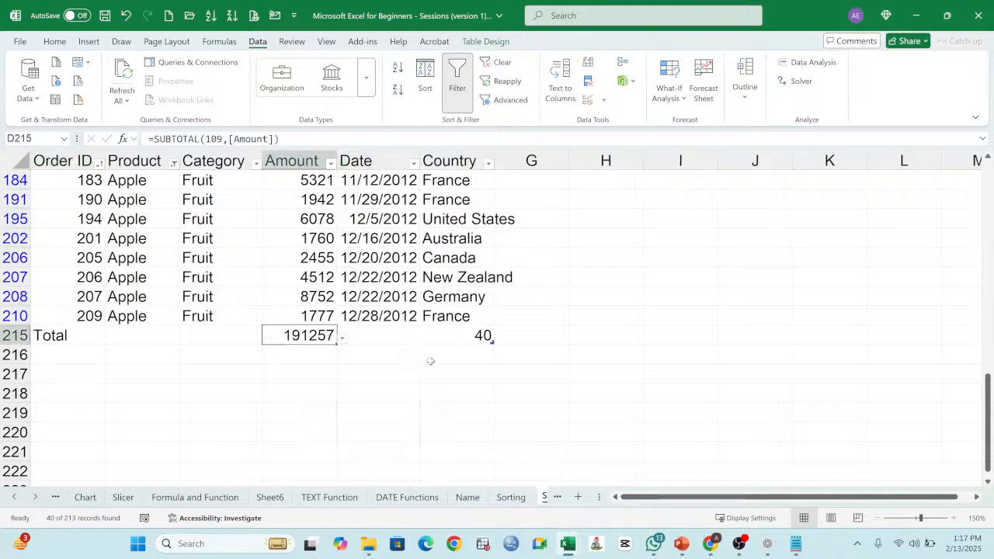
left_click(440, 416)
scroll(363, 344, "up", 2)
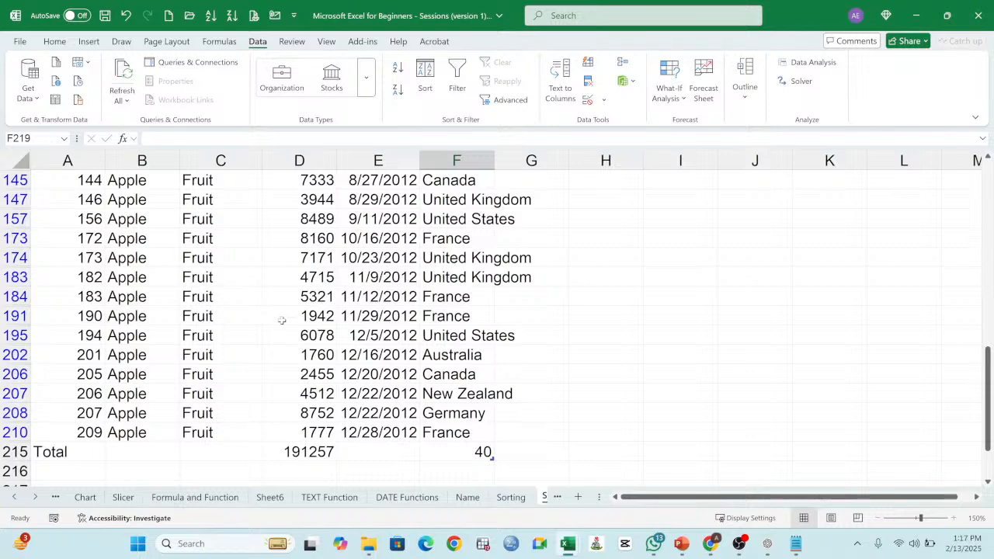
scroll(282, 320, "up", 12)
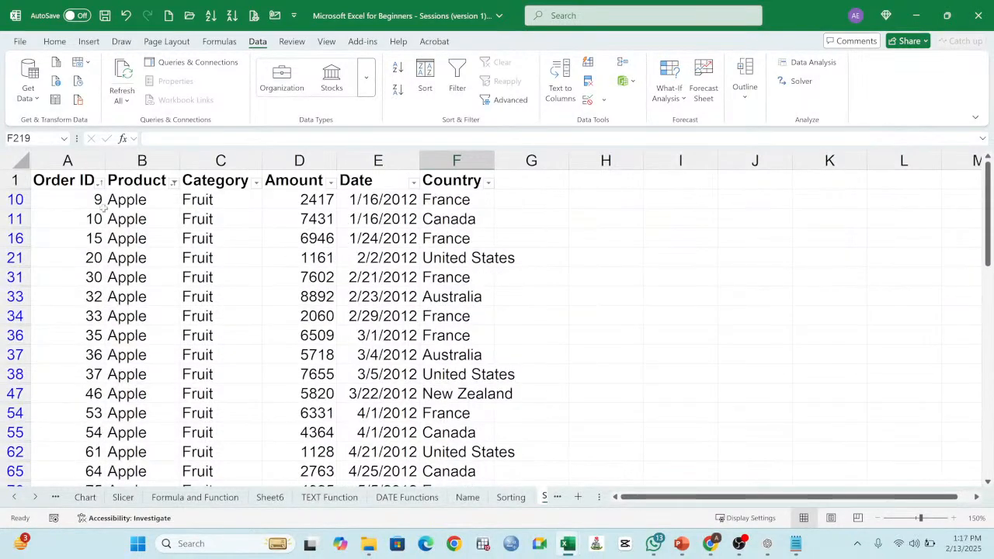
Step: Change the Product filter to show only Carrots and look through the filtered rows down to the Total row
left_click(174, 182)
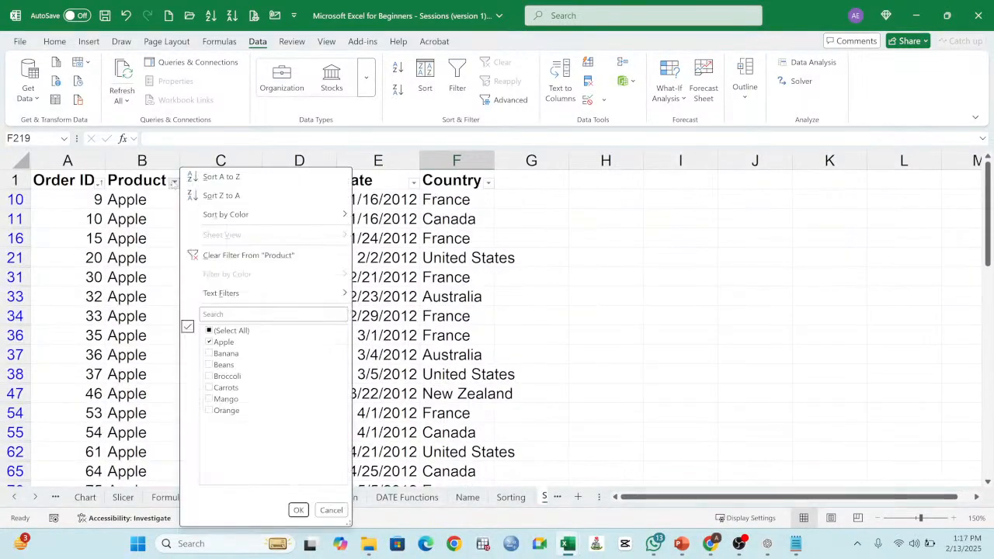
left_click(208, 342)
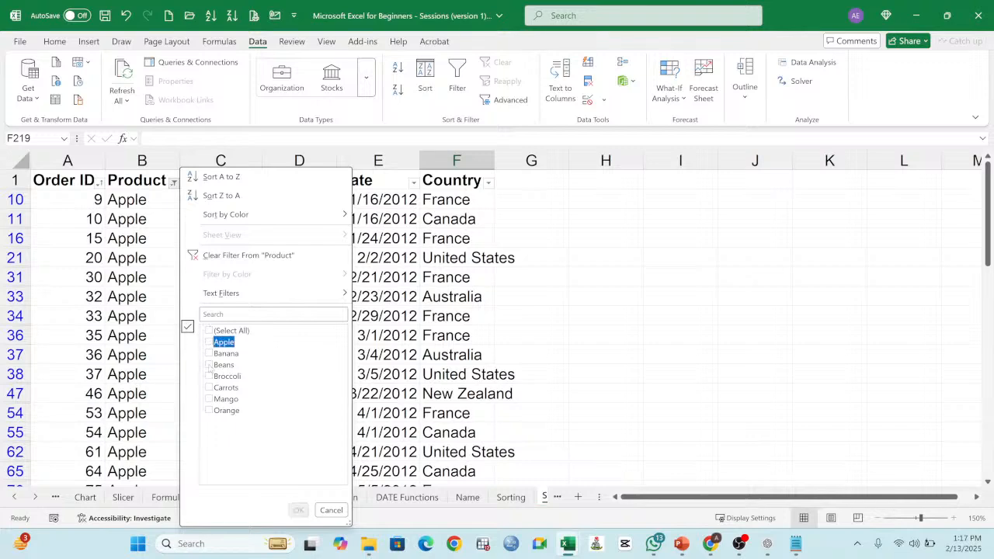
left_click(209, 387)
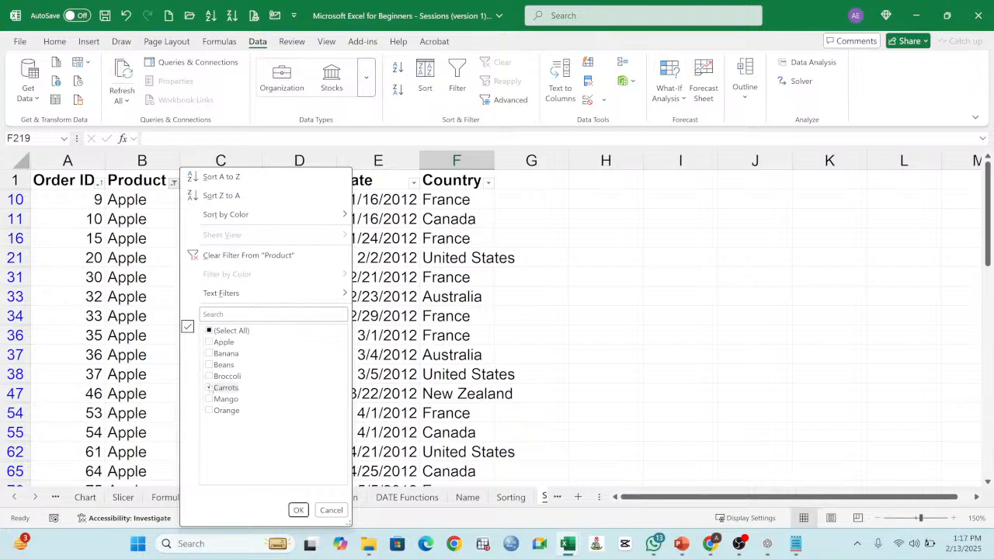
left_click(299, 509)
scroll(233, 334, "down", 8)
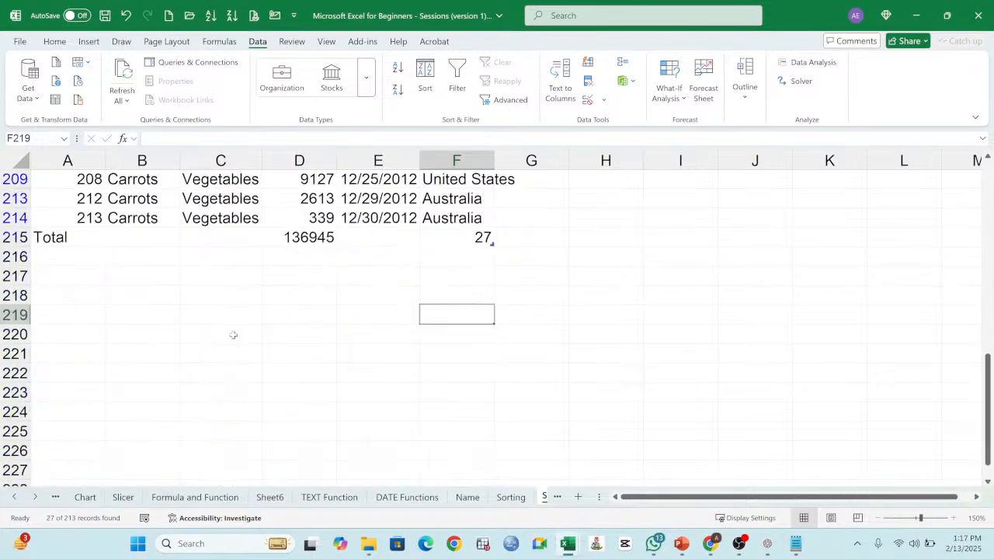
scroll(233, 334, "up", 7)
scroll(233, 334, "up", 2)
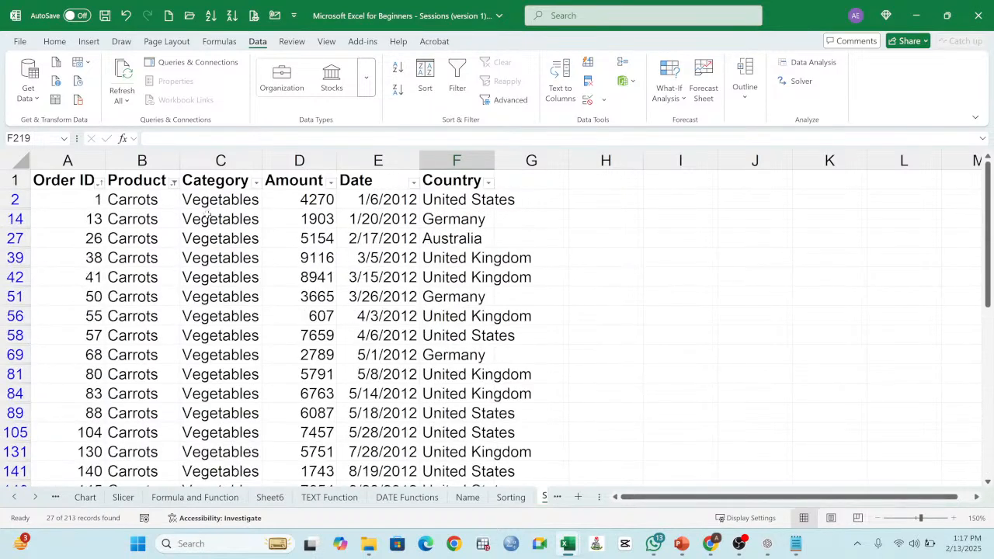
Step: Filter the Country column to show only United States, and highlight the filtered rows to review them
left_click(489, 182)
left_click(525, 331)
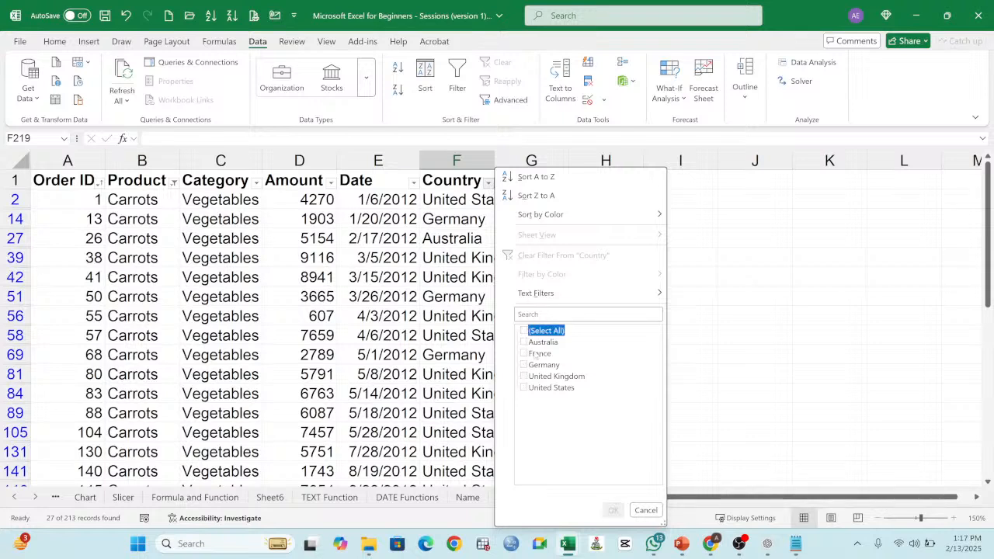
left_click(524, 388)
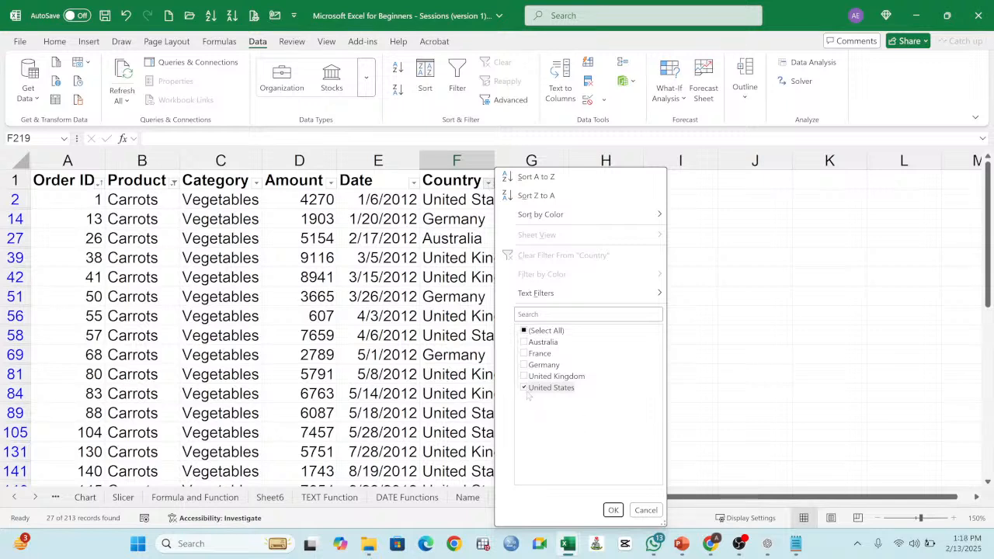
left_click(613, 510)
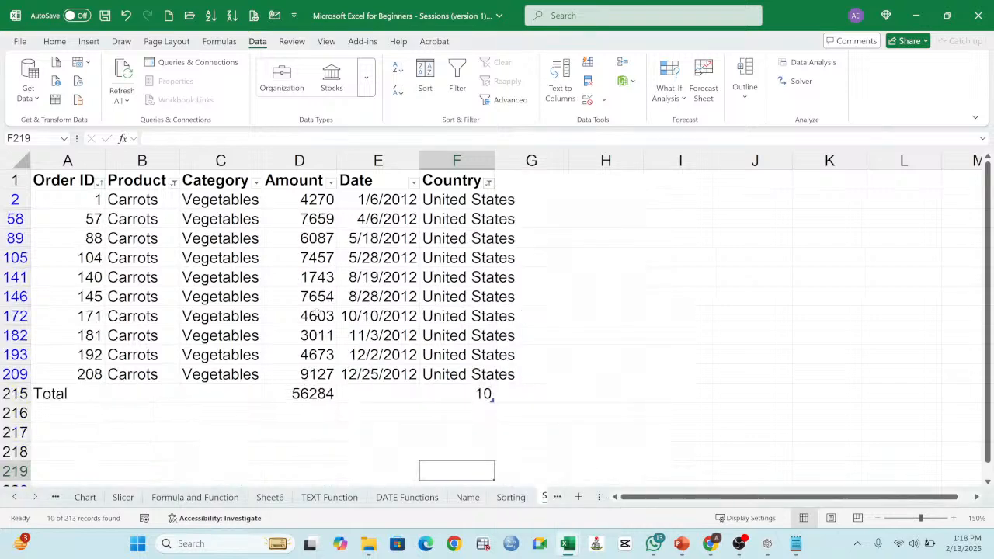
left_click_drag(73, 182, 501, 376)
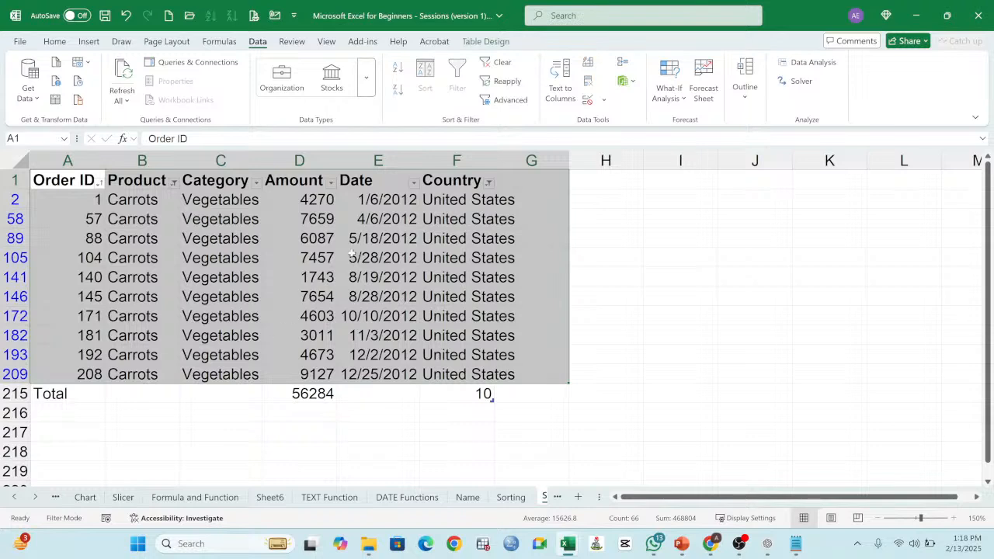
left_click(188, 217)
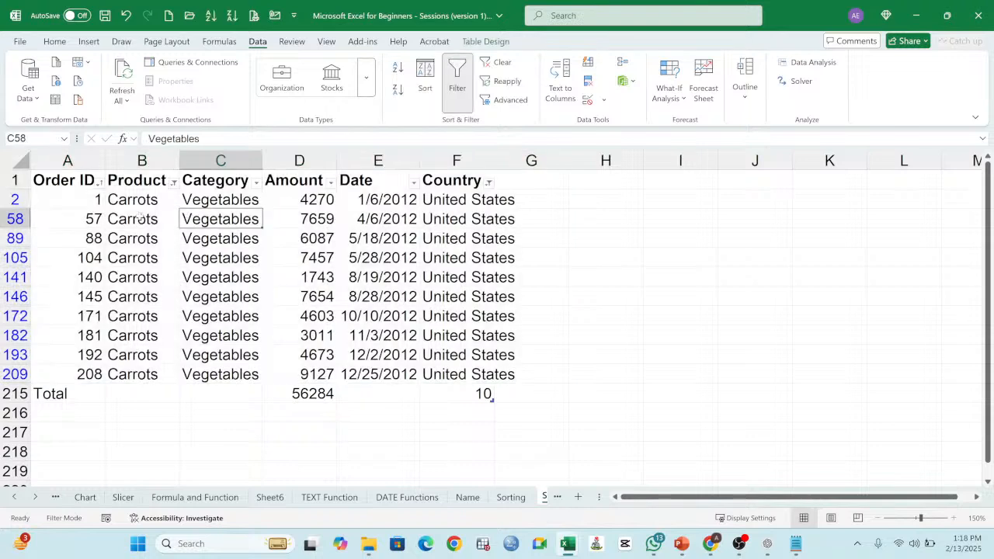
Step: Add Apple to the Product filter alongside Carrots and look through the filtered United States orders
left_click(173, 182)
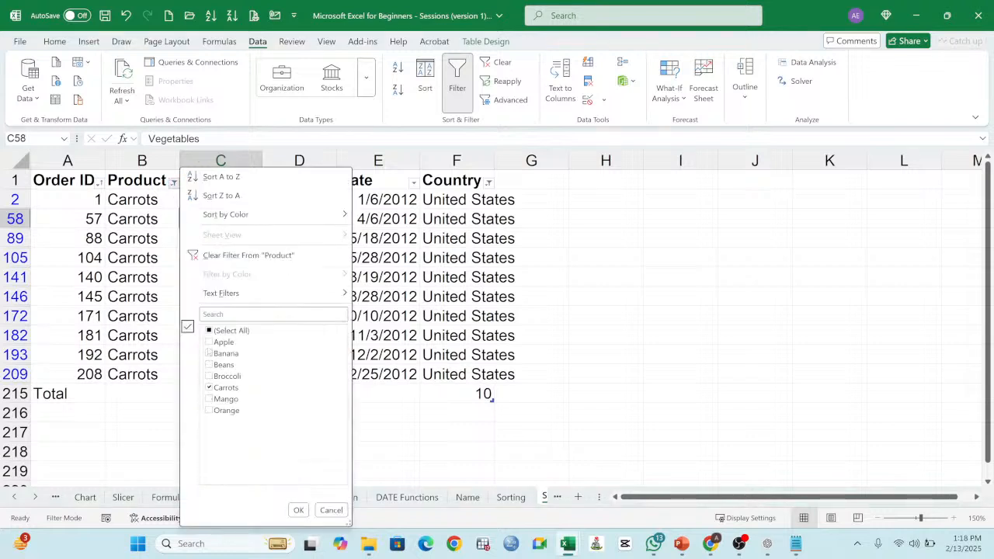
left_click(208, 342)
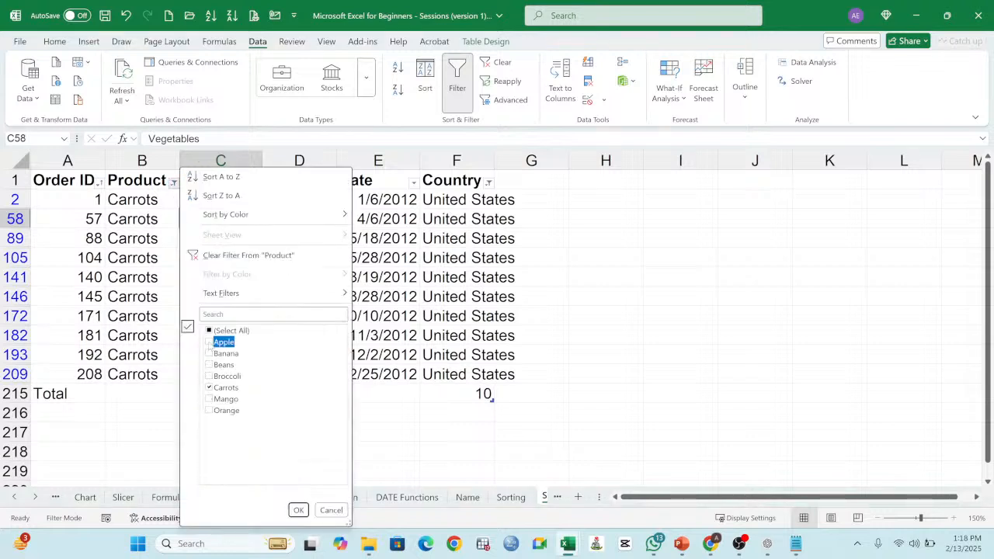
left_click(298, 509)
scroll(494, 247, "down", 1)
scroll(494, 247, "down", 5)
scroll(450, 286, "up", 6)
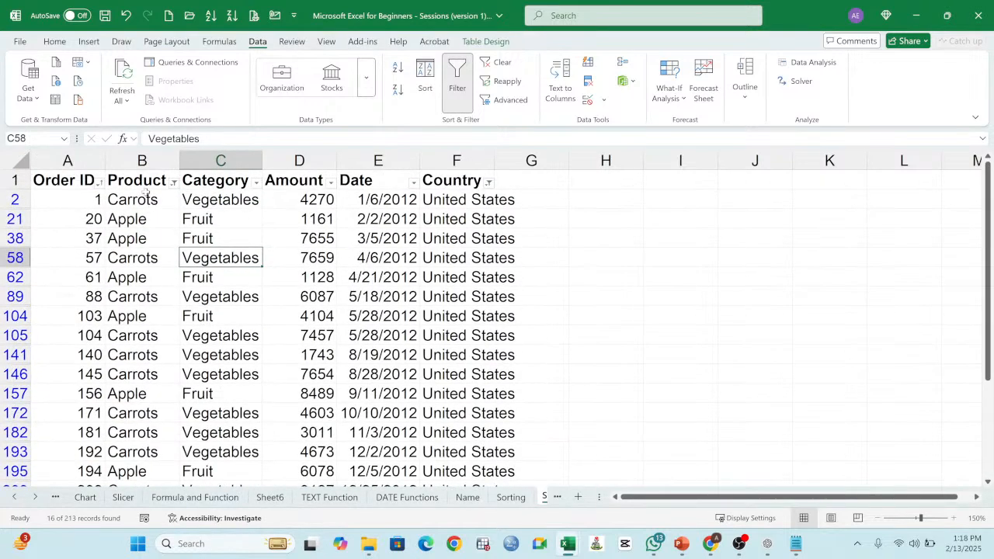
Step: Sort the filtered orders by Product from A to Z and review the grouped Apple and Carrots rows down to the Total row
left_click(143, 182)
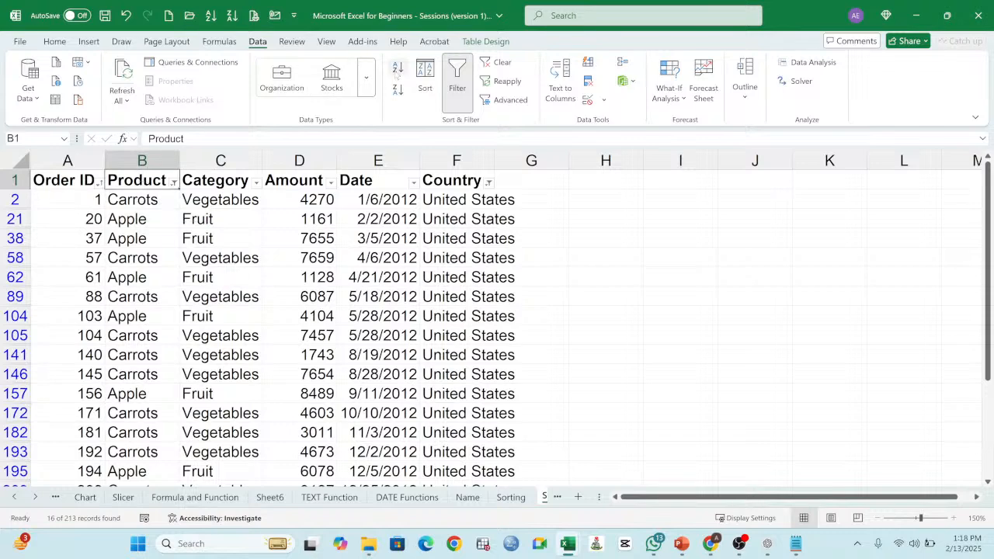
left_click(397, 68)
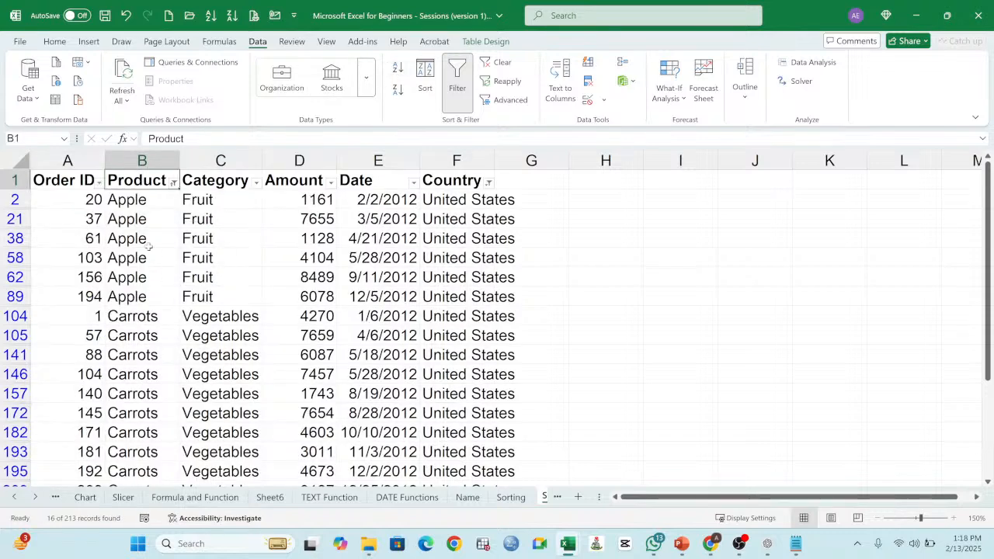
scroll(151, 241, "down", 2)
scroll(144, 229, "up", 2)
left_click_drag(132, 202, 140, 470)
scroll(352, 323, "down", 1)
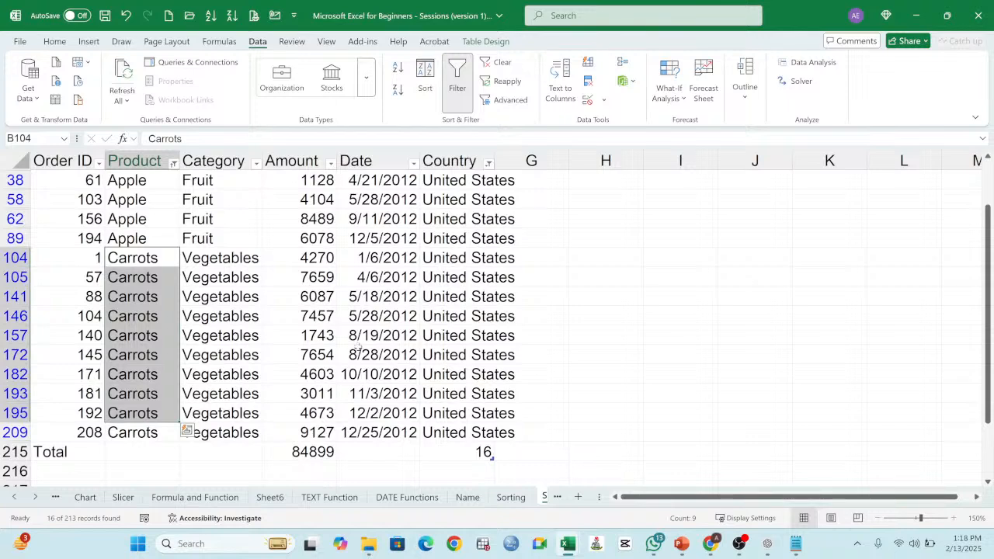
scroll(359, 338, "up", 1)
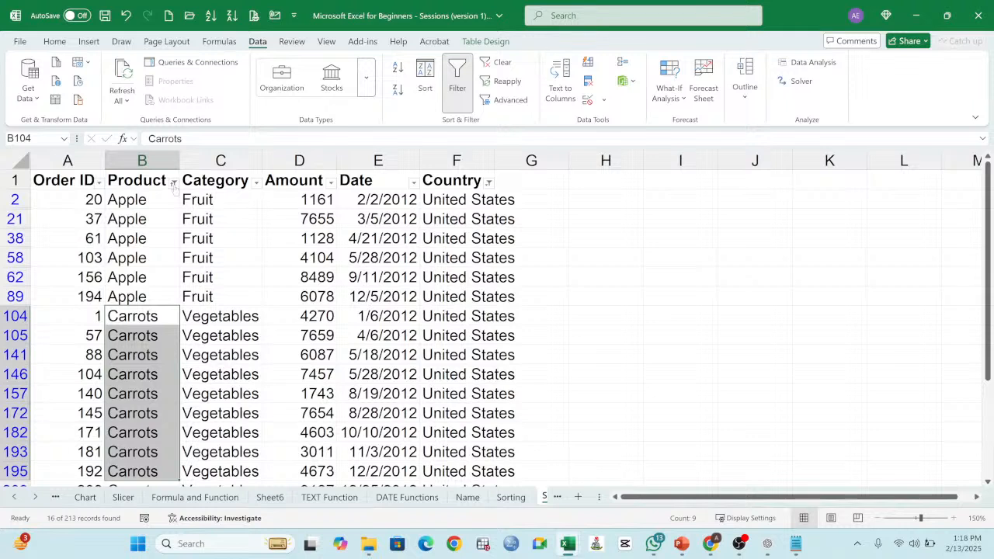
Step: Change the Country filter to show only United Kingdom
left_click(488, 182)
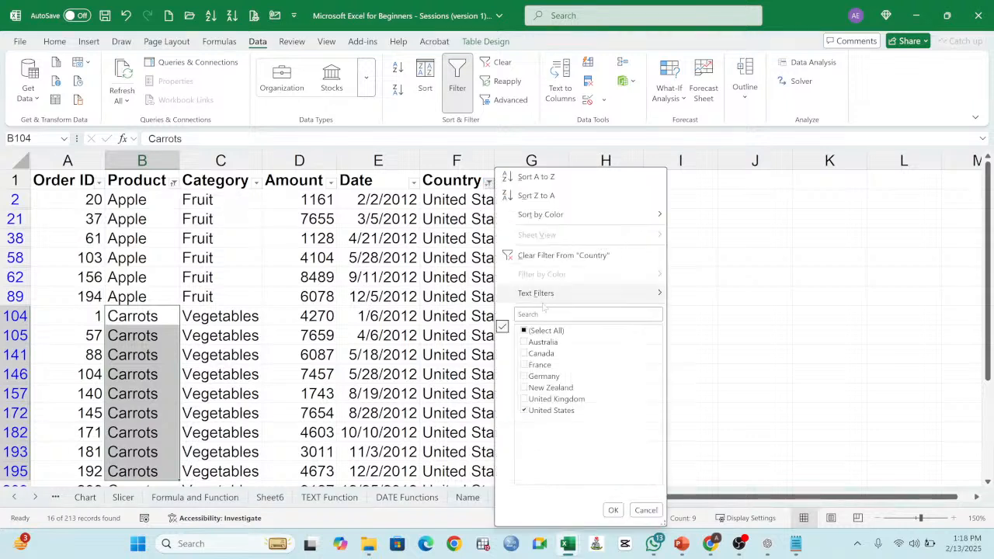
left_click(524, 410)
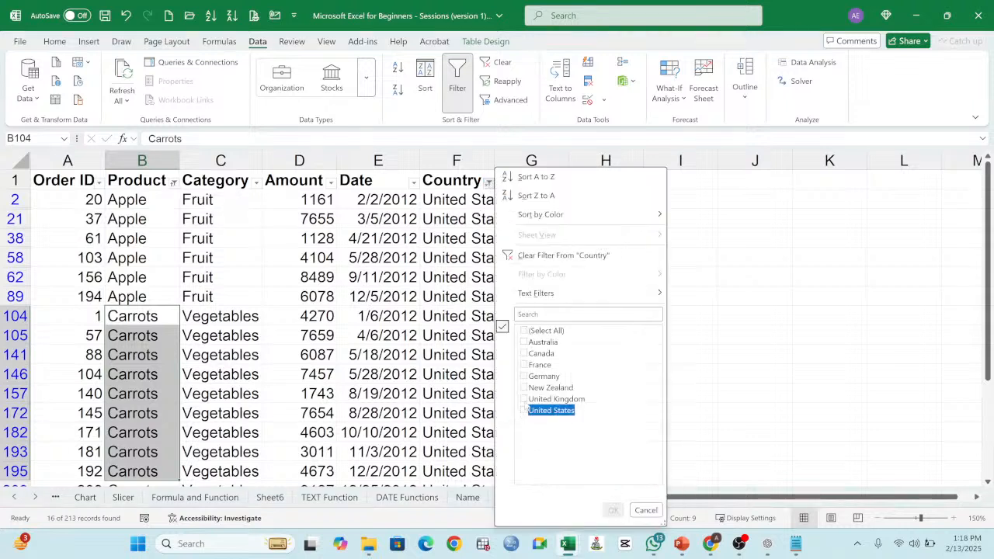
left_click(524, 399)
left_click(613, 510)
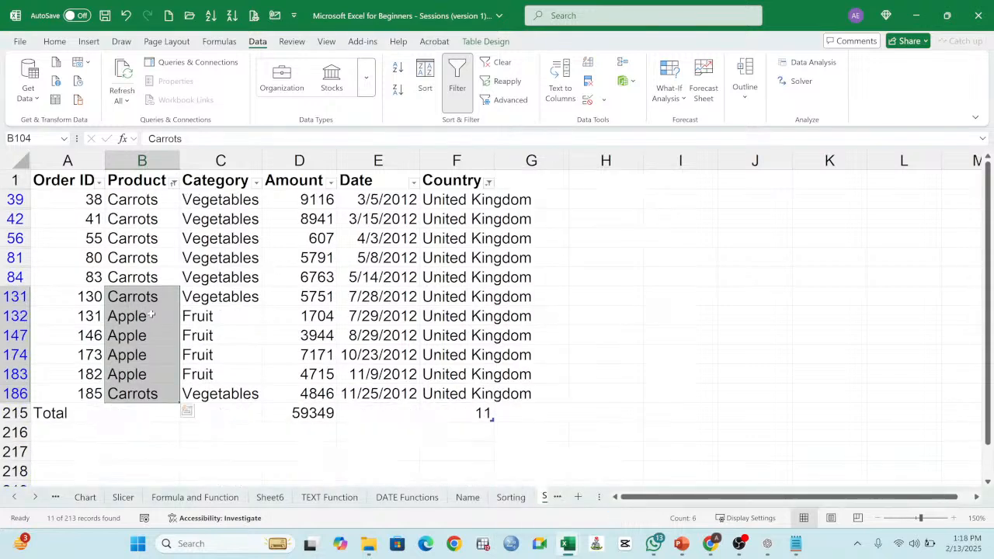
Step: Highlight the Apple rows among the United Kingdom orders and sort the filtered rows by Product from A to Z
left_click_drag(148, 314, 149, 374)
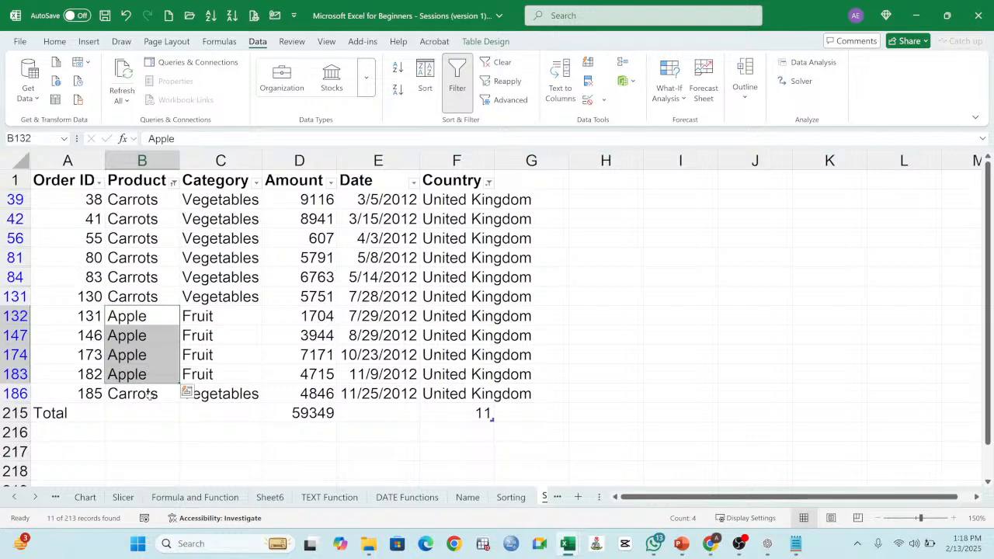
left_click(134, 182)
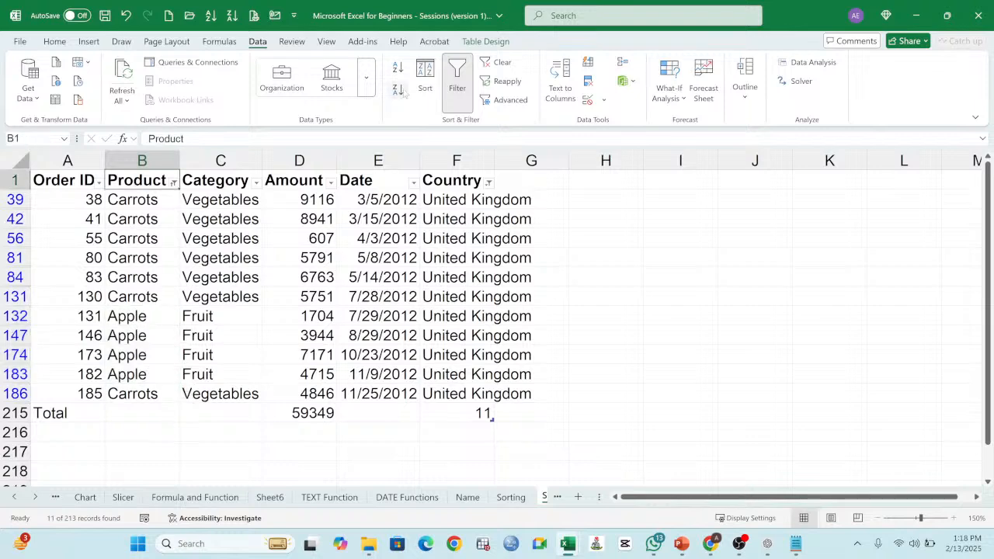
left_click(398, 68)
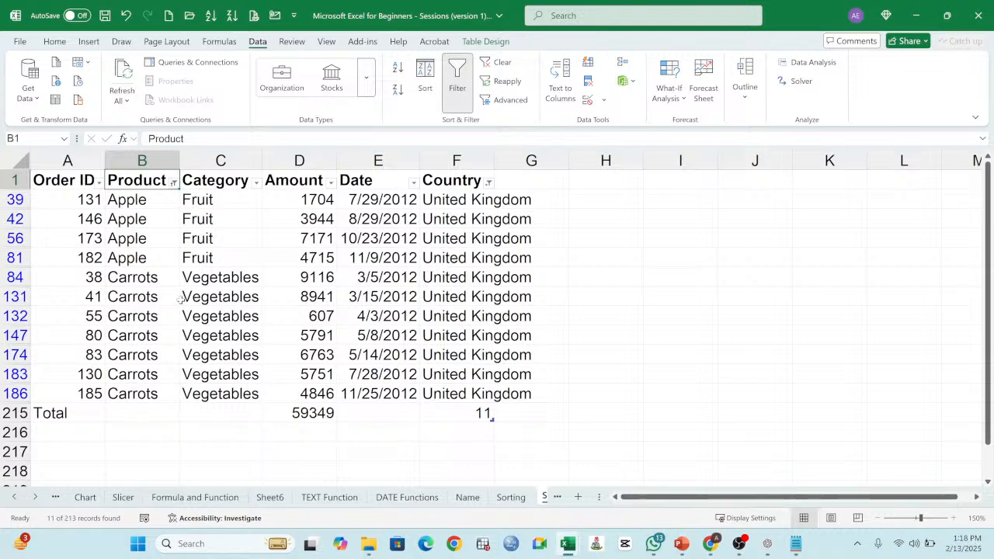
Step: Check the Country count and Amount subtotal in the Total row of the filtered United Kingdom orders
left_click(477, 413)
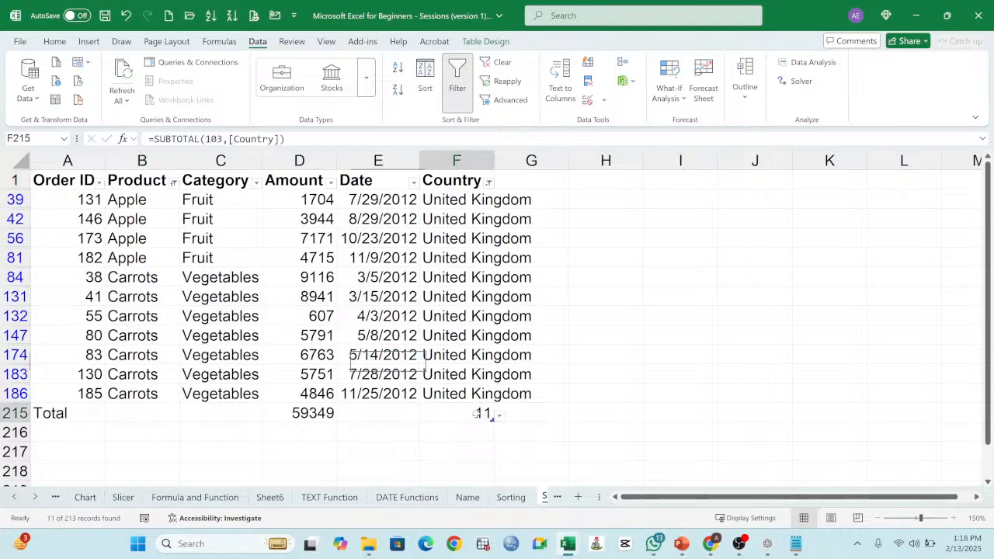
left_click(319, 239)
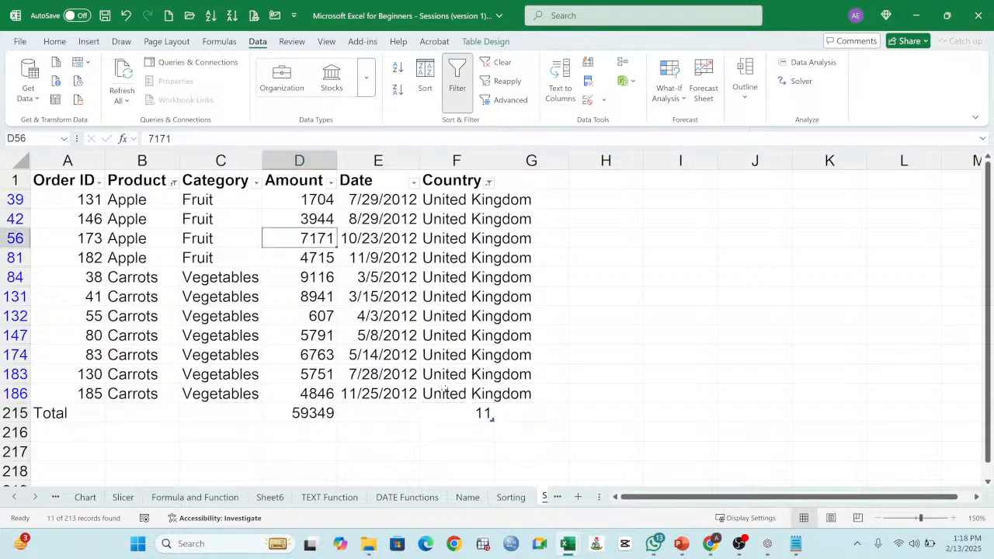
left_click_drag(65, 412, 489, 415)
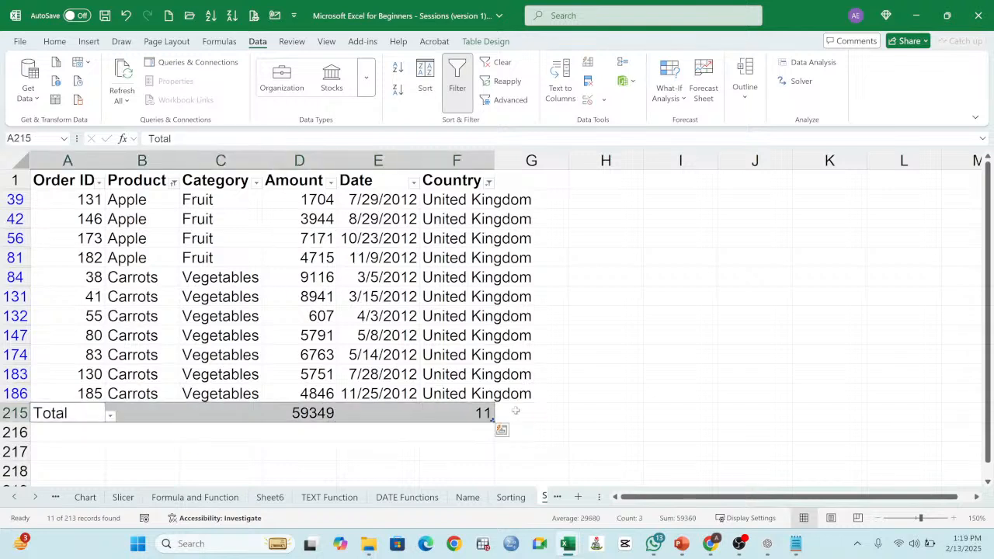
left_click(297, 410)
left_click(163, 290)
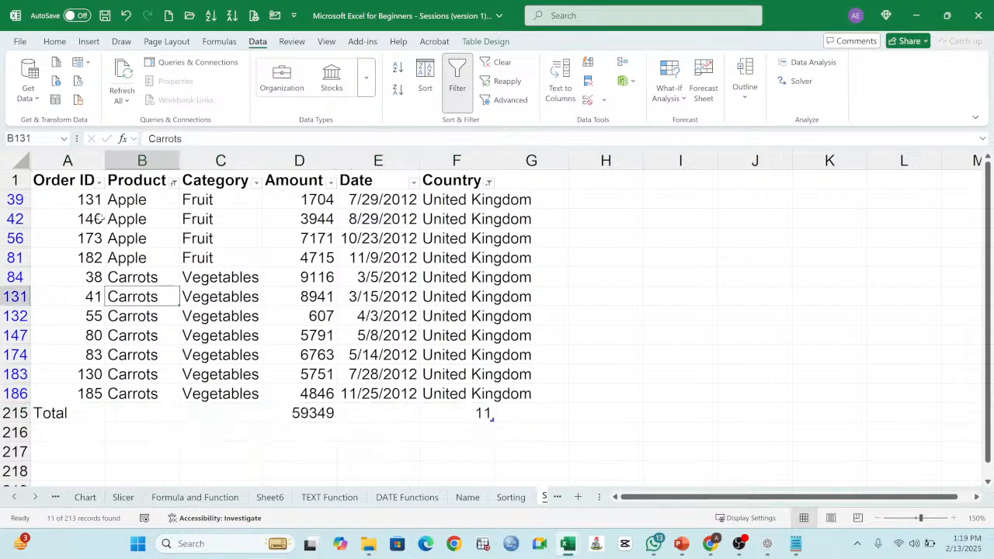